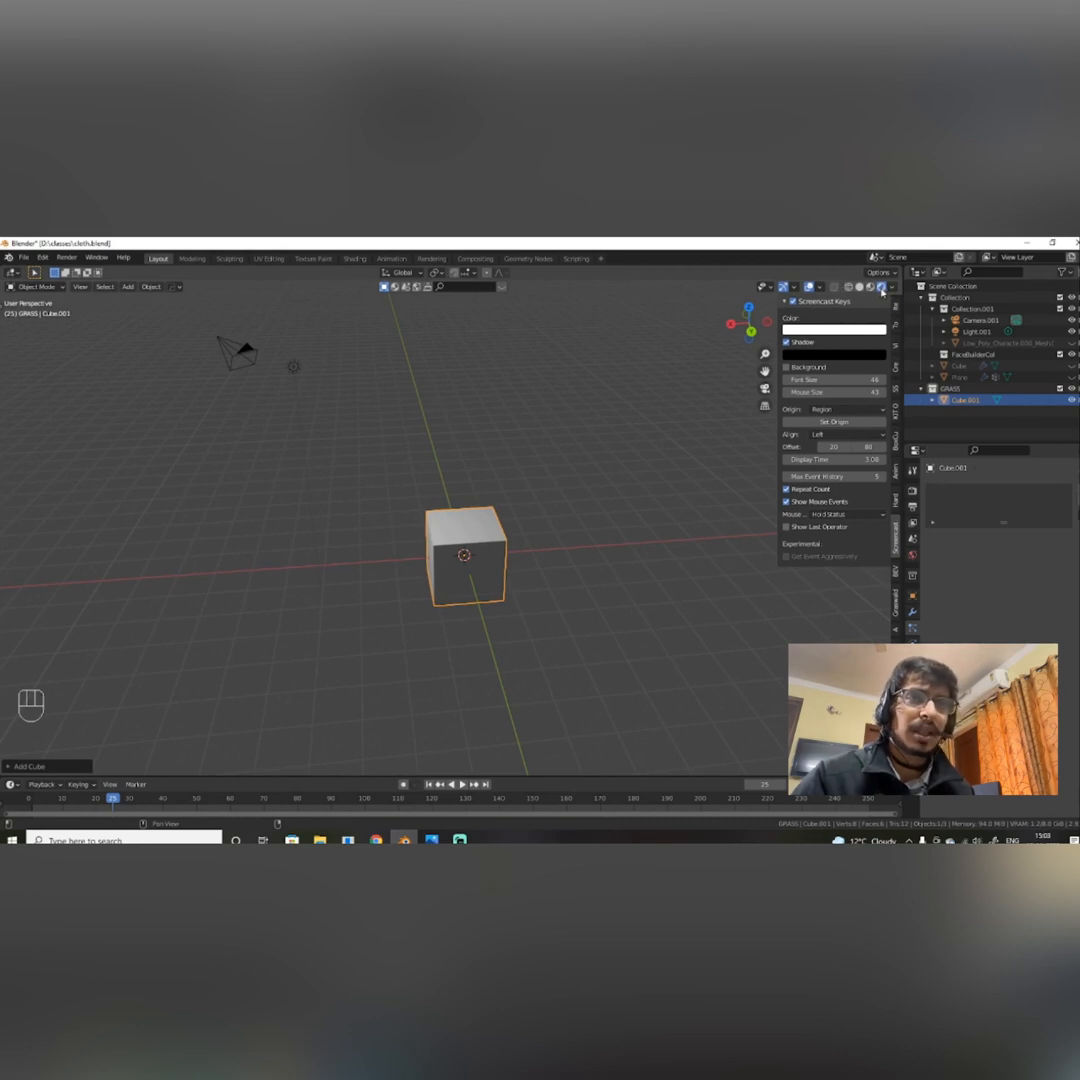
# Compare the cube in wireframe, solid, material preview and rendered shading, and return the viewport to solid shading.
pyautogui.click(849, 287)
pyautogui.click(859, 287)
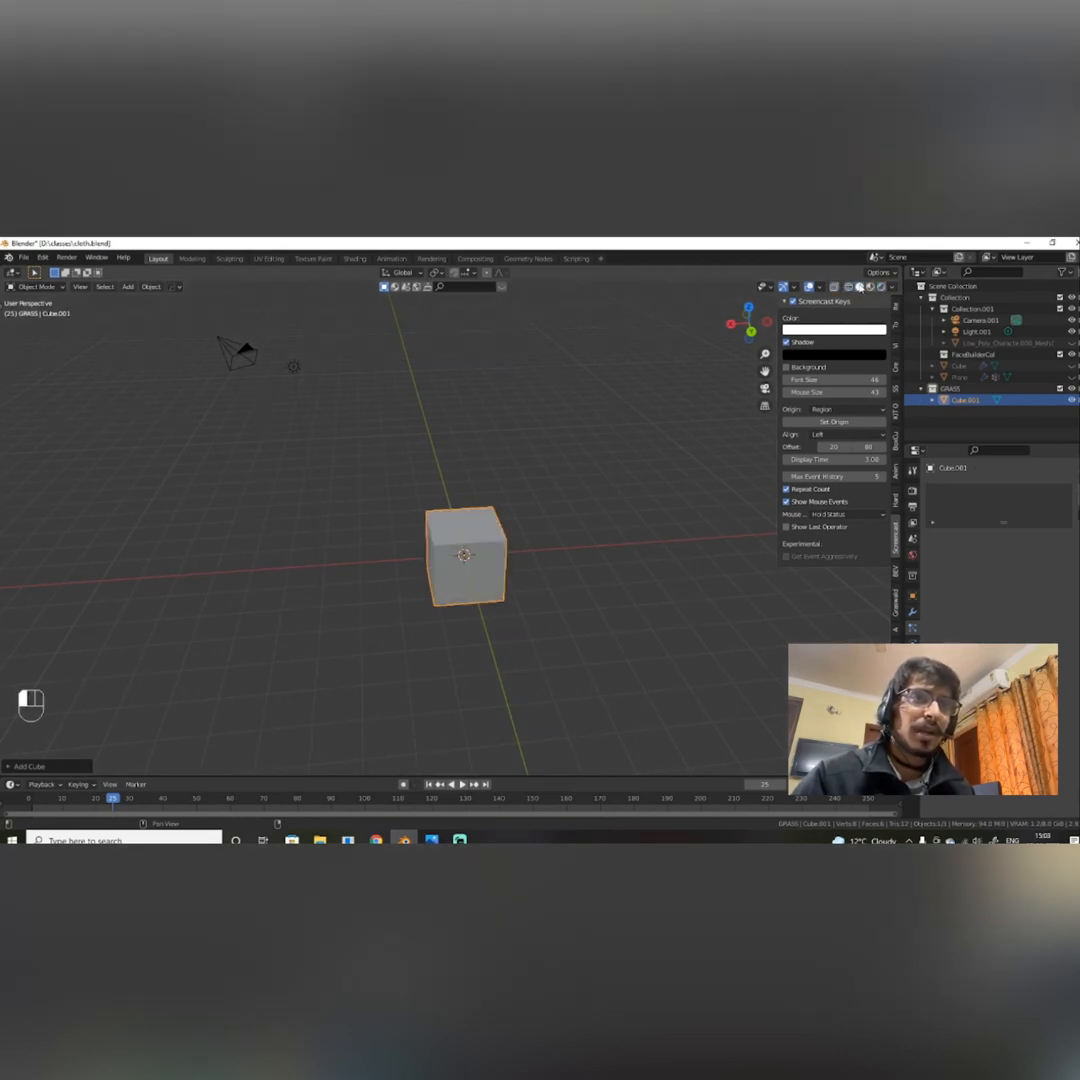
pyautogui.click(869, 287)
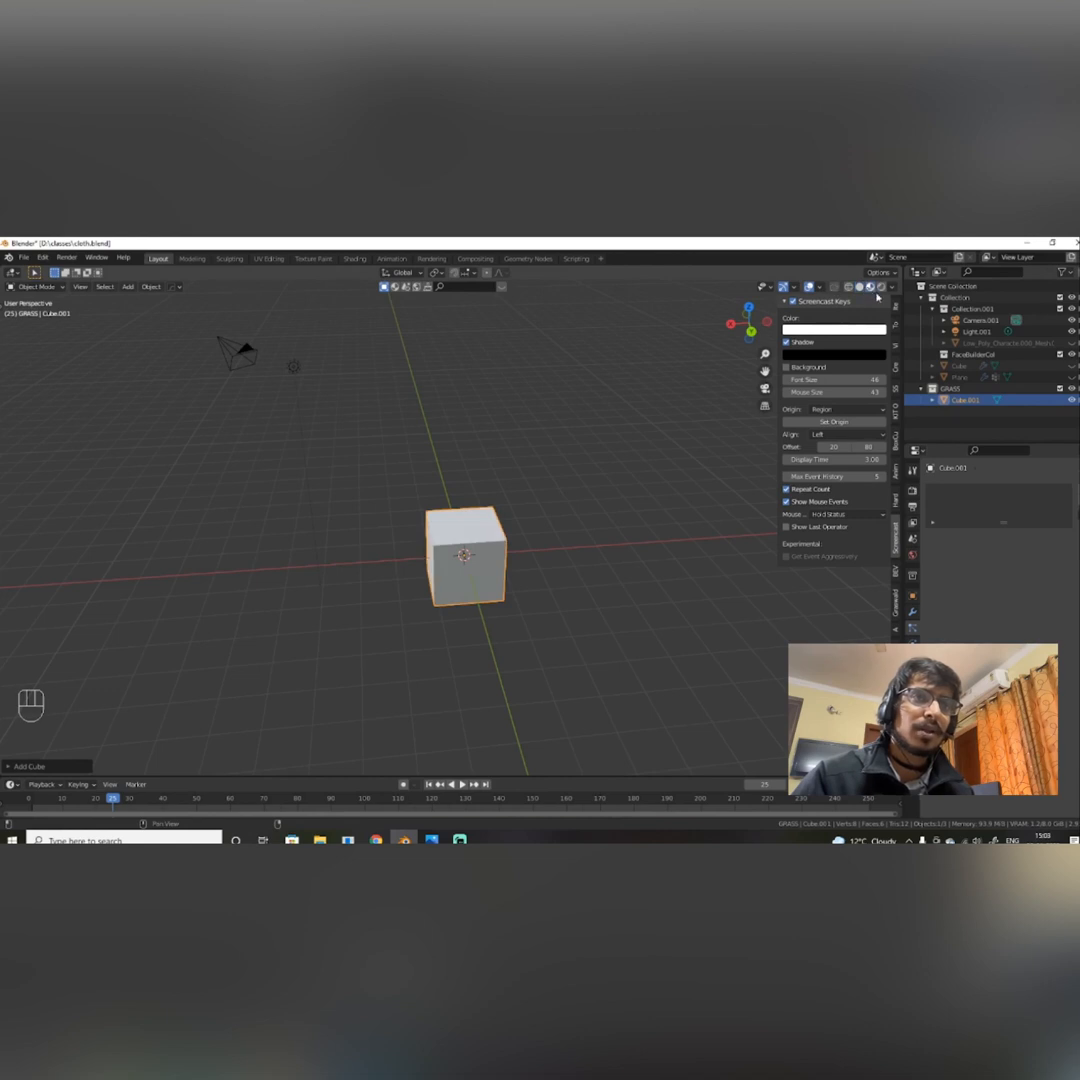
pyautogui.click(881, 287)
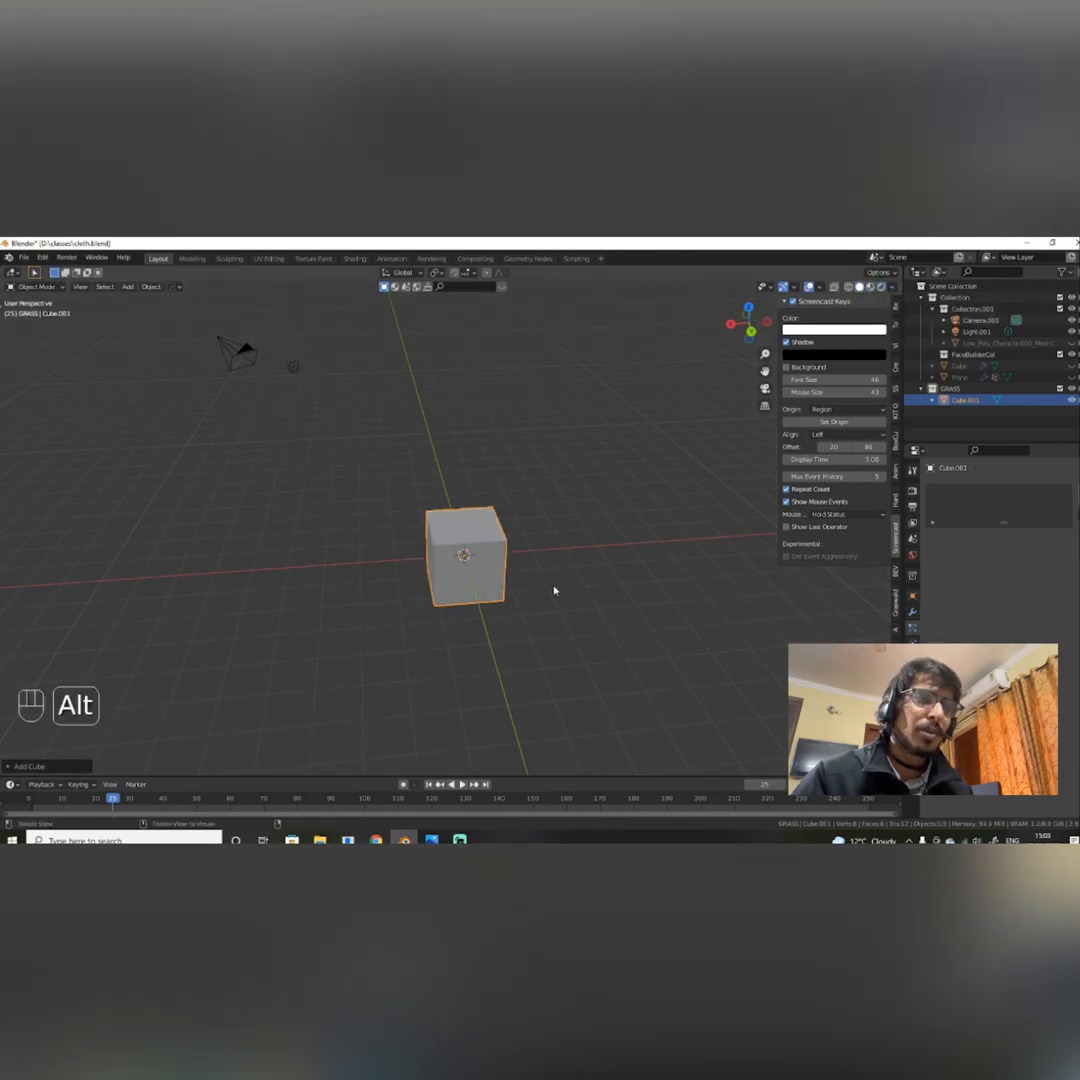
pyautogui.moveTo(554, 588)
pyautogui.keyDown('alt'); pyautogui.mouseDown(button='middle')
pyautogui.moveTo(523, 540)
pyautogui.moveTo(552, 576)
pyautogui.moveTo(550, 595)
pyautogui.mouseUp(button='middle'); pyautogui.keyUp('alt')
pyautogui.keyDown('alt'); pyautogui.moveTo(721, 574); pyautogui.dragTo(807, 443, button='middle'); pyautogui.keyUp('alt')
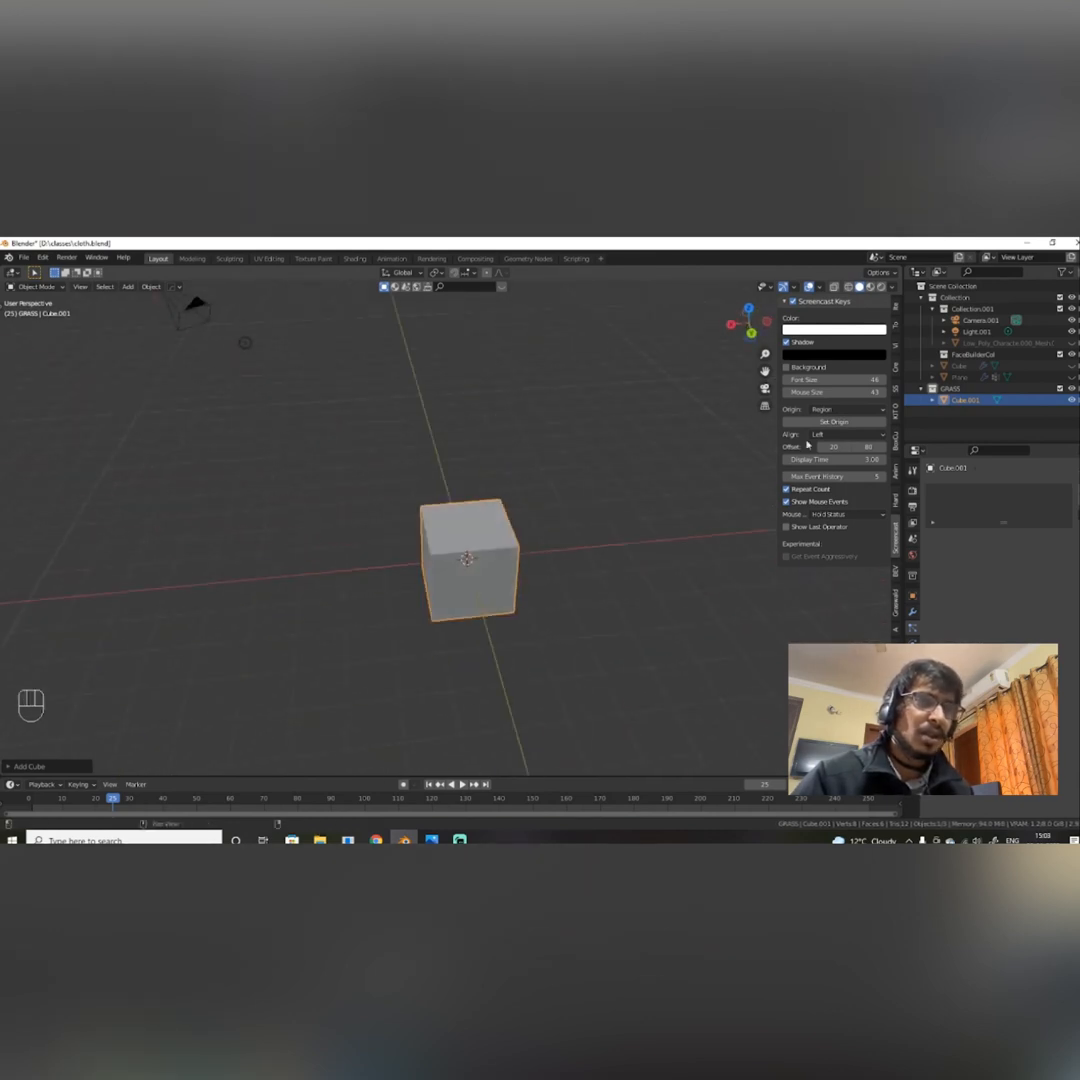
# Switch the solid viewport lighting to MatCap, try the red clay and glossy grey presets, and apply the fourth preset, a light grey sphere.
pyautogui.click(892, 290)
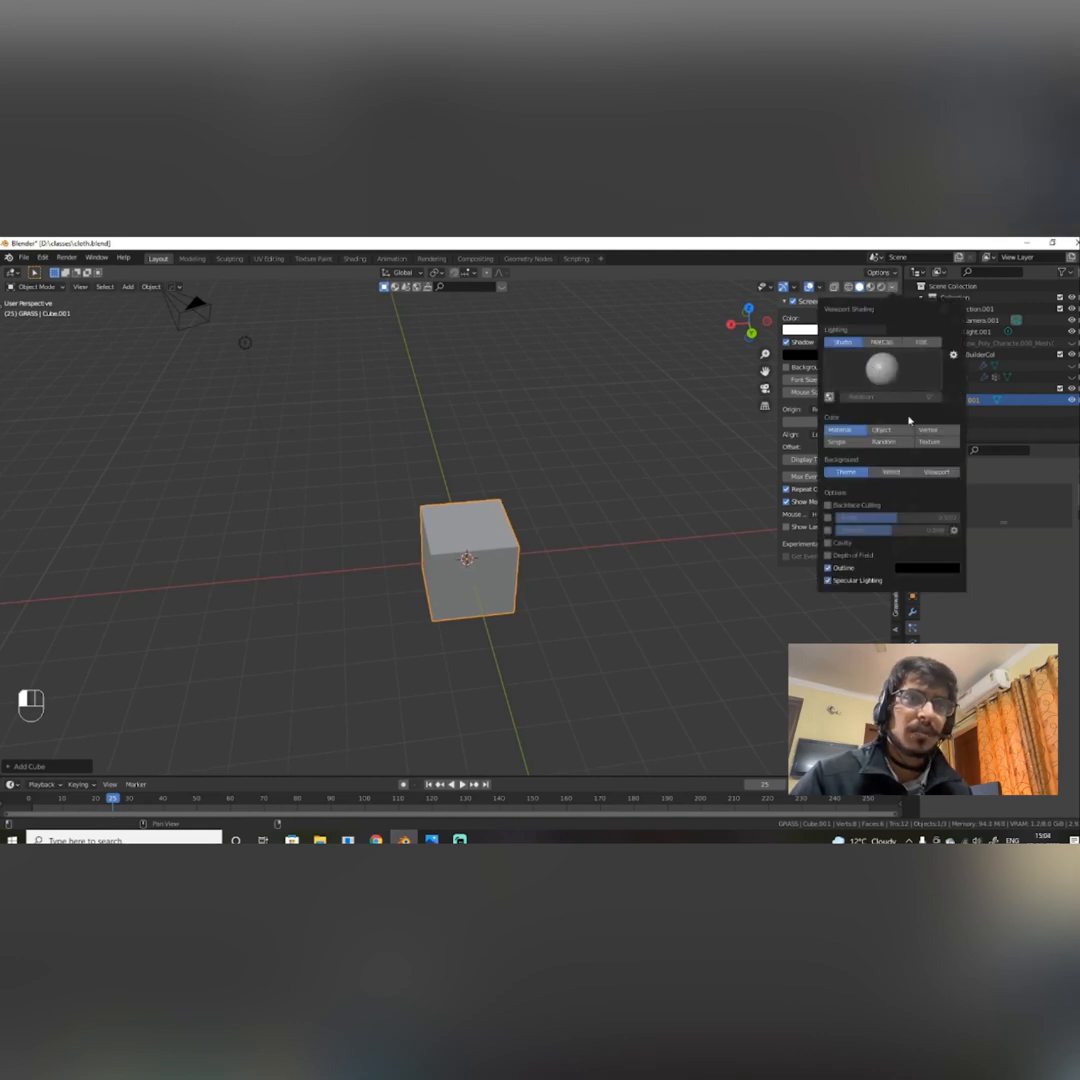
pyautogui.click(886, 367)
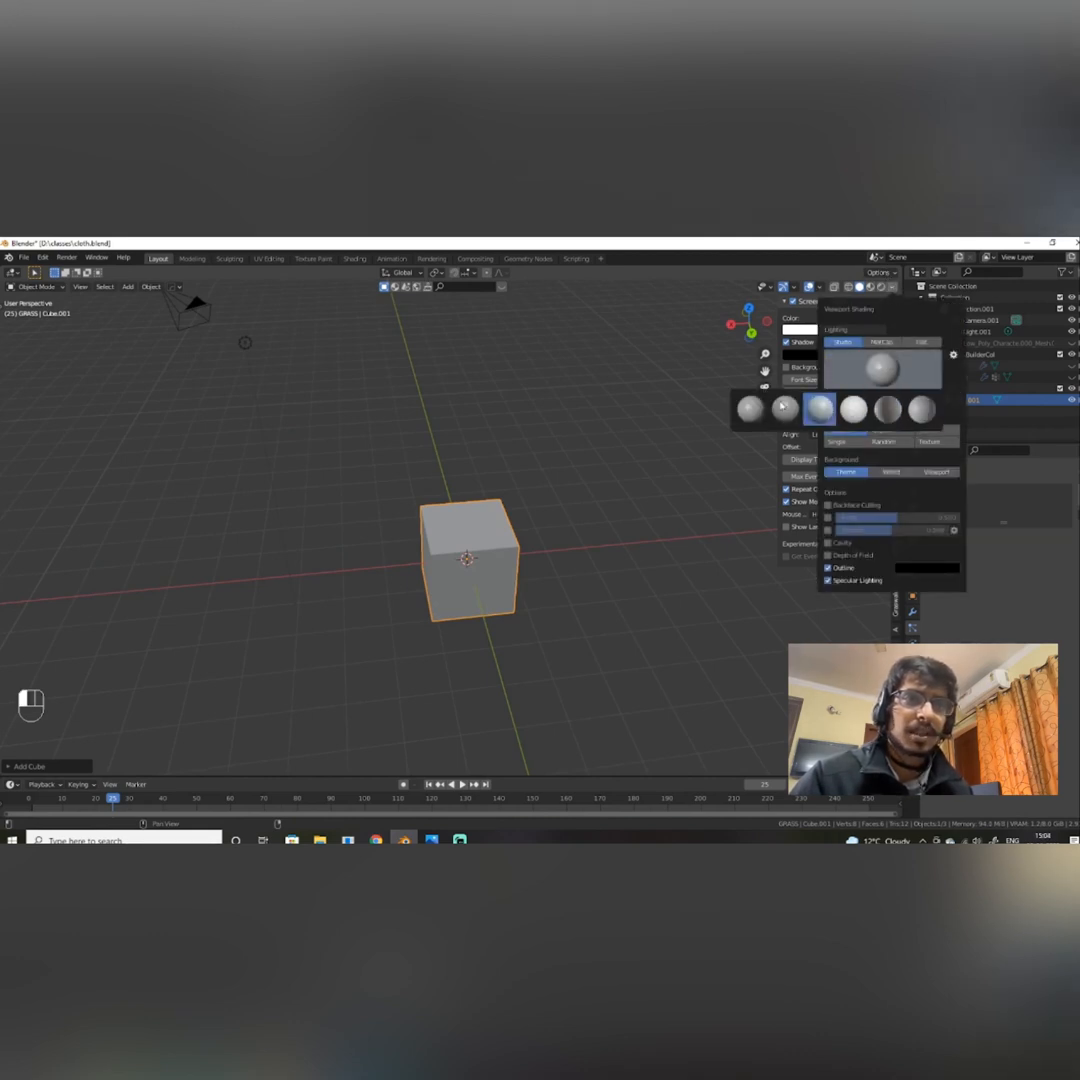
pyautogui.click(885, 343)
pyautogui.click(882, 368)
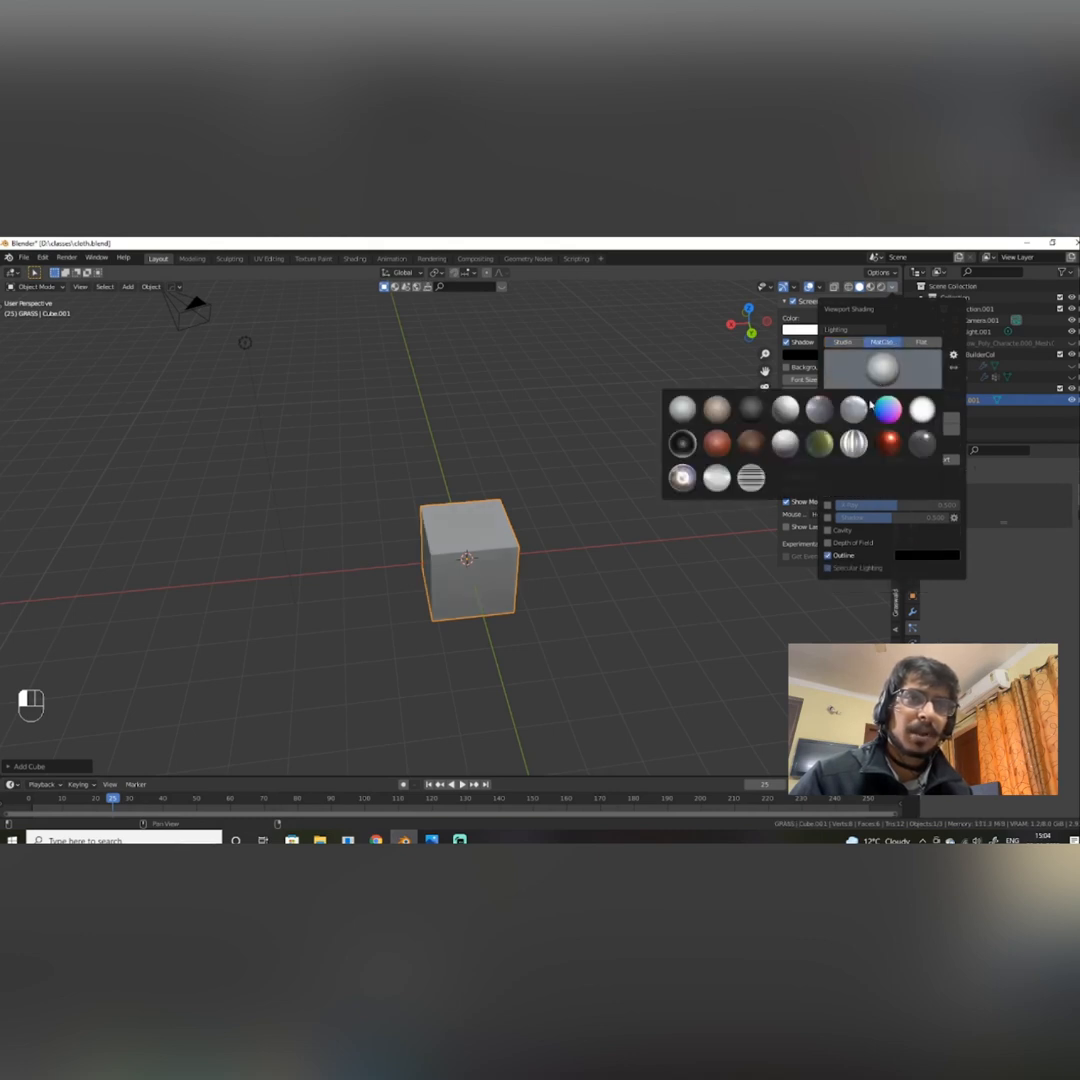
pyautogui.click(717, 443)
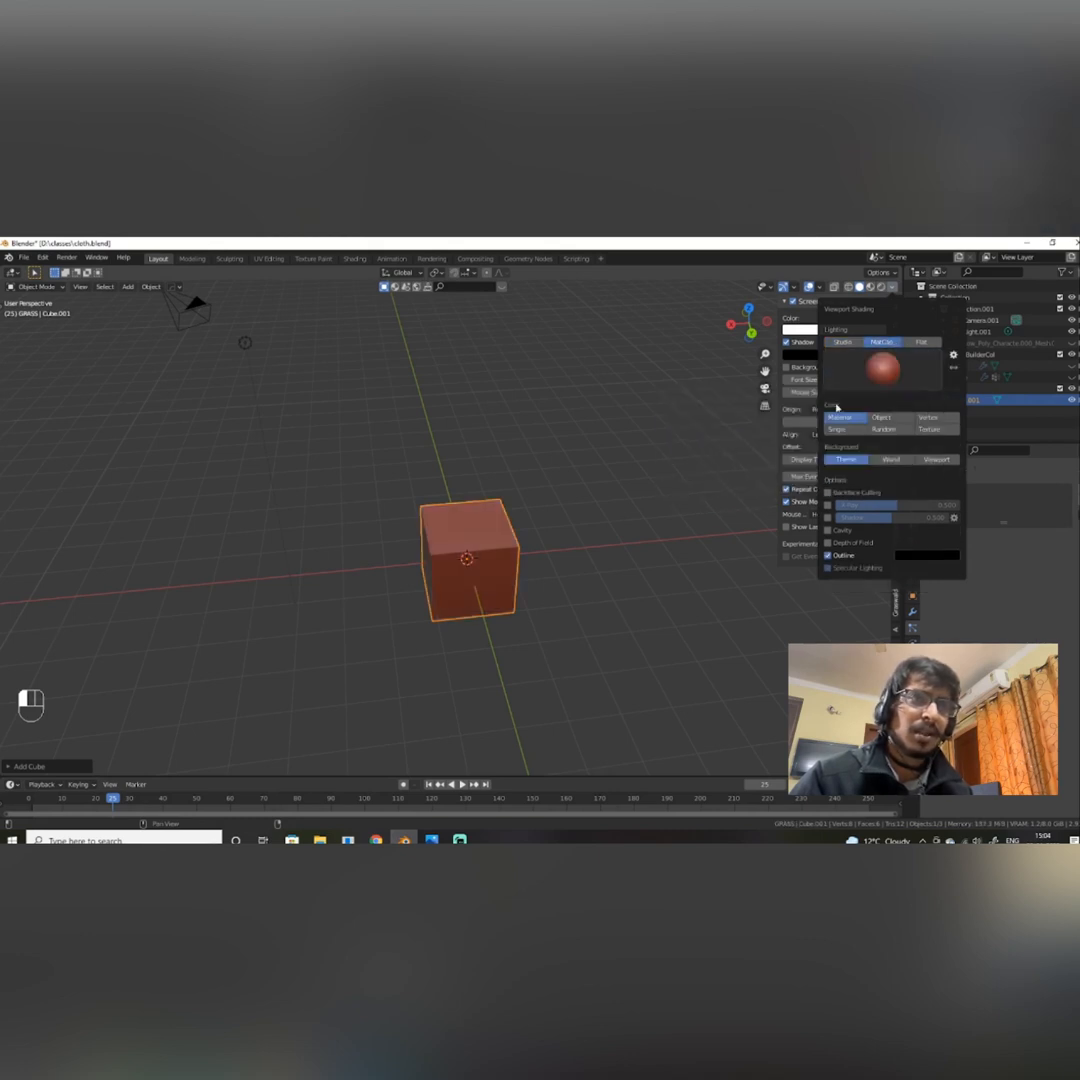
pyautogui.click(869, 373)
pyautogui.click(853, 408)
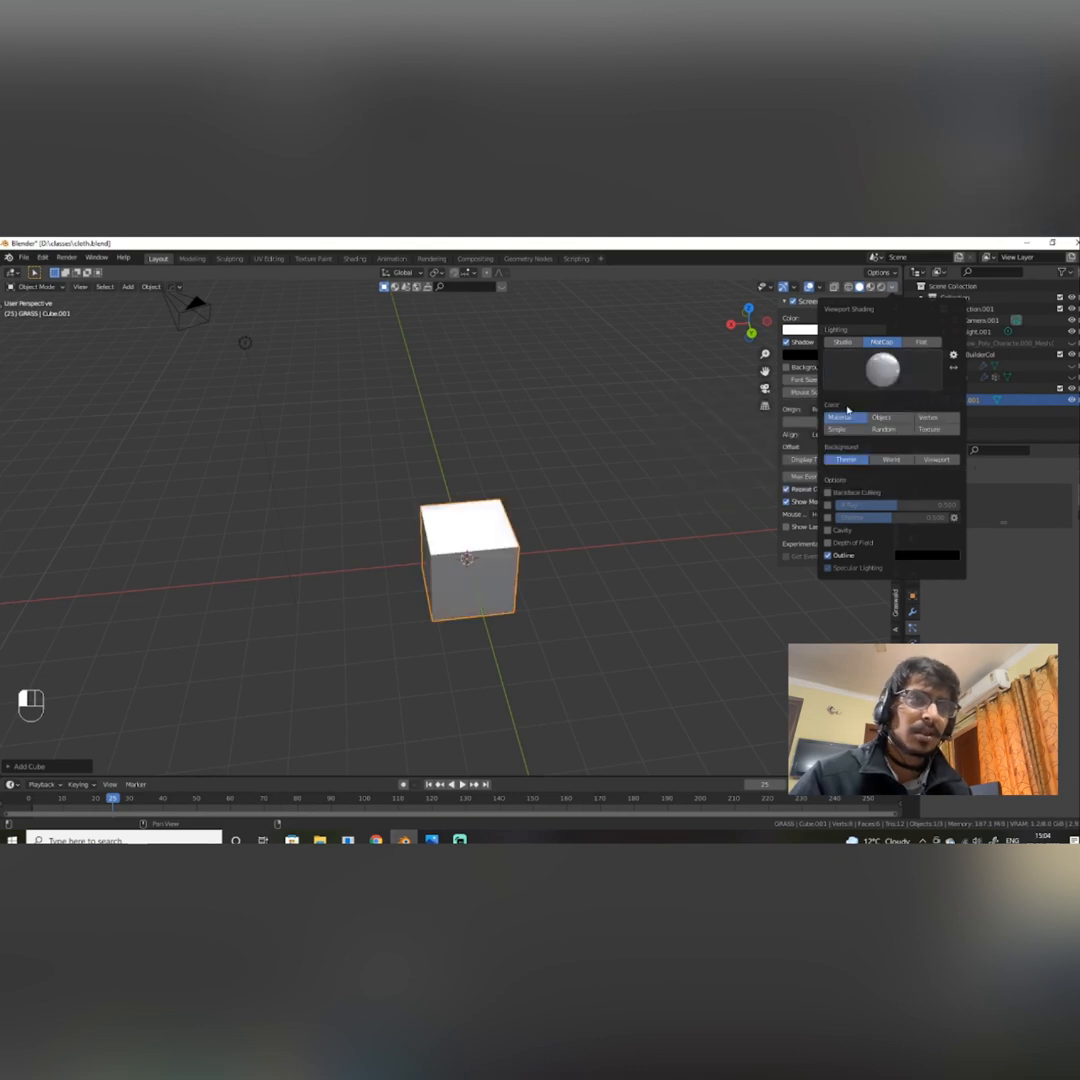
pyautogui.click(886, 378)
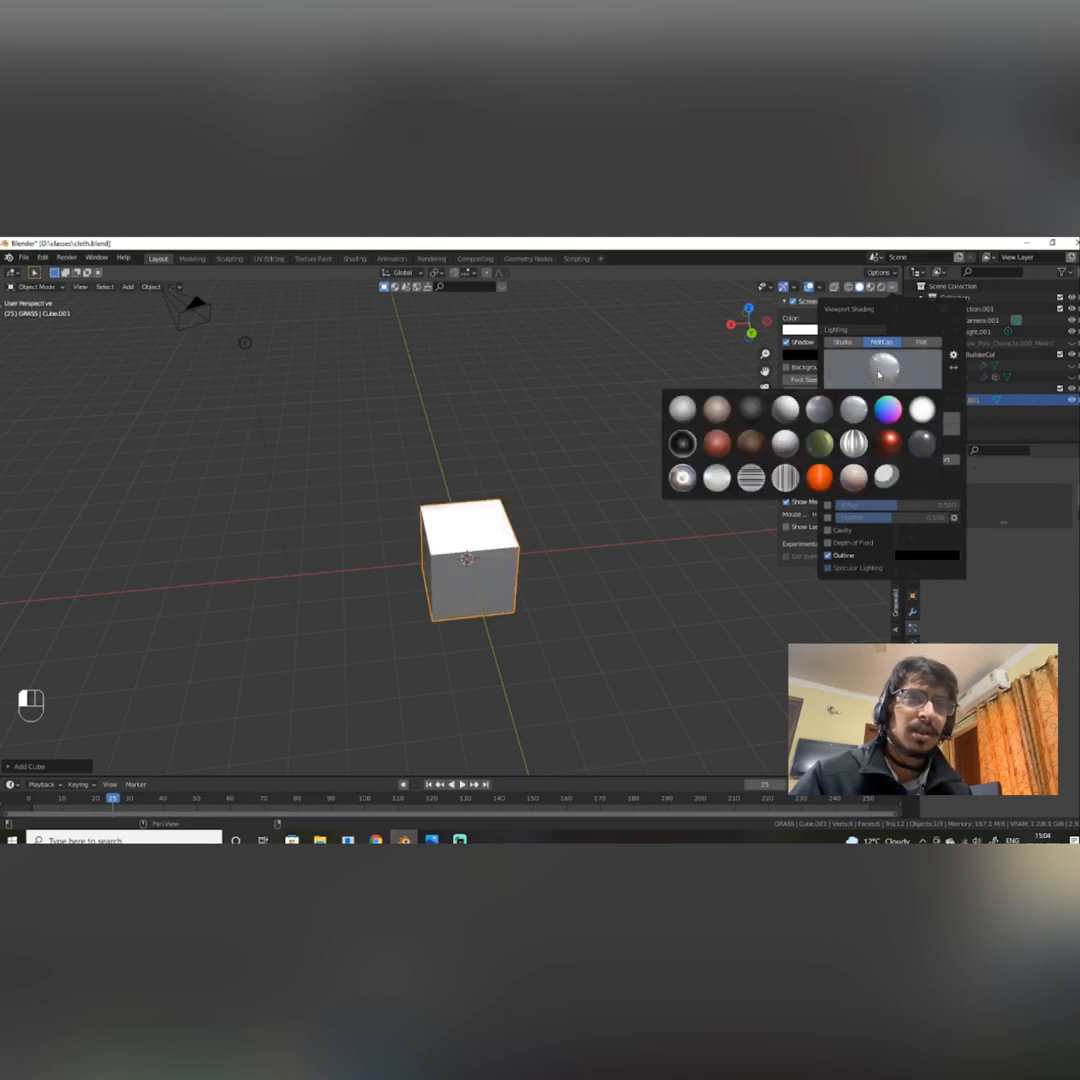
pyautogui.click(795, 416)
# Move the cube about 2.5 m along the global X axis, away from the origin.
pyautogui.keyDown('alt'); pyautogui.moveTo(564, 603); pyautogui.dragTo(549, 575); pyautogui.keyUp('alt')
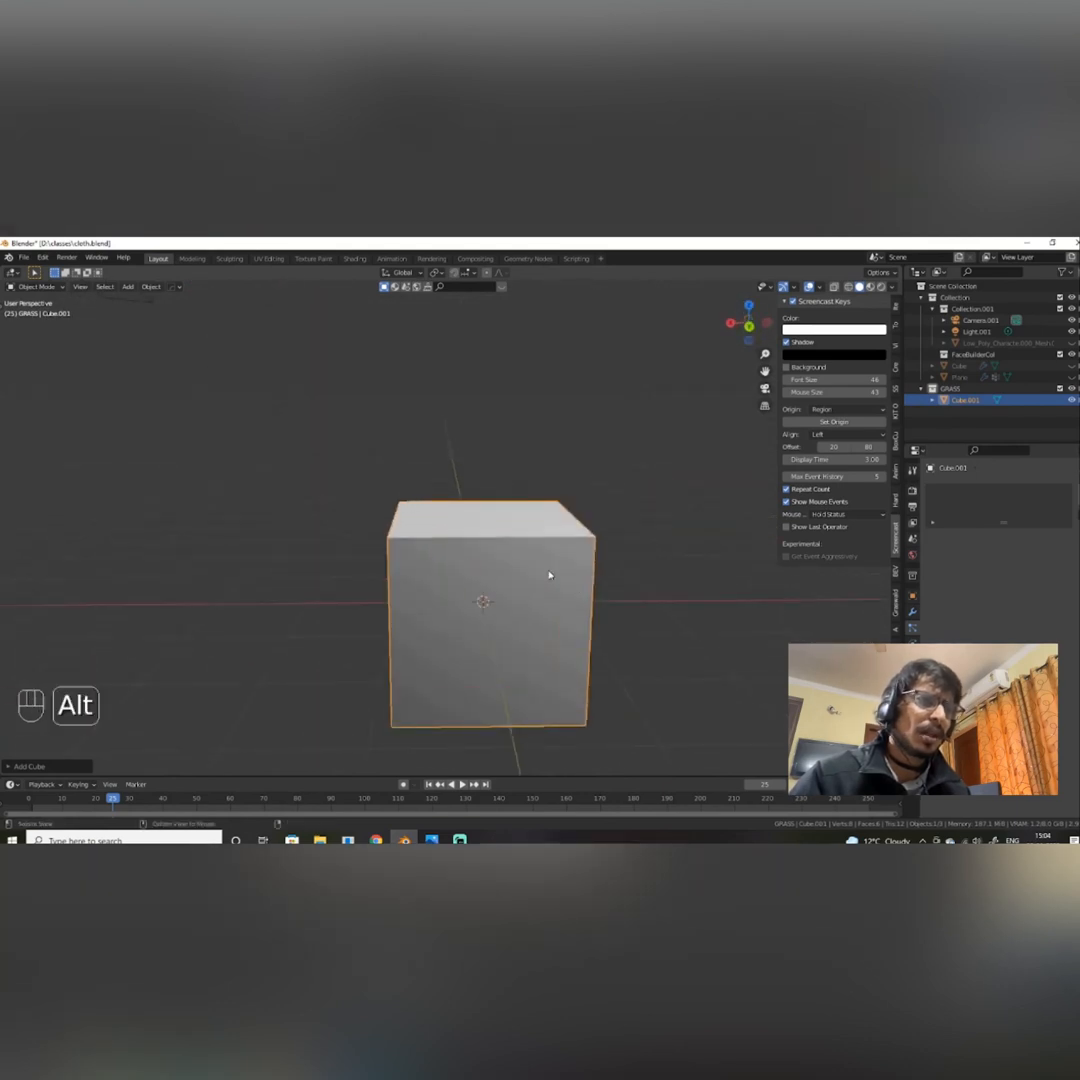
pyautogui.keyDown('alt'); pyautogui.moveTo(550, 574); pyautogui.dragTo(586, 550); pyautogui.keyUp('alt')
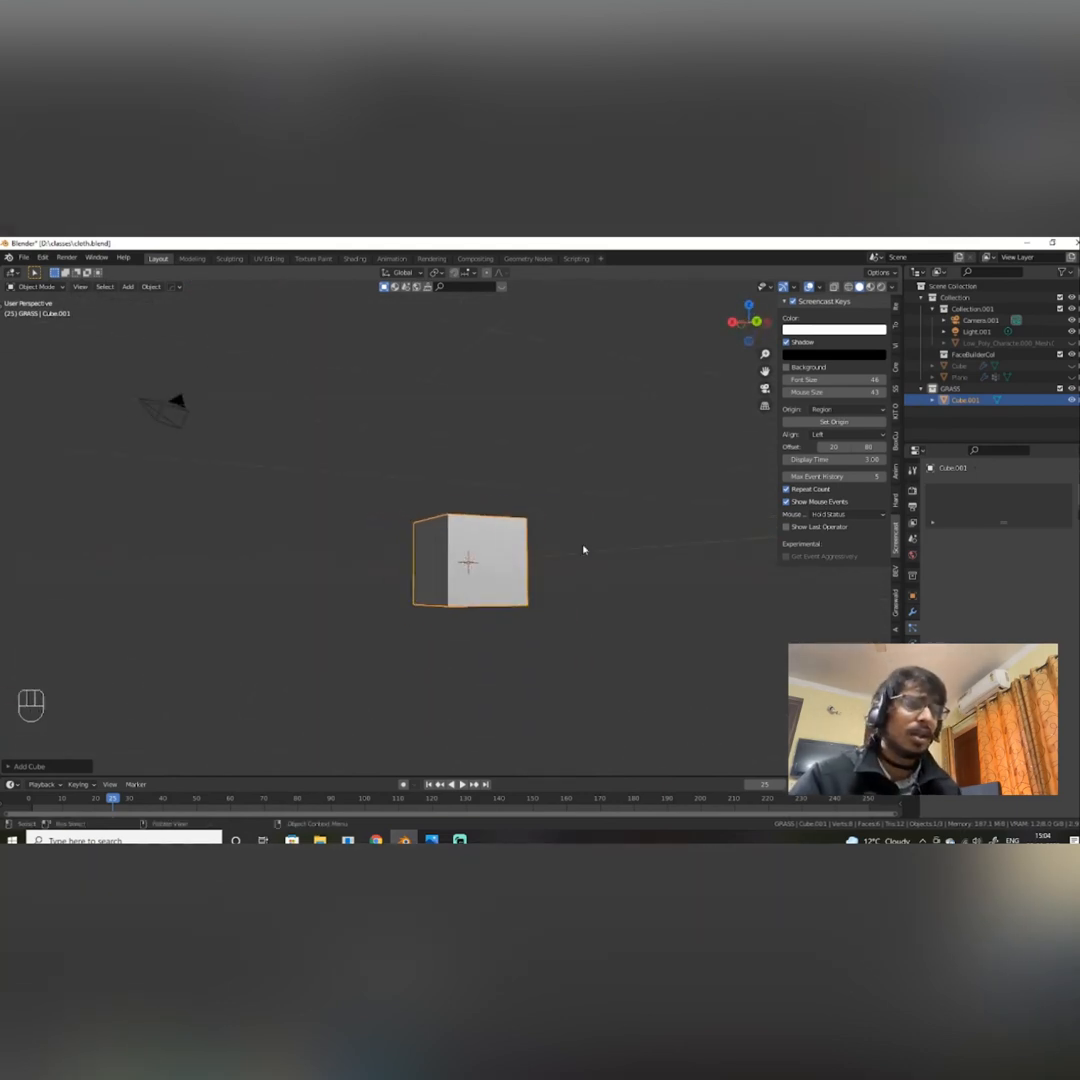
pyautogui.keyDown('alt'); pyautogui.moveTo(584, 549); pyautogui.dragTo(515, 590); pyautogui.keyUp('alt')
pyautogui.scroll(3, 555, 586)
pyautogui.scroll(-4, 526, 574)
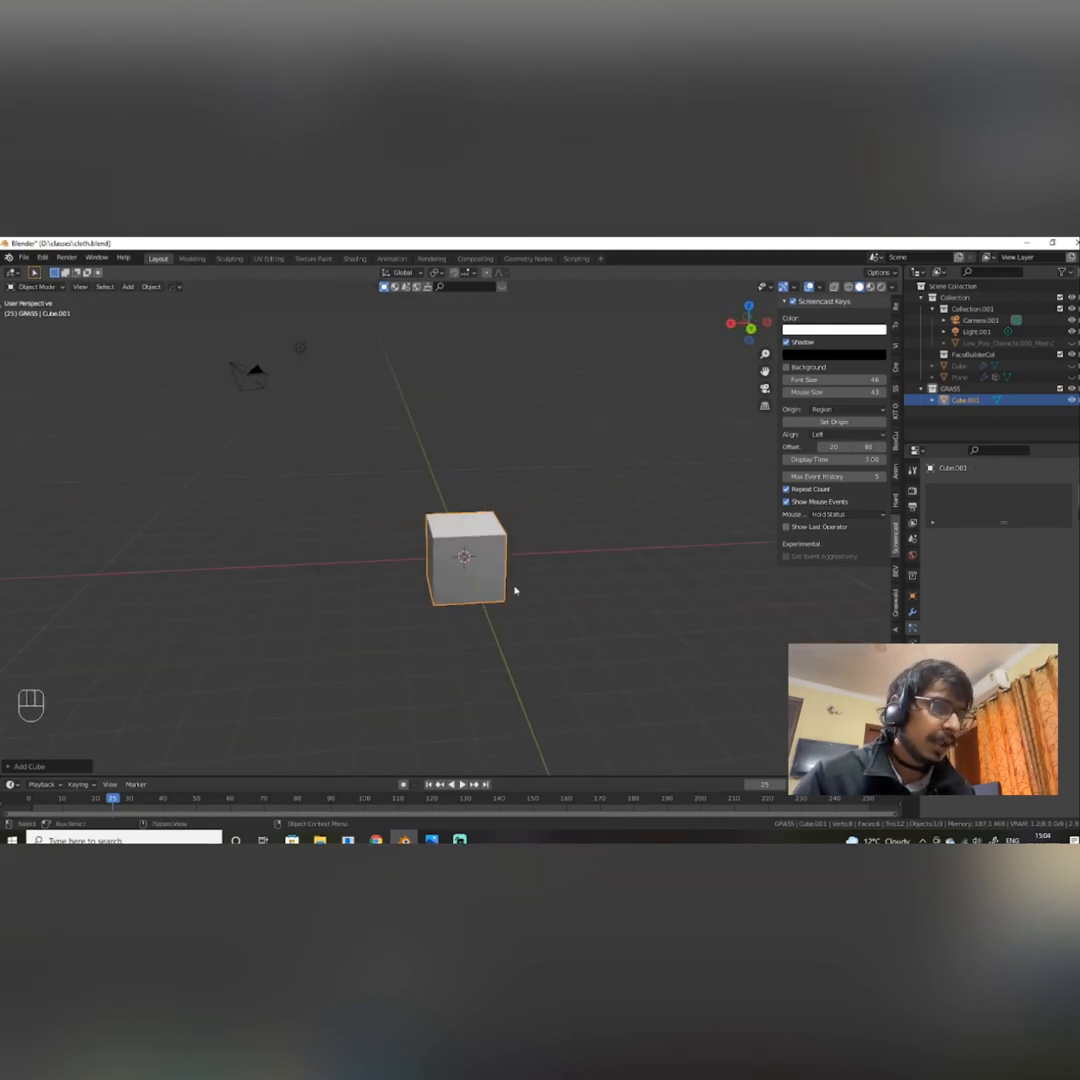
pyautogui.press('g')
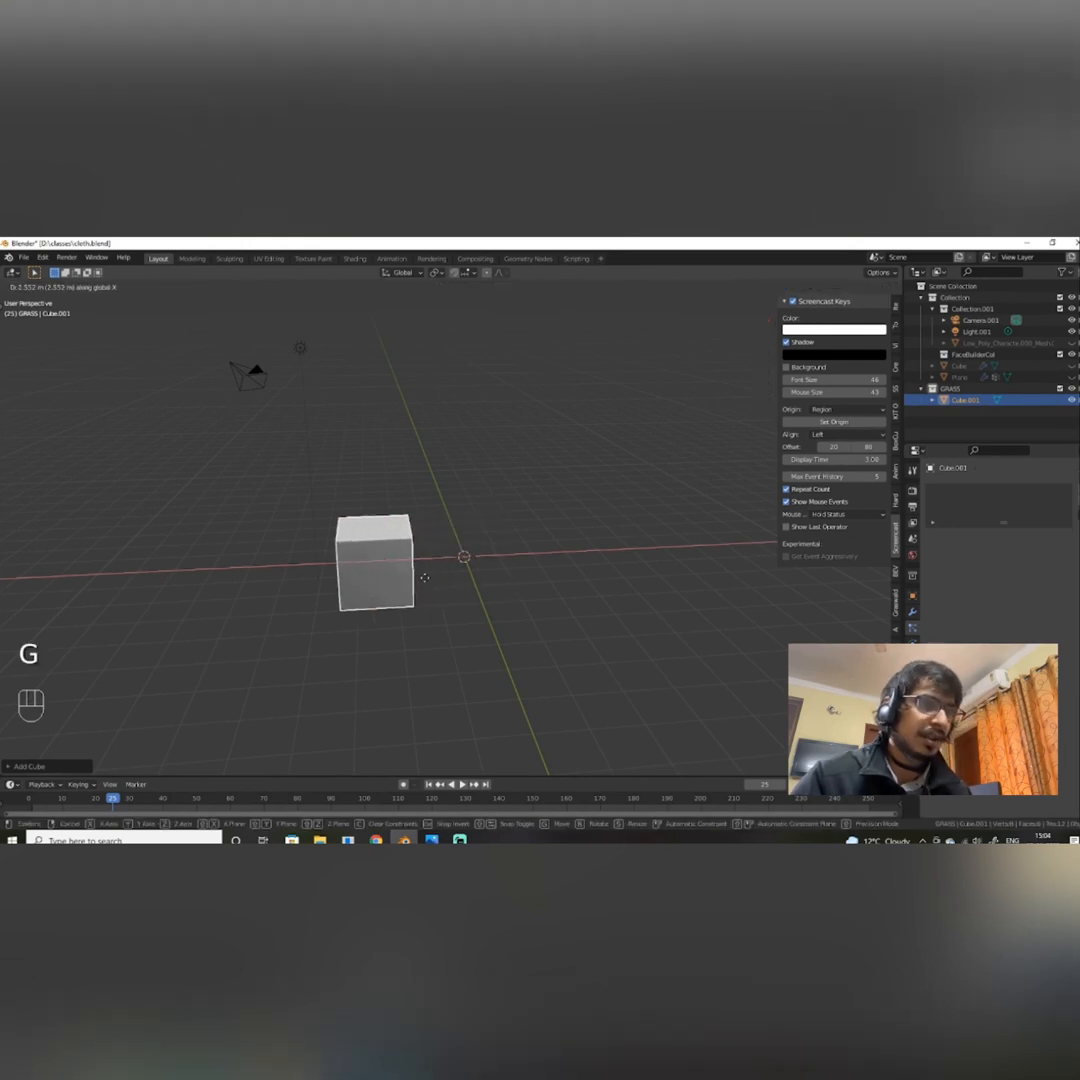
pyautogui.click(482, 579)
# Add a UV sphere at the origin beside the cube.
pyautogui.hotkey('shift', 'a')
pyautogui.moveTo(466, 574)
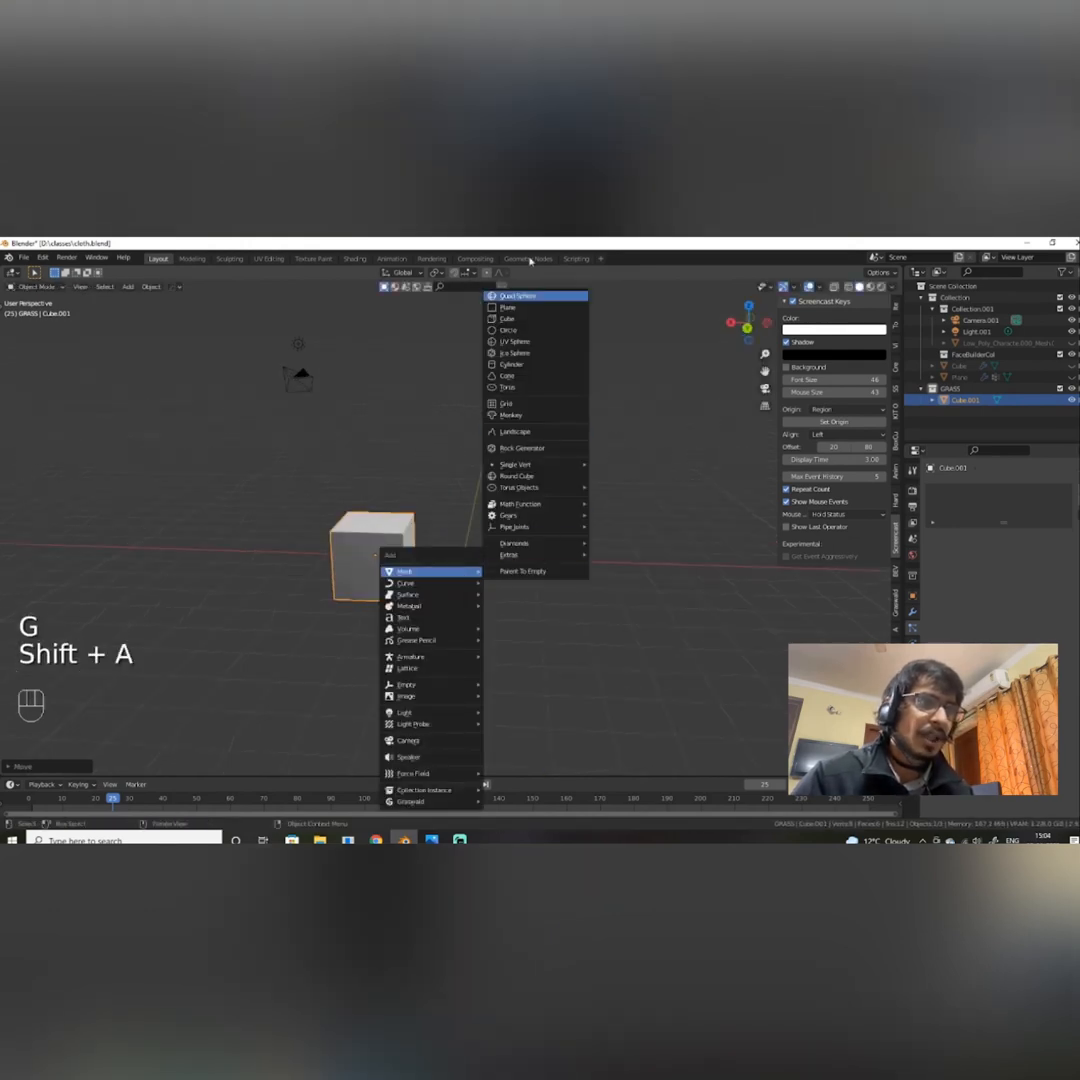
pyautogui.click(540, 341)
pyautogui.moveTo(527, 506)
pyautogui.keyDown('alt'); pyautogui.mouseDown()
pyautogui.moveTo(540, 533)
pyautogui.moveTo(554, 492)
pyautogui.moveTo(542, 468)
pyautogui.moveTo(547, 505)
pyautogui.mouseUp(); pyautogui.keyUp('alt')
pyautogui.scroll(4, 535, 538)
pyautogui.scroll(1, 555, 489)
pyautogui.keyDown('alt'); pyautogui.moveTo(595, 552); pyautogui.dragTo(596, 508); pyautogui.keyUp('alt')
# Add a Subdivision Surface modifier to the cube and set its viewport and render levels to 3.
pyautogui.click(366, 538)
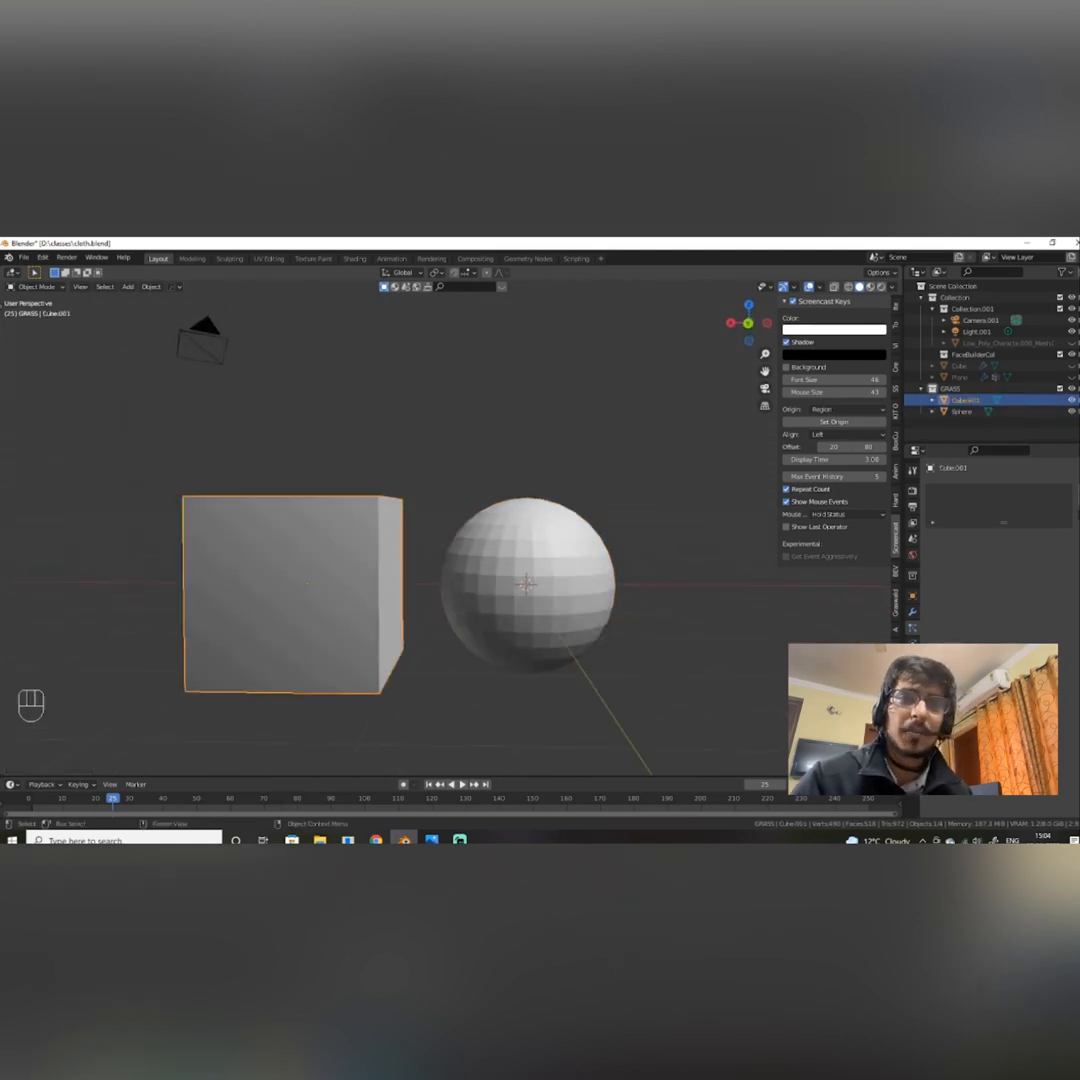
pyautogui.click(910, 616)
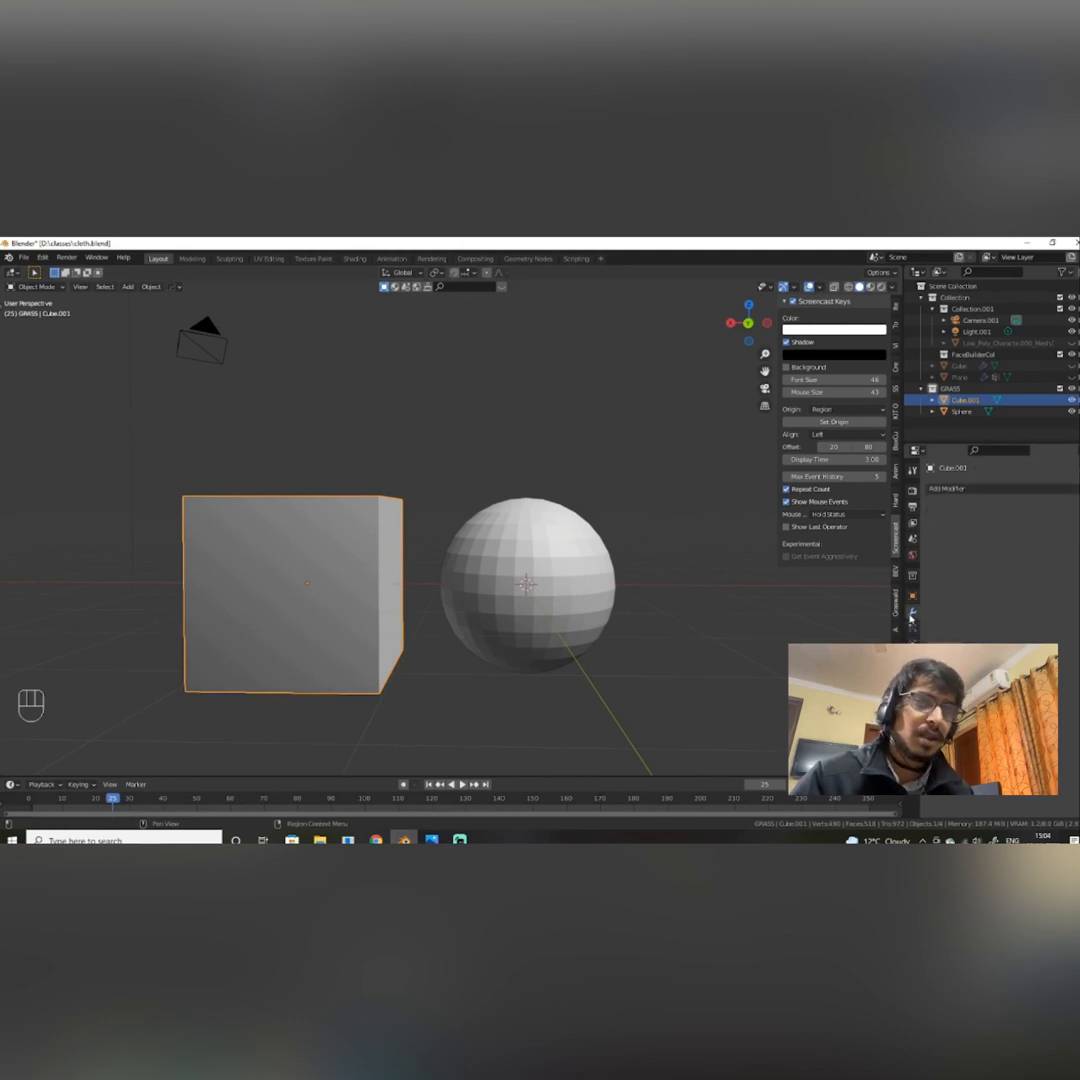
pyautogui.click(1008, 489)
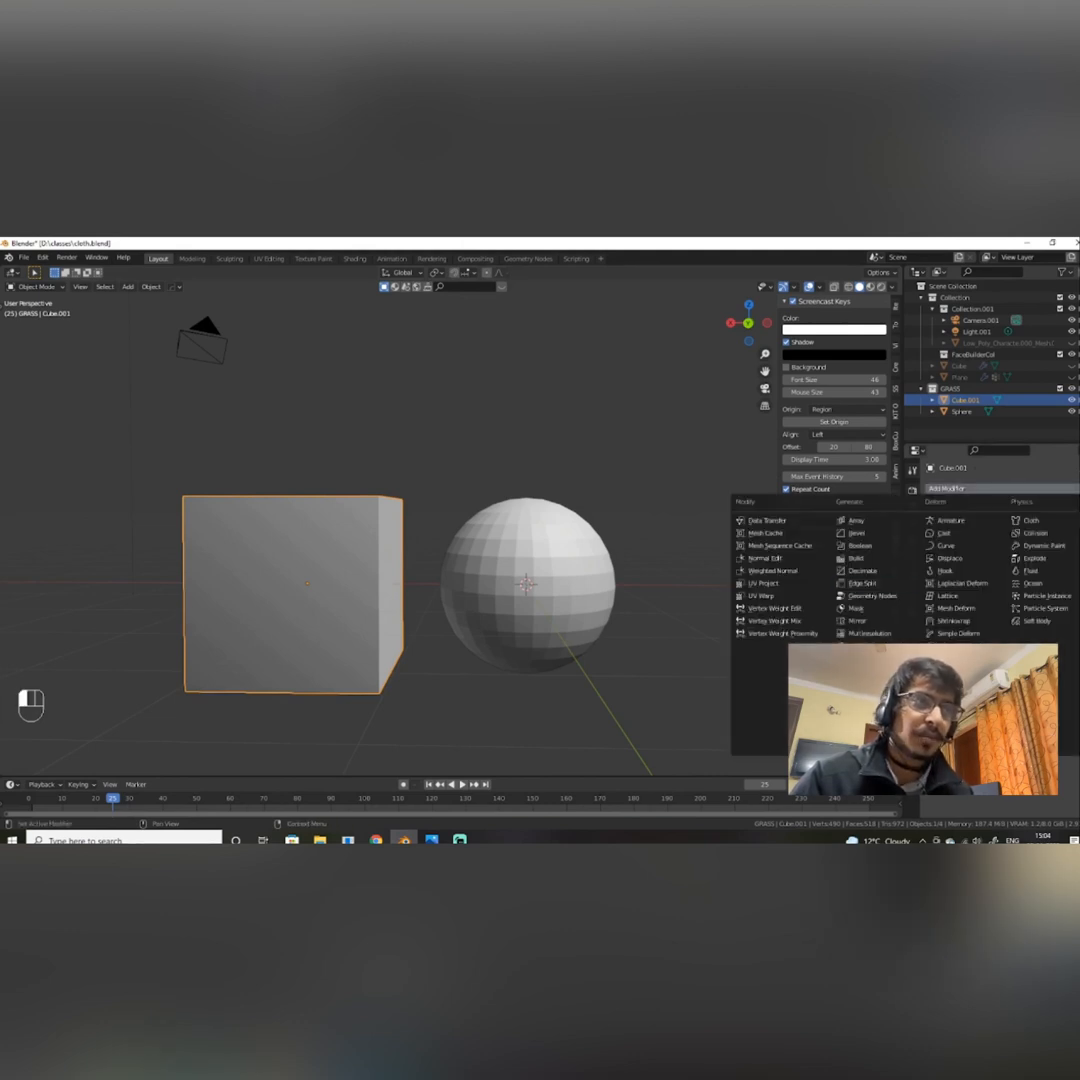
pyautogui.click(873, 696)
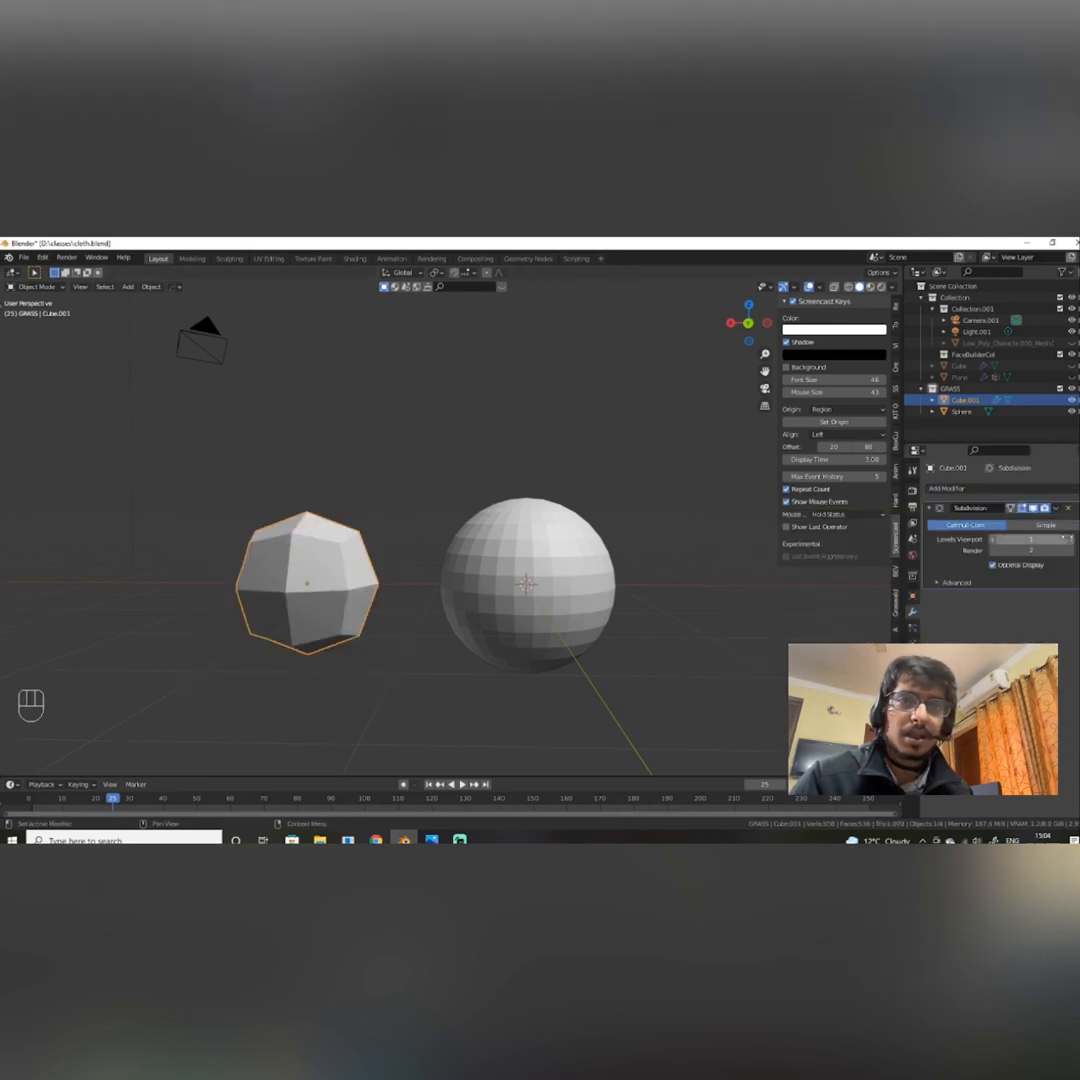
pyautogui.click(1031, 539)
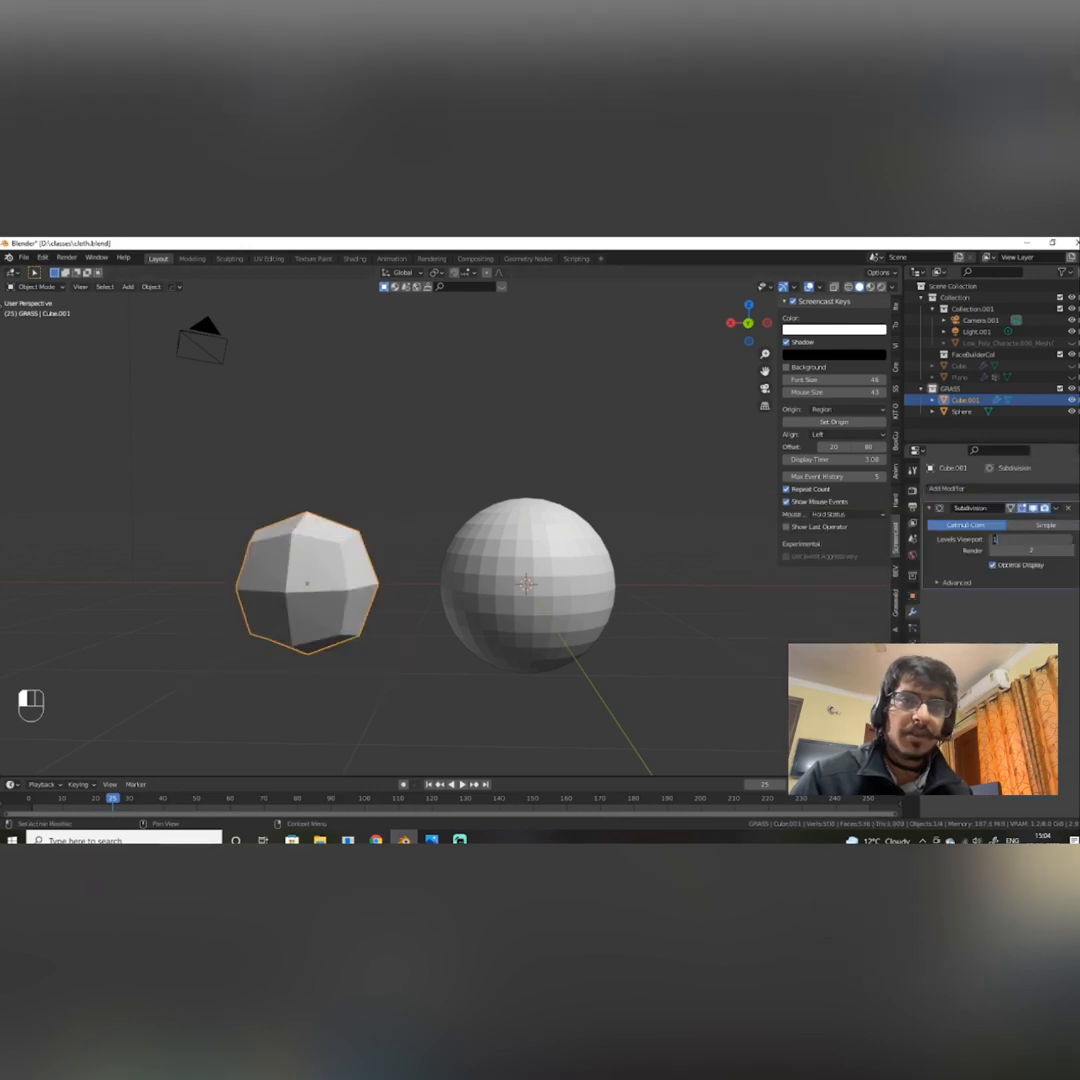
pyautogui.click(1072, 540)
pyautogui.click(1072, 540)
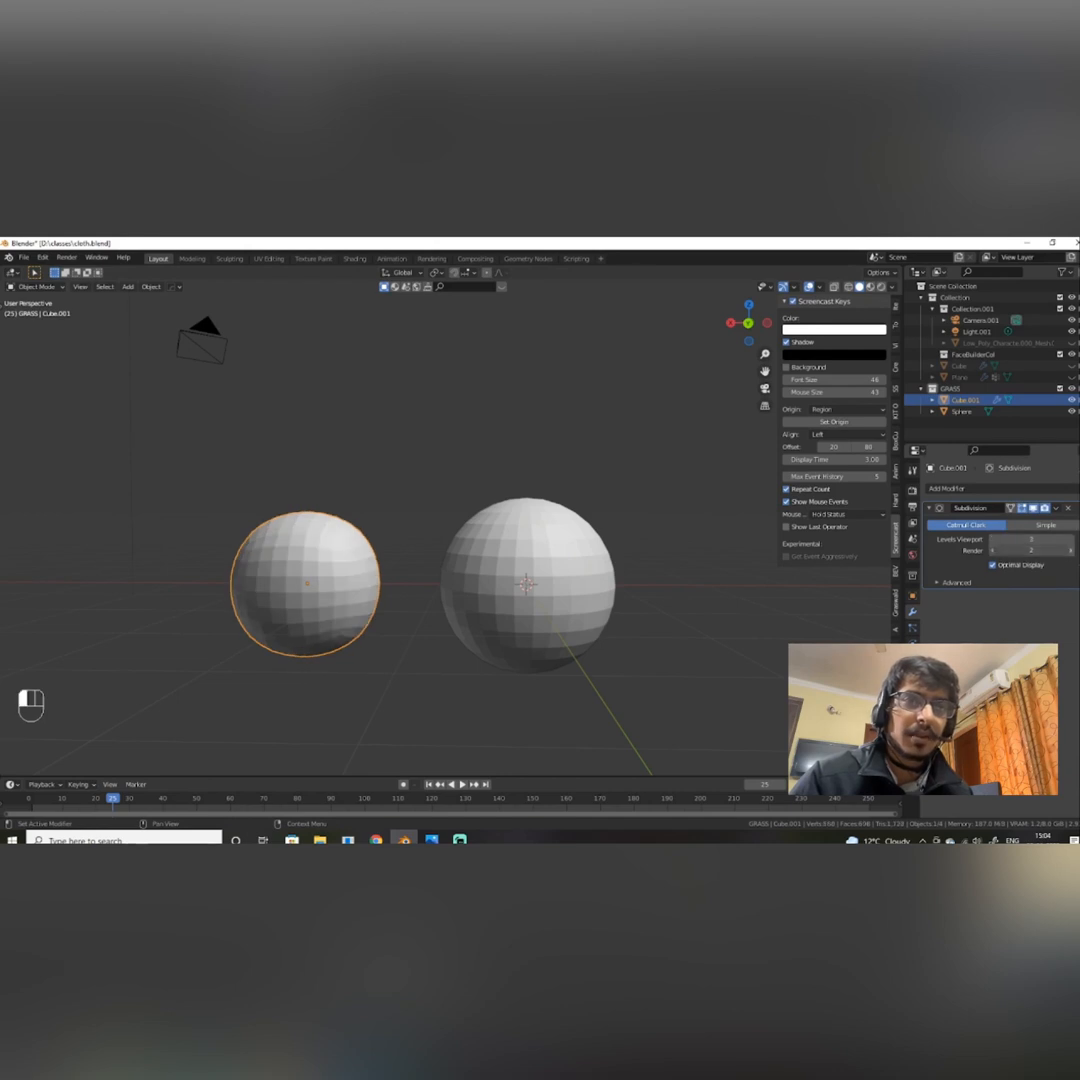
# Compare the face layout of the subdivided cube with the UV sphere, checking the cube's cage briefly in Edit Mode.
pyautogui.keyDown('alt'); pyautogui.moveTo(181, 553); pyautogui.dragTo(195, 609); pyautogui.keyUp('alt')
pyautogui.scroll(3, 292, 612)
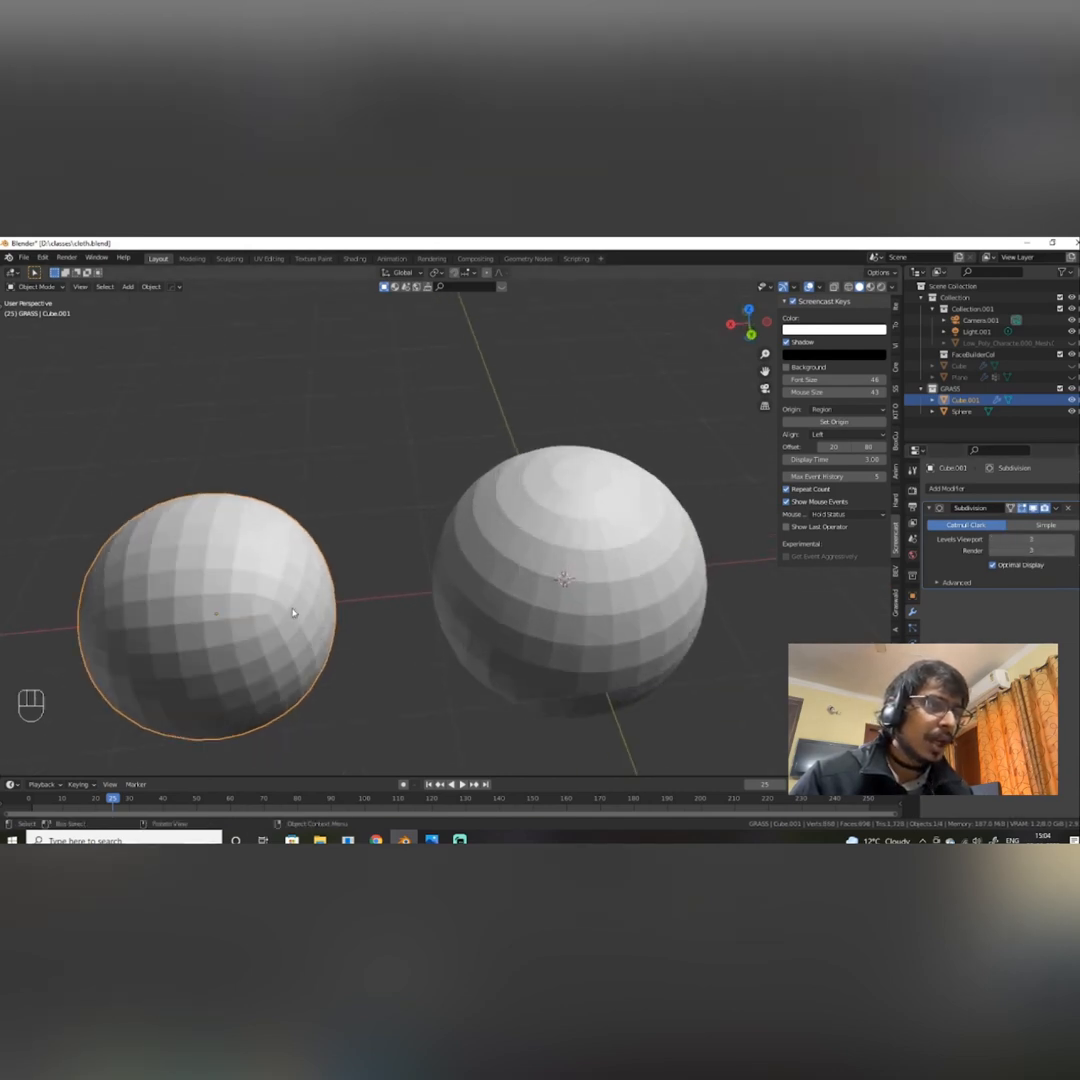
pyautogui.keyDown('alt'); pyautogui.moveTo(292, 612); pyautogui.dragTo(577, 638); pyautogui.keyUp('alt')
pyautogui.scroll(-5, 306, 575)
pyautogui.scroll(3, 463, 640)
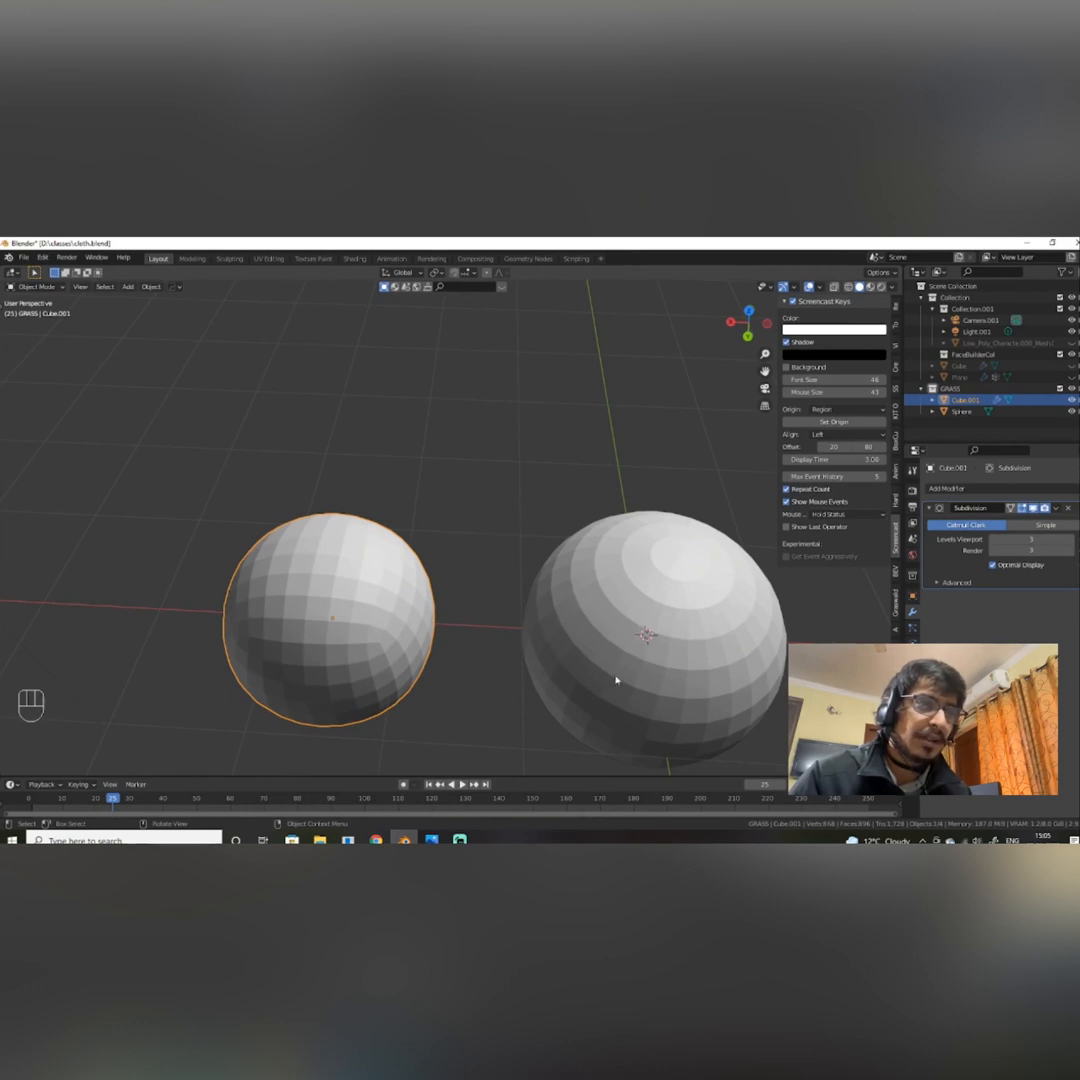
pyautogui.keyDown('alt'); pyautogui.moveTo(616, 680); pyautogui.dragTo(716, 706); pyautogui.keyUp('alt')
pyautogui.press('Tab')
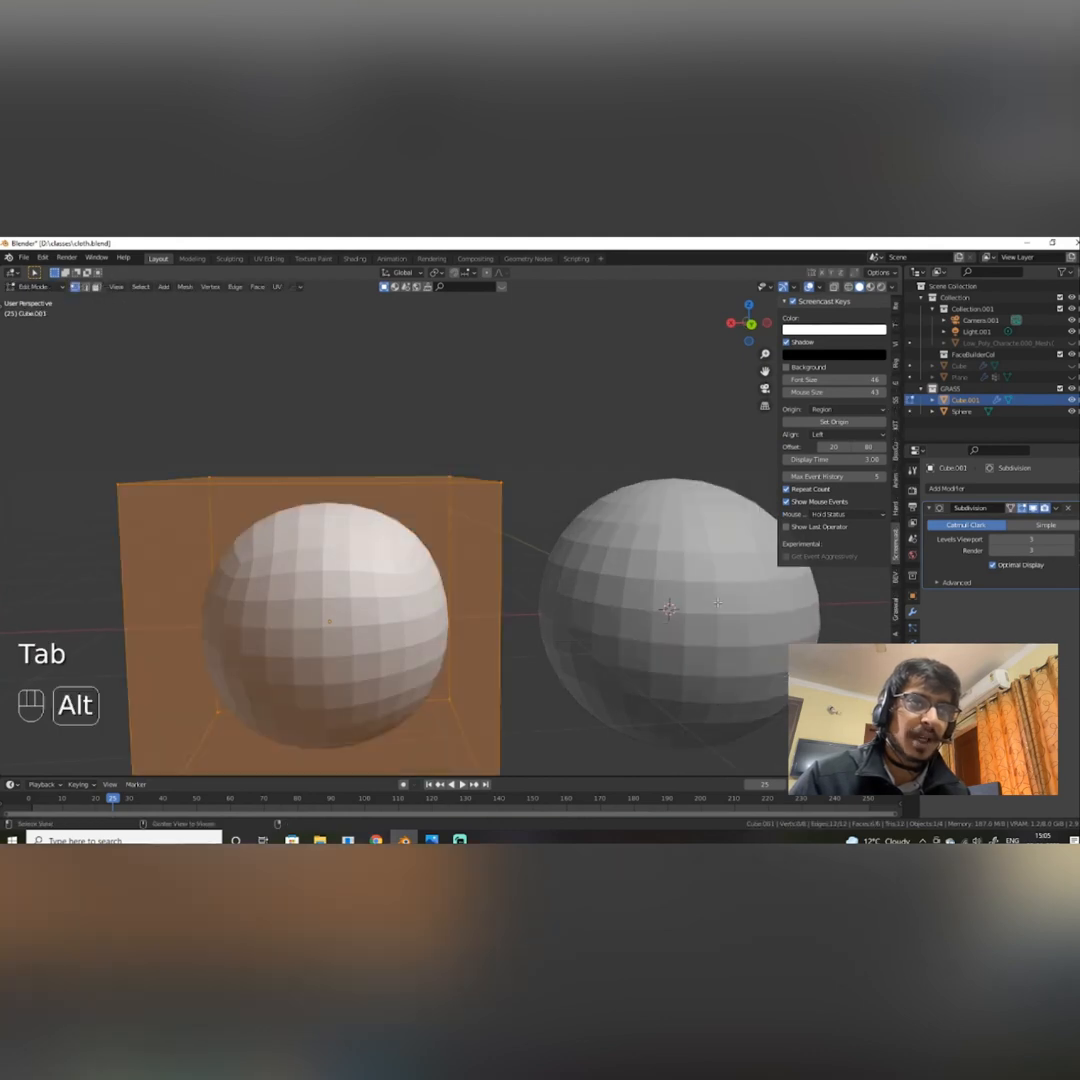
pyautogui.press('Tab')
# Examine the UV sphere's mesh topology and poles in Edit Mode, and return to Object Mode.
pyautogui.click(745, 578)
pyautogui.press('Tab')
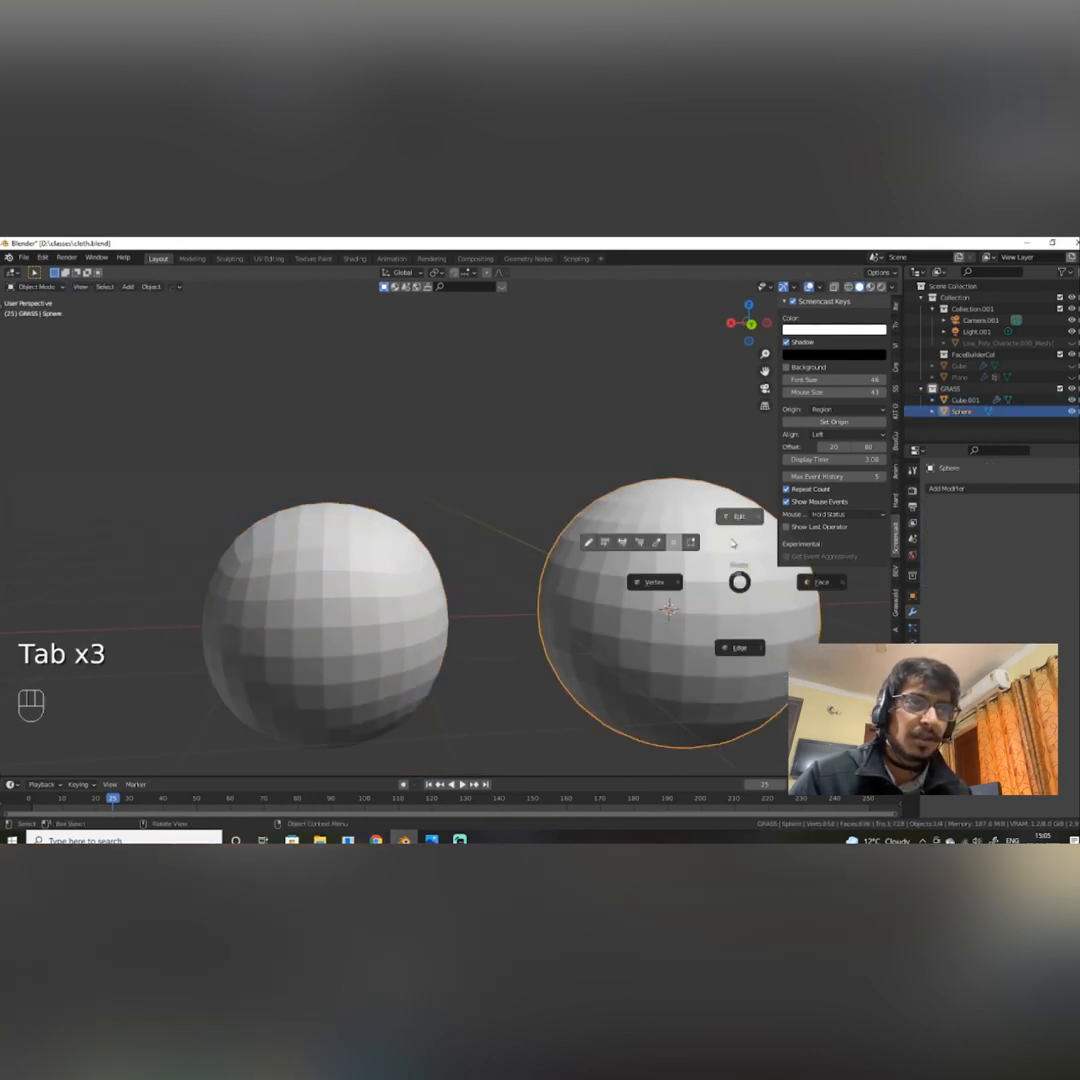
pyautogui.keyDown('alt'); pyautogui.moveTo(697, 530); pyautogui.dragTo(676, 553); pyautogui.keyUp('alt')
pyautogui.keyDown('alt'); pyautogui.moveTo(662, 633); pyautogui.dragTo(660, 618); pyautogui.keyUp('alt')
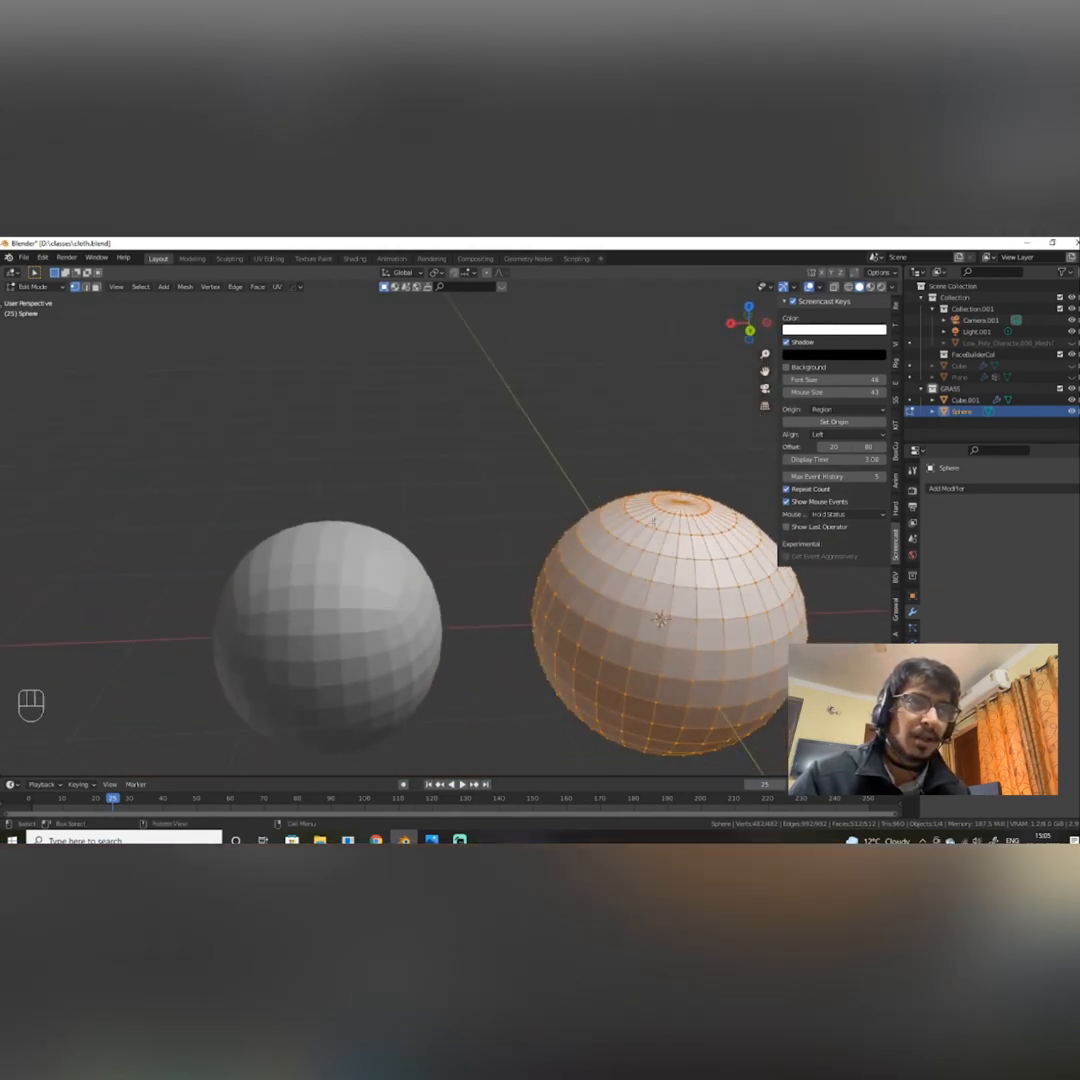
pyautogui.keyDown('alt'); pyautogui.moveTo(642, 731); pyautogui.dragTo(651, 672); pyautogui.keyUp('alt')
pyautogui.press('Tab')
pyautogui.click(658, 626)
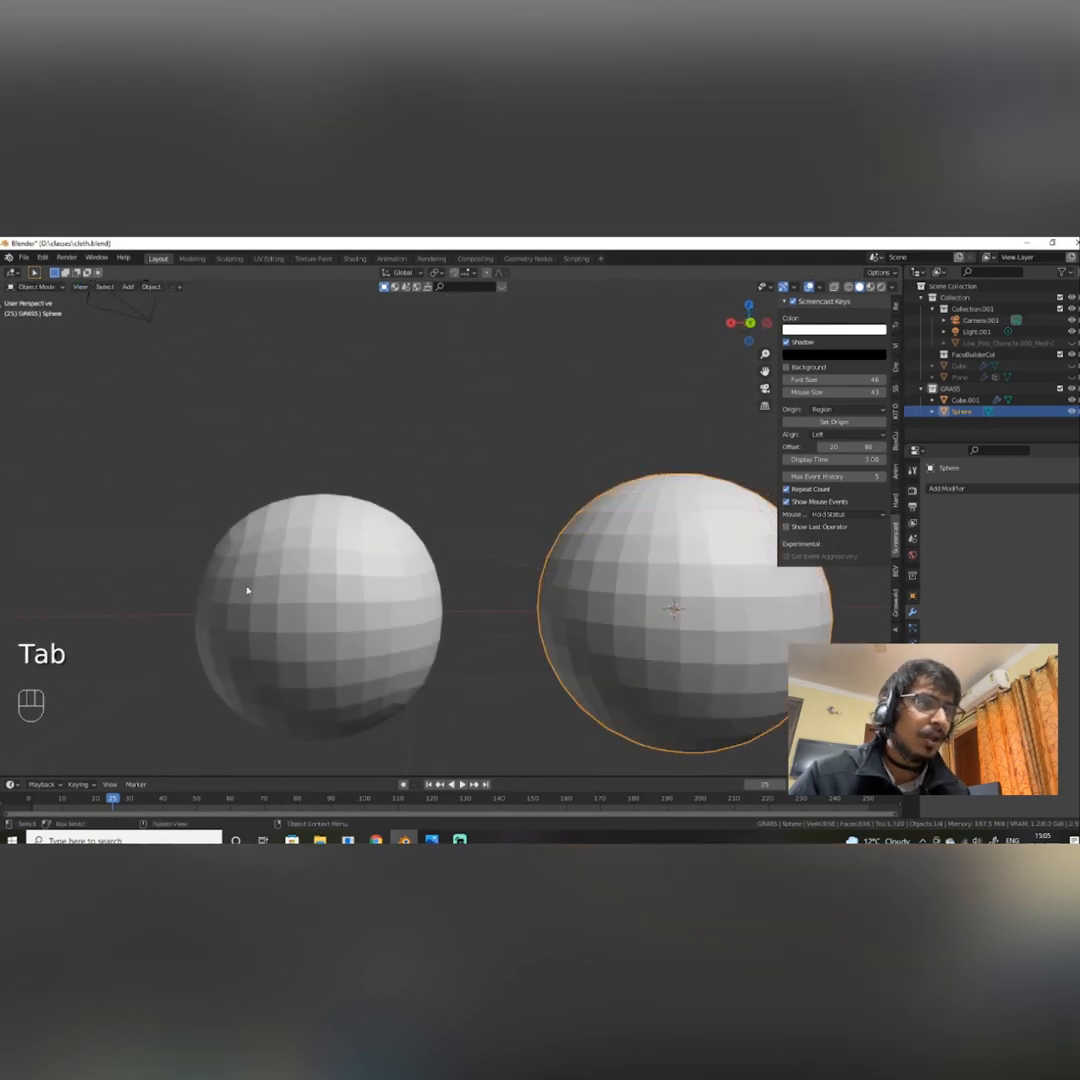
# Examine the subdivided cube's base mesh against its smoothed surface in Edit Mode, and return to Object Mode.
pyautogui.click(248, 586)
pyautogui.press('Tab')
pyautogui.click(281, 517)
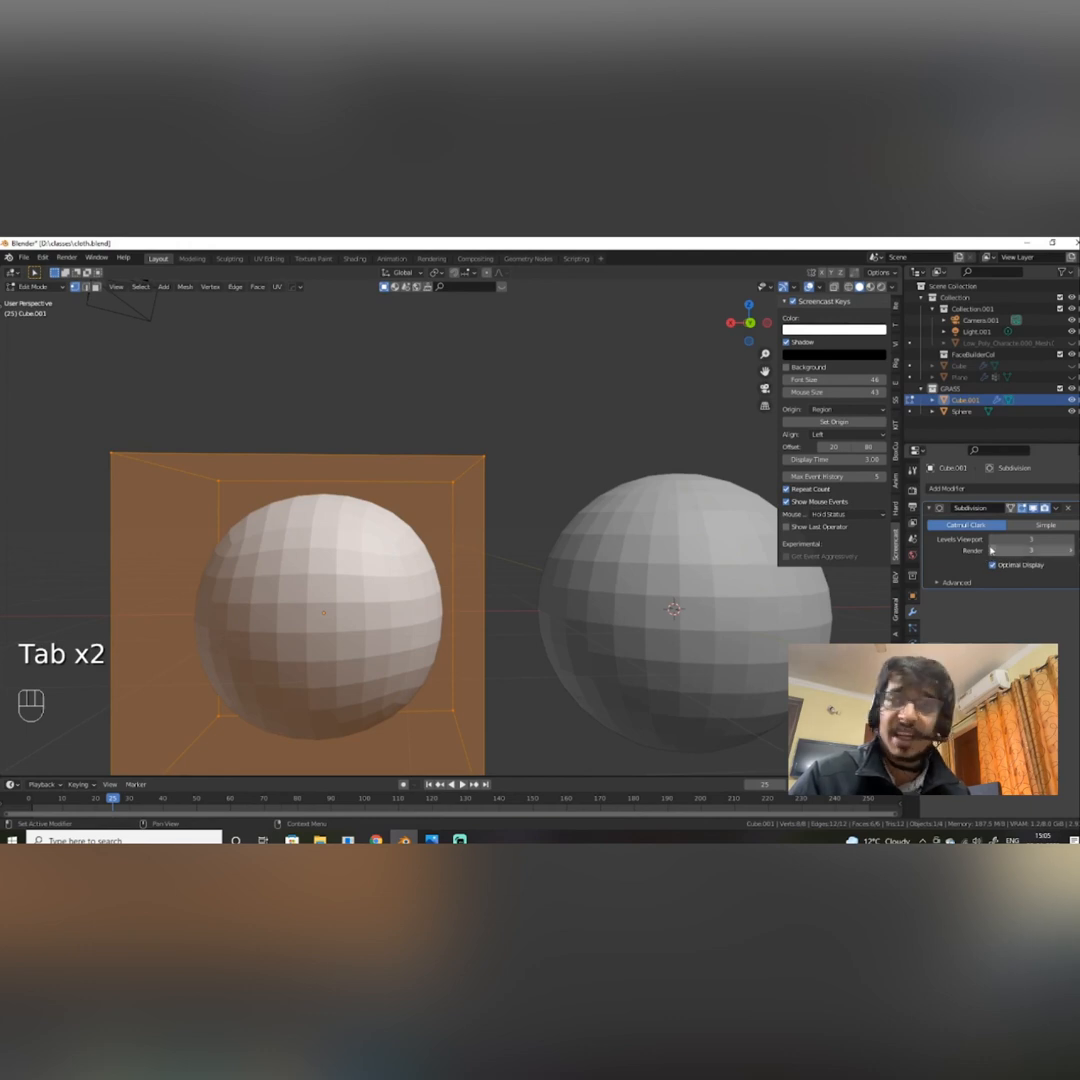
pyautogui.scroll(-5, 480, 580)
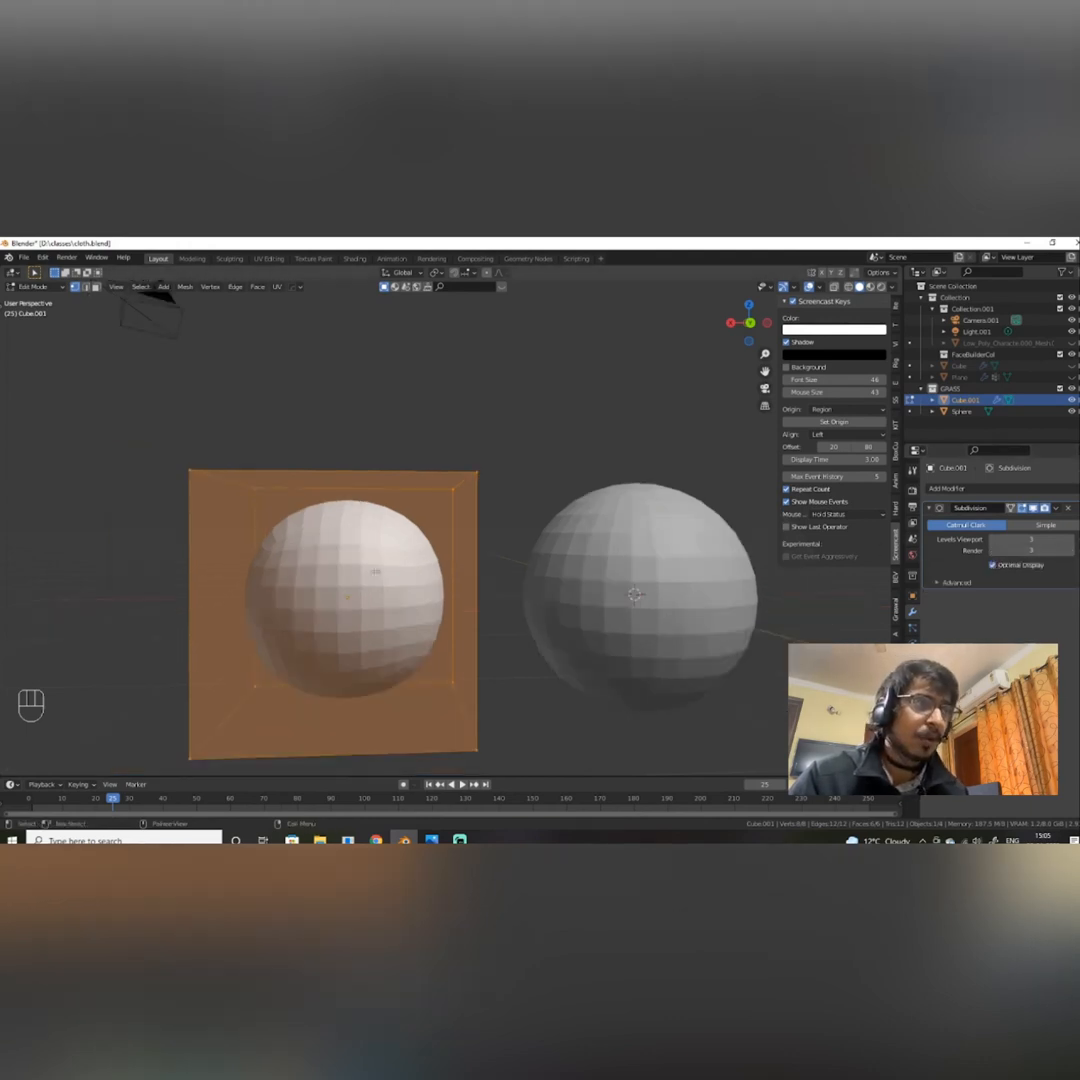
pyautogui.moveTo(364, 566); pyautogui.dragTo(395, 573, button='middle')
pyautogui.scroll(4, 420, 586)
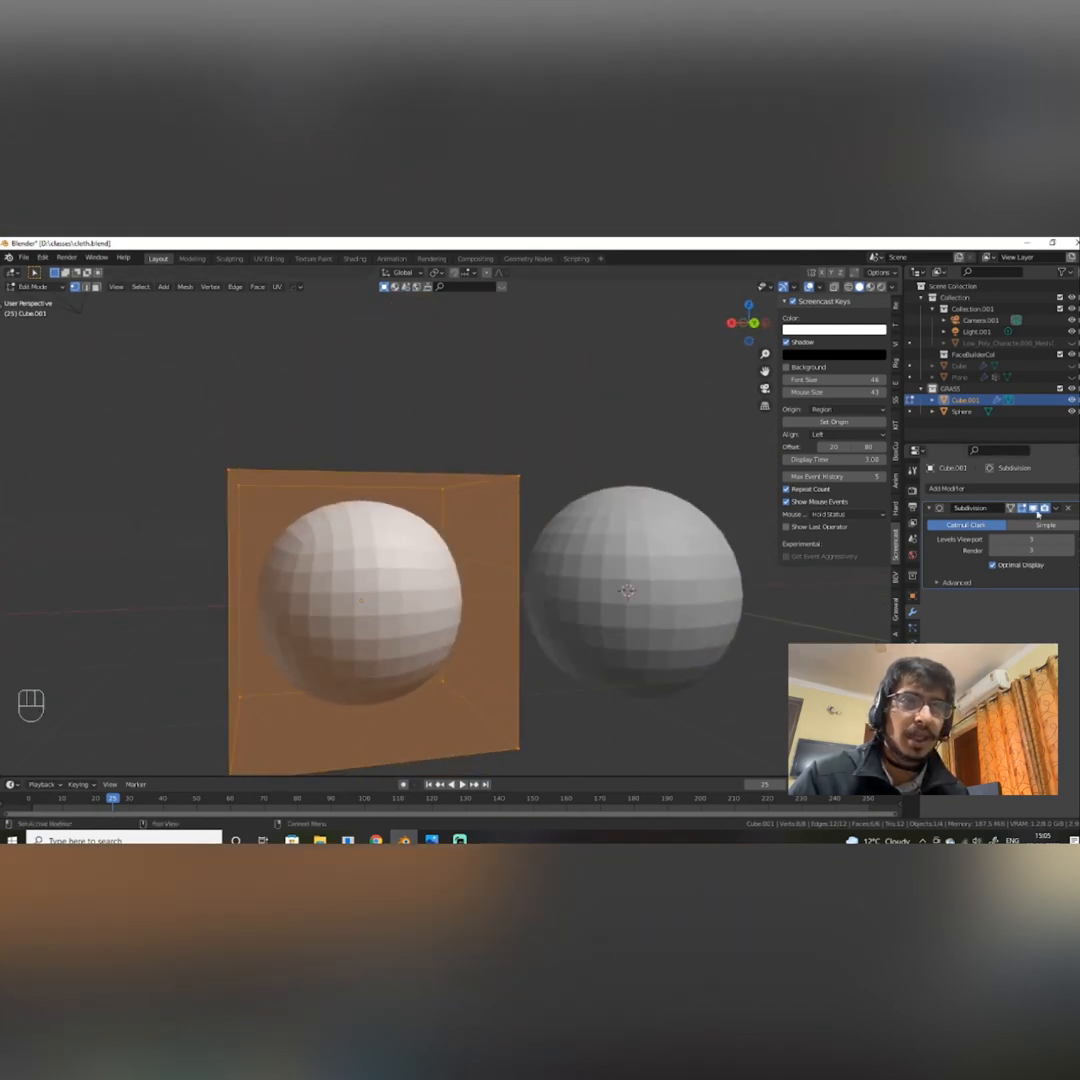
pyautogui.press('Tab')
pyautogui.press('Tab')
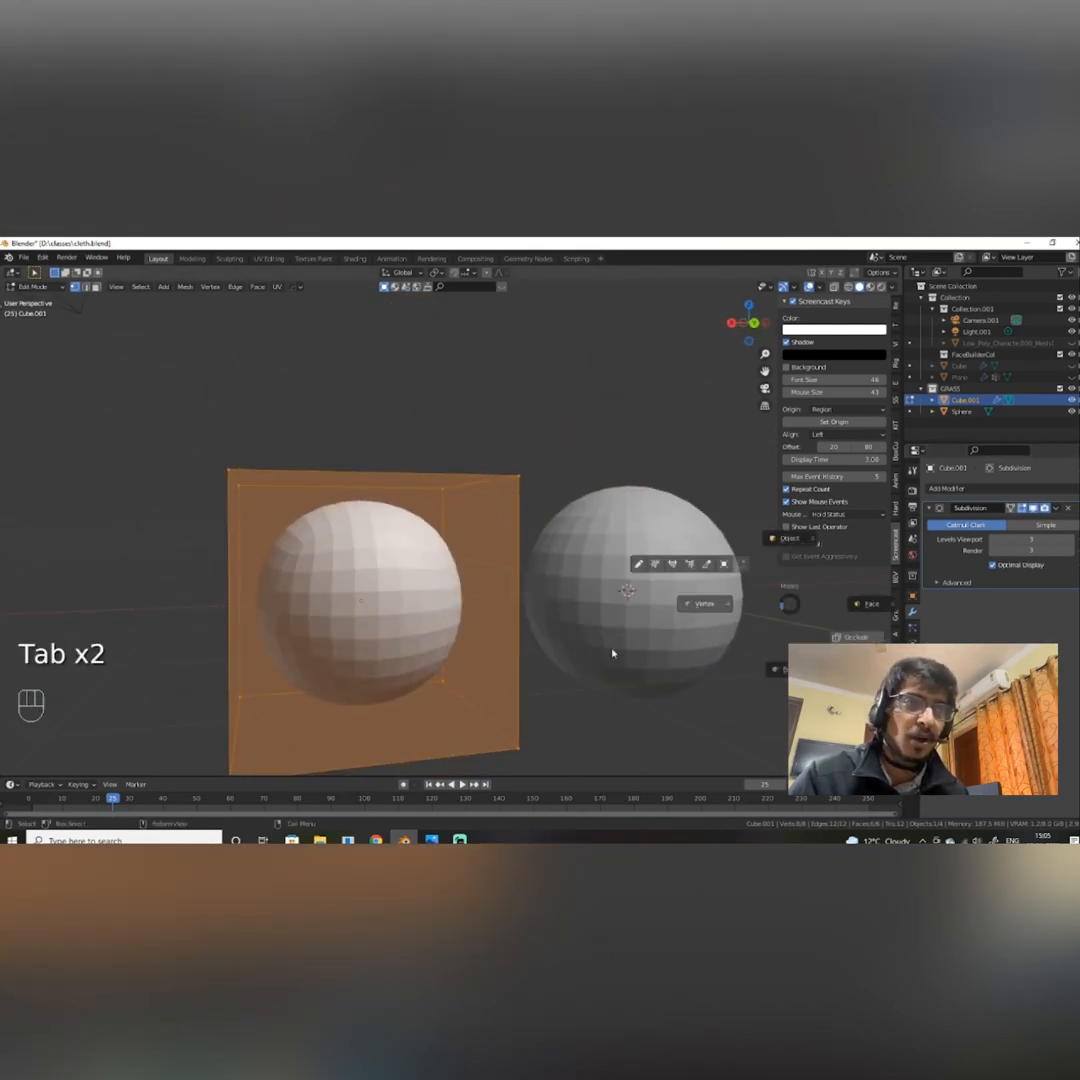
pyautogui.moveTo(516, 588)
pyautogui.keyDown('alt'); pyautogui.mouseDown(button='middle')
pyautogui.moveTo(501, 594)
pyautogui.moveTo(512, 594)
pyautogui.mouseUp(button='middle'); pyautogui.keyUp('alt')
pyautogui.scroll(-2, 501, 594)
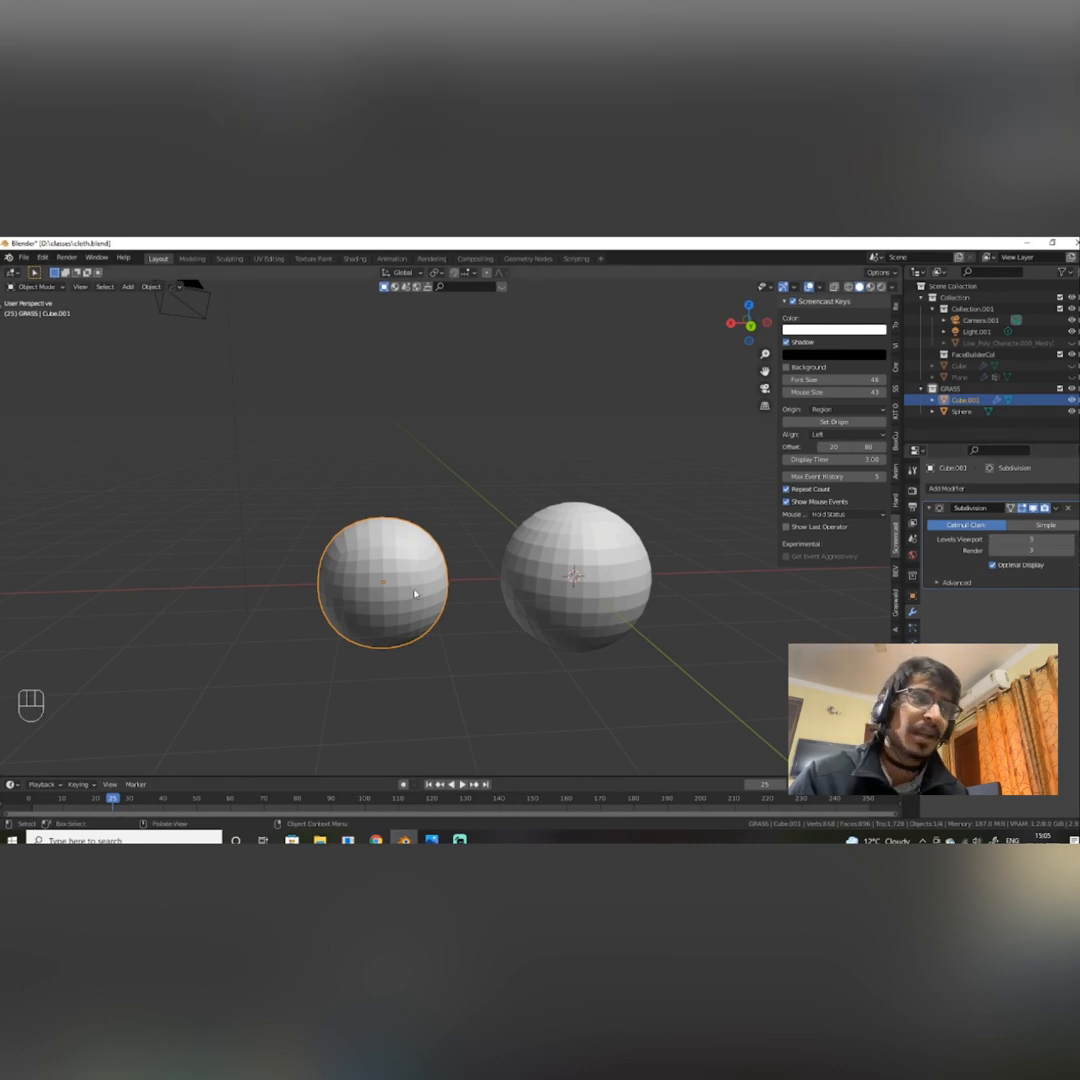
# Raise the cube's Subdivision viewport and render levels to 5 and switch the subdivision type to Simple.
pyautogui.click(1070, 539)
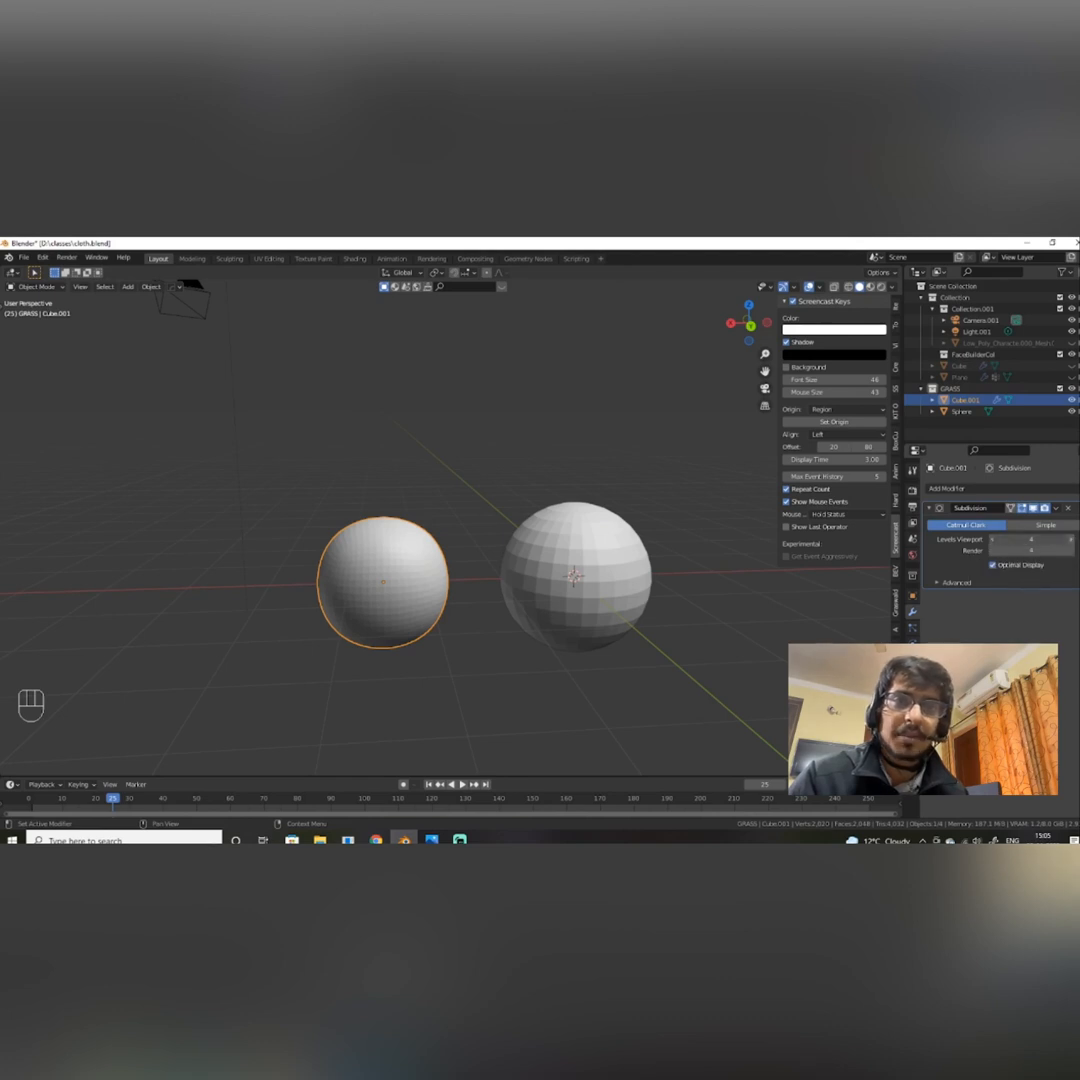
pyautogui.click(1070, 539)
pyautogui.click(1070, 551)
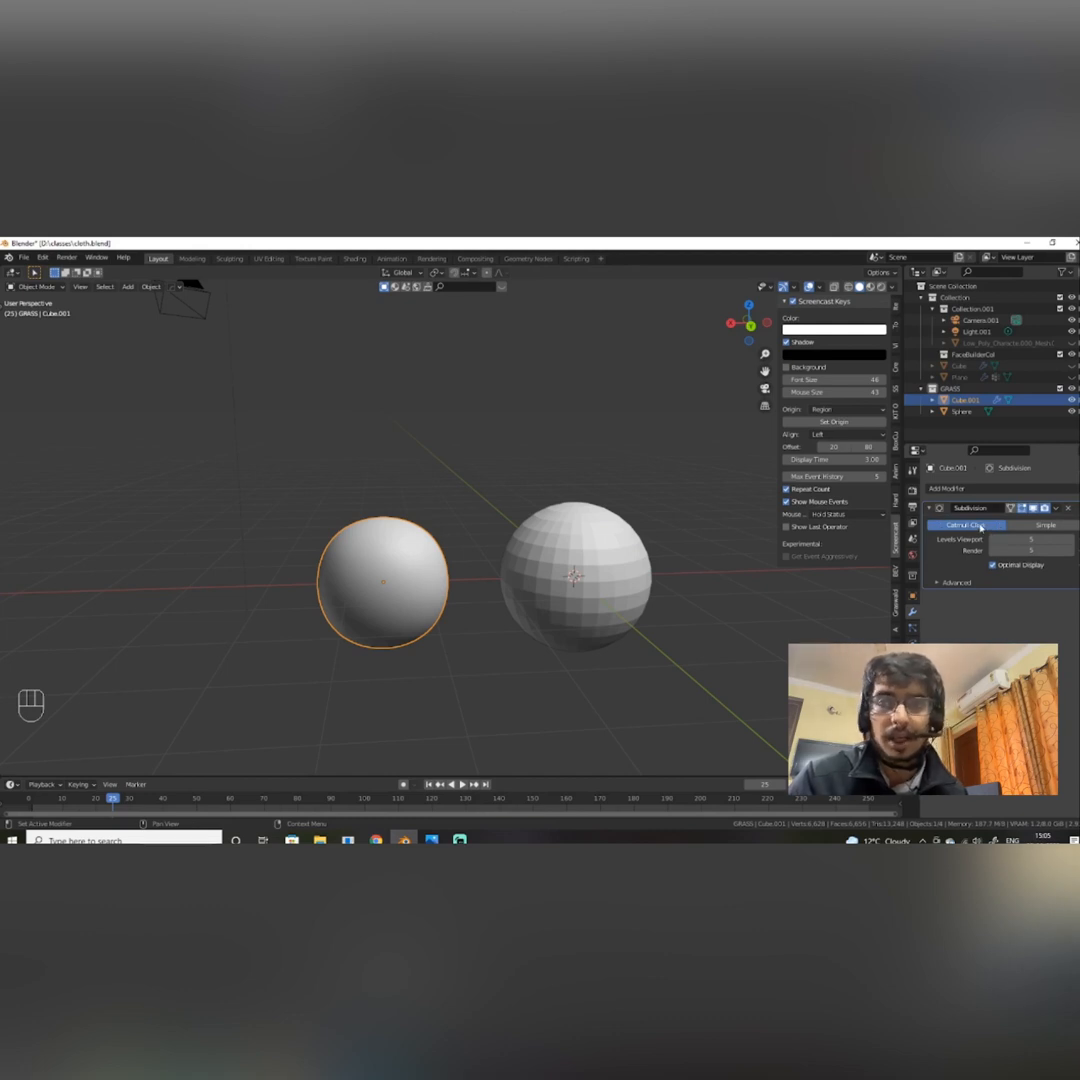
pyautogui.click(1044, 525)
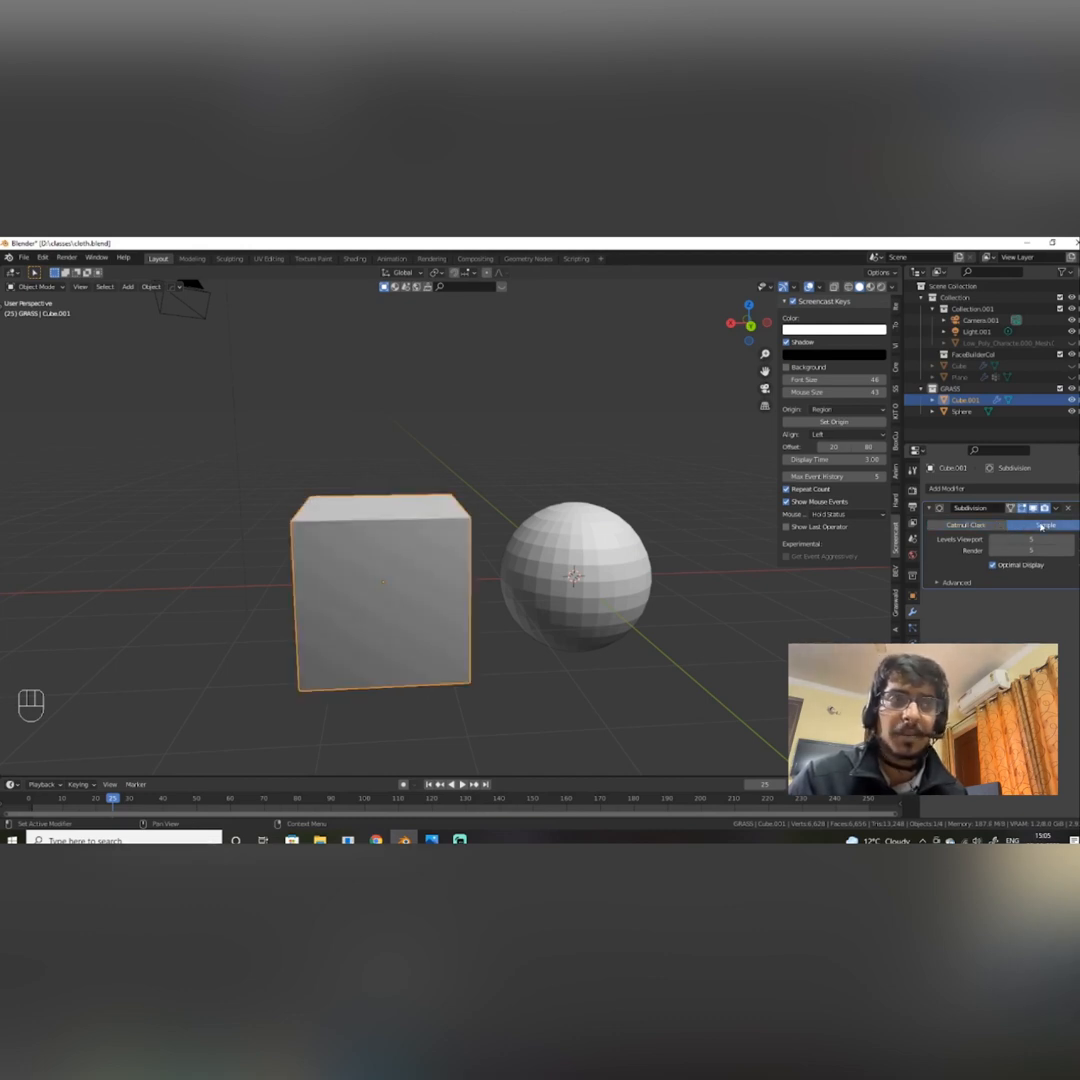
# Switch the cube's subdivision type to Catmull-Clark and place a duplicate of it on the side away from the UV sphere.
pyautogui.click(963, 525)
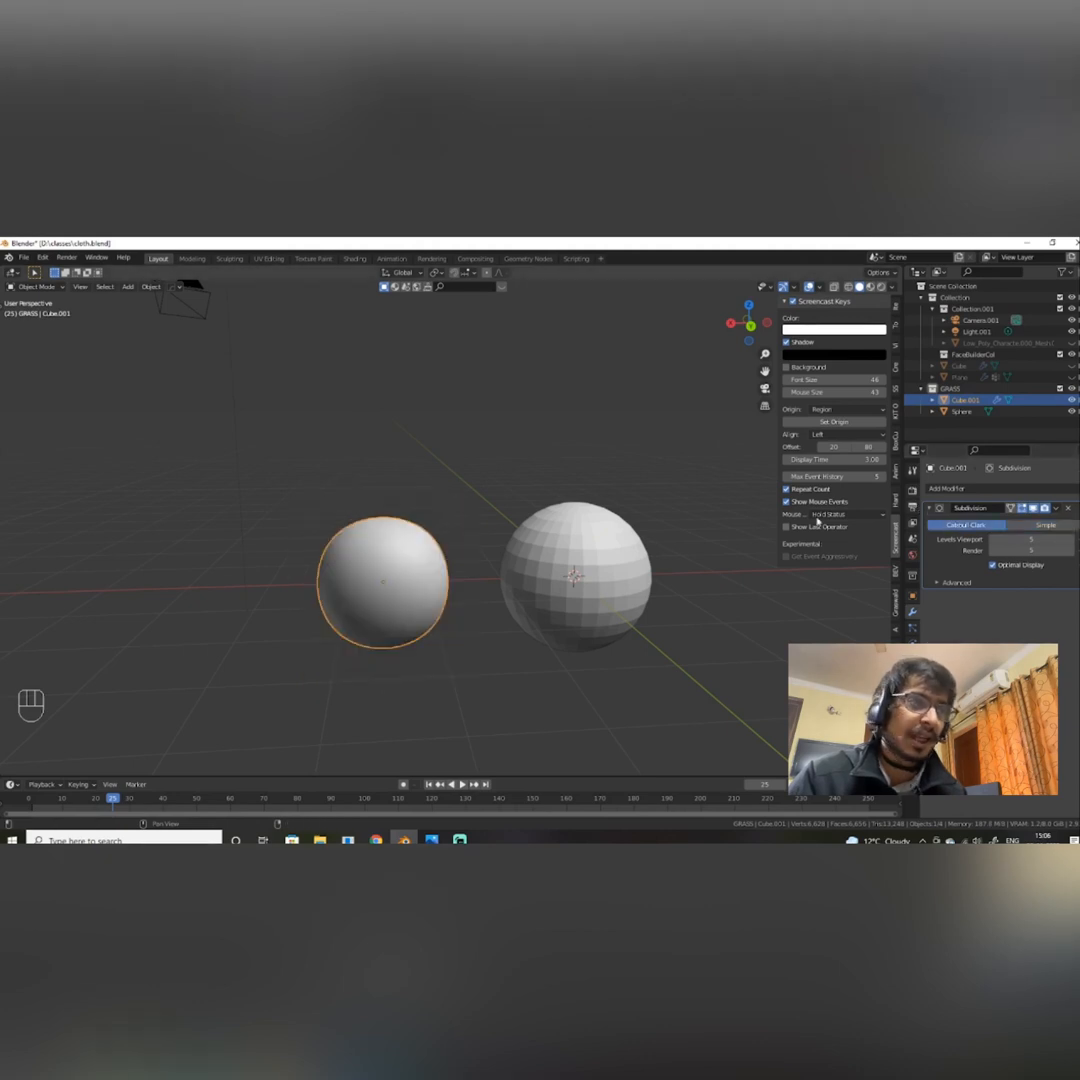
pyautogui.press('shift')
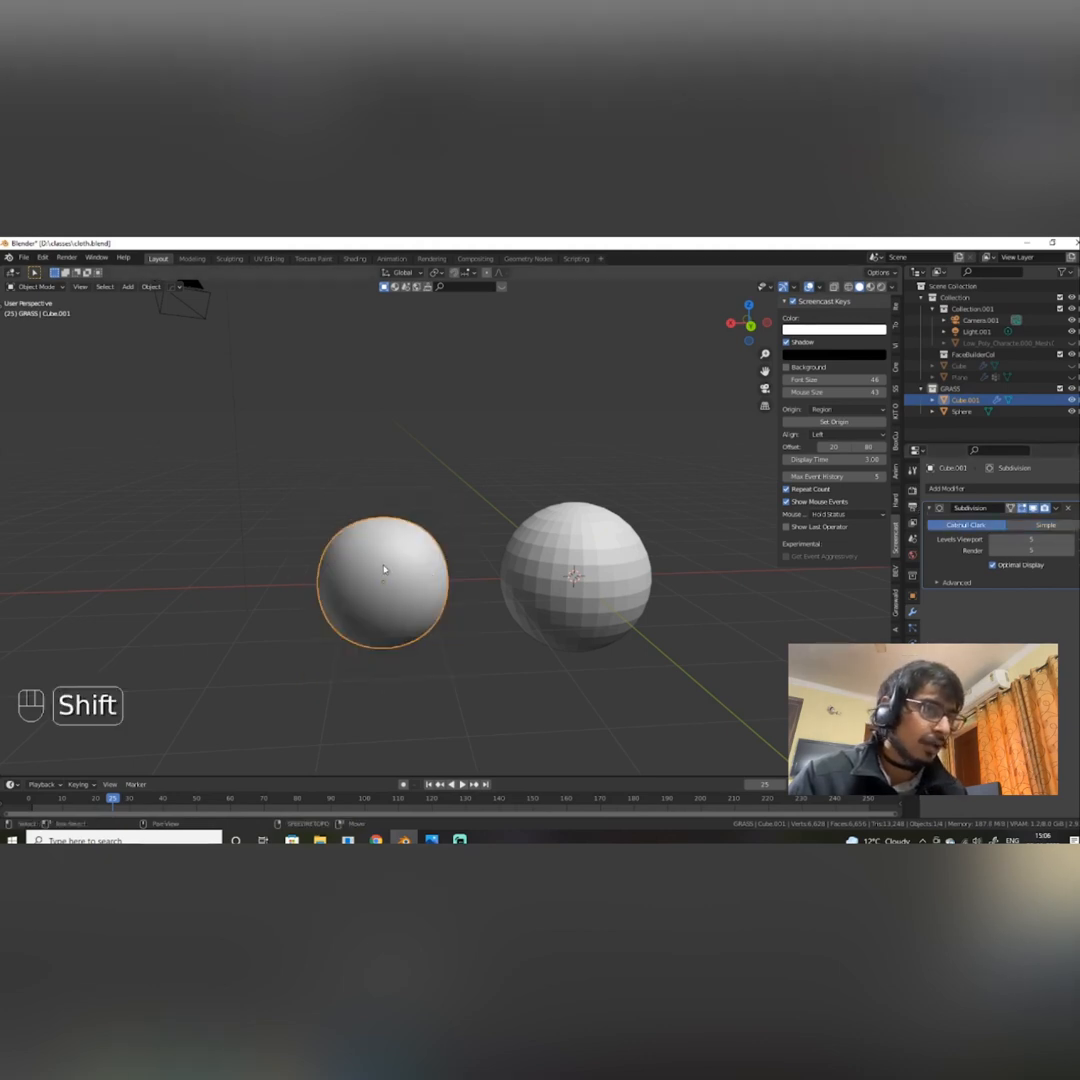
pyautogui.hotkey('shift', 'd')
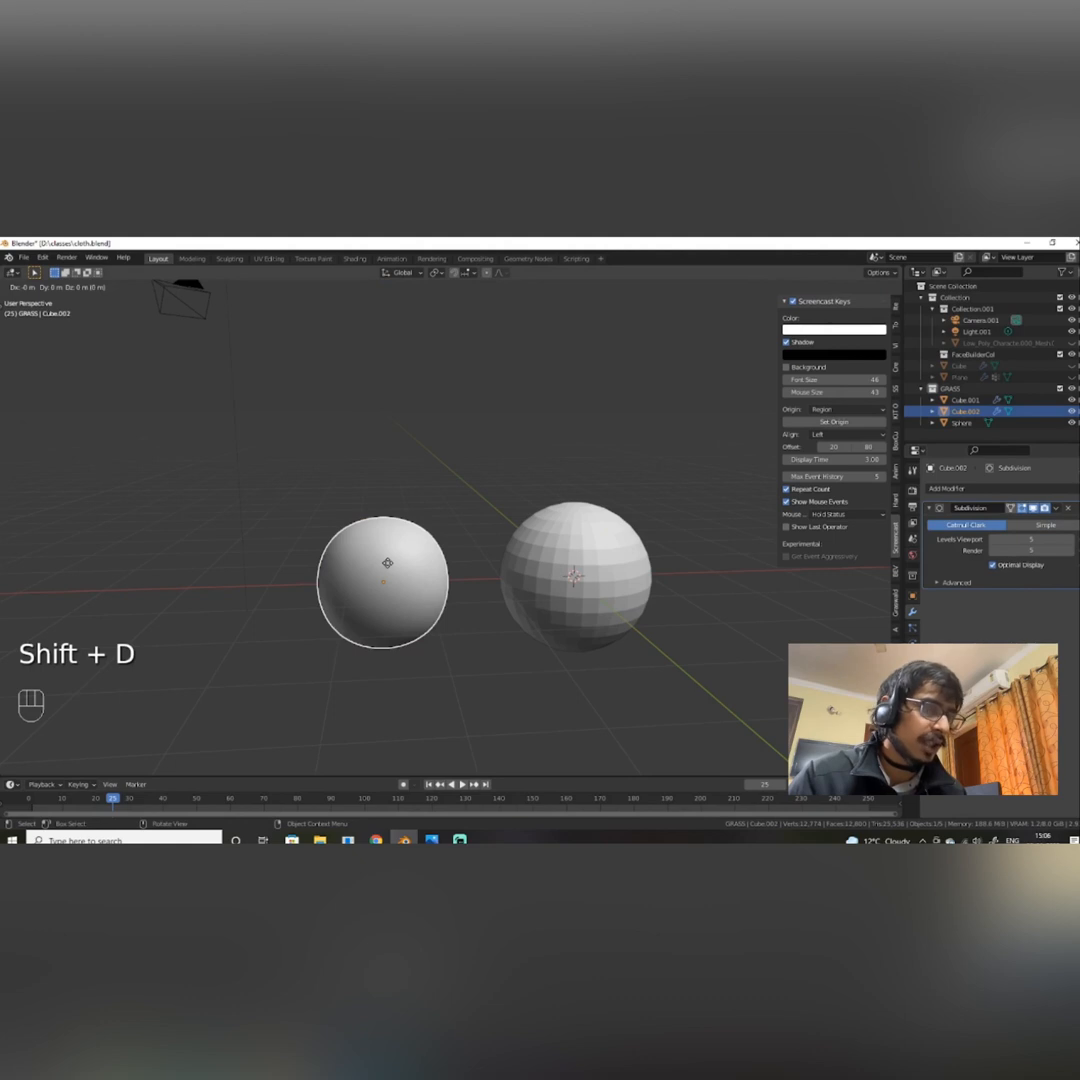
pyautogui.click(213, 535)
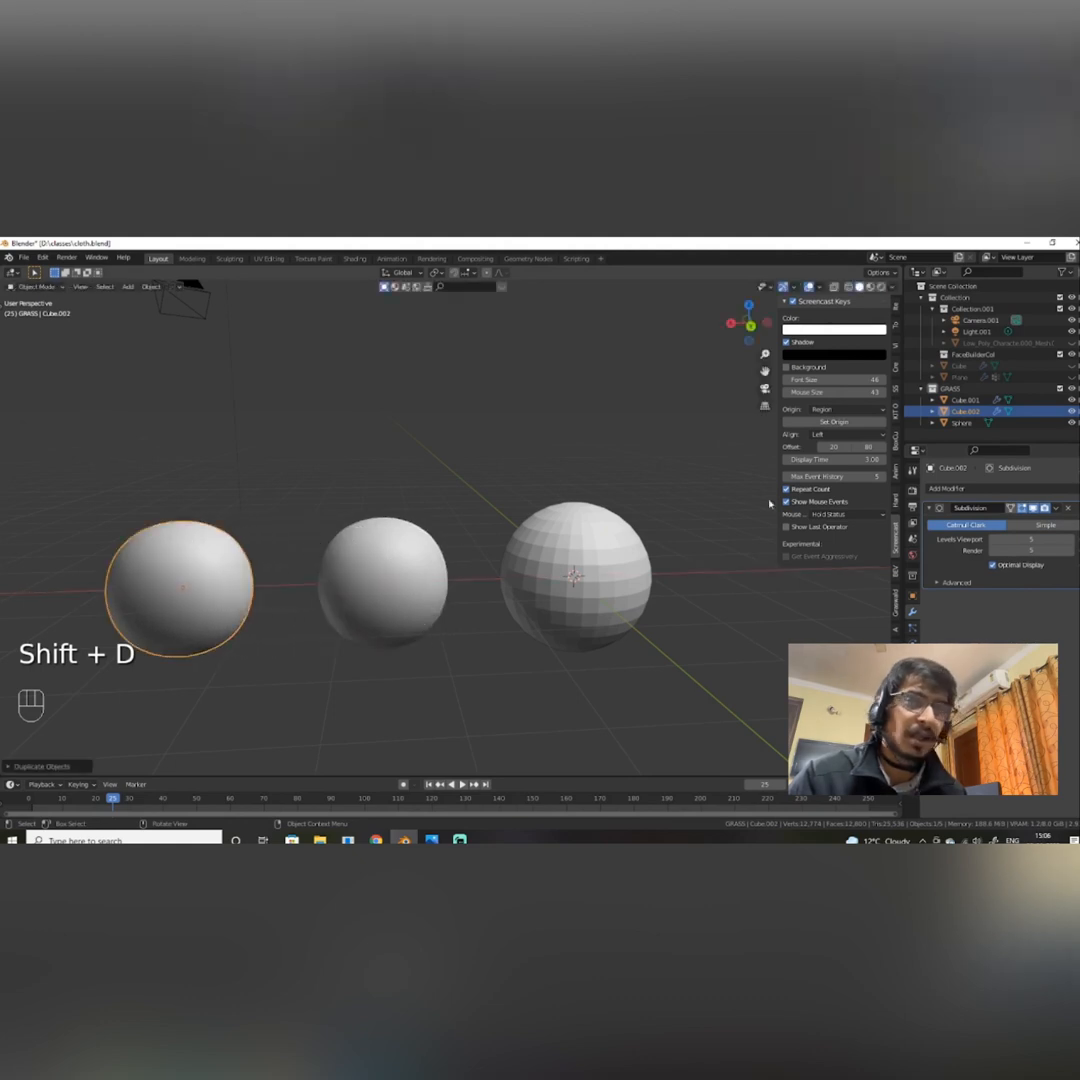
# Set the duplicate cube's subdivision type to Simple and apply its Subdivision modifier.
pyautogui.click(1047, 526)
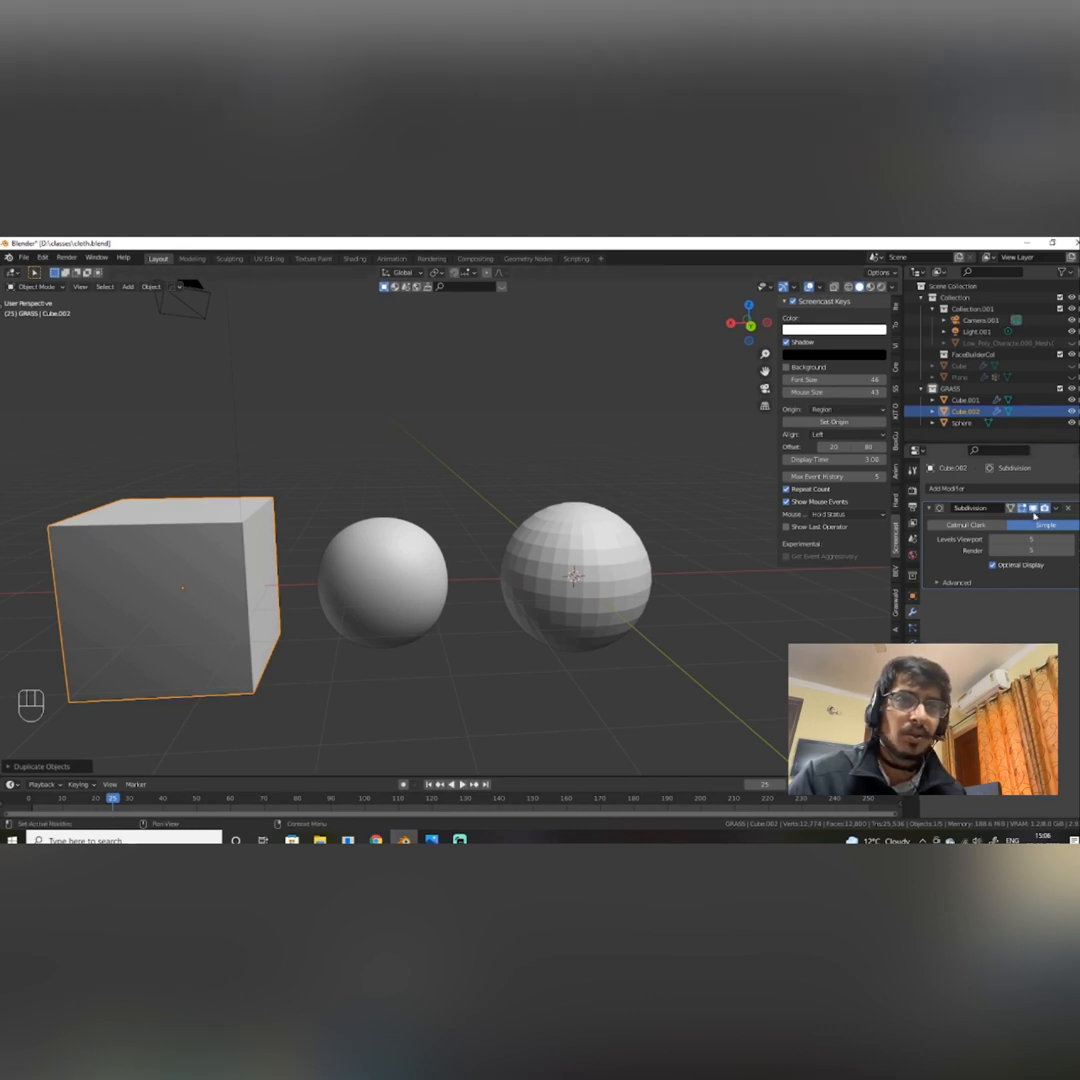
pyautogui.click(1057, 510)
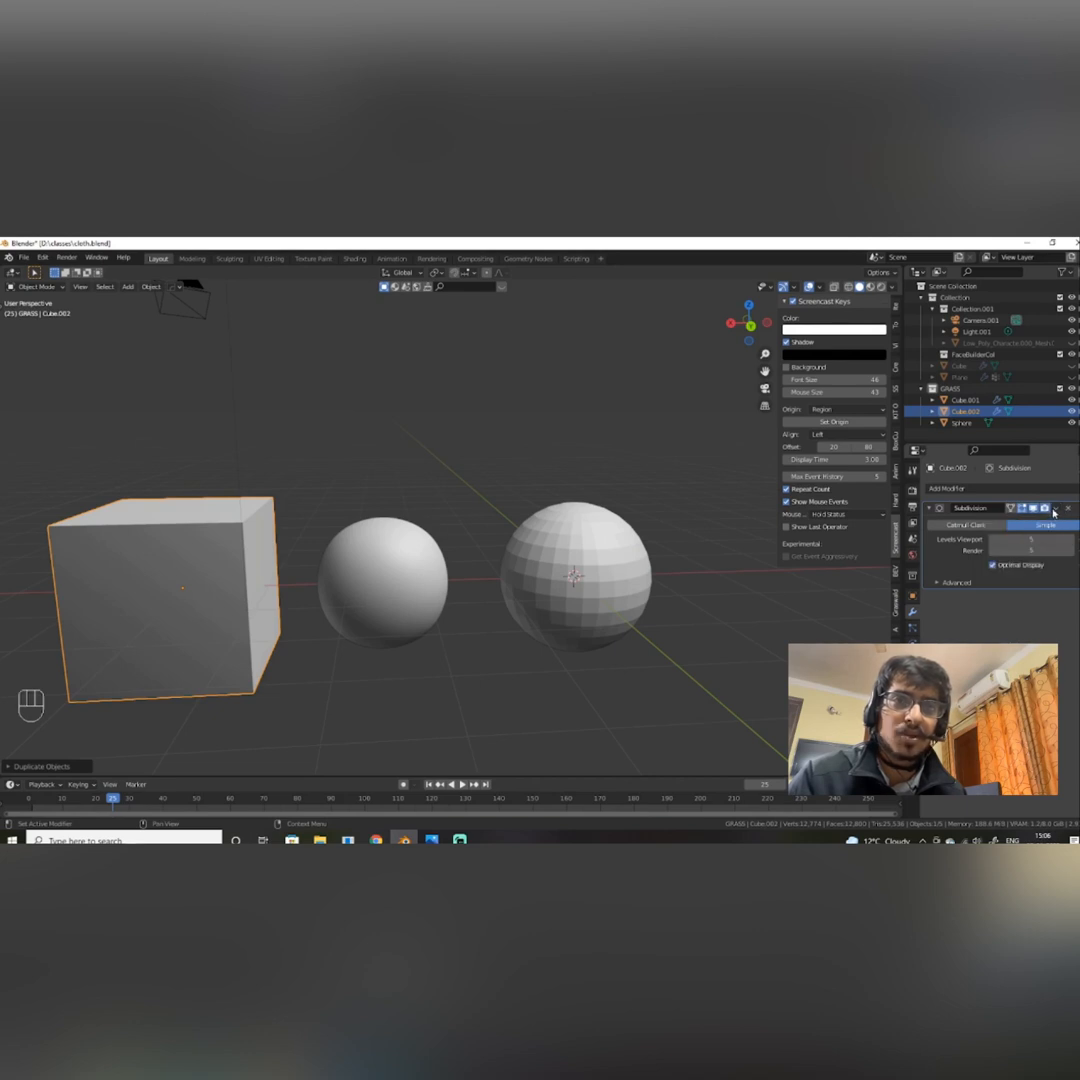
pyautogui.click(1057, 510)
pyautogui.click(1025, 524)
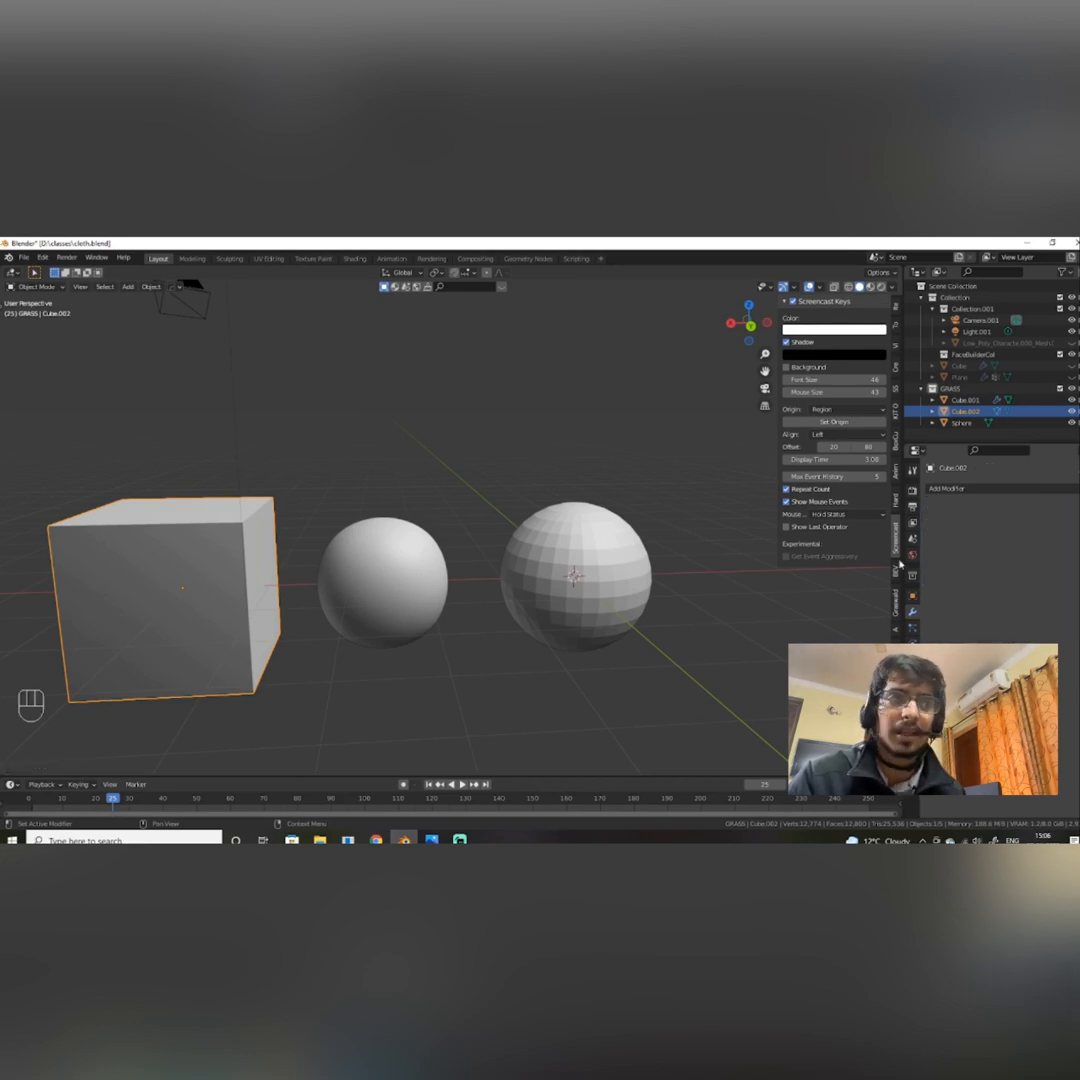
# Apply the Subdivision modifier on the rounded Catmull-Clark cube in the middle.
pyautogui.click(398, 594)
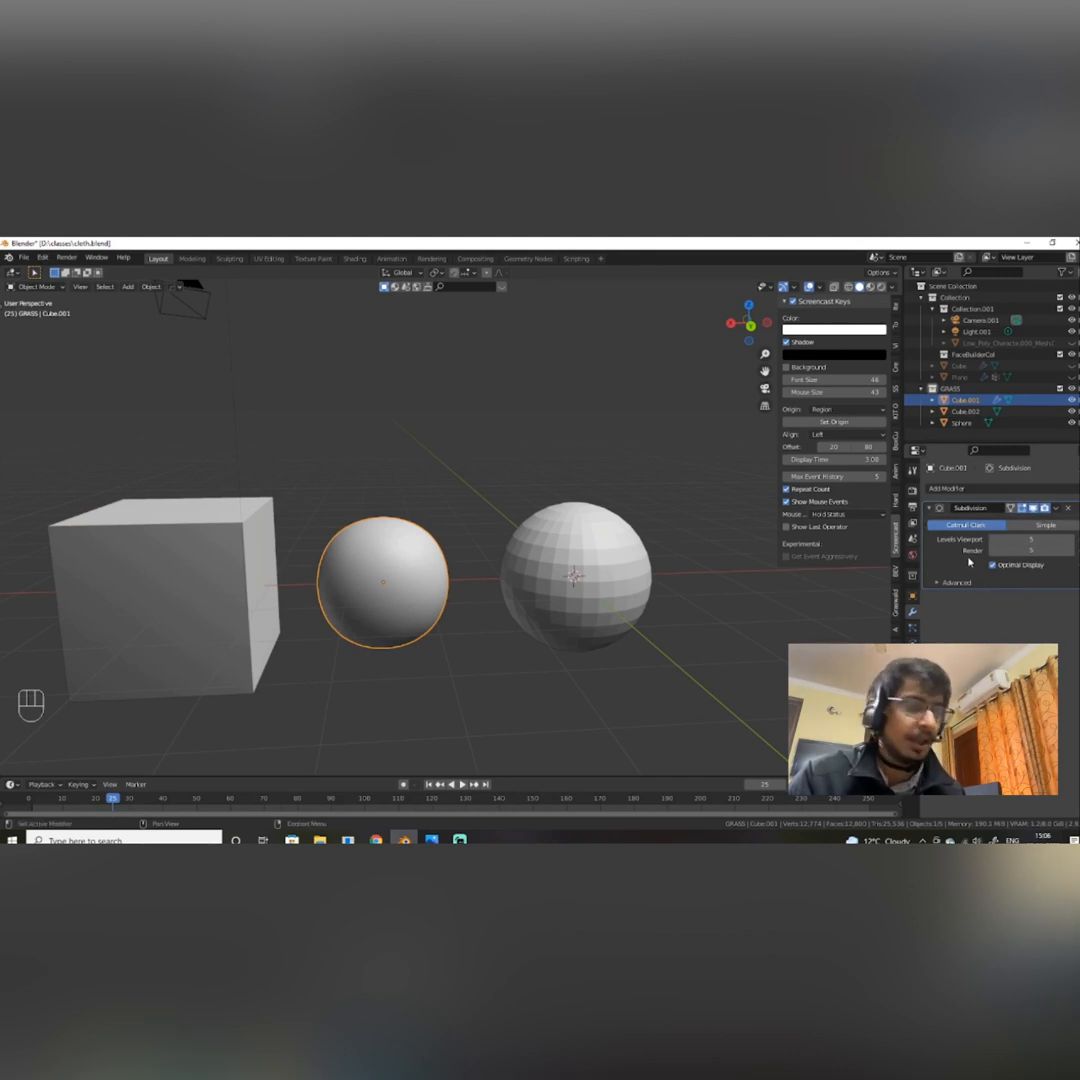
pyautogui.press('ctrl')
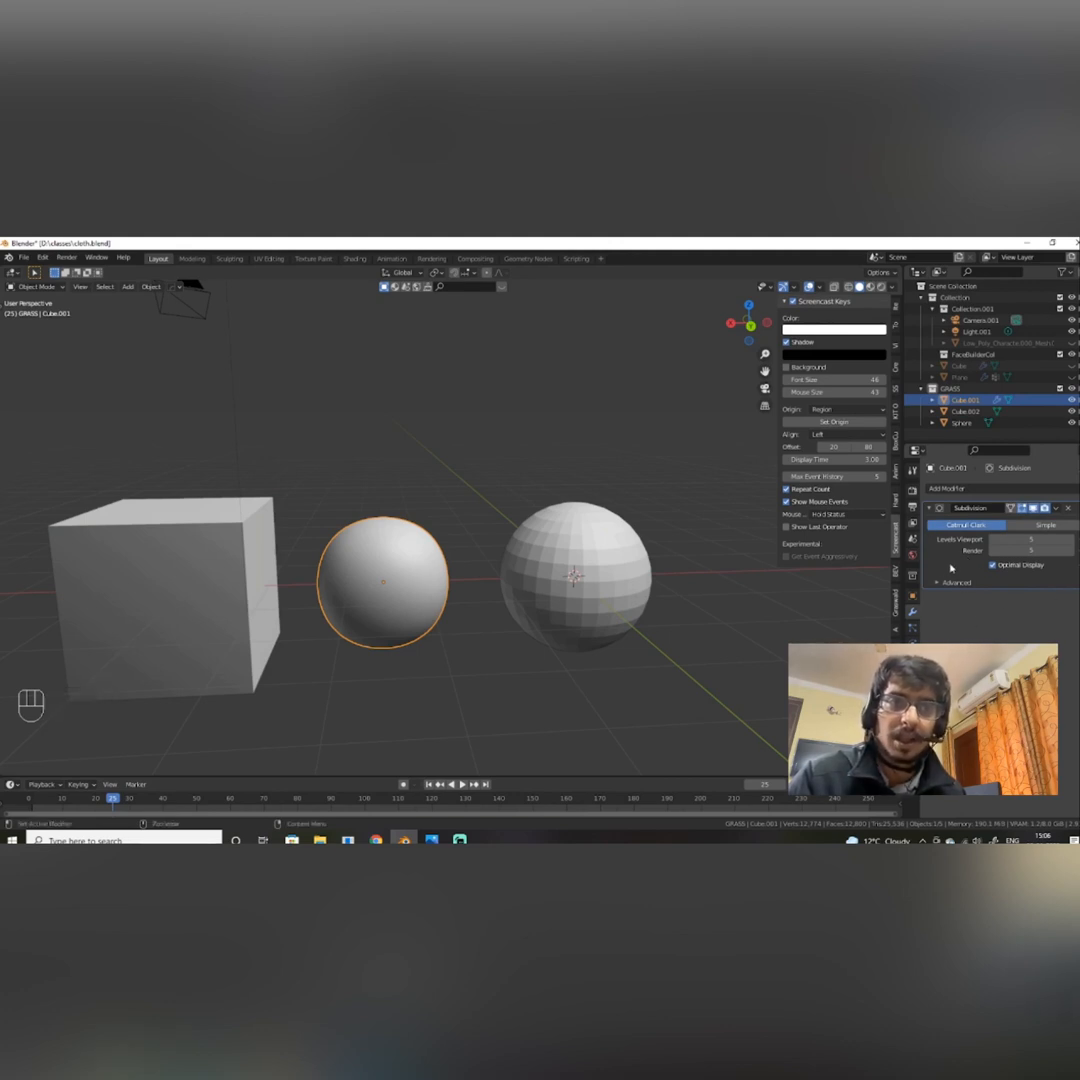
pyautogui.hotkey('ctrl', 'a')
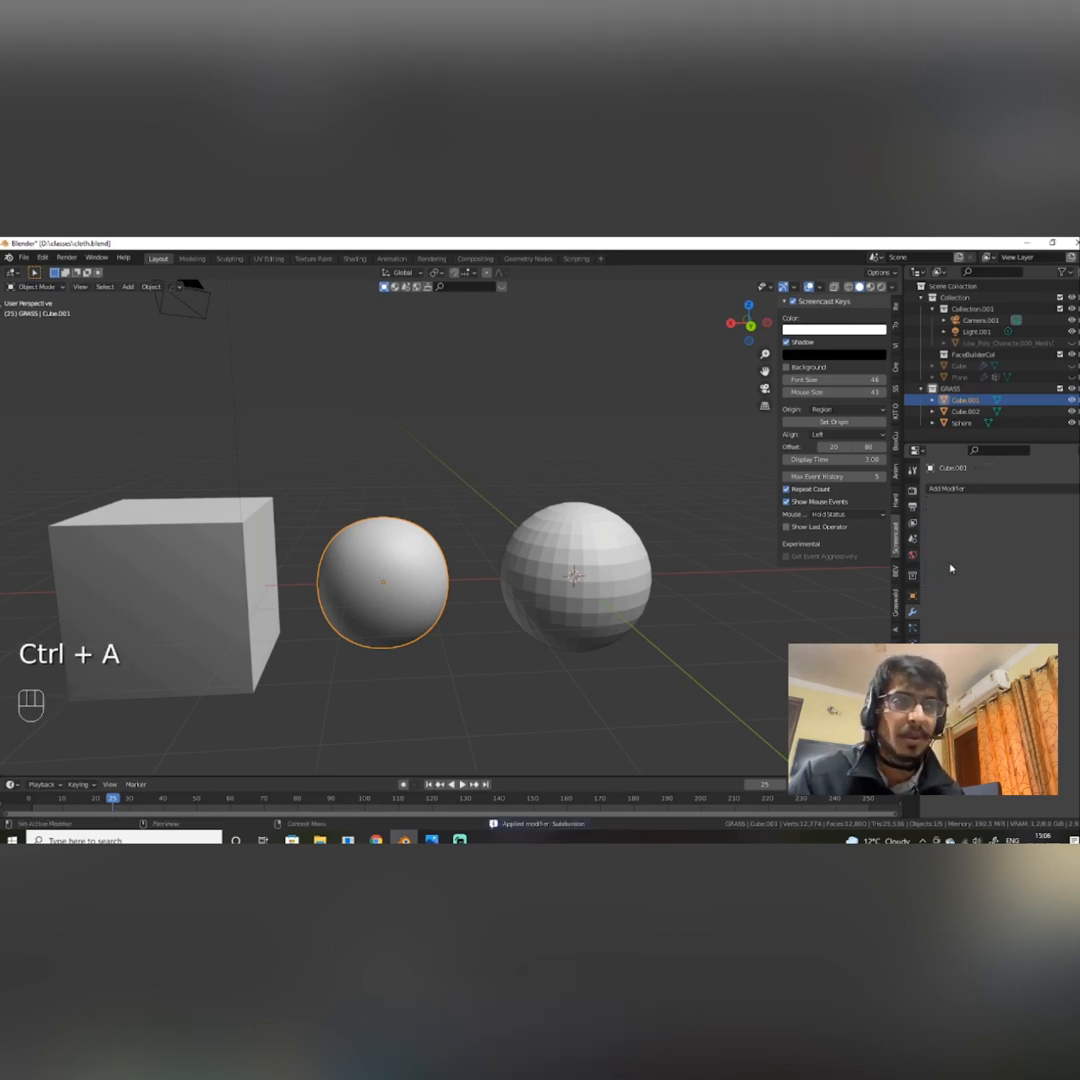
# Compare the Simple and Catmull-Clark cubes from several angles, selecting each in turn to check the scene statistics.
pyautogui.scroll(-3, 428, 587)
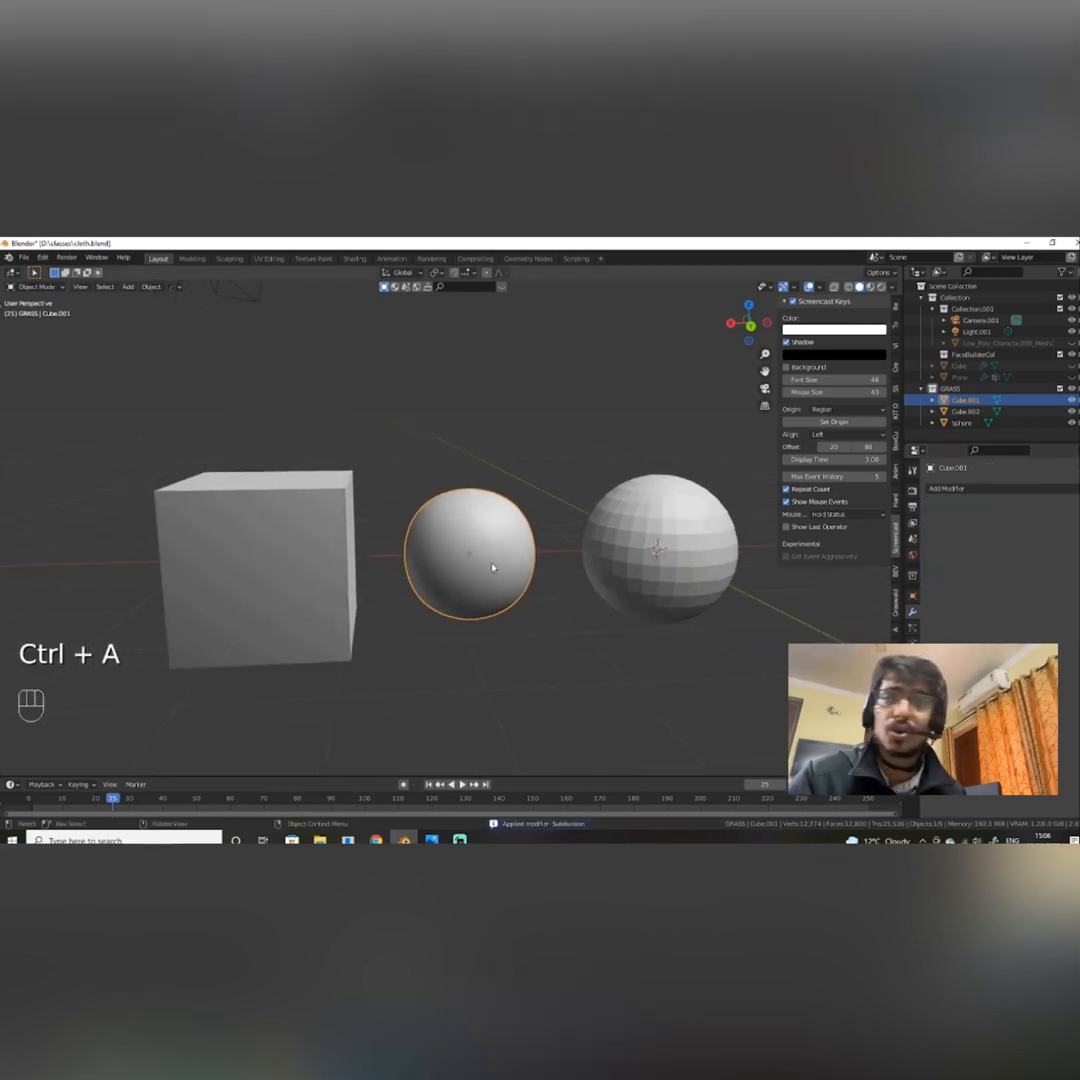
pyautogui.keyDown('alt'); pyautogui.moveTo(492, 569); pyautogui.dragTo(472, 586, button='middle'); pyautogui.keyUp('alt')
pyautogui.scroll(2, 492, 582)
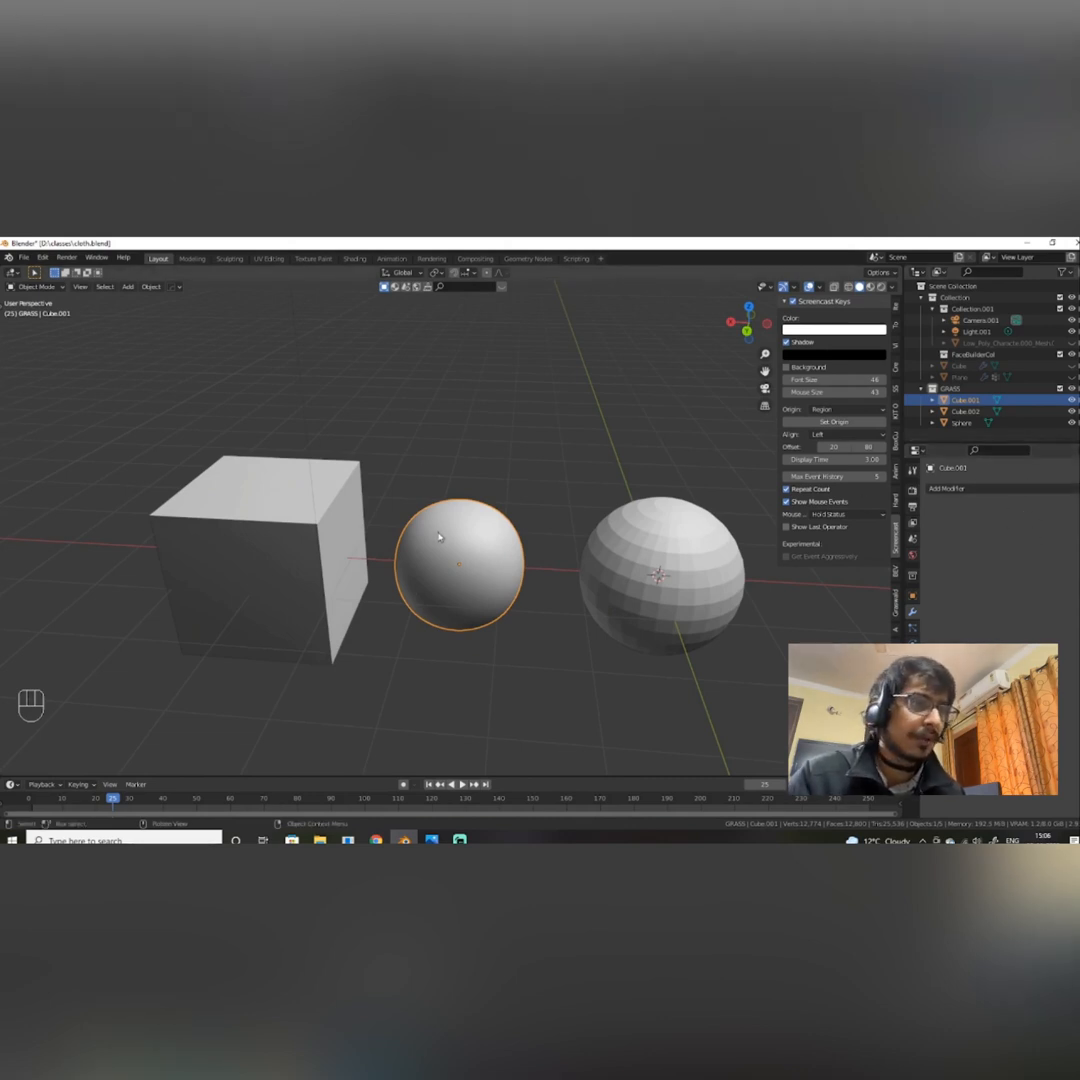
pyautogui.keyDown('alt'); pyautogui.moveTo(438, 537); pyautogui.dragTo(446, 504, button='middle'); pyautogui.keyUp('alt')
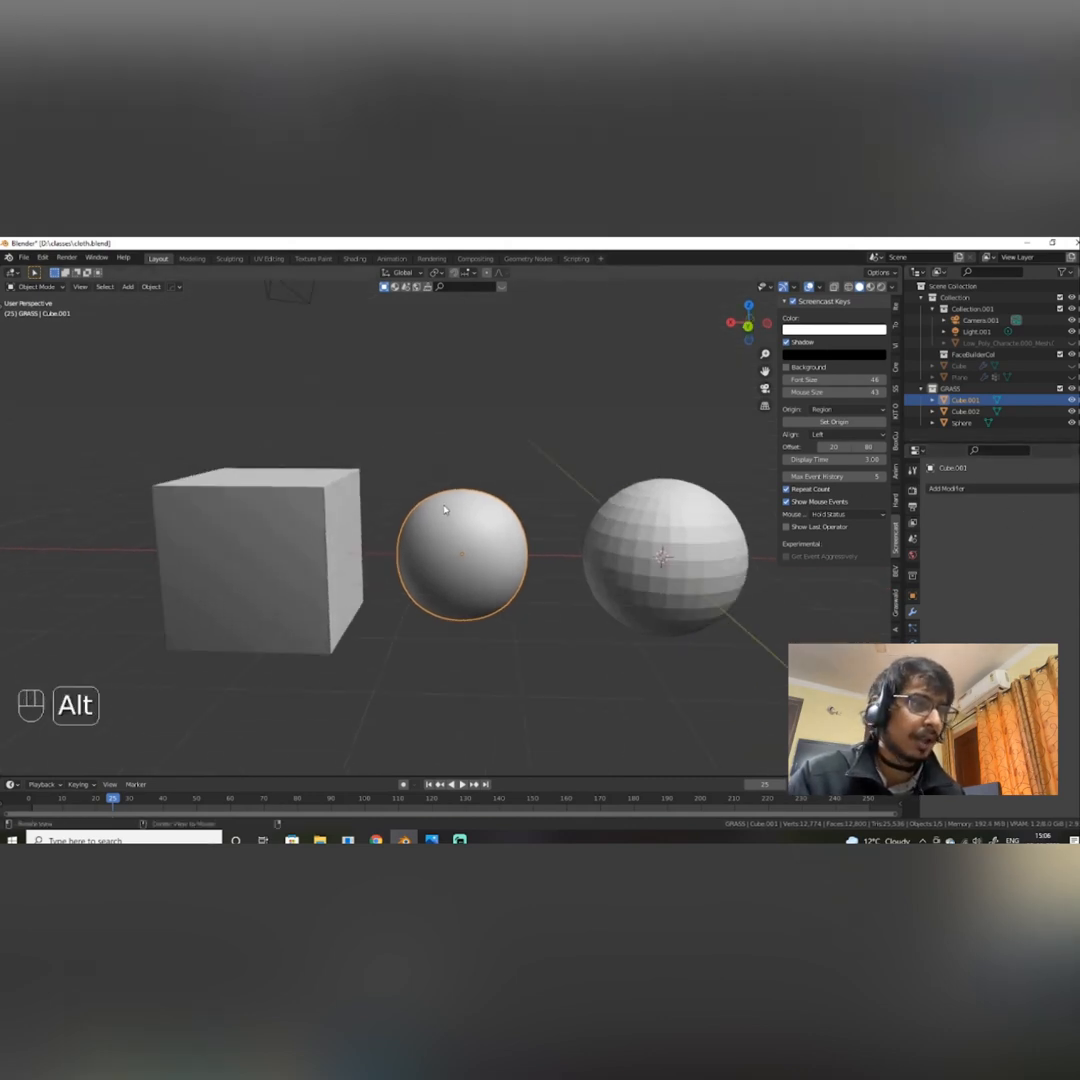
pyautogui.keyDown('alt'); pyautogui.moveTo(378, 531); pyautogui.dragTo(355, 536, button='middle'); pyautogui.keyUp('alt')
pyautogui.click(349, 538)
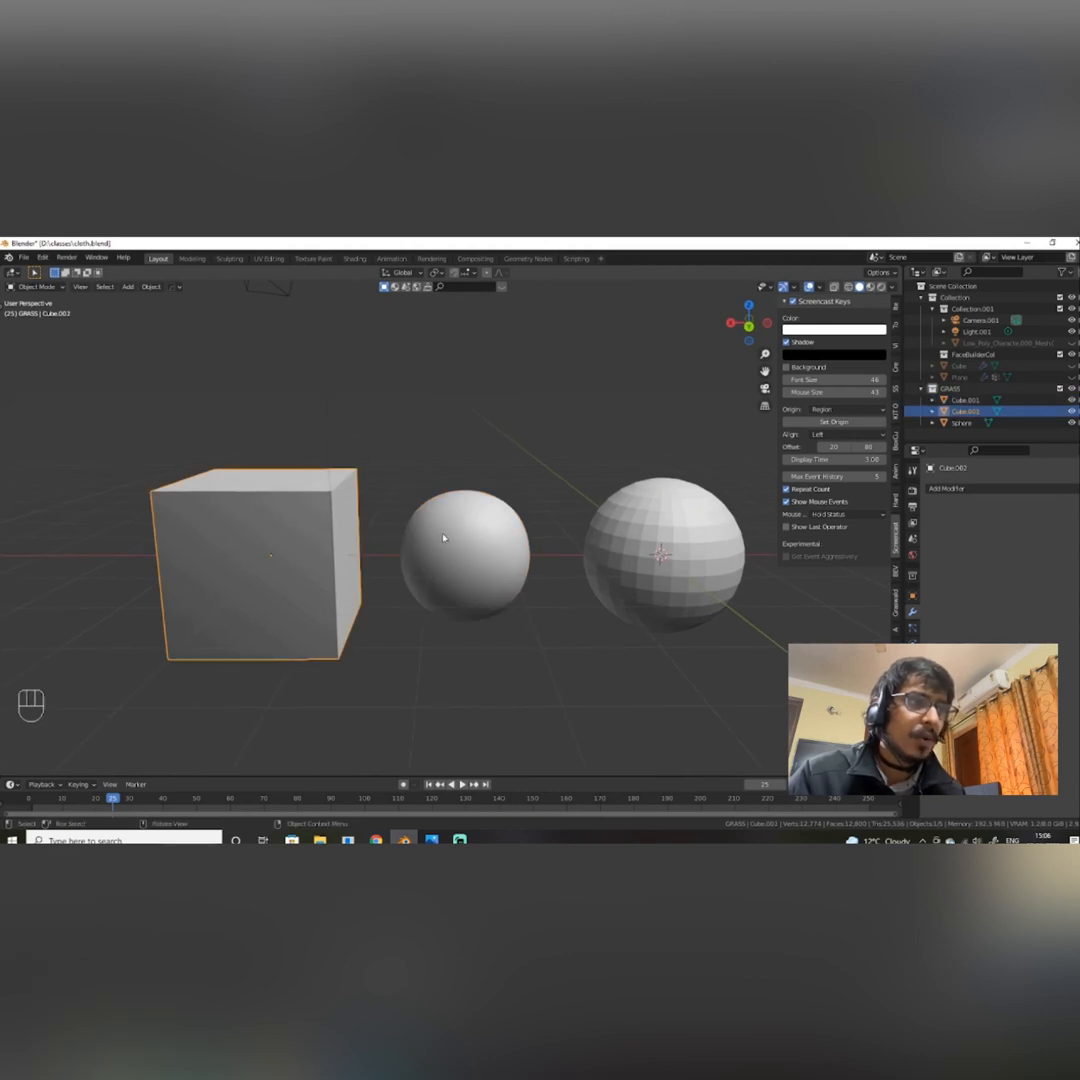
pyautogui.click(481, 557)
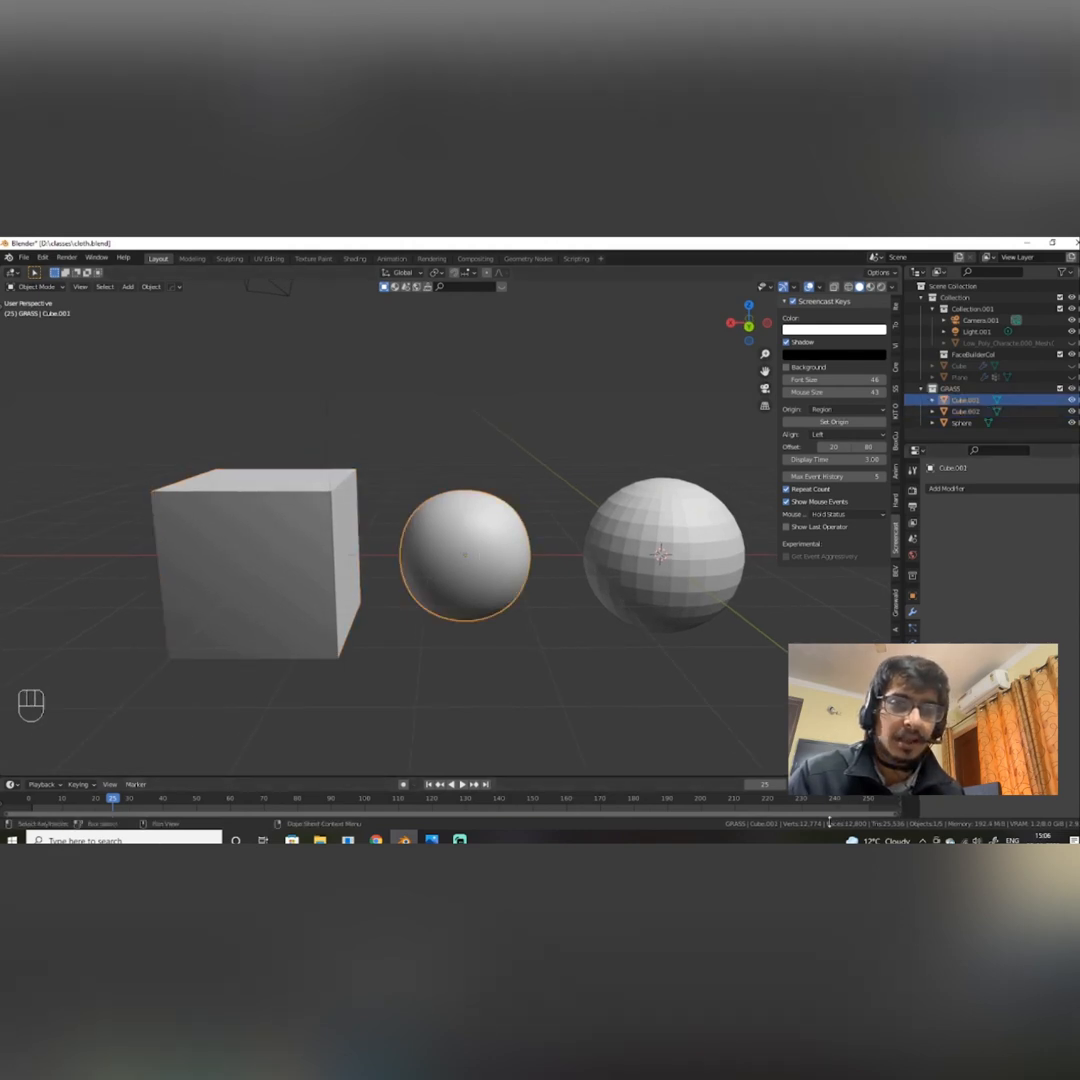
pyautogui.click(342, 554)
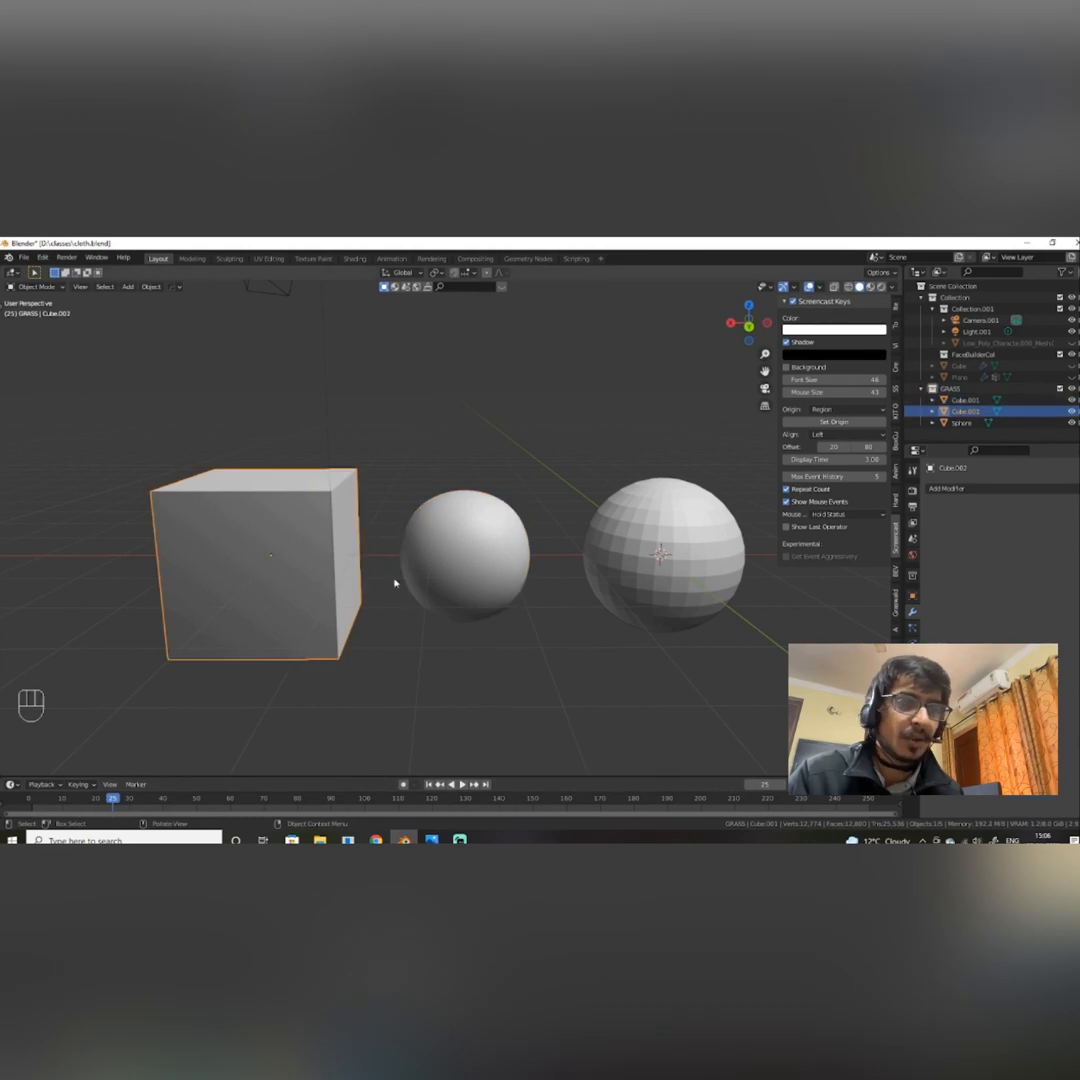
# Examine the applied mesh topology of the rounded Catmull-Clark cube in Edit Mode, and return to Object Mode.
pyautogui.click(481, 541)
pyautogui.press('Tab')
pyautogui.click(490, 488)
pyautogui.keyDown('alt'); pyautogui.moveTo(498, 487); pyautogui.dragTo(341, 393); pyautogui.keyUp('alt')
pyautogui.scroll(4, 510, 558)
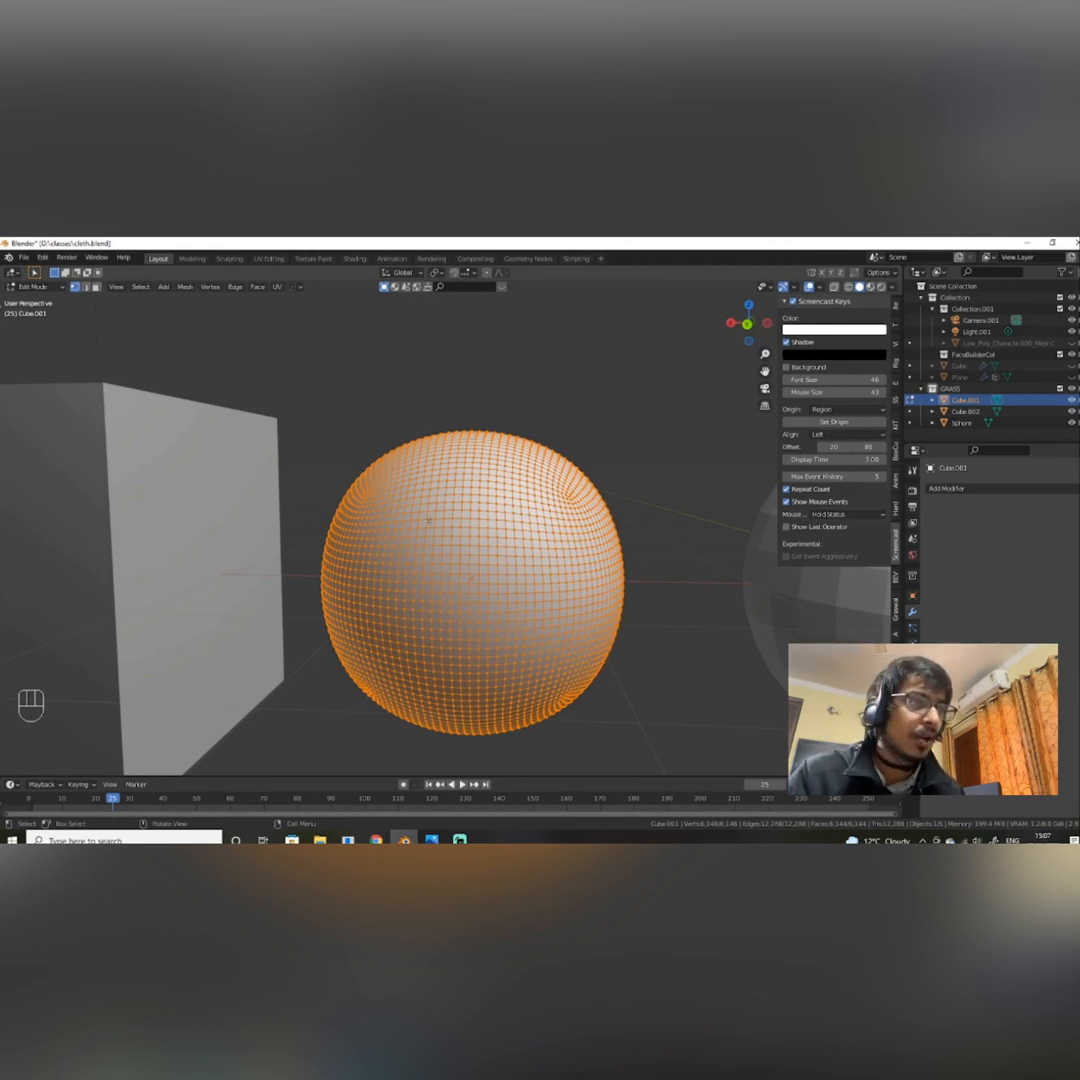
pyautogui.scroll(-5, 429, 520)
pyautogui.keyDown('alt'); pyautogui.moveTo(429, 520); pyautogui.dragTo(438, 531); pyautogui.keyUp('alt')
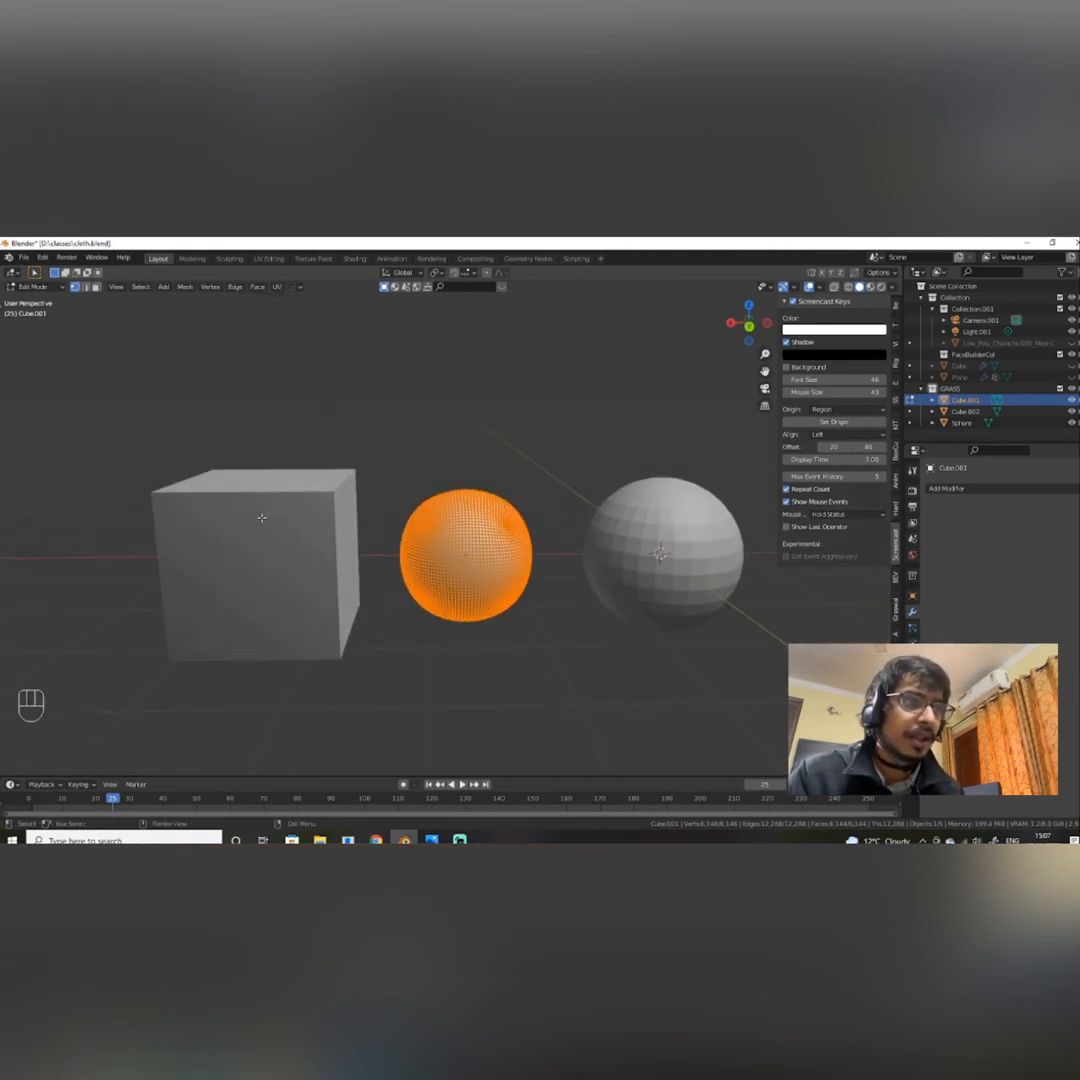
pyautogui.moveTo(508, 556)
pyautogui.keyDown('alt'); pyautogui.mouseDown()
pyautogui.moveTo(412, 566)
pyautogui.moveTo(510, 572)
pyautogui.mouseUp(); pyautogui.keyUp('alt')
pyautogui.scroll(4, 493, 566)
pyautogui.scroll(-4, 506, 557)
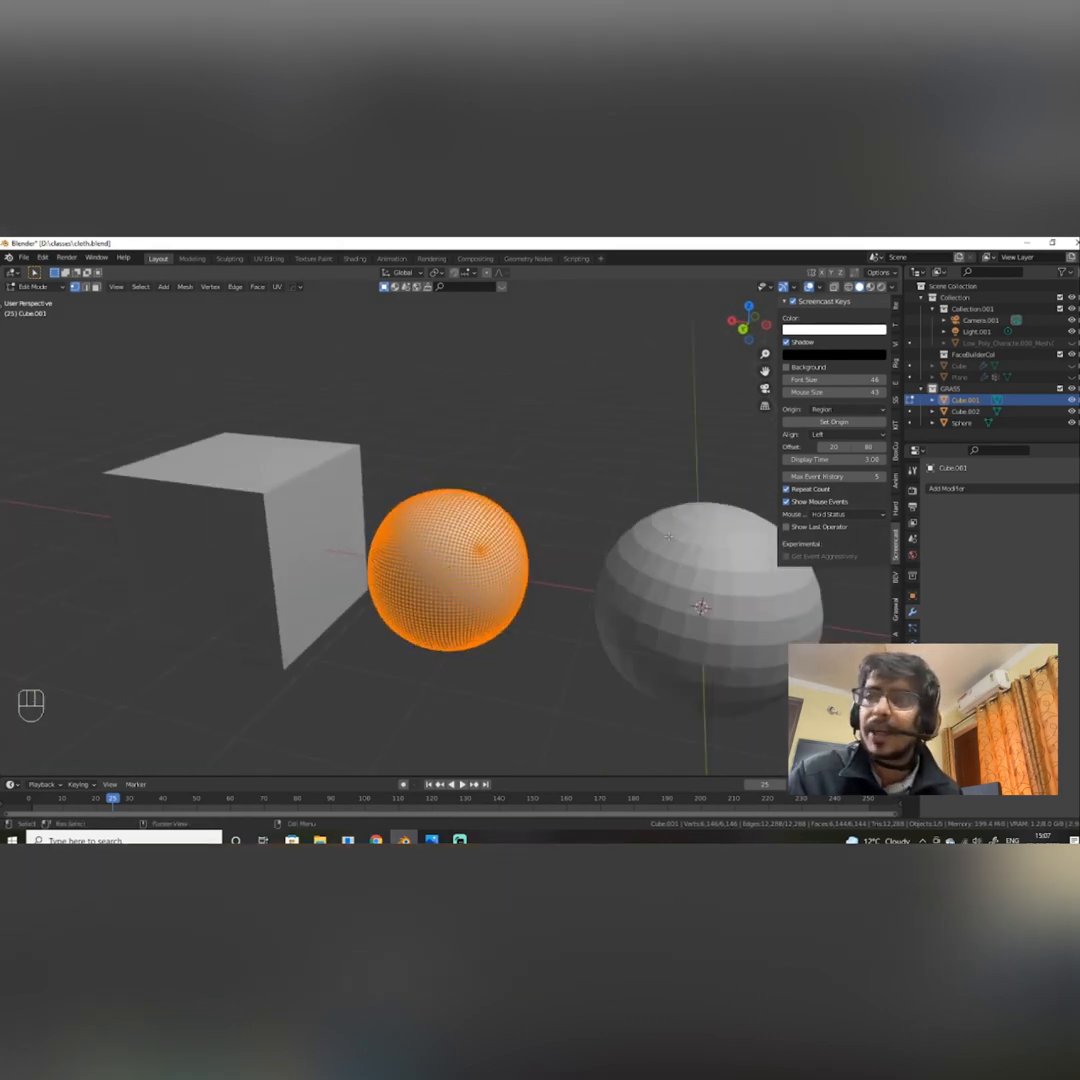
pyautogui.scroll(2, 506, 557)
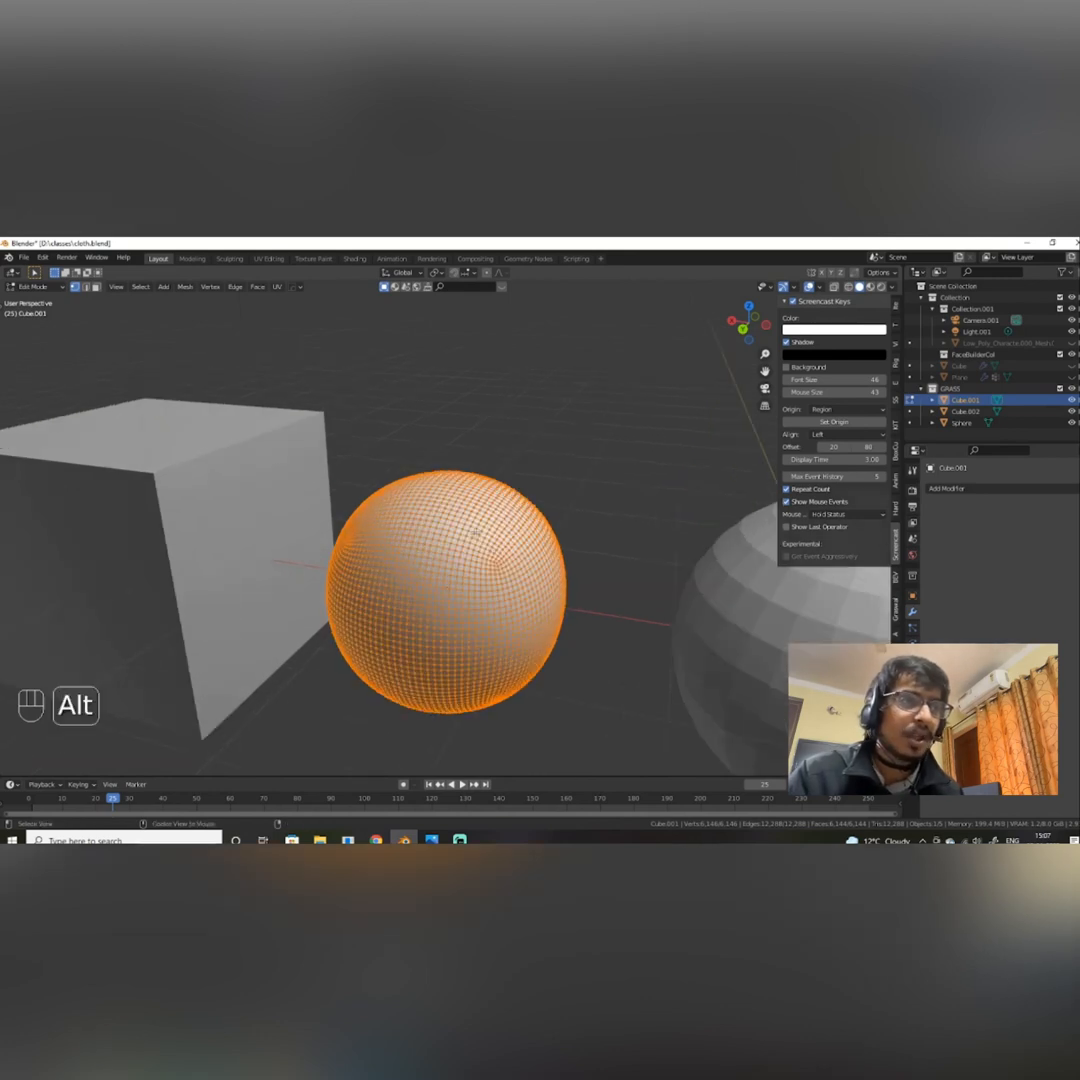
pyautogui.keyDown('alt'); pyautogui.moveTo(506, 557); pyautogui.dragTo(514, 538); pyautogui.keyUp('alt')
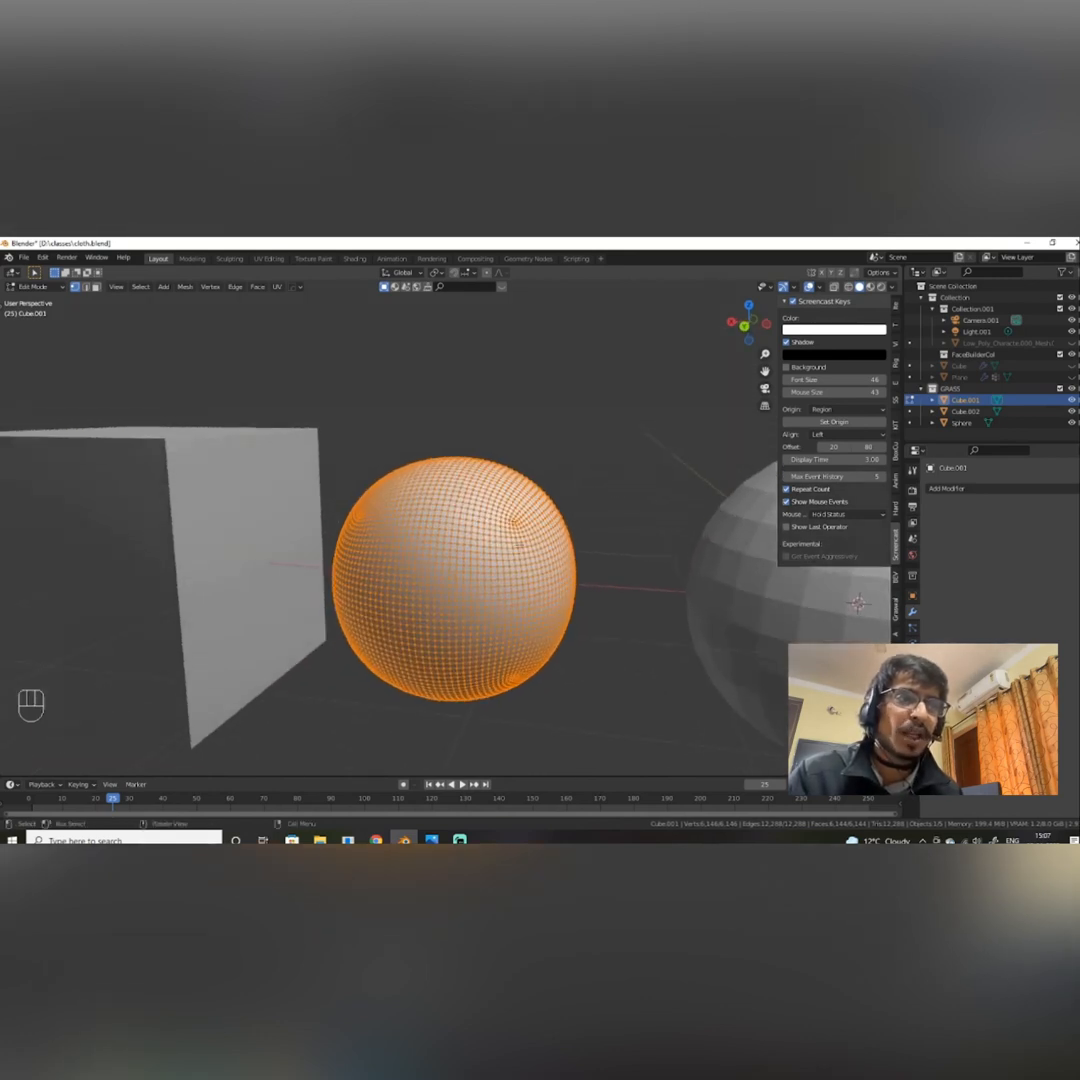
pyautogui.moveTo(460, 580)
pyautogui.keyDown('alt'); pyautogui.mouseDown()
pyautogui.moveTo(470, 570)
pyautogui.moveTo(480, 580)
pyautogui.mouseUp(); pyautogui.keyUp('alt')
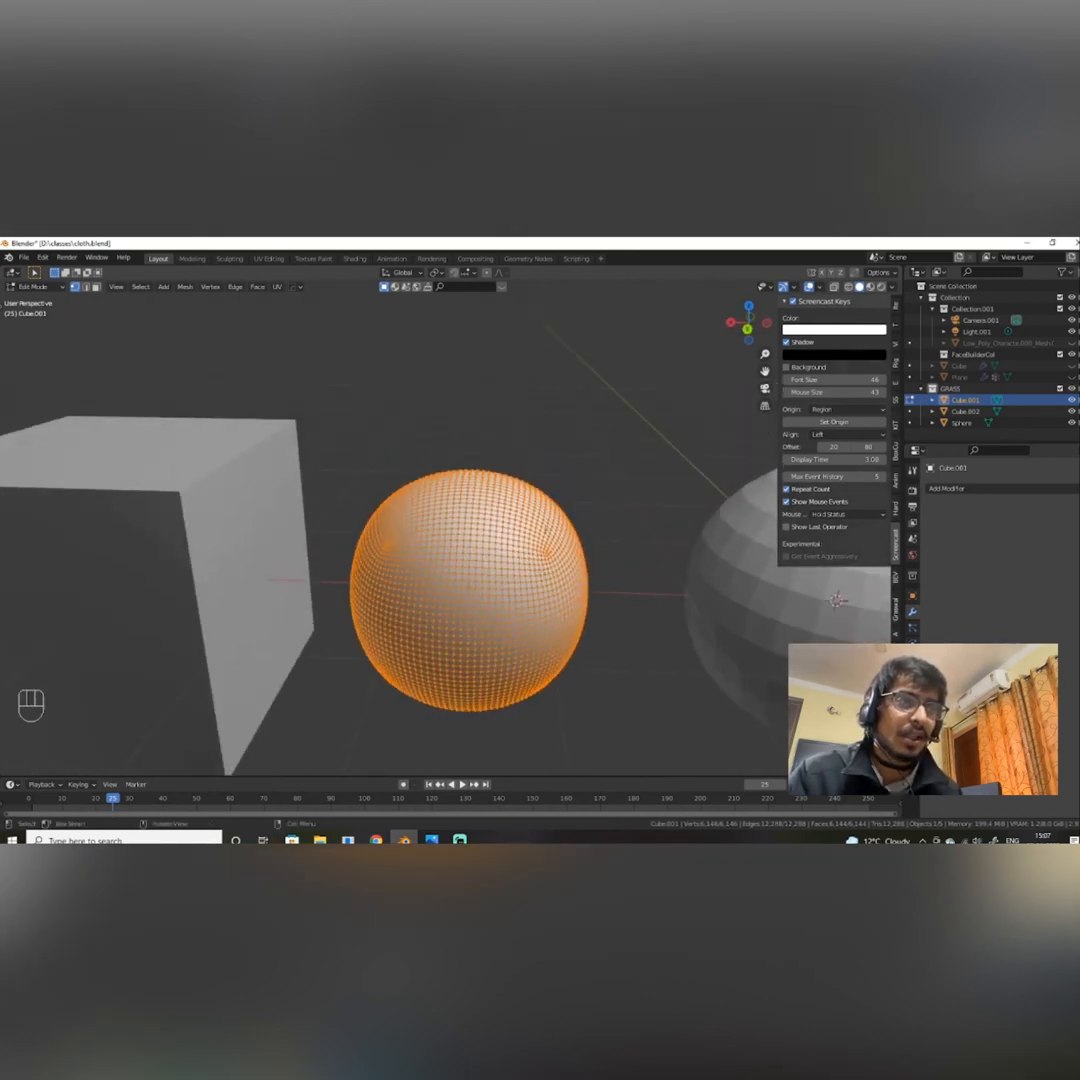
pyautogui.press('Tab')
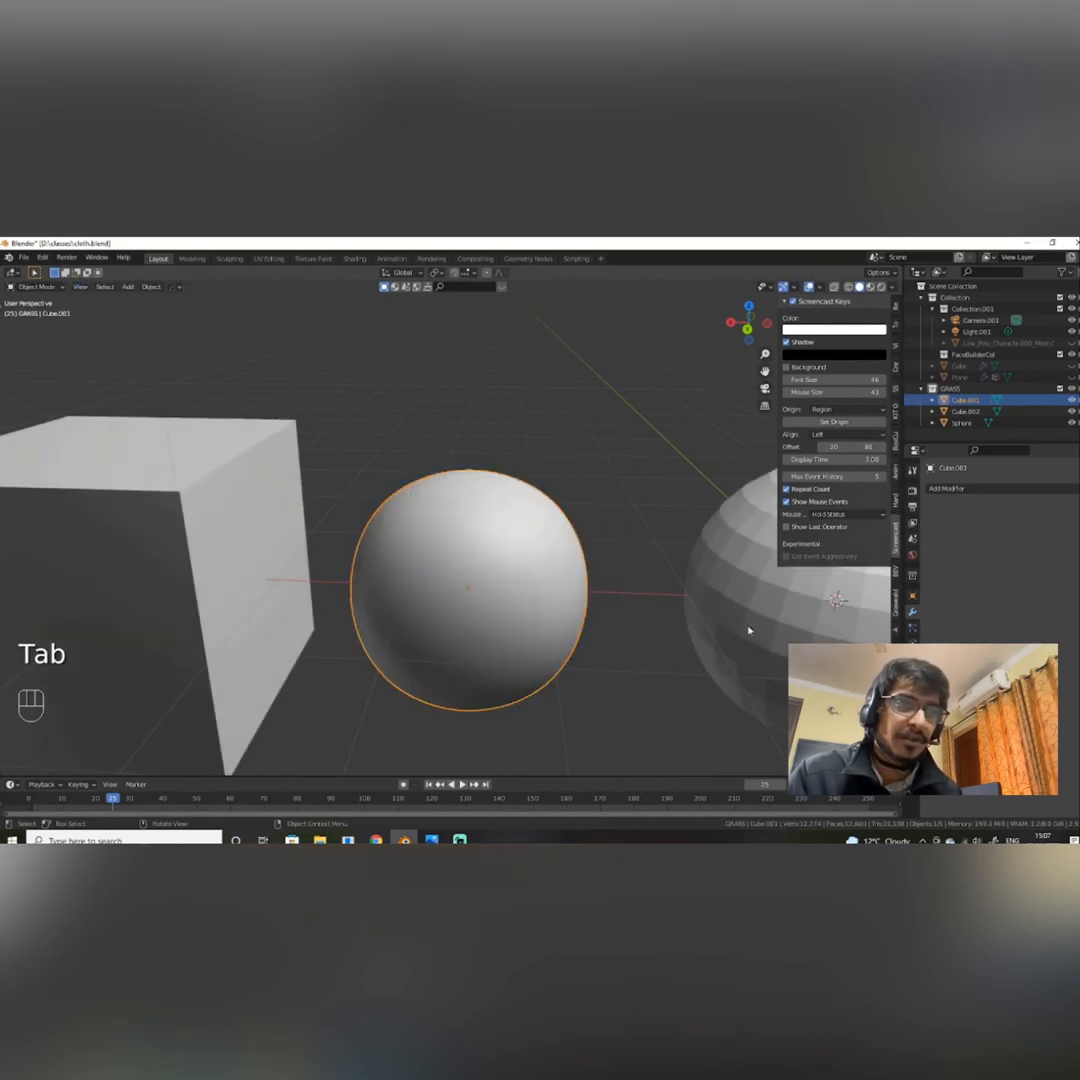
# Examine the applied face grid of the Simple-subdivided cube in Edit Mode.
pyautogui.scroll(-4, 578, 572)
pyautogui.scroll(-2, 484, 558)
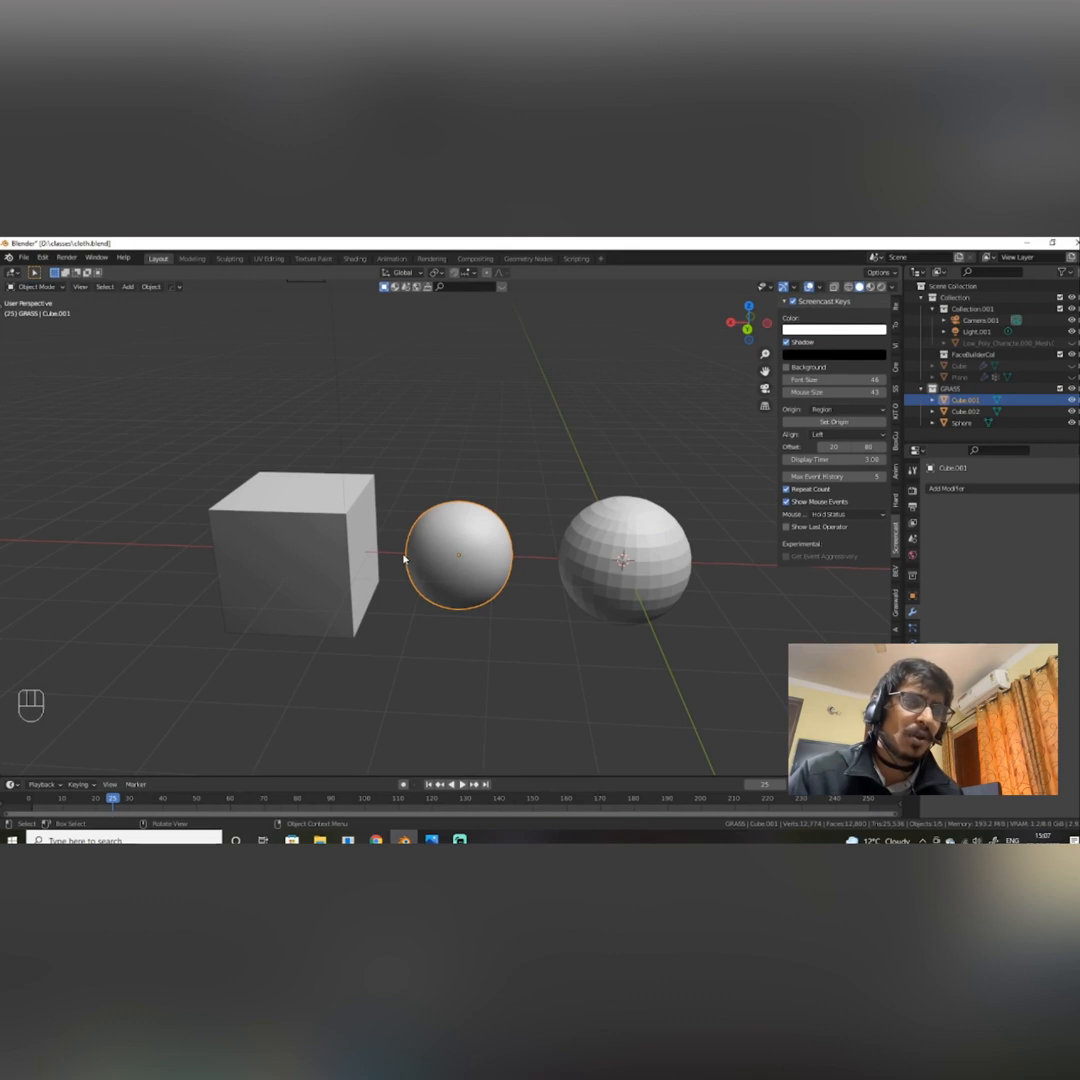
pyautogui.keyDown('alt'); pyautogui.moveTo(417, 573); pyautogui.dragTo(443, 556); pyautogui.keyUp('alt')
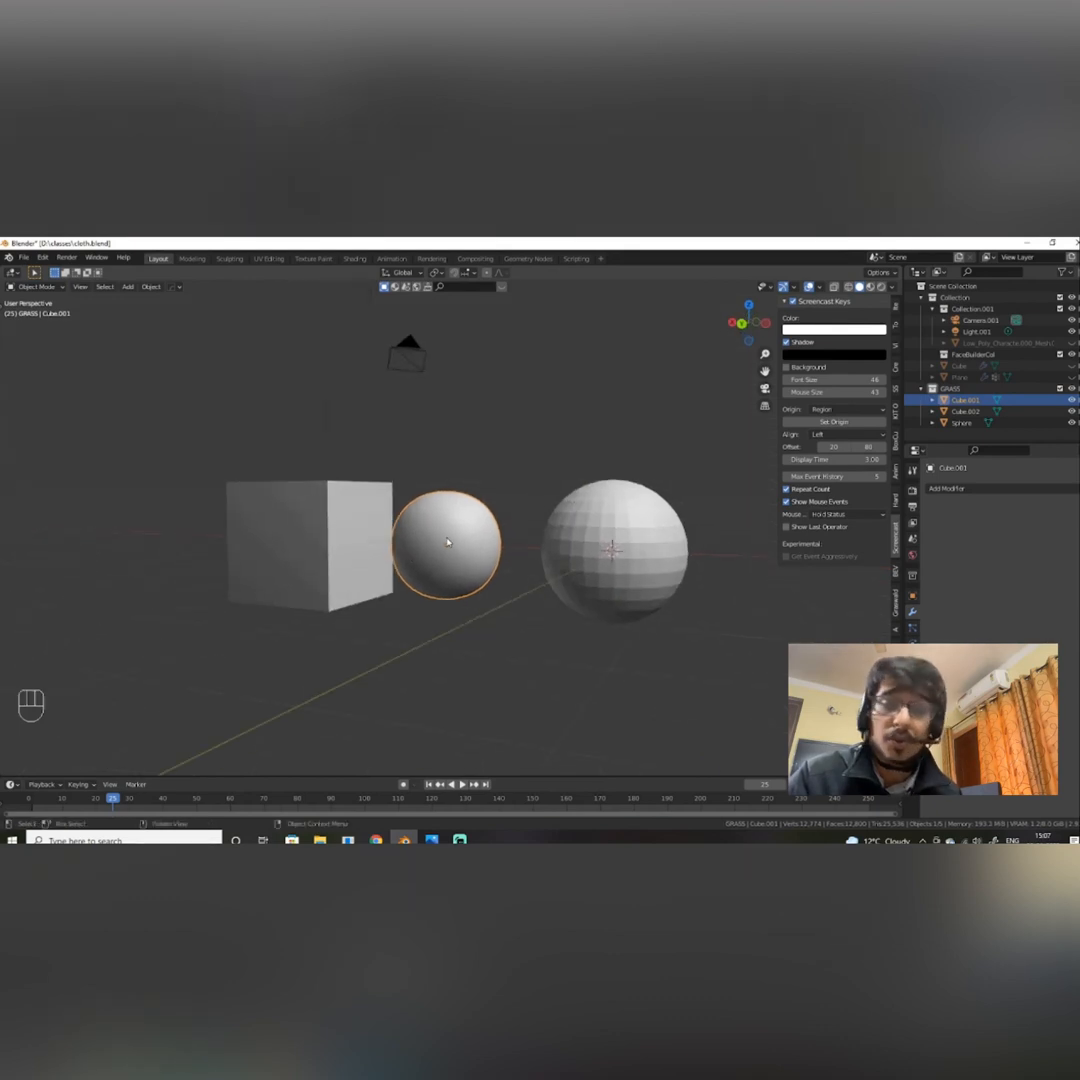
pyautogui.keyDown('alt'); pyautogui.moveTo(533, 540); pyautogui.dragTo(509, 570); pyautogui.keyUp('alt')
pyautogui.click(358, 523)
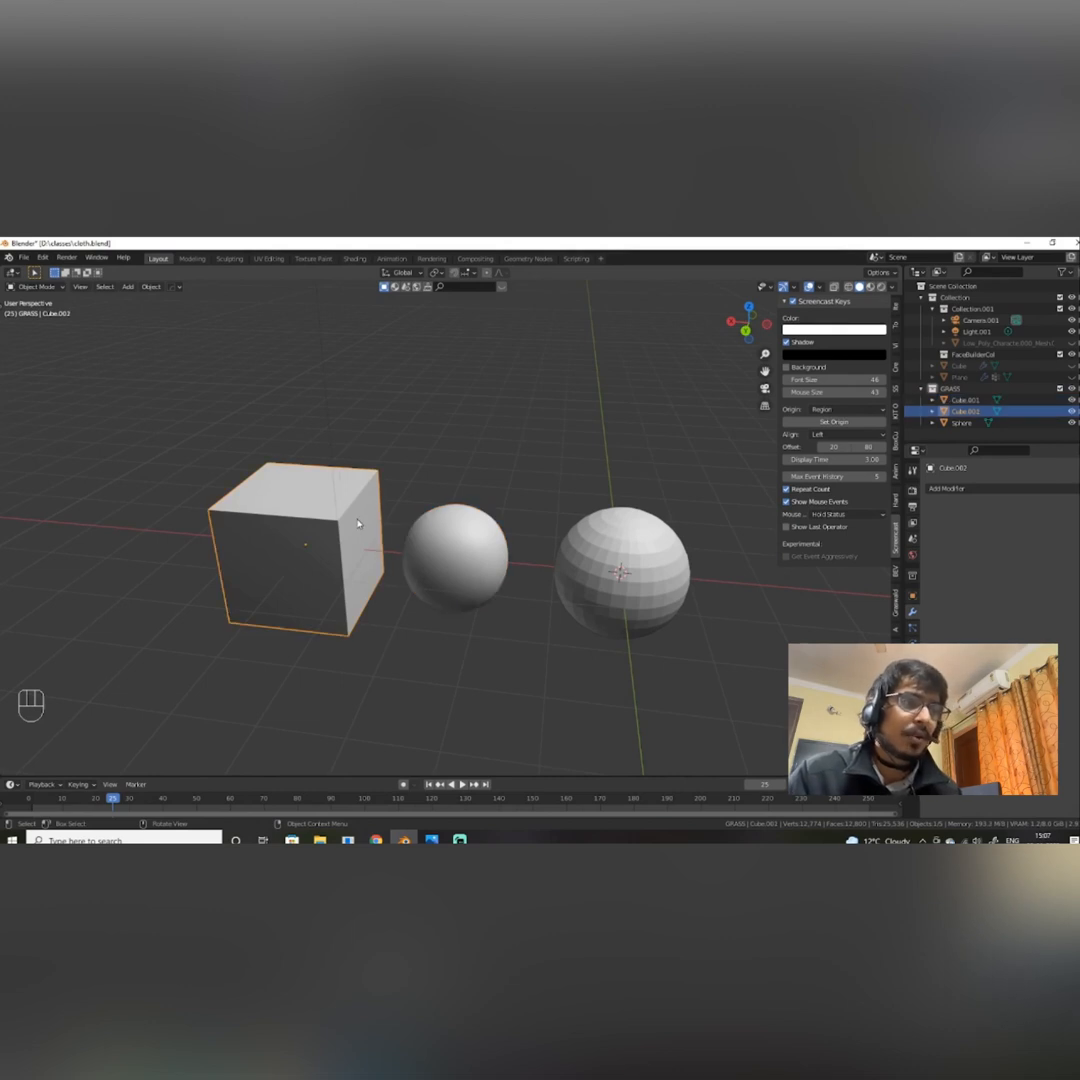
pyautogui.press('Tab')
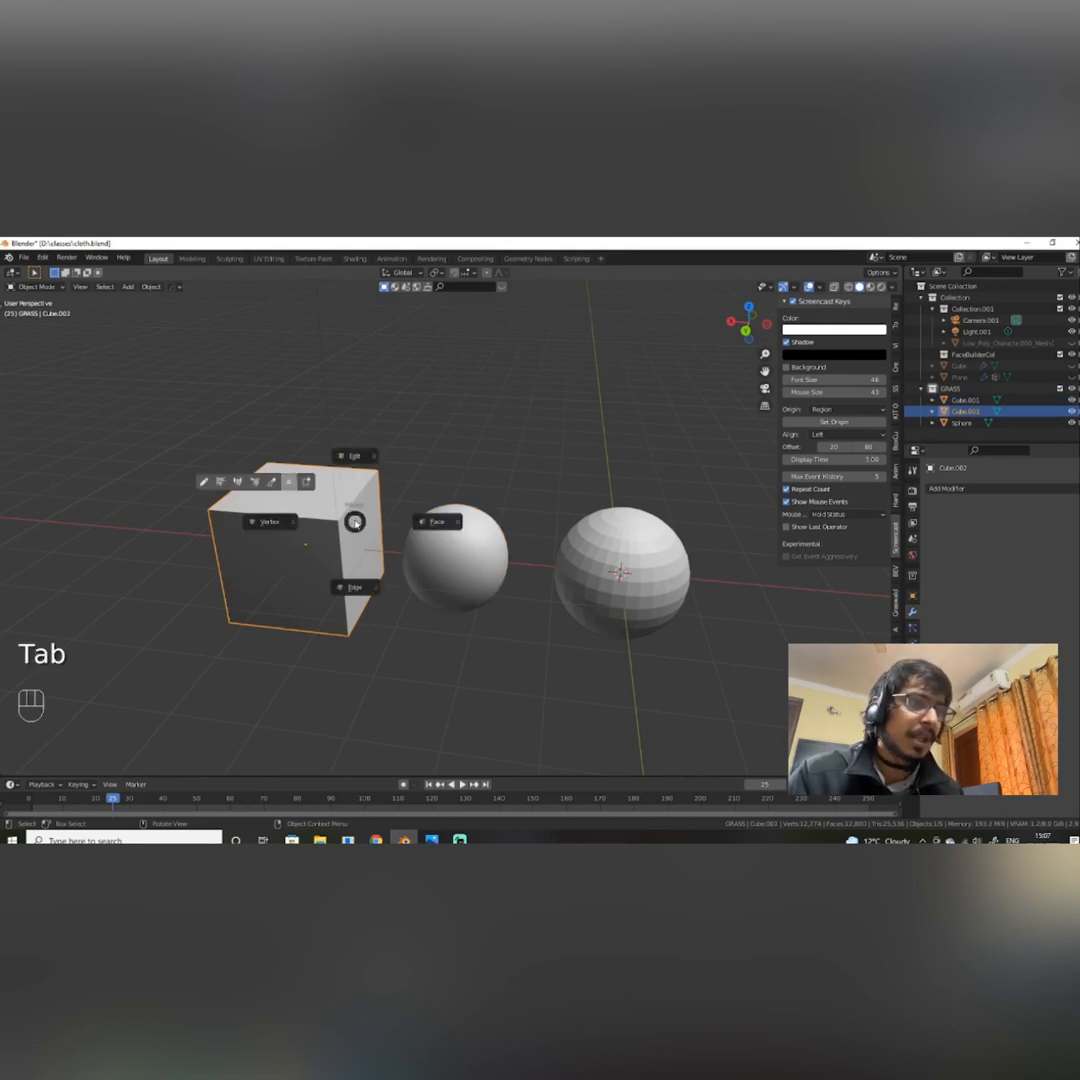
pyautogui.click(354, 459)
pyautogui.keyDown('alt'); pyautogui.moveTo(358, 463); pyautogui.dragTo(498, 458); pyautogui.keyUp('alt')
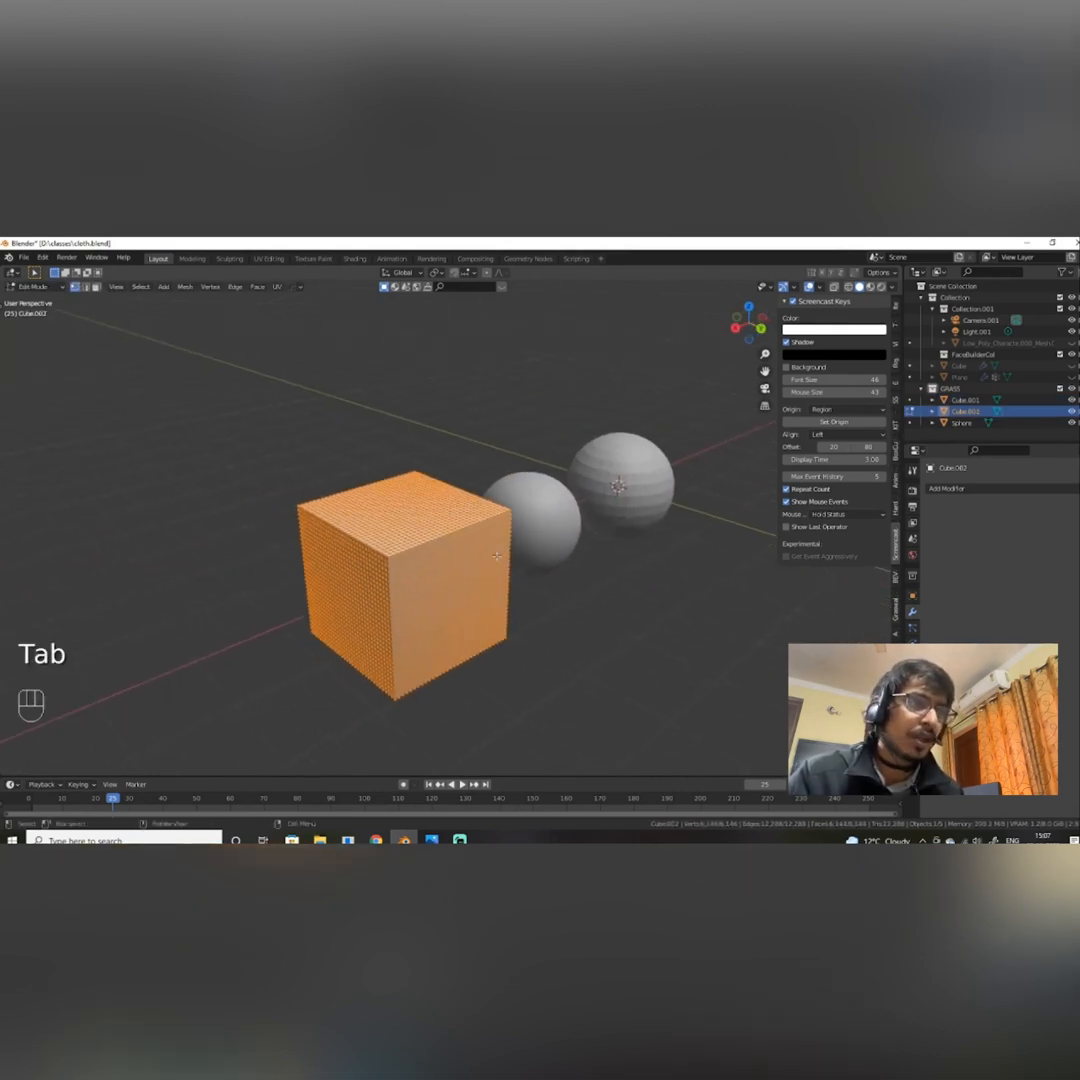
pyautogui.scroll(3, 396, 560)
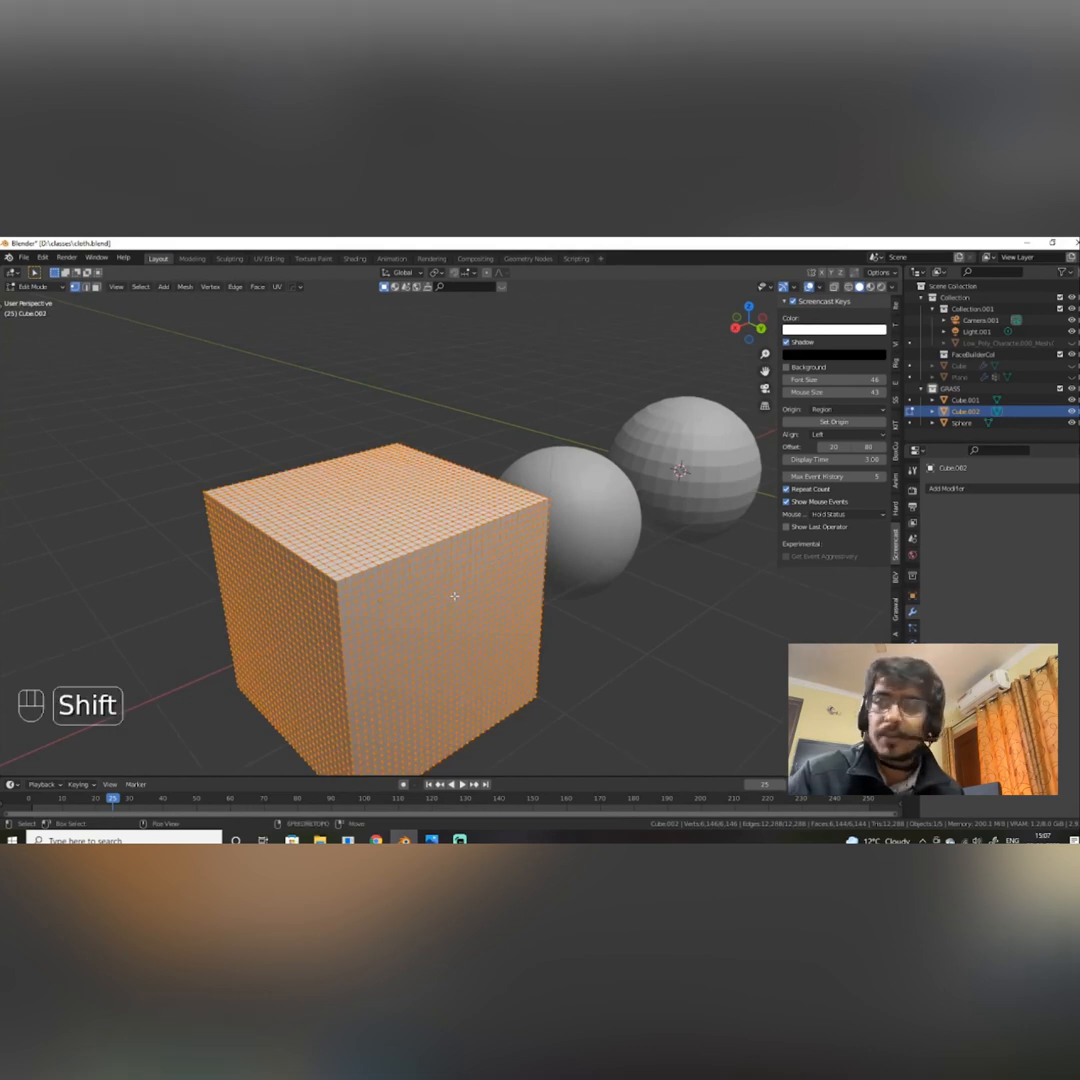
pyautogui.keyDown('alt'); pyautogui.keyDown('shift'); pyautogui.moveTo(431, 596); pyautogui.dragTo(501, 512); pyautogui.keyUp('shift'); pyautogui.keyUp('alt')
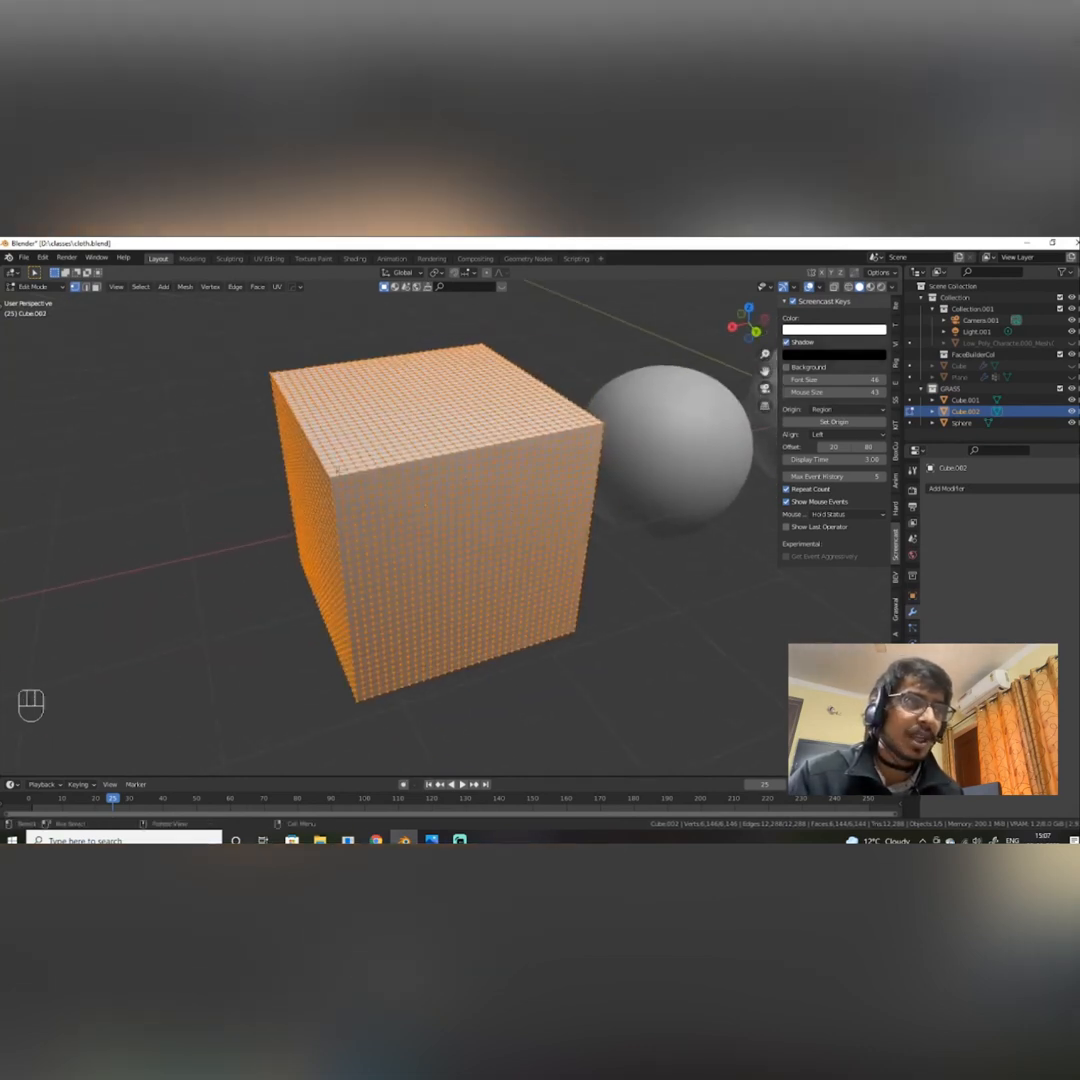
pyautogui.keyDown('alt'); pyautogui.moveTo(473, 418); pyautogui.dragTo(358, 403); pyautogui.keyUp('alt')
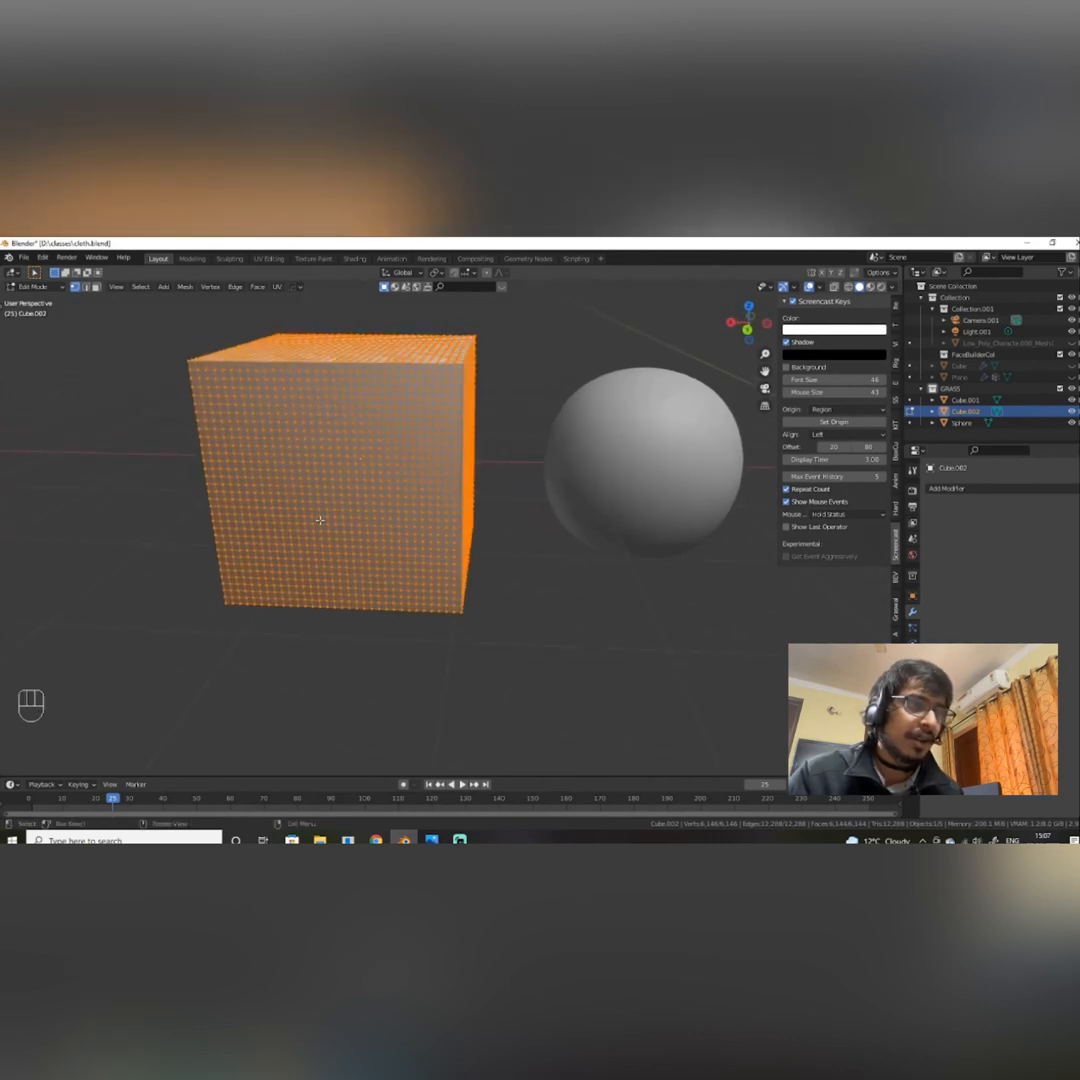
# Try extruding a small patch of faces on the side of the Simple-subdivided cube, undo it, and return to Object Mode.
pyautogui.keyDown('alt'); pyautogui.moveTo(319, 520); pyautogui.dragTo(348, 553); pyautogui.keyUp('alt')
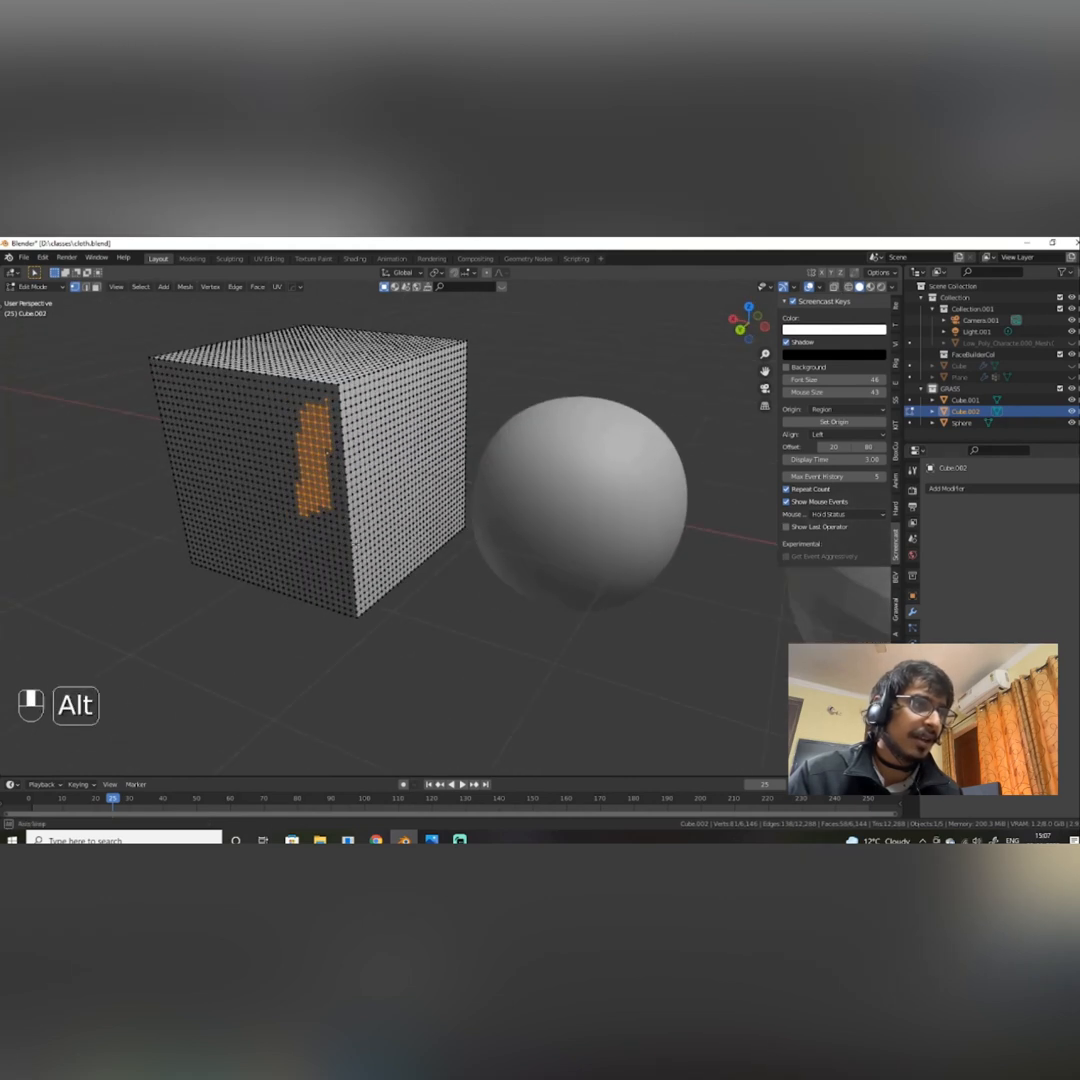
pyautogui.press('3')
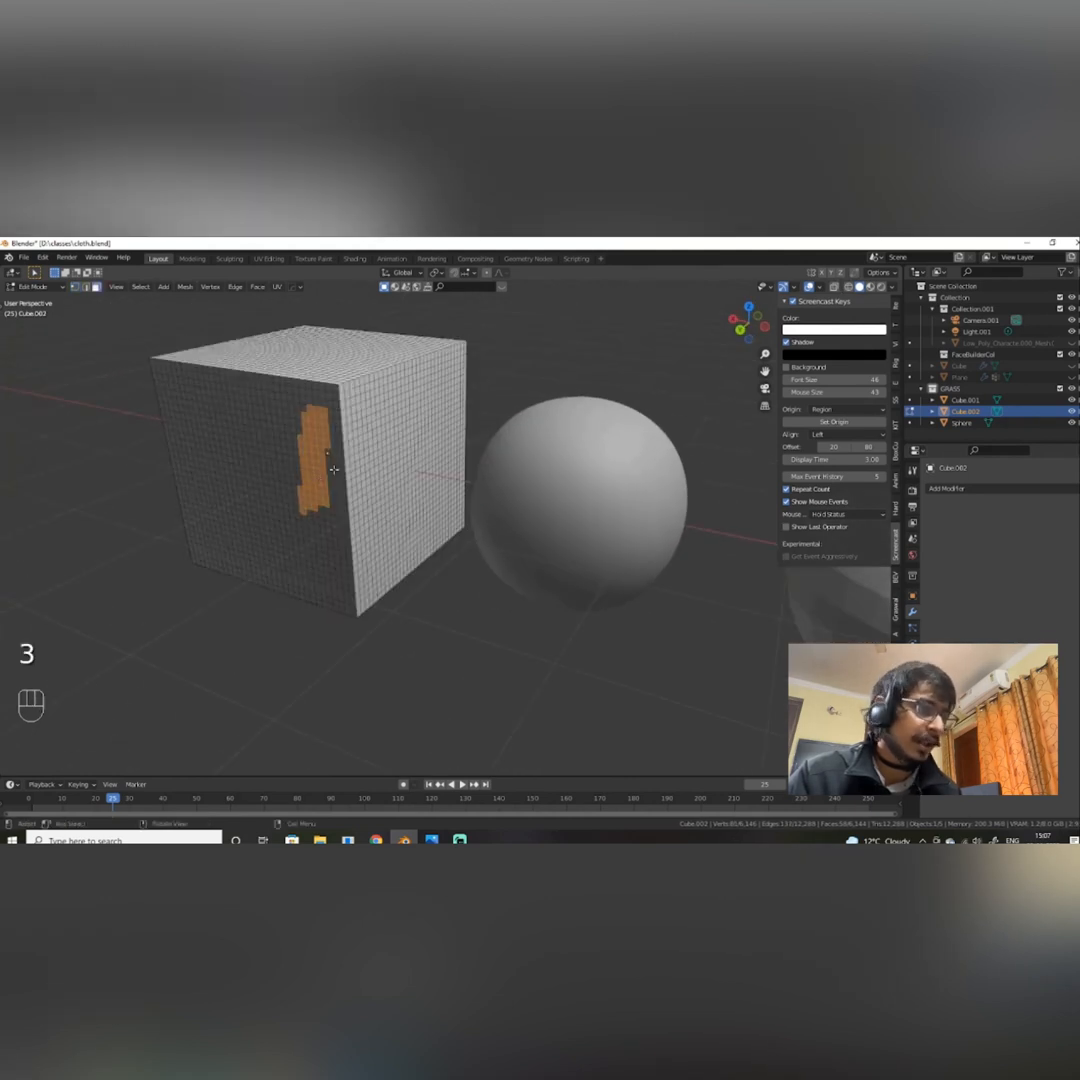
pyautogui.press('e')
pyautogui.click(238, 452)
pyautogui.keyDown('alt'); pyautogui.moveTo(238, 452); pyautogui.dragTo(342, 541); pyautogui.keyUp('alt')
pyautogui.hotkey('ctrl', 'z')
pyautogui.hotkey('ctrl', 'z')
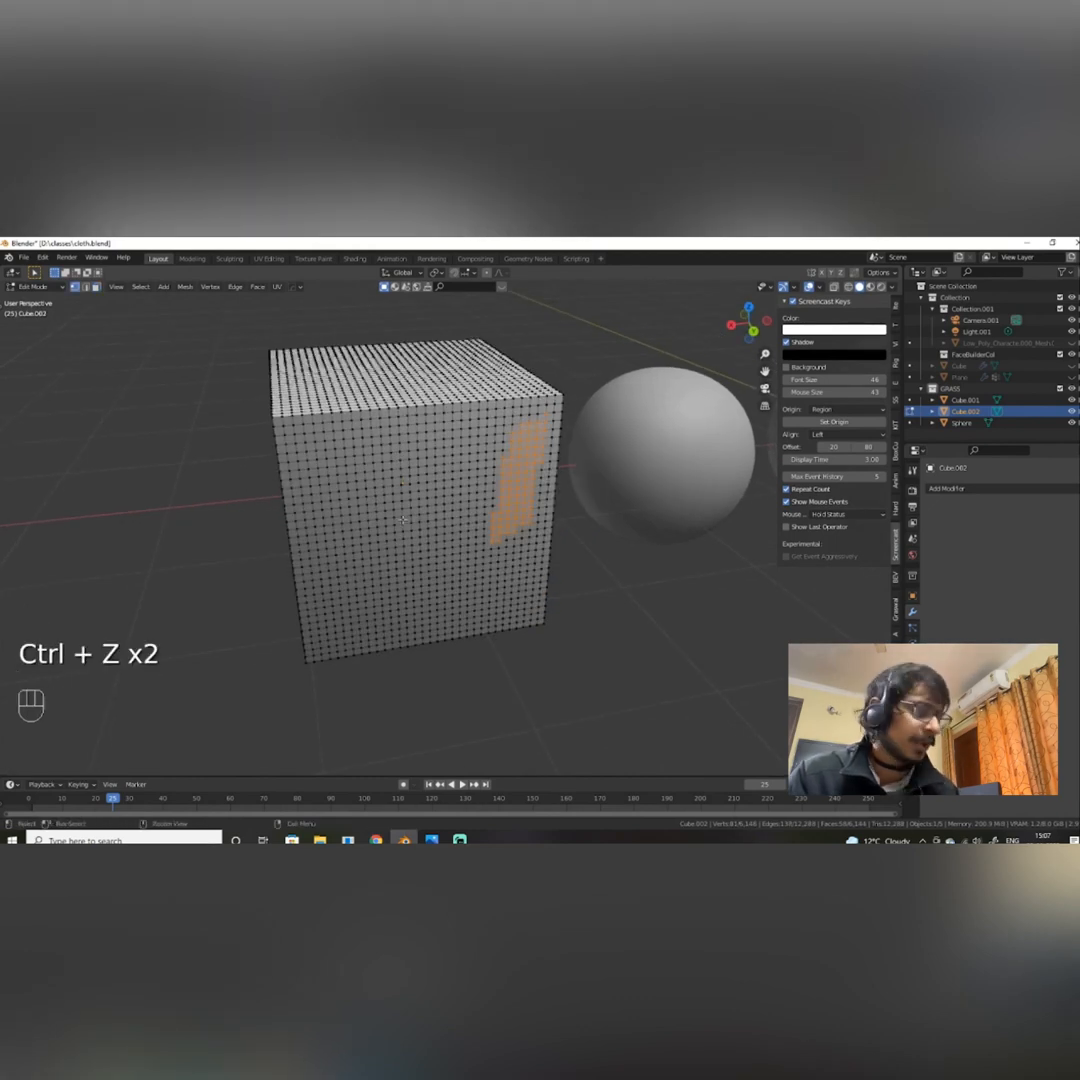
pyautogui.press('Tab')
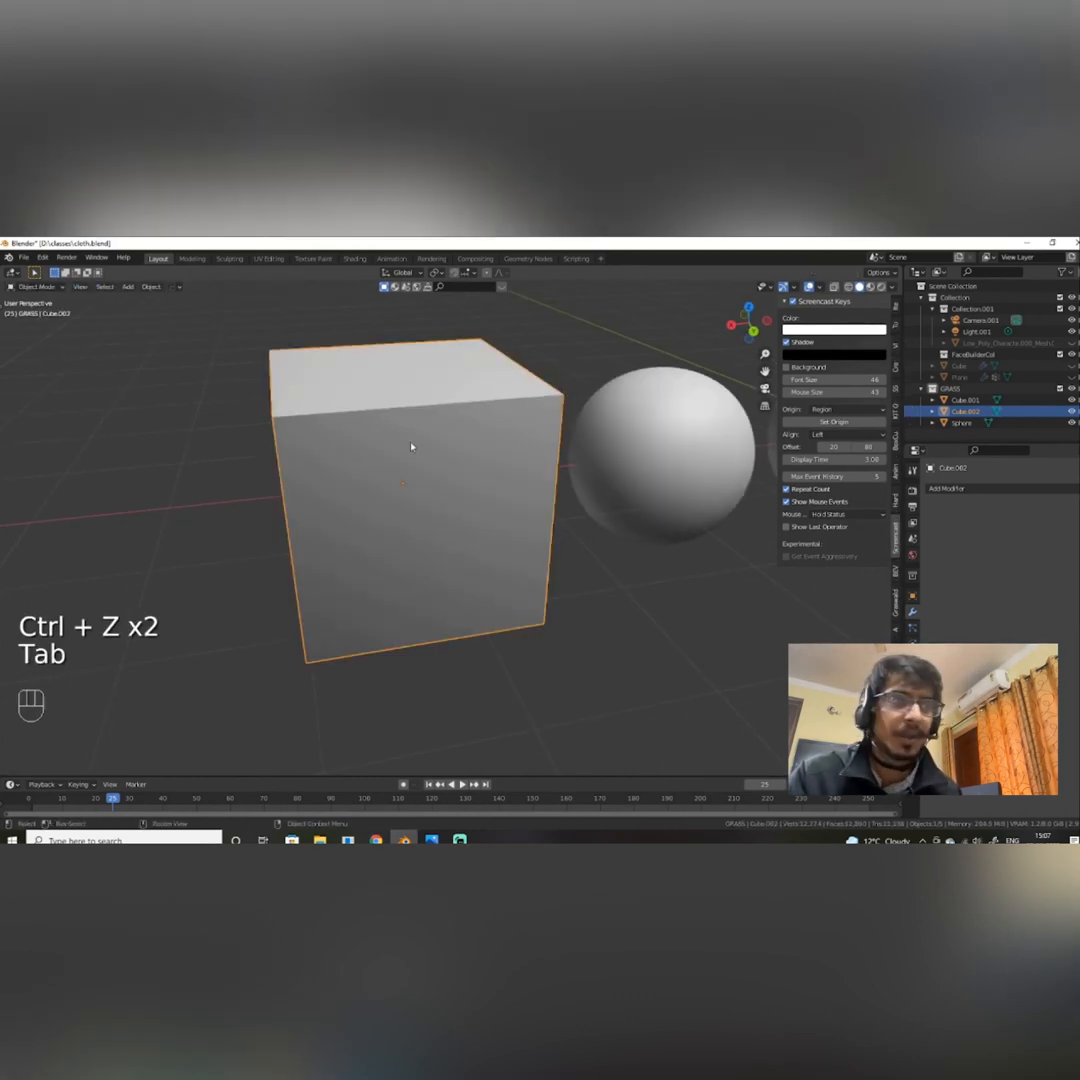
# Delete the Simple-subdivided cube, leaving the rounded cube and the UV sphere in the scene.
pyautogui.press('x')
pyautogui.click(447, 448)
pyautogui.keyDown('alt'); pyautogui.keyDown('shift'); pyautogui.moveTo(545, 569); pyautogui.dragTo(336, 588); pyautogui.keyUp('shift'); pyautogui.keyUp('alt')
pyautogui.keyDown('alt'); pyautogui.keyDown('shift'); pyautogui.moveTo(336, 588); pyautogui.dragTo(308, 583, button='middle'); pyautogui.keyUp('shift'); pyautogui.keyUp('alt')
pyautogui.scroll(4, 437, 588)
pyautogui.keyDown('alt'); pyautogui.keyDown('shift'); pyautogui.moveTo(437, 588); pyautogui.dragTo(606, 602, button='middle'); pyautogui.keyUp('shift'); pyautogui.keyUp('alt')
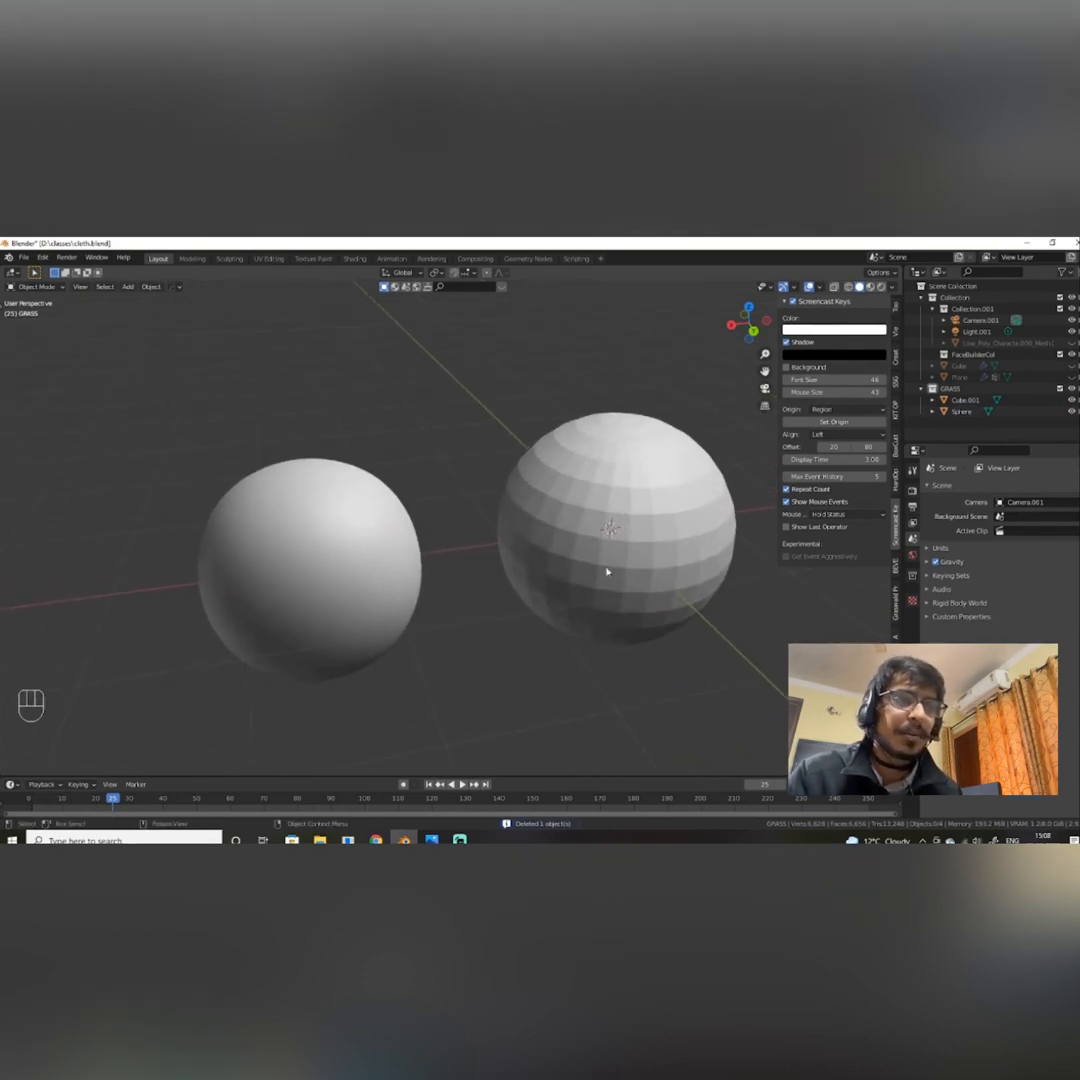
# Add a Subdivision Surface modifier to the UV sphere and raise its viewport and render levels to 4.
pyautogui.click(622, 528)
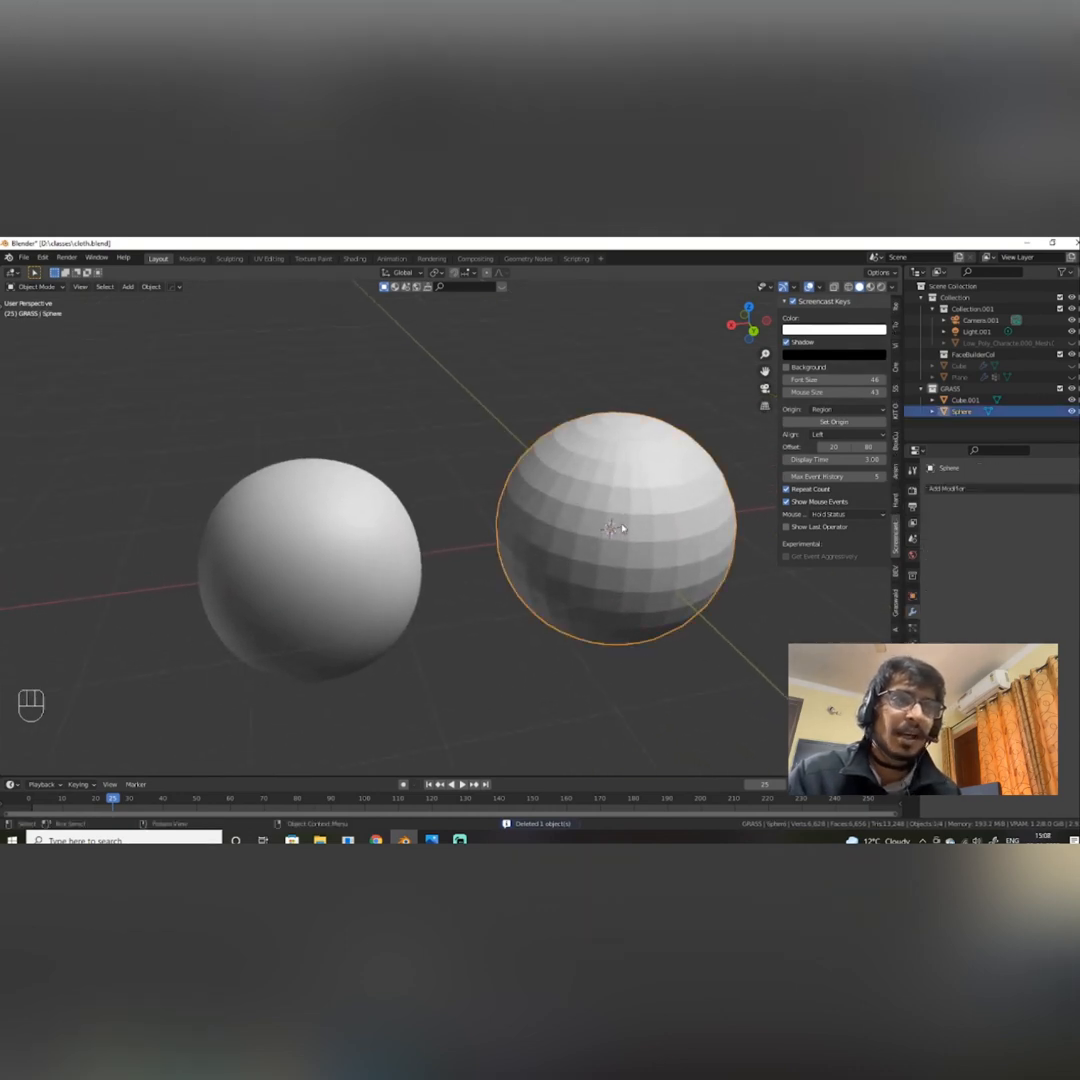
pyautogui.click(992, 490)
pyautogui.click(872, 696)
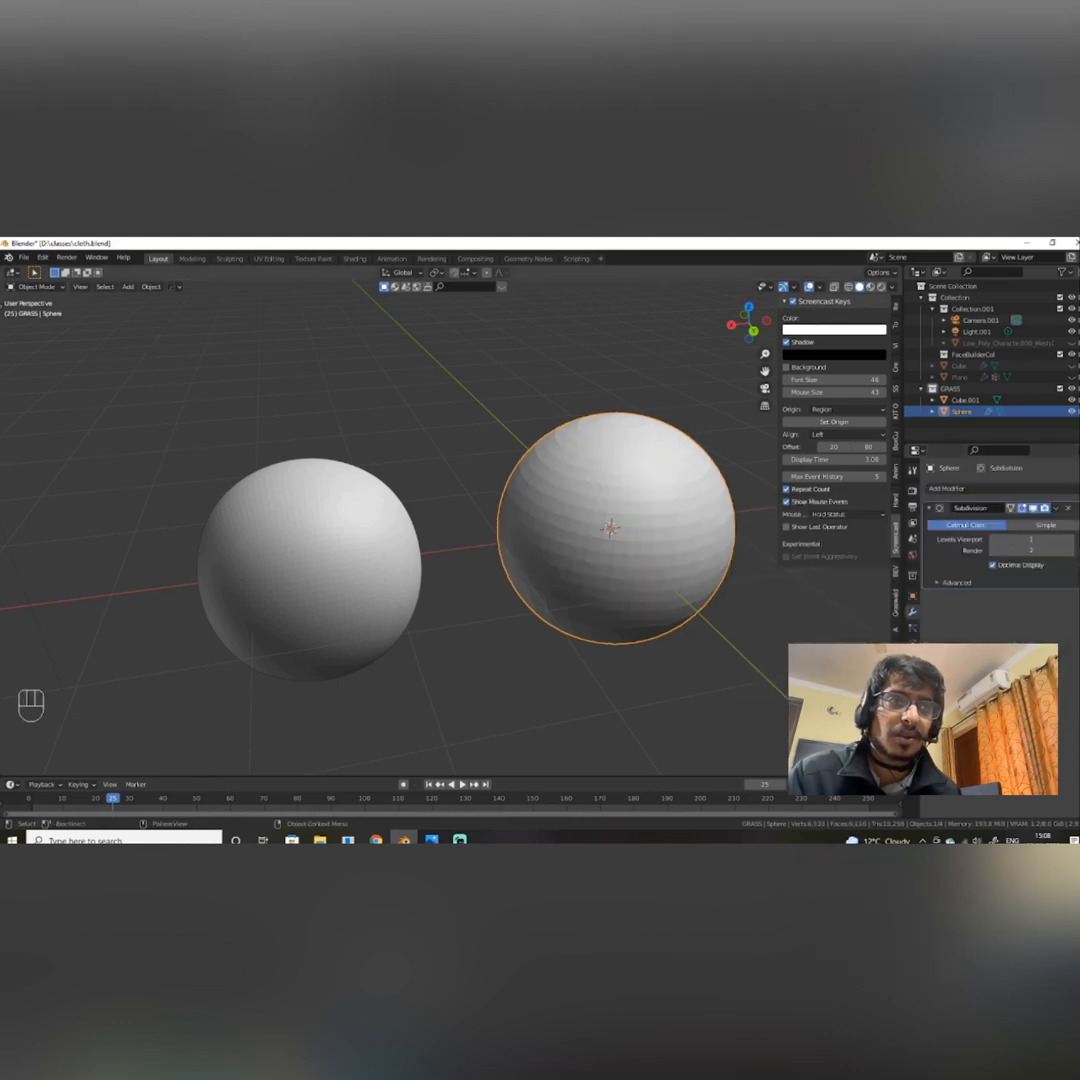
pyautogui.keyDown('alt'); pyautogui.moveTo(734, 569); pyautogui.dragTo(568, 584, button='middle'); pyautogui.keyUp('alt')
pyautogui.scroll(1, 687, 543)
pyautogui.scroll(2, 418, 560)
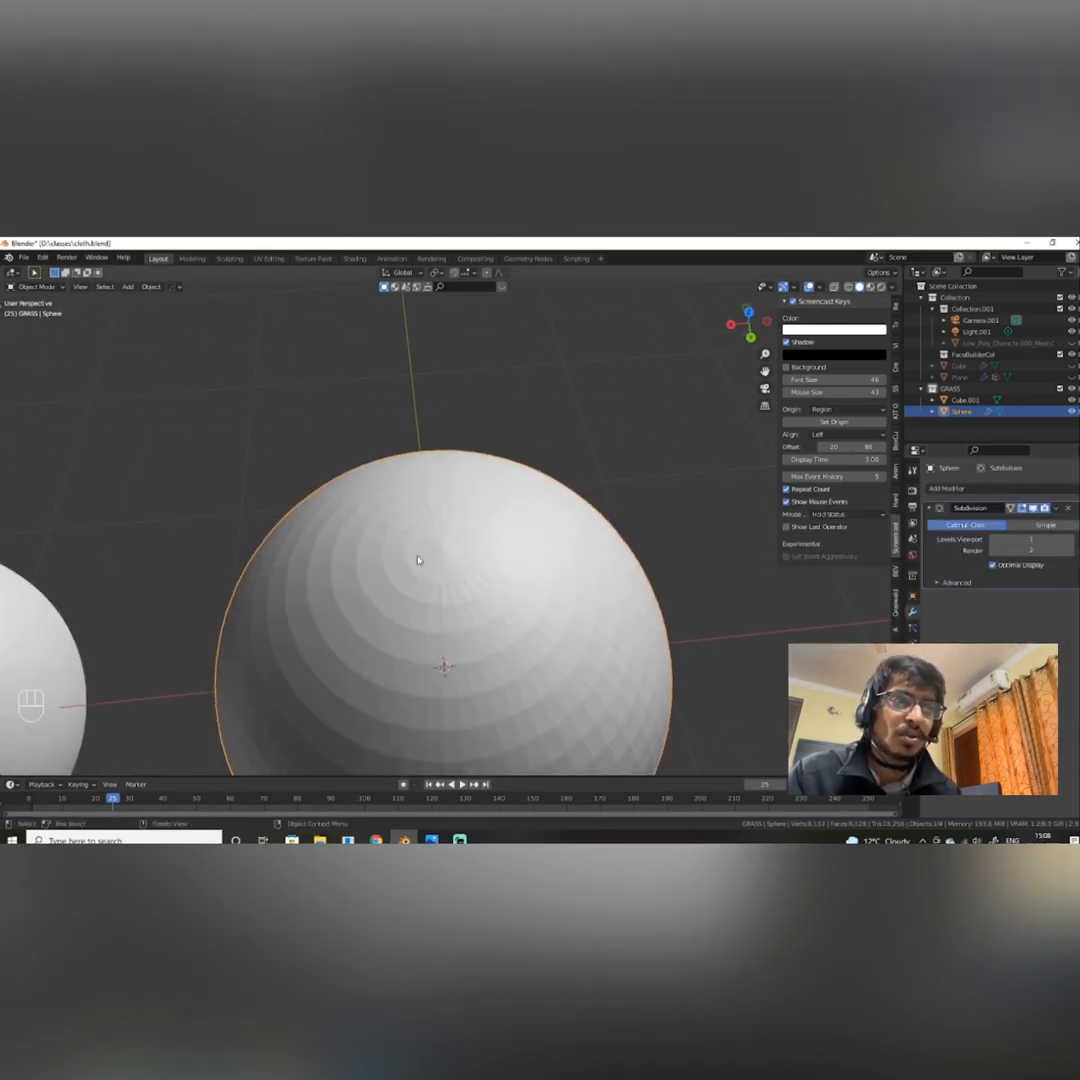
pyautogui.click(1069, 540)
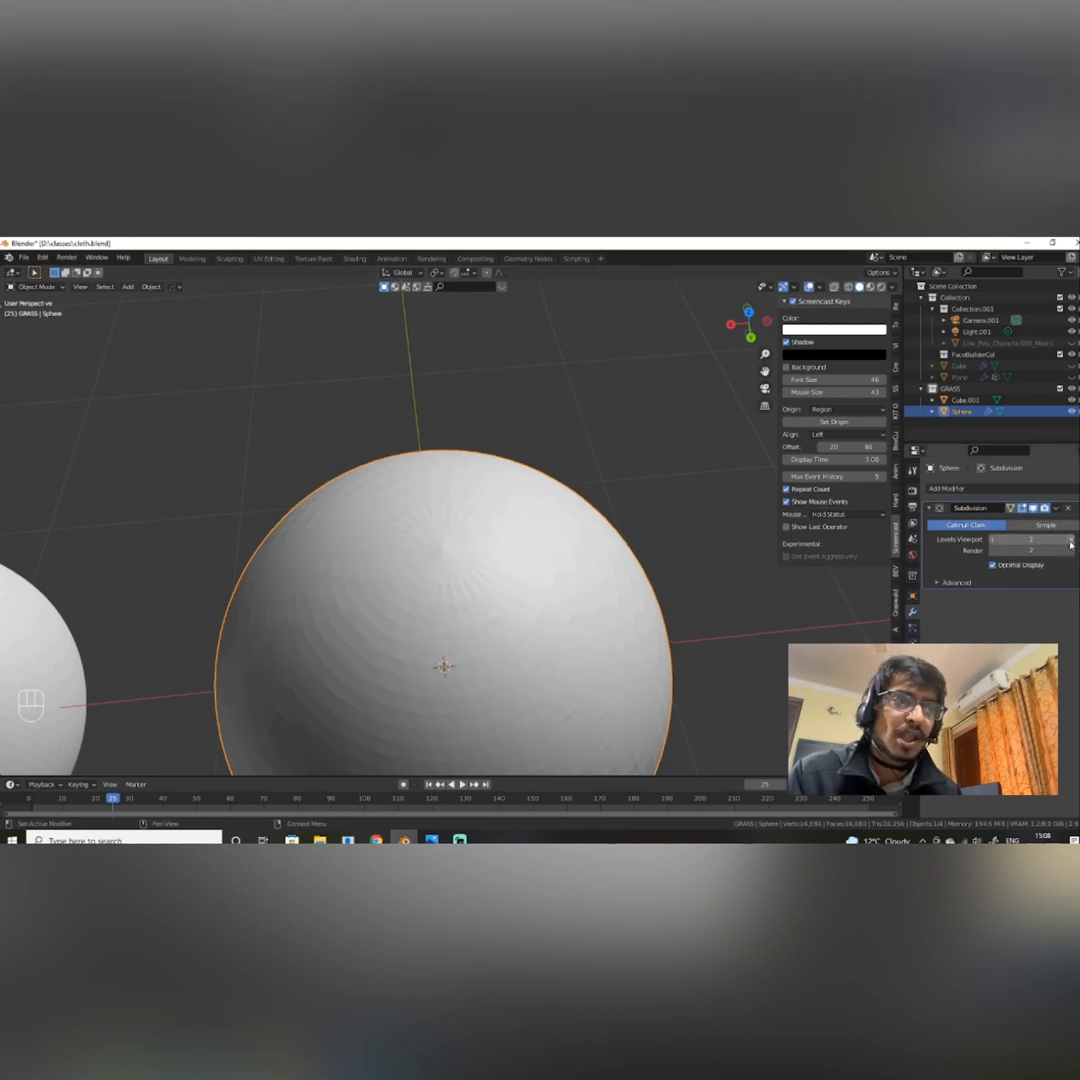
pyautogui.click(1069, 541)
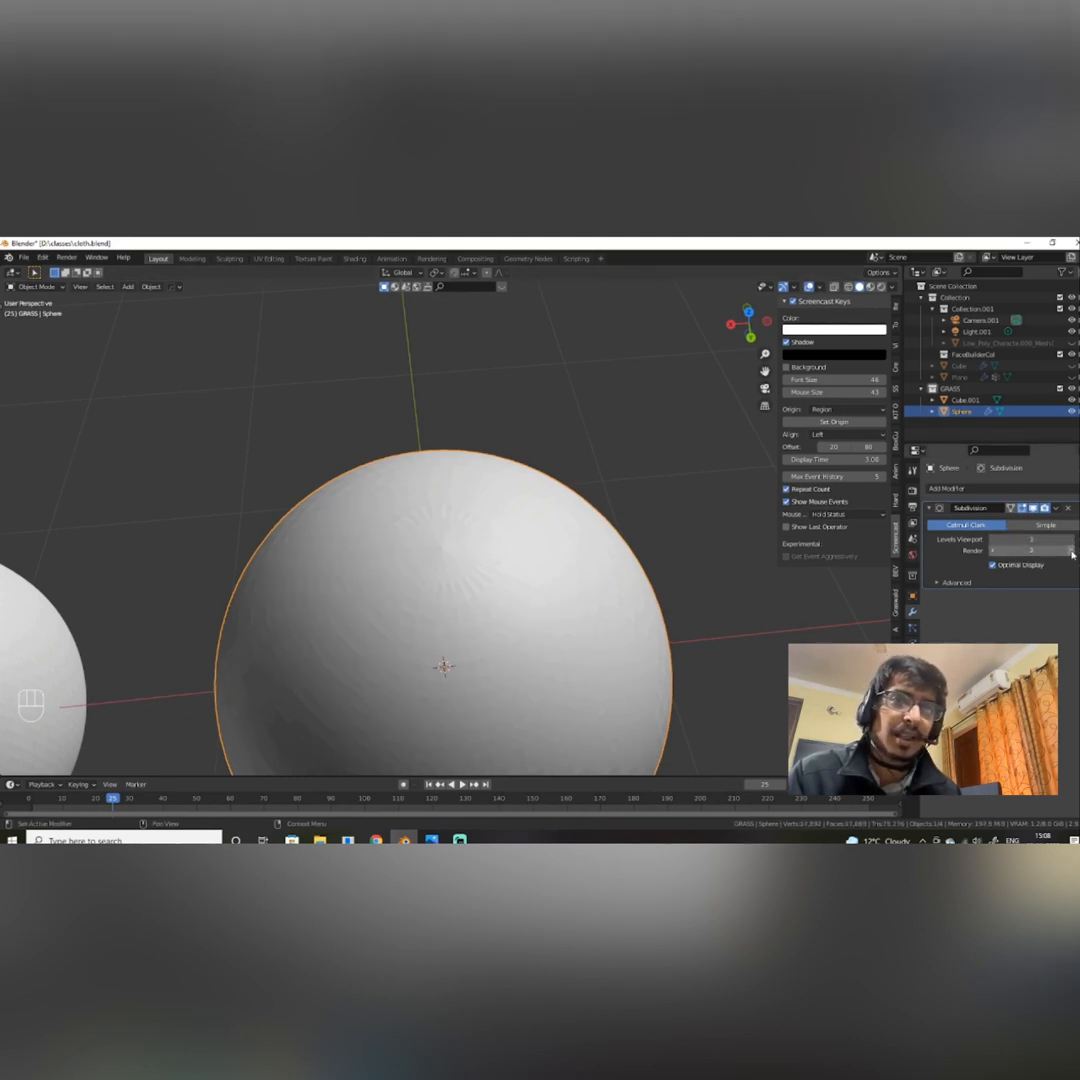
pyautogui.click(1071, 540)
pyautogui.keyDown('alt'); pyautogui.keyDown('shift'); pyautogui.moveTo(424, 552); pyautogui.dragTo(489, 509); pyautogui.keyUp('shift'); pyautogui.keyUp('alt')
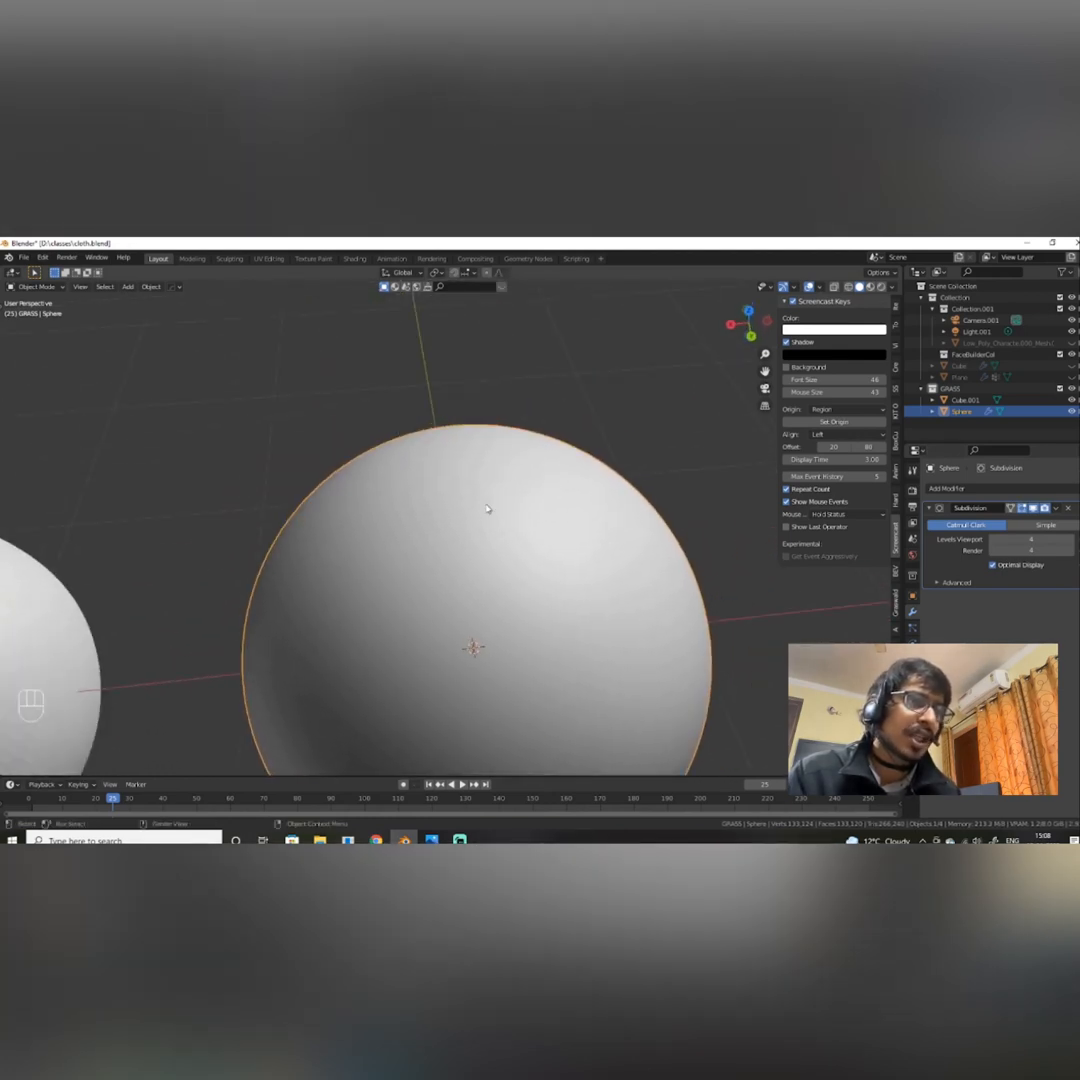
pyautogui.keyDown('alt'); pyautogui.moveTo(554, 550); pyautogui.dragTo(530, 407); pyautogui.keyUp('alt')
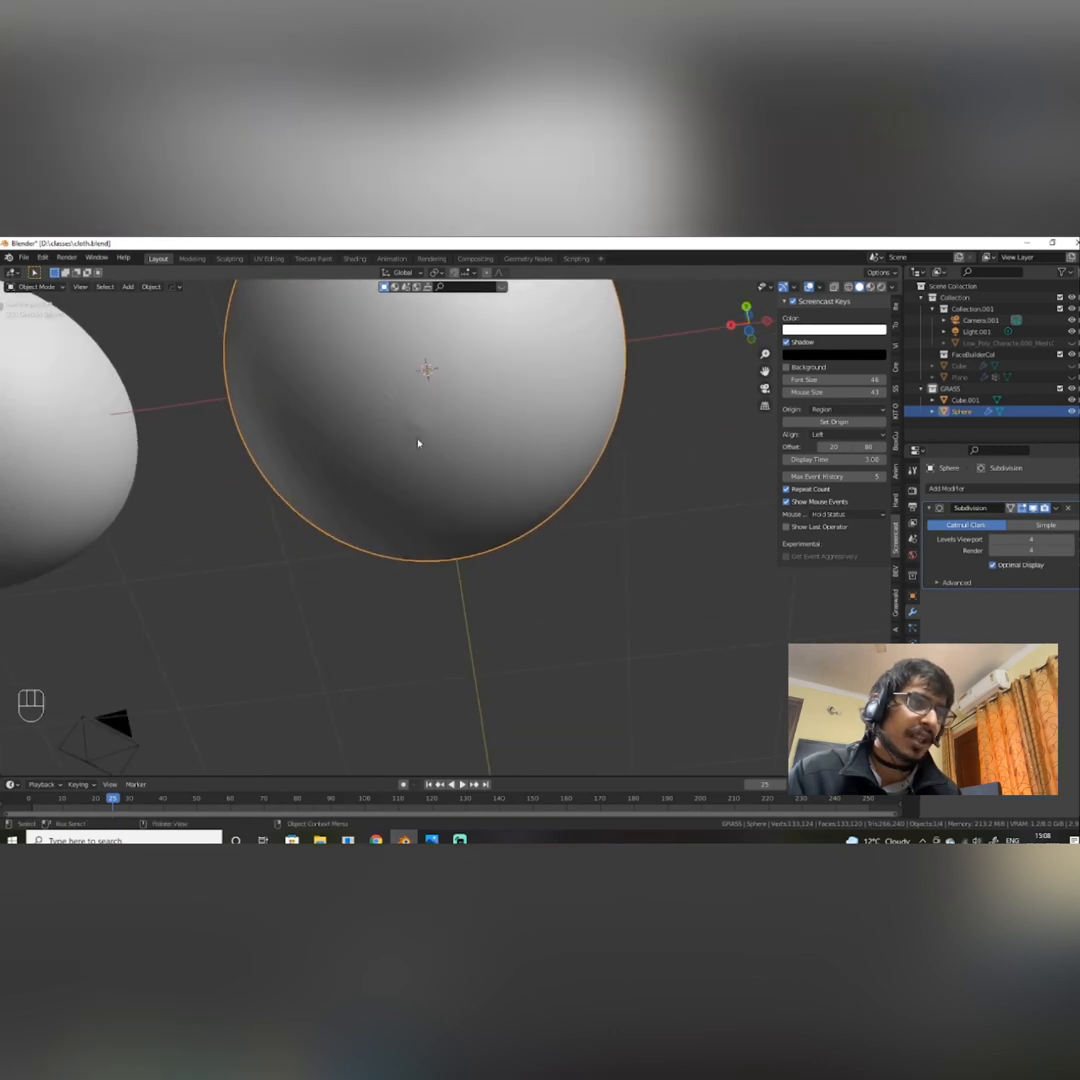
# Add a Subdivision Surface modifier to the rounded cube with viewport and render levels at 3, and apply it.
pyautogui.keyDown('alt'); pyautogui.keyDown('shift'); pyautogui.moveTo(443, 436); pyautogui.dragTo(530, 466); pyautogui.keyUp('shift'); pyautogui.keyUp('alt')
pyautogui.keyDown('alt'); pyautogui.keyDown('shift'); pyautogui.moveTo(284, 451); pyautogui.dragTo(391, 472); pyautogui.keyUp('shift'); pyautogui.keyUp('alt')
pyautogui.click(391, 472)
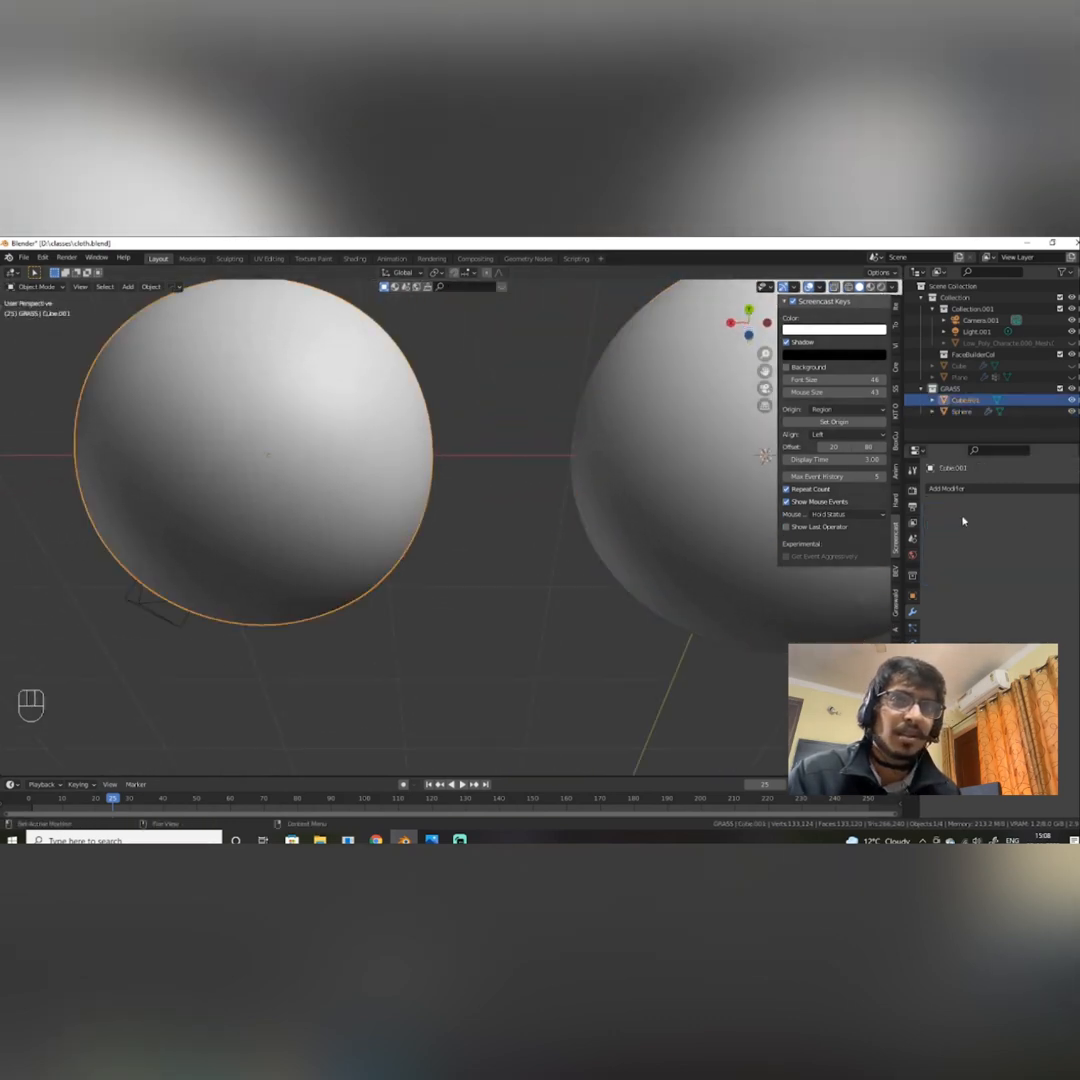
pyautogui.click(998, 489)
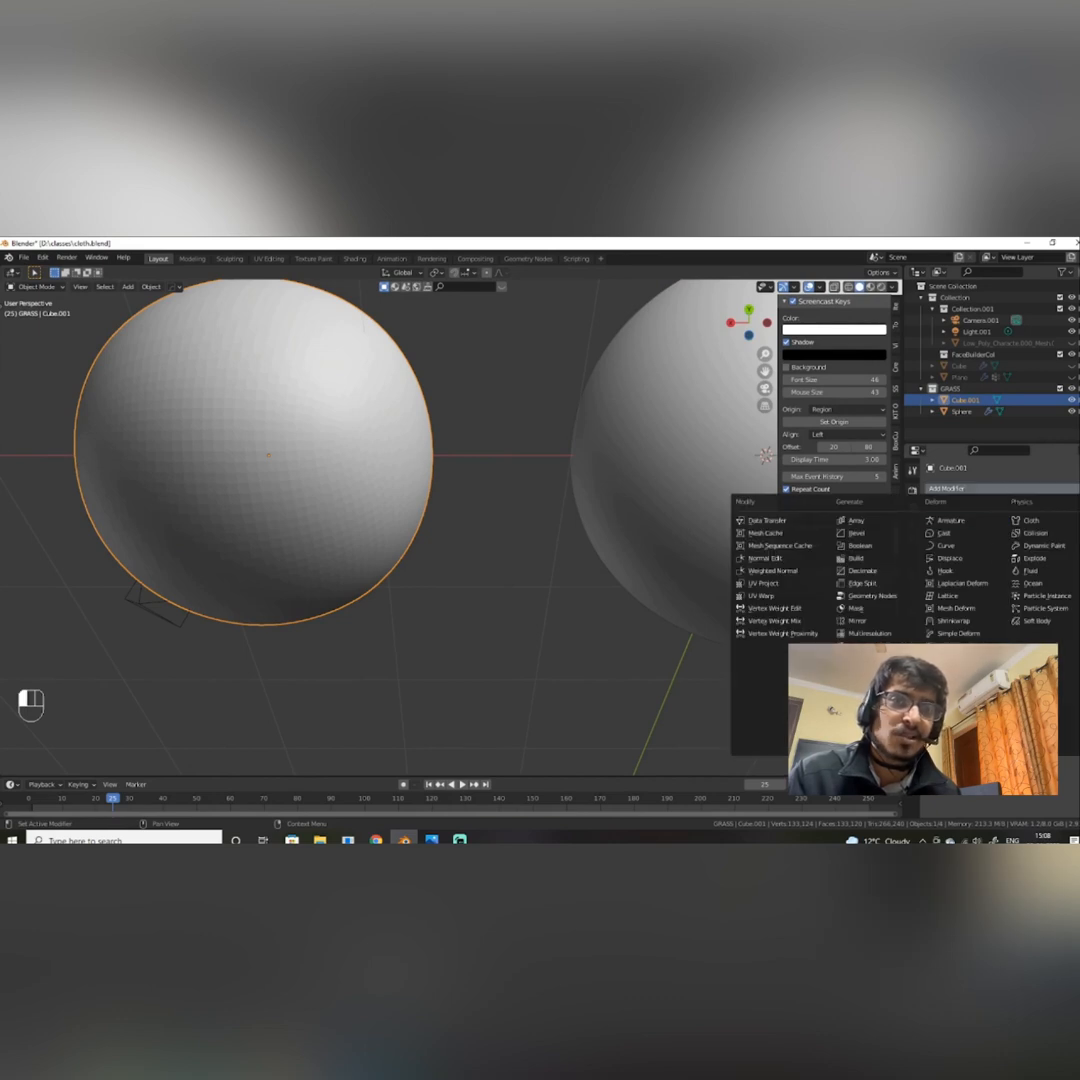
pyautogui.click(864, 696)
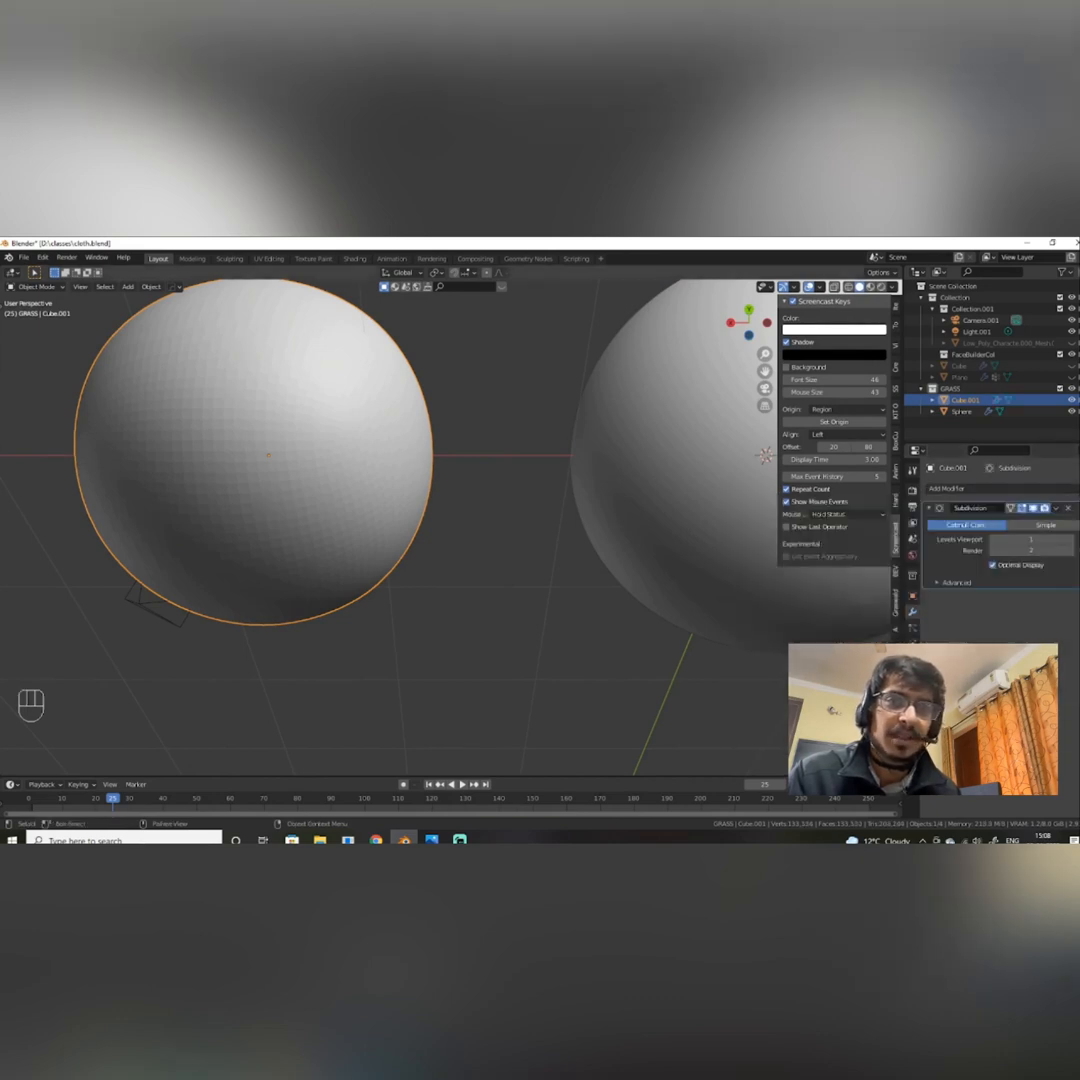
pyautogui.click(1071, 540)
pyautogui.click(1071, 540)
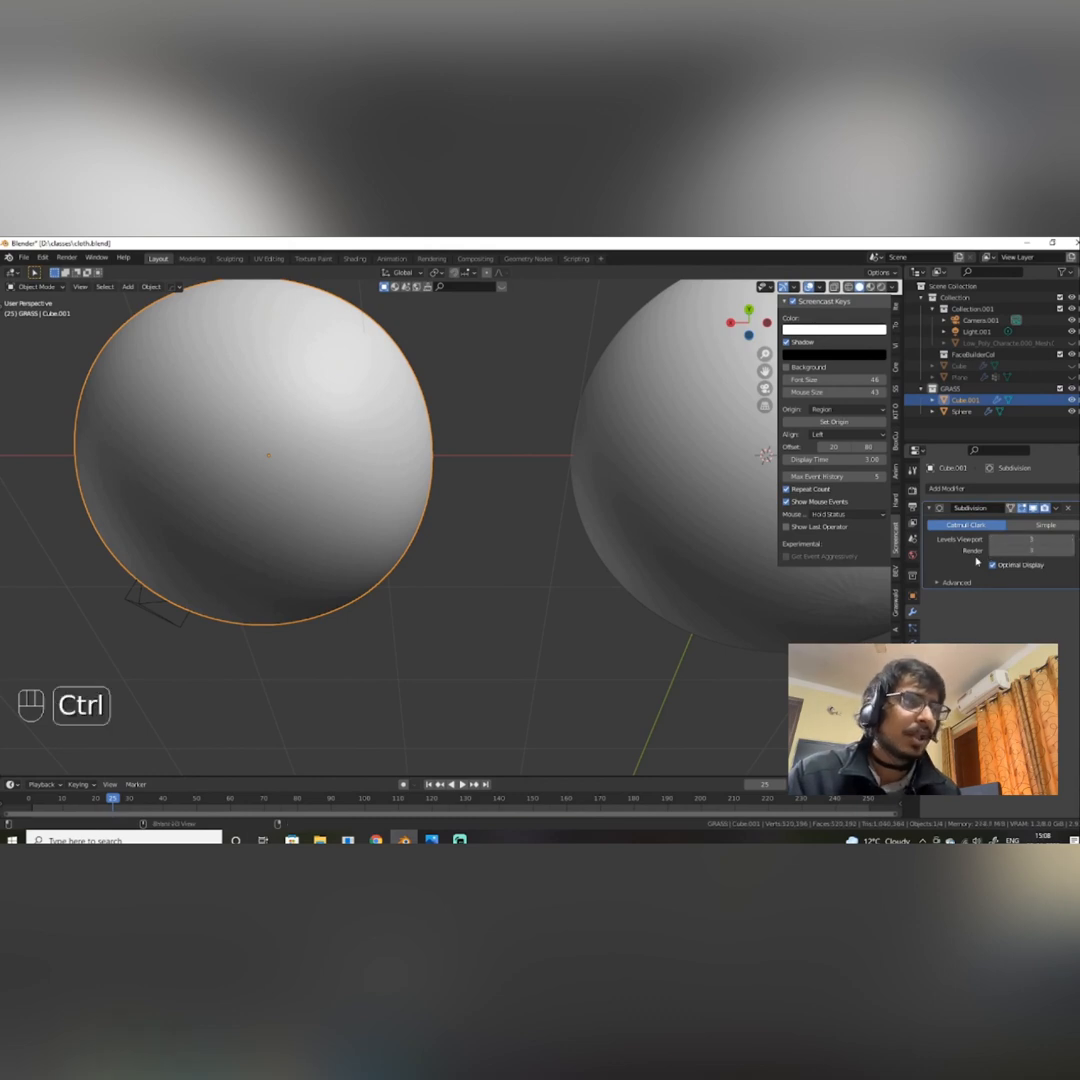
pyautogui.hotkey('ctrl', 'a')
# Select the UV sphere and inspect its smoothed upper surface beside the rounded cube.
pyautogui.keyDown('alt'); pyautogui.moveTo(386, 569); pyautogui.dragTo(509, 558); pyautogui.keyUp('alt')
pyautogui.click(579, 509)
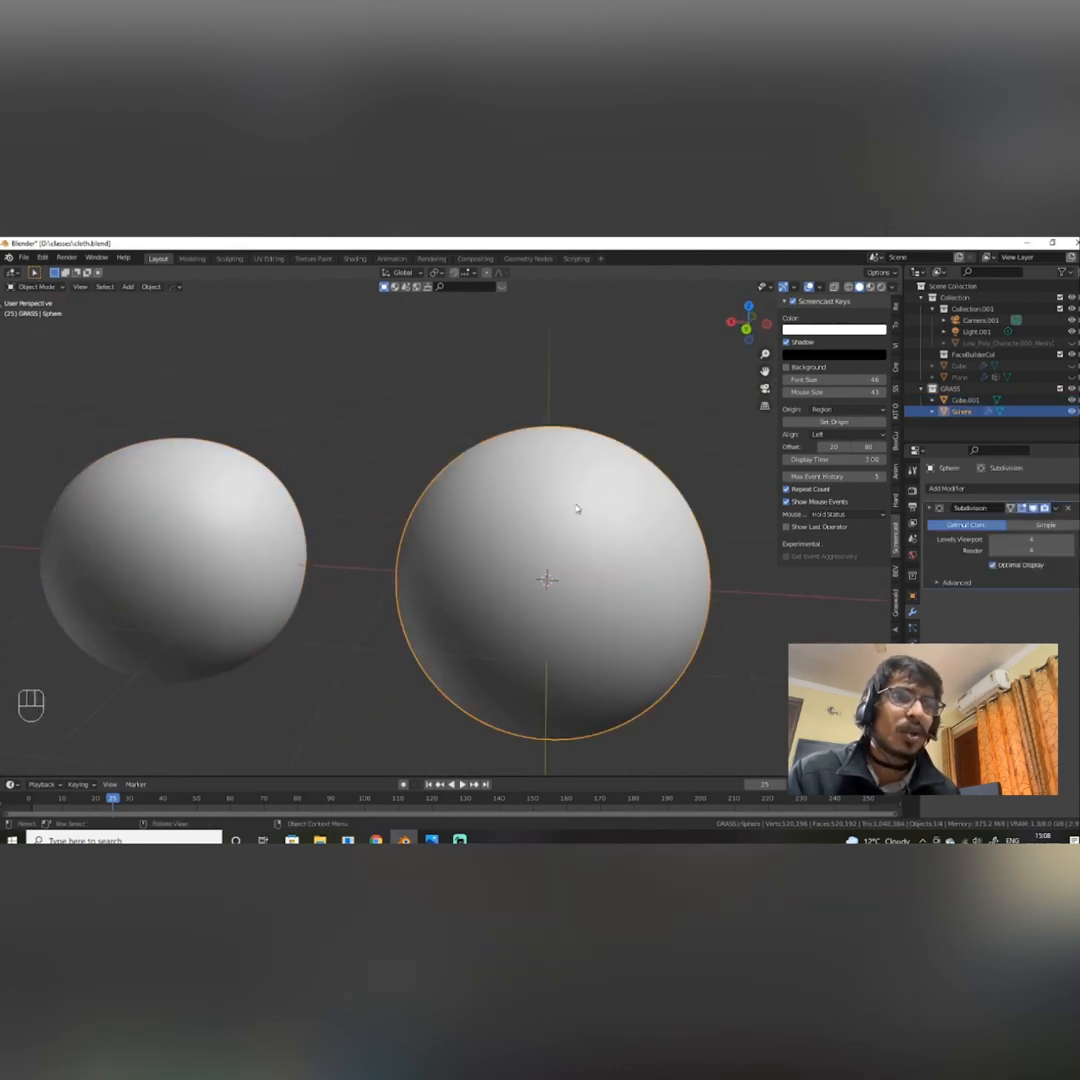
pyautogui.keyDown('alt'); pyautogui.moveTo(617, 540); pyautogui.dragTo(523, 617); pyautogui.keyUp('alt')
pyautogui.scroll(2, 612, 583)
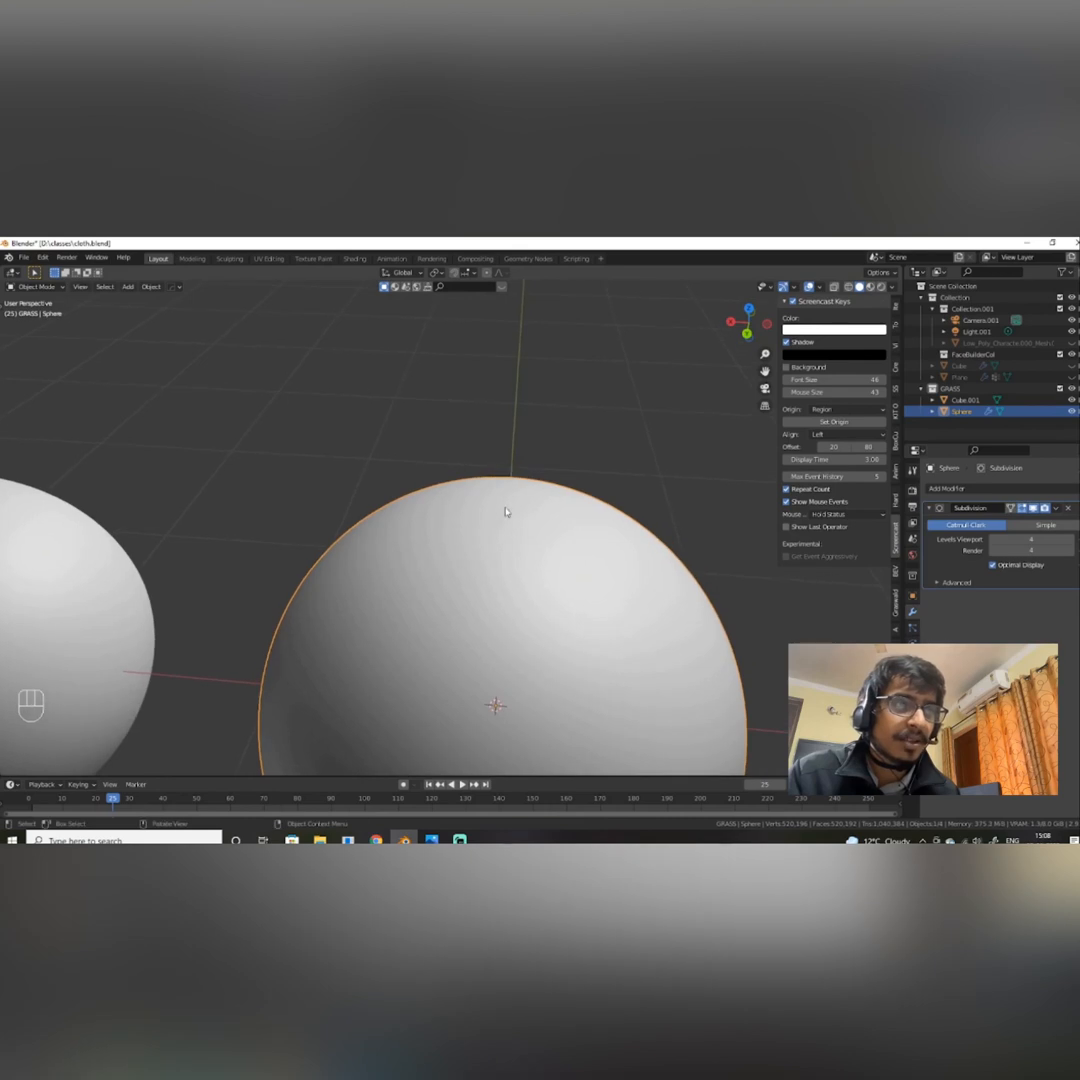
pyautogui.hotkey('ctrl', 'Tab')
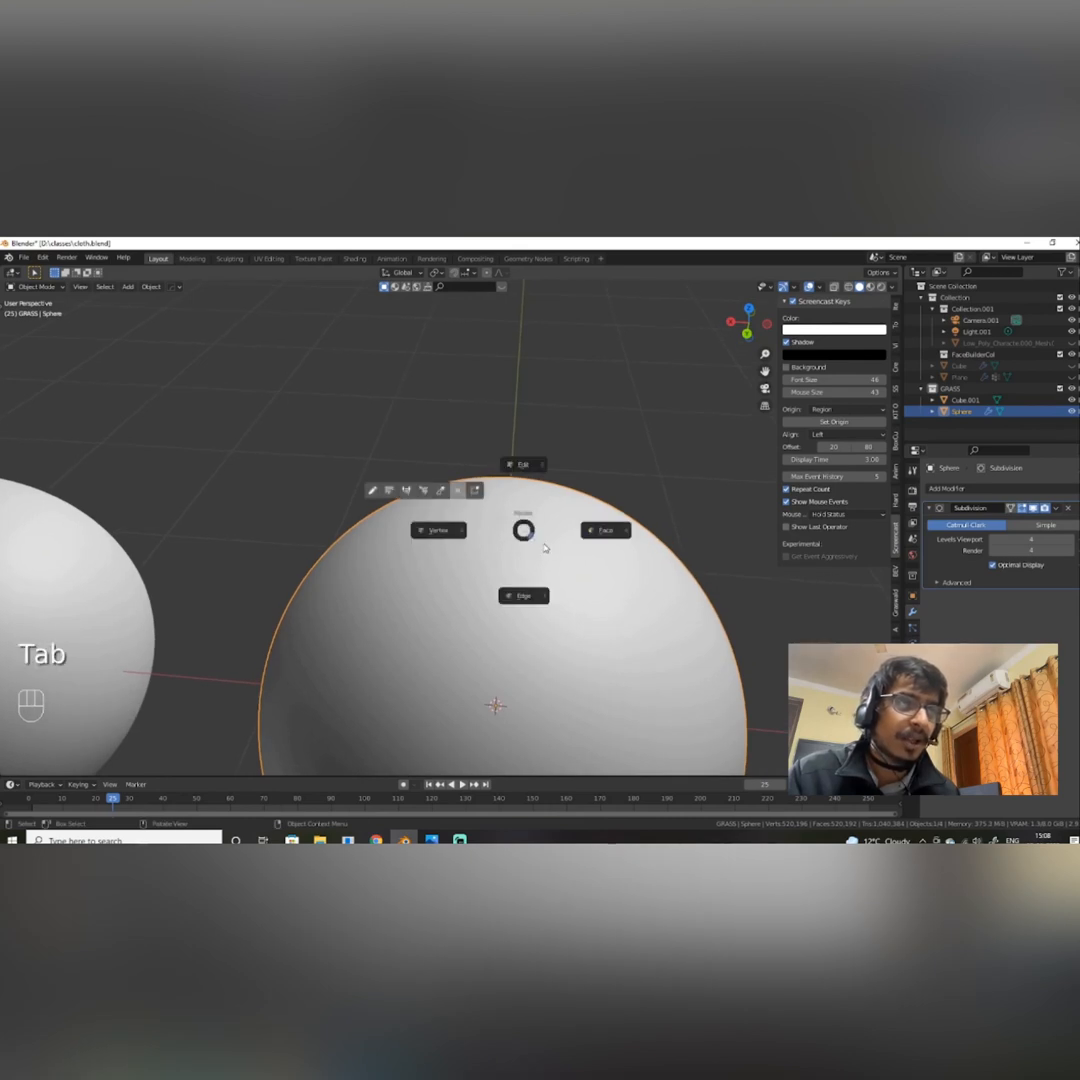
pyautogui.click(526, 465)
pyautogui.hotkey('ctrl', 'Tab')
pyautogui.click(572, 491)
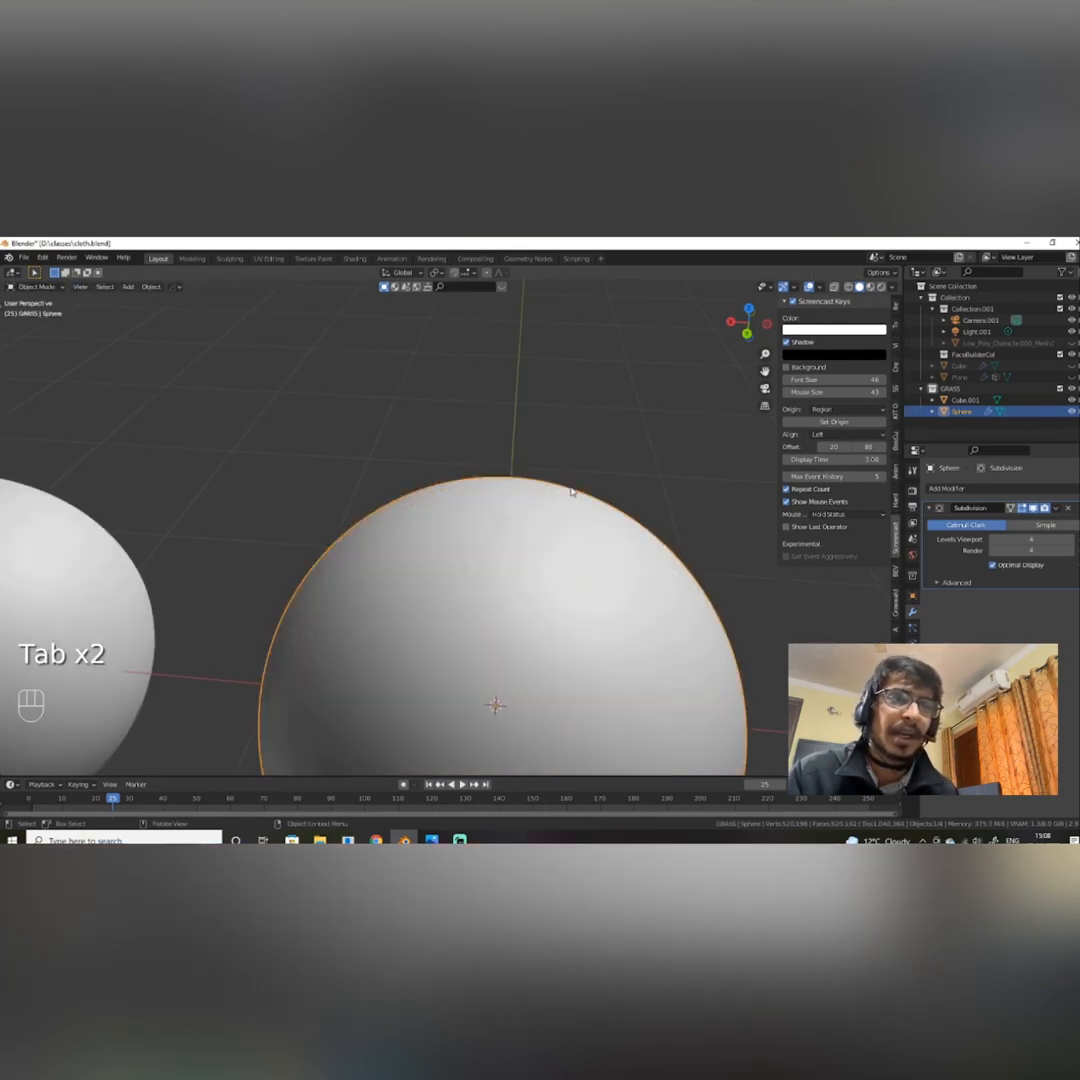
# Apply the Subdivision Surface modifier on the UV sphere.
pyautogui.scroll(-5, 566, 550)
pyautogui.keyDown('alt'); pyautogui.moveTo(586, 552); pyautogui.dragTo(593, 540); pyautogui.keyUp('alt')
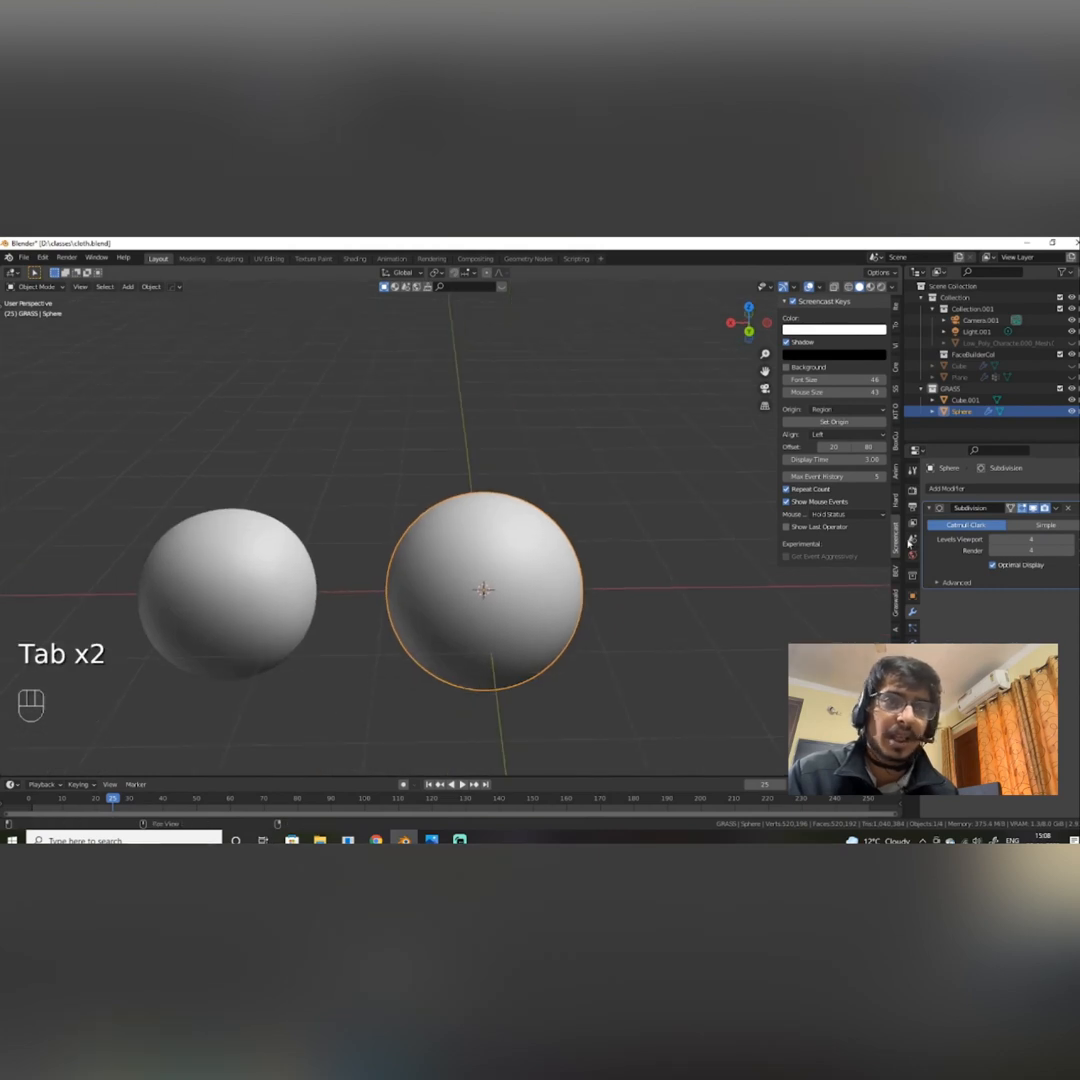
pyautogui.hotkey('ctrl', 'a')
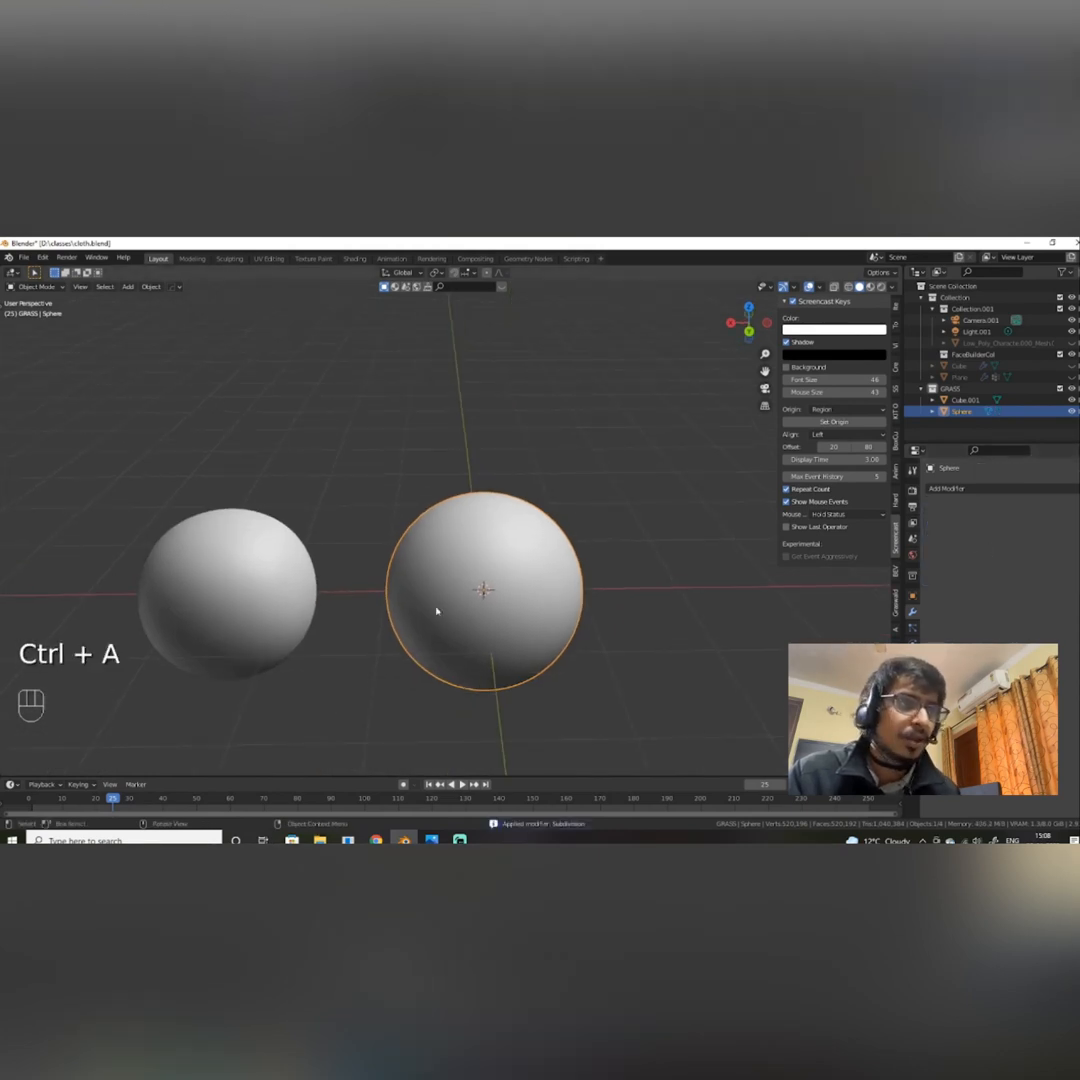
# Examine the sphere's applied dense mesh in Edit Mode, especially the topology around its top pole.
pyautogui.press('Tab')
pyautogui.click(507, 539)
pyautogui.scroll(8, 507, 539)
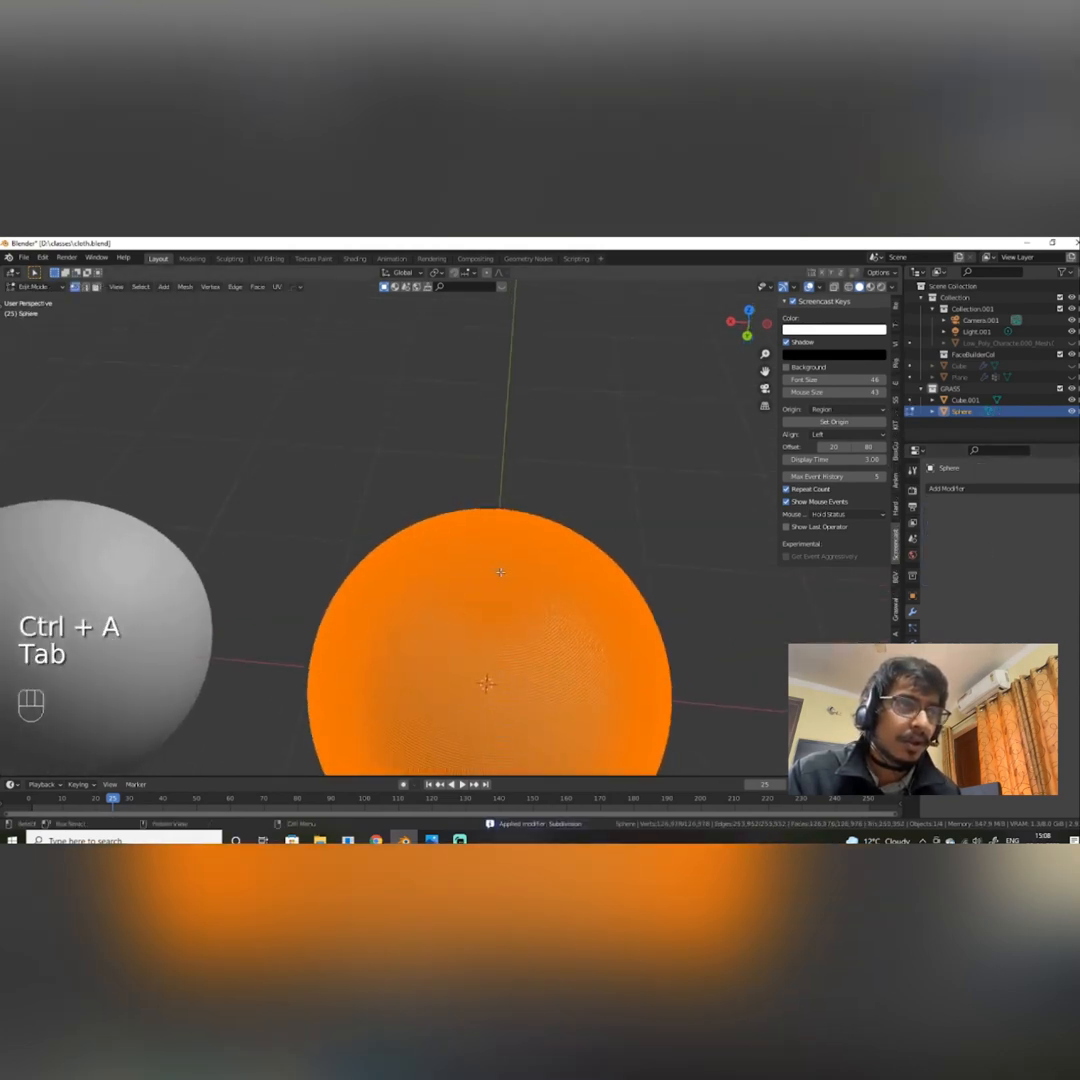
pyautogui.scroll(3, 502, 549)
pyautogui.keyDown('alt'); pyautogui.keyDown('shift'); pyautogui.moveTo(506, 712); pyautogui.dragTo(413, 684, button='middle'); pyautogui.keyUp('shift'); pyautogui.keyUp('alt')
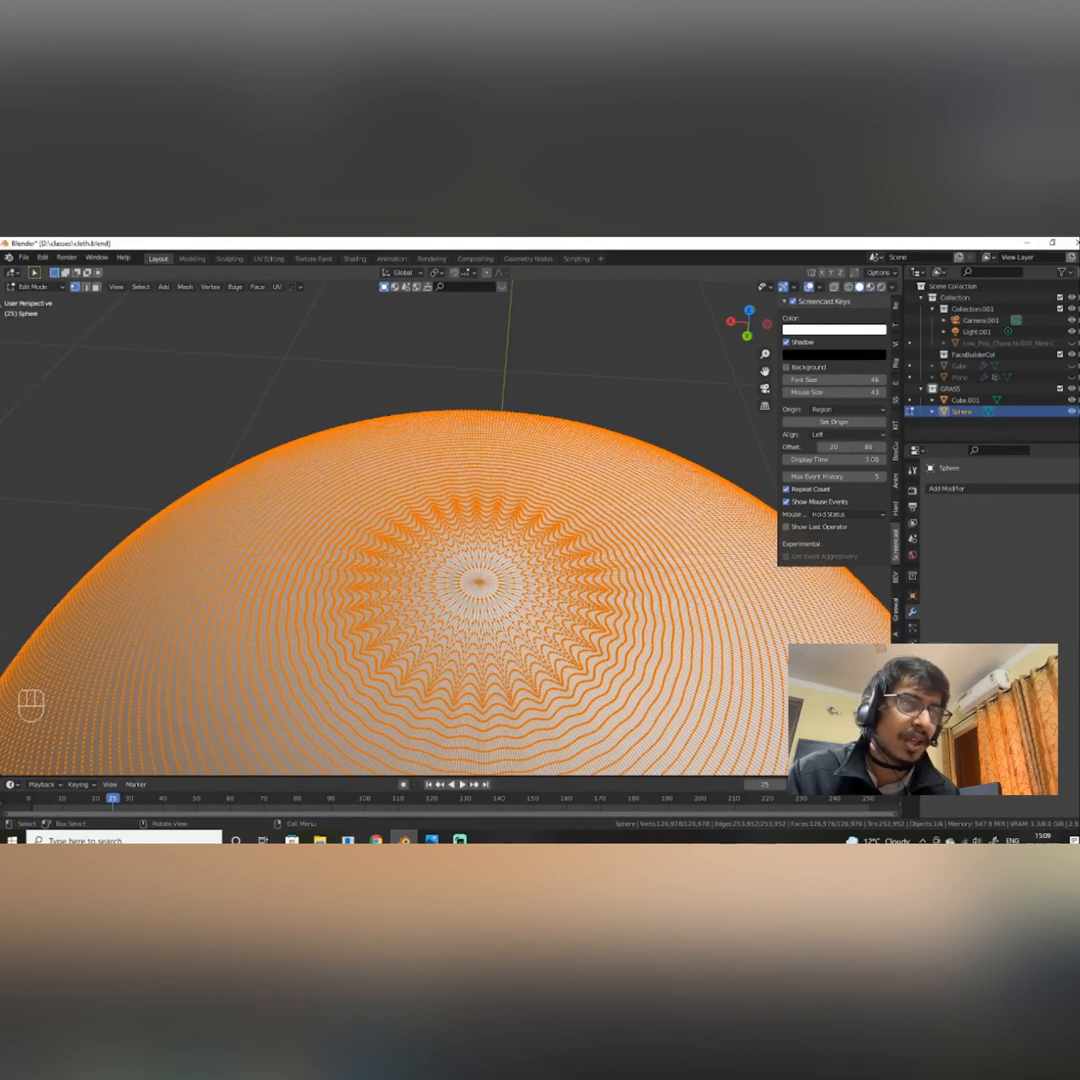
pyautogui.scroll(4, 502, 632)
pyautogui.scroll(-2, 502, 632)
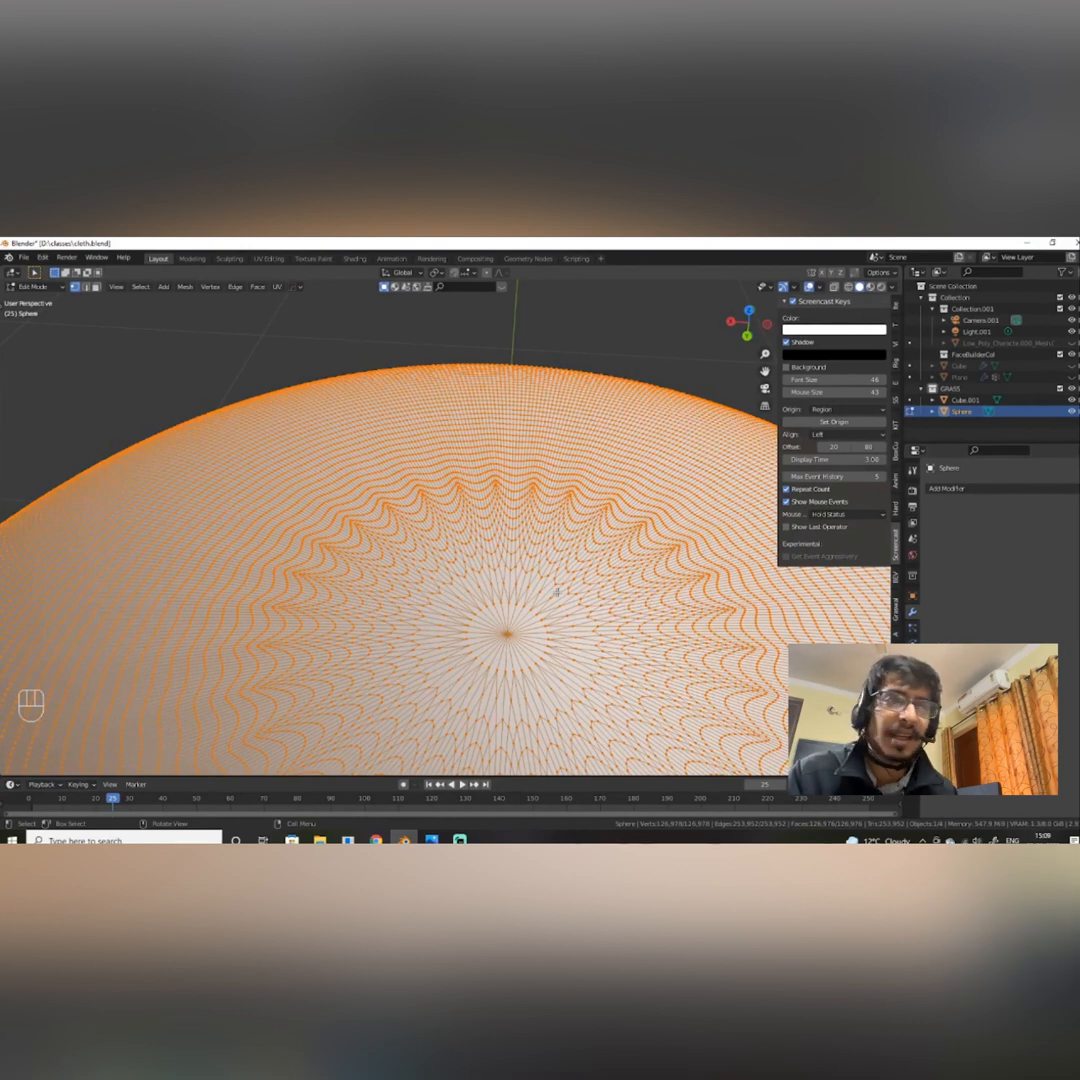
pyautogui.scroll(-6, 557, 592)
pyautogui.scroll(5, 557, 592)
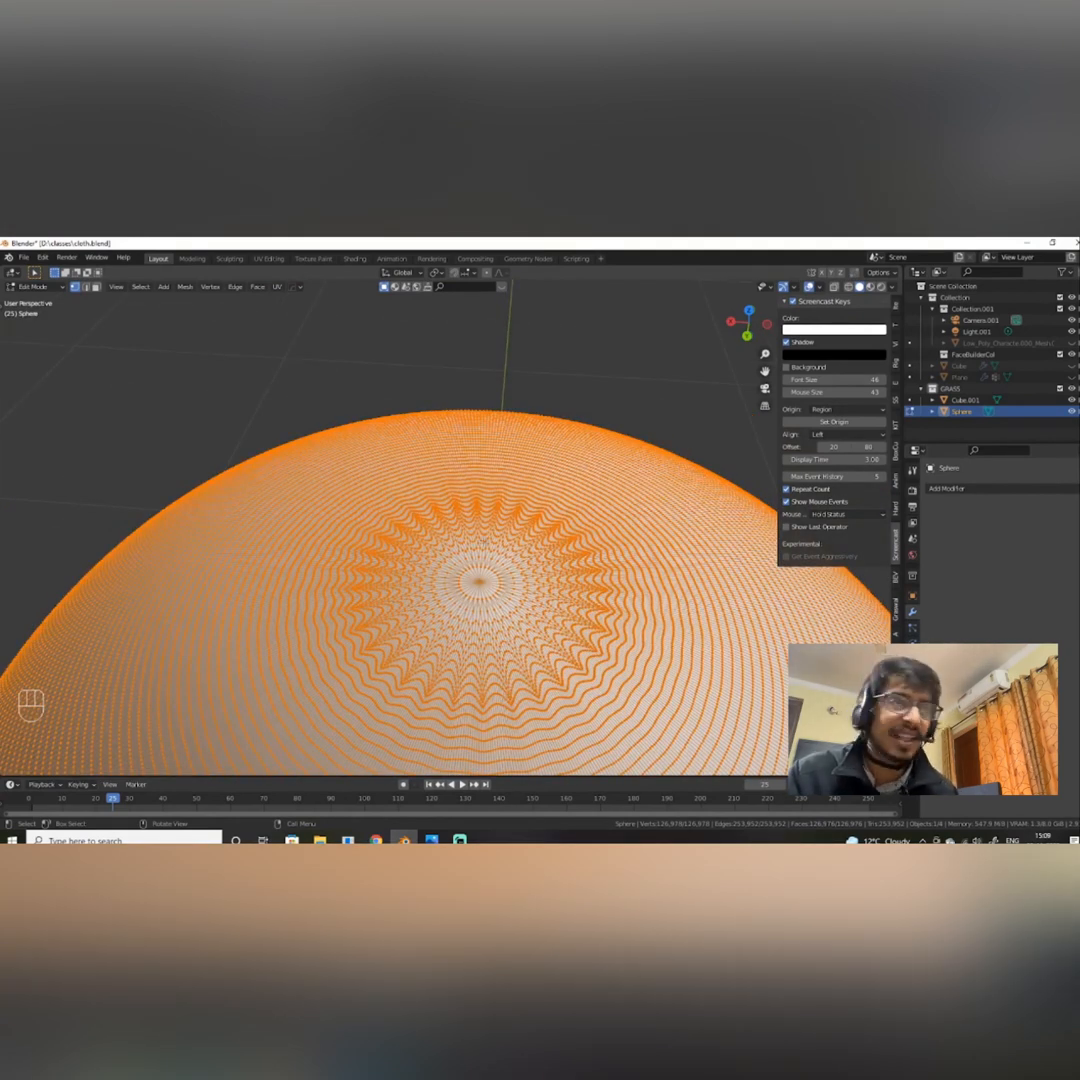
pyautogui.scroll(-4, 484, 542)
pyautogui.keyDown('alt'); pyautogui.moveTo(458, 547); pyautogui.dragTo(507, 531); pyautogui.keyUp('alt')
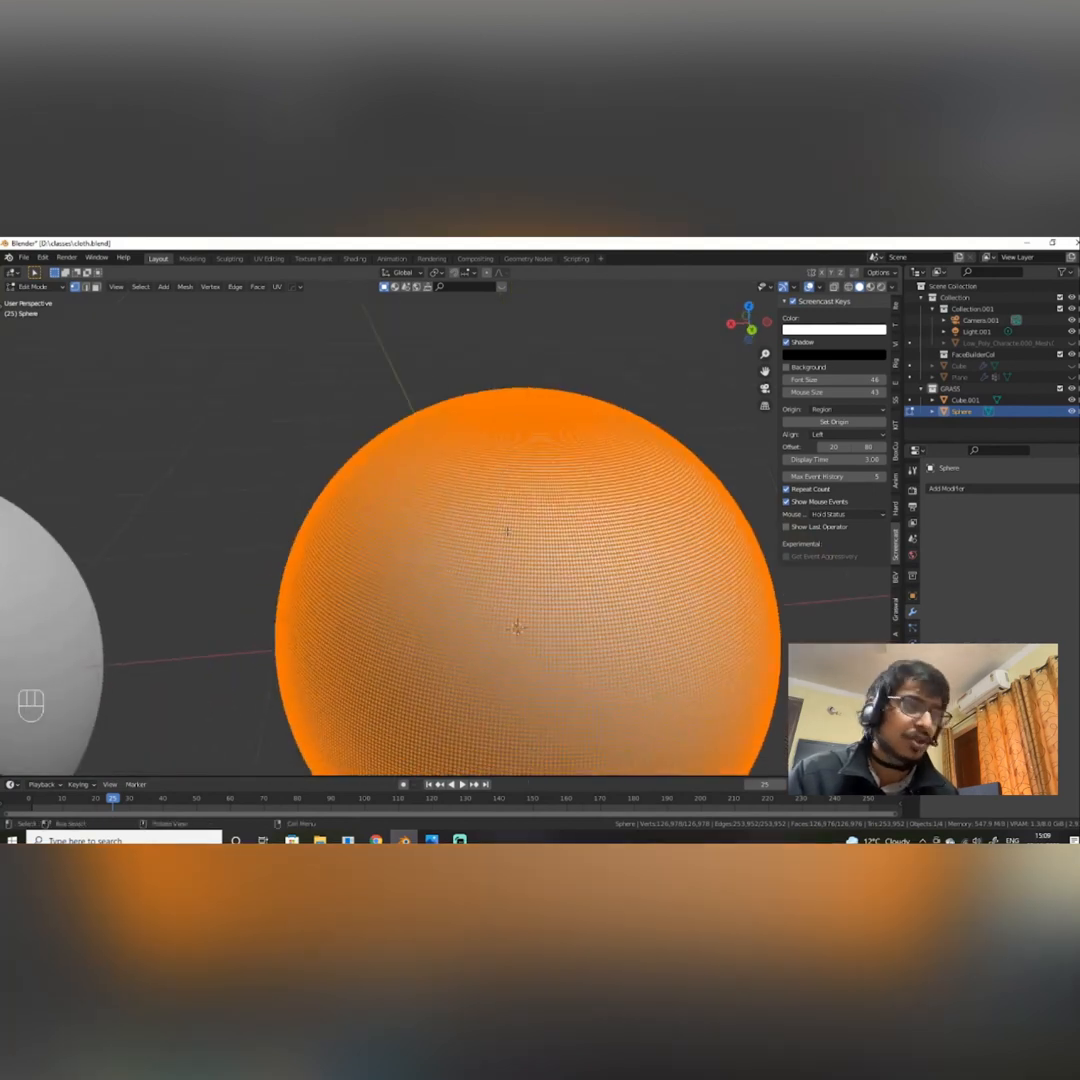
# Try switching the sphere into Sculpt Mode and back to Object Mode twice.
pyautogui.hotkey('ctrl', 'Tab')
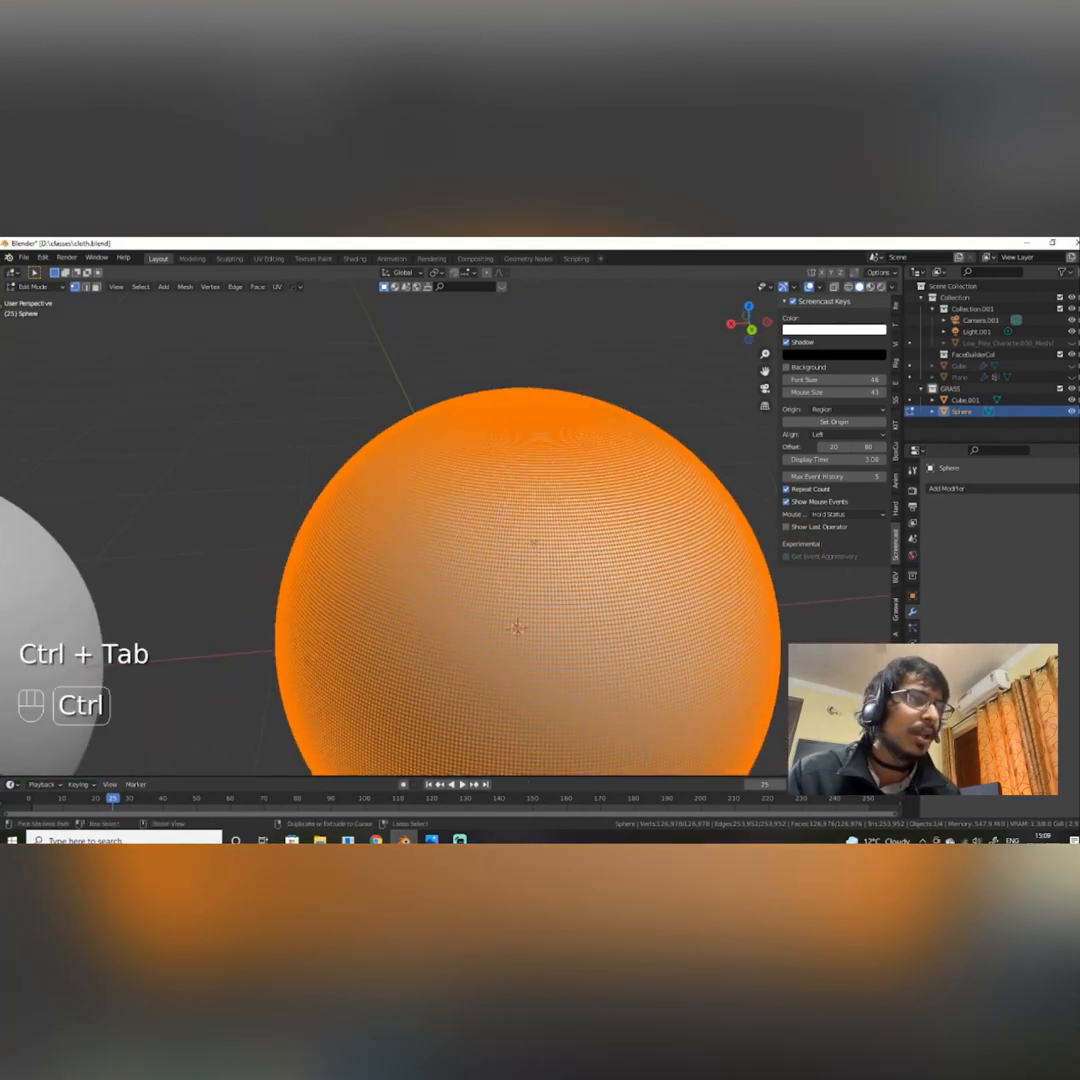
pyautogui.click(40, 286)
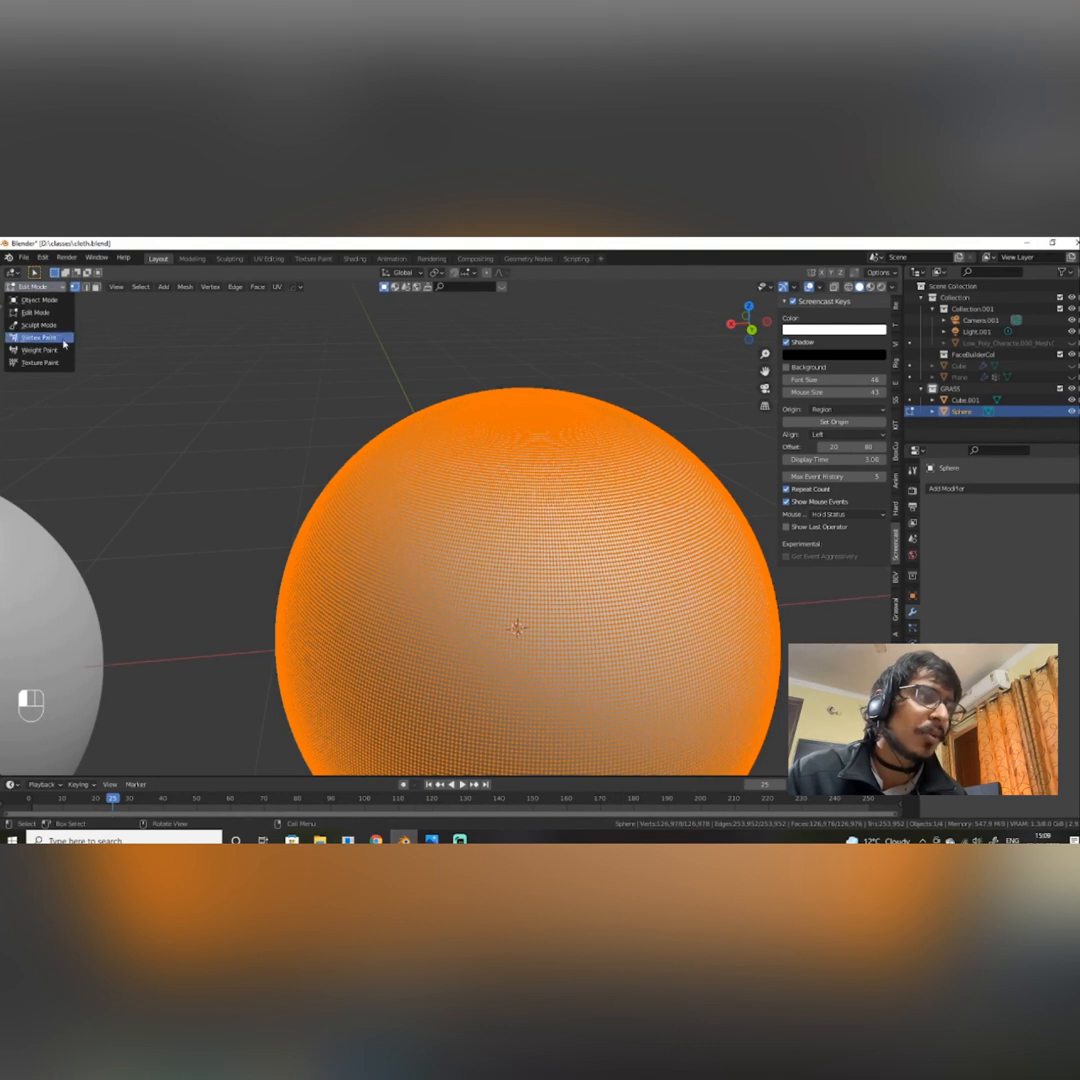
pyautogui.click(42, 287)
pyautogui.click(42, 287)
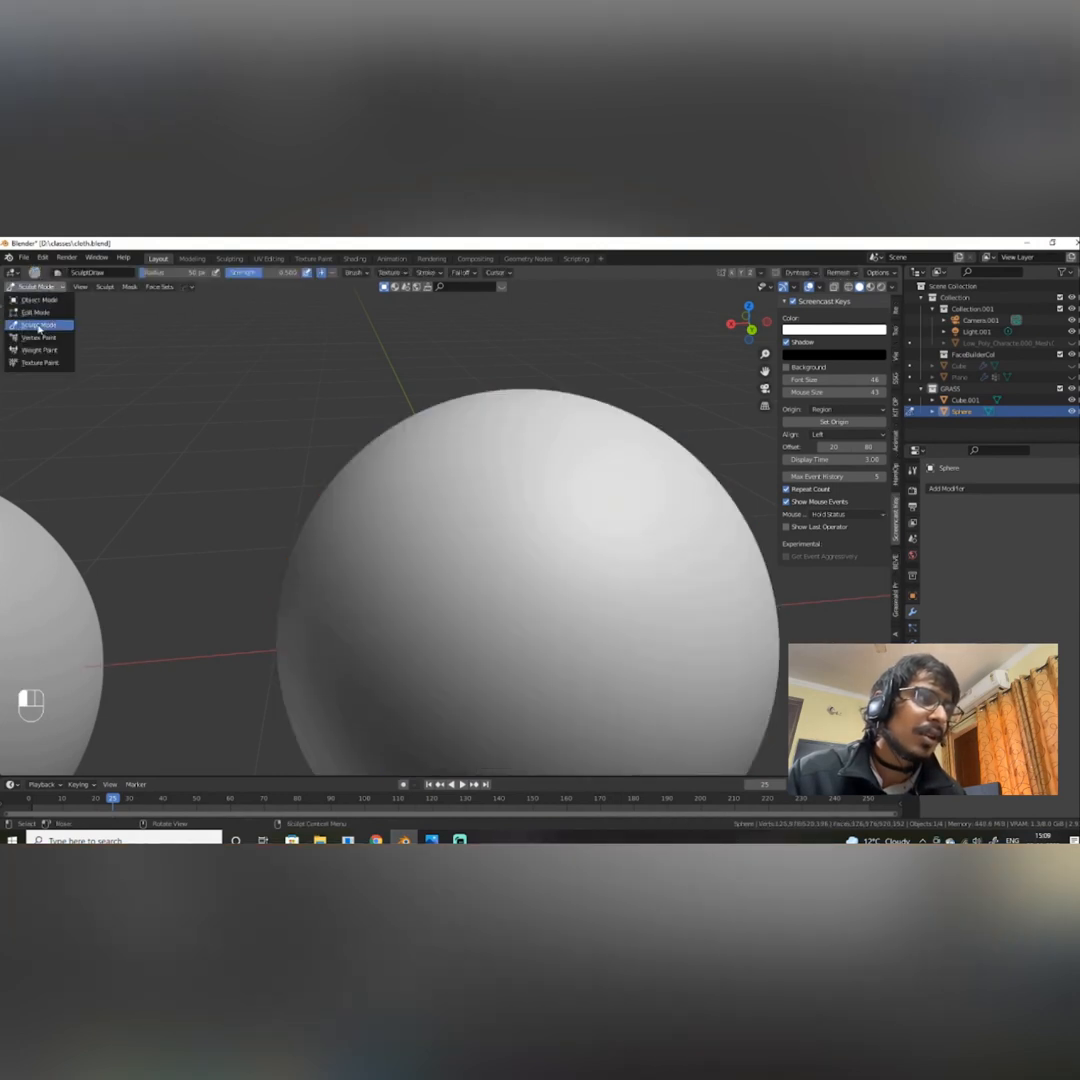
pyautogui.click(36, 298)
pyautogui.click(44, 287)
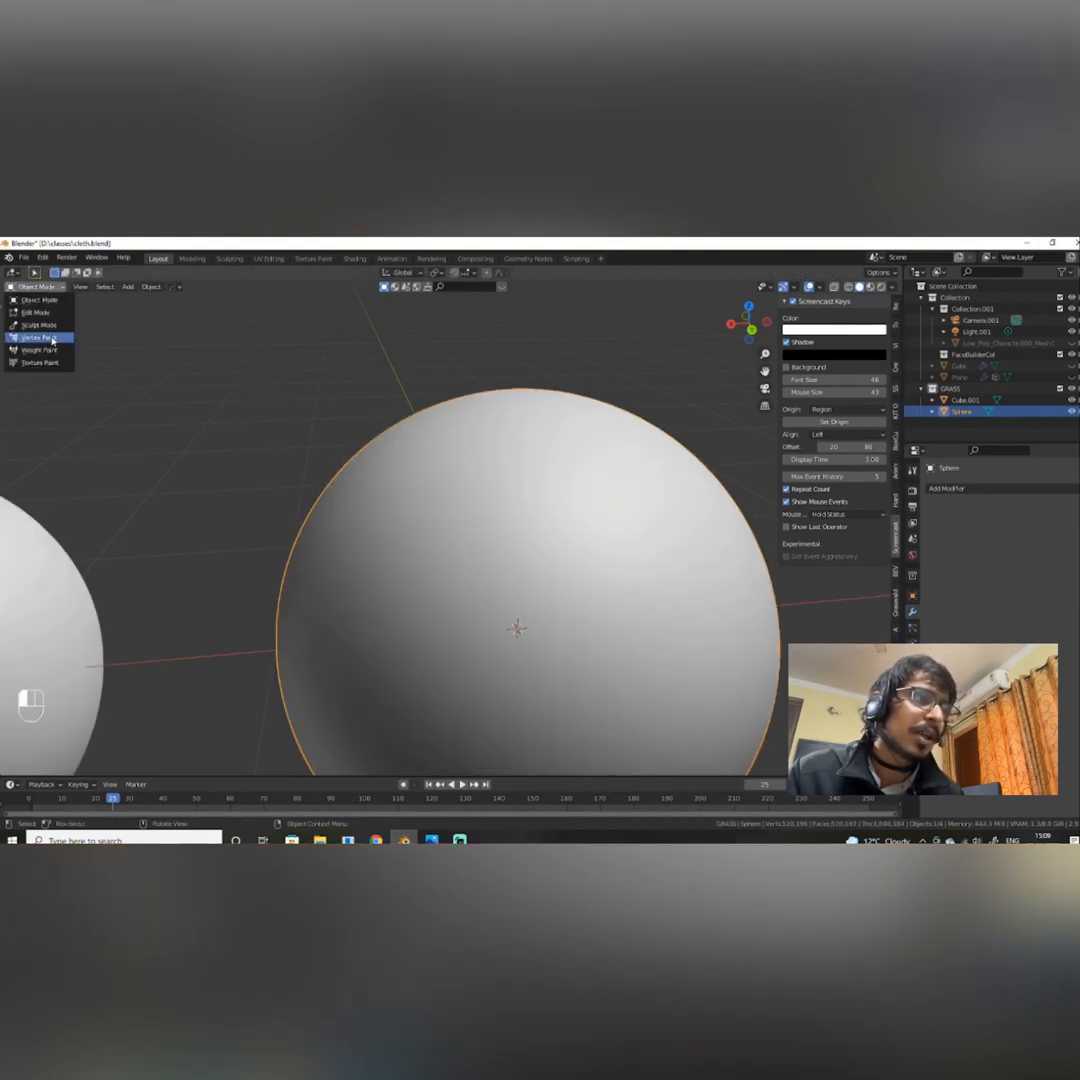
pyautogui.click(38, 325)
pyautogui.click(44, 287)
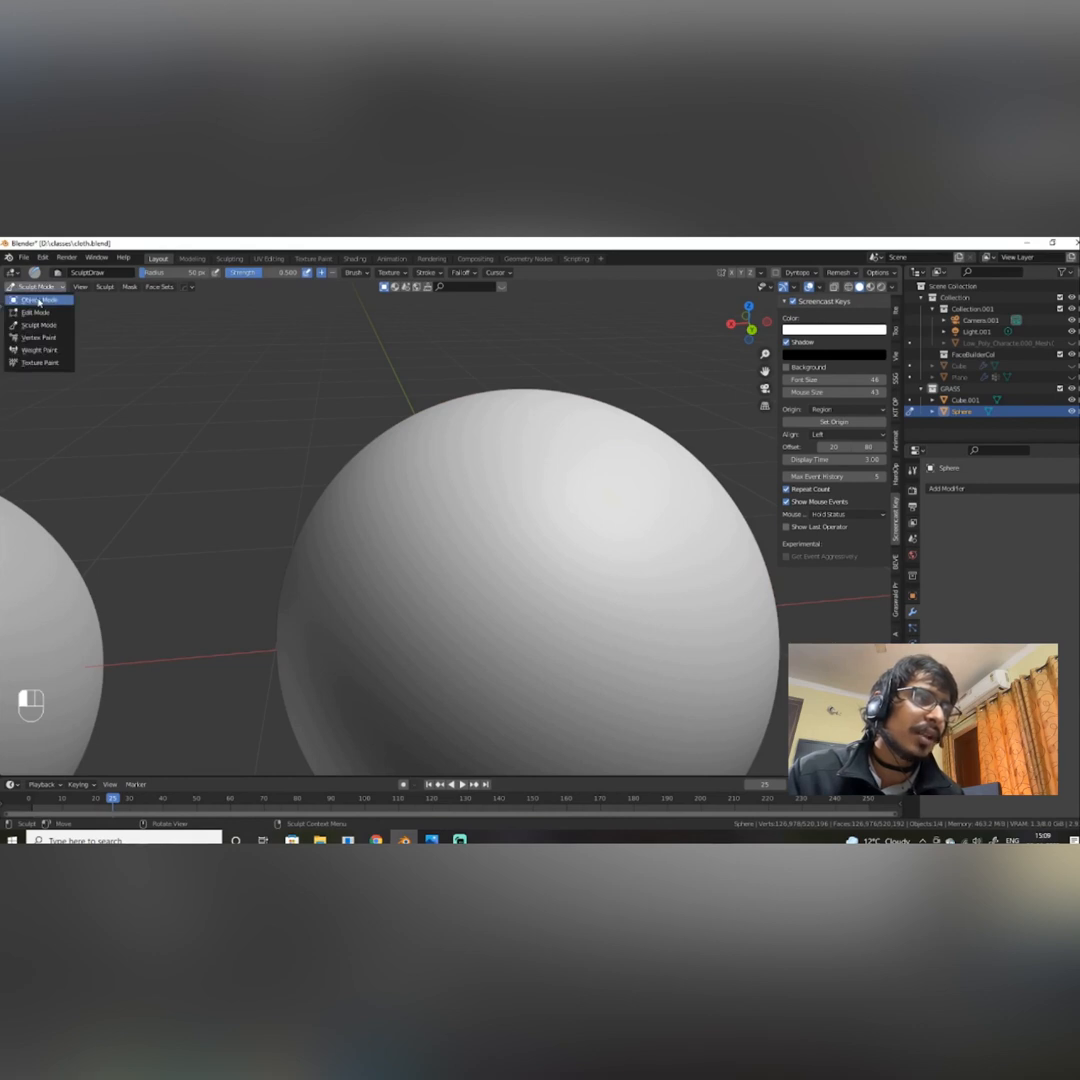
pyautogui.click(38, 300)
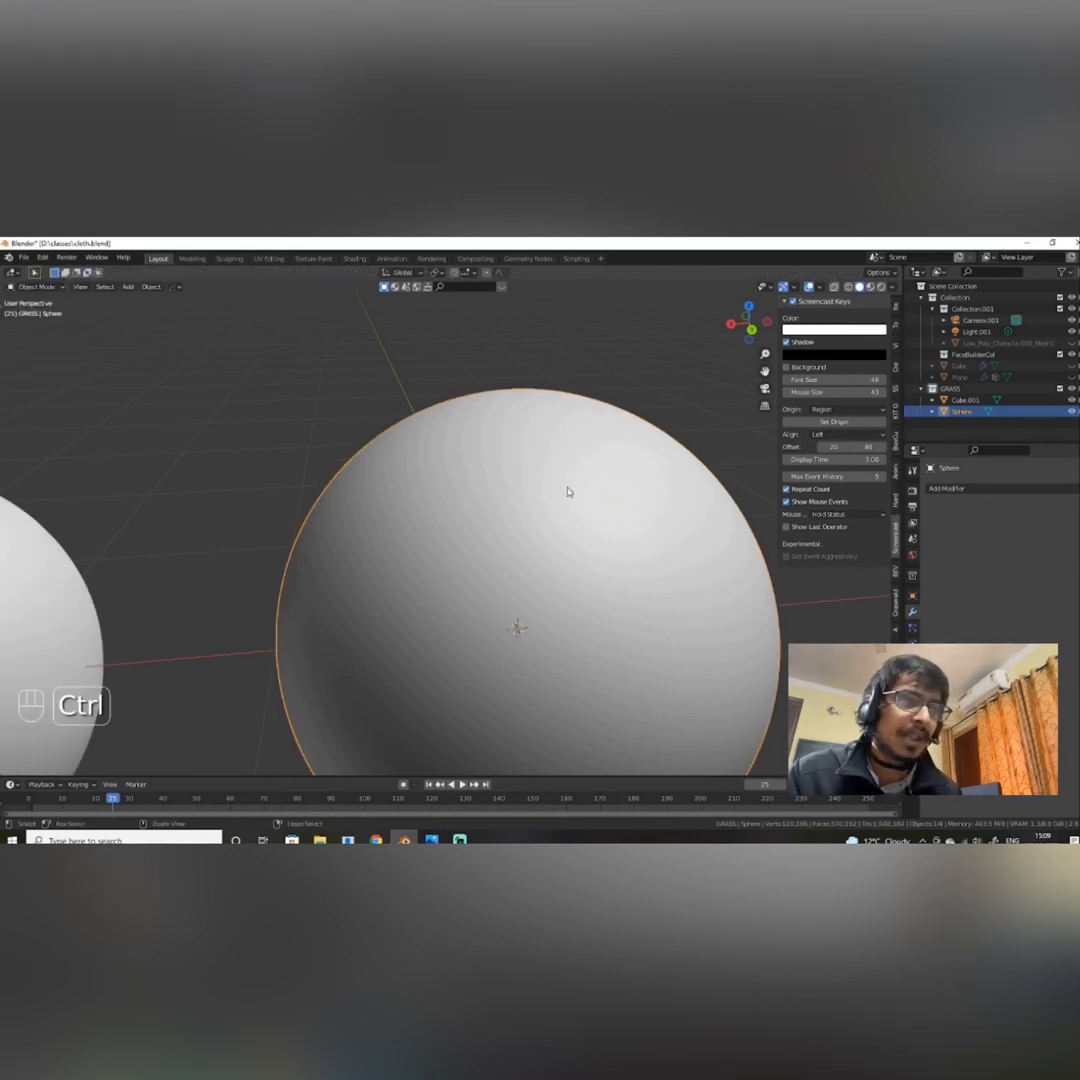
# Put the UV sphere in Sculpt Mode and hide the viewport sidebar.
pyautogui.hotkey('ctrl', 'Tab')
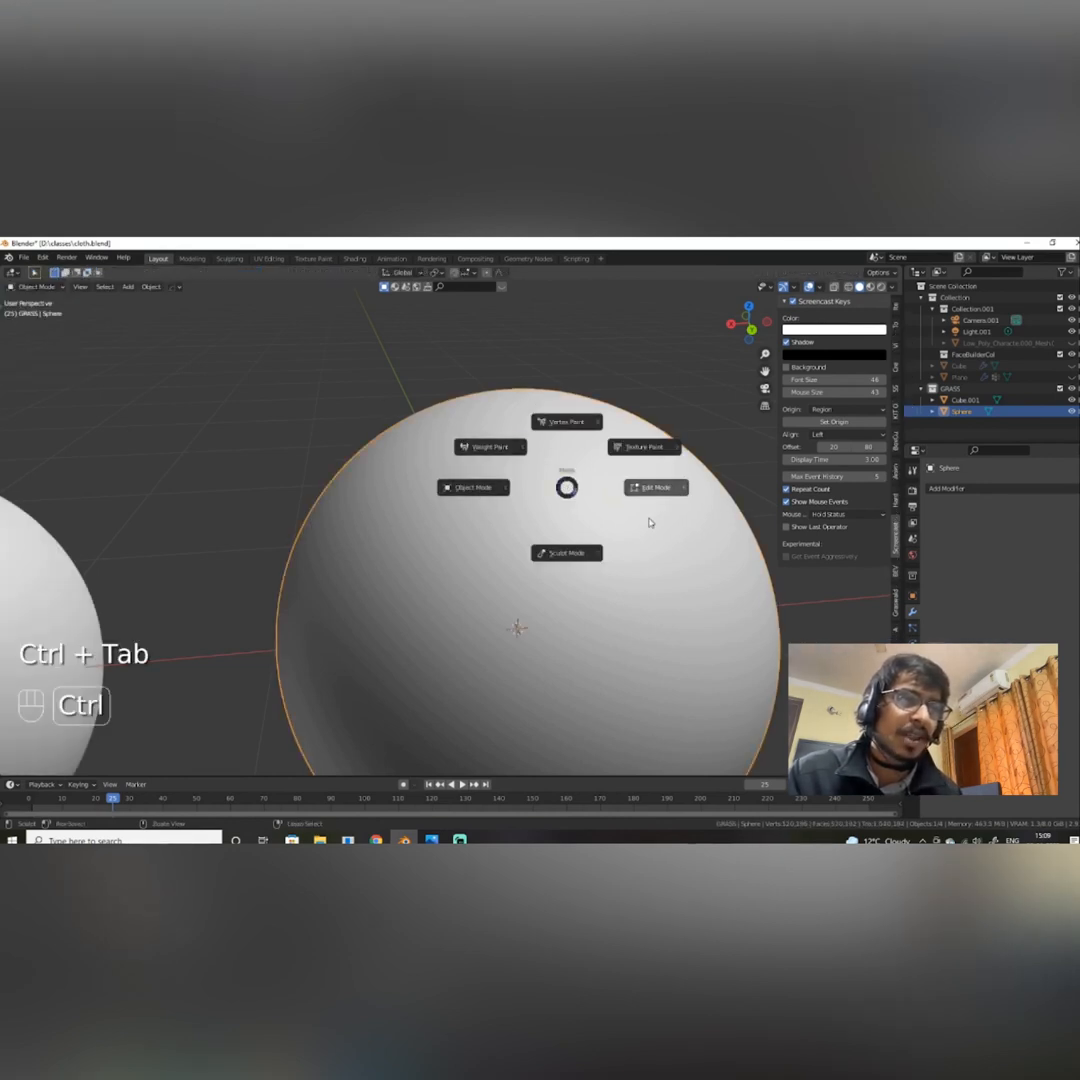
pyautogui.click(570, 552)
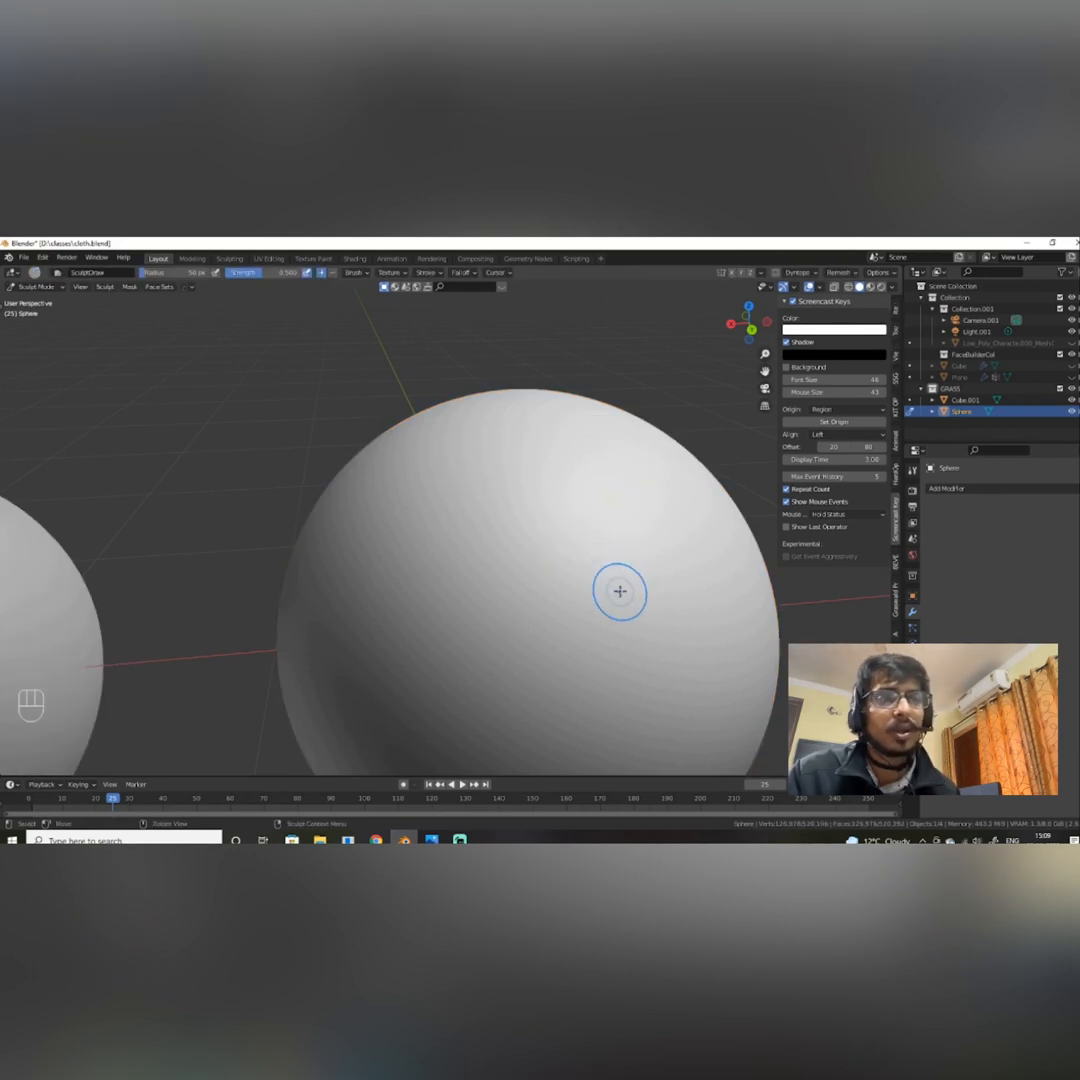
pyautogui.press('alt')
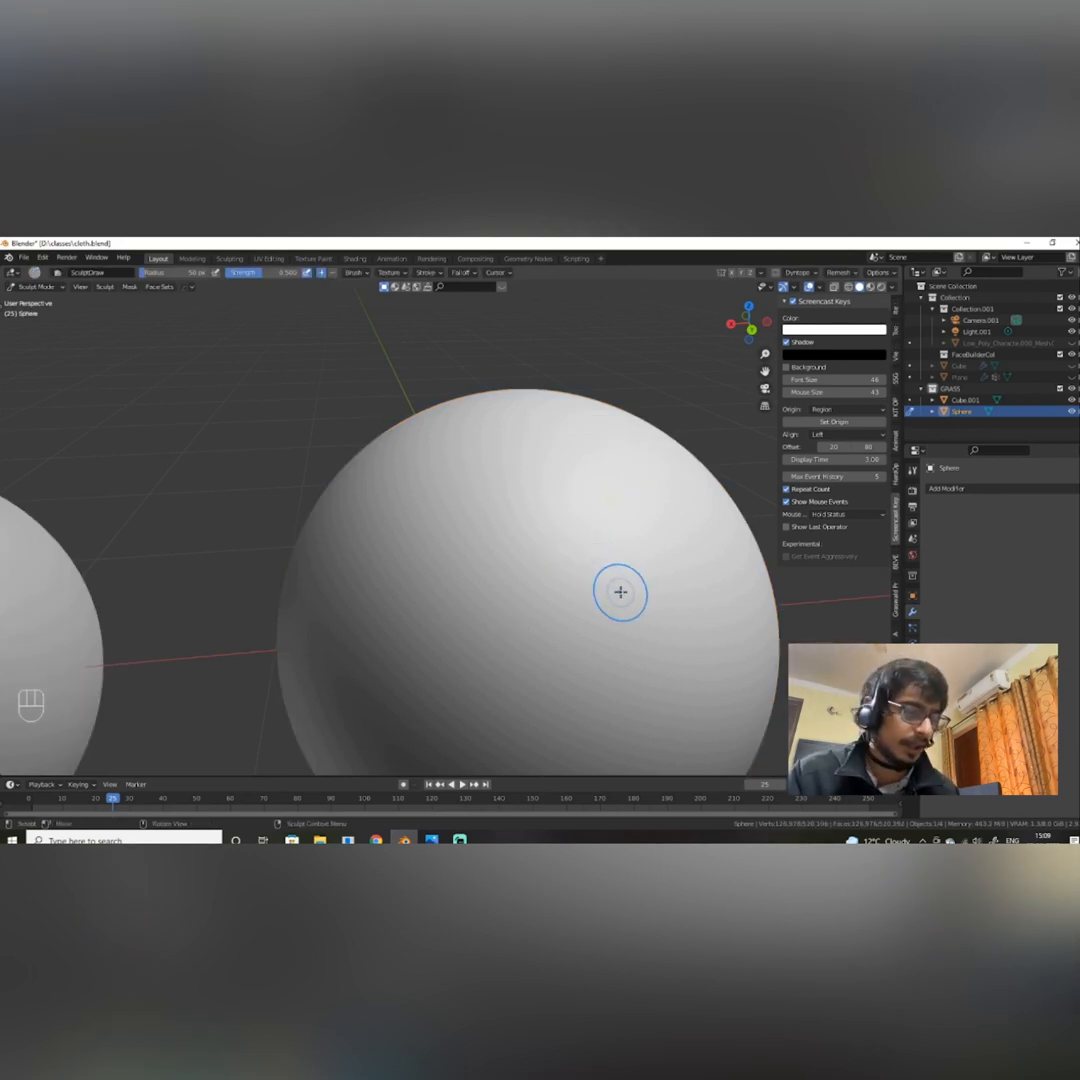
pyautogui.press('n')
pyautogui.press('n')
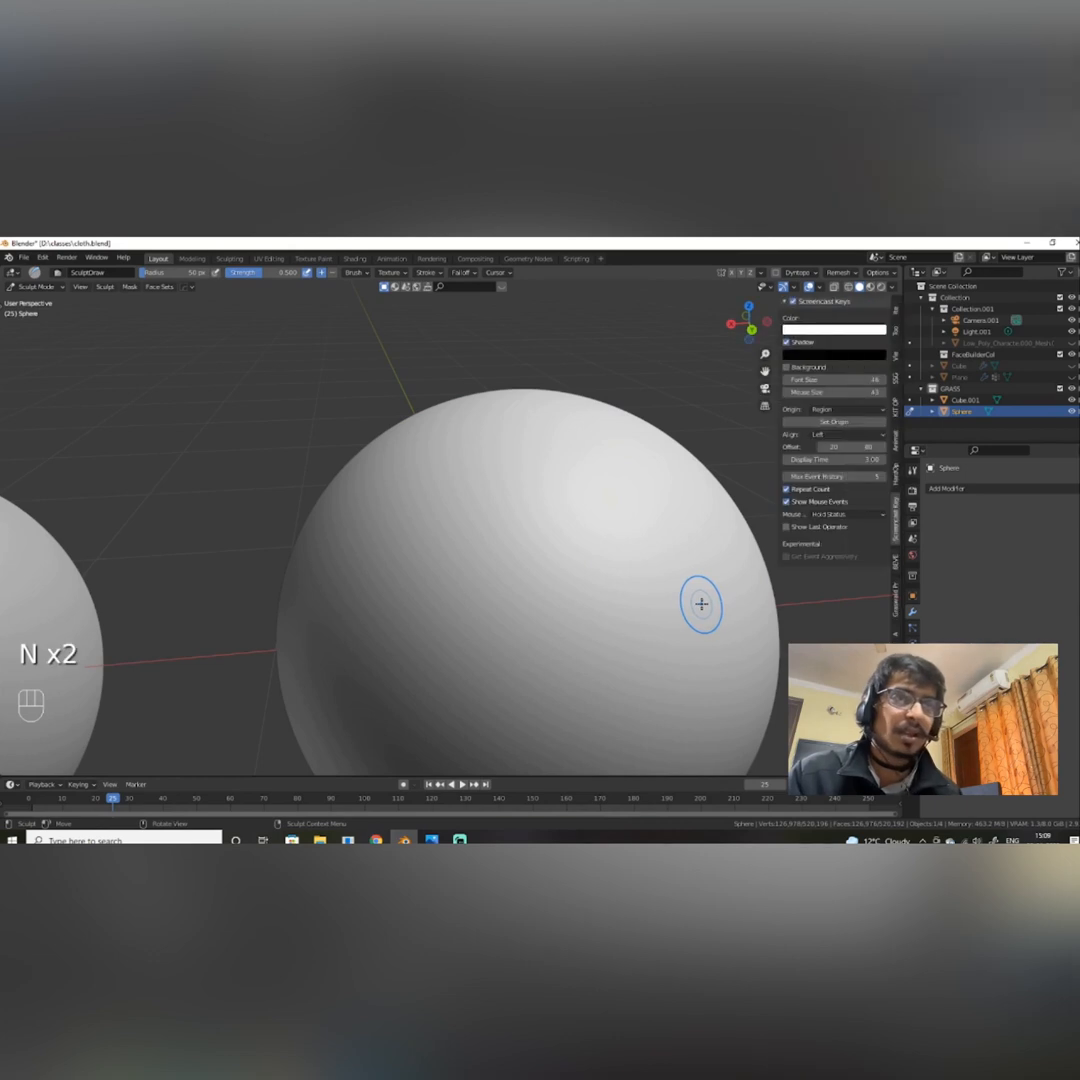
pyautogui.press('n')
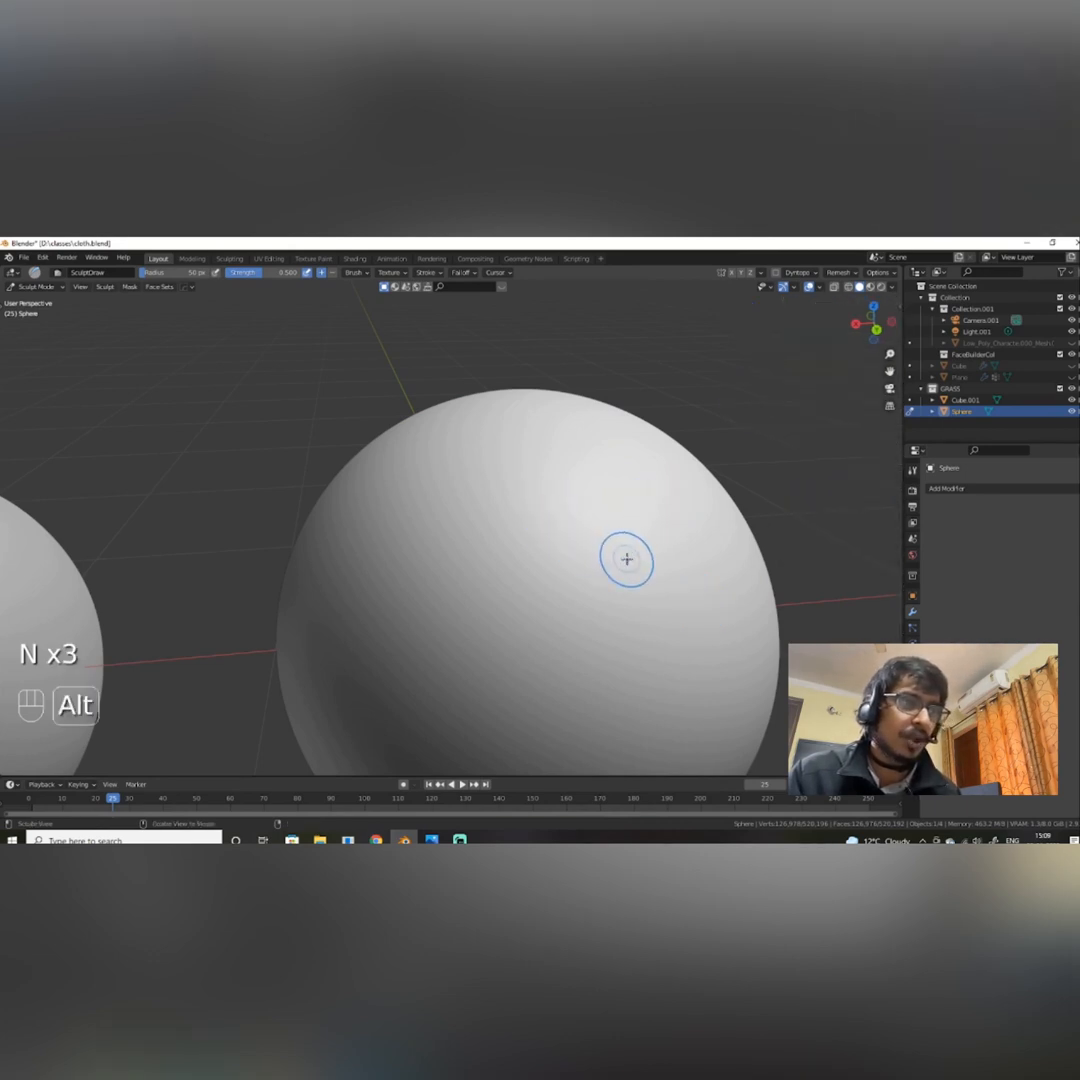
pyautogui.keyDown('alt'); pyautogui.moveTo(627, 559); pyautogui.dragTo(564, 515); pyautogui.keyUp('alt')
pyautogui.scroll(-4, 592, 480)
pyautogui.scroll(3, 637, 514)
pyautogui.scroll(-3, 641, 506)
pyautogui.scroll(4, 641, 525)
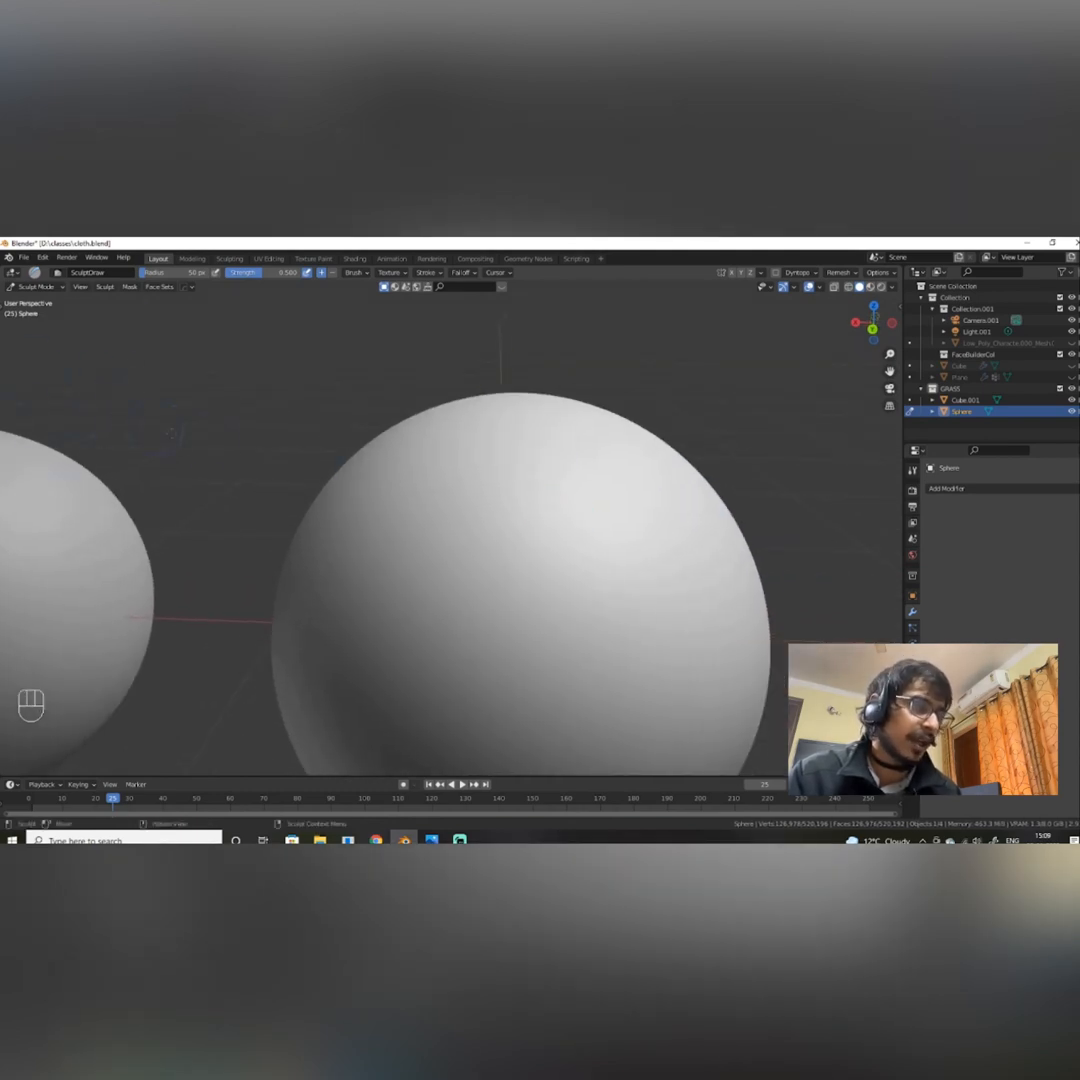
# Show the sculpt brush toolbar in the viewport and keep the sidebar hidden.
pyautogui.press('t')
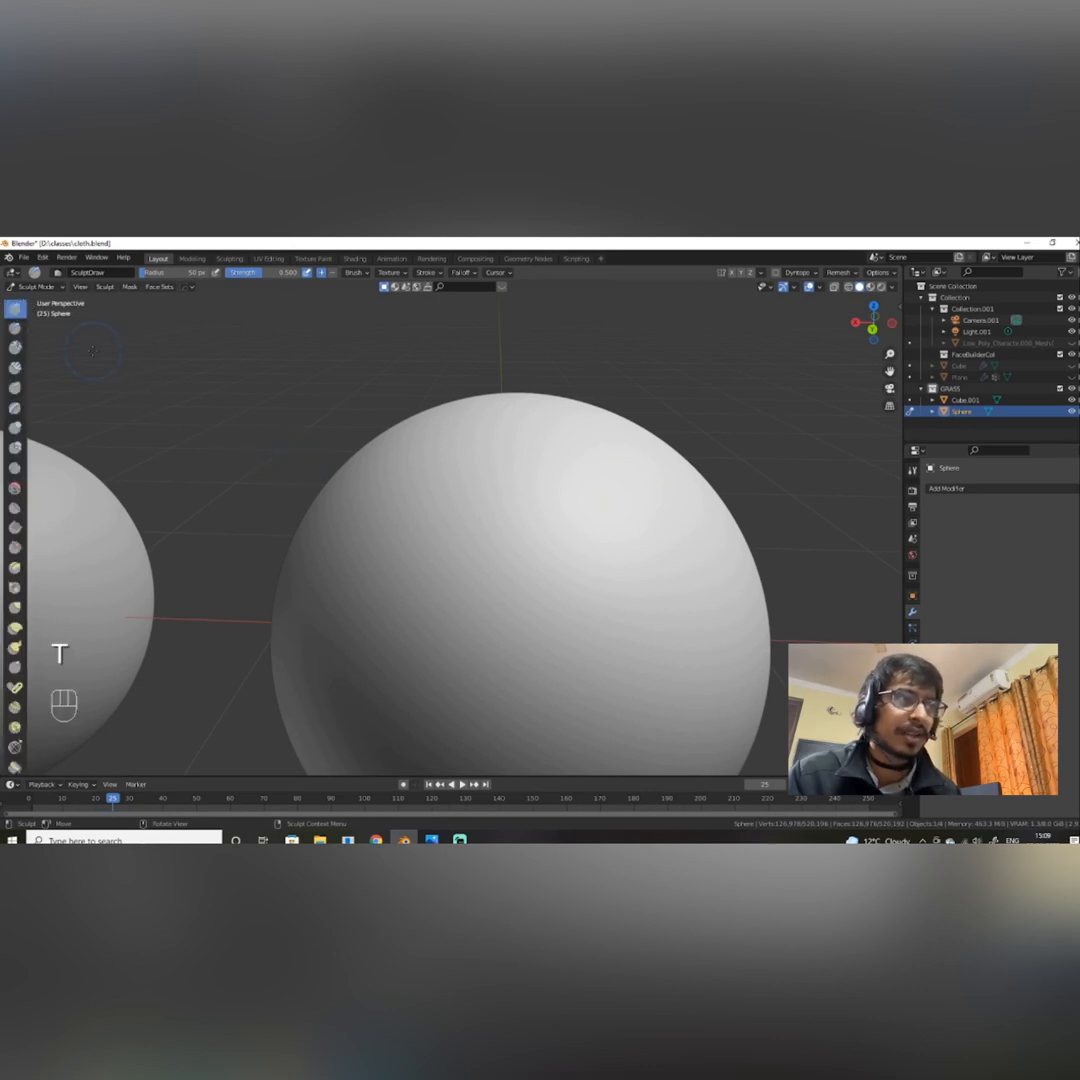
pyautogui.press('t')
pyautogui.press('t')
pyautogui.press('t')
pyautogui.press('t')
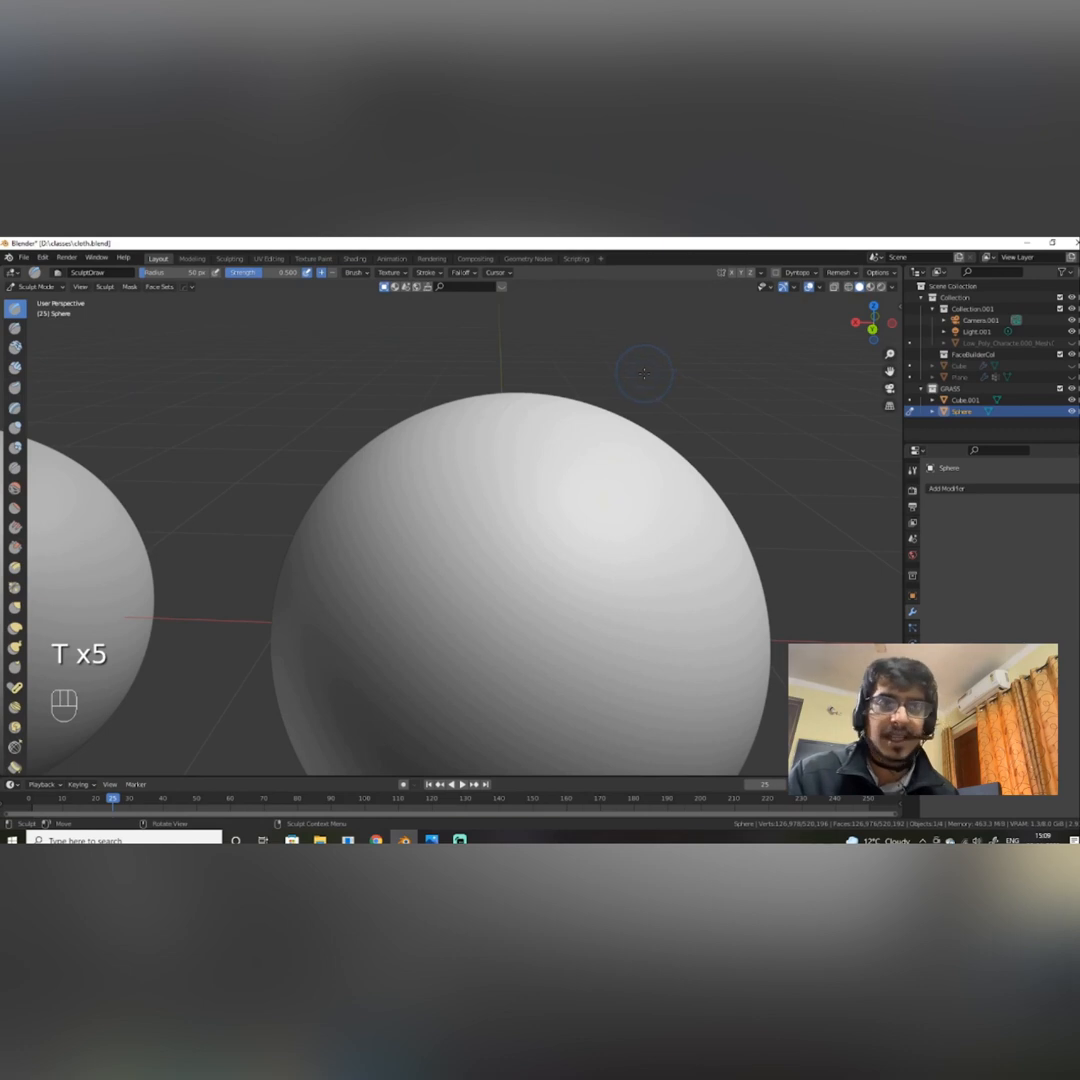
pyautogui.press('n')
pyautogui.press('n')
pyautogui.press('n')
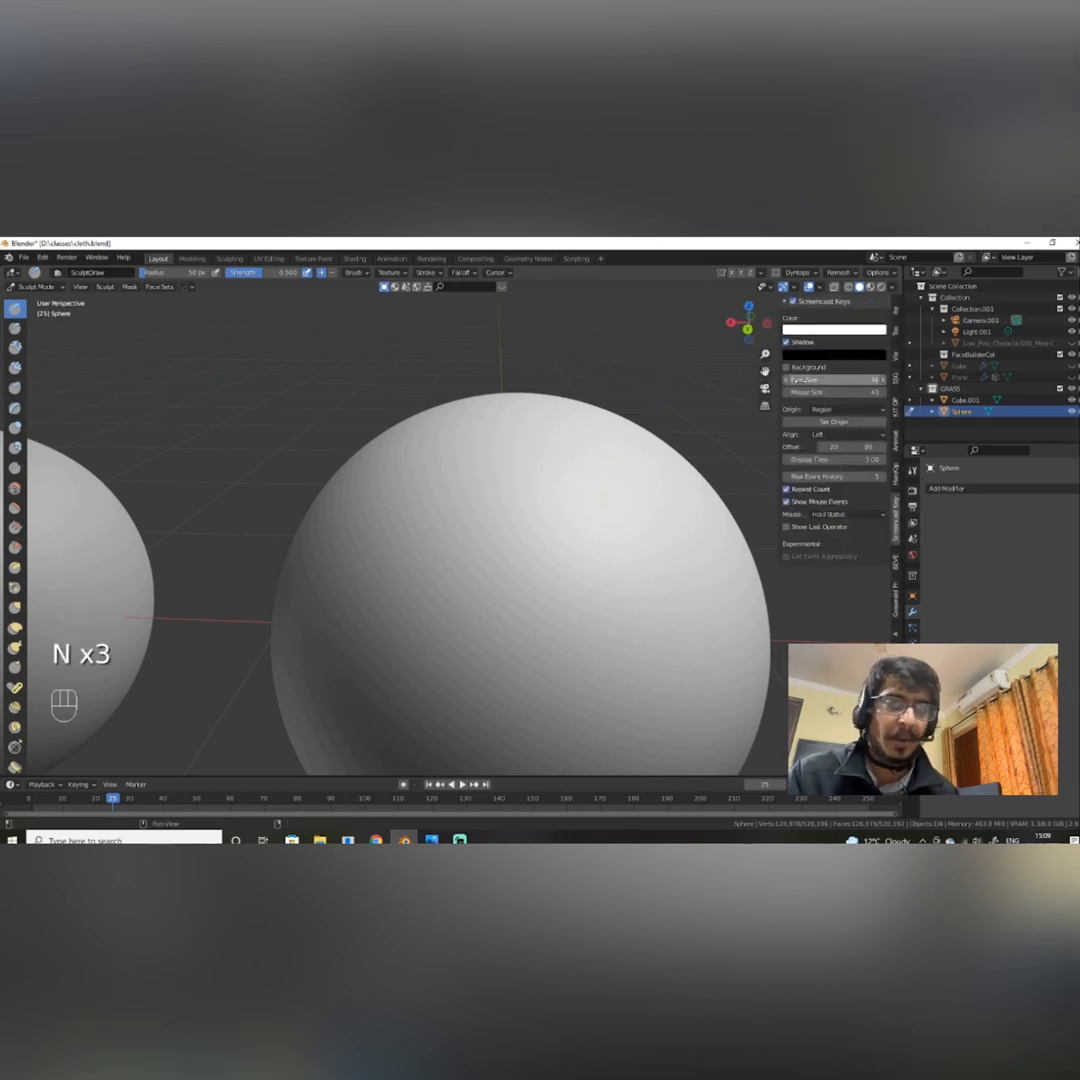
pyautogui.press('n')
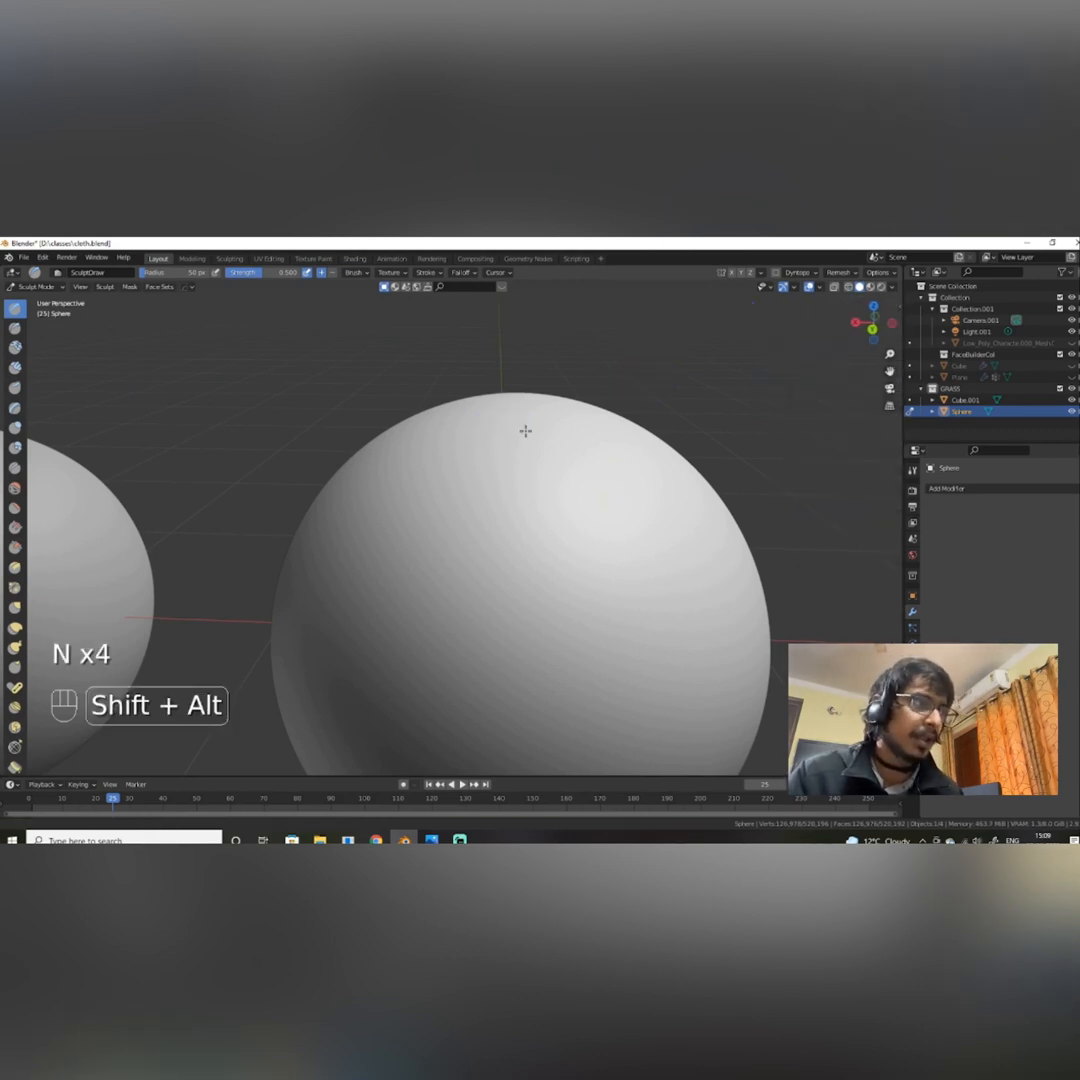
# Sculpt a cluster of raised strokes near the top of the UV sphere with the Draw brush.
pyautogui.keyDown('shift'); pyautogui.moveTo(526, 429); pyautogui.dragTo(611, 409, button='middle'); pyautogui.keyUp('shift')
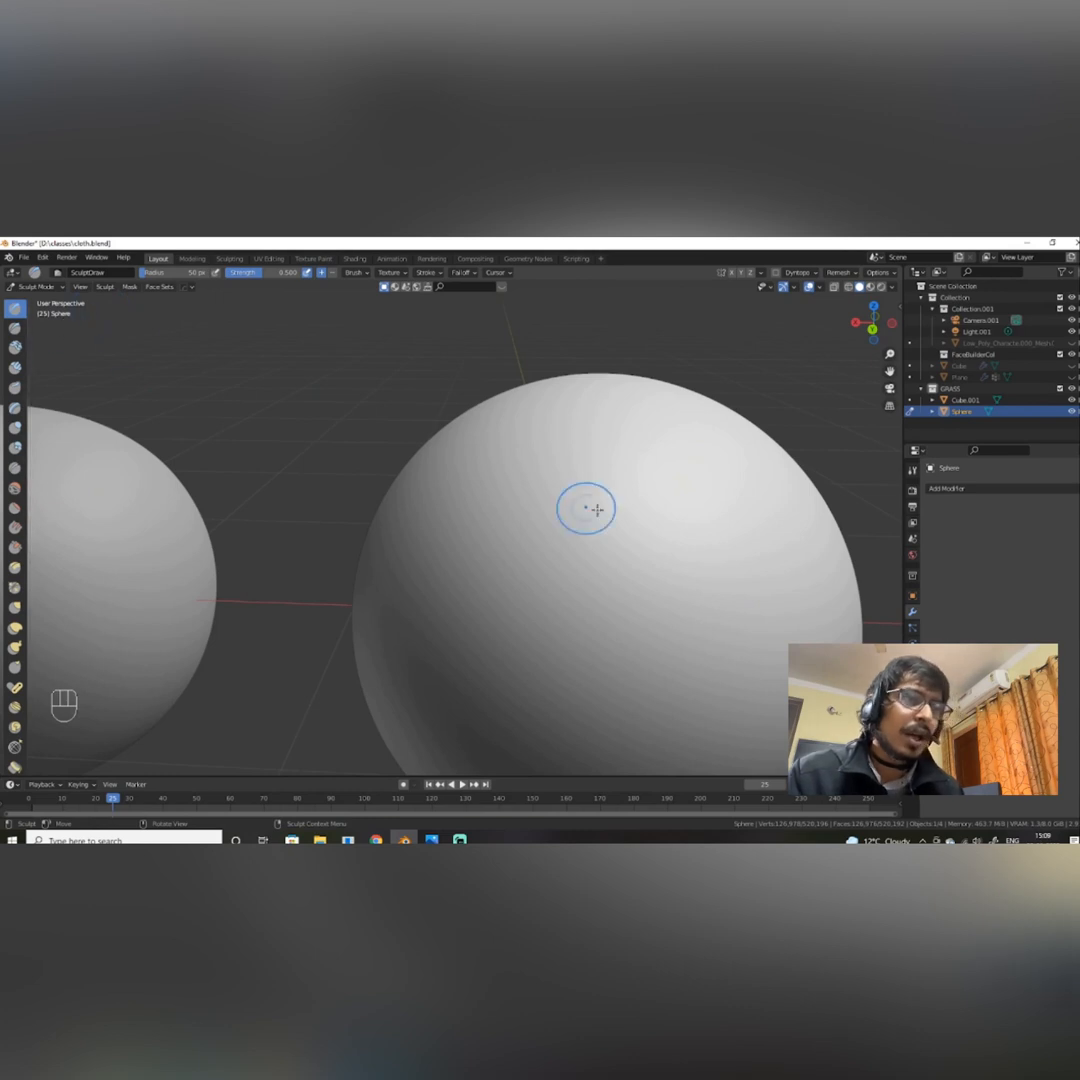
pyautogui.moveTo(622, 480)
pyautogui.mouseDown(button='middle')
pyautogui.moveTo(616, 513)
pyautogui.moveTo(615, 494)
pyautogui.mouseUp(button='middle')
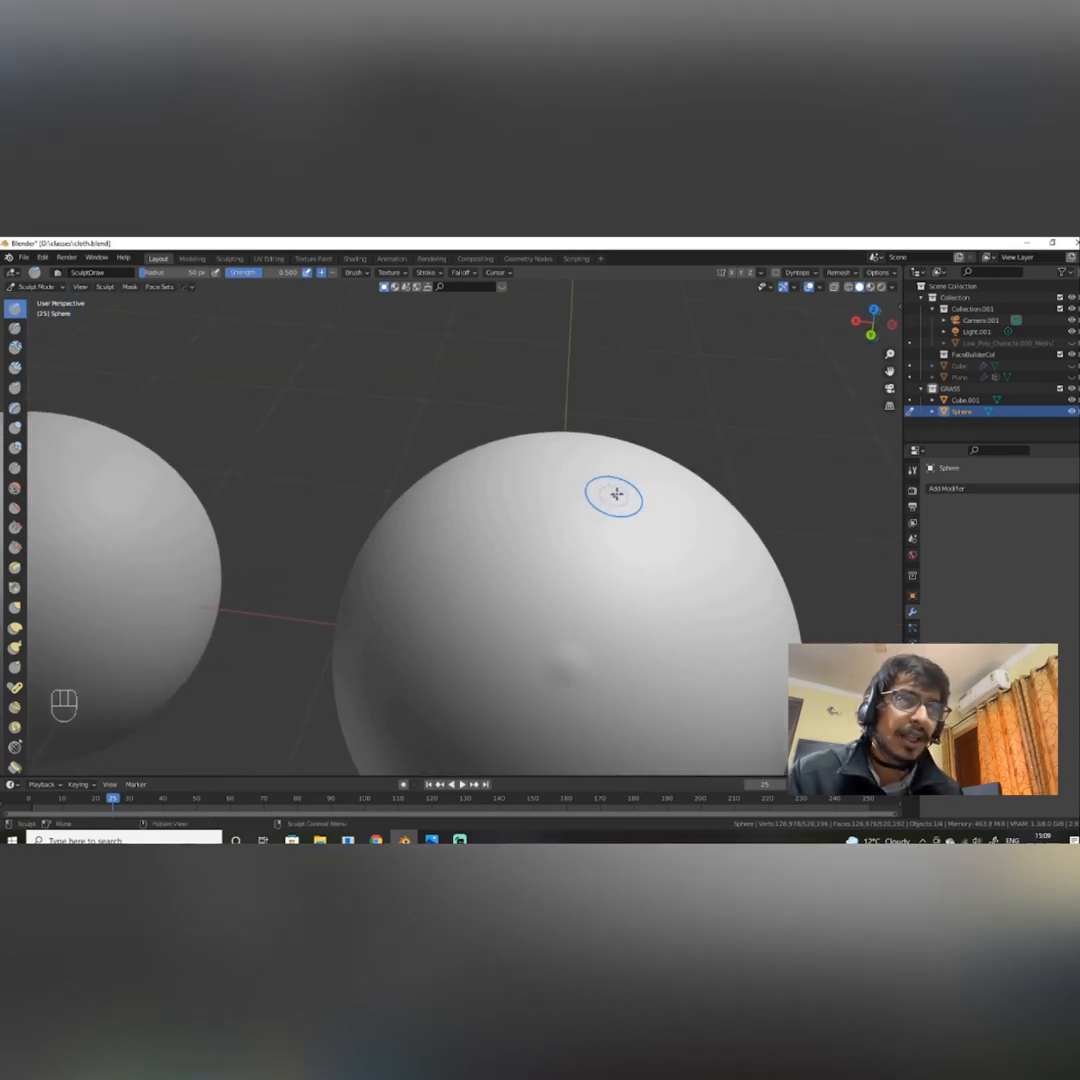
pyautogui.scroll(1, 622, 497)
pyautogui.moveTo(656, 540)
pyautogui.mouseDown()
pyautogui.moveTo(643, 497)
pyautogui.moveTo(581, 501)
pyautogui.moveTo(603, 494)
pyautogui.moveTo(594, 487)
pyautogui.mouseUp()
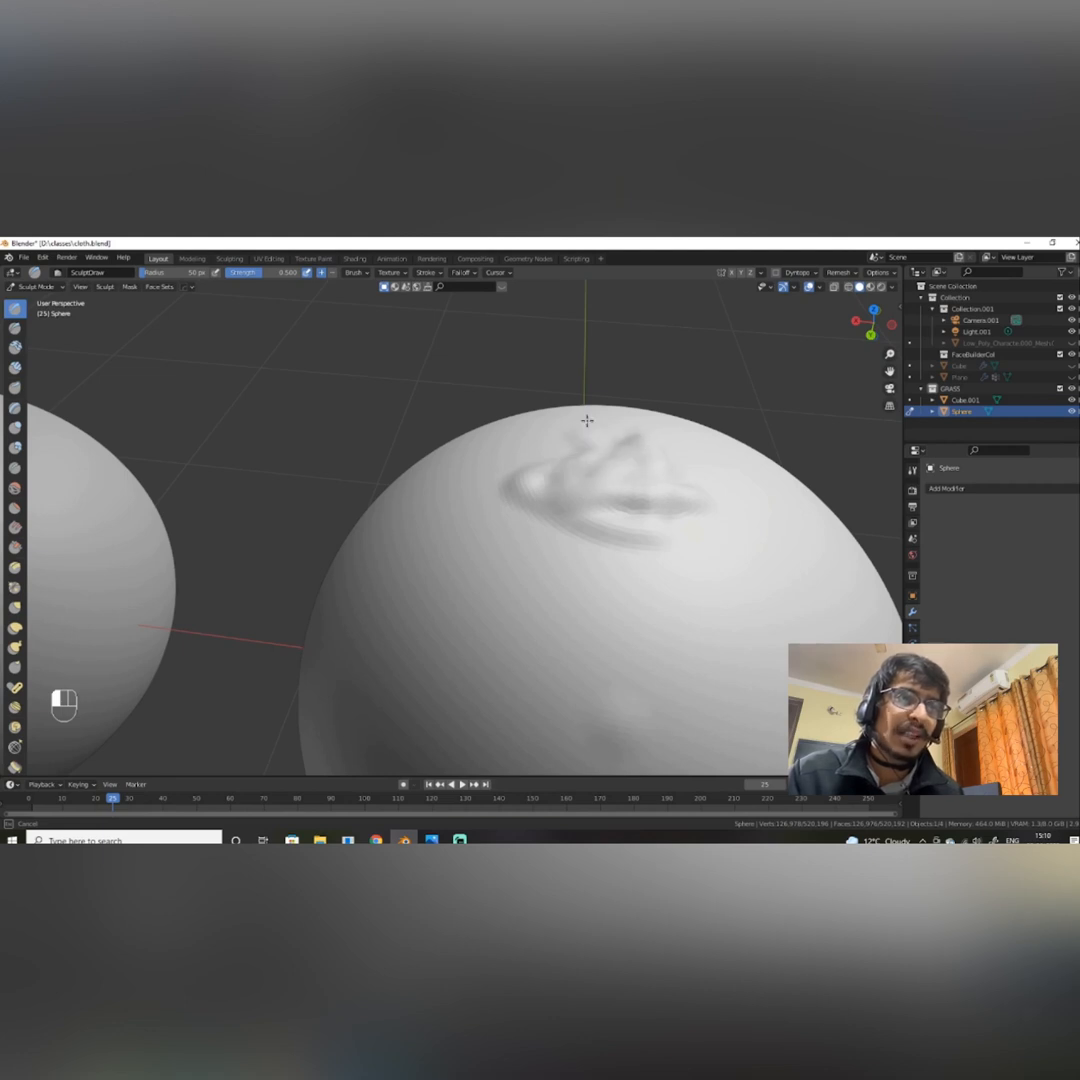
pyautogui.moveTo(696, 507); pyautogui.dragTo(703, 506)
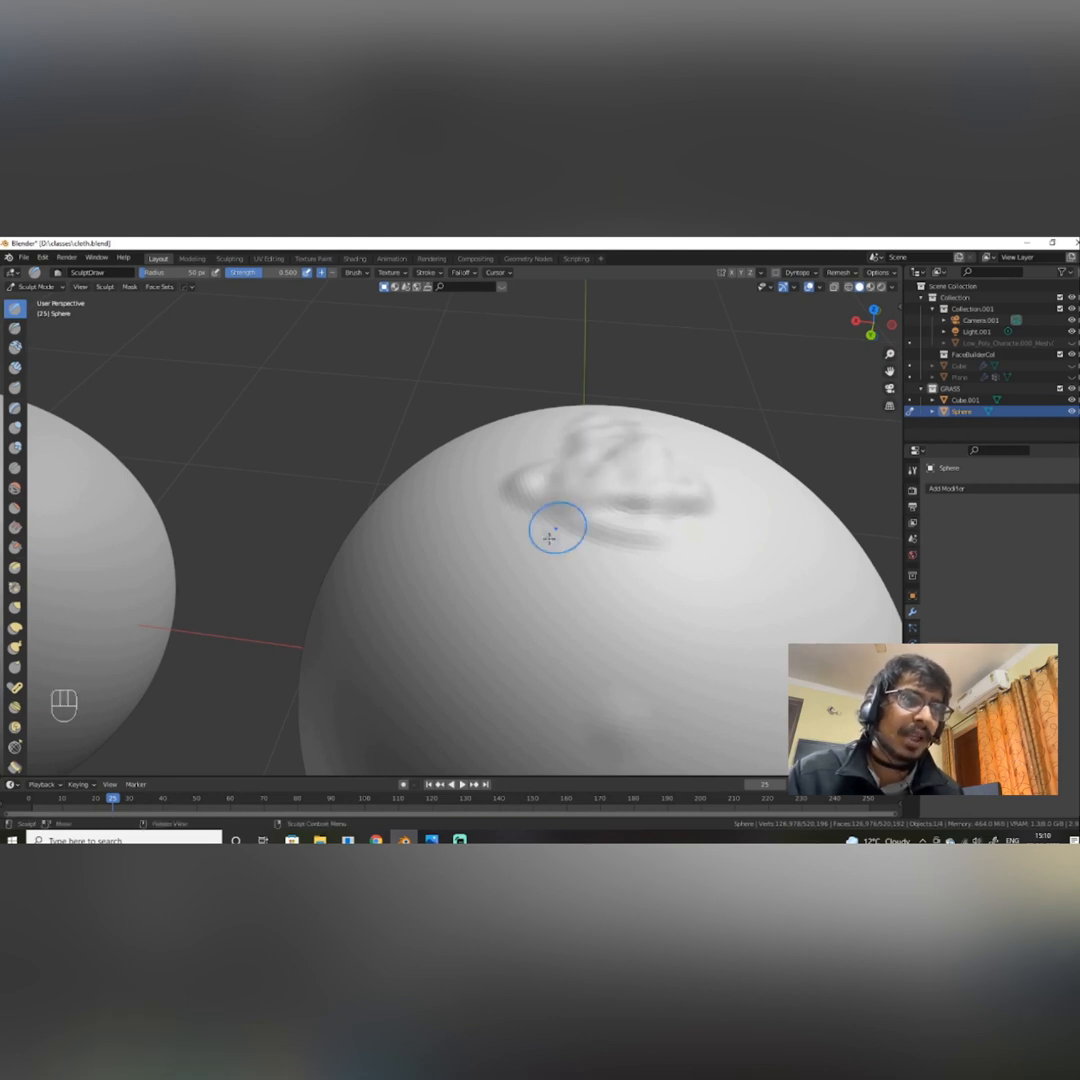
pyautogui.keyDown('alt'); pyautogui.moveTo(552, 532); pyautogui.dragTo(554, 579, button='middle'); pyautogui.keyUp('alt')
pyautogui.moveTo(602, 505)
pyautogui.mouseDown()
pyautogui.moveTo(644, 458)
pyautogui.moveTo(779, 583)
pyautogui.moveTo(779, 612)
pyautogui.mouseUp()
pyautogui.moveTo(777, 614)
pyautogui.keyDown('alt'); pyautogui.mouseDown(button='middle')
pyautogui.moveTo(745, 670)
pyautogui.moveTo(769, 699)
pyautogui.moveTo(775, 689)
pyautogui.mouseUp(button='middle'); pyautogui.keyUp('alt')
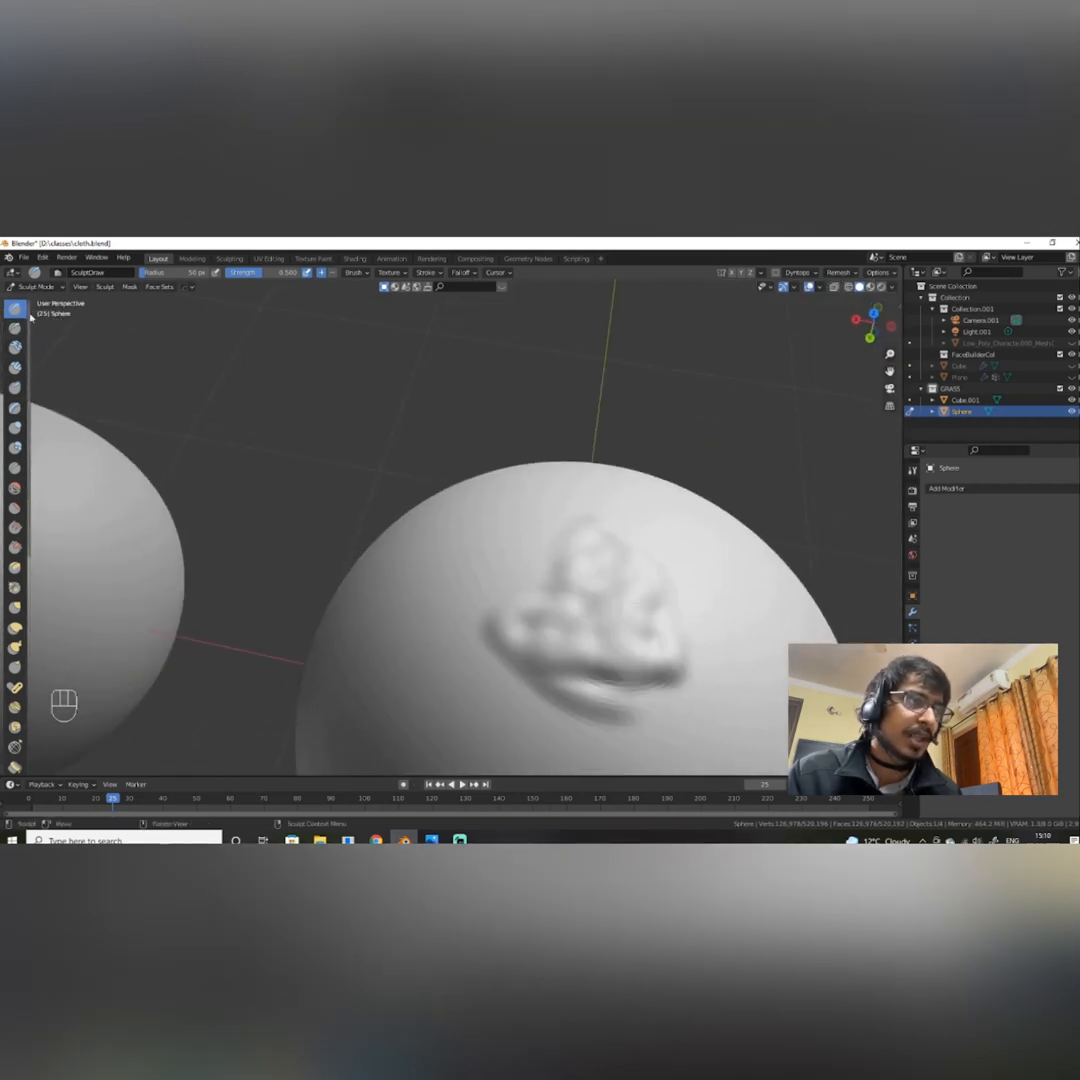
# Widen the toolbar to show the brush names and add more Draw strokes over the sphere's sculpted bumps.
pyautogui.moveTo(37, 313)
pyautogui.mouseDown()
pyautogui.moveTo(100, 325)
pyautogui.moveTo(34, 338)
pyautogui.moveTo(104, 342)
pyautogui.moveTo(28, 344)
pyautogui.moveTo(62, 344)
pyautogui.mouseUp()
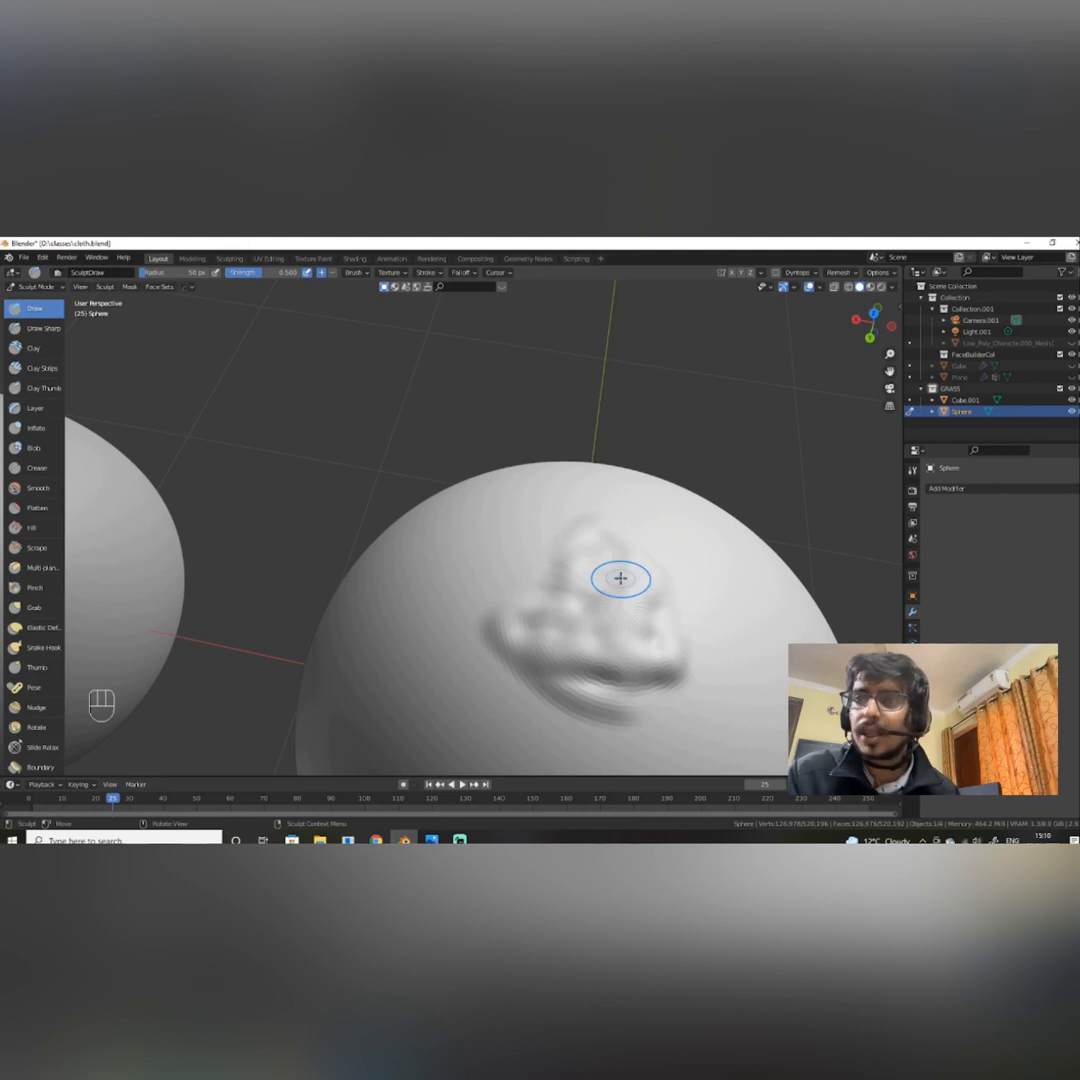
pyautogui.keyDown('alt'); pyautogui.keyDown('shift'); pyautogui.moveTo(620, 578); pyautogui.dragTo(617, 475, button='middle'); pyautogui.keyUp('shift'); pyautogui.keyUp('alt')
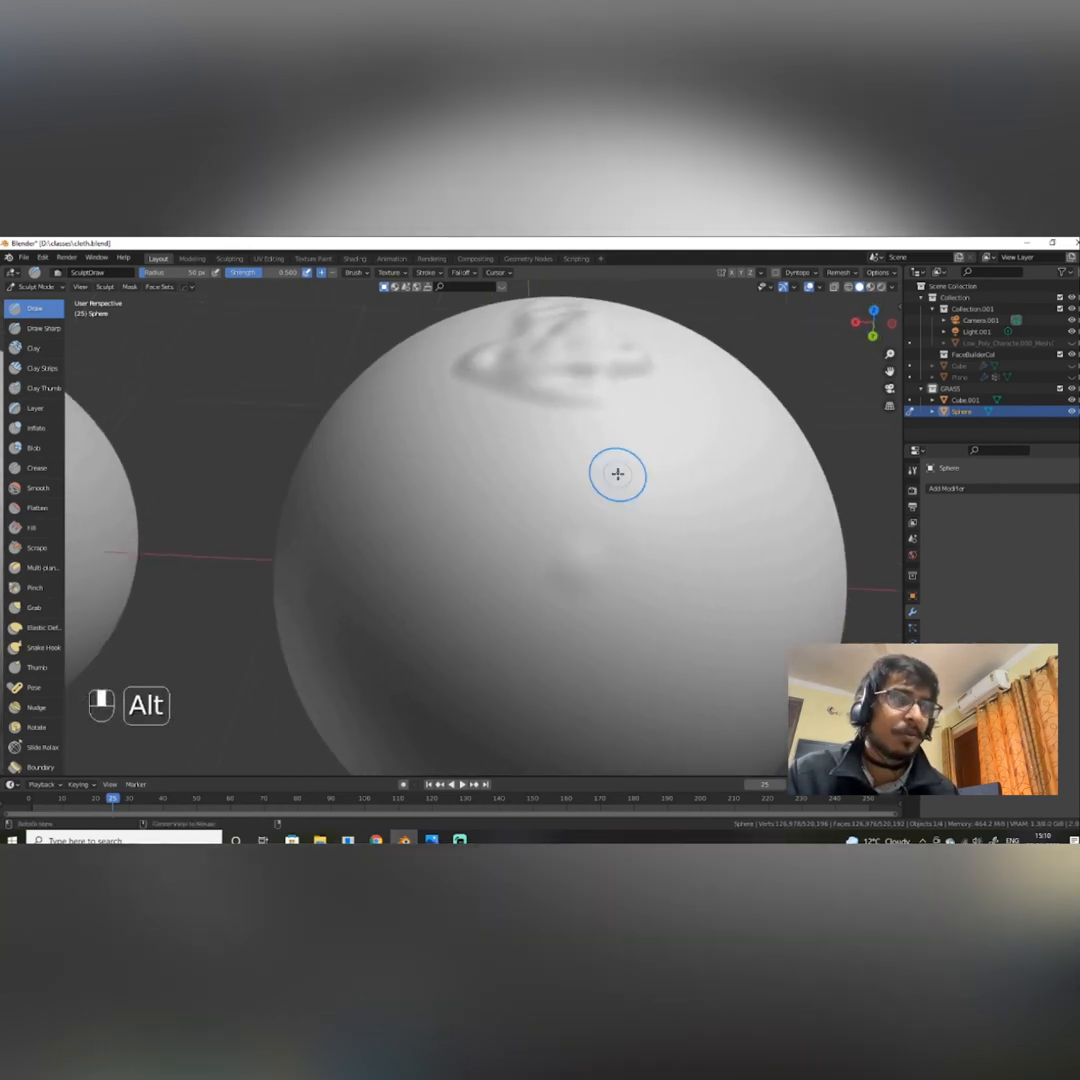
pyautogui.moveTo(555, 451)
pyautogui.keyDown('alt'); pyautogui.keyDown('shift'); pyautogui.mouseDown(button='middle')
pyautogui.moveTo(605, 552)
pyautogui.moveTo(494, 485)
pyautogui.moveTo(494, 525)
pyautogui.mouseUp(button='middle'); pyautogui.keyUp('shift'); pyautogui.keyUp('alt')
pyautogui.scroll(-4, 605, 552)
pyautogui.scroll(5, 552, 583)
pyautogui.keyDown('alt'); pyautogui.moveTo(580, 600); pyautogui.dragTo(571, 595, button='middle'); pyautogui.keyUp('alt')
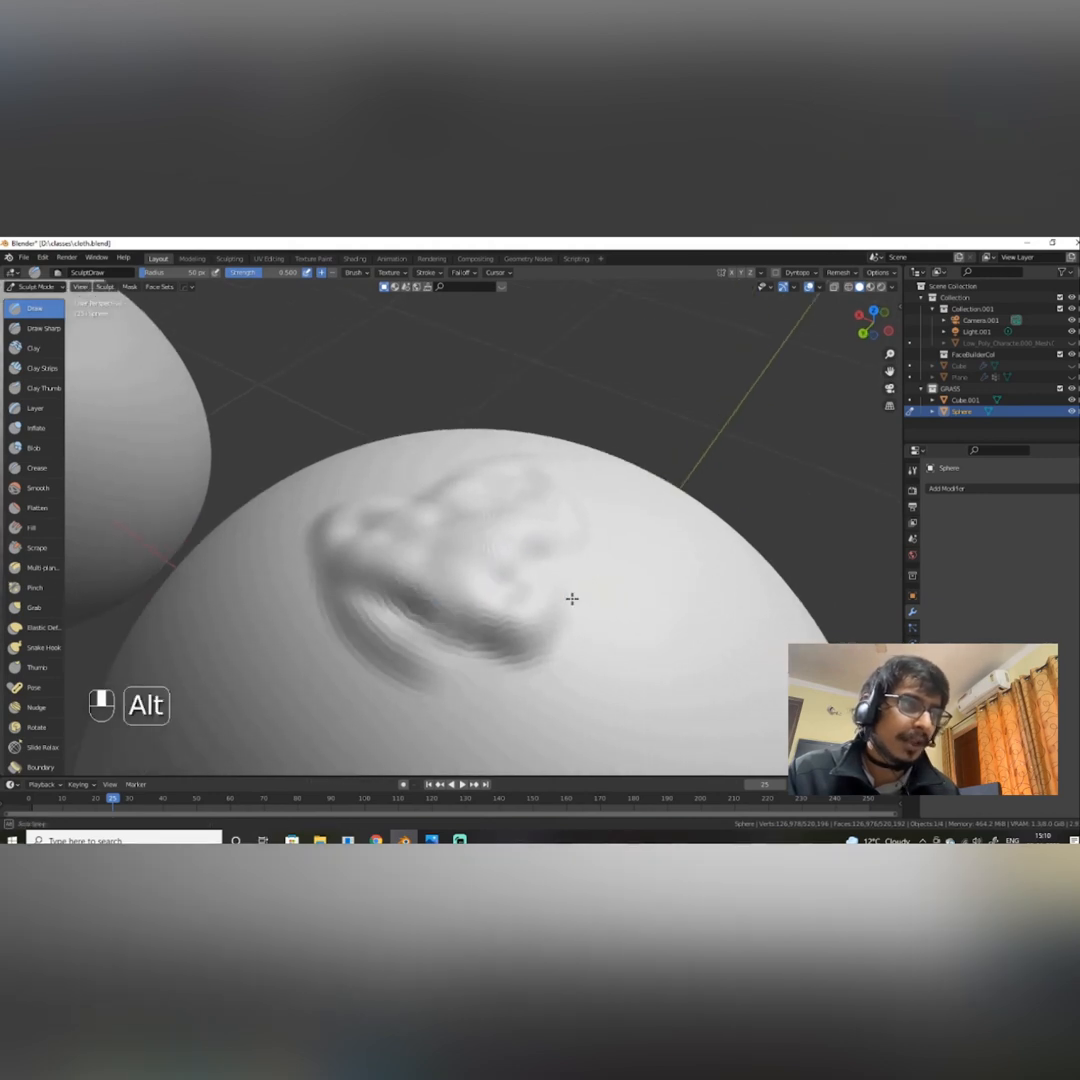
pyautogui.moveTo(552, 627)
pyautogui.mouseDown()
pyautogui.moveTo(455, 588)
pyautogui.moveTo(622, 576)
pyautogui.moveTo(462, 568)
pyautogui.mouseUp()
pyautogui.moveTo(545, 653)
pyautogui.keyDown('alt'); pyautogui.mouseDown(button='middle')
pyautogui.moveTo(617, 647)
pyautogui.moveTo(645, 610)
pyautogui.moveTo(604, 594)
pyautogui.mouseUp(button='middle'); pyautogui.keyUp('alt')
# Return the sculpted UV sphere to Object Mode and delete it.
pyautogui.scroll(-4, 616, 645)
pyautogui.scroll(-2, 645, 610)
pyautogui.hotkey('ctrl', 'Tab')
pyautogui.click(484, 624)
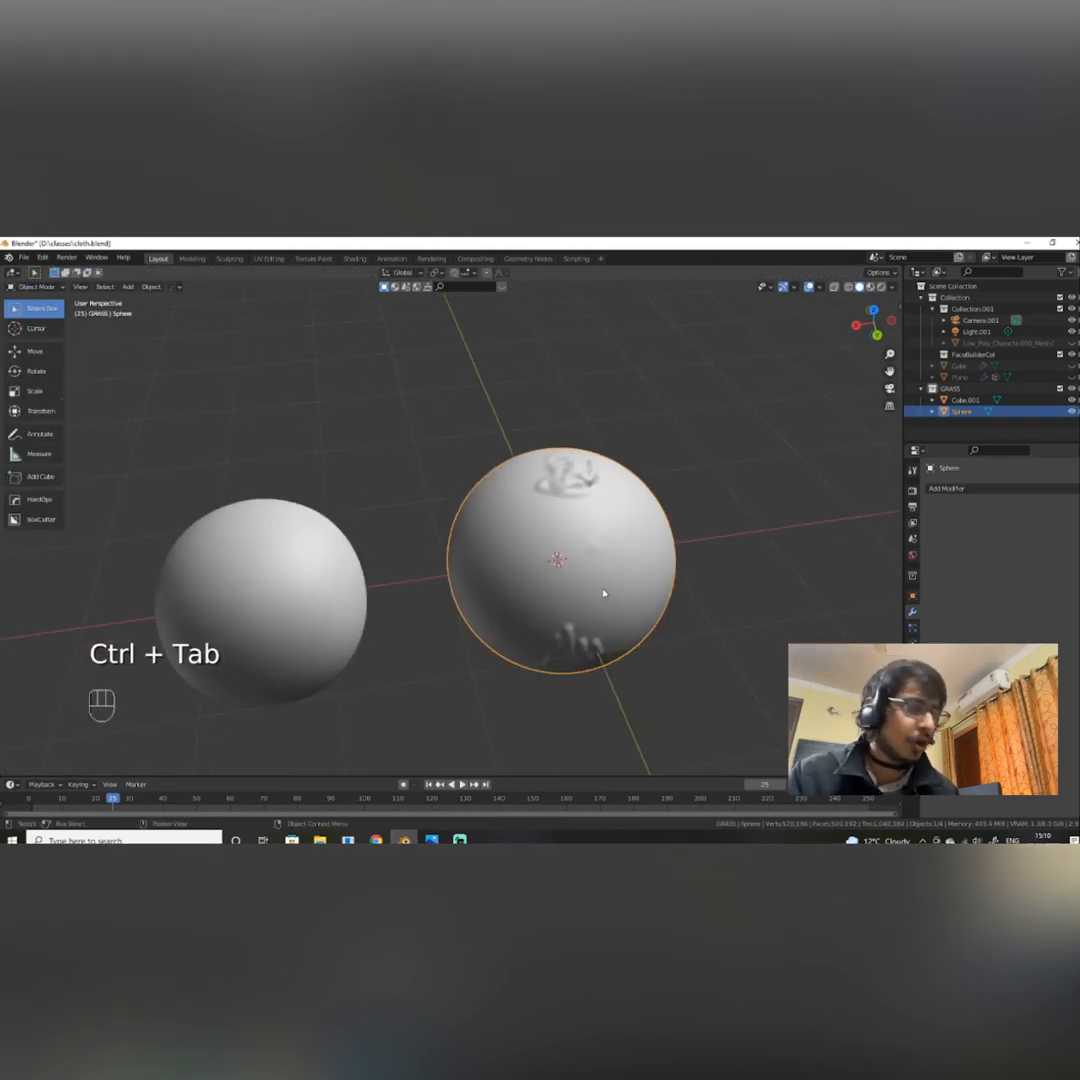
pyautogui.press('x')
pyautogui.click(632, 563)
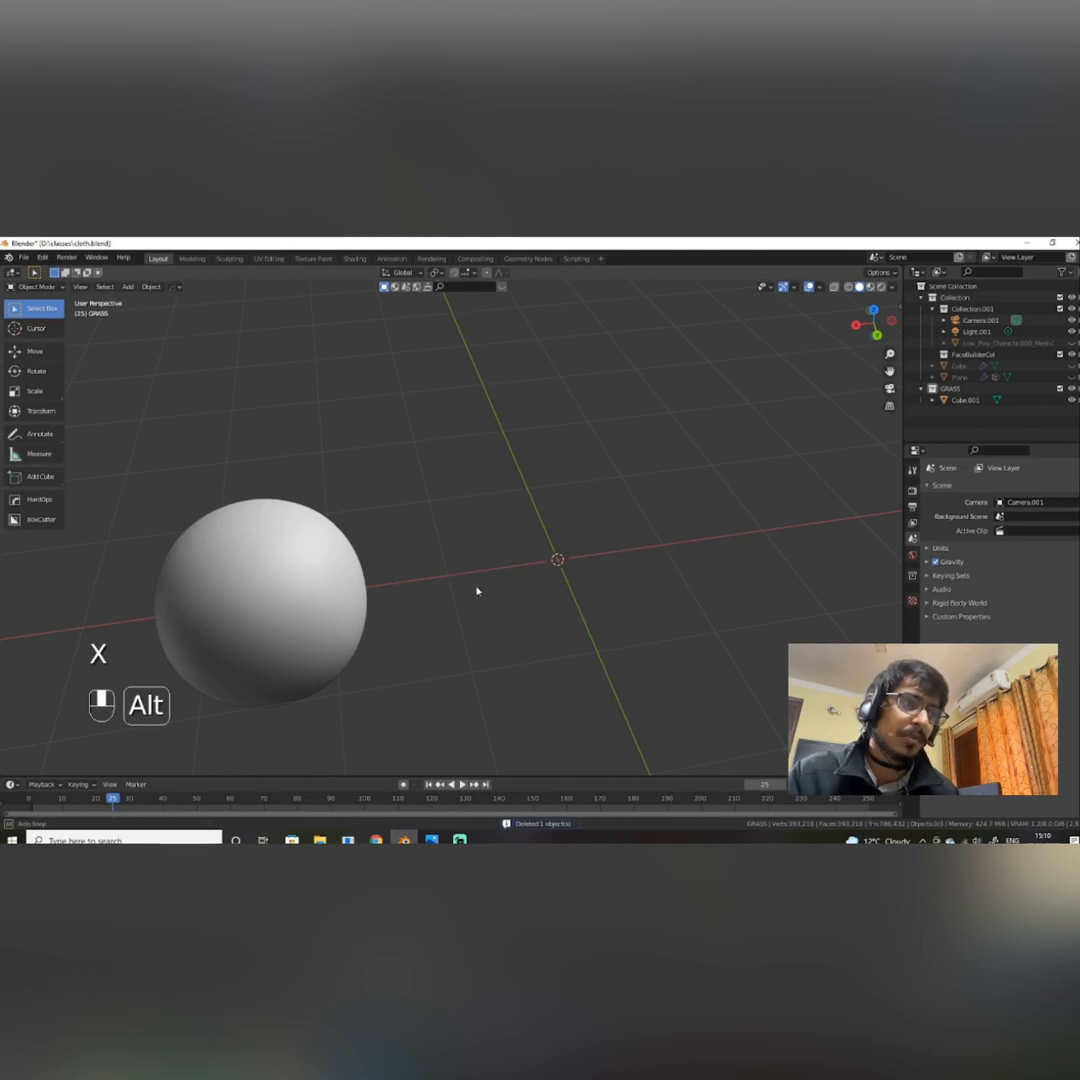
# Snap the subdivided cube to the 3D cursor with Selection to Cursor.
pyautogui.moveTo(477, 586)
pyautogui.keyDown('alt'); pyautogui.keyDown('shift'); pyautogui.mouseDown(button='middle')
pyautogui.moveTo(459, 550)
pyautogui.moveTo(501, 610)
pyautogui.moveTo(494, 574)
pyautogui.mouseUp(button='middle'); pyautogui.keyUp('shift'); pyautogui.keyUp('alt')
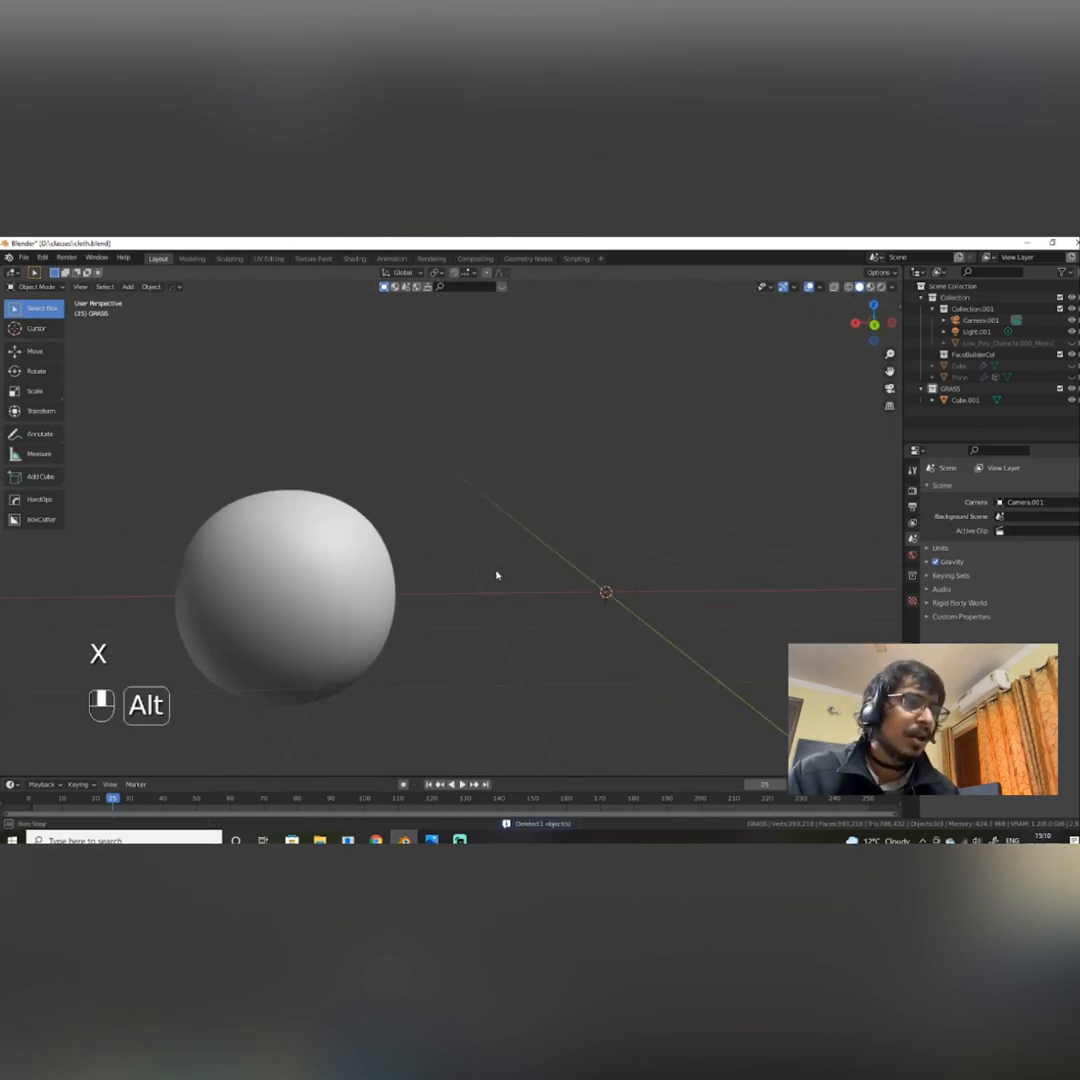
pyautogui.click(295, 552)
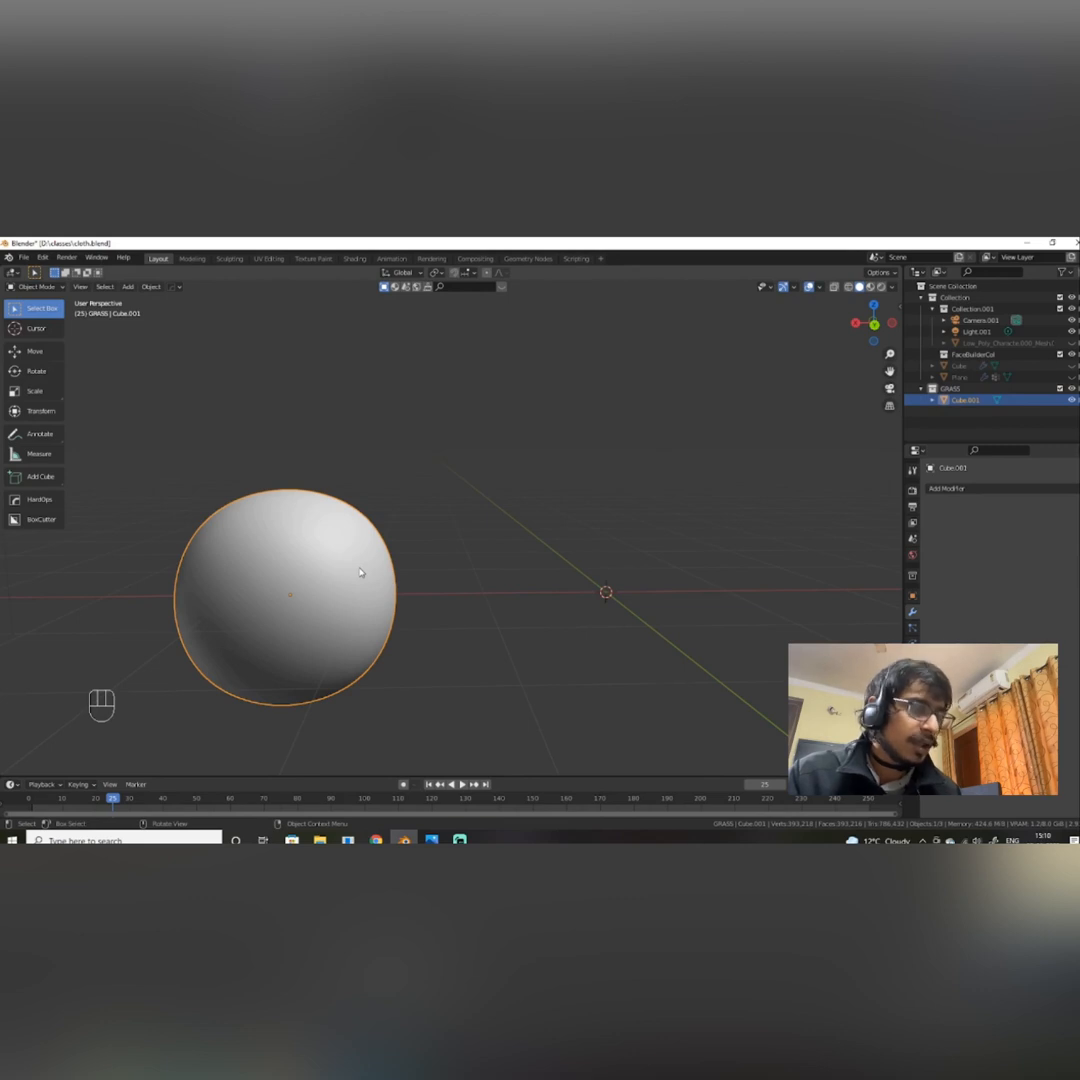
pyautogui.hotkey('shift', 's')
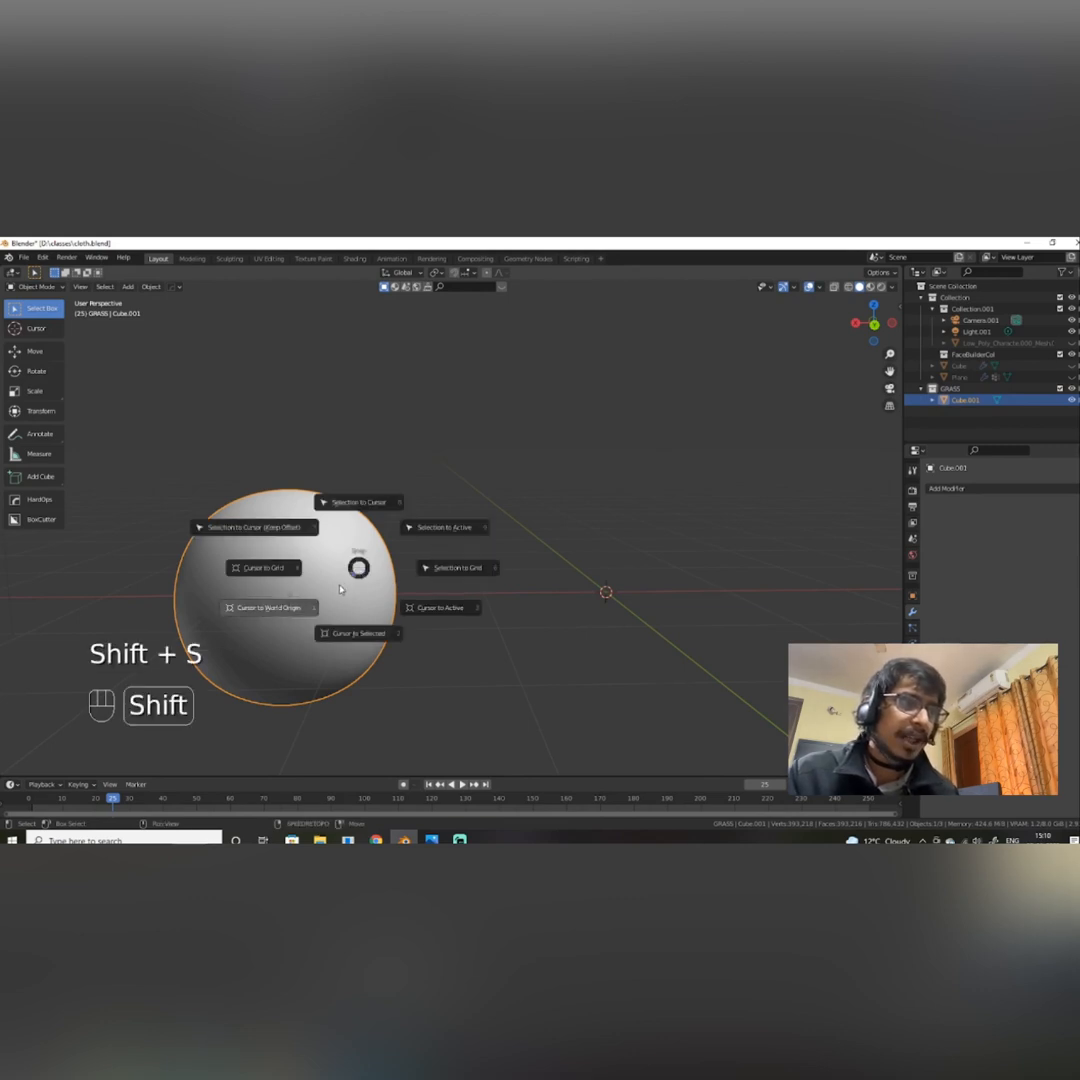
pyautogui.click(359, 505)
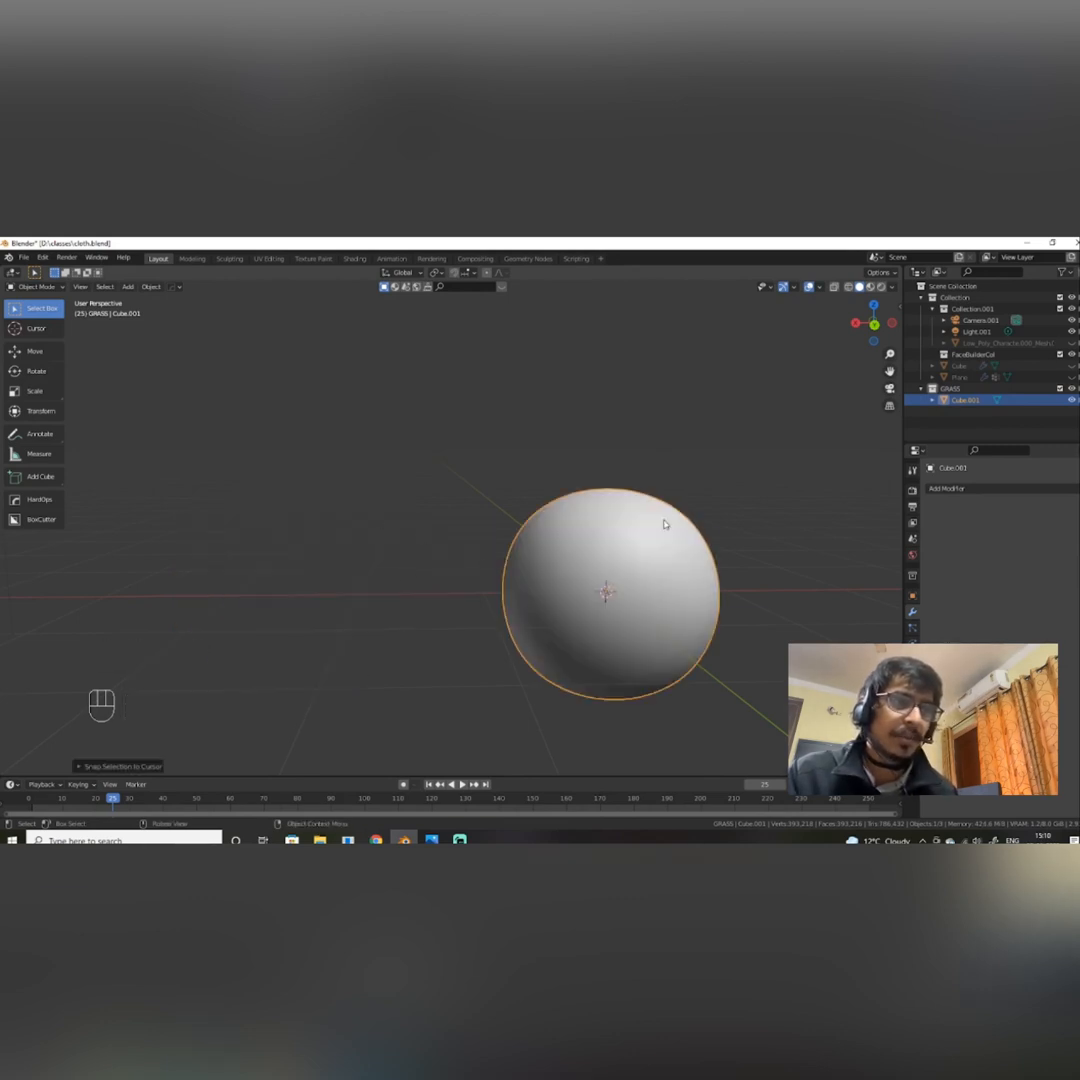
# Examine the rounded cube's position on the grid axes and its shape from several angles.
pyautogui.keyDown('alt'); pyautogui.moveTo(665, 523); pyautogui.dragTo(658, 571); pyautogui.keyUp('alt')
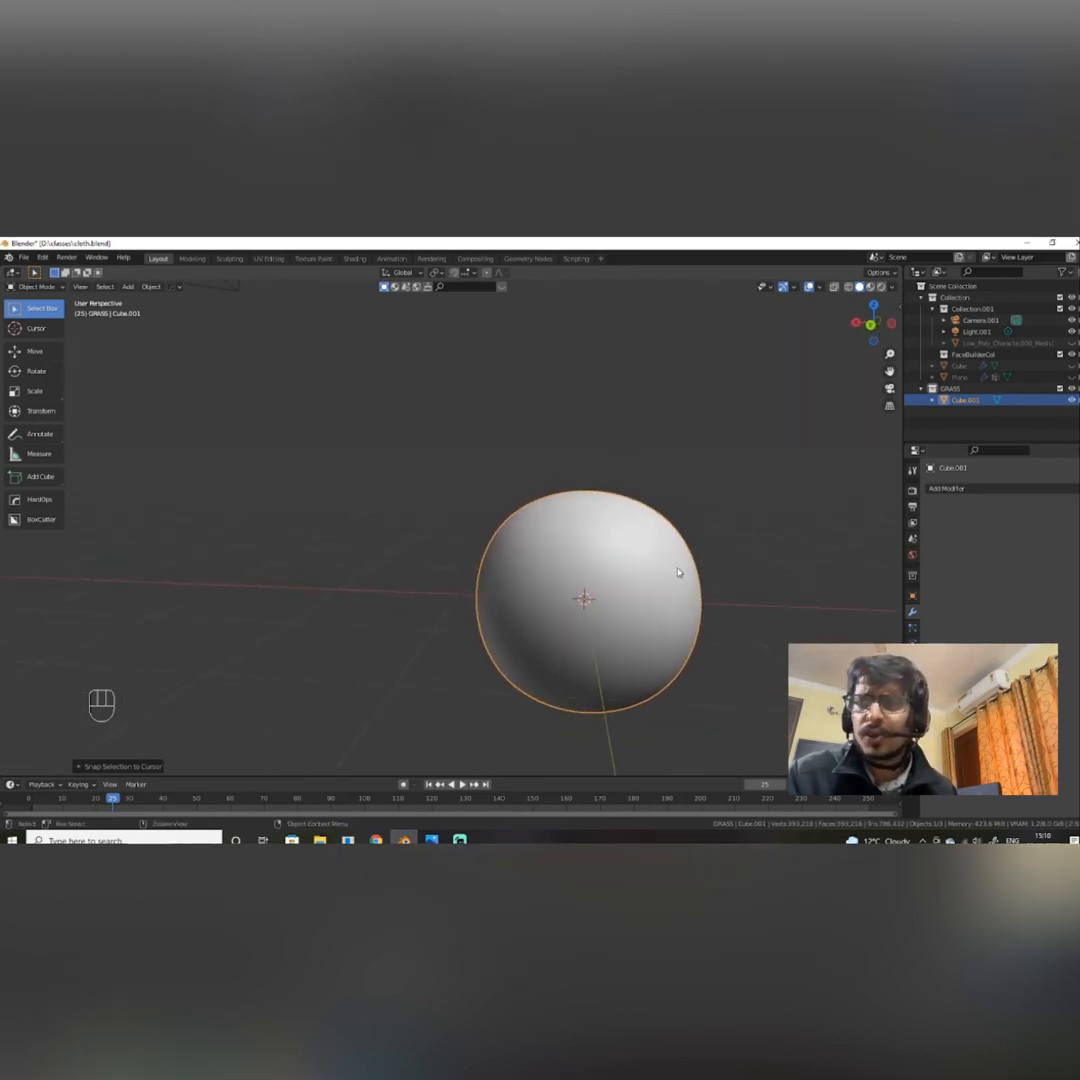
pyautogui.scroll(-2, 678, 572)
pyautogui.scroll(2, 679, 573)
pyautogui.keyDown('alt'); pyautogui.moveTo(680, 574); pyautogui.dragTo(600, 557); pyautogui.keyUp('alt')
pyautogui.scroll(-2, 620, 577)
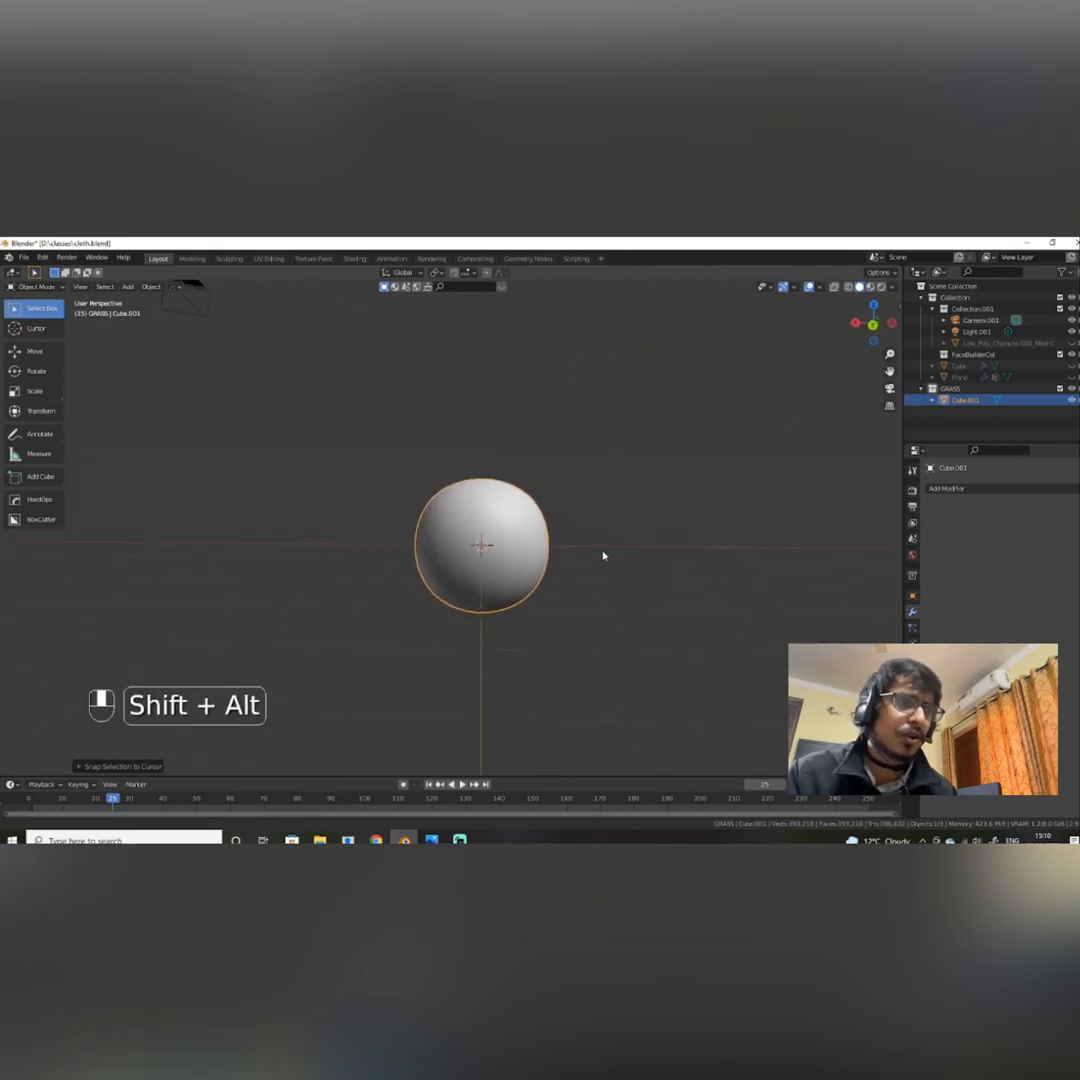
pyautogui.scroll(-2, 602, 555)
pyautogui.scroll(2, 600, 553)
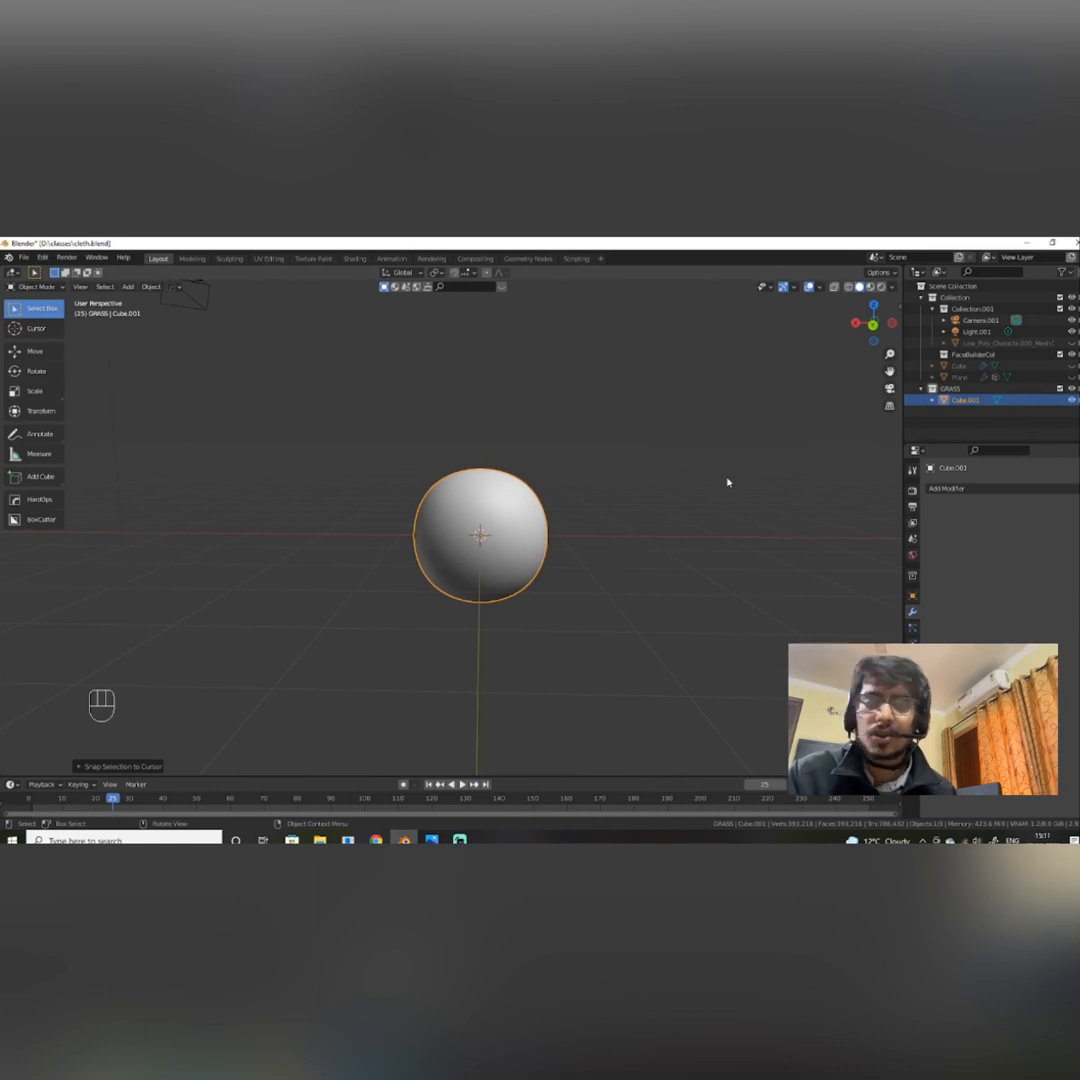
pyautogui.moveTo(687, 506); pyautogui.dragTo(702, 538, button='middle')
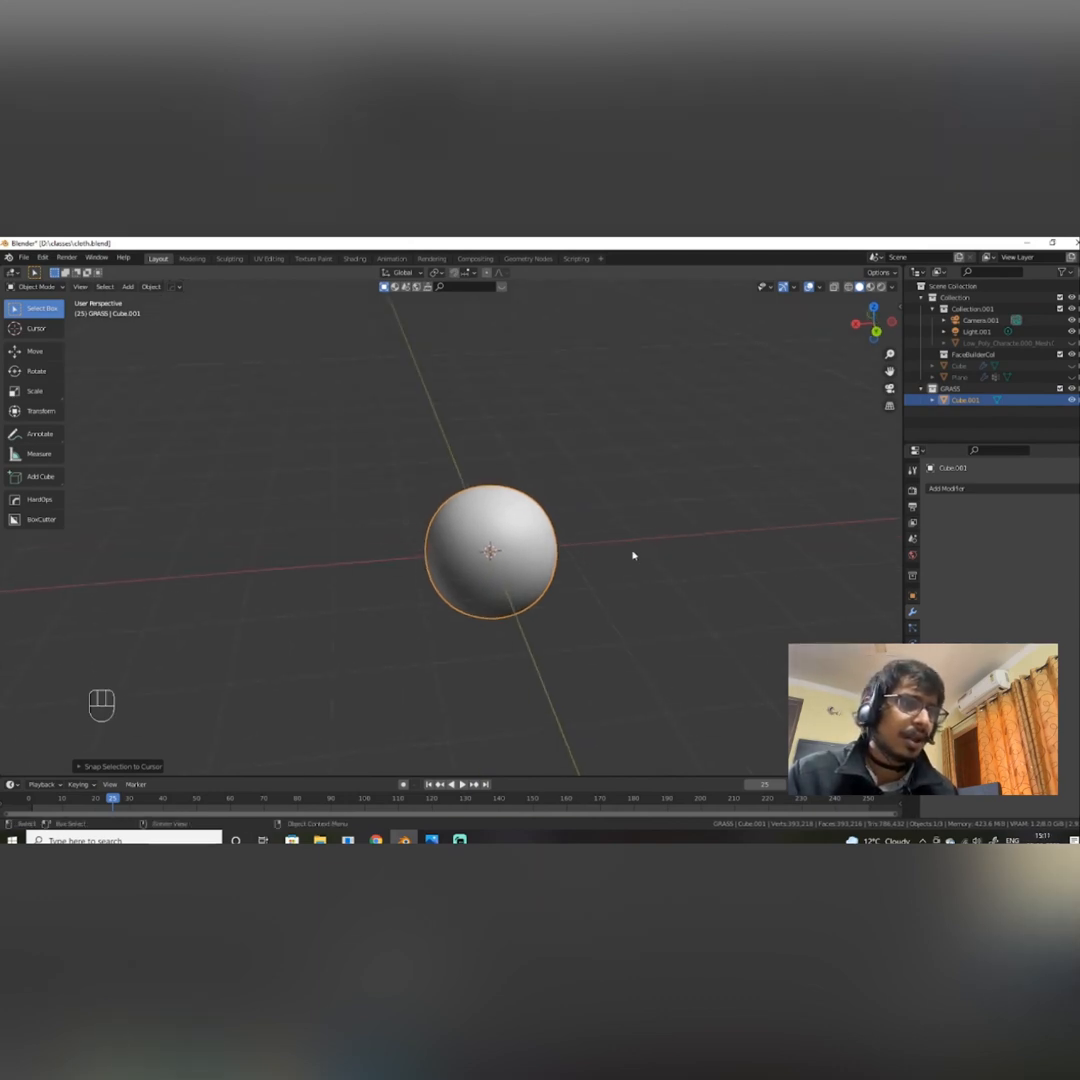
pyautogui.scroll(2, 632, 554)
pyautogui.moveTo(624, 553); pyautogui.dragTo(597, 526, button='middle')
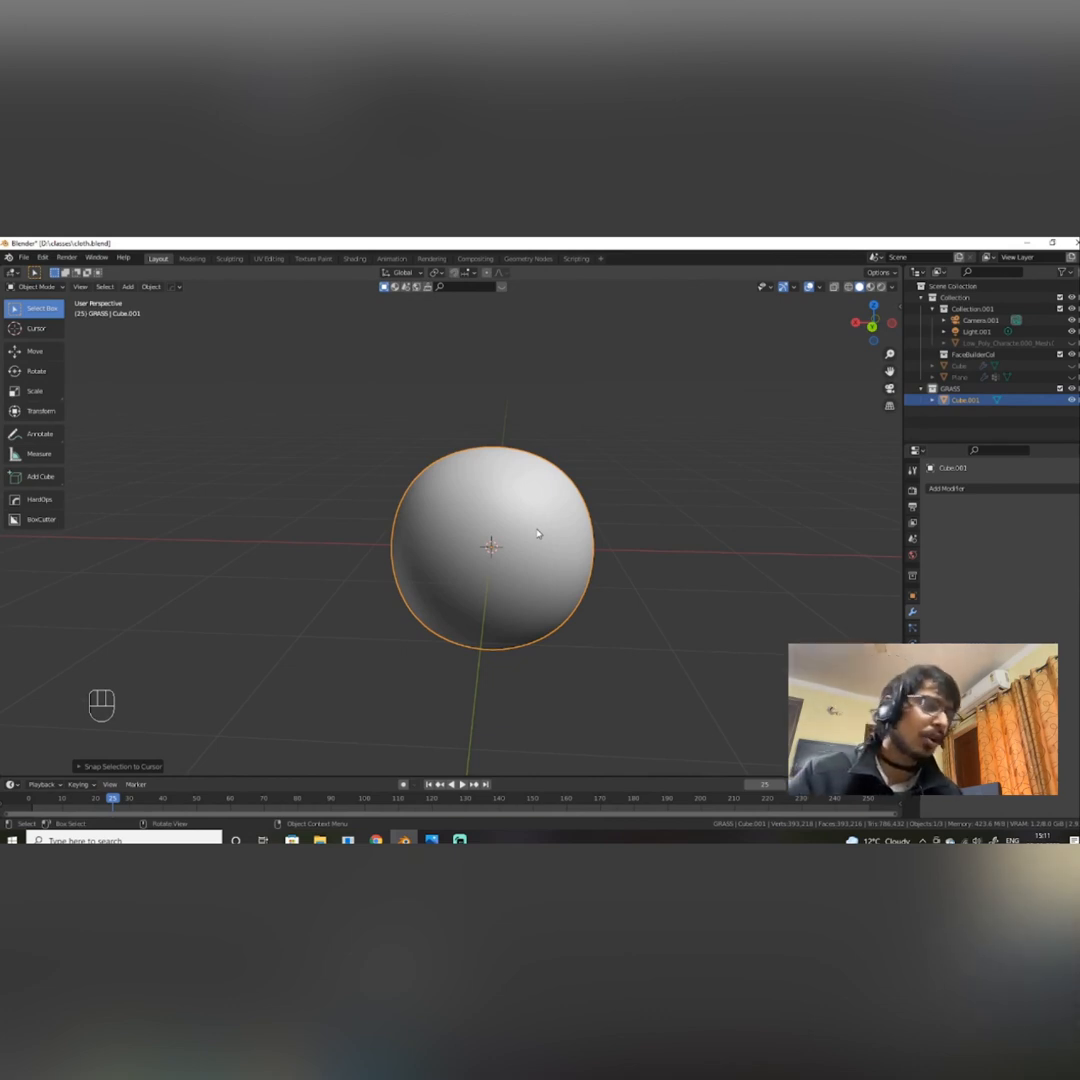
pyautogui.keyDown('alt'); pyautogui.moveTo(540, 530); pyautogui.dragTo(559, 480, button='middle'); pyautogui.keyUp('alt')
pyautogui.scroll(2, 564, 569)
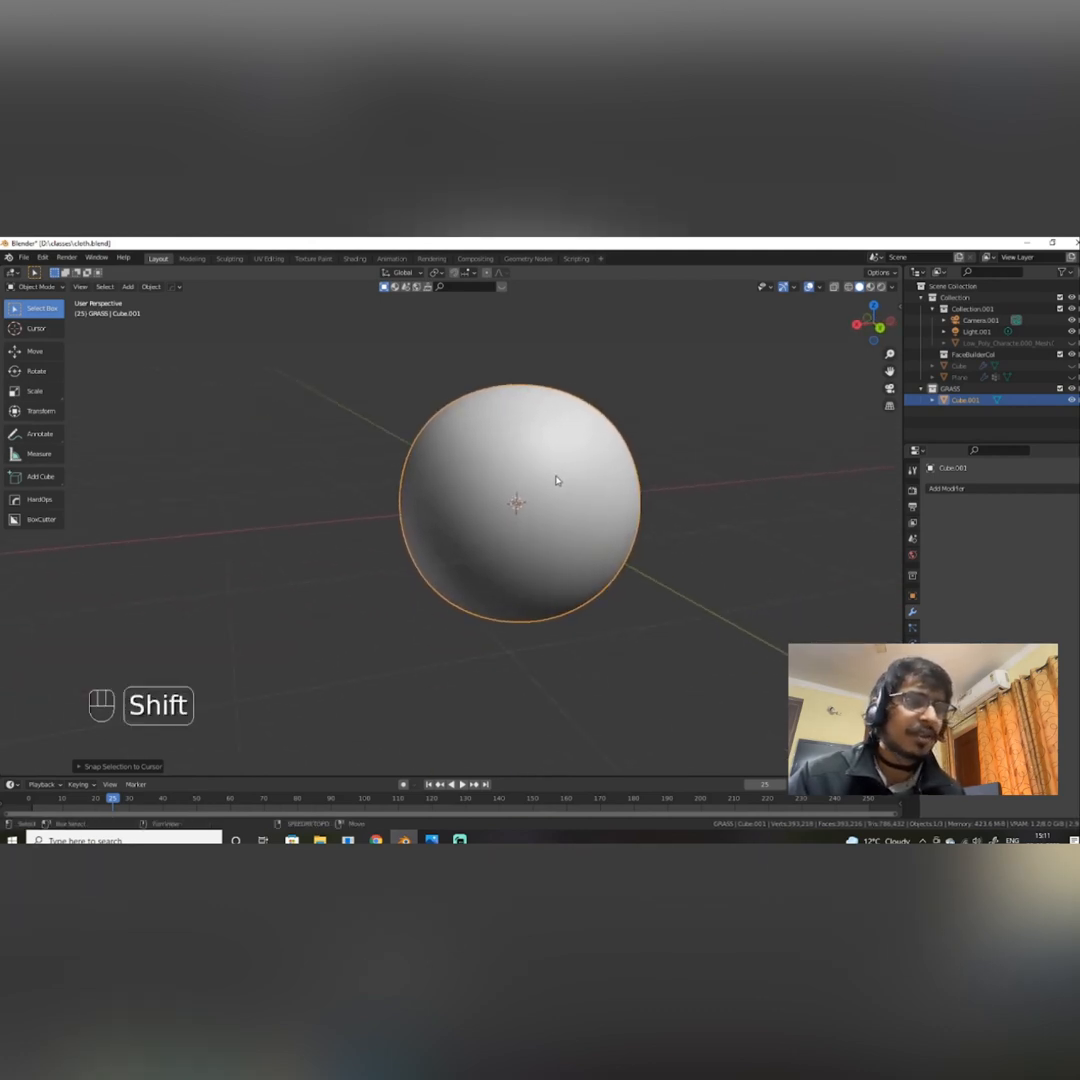
# Review the snap options for moving the selection to the cursor and the cursor to the world origin.
pyautogui.hotkey('shift', 's')
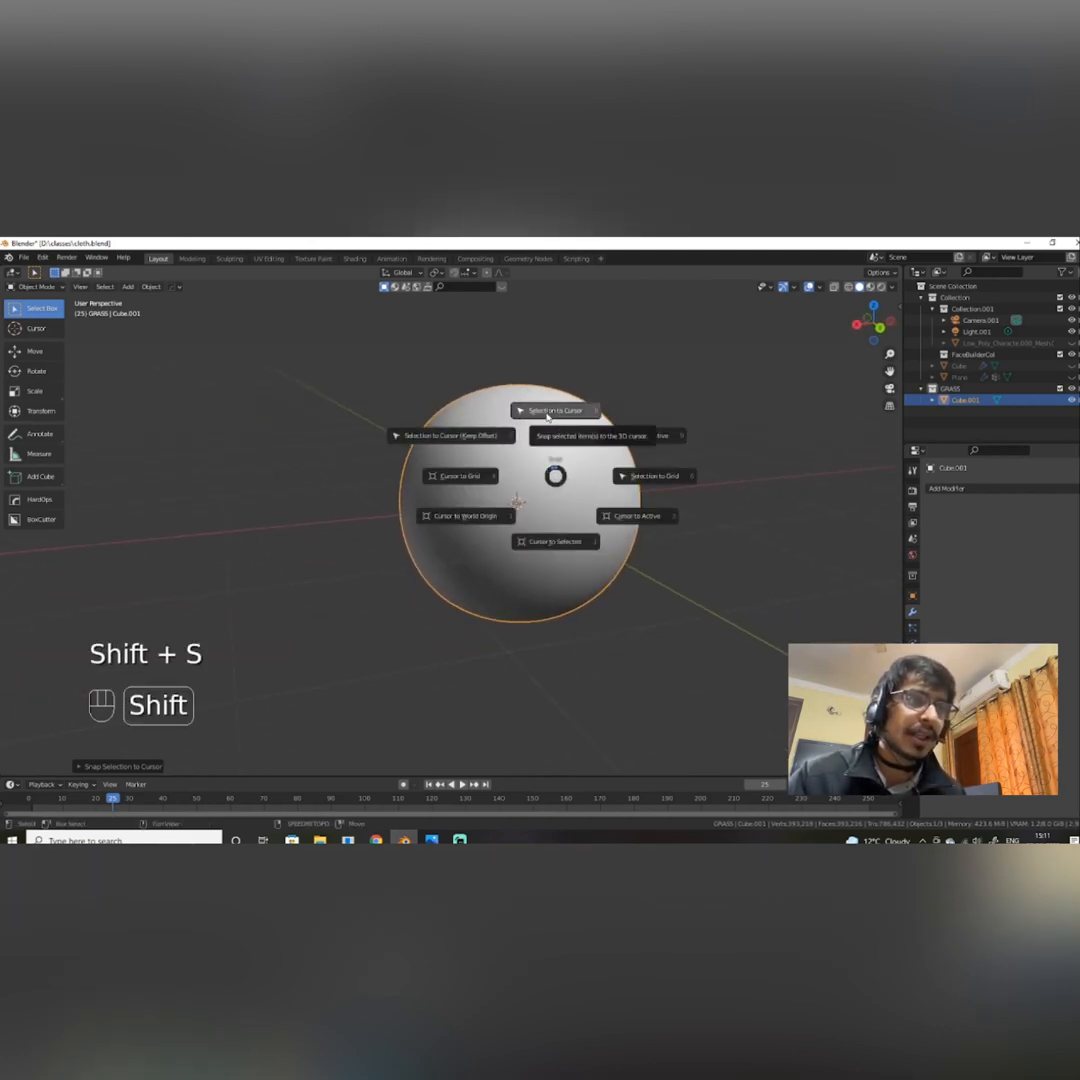
pyautogui.click(460, 518)
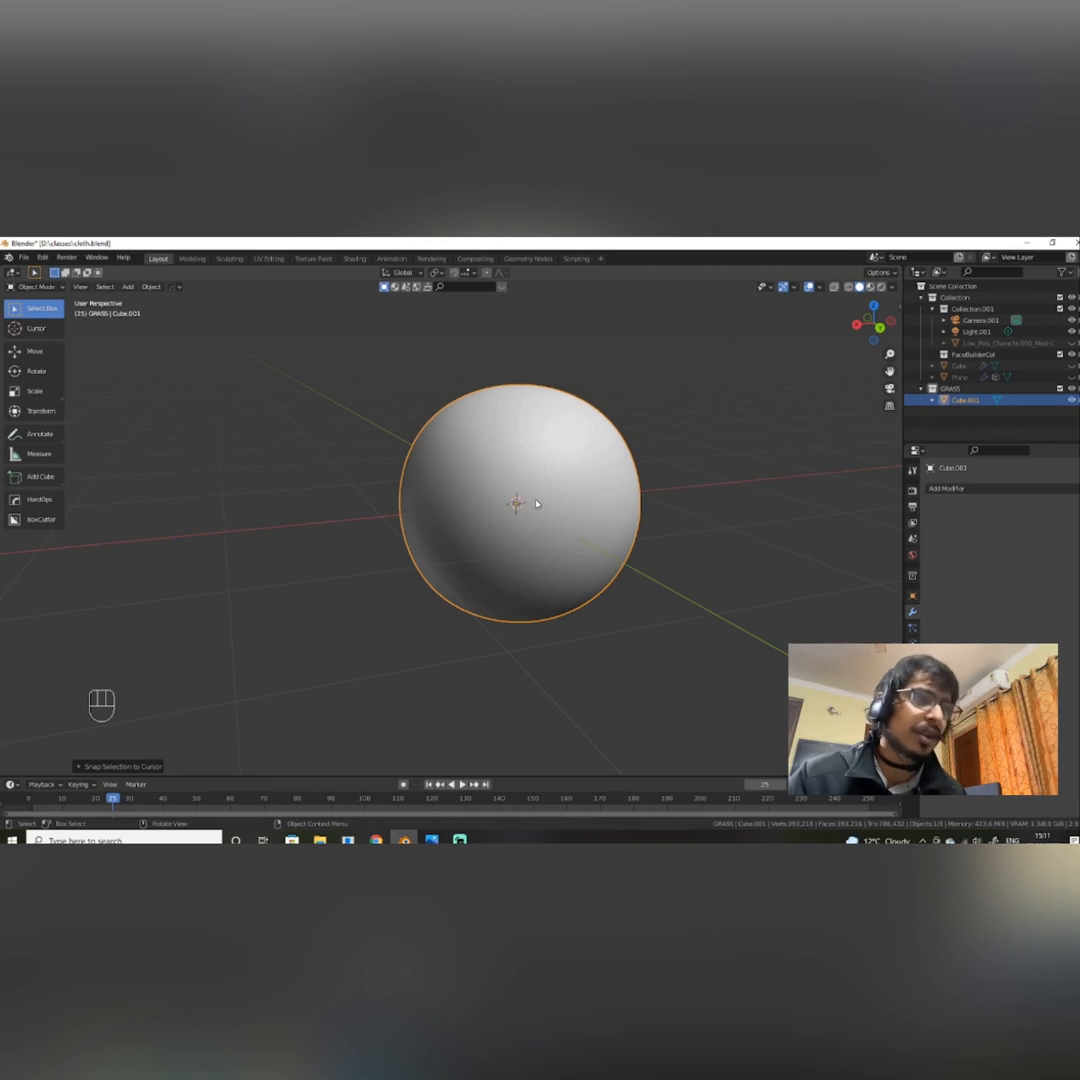
pyautogui.hotkey('shift', 's')
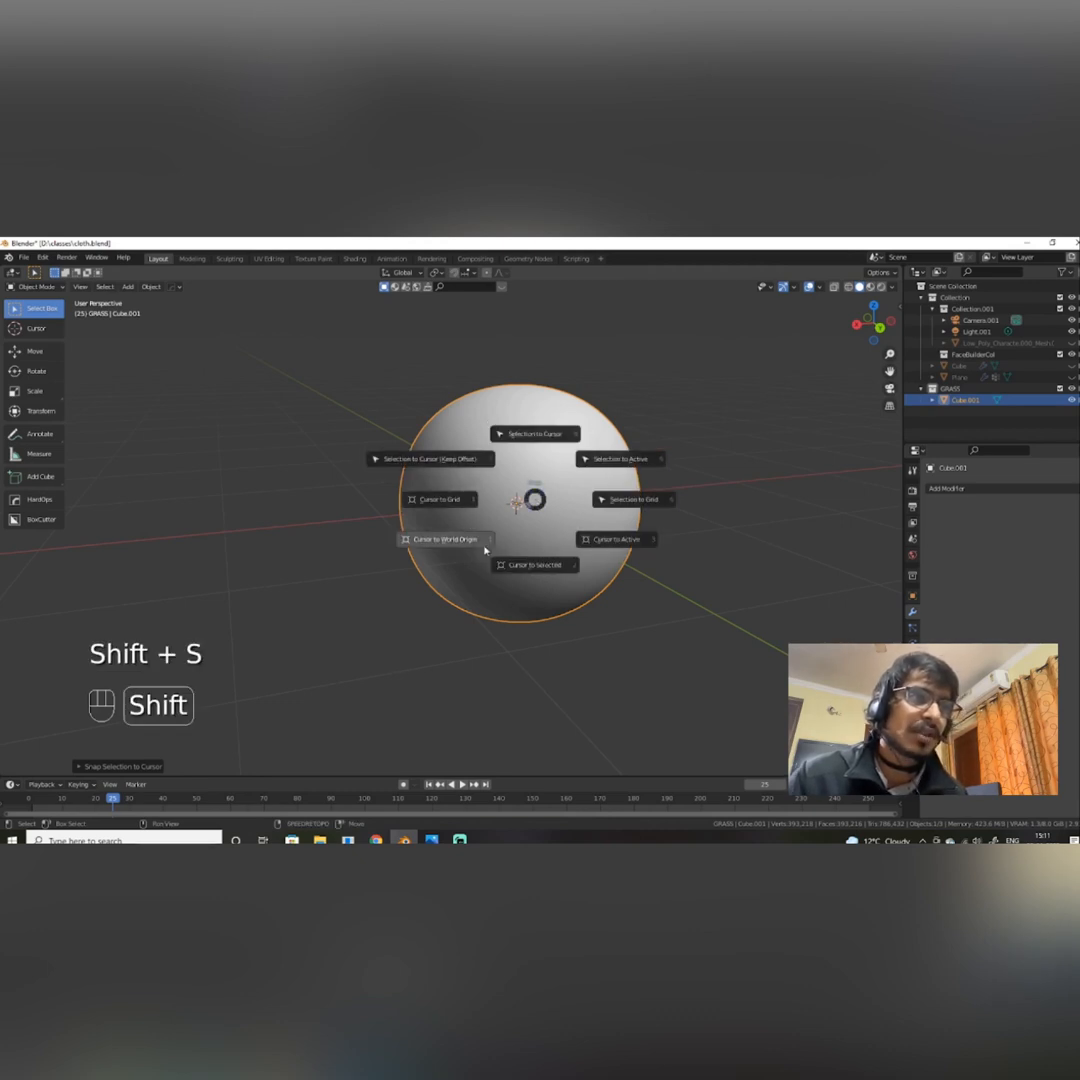
pyautogui.press('Escape')
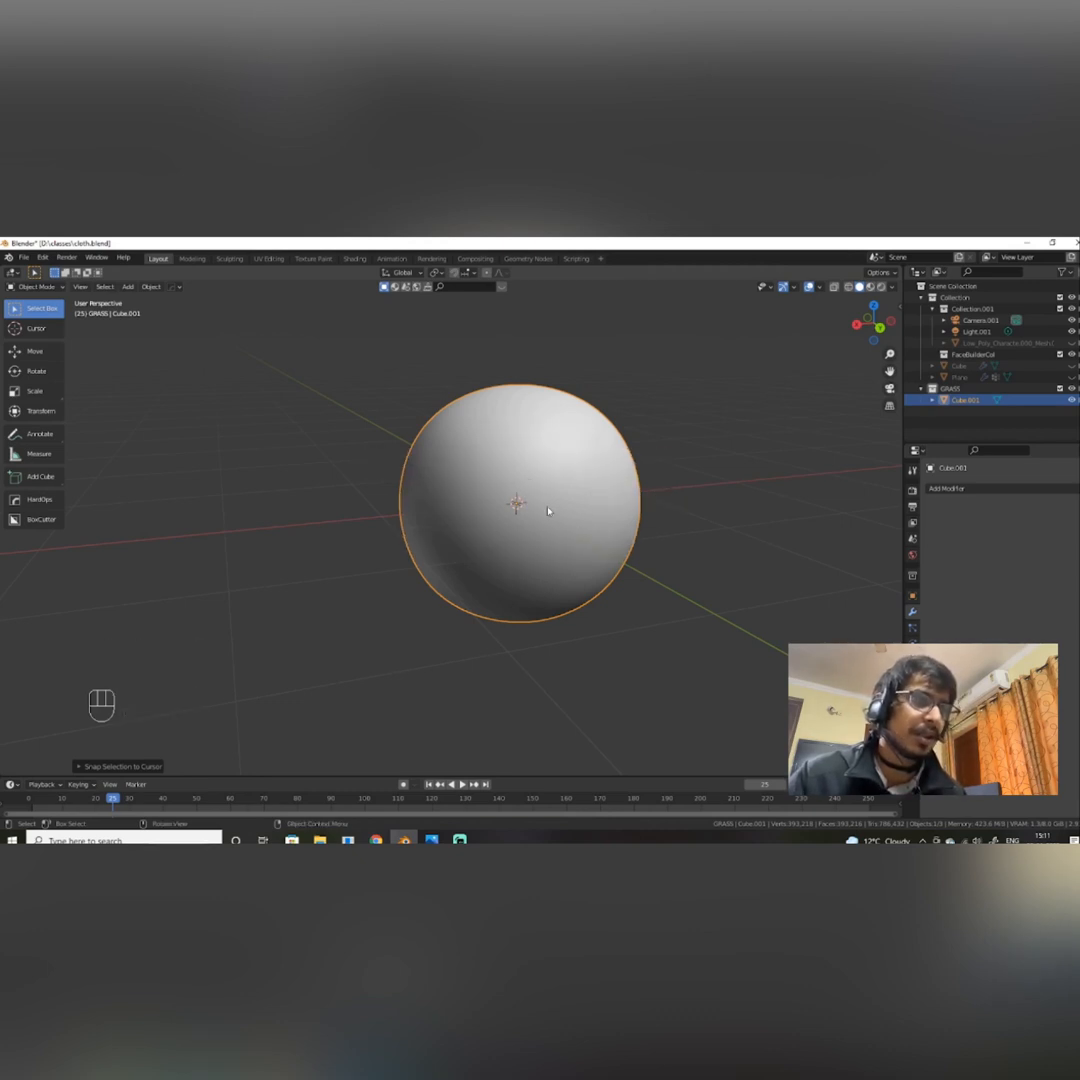
# Put the rounded cube in Sculpt Mode and view it from the front orthographic view.
pyautogui.scroll(-3, 540, 514)
pyautogui.hotkey('ctrl', 'Tab')
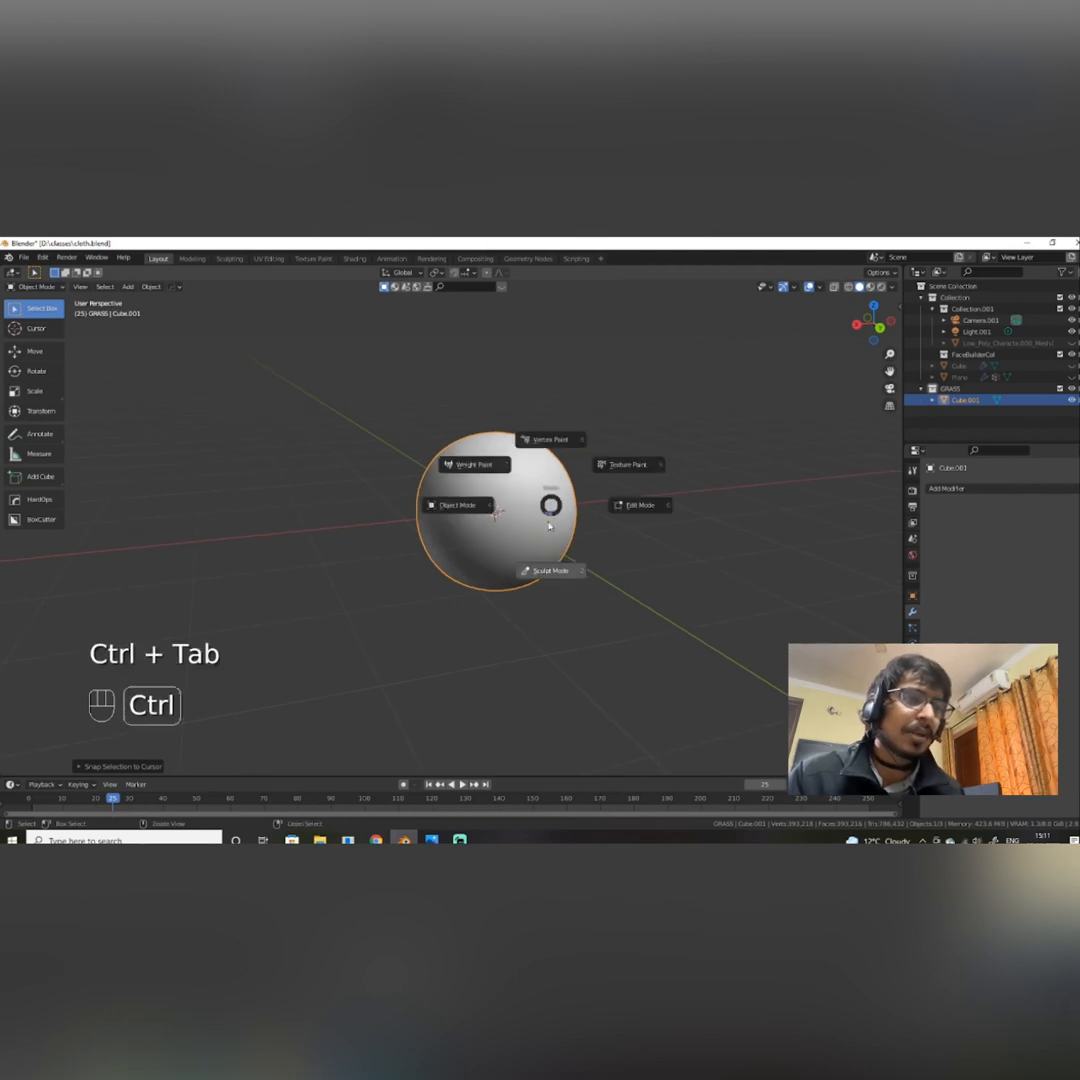
pyautogui.click(572, 580)
pyautogui.keyDown('alt'); pyautogui.moveTo(572, 580); pyautogui.dragTo(543, 567); pyautogui.keyUp('alt')
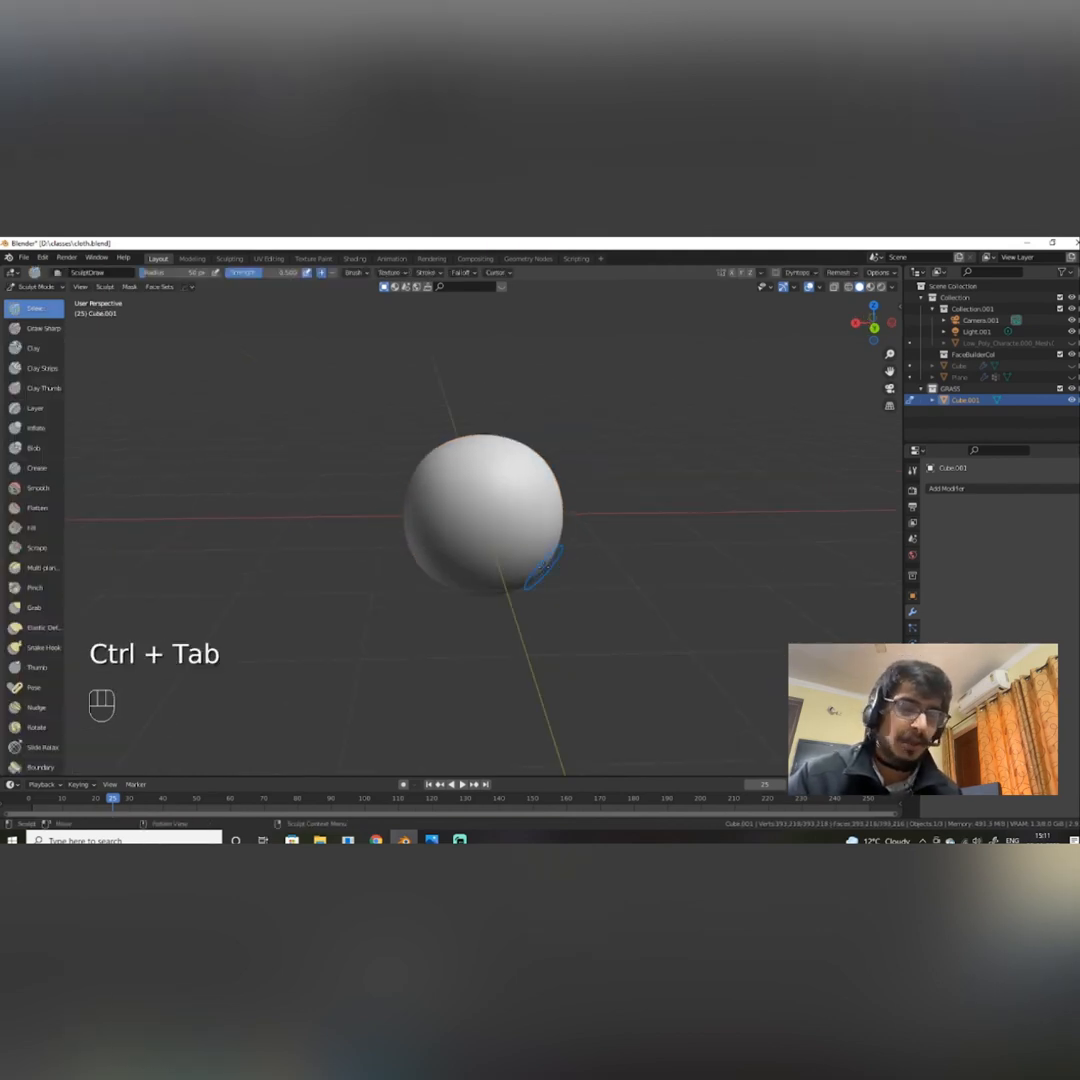
pyautogui.press('KP_1')
pyautogui.scroll(4, 448, 451)
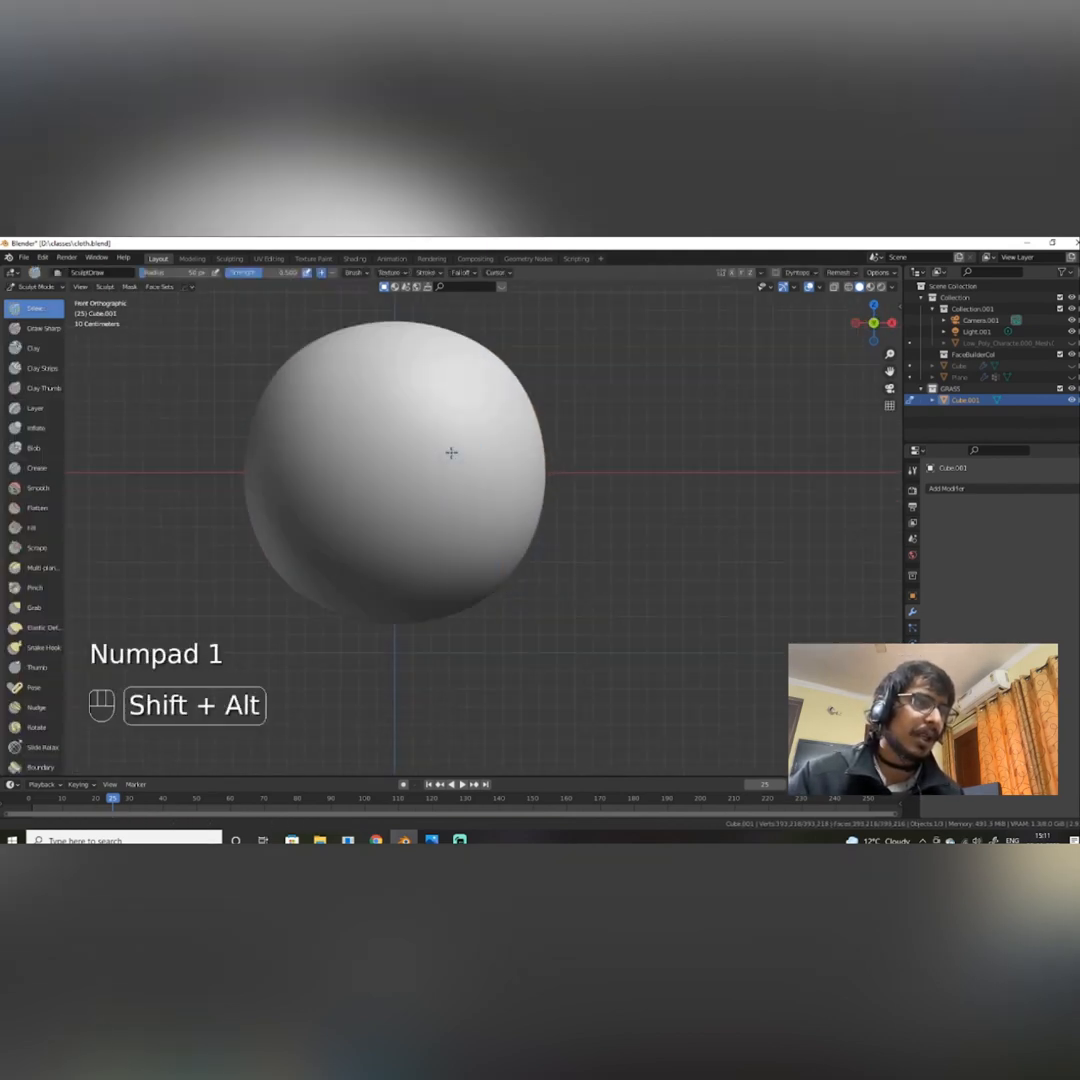
# Sculpt a lumpy raised ridge across the cube's upper front and a bump on its side with the Draw brush.
pyautogui.keyDown('alt'); pyautogui.keyDown('shift'); pyautogui.moveTo(448, 451); pyautogui.dragTo(577, 561); pyautogui.keyUp('shift'); pyautogui.keyUp('alt')
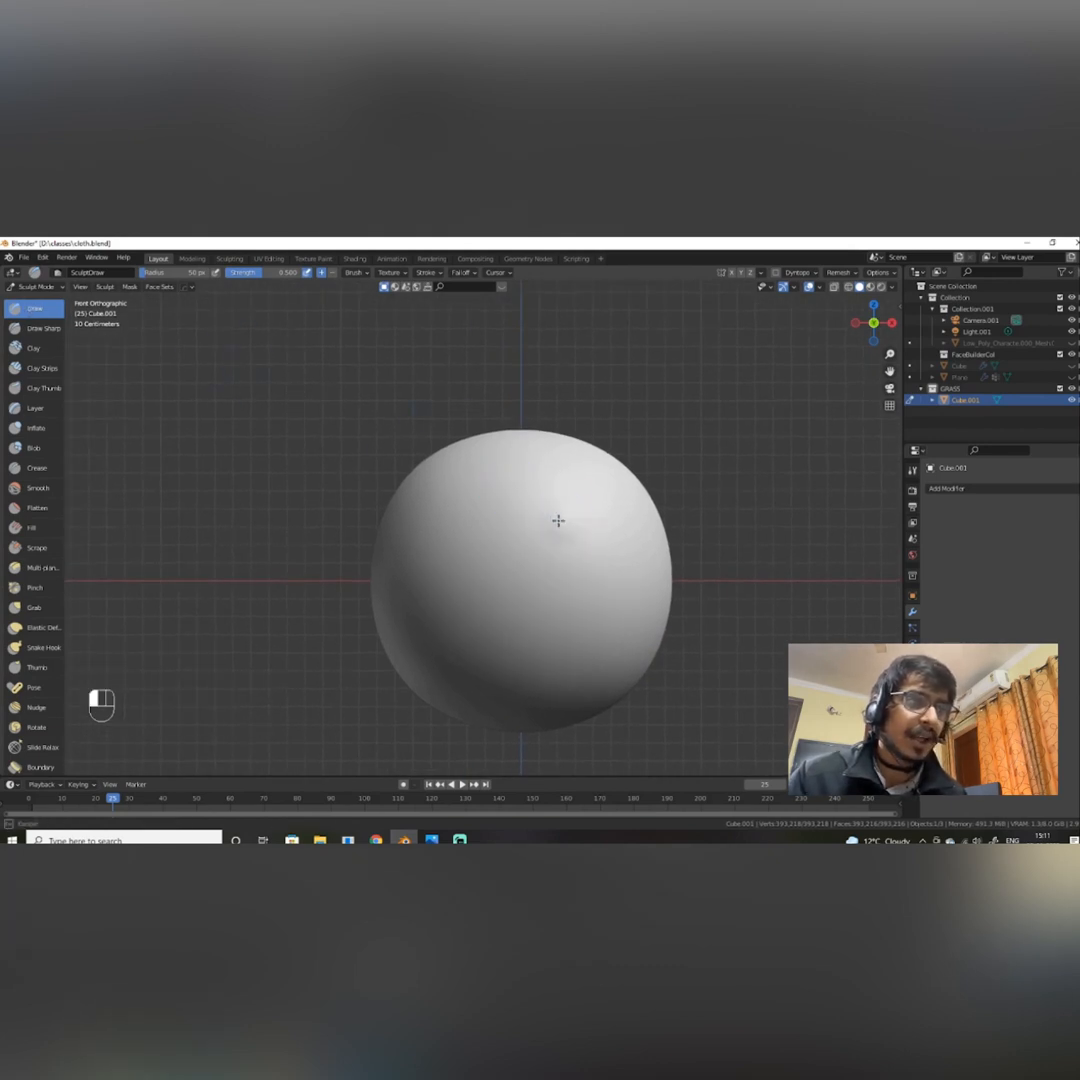
pyautogui.moveTo(517, 518)
pyautogui.mouseDown()
pyautogui.moveTo(615, 501)
pyautogui.moveTo(505, 515)
pyautogui.moveTo(445, 495)
pyautogui.moveTo(598, 493)
pyautogui.moveTo(495, 502)
pyautogui.moveTo(549, 484)
pyautogui.mouseUp()
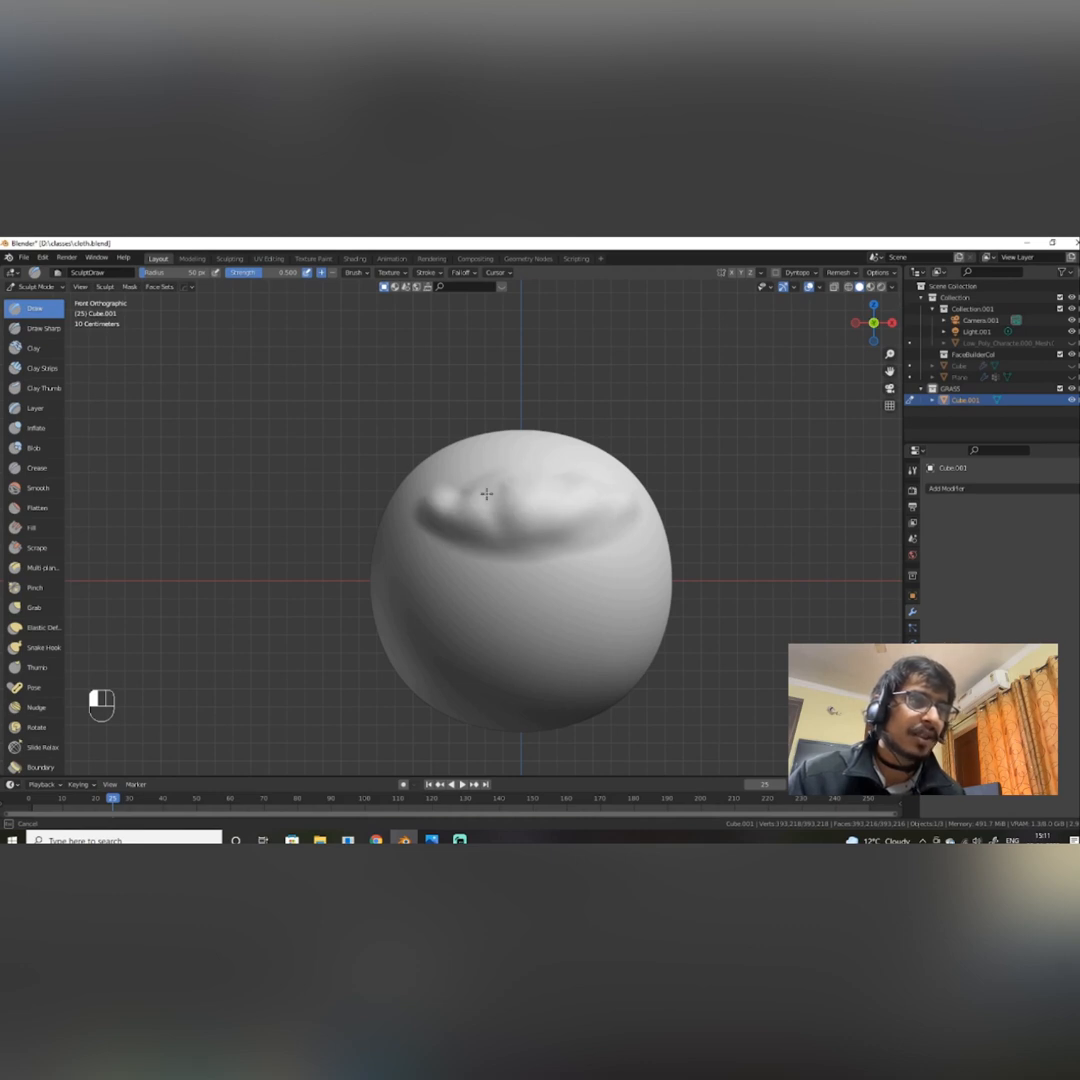
pyautogui.moveTo(519, 473)
pyautogui.mouseDown(button='middle')
pyautogui.moveTo(569, 516)
pyautogui.moveTo(487, 526)
pyautogui.moveTo(583, 518)
pyautogui.mouseUp(button='middle')
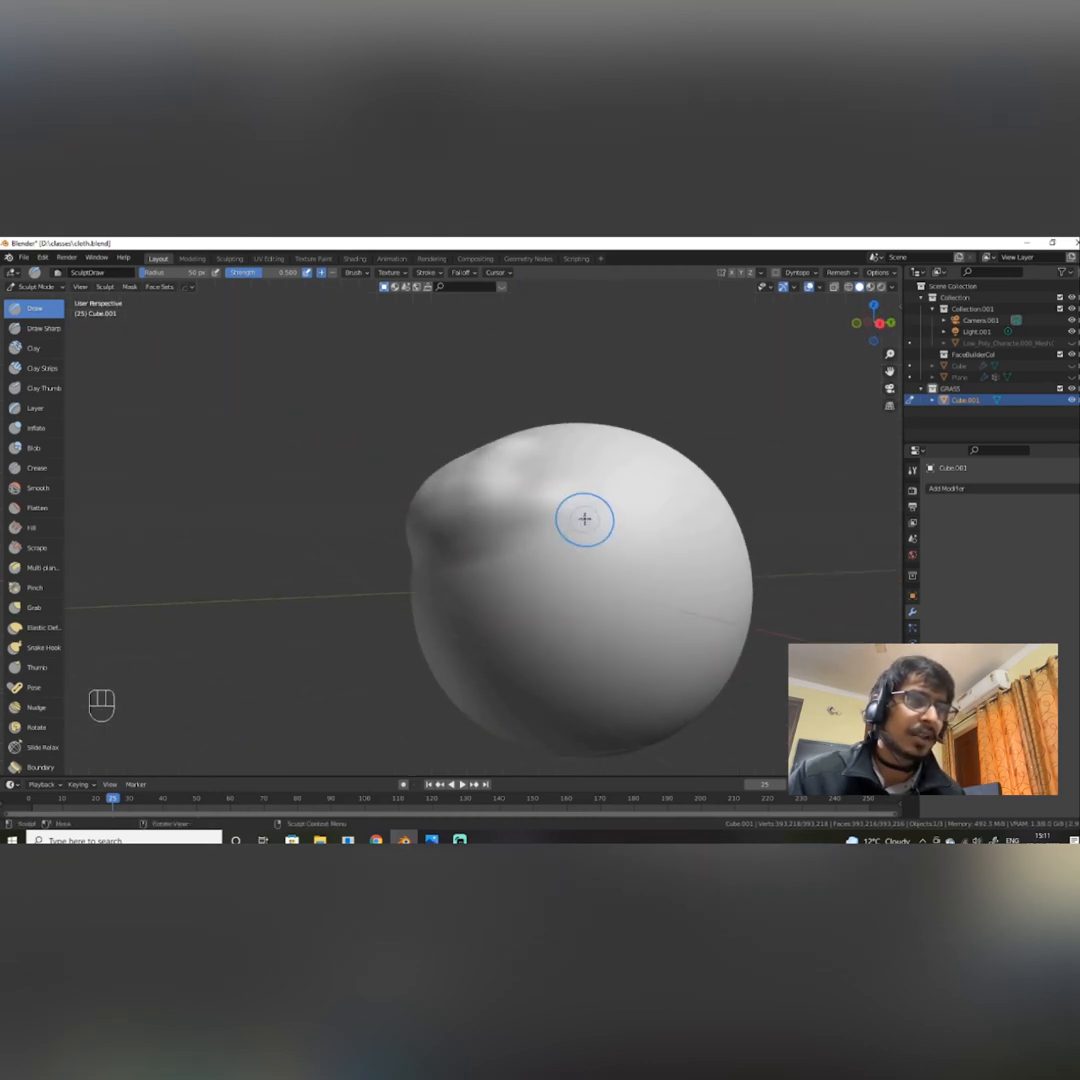
pyautogui.moveTo(563, 549)
pyautogui.keyDown('alt'); pyautogui.mouseDown()
pyautogui.moveTo(470, 545)
pyautogui.moveTo(602, 563)
pyautogui.mouseUp(); pyautogui.keyUp('alt')
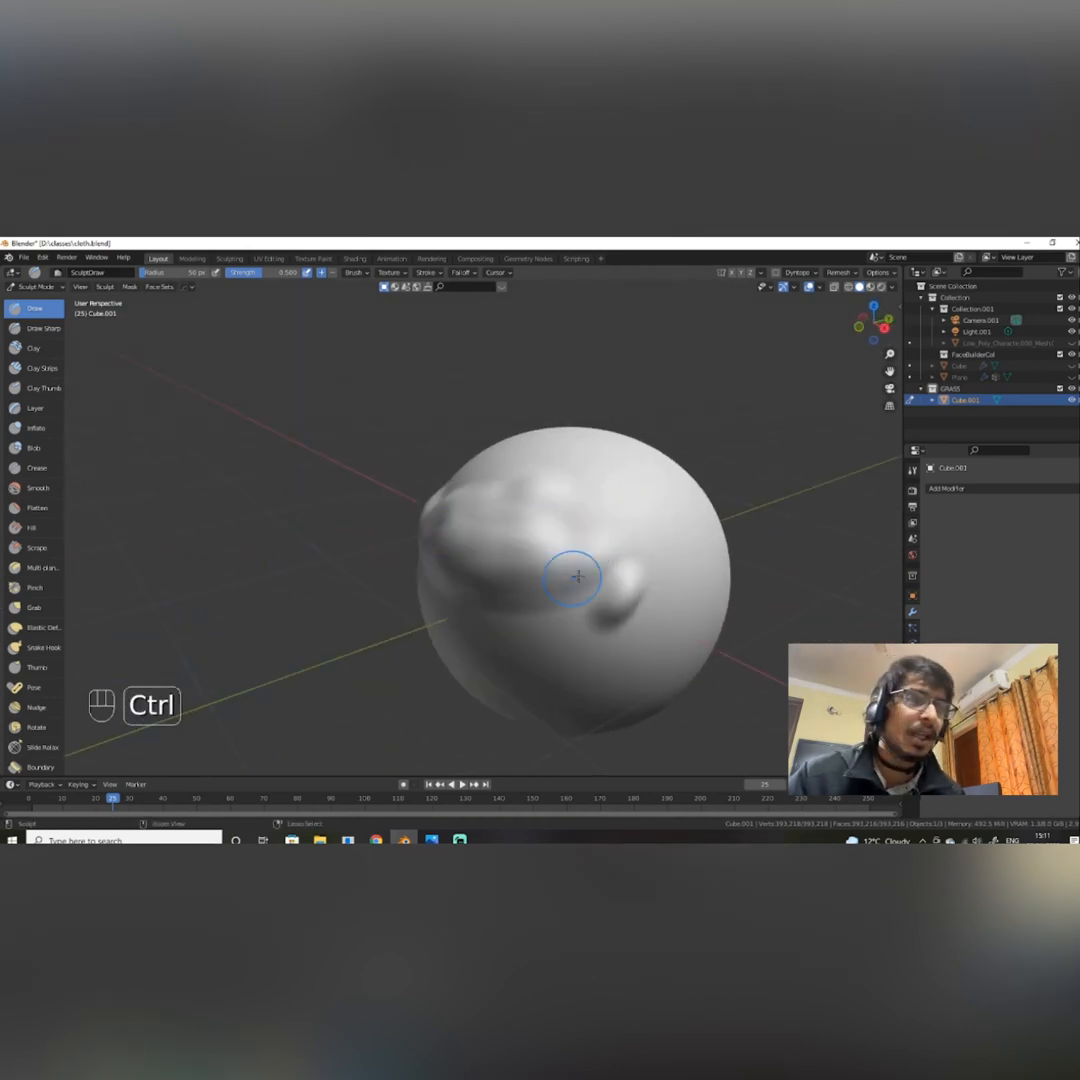
# Carve recessed grooves and hollows into the upper front and sides of the rounded cube with the inverted Draw brush.
pyautogui.moveTo(620, 502)
pyautogui.keyDown('ctrl'); pyautogui.mouseDown()
pyautogui.moveTo(615, 521)
pyautogui.moveTo(651, 550)
pyautogui.moveTo(538, 501)
pyautogui.moveTo(554, 580)
pyautogui.moveTo(535, 511)
pyautogui.moveTo(566, 553)
pyautogui.mouseUp(); pyautogui.keyUp('ctrl')
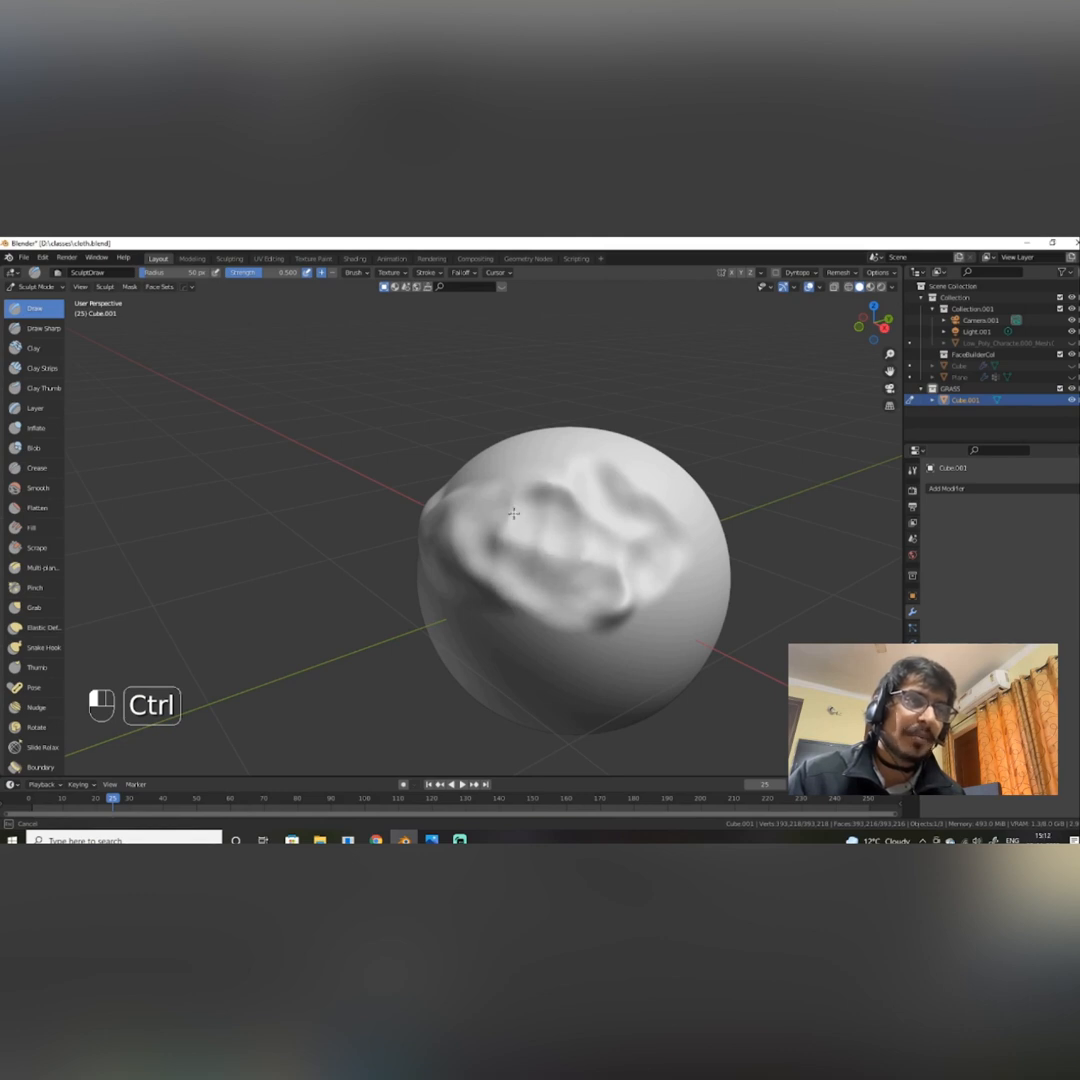
pyautogui.moveTo(513, 513)
pyautogui.keyDown('ctrl'); pyautogui.mouseDown()
pyautogui.moveTo(485, 440)
pyautogui.moveTo(646, 559)
pyautogui.moveTo(621, 606)
pyautogui.moveTo(604, 560)
pyautogui.mouseUp(); pyautogui.keyUp('ctrl')
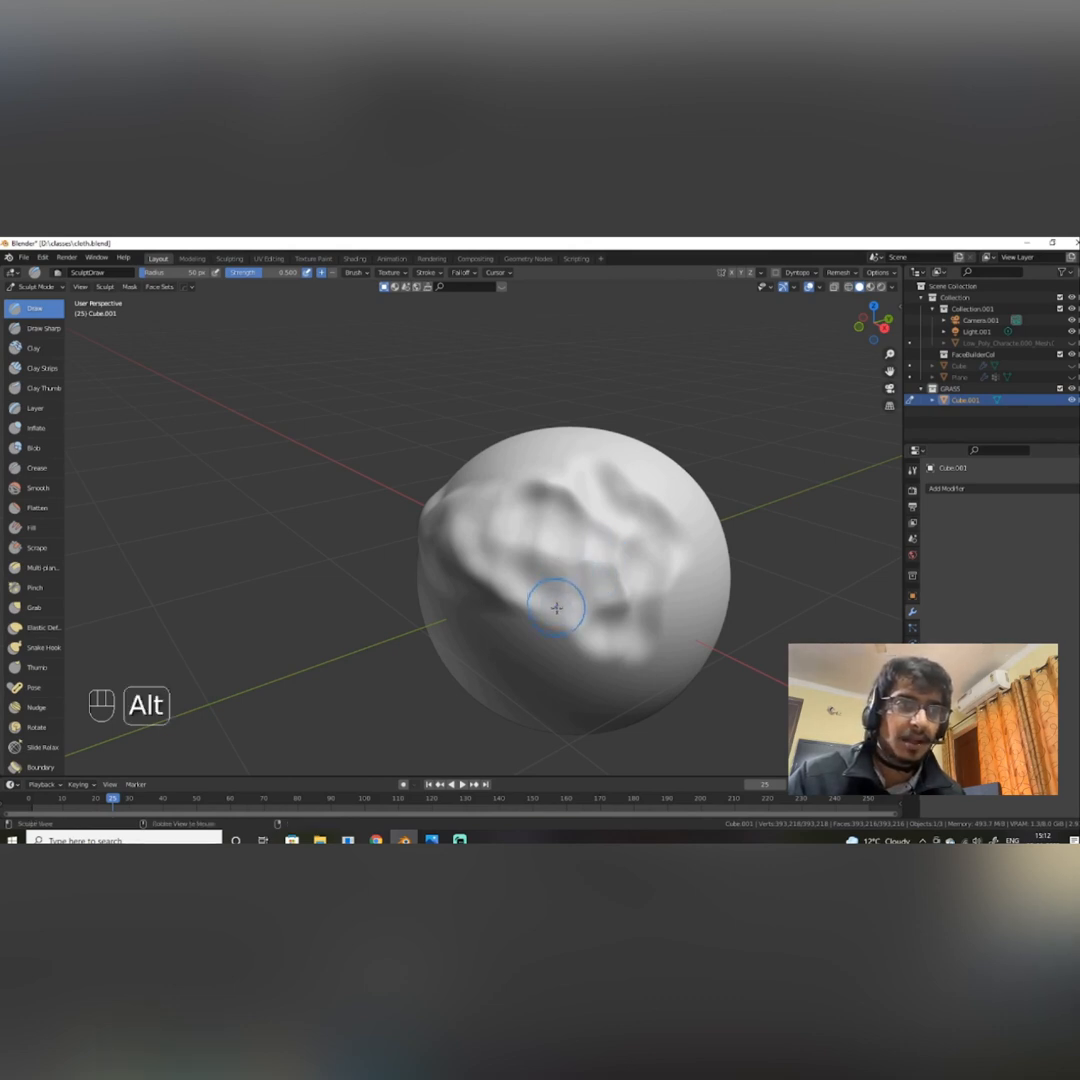
pyautogui.keyDown('alt'); pyautogui.moveTo(557, 607); pyautogui.dragTo(678, 576, button='middle'); pyautogui.keyUp('alt')
pyautogui.moveTo(436, 556)
pyautogui.keyDown('ctrl'); pyautogui.mouseDown()
pyautogui.moveTo(362, 590)
pyautogui.moveTo(485, 588)
pyautogui.mouseUp(); pyautogui.keyUp('ctrl')
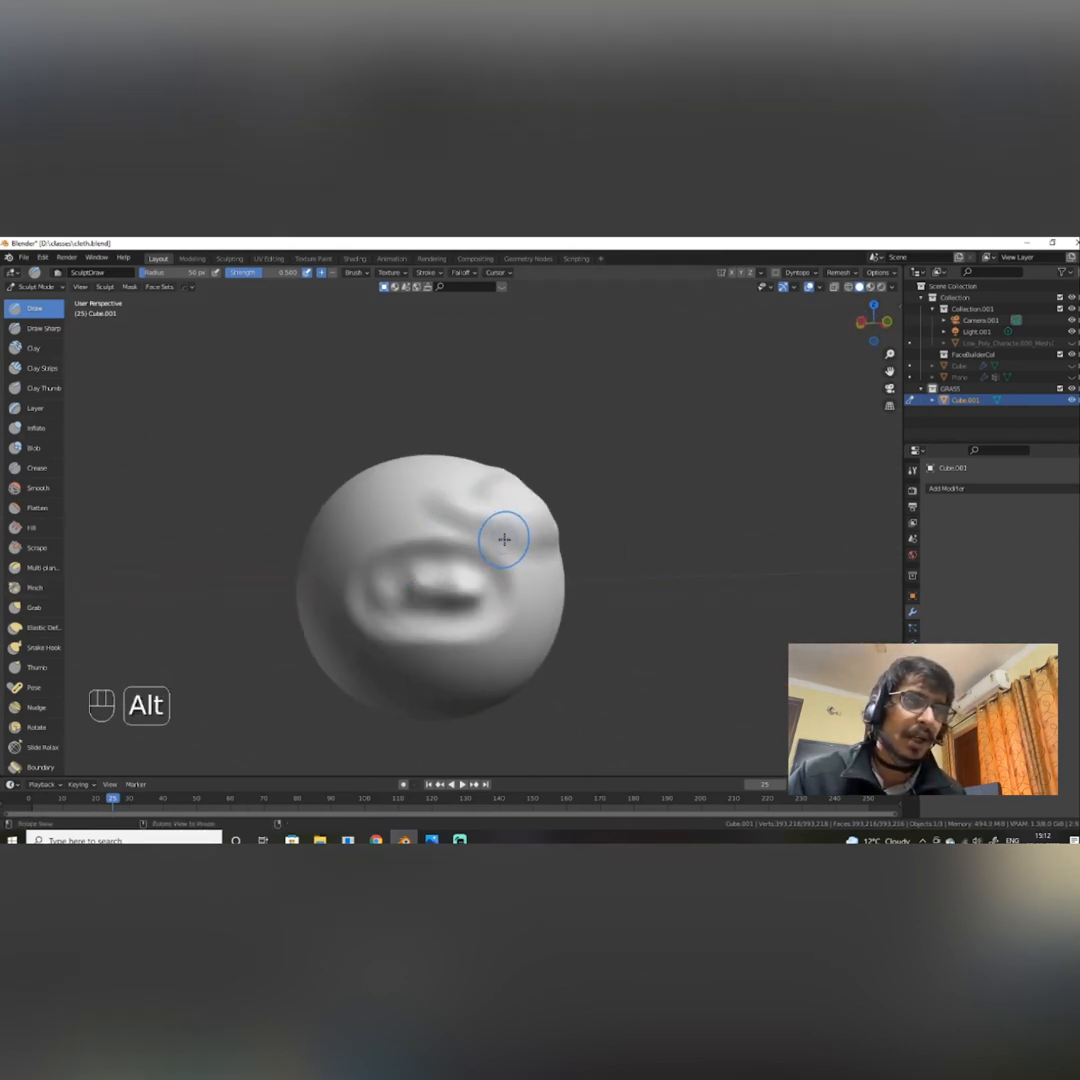
pyautogui.keyDown('alt'); pyautogui.moveTo(499, 535); pyautogui.dragTo(390, 510, button='middle'); pyautogui.keyUp('alt')
pyautogui.moveTo(386, 509)
pyautogui.keyDown('ctrl'); pyautogui.mouseDown()
pyautogui.moveTo(370, 537)
pyautogui.moveTo(375, 512)
pyautogui.moveTo(369, 533)
pyautogui.moveTo(392, 530)
pyautogui.moveTo(296, 512)
pyautogui.mouseUp(); pyautogui.keyUp('ctrl')
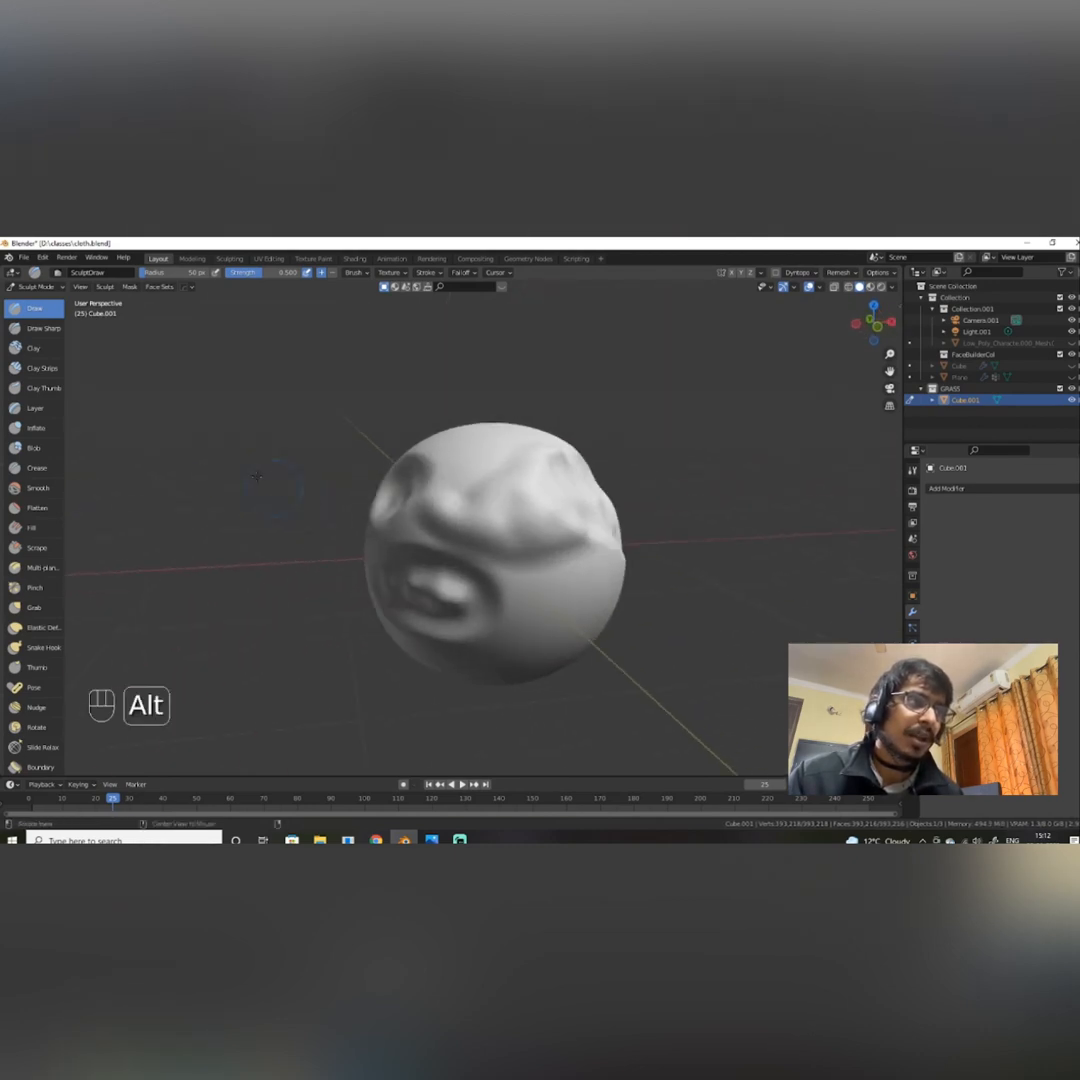
# Sculpt long narrow grooves and curled swirl shapes on the back of the mesh with the Draw Sharp brush, inverting some strokes.
pyautogui.click(28, 336)
pyautogui.keyDown('alt'); pyautogui.moveTo(631, 470); pyautogui.dragTo(810, 505); pyautogui.keyUp('alt')
pyautogui.moveTo(485, 577)
pyautogui.keyDown('alt'); pyautogui.keyDown('shift'); pyautogui.mouseDown()
pyautogui.moveTo(556, 582)
pyautogui.moveTo(608, 492)
pyautogui.mouseUp(); pyautogui.keyUp('shift'); pyautogui.keyUp('alt')
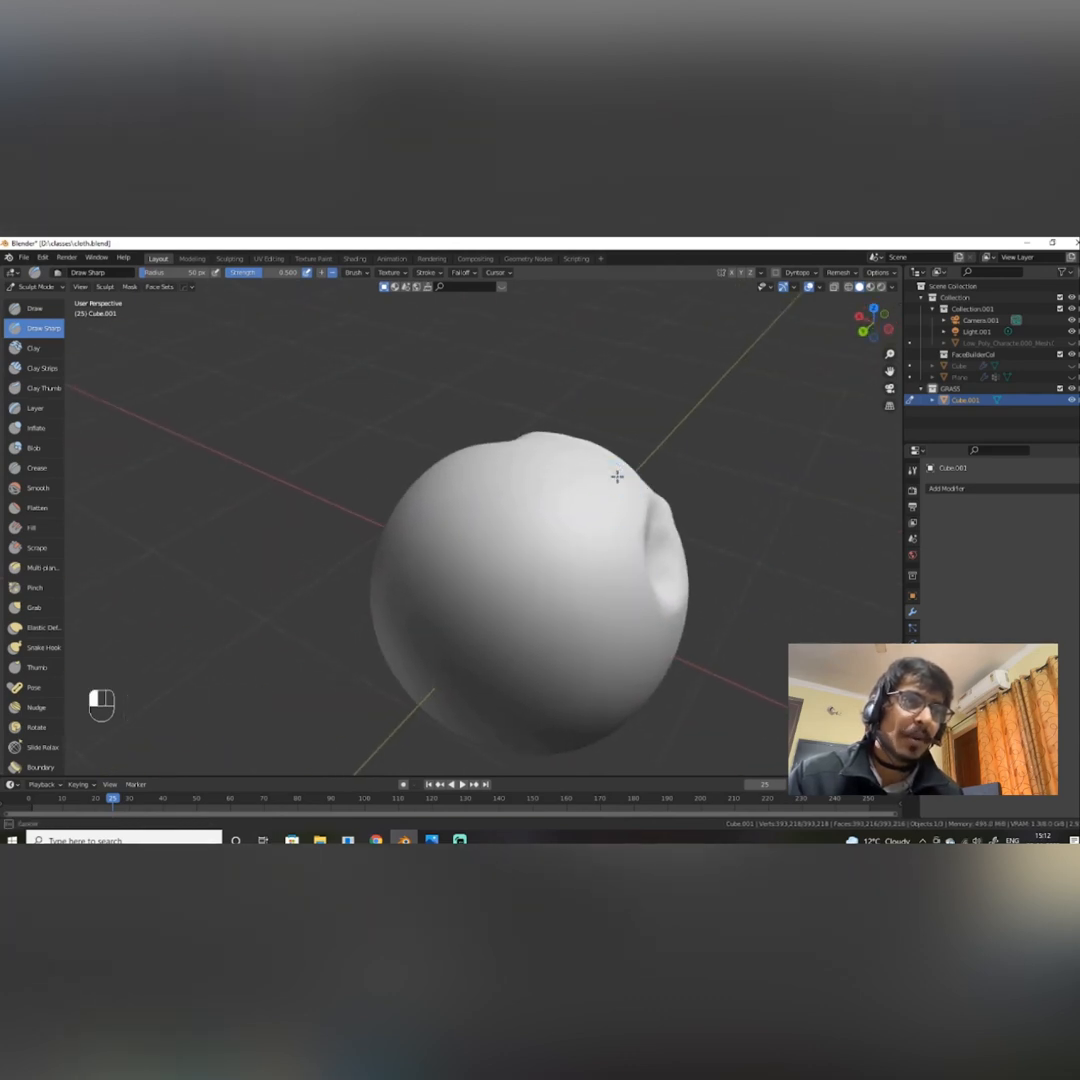
pyautogui.moveTo(502, 630)
pyautogui.mouseDown()
pyautogui.moveTo(545, 668)
pyautogui.moveTo(611, 633)
pyautogui.moveTo(607, 471)
pyautogui.moveTo(547, 451)
pyautogui.moveTo(522, 460)
pyautogui.mouseUp()
pyautogui.keyDown('ctrl'); pyautogui.moveTo(577, 500); pyautogui.dragTo(536, 518); pyautogui.keyUp('ctrl')
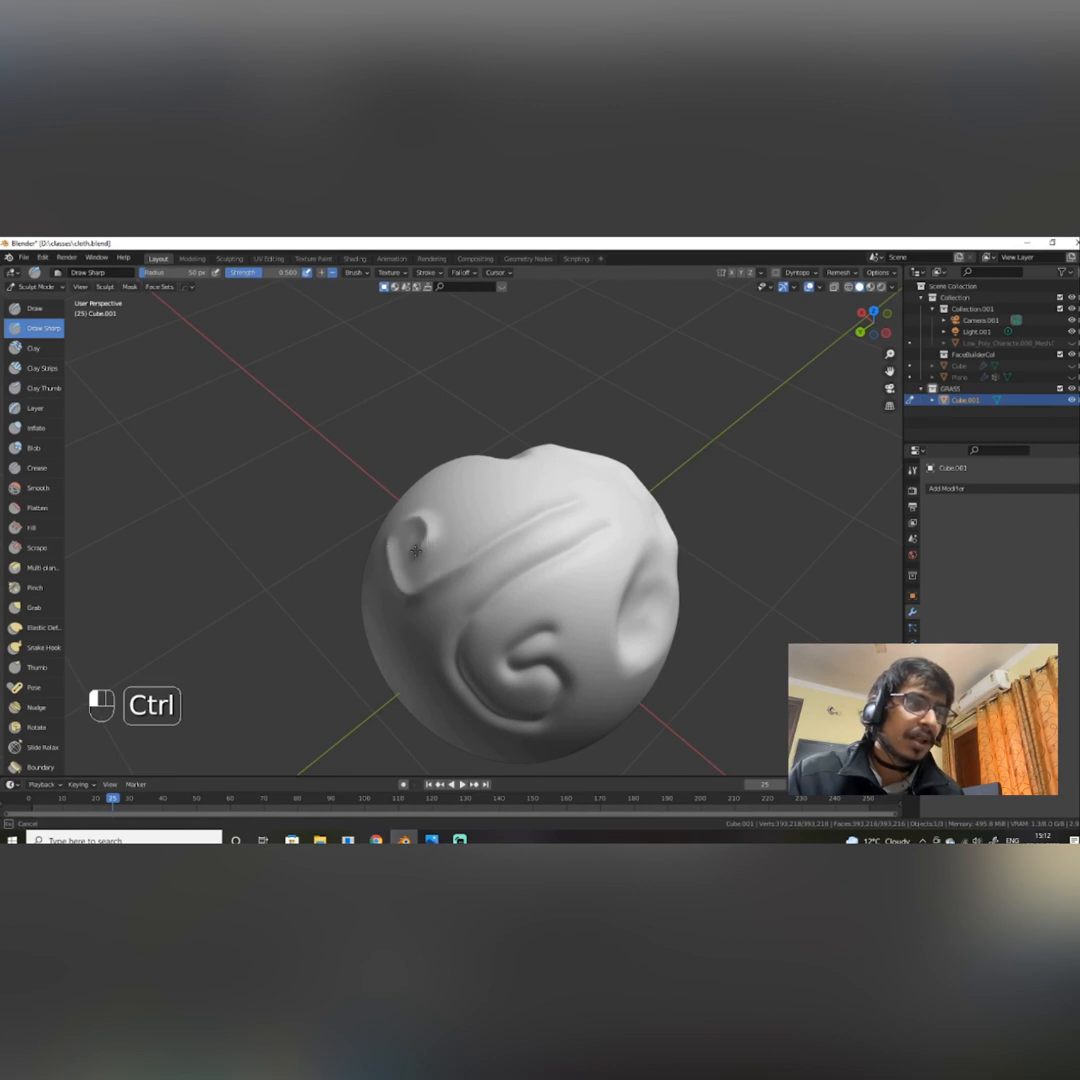
pyautogui.moveTo(415, 551)
pyautogui.keyDown('ctrl'); pyautogui.mouseDown()
pyautogui.moveTo(415, 539)
pyautogui.moveTo(531, 547)
pyautogui.moveTo(538, 538)
pyautogui.moveTo(533, 480)
pyautogui.moveTo(446, 576)
pyautogui.moveTo(497, 591)
pyautogui.moveTo(441, 581)
pyautogui.moveTo(488, 622)
pyautogui.moveTo(475, 420)
pyautogui.mouseUp(); pyautogui.keyUp('ctrl')
pyautogui.scroll(3, 538, 538)
pyautogui.scroll(-3, 488, 622)
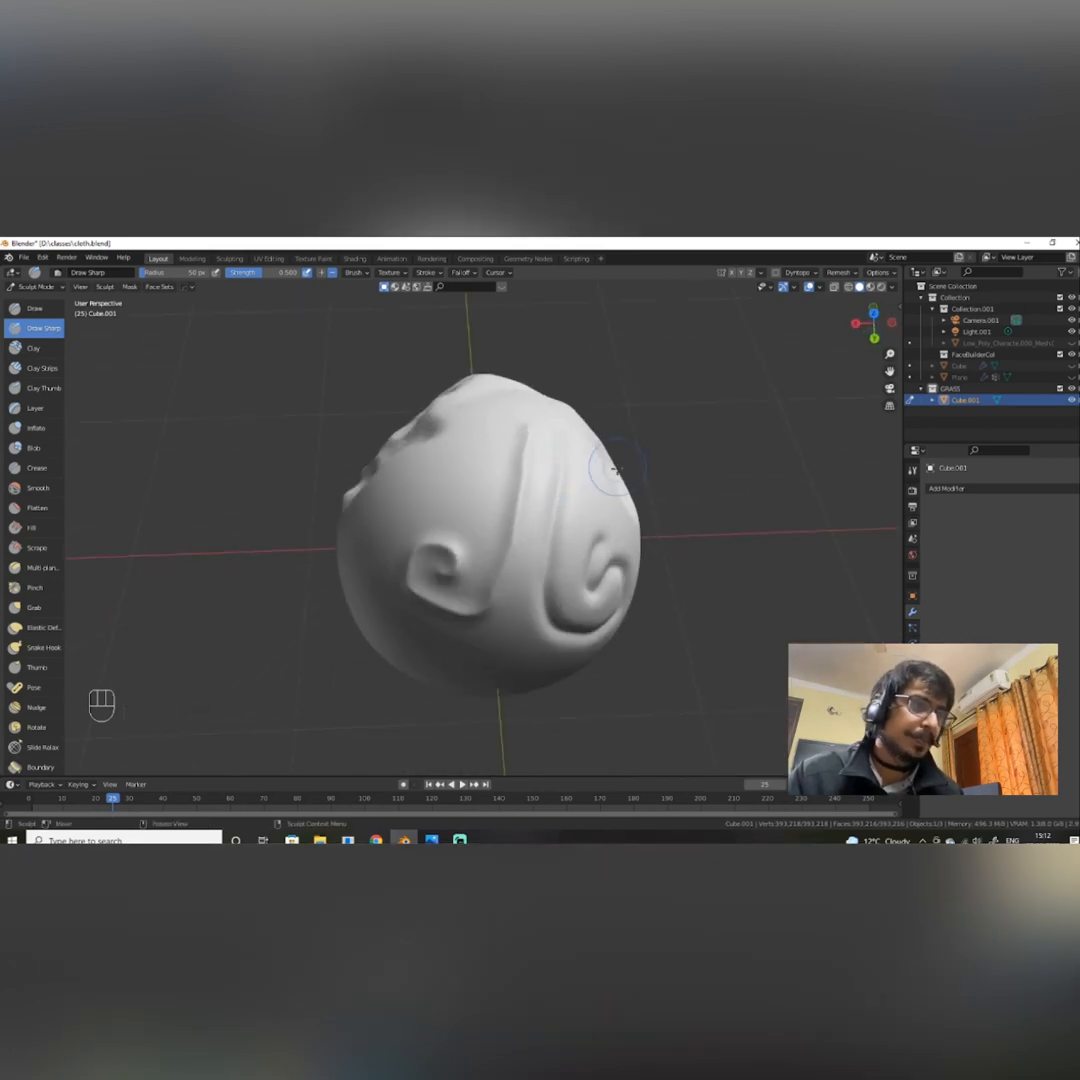
# Carve a hooked groove and a wavy crease across the upper surface beside the parallel grooves with Draw Sharp.
pyautogui.moveTo(615, 467)
pyautogui.keyDown('alt'); pyautogui.mouseDown()
pyautogui.moveTo(550, 513)
pyautogui.moveTo(378, 441)
pyautogui.moveTo(428, 582)
pyautogui.mouseUp(); pyautogui.keyUp('alt')
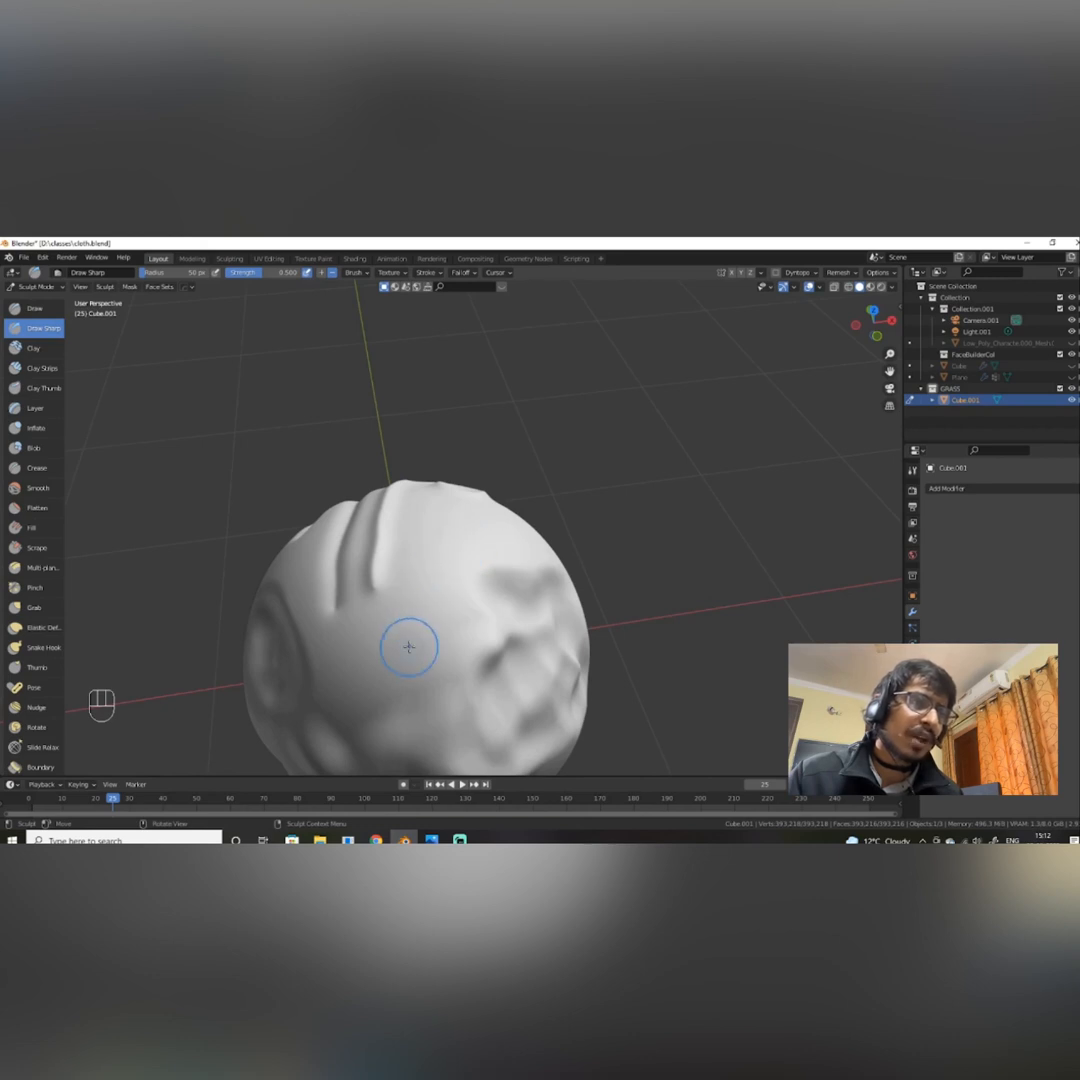
pyautogui.moveTo(410, 646); pyautogui.dragTo(424, 530)
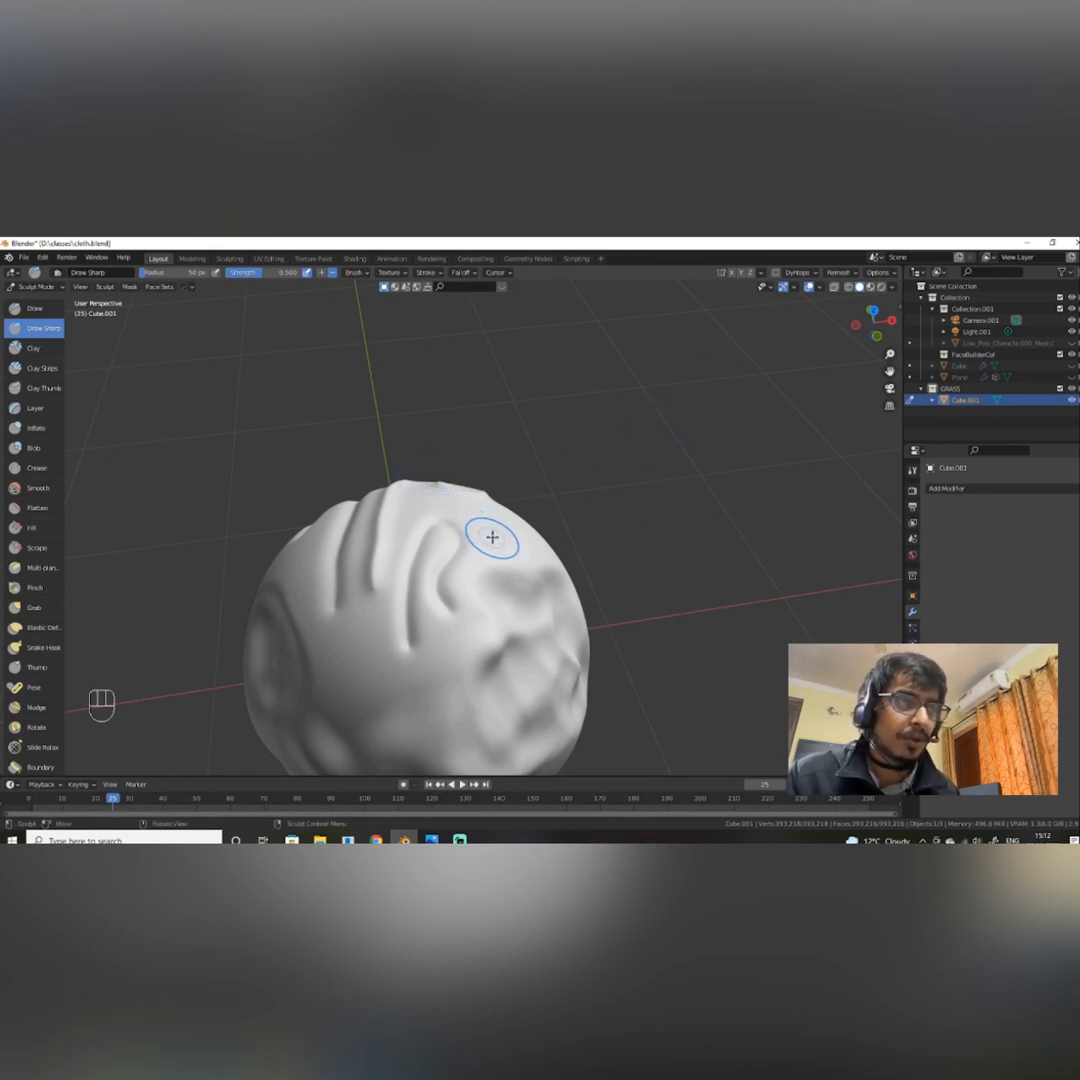
pyautogui.moveTo(493, 531); pyautogui.dragTo(497, 533)
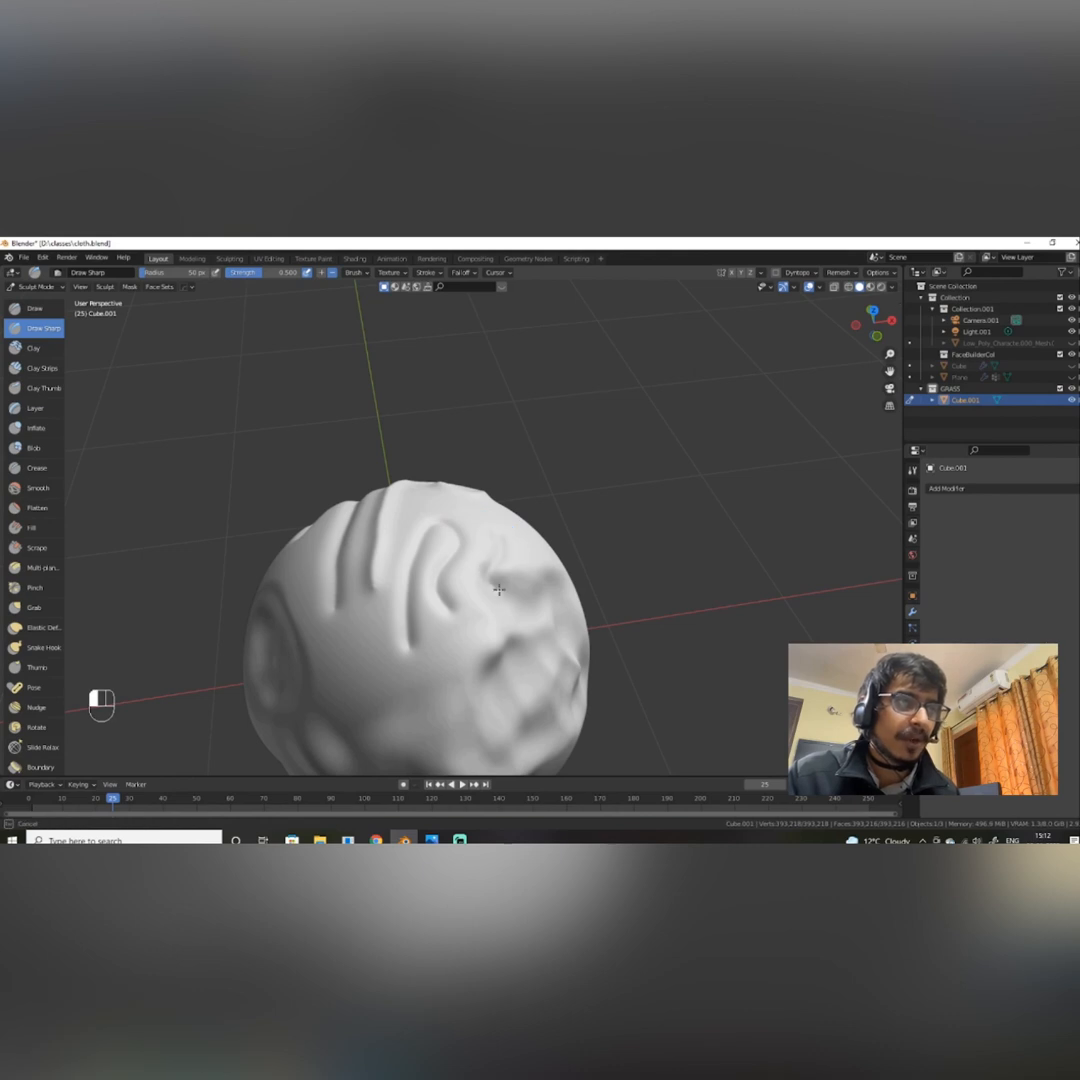
pyautogui.moveTo(463, 654); pyautogui.dragTo(398, 680)
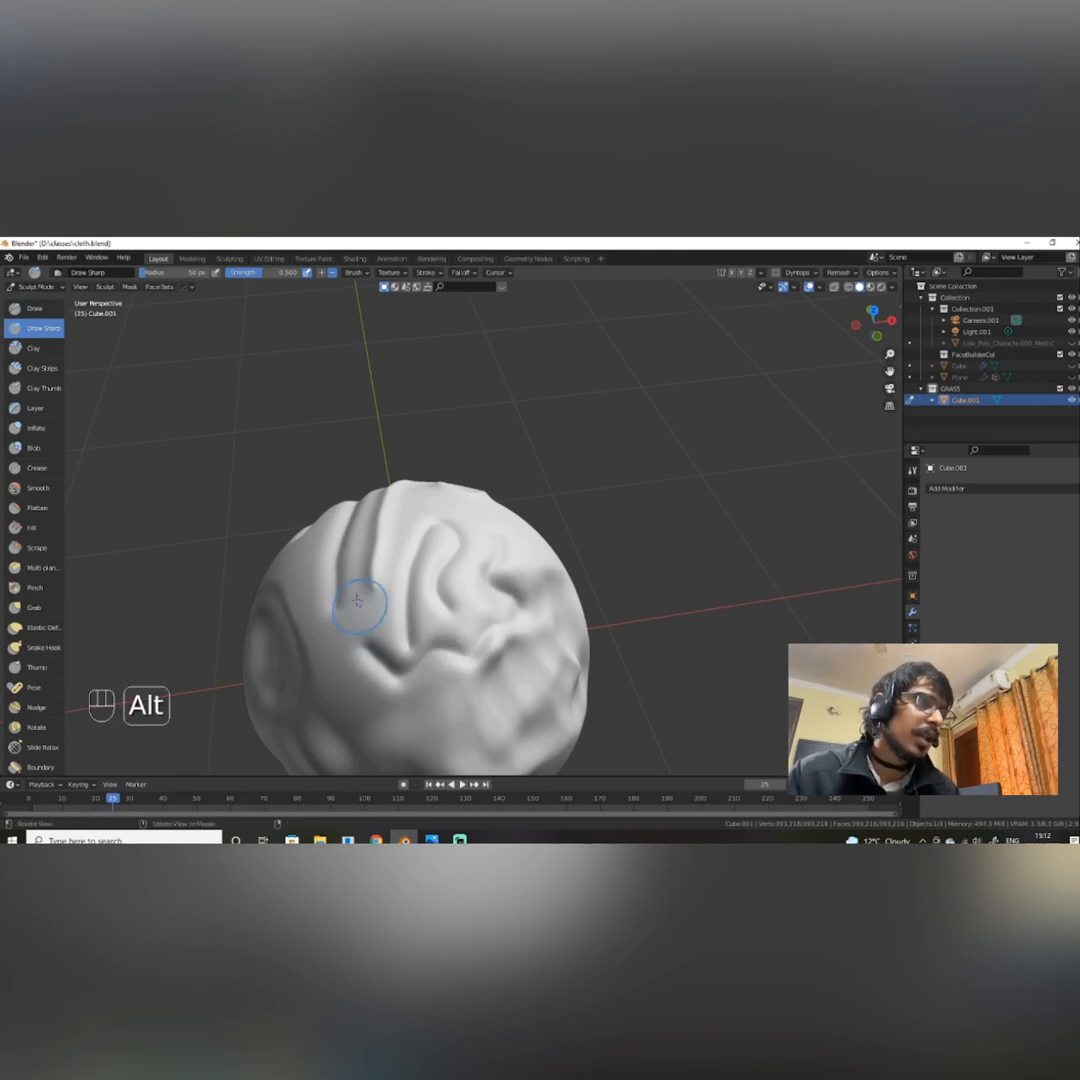
pyautogui.moveTo(359, 605)
pyautogui.keyDown('alt'); pyautogui.mouseDown()
pyautogui.moveTo(506, 470)
pyautogui.moveTo(433, 537)
pyautogui.moveTo(446, 552)
pyautogui.moveTo(447, 542)
pyautogui.mouseUp(); pyautogui.keyUp('alt')
pyautogui.scroll(-3, 506, 470)
pyautogui.scroll(2, 489, 558)
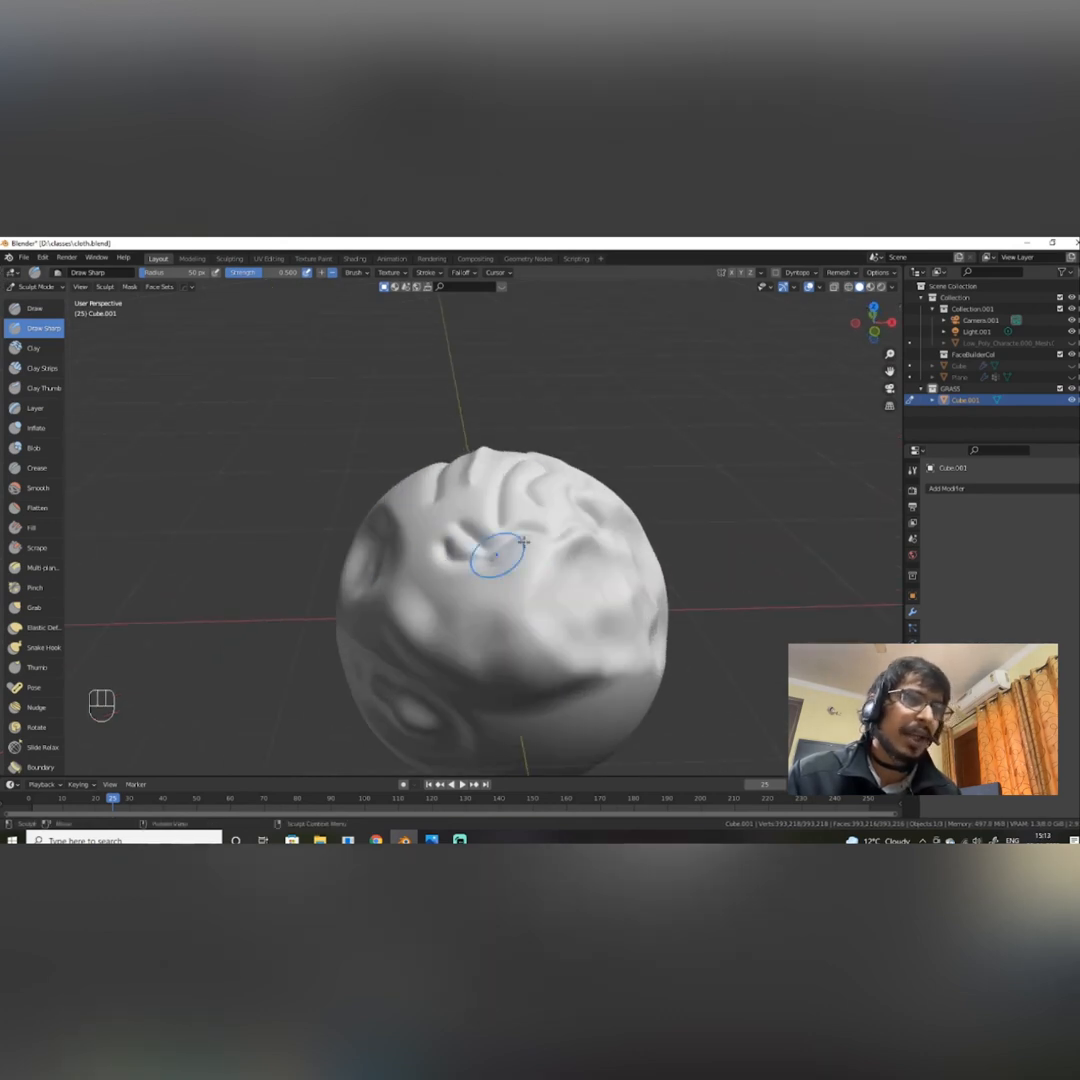
# Build up patches with the Clay brush, reduce its radius to 9 px, and add fine scribbled strokes on the surface.
pyautogui.rightClick(611, 396)
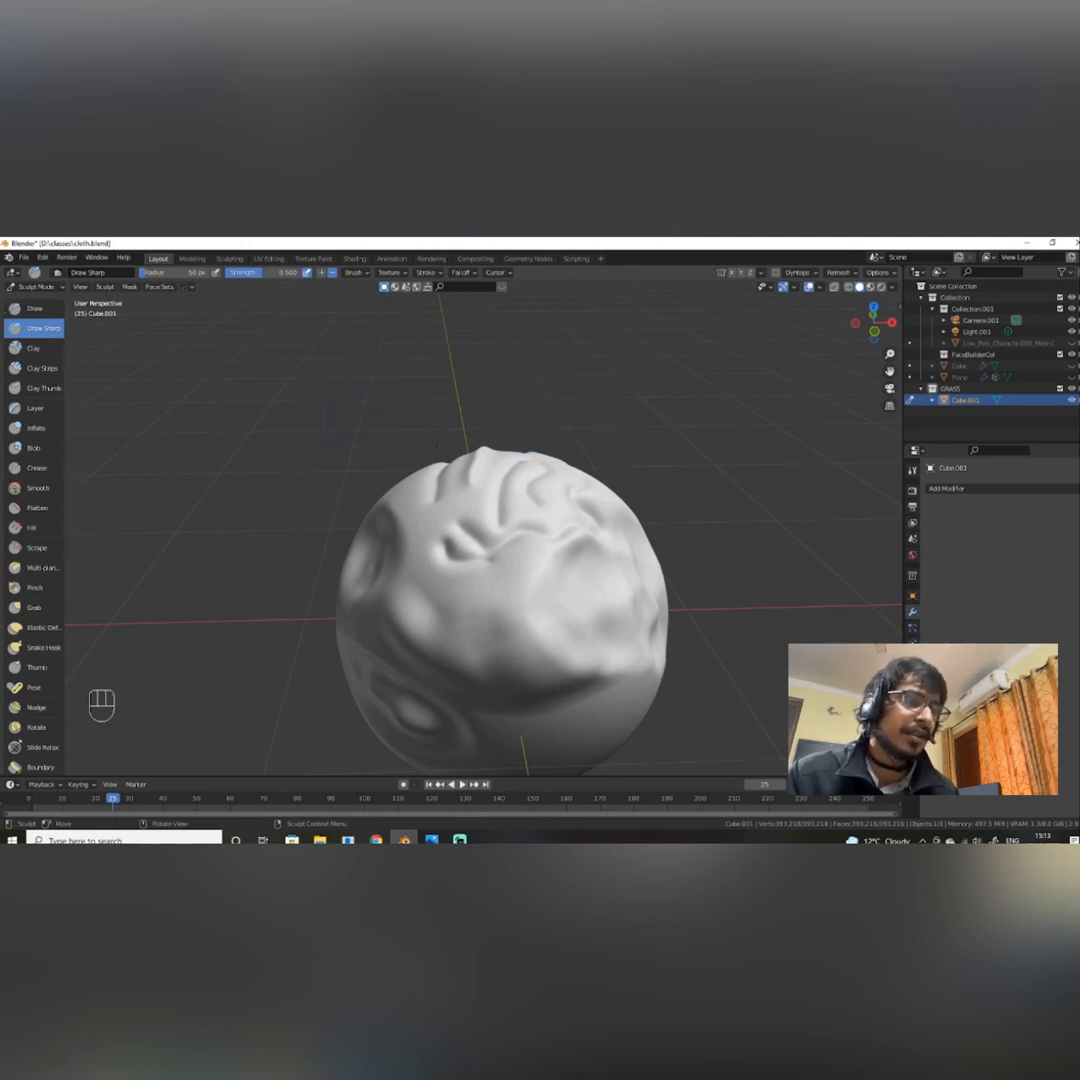
pyautogui.rightClick(403, 438)
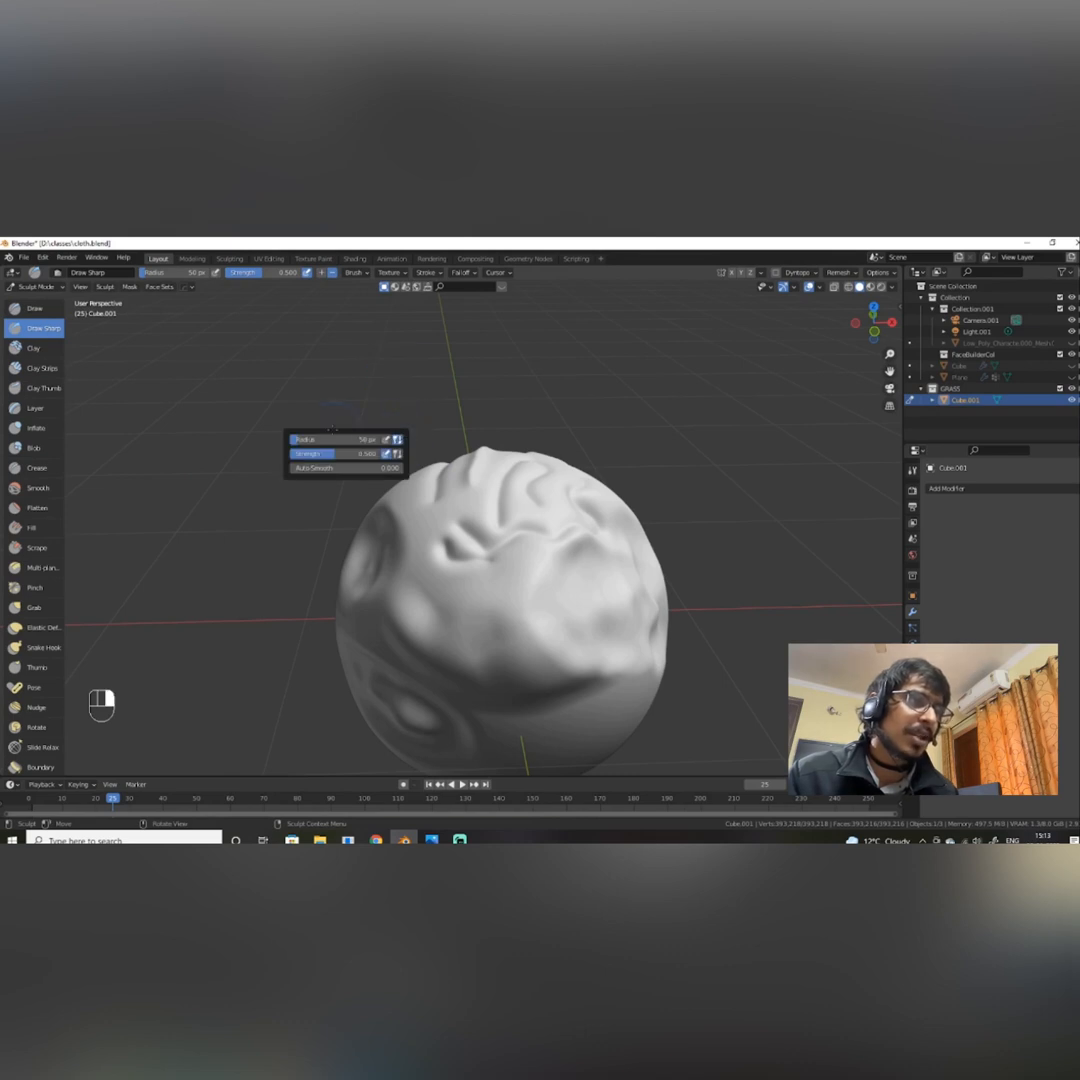
pyautogui.click(28, 350)
pyautogui.moveTo(495, 578)
pyautogui.mouseDown()
pyautogui.moveTo(425, 515)
pyautogui.moveTo(533, 567)
pyautogui.moveTo(480, 525)
pyautogui.moveTo(456, 604)
pyautogui.moveTo(507, 589)
pyautogui.moveTo(518, 614)
pyautogui.moveTo(484, 399)
pyautogui.moveTo(410, 470)
pyautogui.moveTo(440, 510)
pyautogui.moveTo(574, 560)
pyautogui.moveTo(506, 535)
pyautogui.moveTo(470, 505)
pyautogui.moveTo(405, 405)
pyautogui.moveTo(401, 471)
pyautogui.moveTo(480, 494)
pyautogui.moveTo(398, 453)
pyautogui.moveTo(357, 451)
pyautogui.moveTo(443, 440)
pyautogui.moveTo(374, 415)
pyautogui.moveTo(522, 480)
pyautogui.moveTo(453, 513)
pyautogui.moveTo(440, 477)
pyautogui.moveTo(376, 477)
pyautogui.moveTo(388, 492)
pyautogui.moveTo(370, 535)
pyautogui.moveTo(478, 525)
pyautogui.moveTo(434, 492)
pyautogui.moveTo(451, 530)
pyautogui.moveTo(380, 505)
pyautogui.moveTo(442, 482)
pyautogui.mouseUp()
pyautogui.rightClick(461, 481)
pyautogui.rightClick(417, 492)
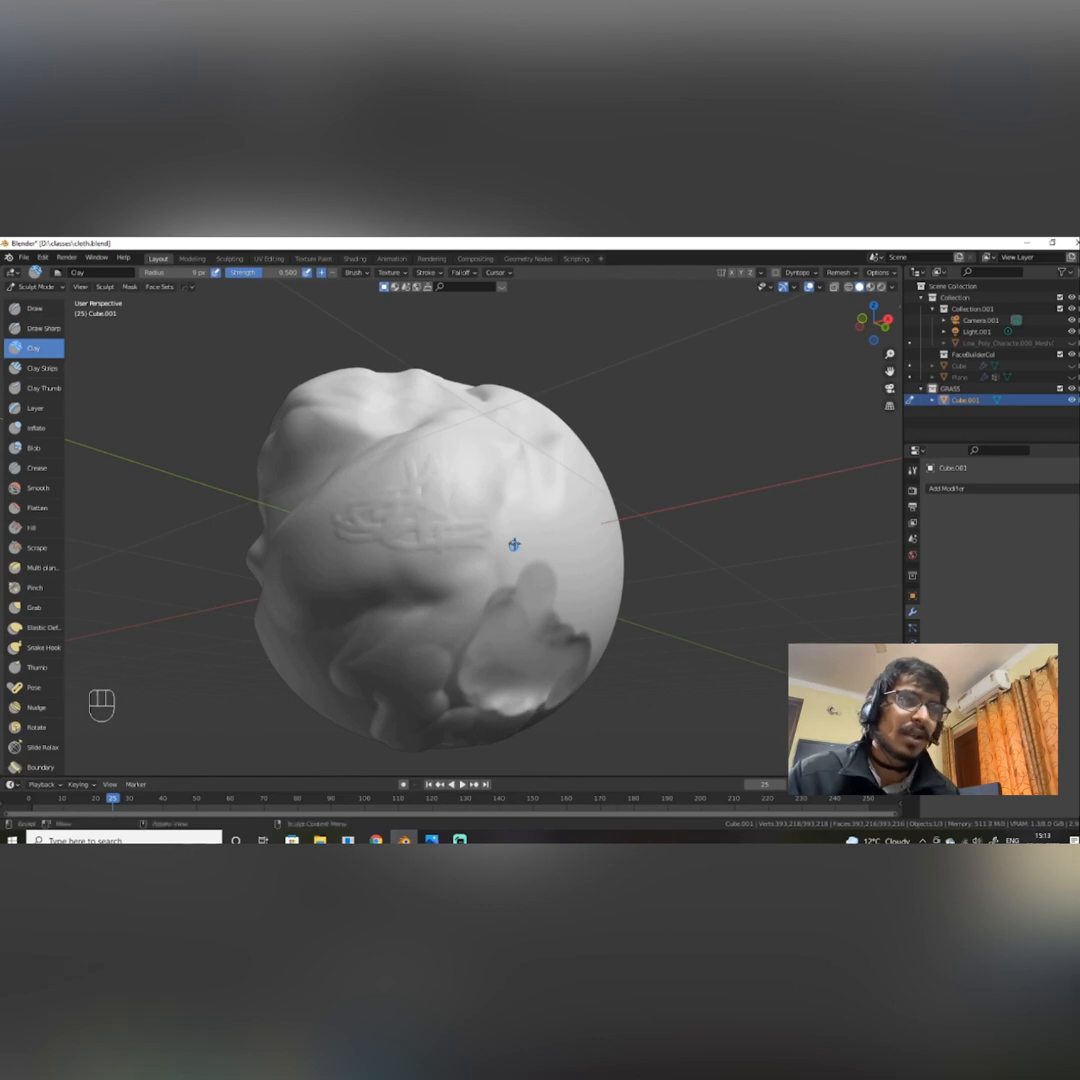
# Enlarge the Clay brush radius to 146 px and build up a broad mound on the smooth side.
pyautogui.keyDown('alt'); pyautogui.moveTo(514, 545); pyautogui.dragTo(491, 547); pyautogui.keyUp('alt')
pyautogui.scroll(-4, 443, 495)
pyautogui.moveTo(443, 495)
pyautogui.keyDown('alt'); pyautogui.mouseDown(button='middle')
pyautogui.moveTo(446, 514)
pyautogui.moveTo(510, 490)
pyautogui.moveTo(488, 503)
pyautogui.mouseUp(button='middle'); pyautogui.keyUp('alt')
pyautogui.scroll(4, 516, 498)
pyautogui.rightClick(488, 503)
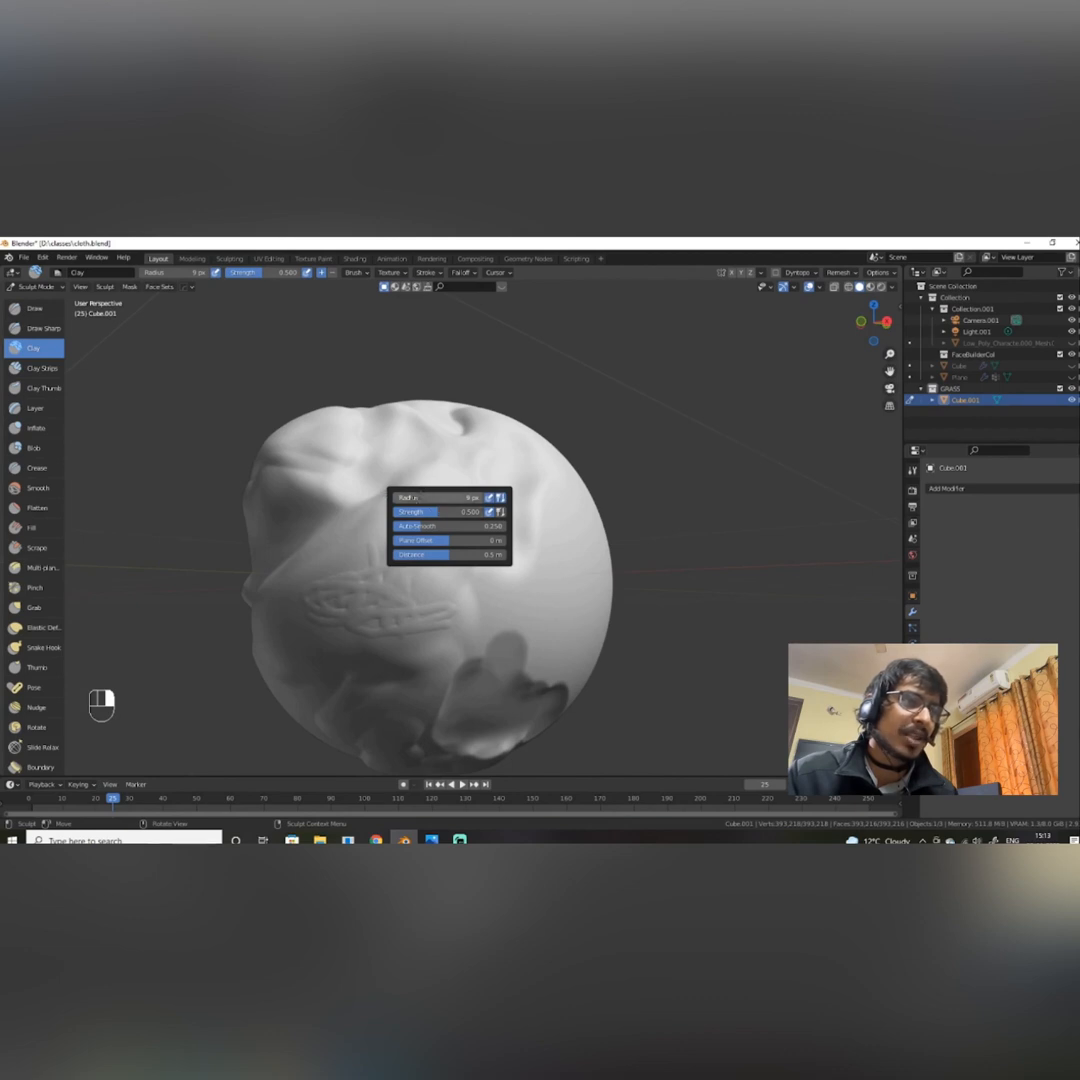
pyautogui.moveTo(441, 499); pyautogui.dragTo(447, 499)
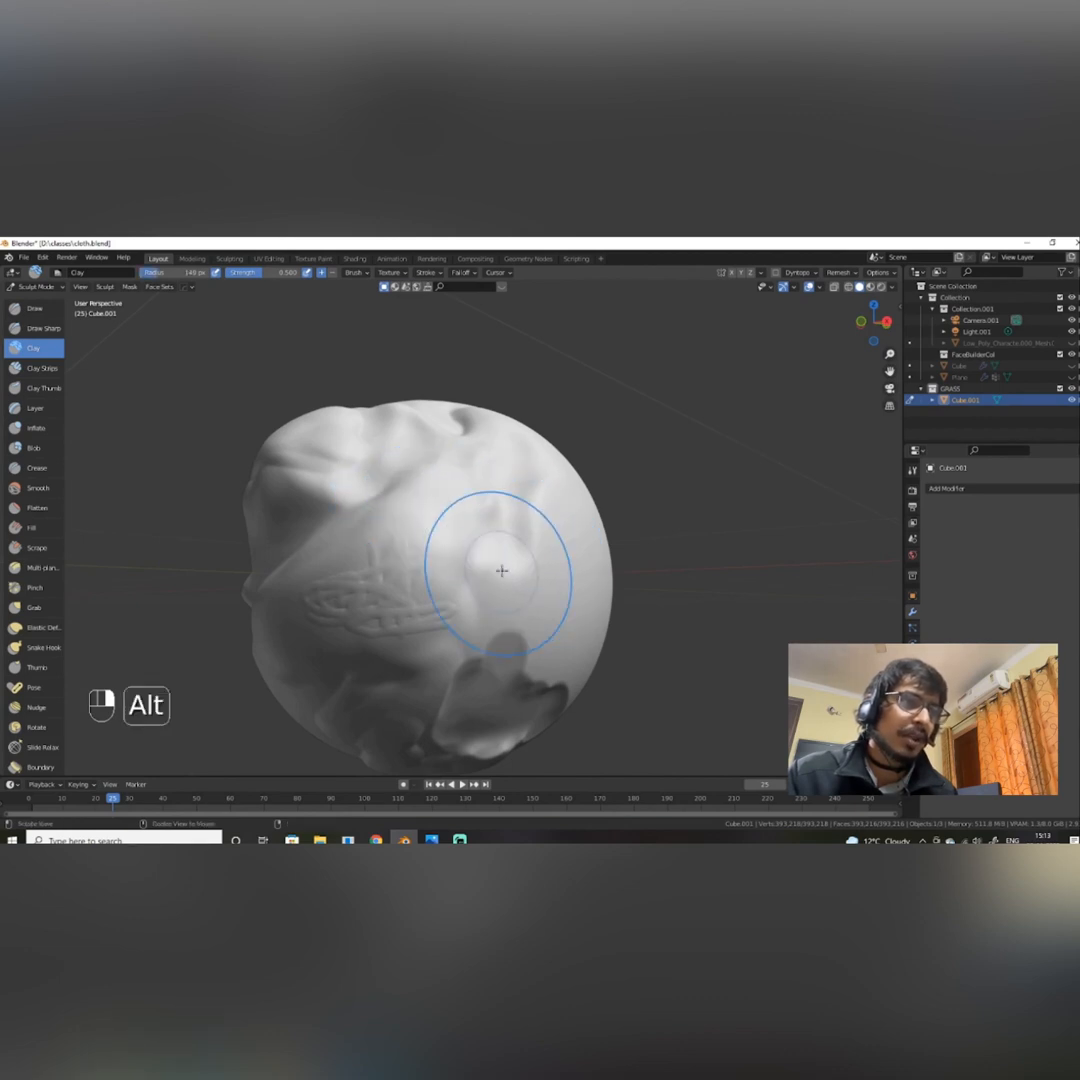
pyautogui.keyDown('alt'); pyautogui.moveTo(583, 549); pyautogui.dragTo(540, 557, button='middle'); pyautogui.keyUp('alt')
pyautogui.moveTo(450, 573)
pyautogui.mouseDown()
pyautogui.moveTo(443, 586)
pyautogui.moveTo(467, 578)
pyautogui.mouseUp()
pyautogui.moveTo(467, 578)
pyautogui.keyDown('alt'); pyautogui.mouseDown(button='middle')
pyautogui.moveTo(557, 545)
pyautogui.moveTo(465, 557)
pyautogui.moveTo(427, 514)
pyautogui.mouseUp(button='middle'); pyautogui.keyUp('alt')
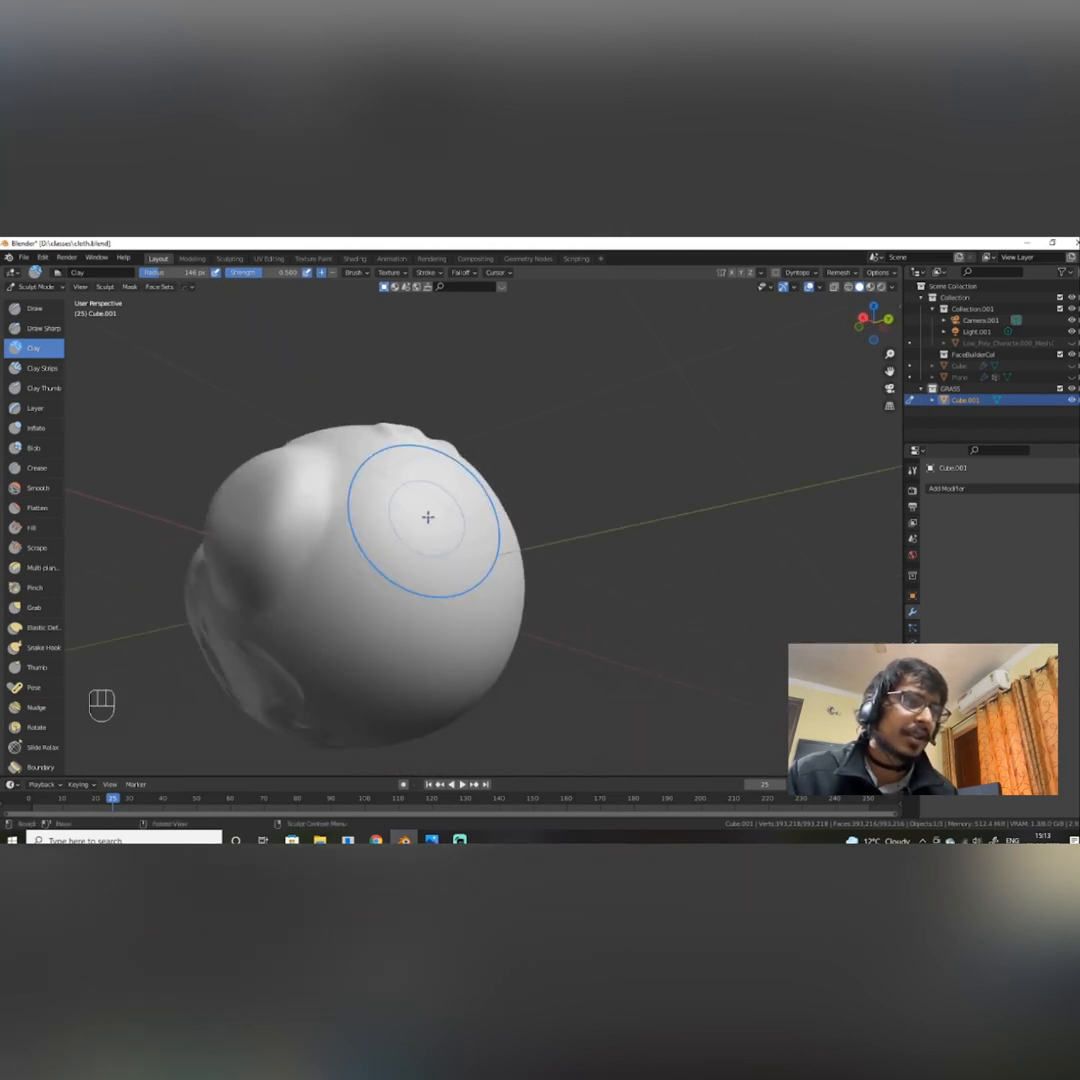
# Lower the Clay brush strength to 0.081 and apply faint strokes to the smooth area next to the mound.
pyautogui.rightClick(355, 517)
pyautogui.moveTo(350, 531); pyautogui.dragTo(311, 532)
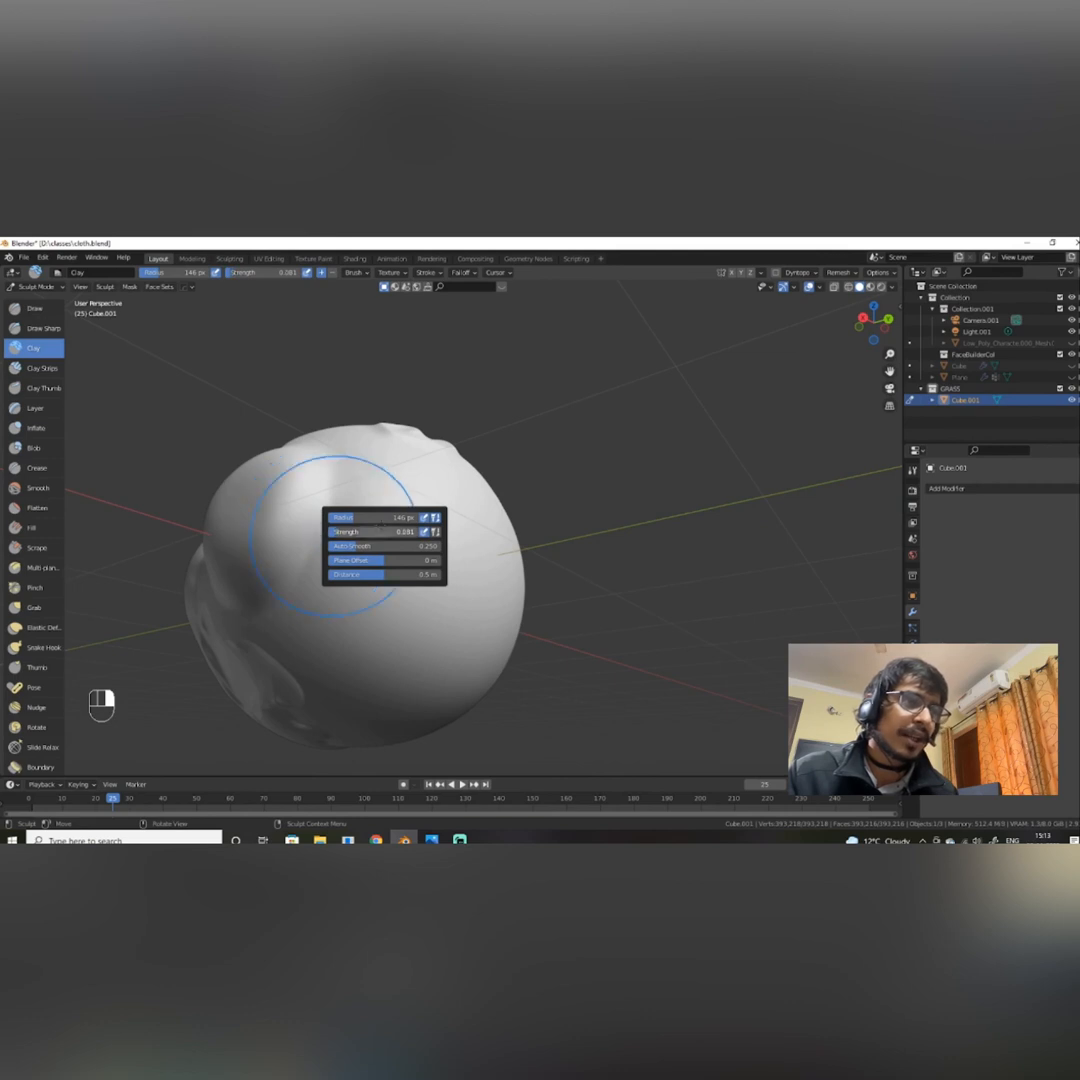
pyautogui.moveTo(456, 557)
pyautogui.keyDown('alt'); pyautogui.mouseDown()
pyautogui.moveTo(472, 494)
pyautogui.moveTo(376, 521)
pyautogui.mouseUp(); pyautogui.keyUp('alt')
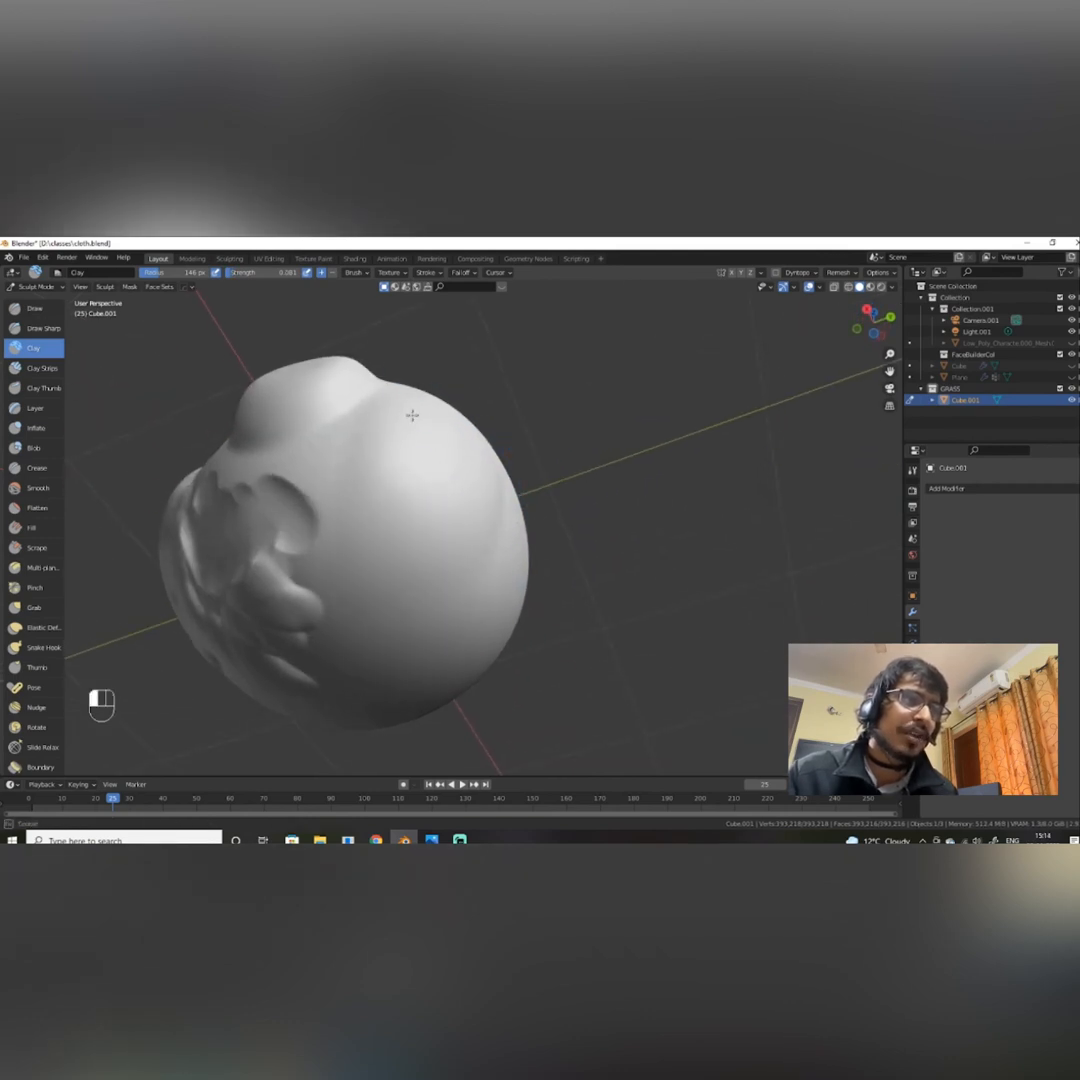
pyautogui.moveTo(439, 441)
pyautogui.keyDown('alt'); pyautogui.mouseDown()
pyautogui.moveTo(520, 452)
pyautogui.moveTo(510, 516)
pyautogui.moveTo(386, 569)
pyautogui.moveTo(335, 503)
pyautogui.mouseUp(); pyautogui.keyUp('alt')
# Set the Clay brush strength to 0.5 and inspect the sculpted mesh from another side.
pyautogui.rightClick(335, 503)
pyautogui.click(320, 517)
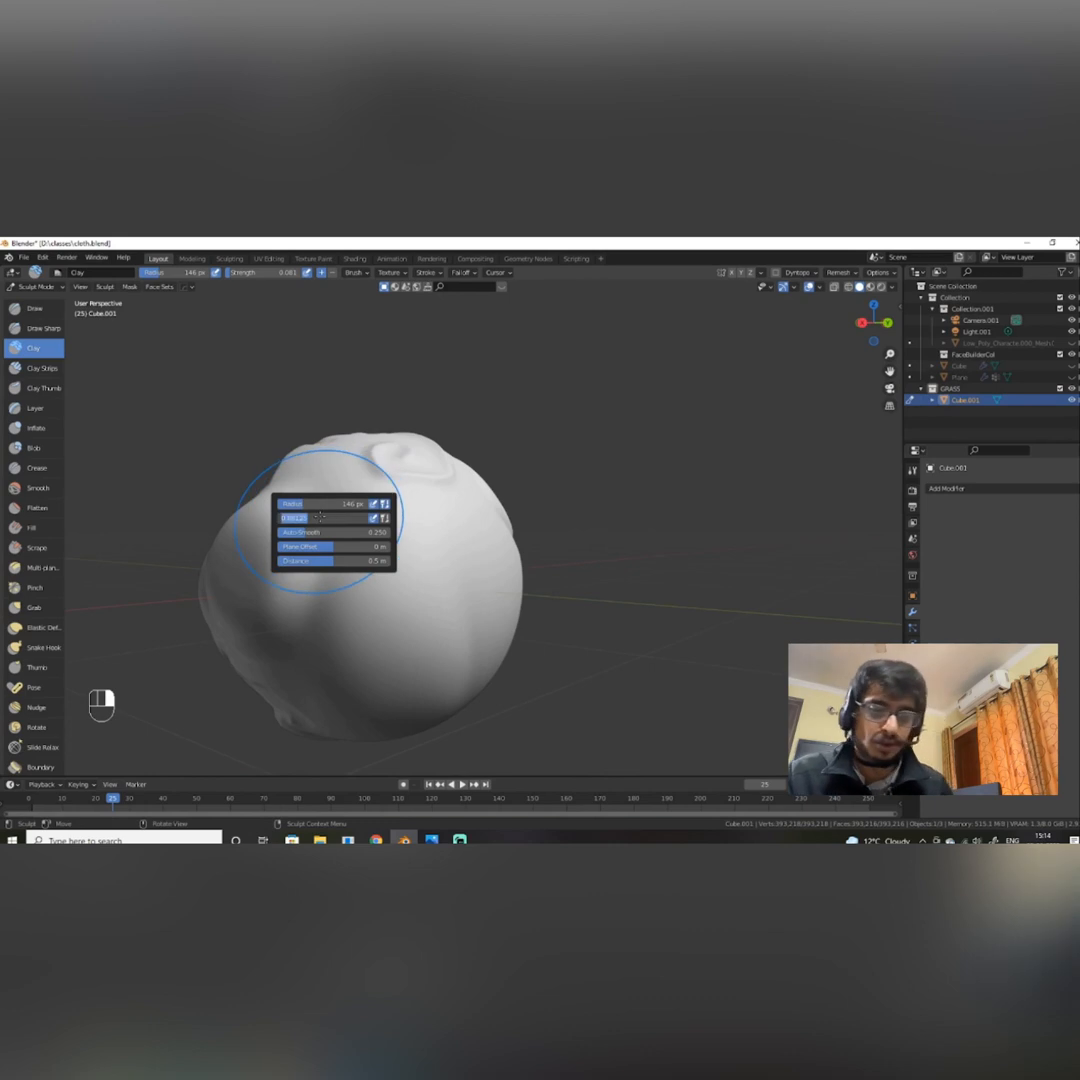
pyautogui.write('0.5')
pyautogui.press('Return')
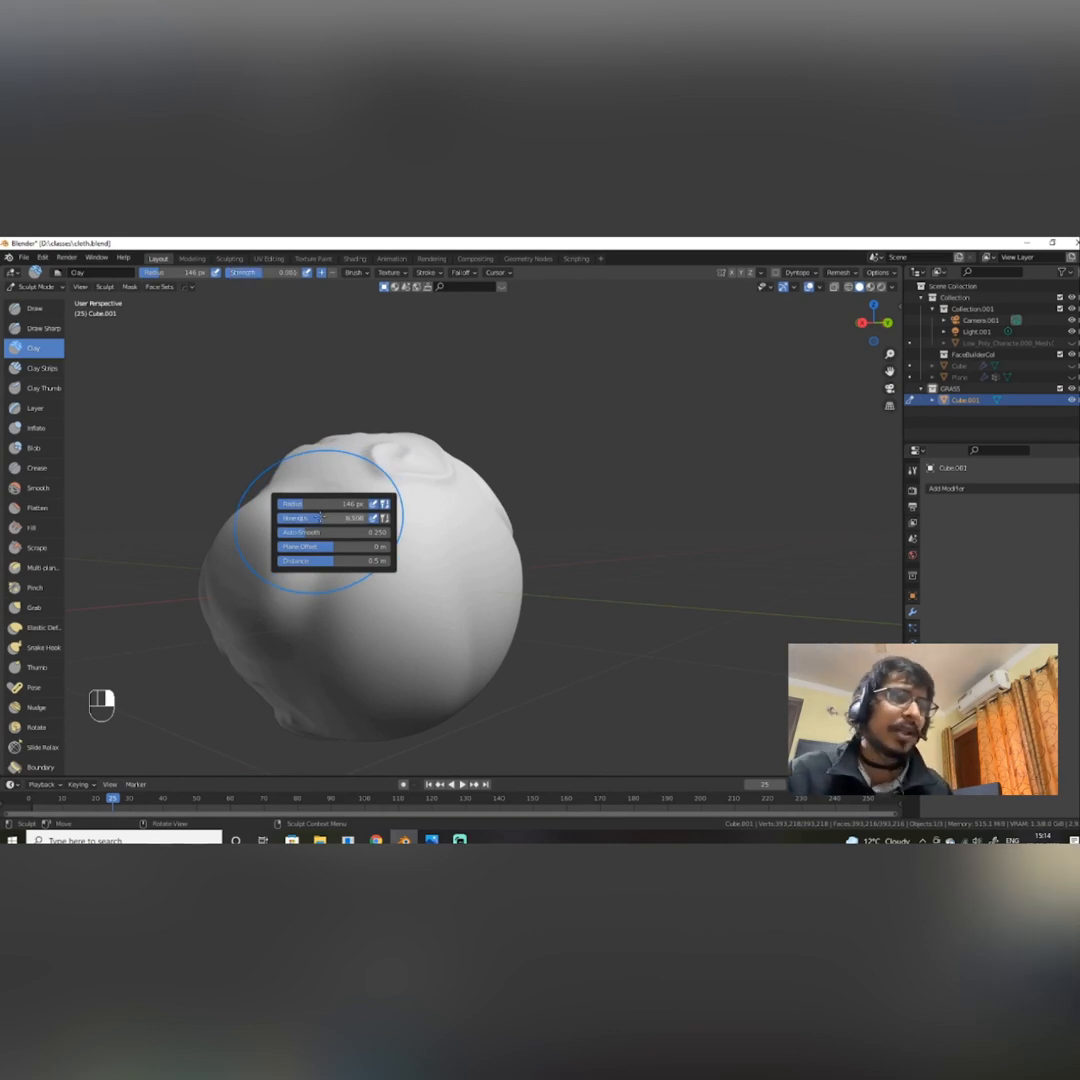
pyautogui.moveTo(482, 506)
pyautogui.keyDown('alt'); pyautogui.mouseDown()
pyautogui.moveTo(503, 510)
pyautogui.moveTo(477, 494)
pyautogui.moveTo(489, 564)
pyautogui.moveTo(619, 591)
pyautogui.moveTo(622, 620)
pyautogui.mouseUp(); pyautogui.keyUp('alt')
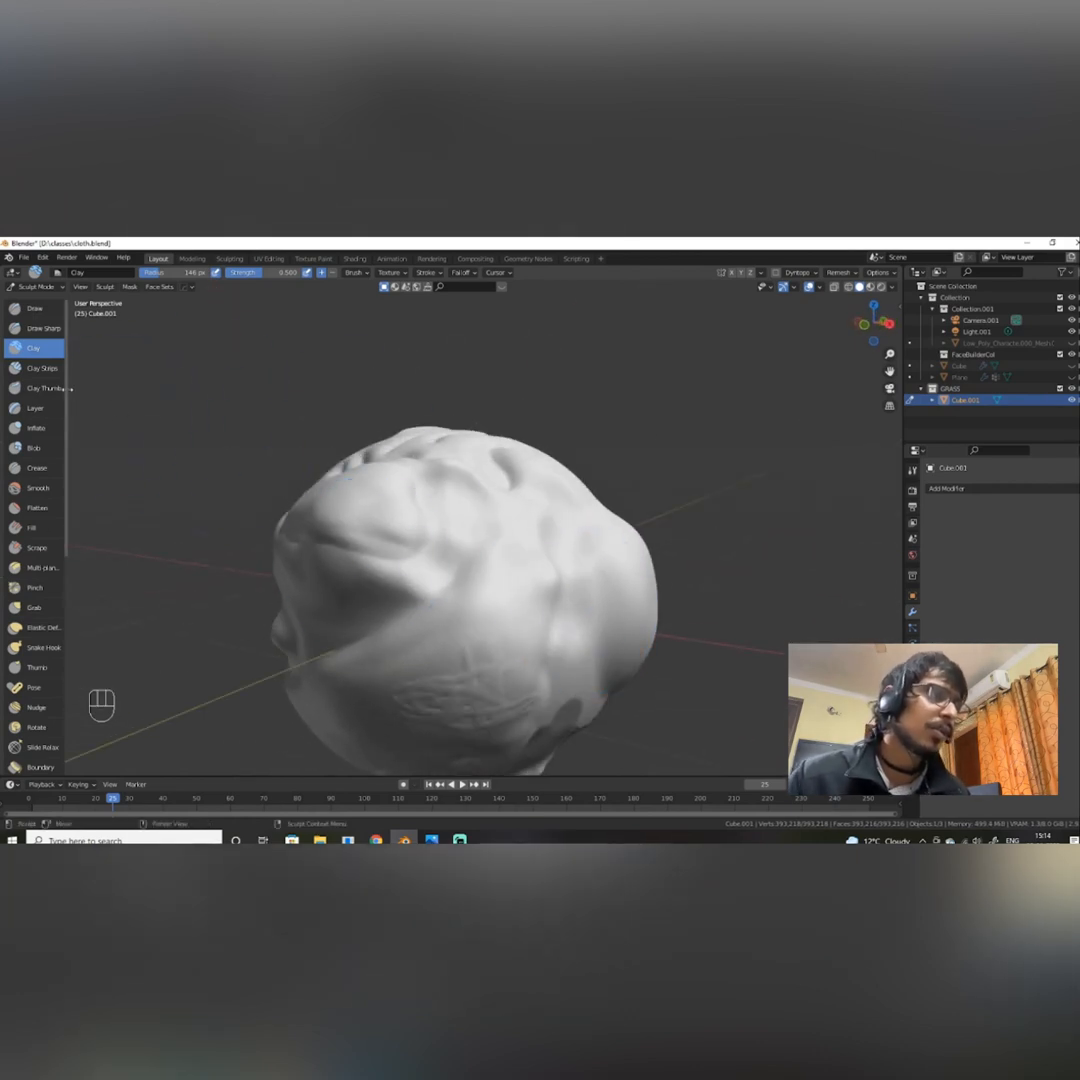
# Layer flat, overlapping hard-edged strips over the smooth side and underside of the mesh with the Clay Strips brush.
pyautogui.click(42, 368)
pyautogui.moveTo(615, 622)
pyautogui.keyDown('alt'); pyautogui.mouseDown()
pyautogui.moveTo(718, 603)
pyautogui.moveTo(755, 578)
pyautogui.moveTo(820, 625)
pyautogui.moveTo(808, 604)
pyautogui.mouseUp(); pyautogui.keyUp('alt')
pyautogui.moveTo(462, 505)
pyautogui.mouseDown()
pyautogui.moveTo(480, 635)
pyautogui.moveTo(480, 551)
pyautogui.moveTo(559, 550)
pyautogui.moveTo(579, 567)
pyautogui.mouseUp()
pyautogui.rightClick(537, 563)
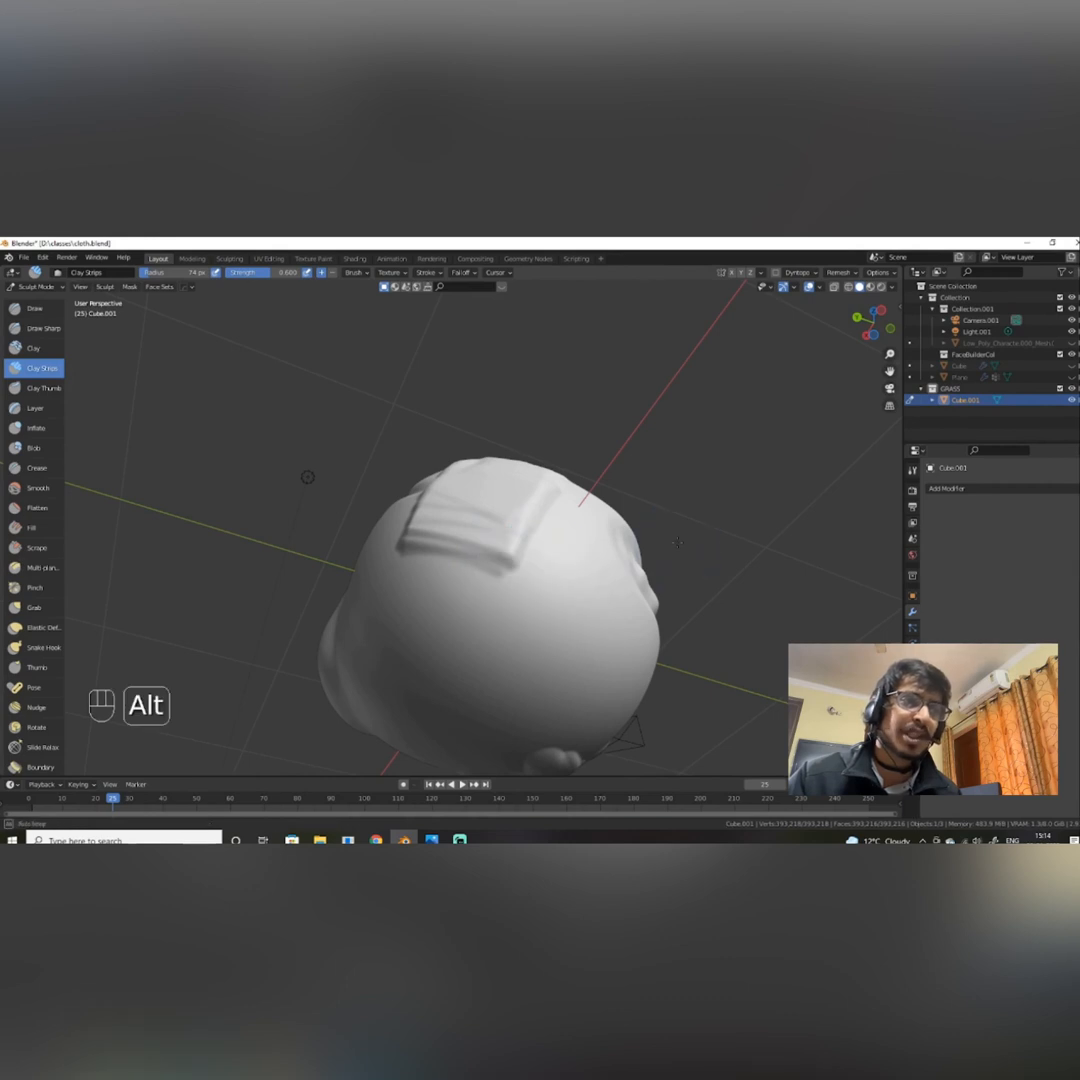
pyautogui.keyDown('alt'); pyautogui.moveTo(505, 446); pyautogui.dragTo(511, 506); pyautogui.keyUp('alt')
pyautogui.keyDown('alt'); pyautogui.moveTo(634, 664); pyautogui.dragTo(538, 502); pyautogui.keyUp('alt')
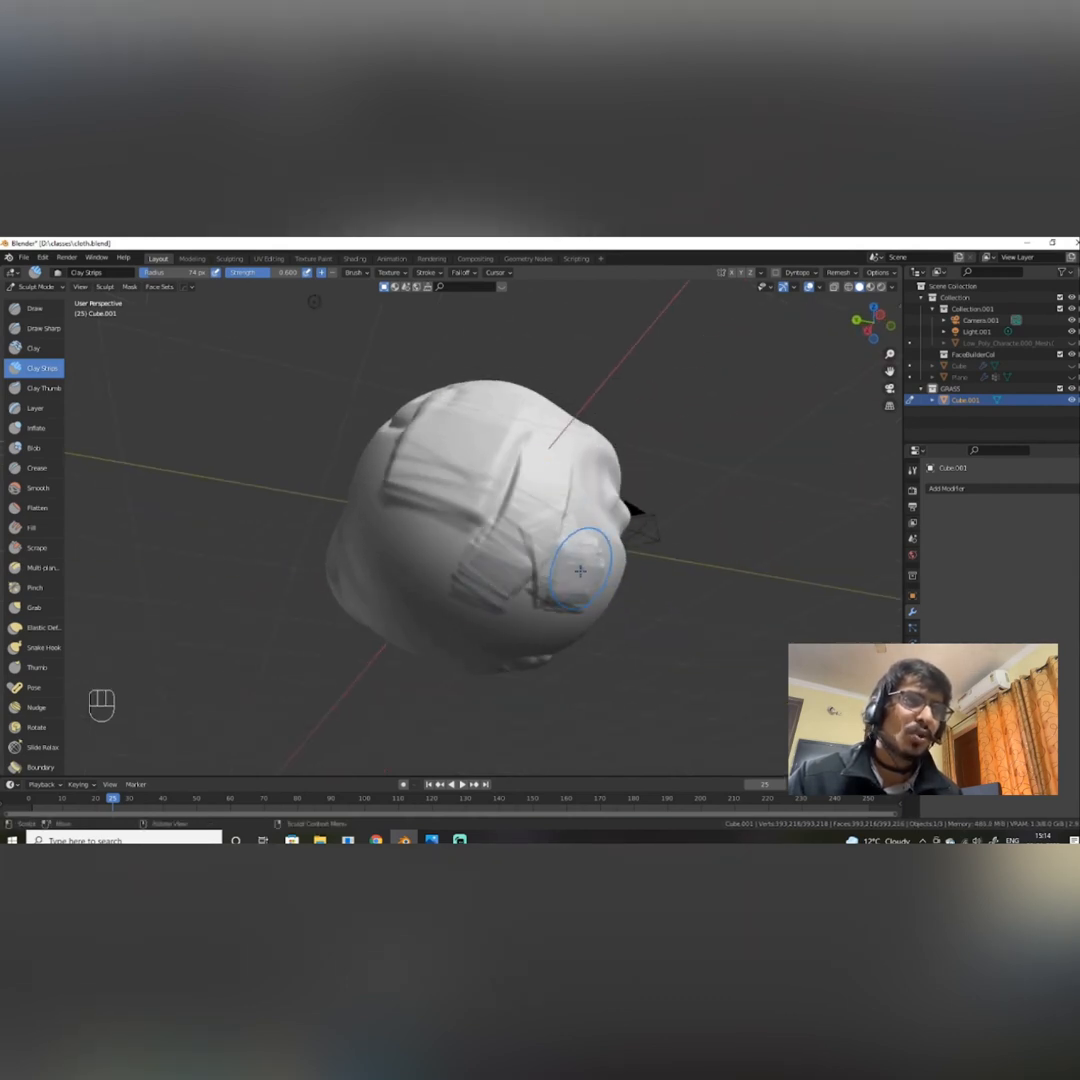
pyautogui.keyDown('alt'); pyautogui.moveTo(579, 571); pyautogui.dragTo(539, 483); pyautogui.keyUp('alt')
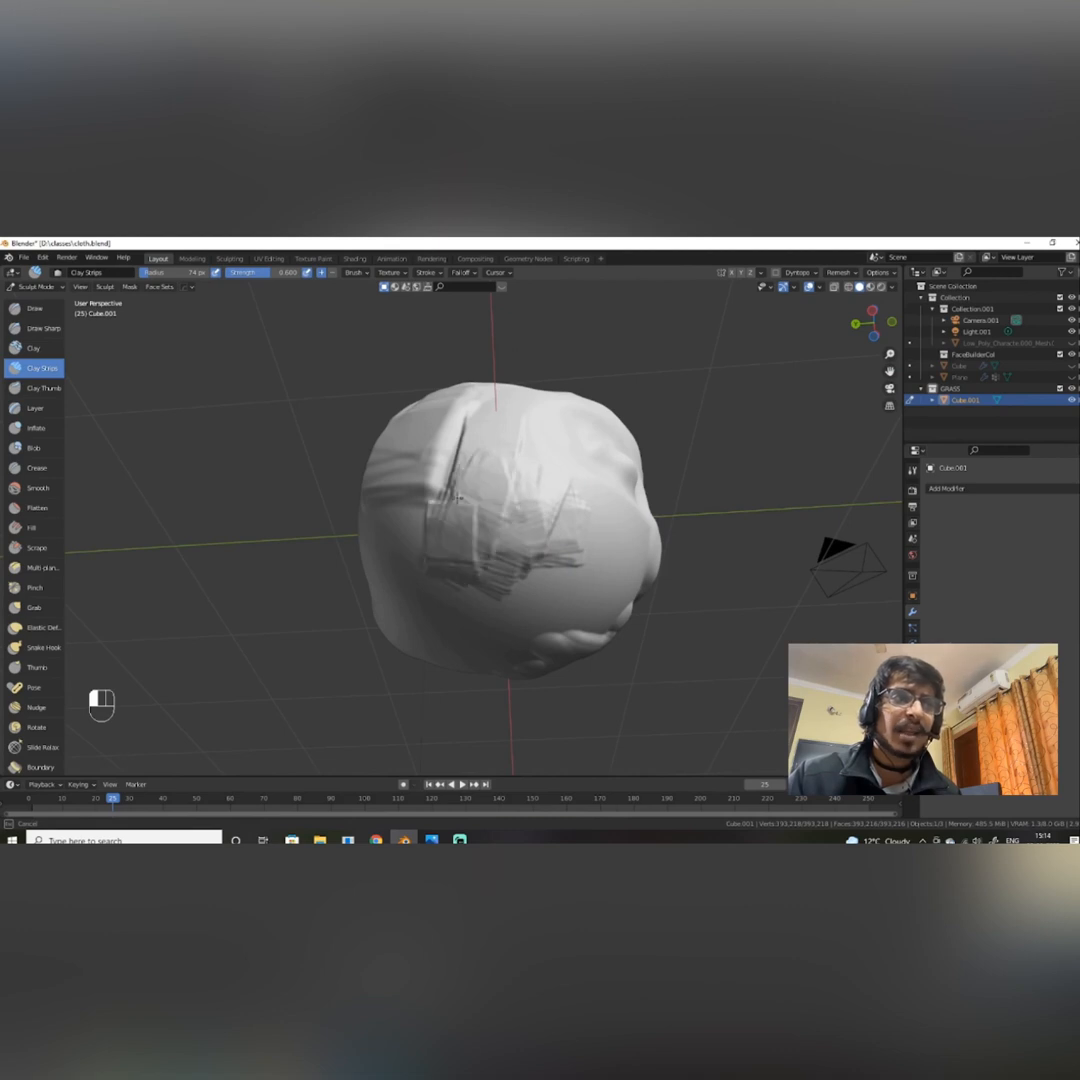
pyautogui.keyDown('alt'); pyautogui.moveTo(500, 464); pyautogui.dragTo(501, 532); pyautogui.keyUp('alt')
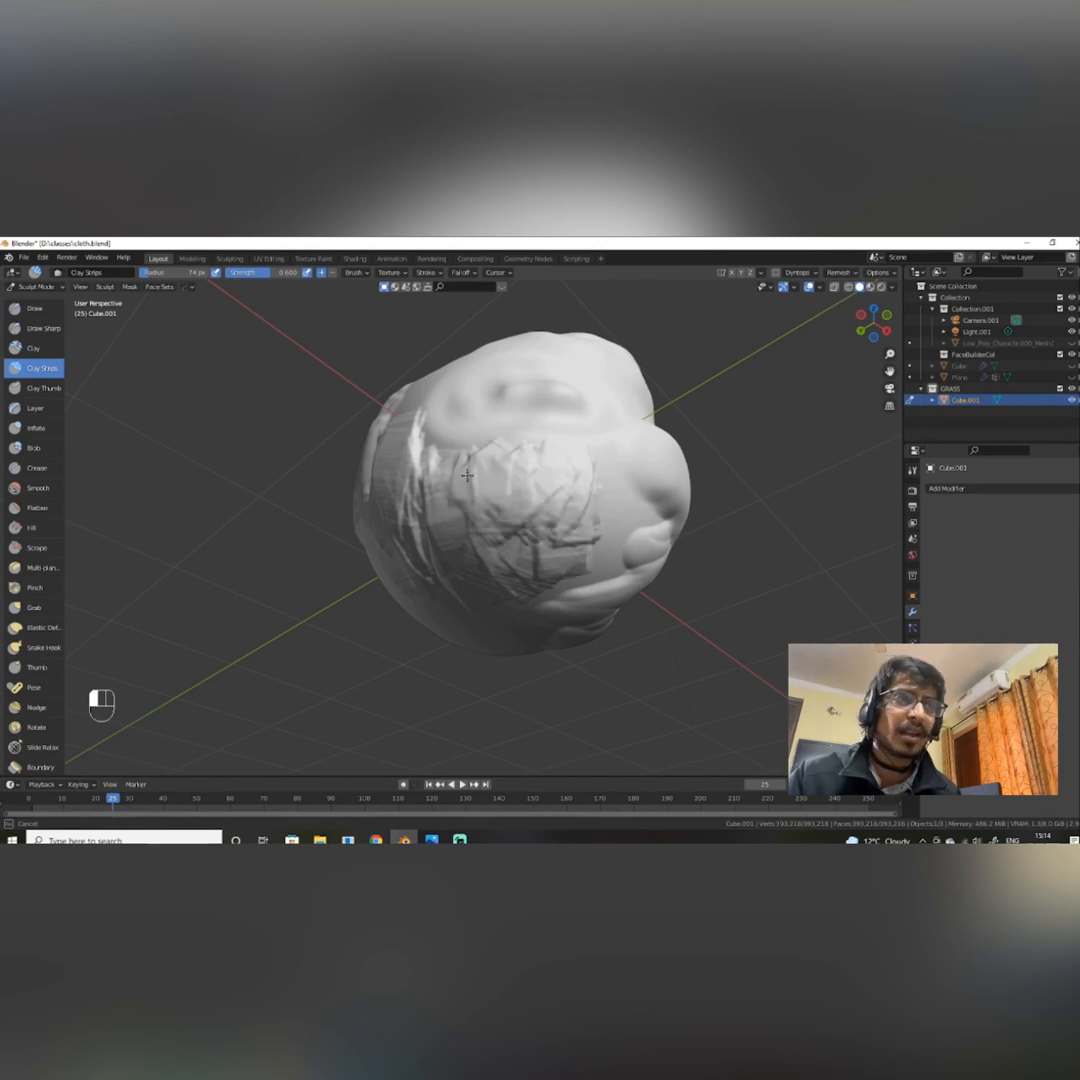
pyautogui.moveTo(482, 562)
pyautogui.keyDown('alt'); pyautogui.mouseDown()
pyautogui.moveTo(462, 605)
pyautogui.moveTo(496, 586)
pyautogui.moveTo(525, 540)
pyautogui.moveTo(500, 550)
pyautogui.moveTo(808, 550)
pyautogui.moveTo(700, 540)
pyautogui.moveTo(620, 560)
pyautogui.mouseUp(); pyautogui.keyUp('alt')
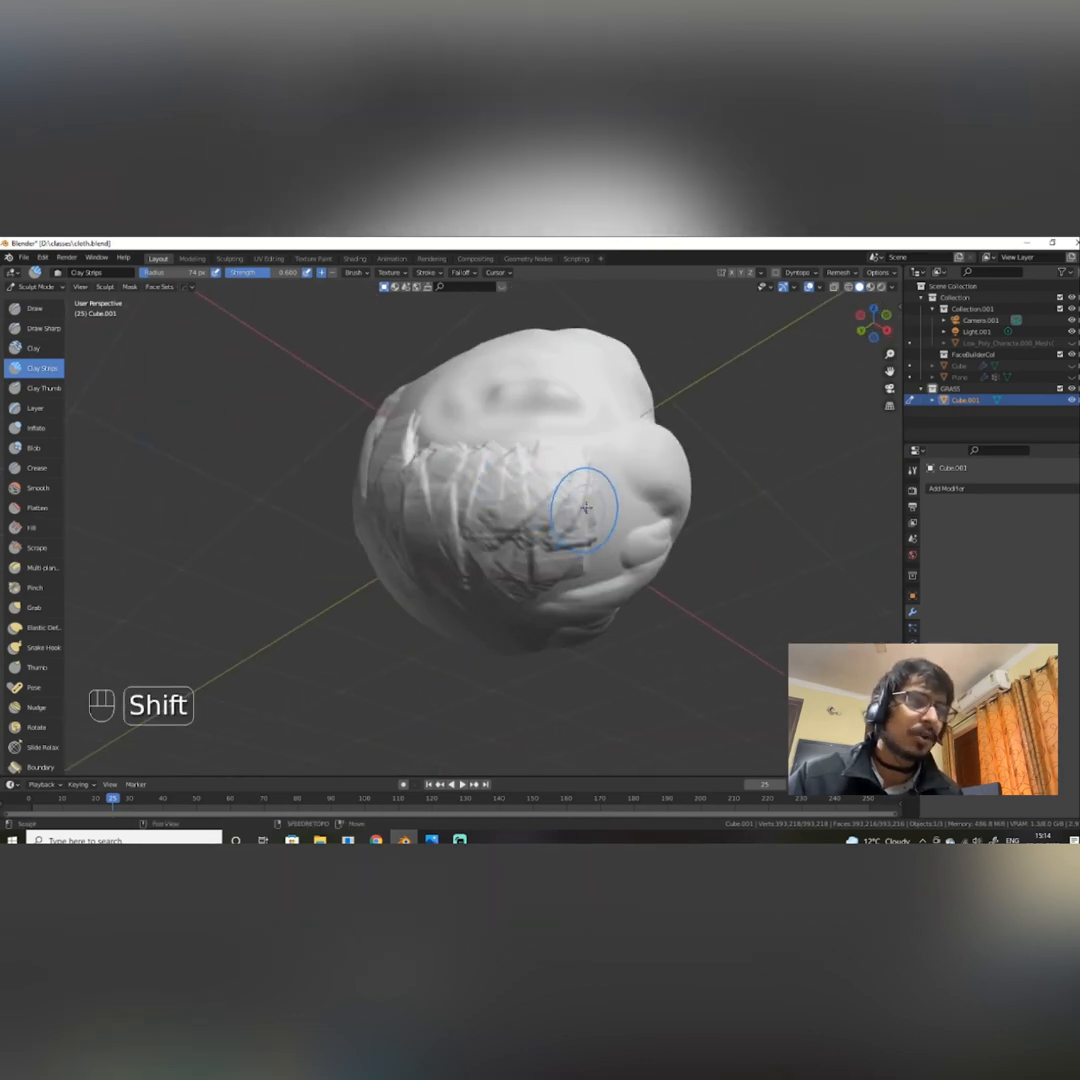
# Smooth out the rough clay strip marks, and soften the raised slab's edges with the Smooth brush.
pyautogui.keyDown('shift'); pyautogui.moveTo(513, 500); pyautogui.dragTo(431, 487); pyautogui.keyUp('shift')
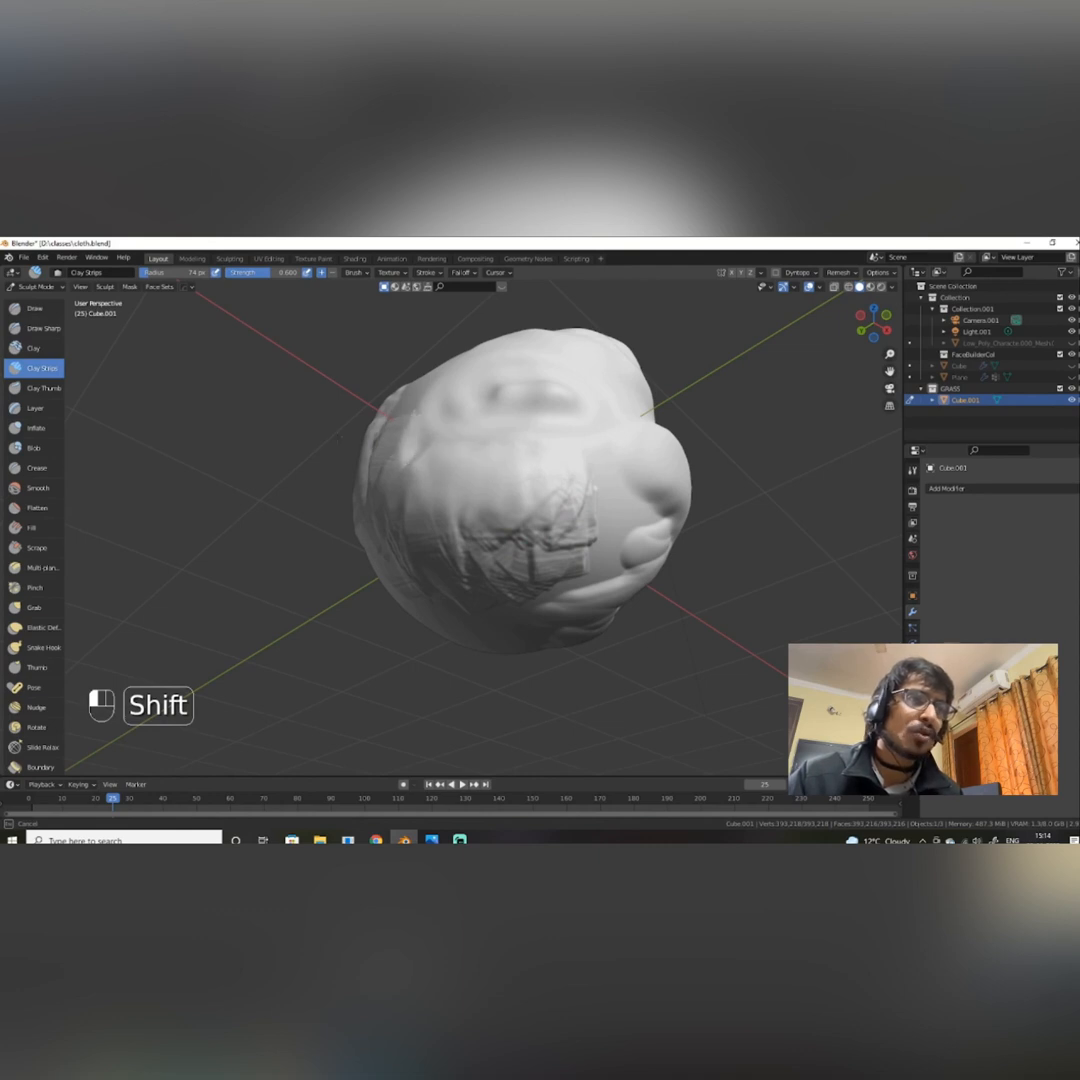
pyautogui.moveTo(339, 437)
pyautogui.keyDown('shift'); pyautogui.mouseDown()
pyautogui.moveTo(457, 462)
pyautogui.moveTo(431, 480)
pyautogui.moveTo(500, 470)
pyautogui.moveTo(532, 515)
pyautogui.moveTo(620, 516)
pyautogui.moveTo(532, 553)
pyautogui.moveTo(394, 514)
pyautogui.mouseUp(); pyautogui.keyUp('shift')
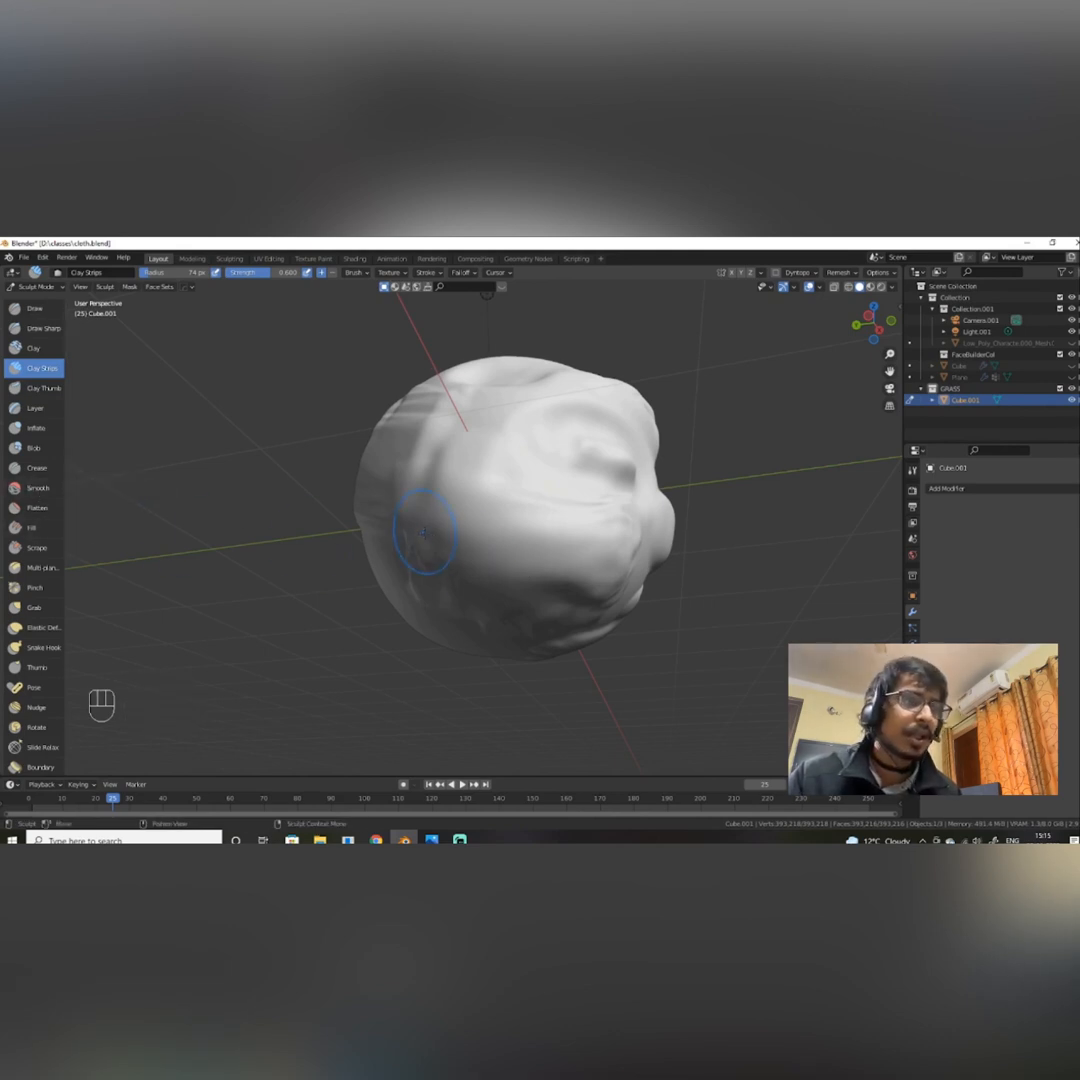
pyautogui.keyDown('alt'); pyautogui.moveTo(424, 533); pyautogui.dragTo(503, 522); pyautogui.keyUp('alt')
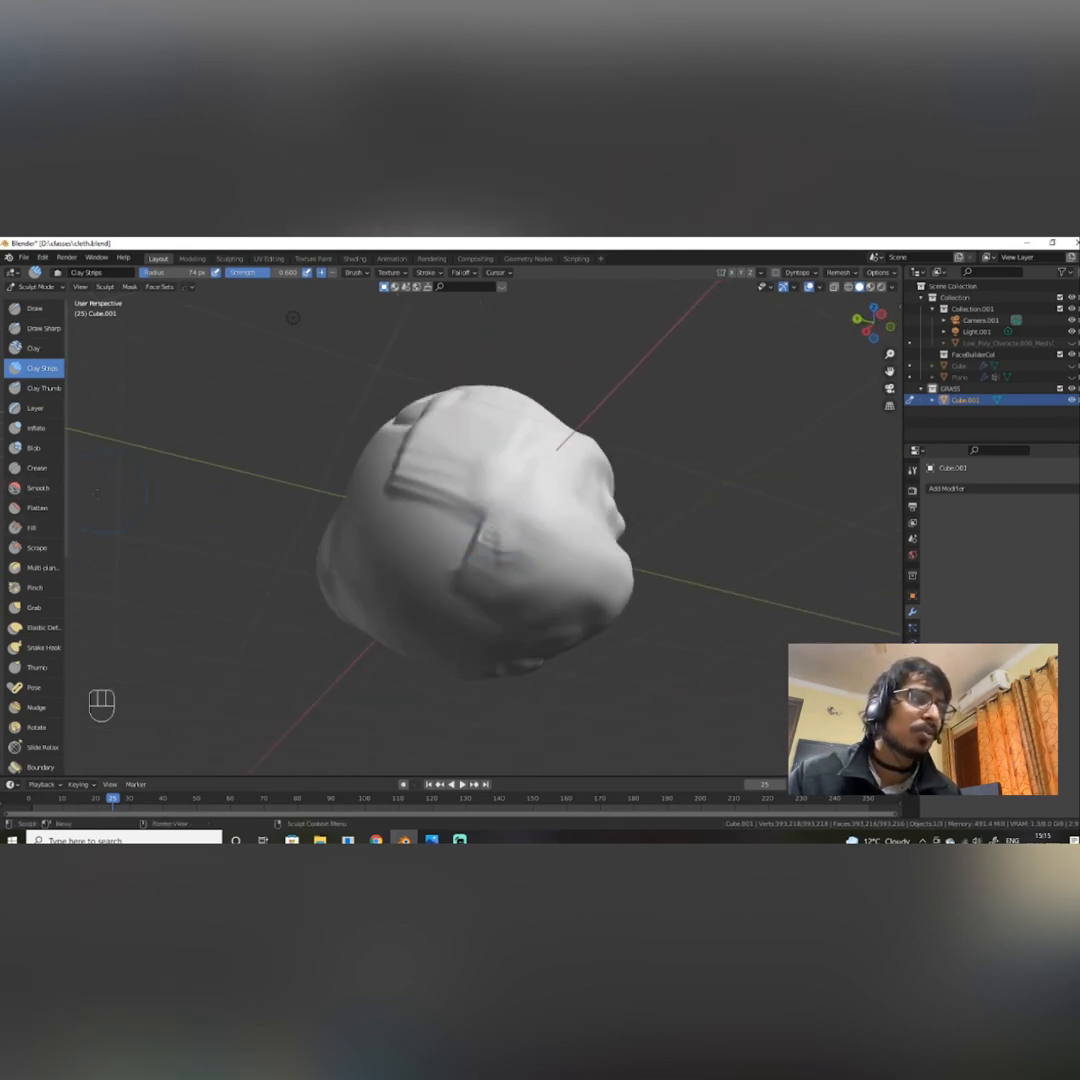
pyautogui.click(38, 487)
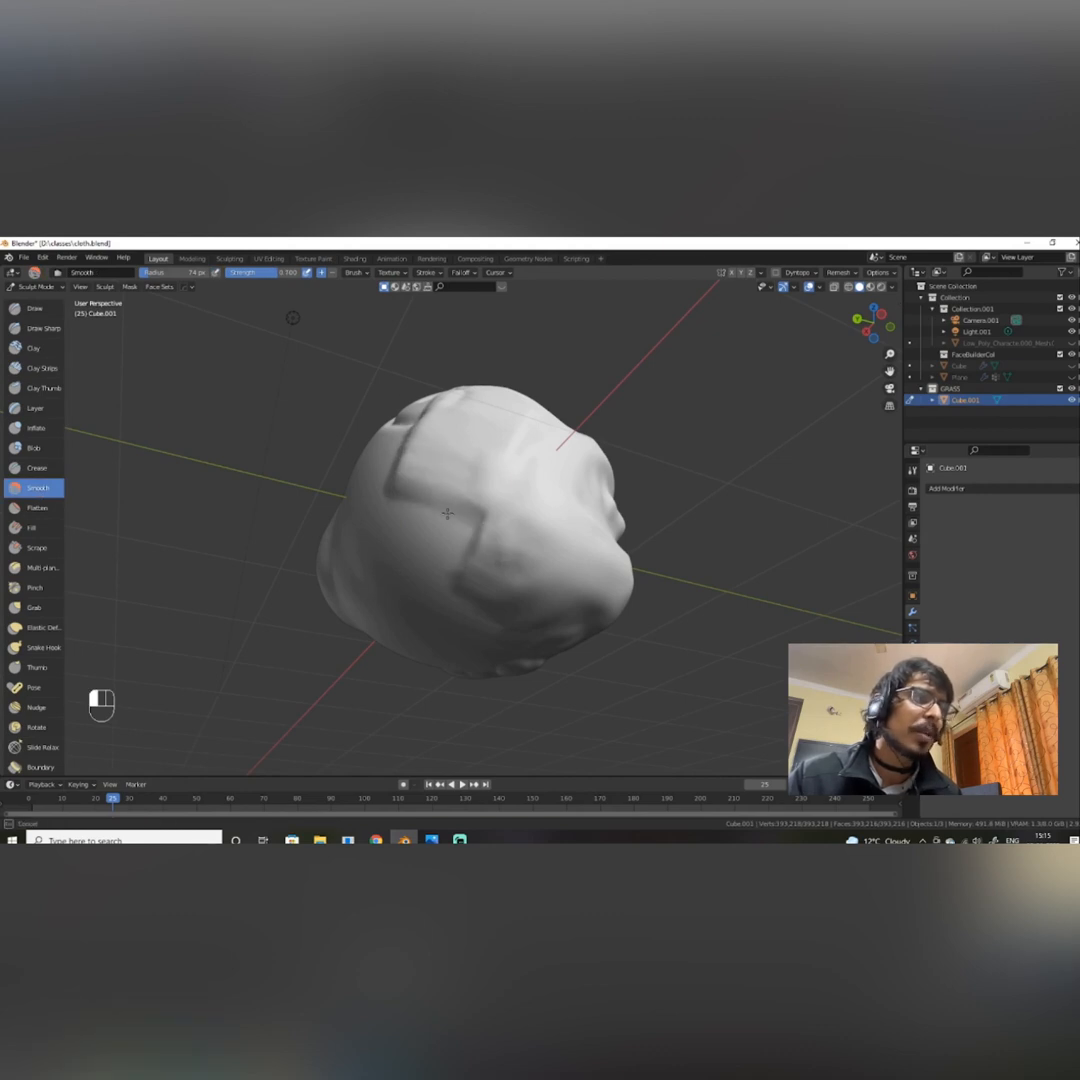
pyautogui.keyDown('alt'); pyautogui.moveTo(447, 513); pyautogui.dragTo(500, 505); pyautogui.keyUp('alt')
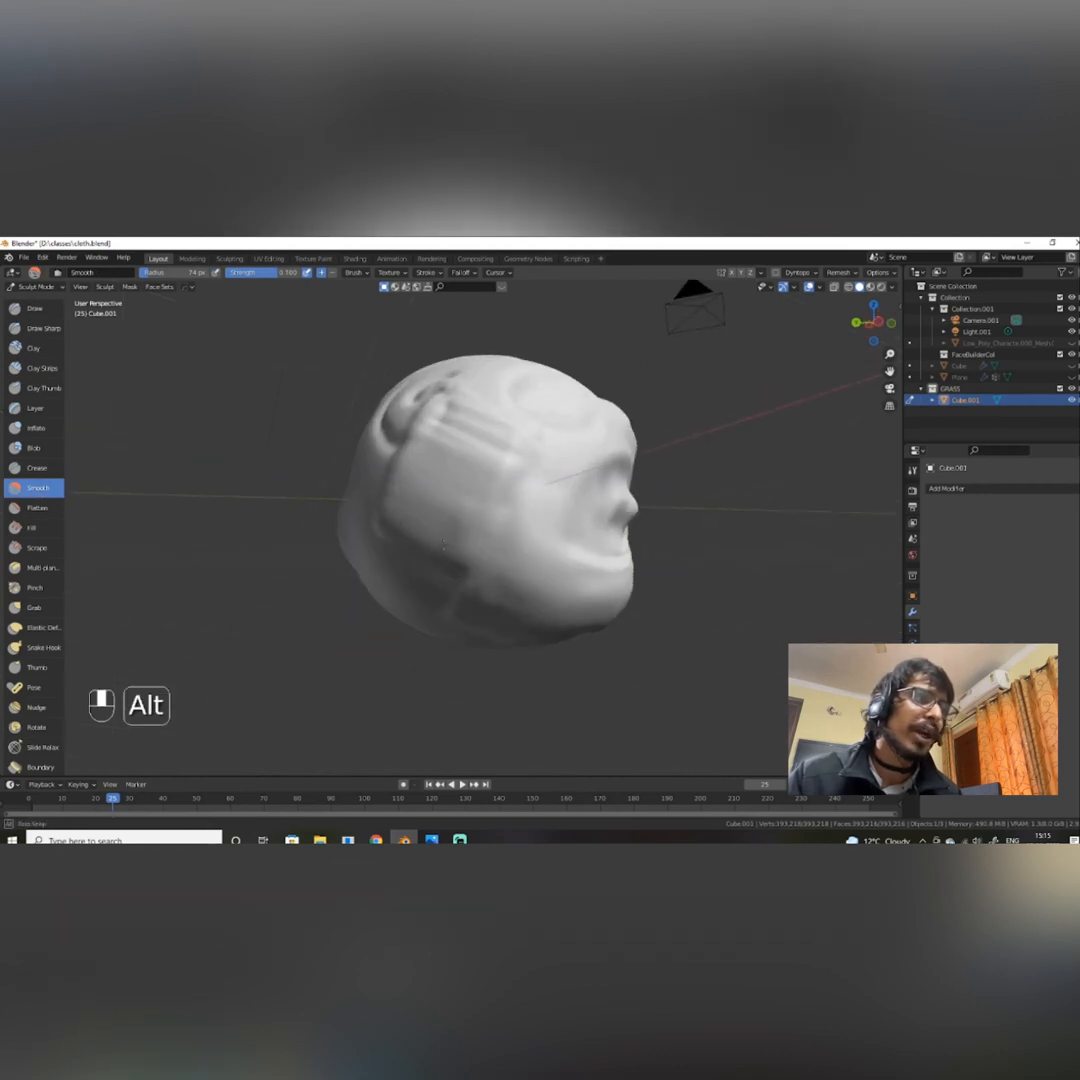
# Switch to the Clay brush and use its temporary smoothing to soften the surface around the sculpted hollows and slab.
pyautogui.click(33, 348)
pyautogui.moveTo(574, 489)
pyautogui.keyDown('alt'); pyautogui.mouseDown()
pyautogui.moveTo(489, 530)
pyautogui.moveTo(453, 482)
pyautogui.moveTo(508, 492)
pyautogui.moveTo(533, 521)
pyautogui.moveTo(576, 509)
pyautogui.mouseUp(); pyautogui.keyUp('alt')
pyautogui.keyDown('alt'); pyautogui.moveTo(576, 509); pyautogui.dragTo(490, 542, button='middle'); pyautogui.keyUp('alt')
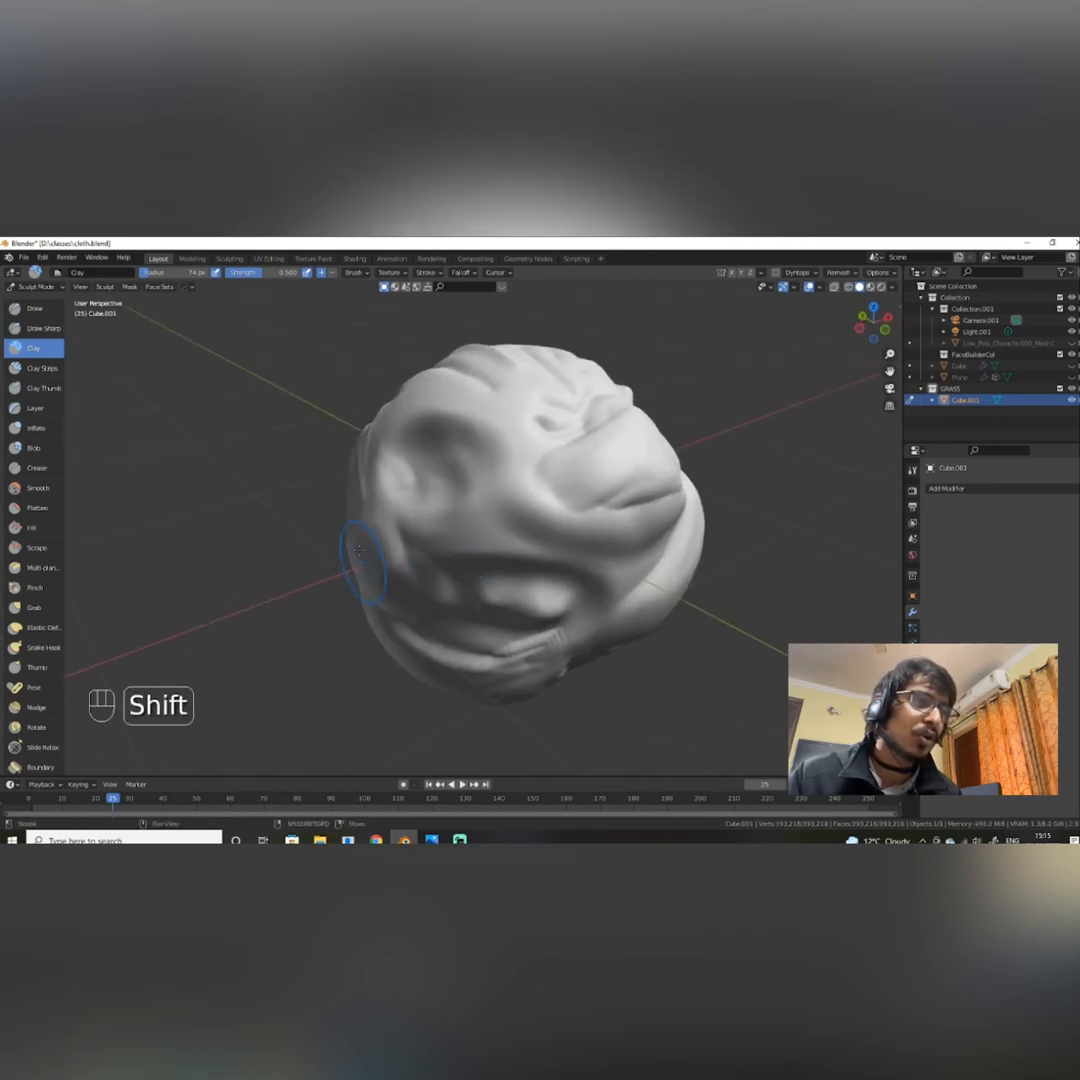
pyautogui.keyDown('shift'); pyautogui.moveTo(358, 549); pyautogui.dragTo(408, 515); pyautogui.keyUp('shift')
pyautogui.moveTo(387, 580)
pyautogui.keyDown('shift'); pyautogui.mouseDown()
pyautogui.moveTo(385, 541)
pyautogui.moveTo(540, 410)
pyautogui.moveTo(554, 476)
pyautogui.mouseUp(); pyautogui.keyUp('shift')
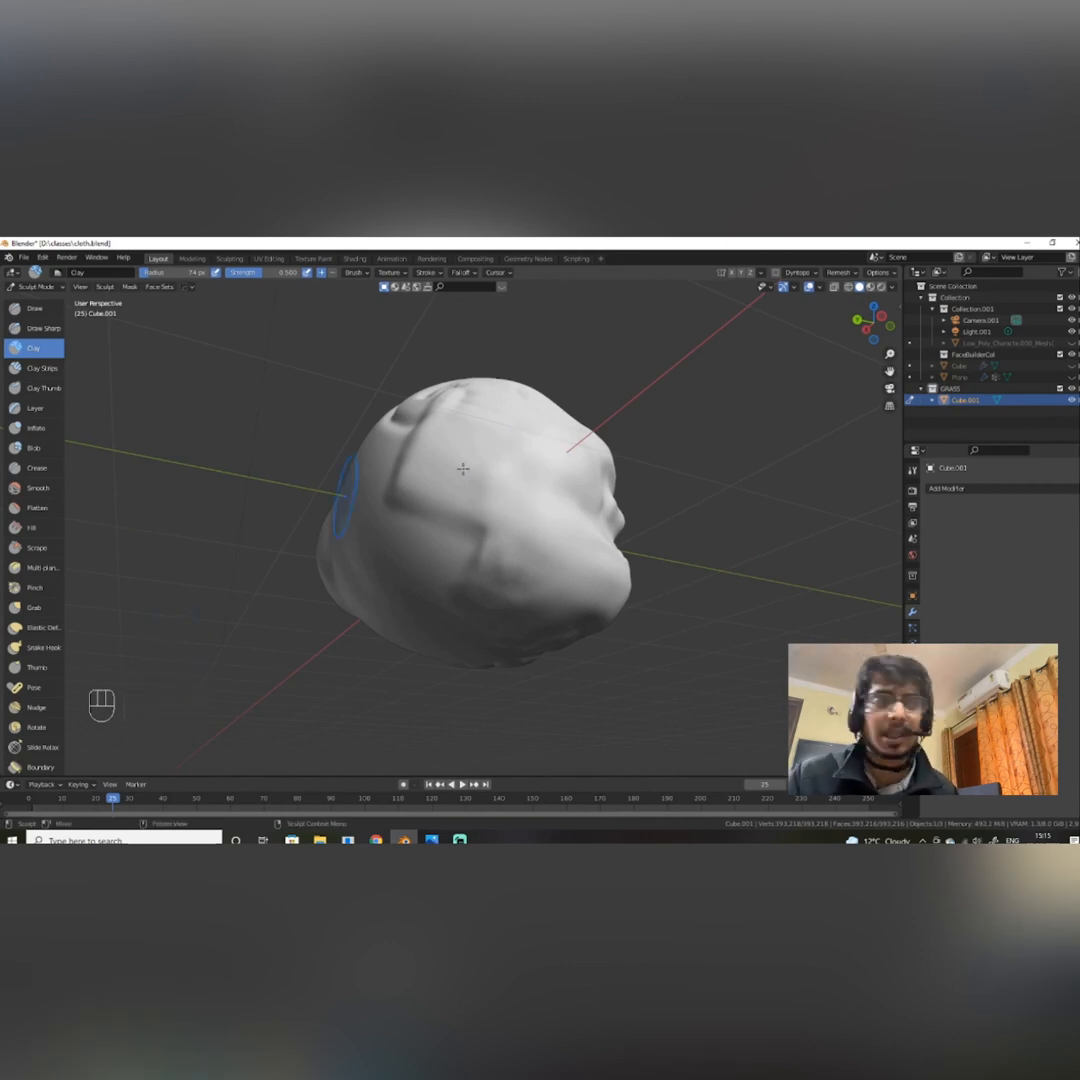
# Smooth the rough creases and bumps across the mesh's remaining sides and underside using the Clay brush's temporary smoothing.
pyautogui.keyDown('alt'); pyautogui.moveTo(556, 429); pyautogui.dragTo(552, 502); pyautogui.keyUp('alt')
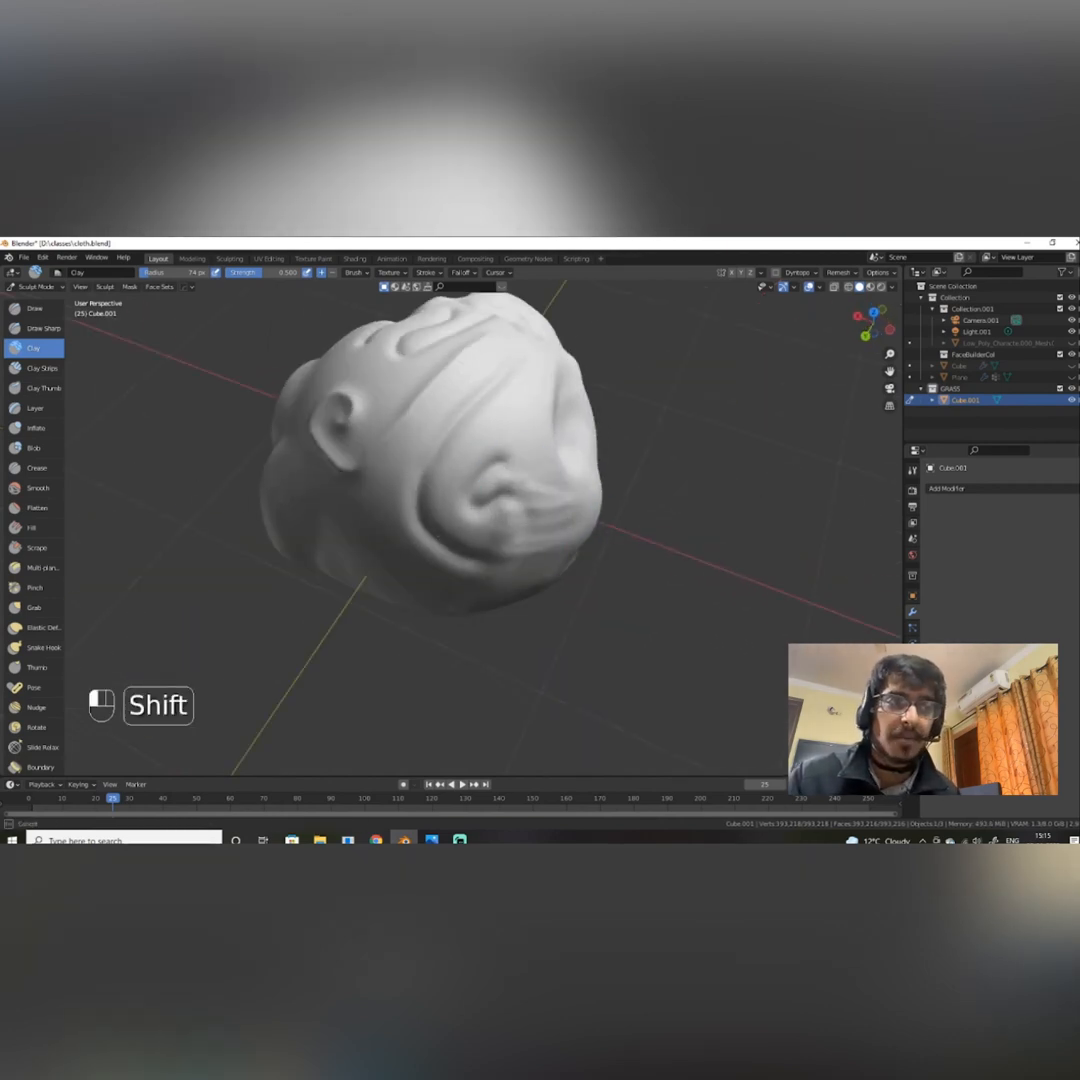
pyautogui.moveTo(362, 506)
pyautogui.keyDown('alt'); pyautogui.mouseDown()
pyautogui.moveTo(475, 501)
pyautogui.moveTo(387, 618)
pyautogui.moveTo(312, 401)
pyautogui.moveTo(395, 495)
pyautogui.mouseUp(); pyautogui.keyUp('alt')
pyautogui.moveTo(393, 492)
pyautogui.keyDown('shift'); pyautogui.mouseDown()
pyautogui.moveTo(340, 552)
pyautogui.moveTo(445, 634)
pyautogui.mouseUp(); pyautogui.keyUp('shift')
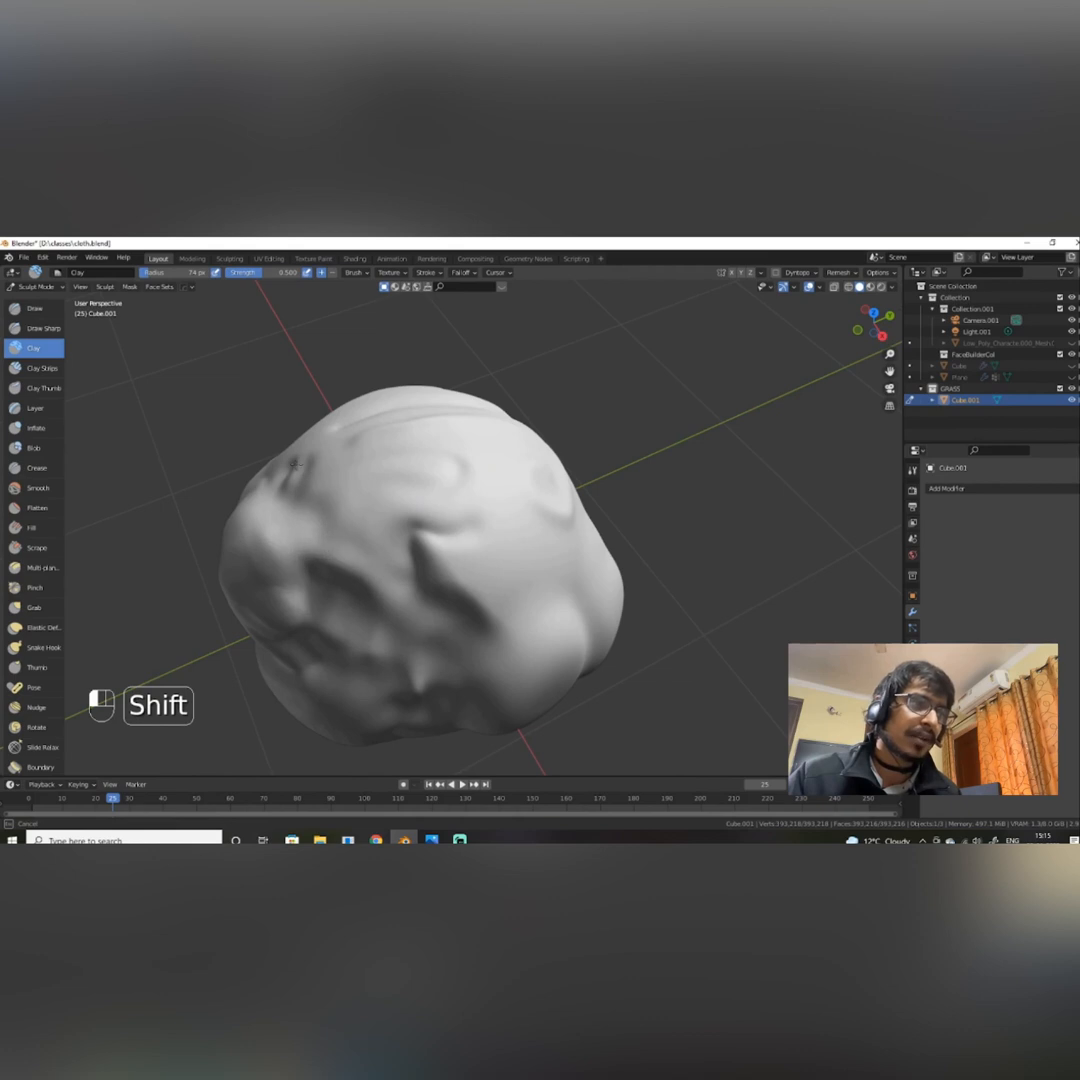
pyautogui.keyDown('alt'); pyautogui.moveTo(260, 438); pyautogui.dragTo(460, 718); pyautogui.keyUp('alt')
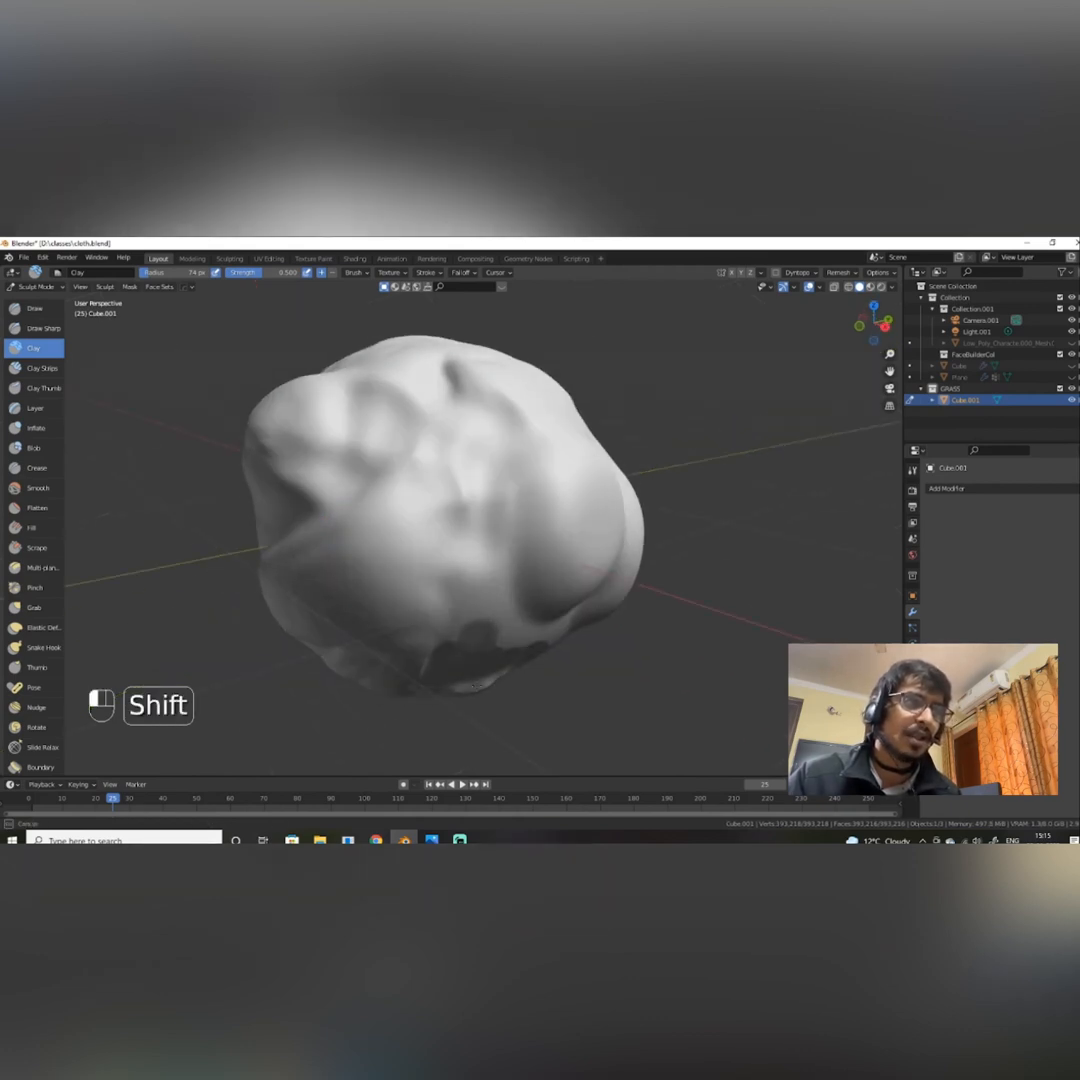
pyautogui.keyDown('alt'); pyautogui.moveTo(474, 685); pyautogui.dragTo(434, 506); pyautogui.keyUp('alt')
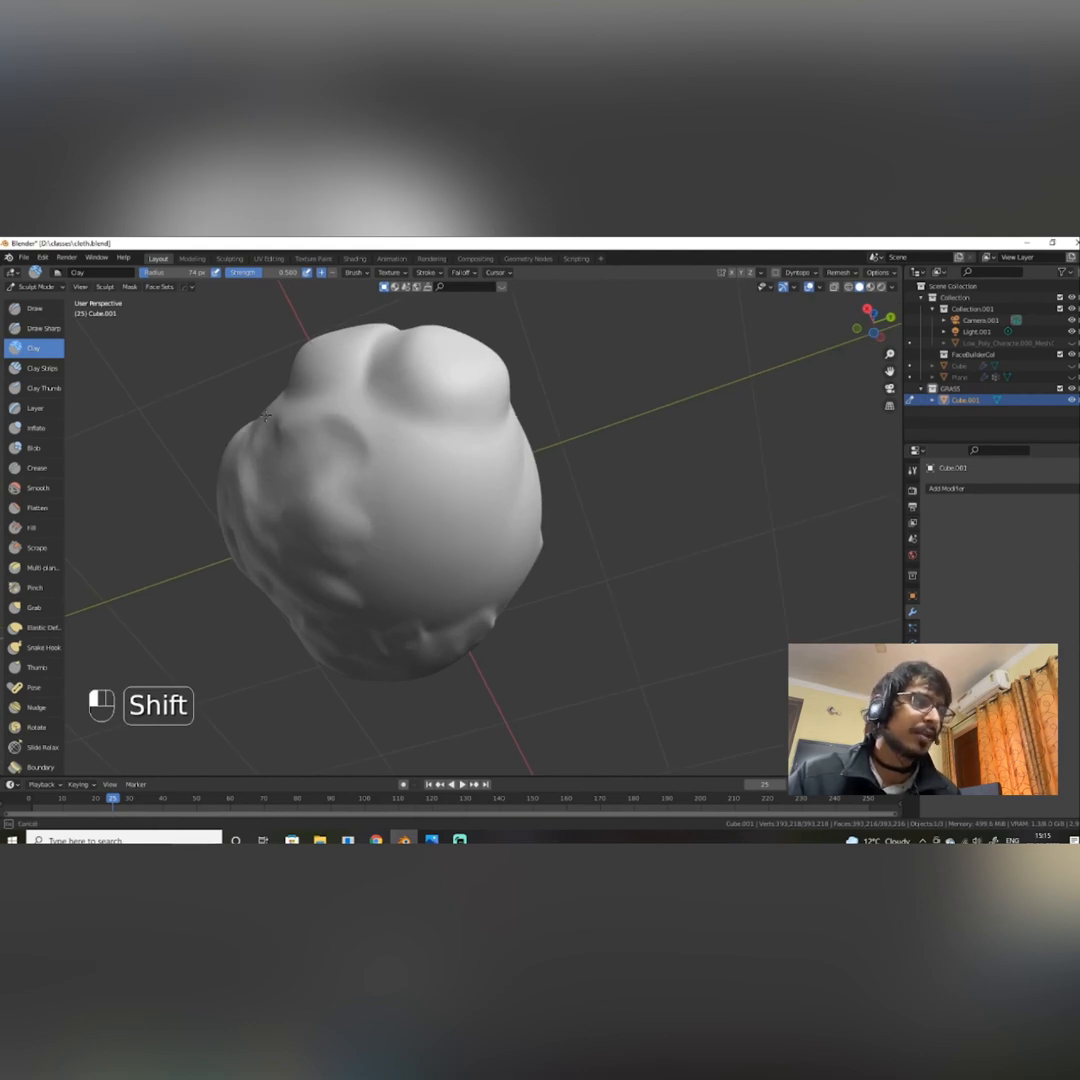
pyautogui.keyDown('alt'); pyautogui.moveTo(348, 526); pyautogui.dragTo(424, 305); pyautogui.keyUp('alt')
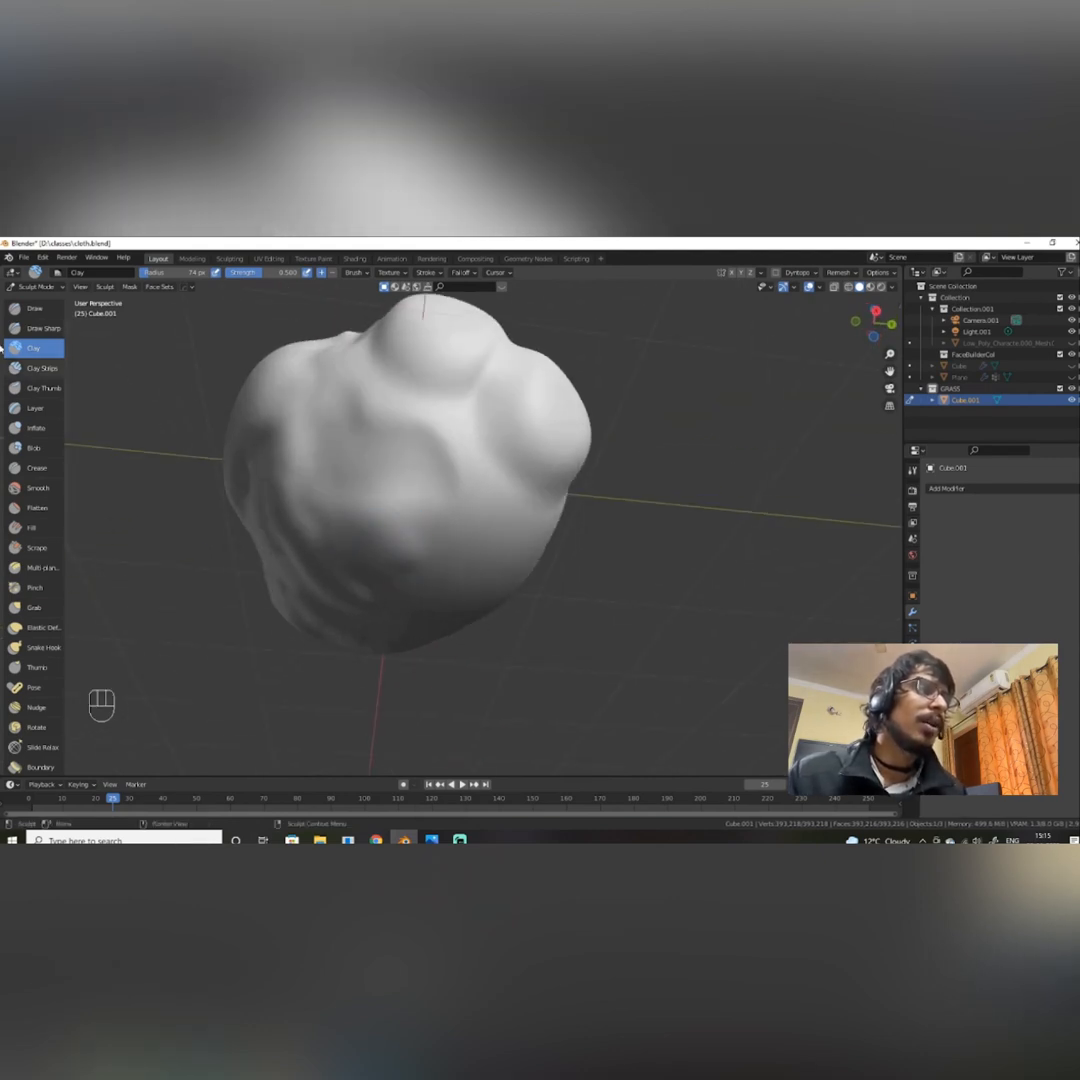
# Build up flat, even-height raised bands crossing each other over the side of the mesh with the Layer brush.
pyautogui.click(40, 411)
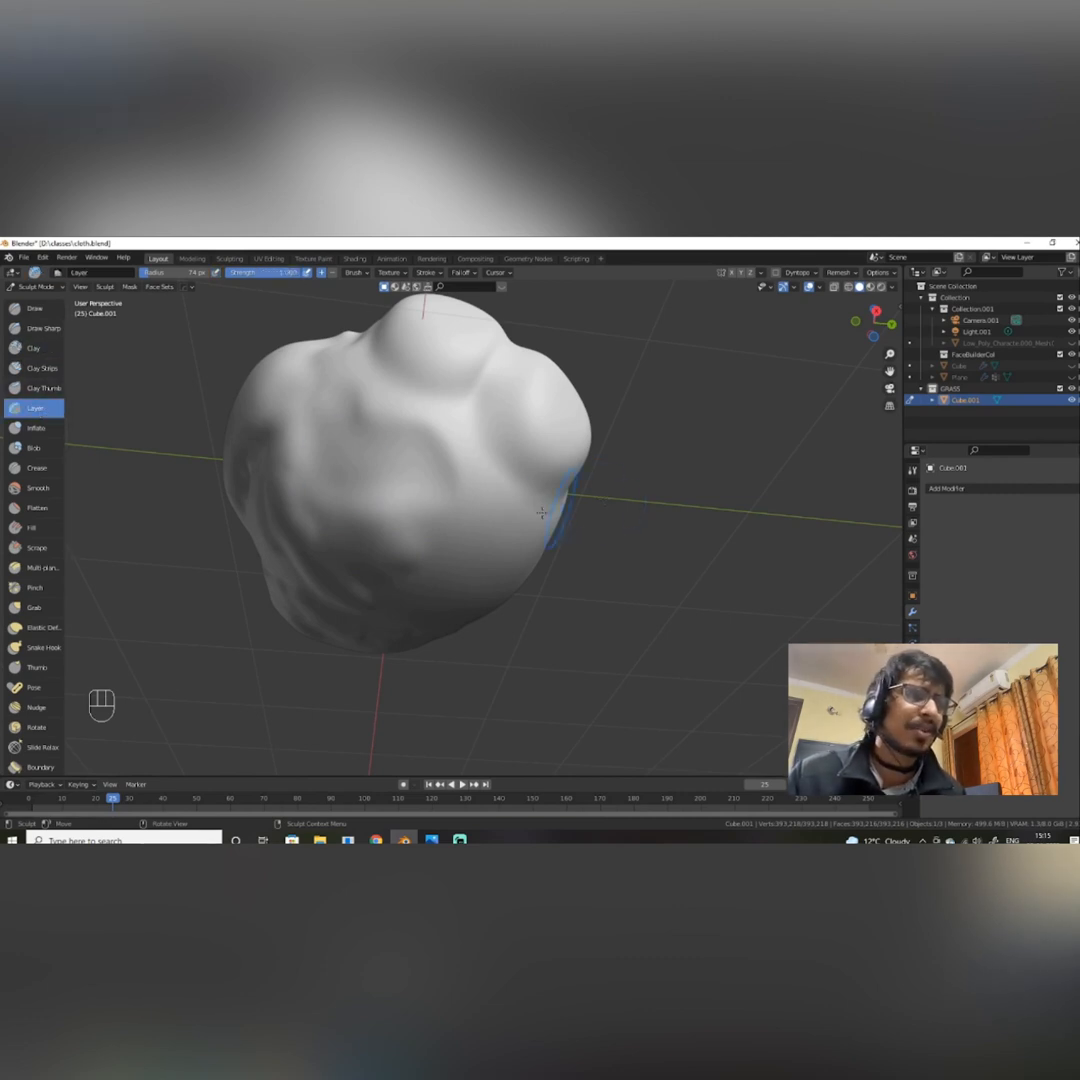
pyautogui.moveTo(541, 512)
pyautogui.keyDown('alt'); pyautogui.mouseDown()
pyautogui.moveTo(398, 548)
pyautogui.moveTo(417, 559)
pyautogui.moveTo(444, 489)
pyautogui.moveTo(429, 448)
pyautogui.moveTo(461, 535)
pyautogui.moveTo(440, 457)
pyautogui.moveTo(434, 473)
pyautogui.moveTo(360, 515)
pyautogui.moveTo(273, 511)
pyautogui.mouseUp(); pyautogui.keyUp('alt')
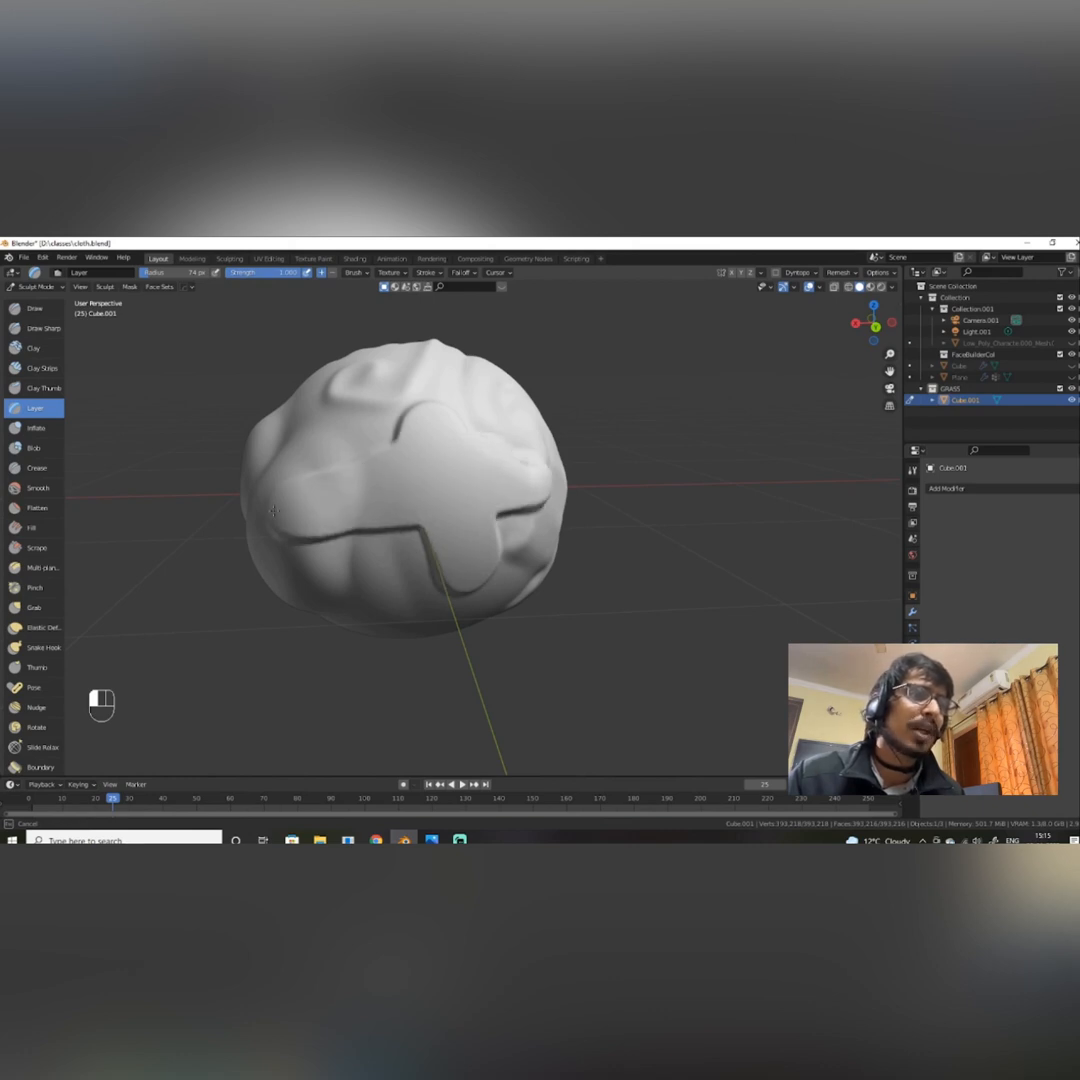
pyautogui.moveTo(409, 489); pyautogui.dragTo(427, 470)
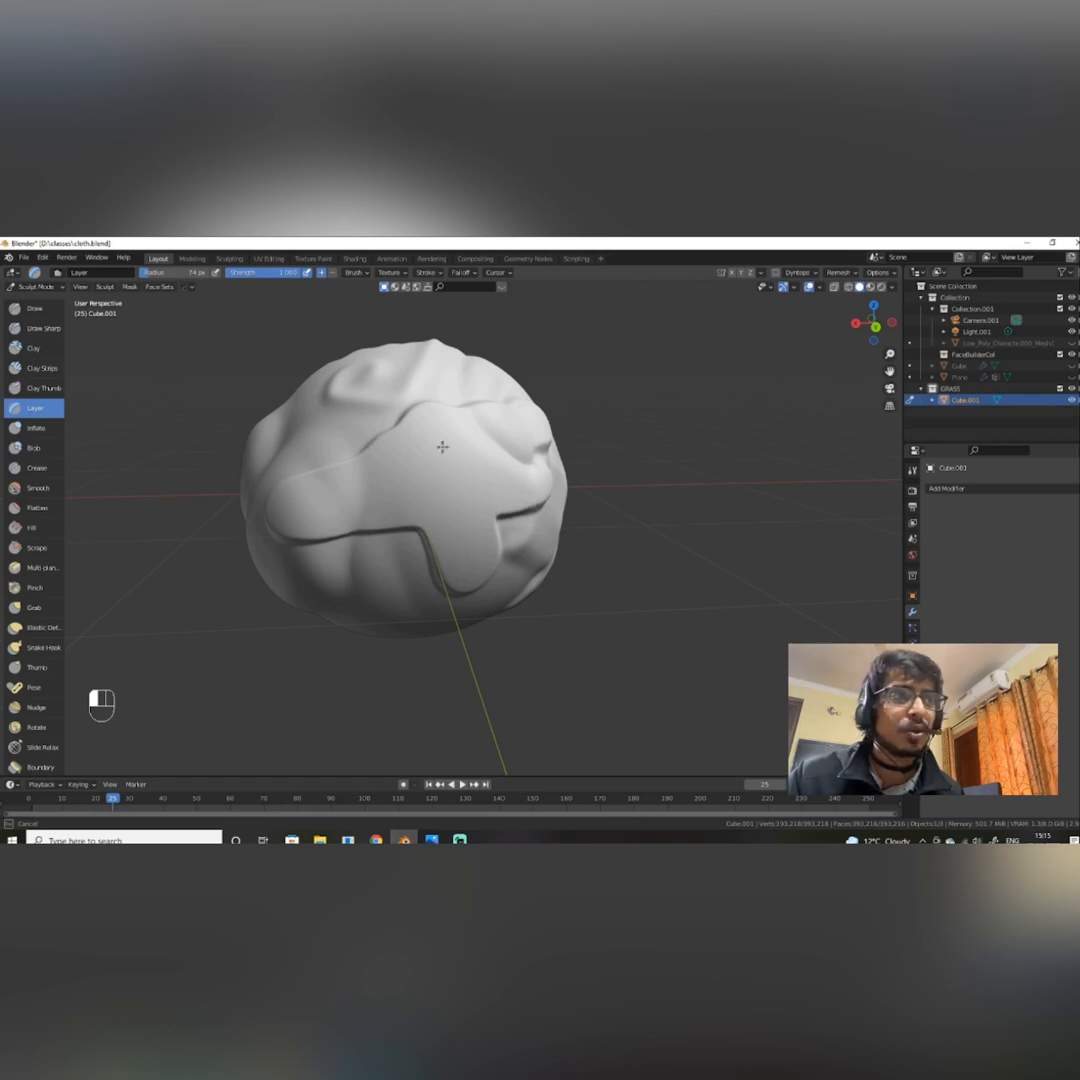
pyautogui.moveTo(442, 447)
pyautogui.mouseDown()
pyautogui.moveTo(373, 441)
pyautogui.moveTo(336, 415)
pyautogui.moveTo(352, 410)
pyautogui.moveTo(383, 353)
pyautogui.mouseUp()
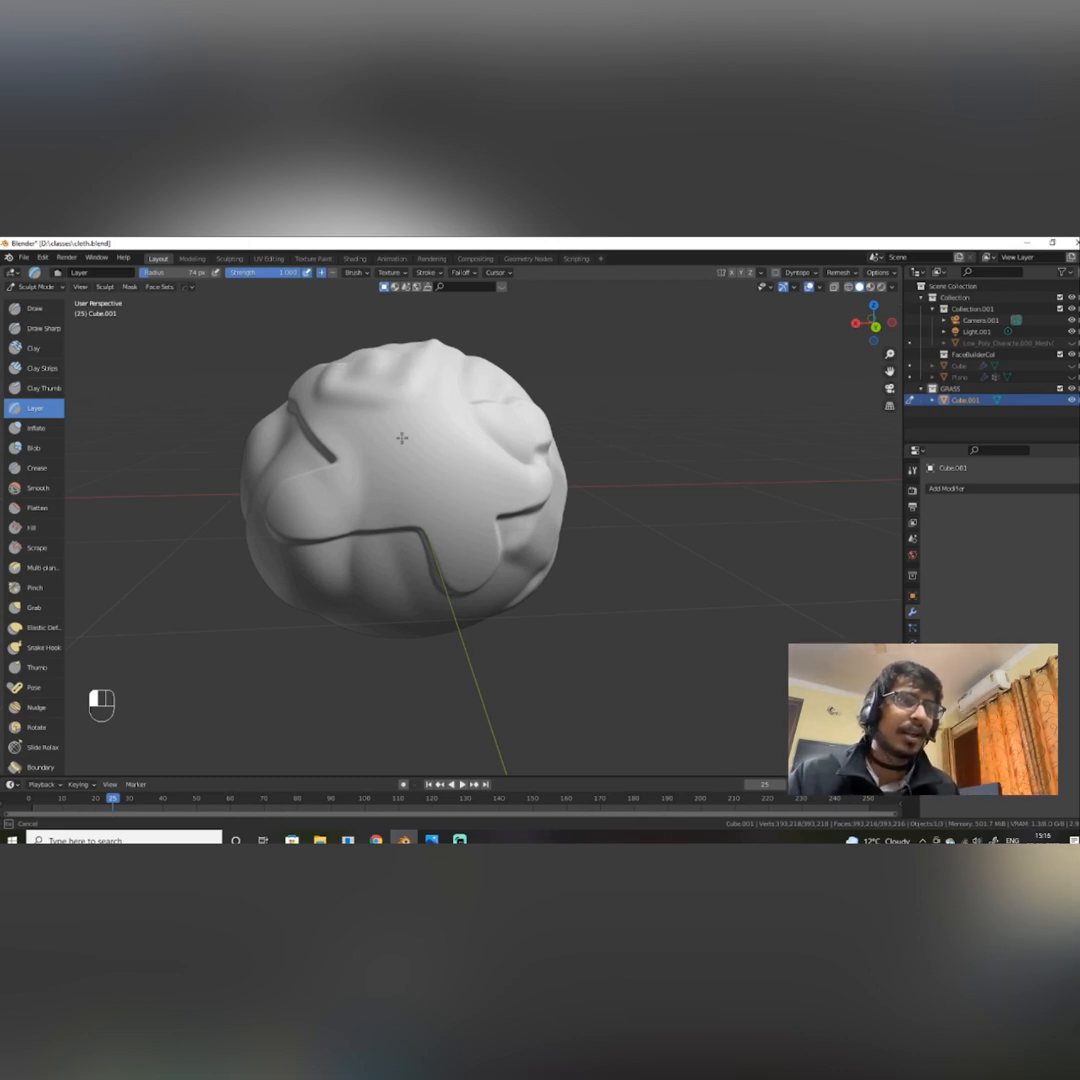
pyautogui.moveTo(482, 518)
pyautogui.keyDown('alt'); pyautogui.mouseDown()
pyautogui.moveTo(535, 410)
pyautogui.moveTo(497, 484)
pyautogui.moveTo(489, 458)
pyautogui.moveTo(448, 427)
pyautogui.moveTo(475, 402)
pyautogui.moveTo(345, 350)
pyautogui.moveTo(400, 385)
pyautogui.moveTo(366, 400)
pyautogui.moveTo(435, 410)
pyautogui.moveTo(455, 495)
pyautogui.moveTo(410, 490)
pyautogui.moveTo(415, 540)
pyautogui.moveTo(500, 440)
pyautogui.moveTo(470, 420)
pyautogui.moveTo(476, 402)
pyautogui.mouseUp(); pyautogui.keyUp('alt')
pyautogui.moveTo(524, 453); pyautogui.dragTo(550, 424)
pyautogui.moveTo(512, 388); pyautogui.dragTo(522, 411)
# Swell a large round bulge on the side of the mesh with the Inflate brush and sink a round hollow into its centre.
pyautogui.moveTo(523, 411)
pyautogui.keyDown('alt'); pyautogui.mouseDown()
pyautogui.moveTo(550, 415)
pyautogui.moveTo(495, 445)
pyautogui.moveTo(587, 467)
pyautogui.moveTo(655, 462)
pyautogui.moveTo(515, 467)
pyautogui.moveTo(490, 490)
pyautogui.moveTo(446, 470)
pyautogui.moveTo(534, 472)
pyautogui.mouseUp(); pyautogui.keyUp('alt')
pyautogui.click(36, 427)
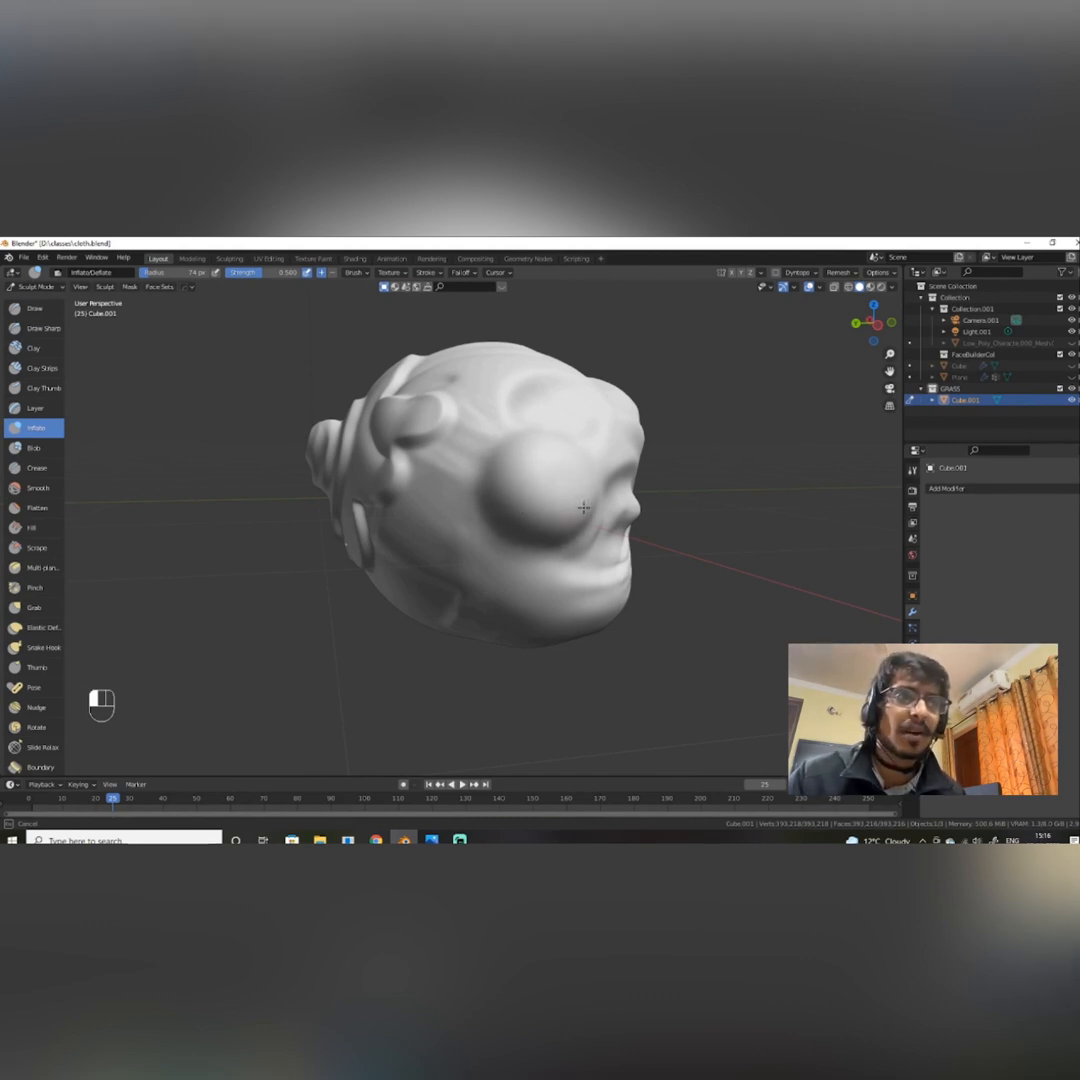
pyautogui.moveTo(569, 446)
pyautogui.keyDown('alt'); pyautogui.mouseDown()
pyautogui.moveTo(540, 440)
pyautogui.moveTo(580, 430)
pyautogui.moveTo(564, 422)
pyautogui.mouseUp(); pyautogui.keyUp('alt')
pyautogui.moveTo(411, 539)
pyautogui.keyDown('alt'); pyautogui.mouseDown()
pyautogui.moveTo(579, 497)
pyautogui.moveTo(556, 517)
pyautogui.moveTo(559, 499)
pyautogui.moveTo(492, 504)
pyautogui.moveTo(441, 470)
pyautogui.moveTo(489, 417)
pyautogui.moveTo(180, 480)
pyautogui.mouseUp(); pyautogui.keyUp('alt')
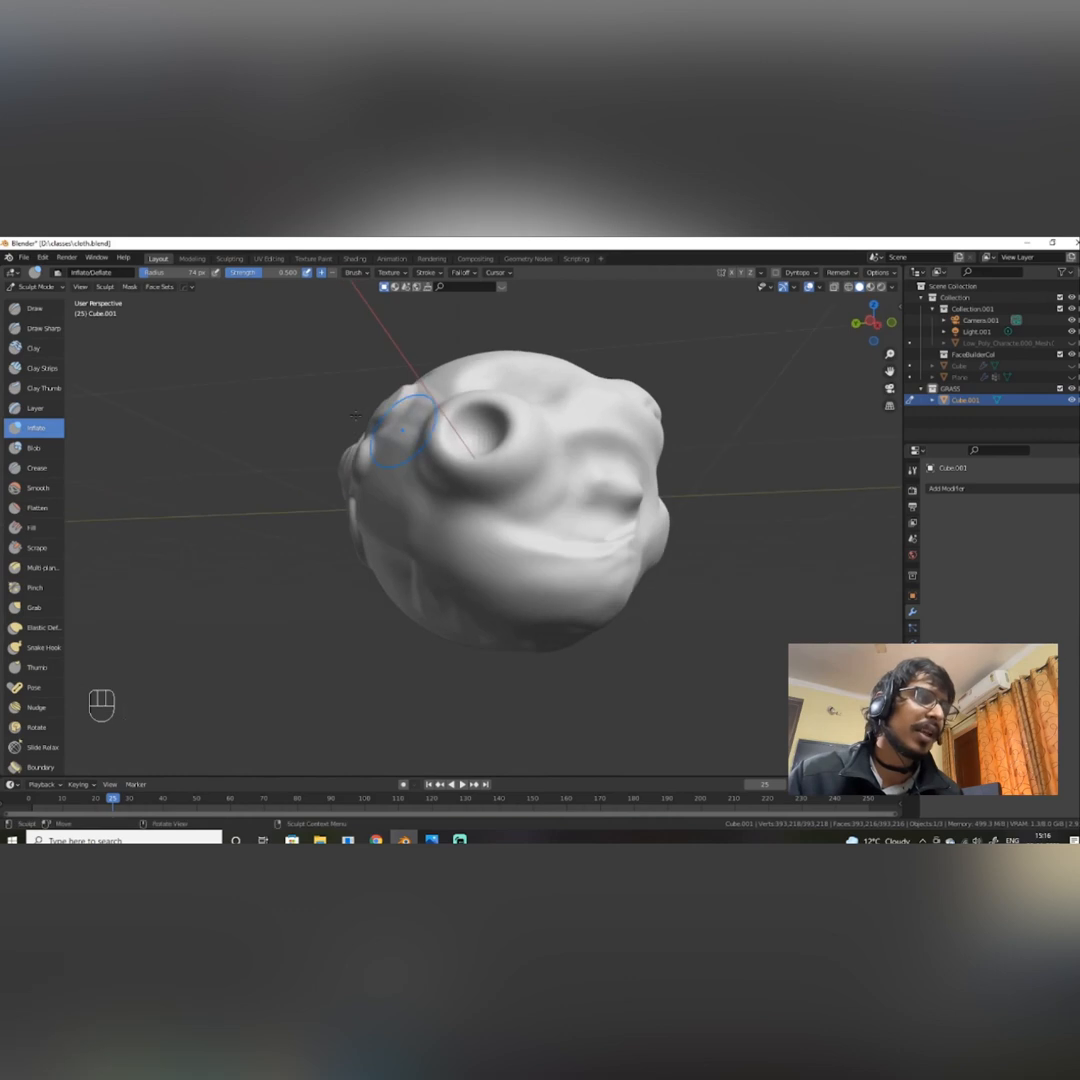
# Carve a sharp groove around the base of the hollowed bulge with the Draw Sharp brush.
pyautogui.click(44, 472)
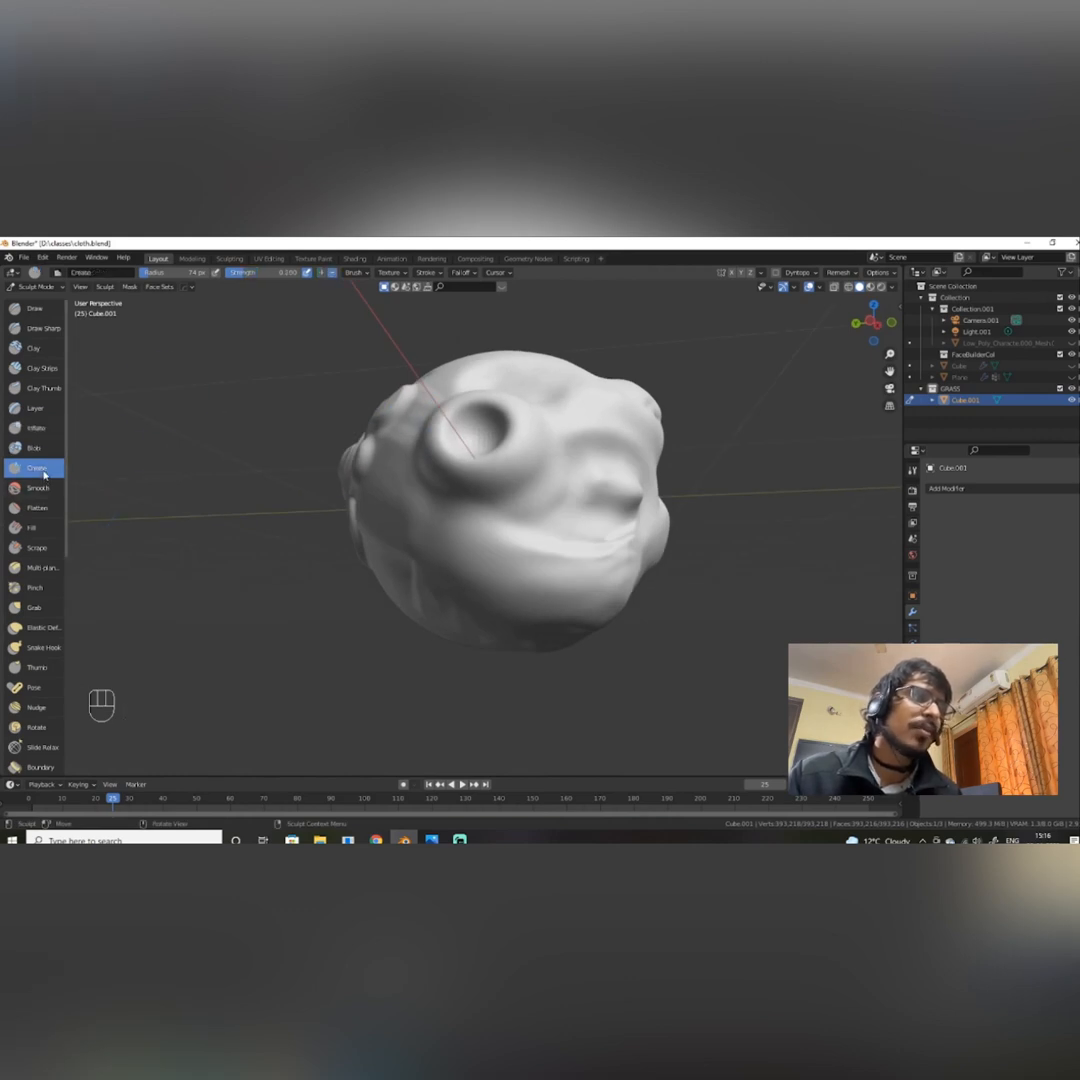
pyautogui.click(30, 331)
pyautogui.moveTo(465, 625)
pyautogui.keyDown('alt'); pyautogui.mouseDown()
pyautogui.moveTo(470, 555)
pyautogui.moveTo(441, 632)
pyautogui.mouseUp(); pyautogui.keyUp('alt')
pyautogui.scroll(3, 393, 562)
pyautogui.keyDown('alt'); pyautogui.moveTo(393, 562); pyautogui.dragTo(370, 622); pyautogui.keyUp('alt')
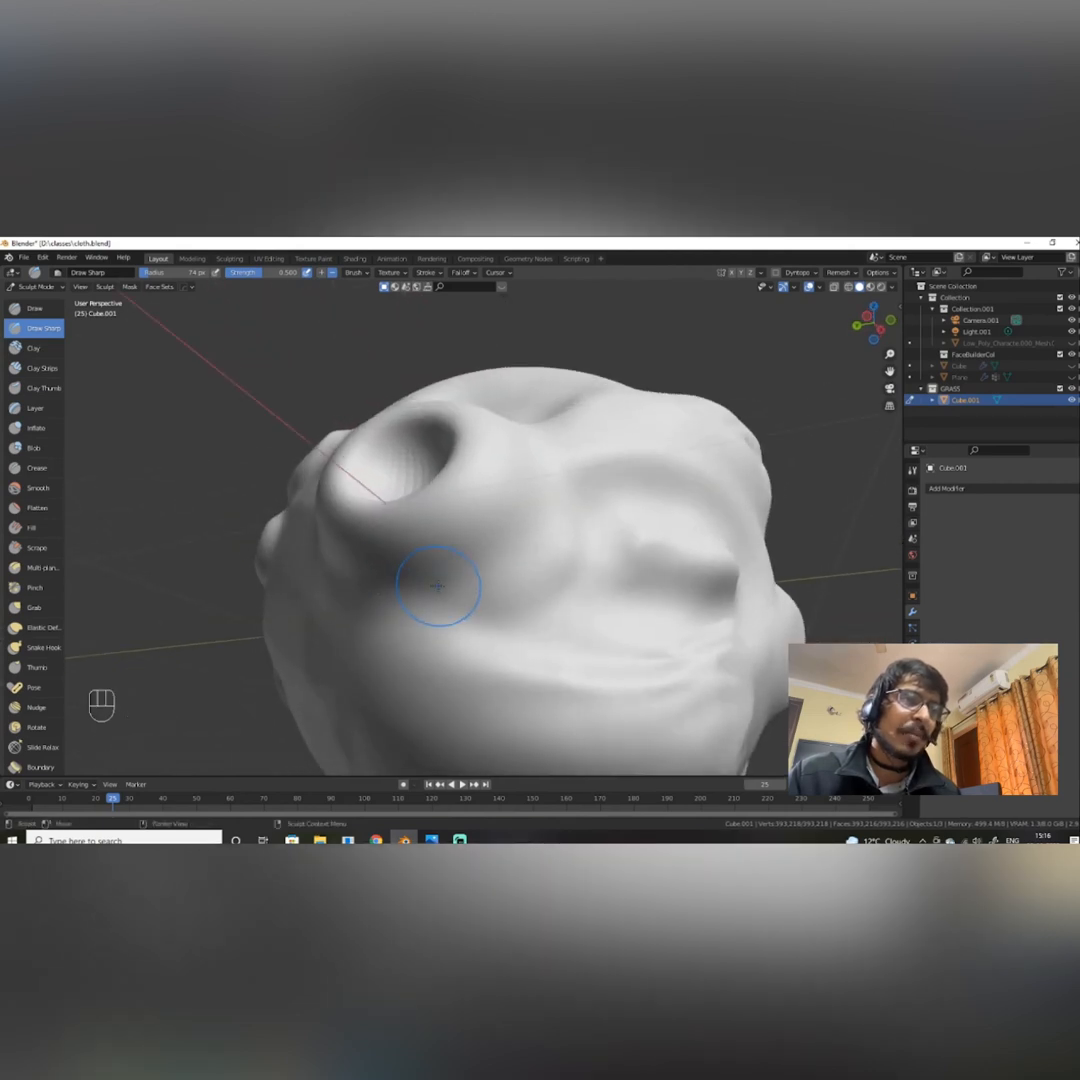
pyautogui.moveTo(438, 588)
pyautogui.mouseDown()
pyautogui.moveTo(521, 508)
pyautogui.moveTo(546, 527)
pyautogui.mouseUp()
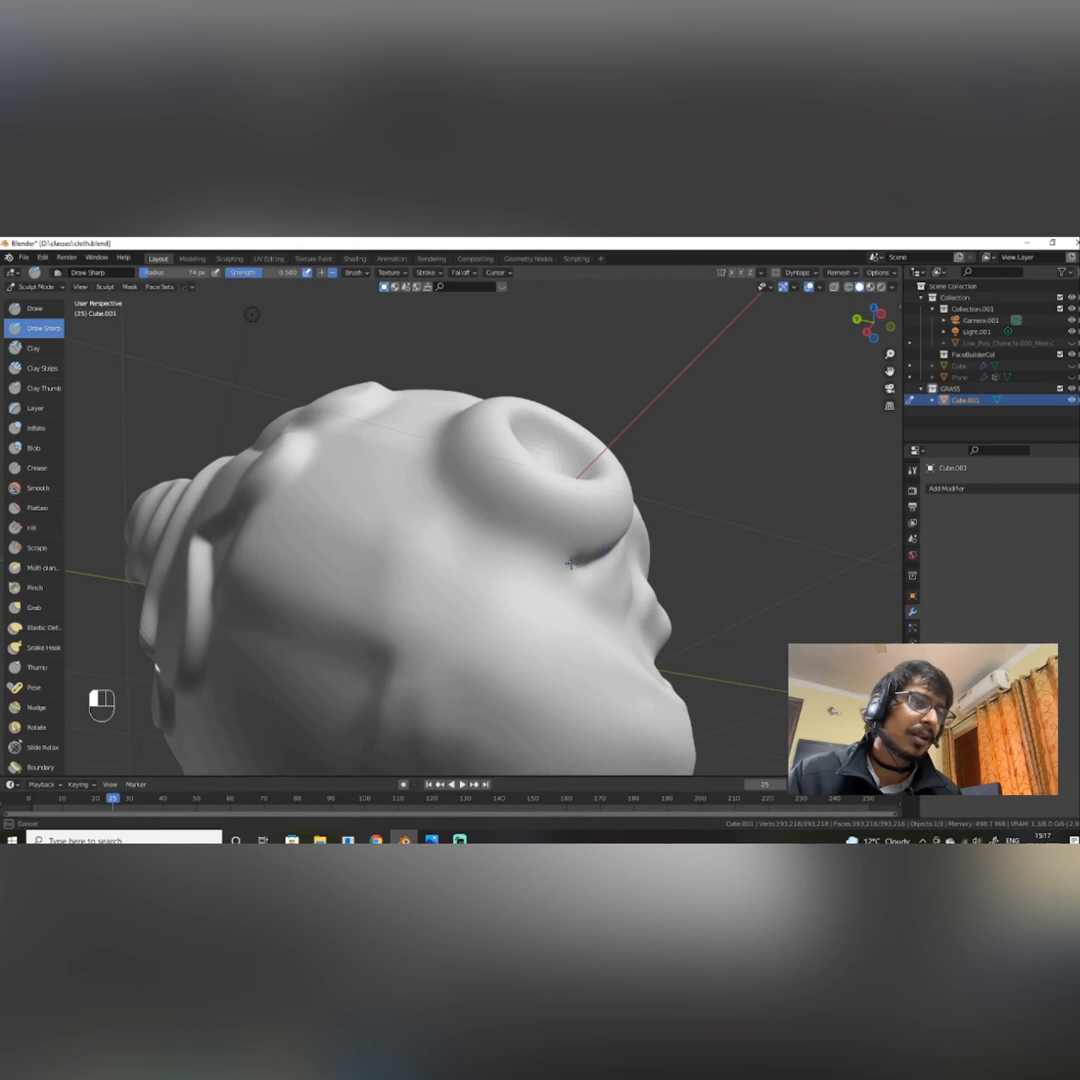
pyautogui.moveTo(570, 564)
pyautogui.mouseDown()
pyautogui.moveTo(489, 528)
pyautogui.moveTo(441, 464)
pyautogui.moveTo(524, 598)
pyautogui.moveTo(533, 532)
pyautogui.moveTo(460, 510)
pyautogui.moveTo(386, 530)
pyautogui.mouseUp()
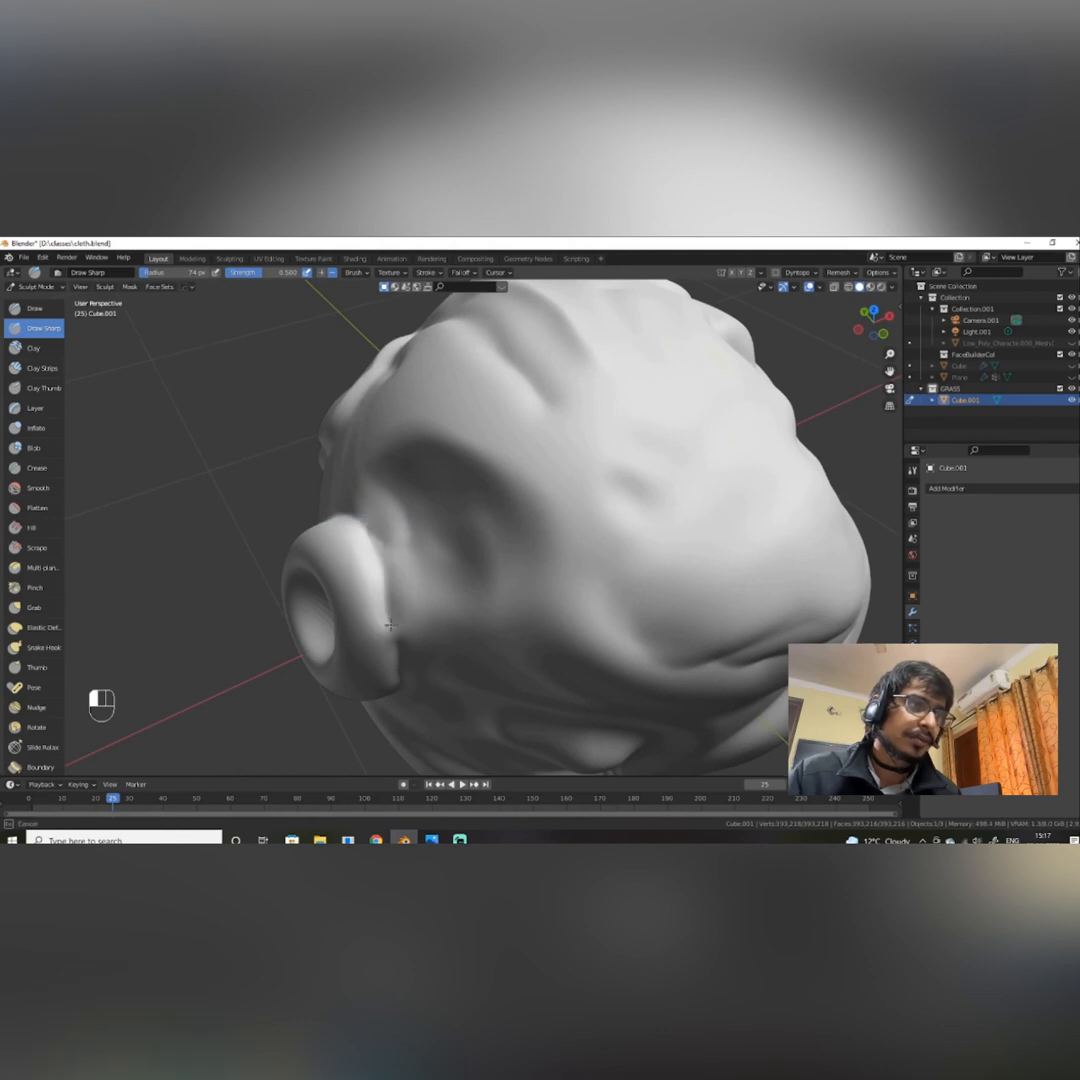
pyautogui.moveTo(386, 651)
pyautogui.keyDown('alt'); pyautogui.mouseDown()
pyautogui.moveTo(499, 489)
pyautogui.moveTo(515, 523)
pyautogui.mouseUp(); pyautogui.keyUp('alt')
# Smooth the surface all around the grooved base of the hollowed bulge.
pyautogui.press('shift')
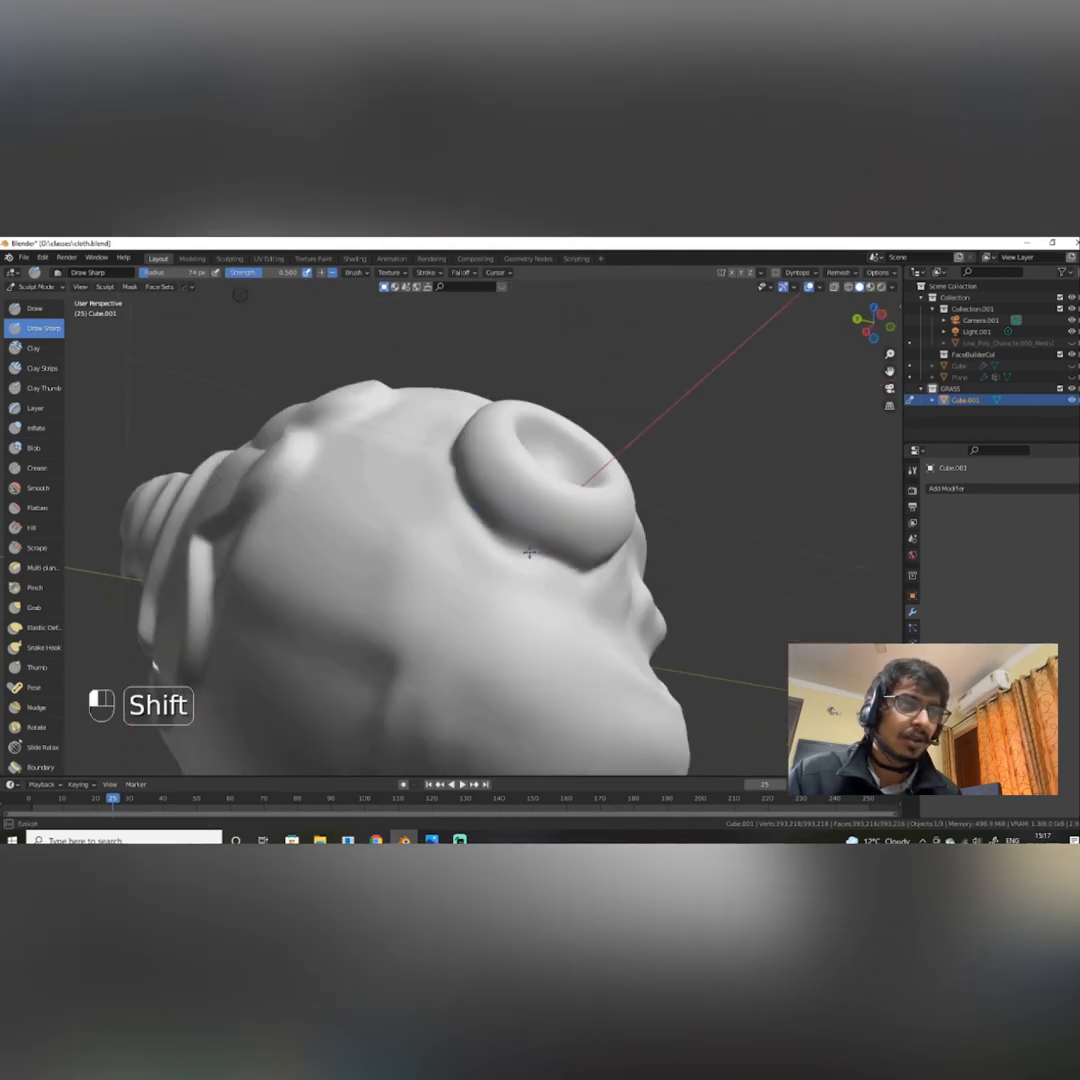
pyautogui.moveTo(621, 566)
pyautogui.keyDown('alt'); pyautogui.mouseDown()
pyautogui.moveTo(571, 555)
pyautogui.moveTo(432, 485)
pyautogui.mouseUp(); pyautogui.keyUp('alt')
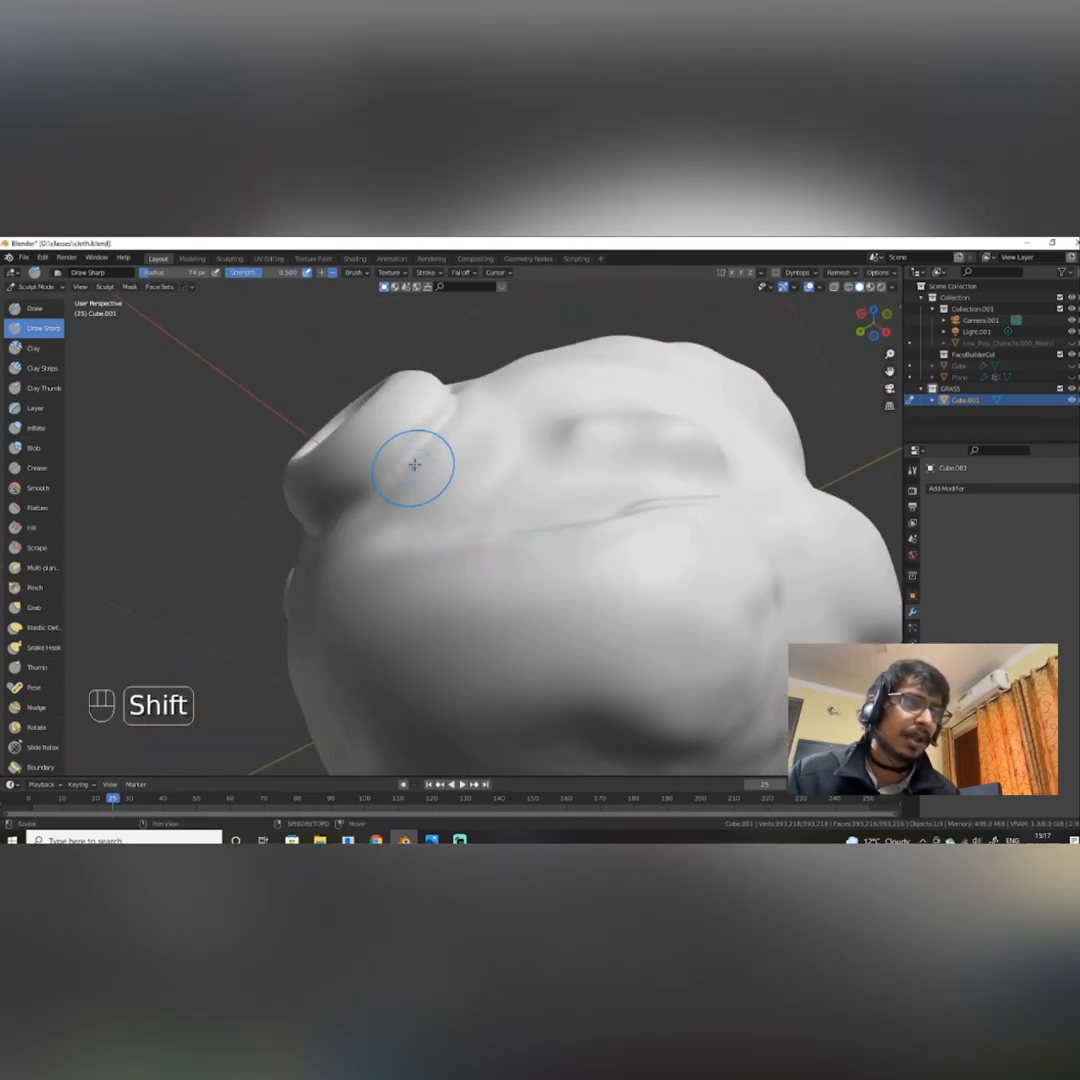
pyautogui.moveTo(443, 409)
pyautogui.keyDown('alt'); pyautogui.mouseDown()
pyautogui.moveTo(440, 500)
pyautogui.moveTo(411, 630)
pyautogui.mouseUp(); pyautogui.keyUp('alt')
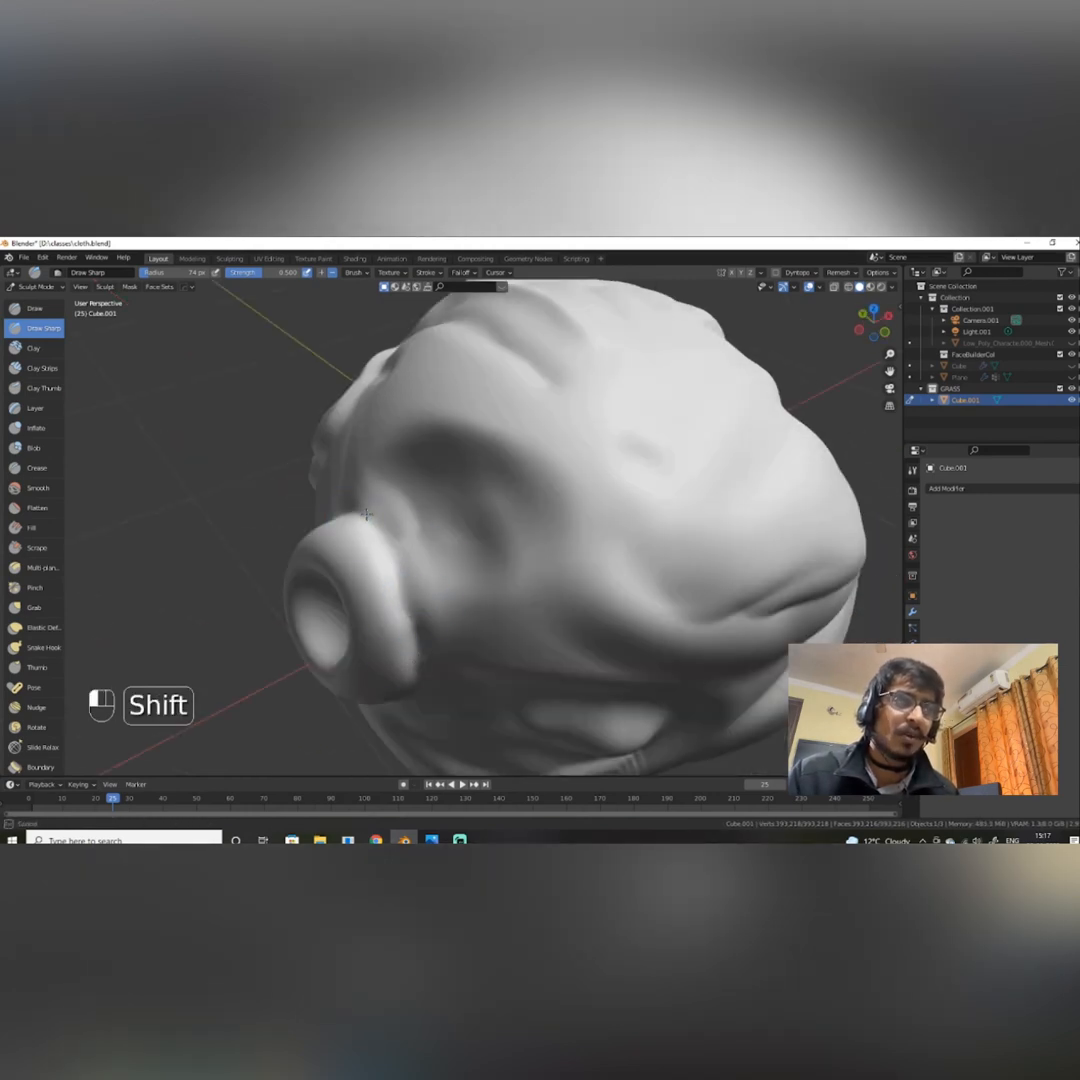
pyautogui.moveTo(366, 513)
pyautogui.keyDown('alt'); pyautogui.mouseDown()
pyautogui.moveTo(480, 570)
pyautogui.moveTo(564, 530)
pyautogui.mouseUp(); pyautogui.keyUp('alt')
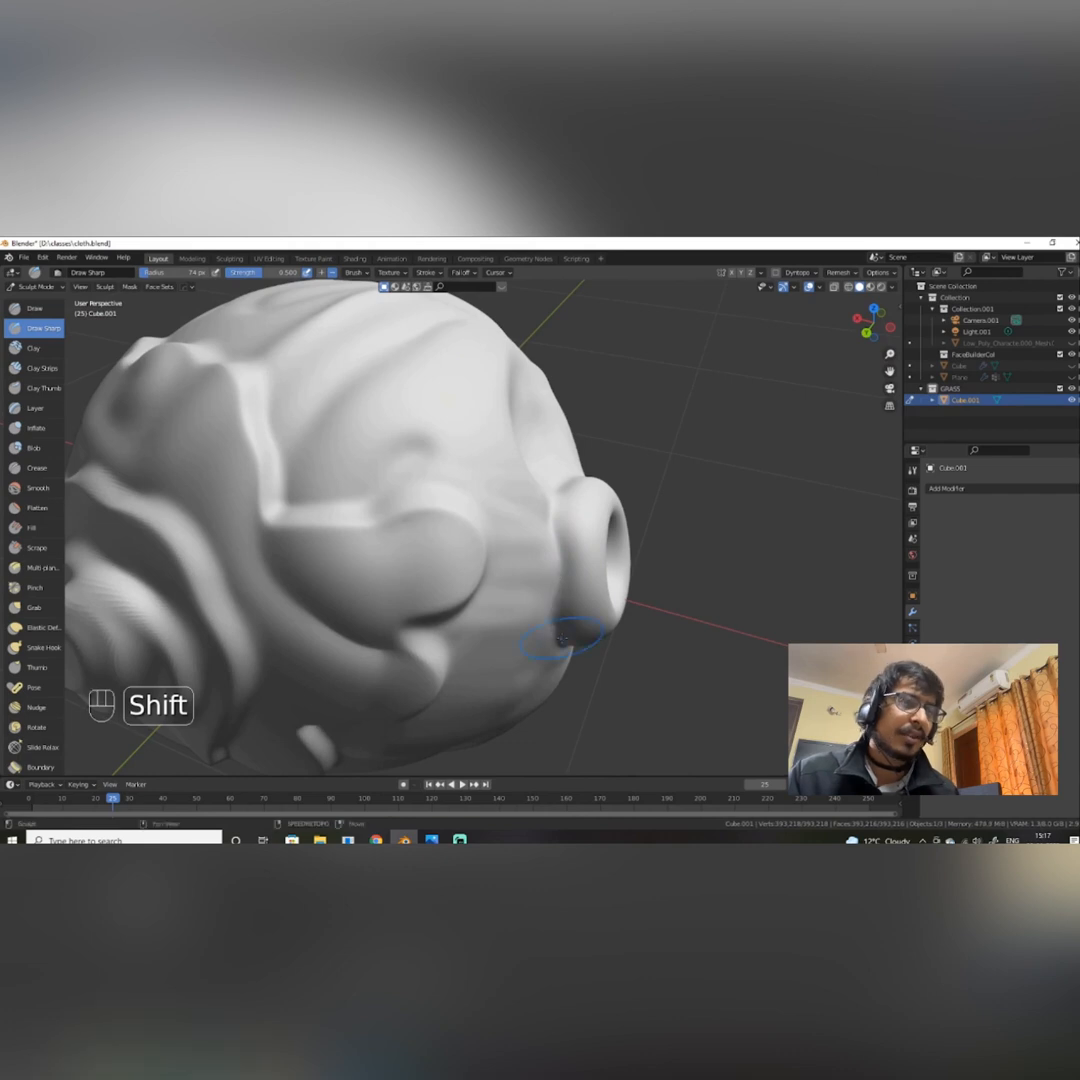
pyautogui.moveTo(562, 637)
pyautogui.keyDown('alt'); pyautogui.mouseDown()
pyautogui.moveTo(424, 330)
pyautogui.moveTo(458, 562)
pyautogui.mouseUp(); pyautogui.keyUp('alt')
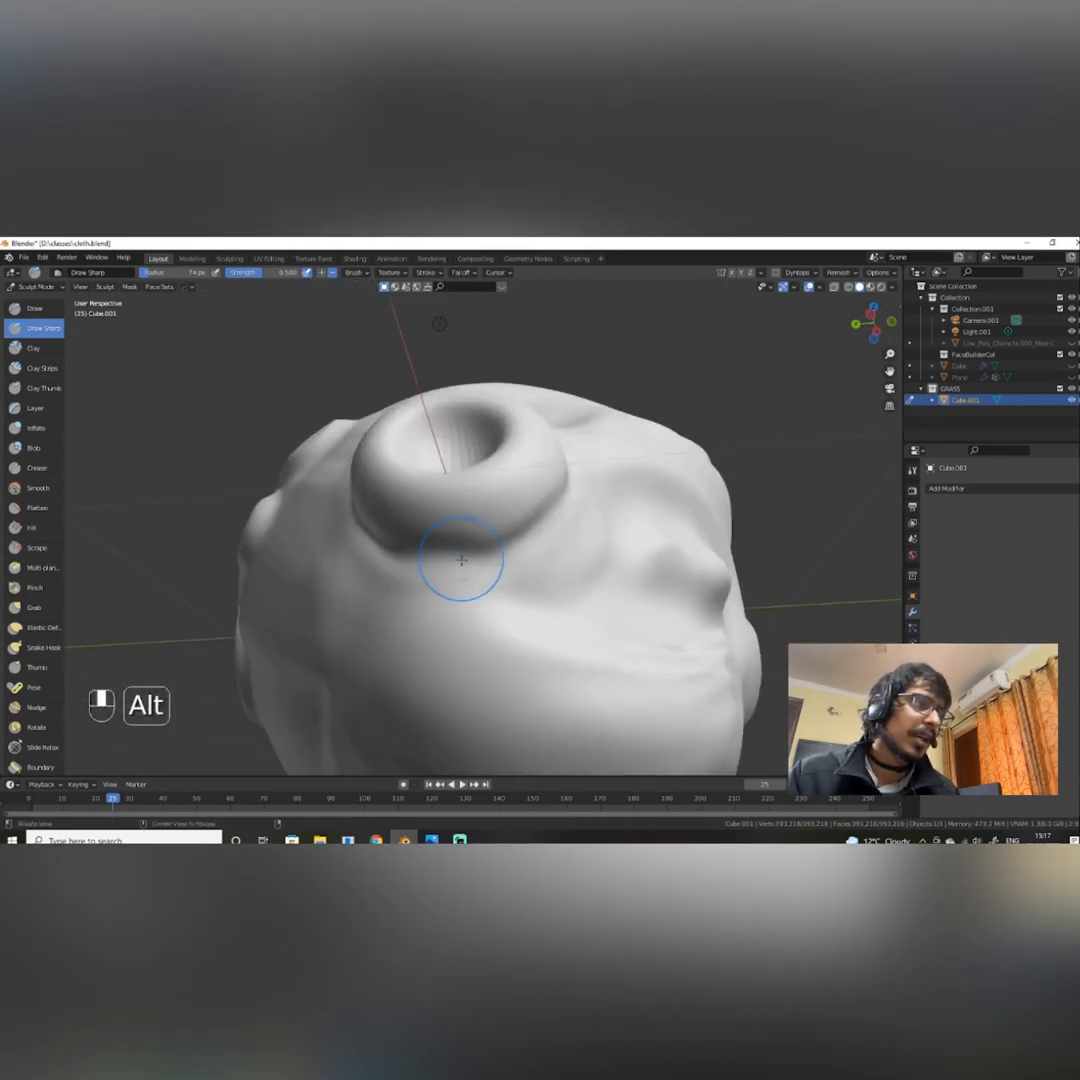
# Pinch a tight crease all the way around the base of the hollowed bulge with the Crease brush.
pyautogui.click(30, 467)
pyautogui.moveTo(365, 515)
pyautogui.keyDown('alt'); pyautogui.mouseDown()
pyautogui.moveTo(497, 535)
pyautogui.moveTo(292, 545)
pyautogui.mouseUp(); pyautogui.keyUp('alt')
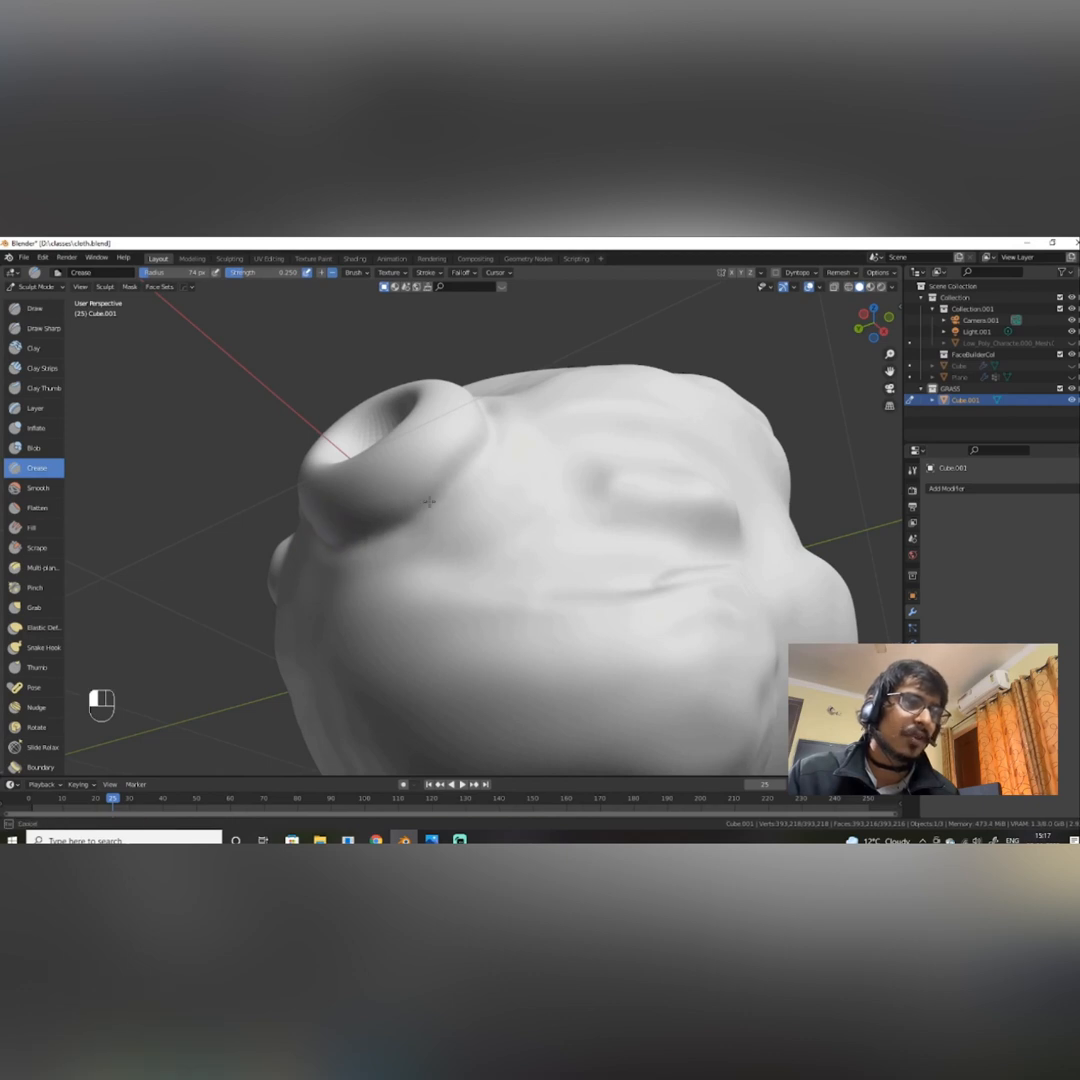
pyautogui.moveTo(487, 504)
pyautogui.keyDown('alt'); pyautogui.mouseDown()
pyautogui.moveTo(386, 579)
pyautogui.moveTo(431, 558)
pyautogui.moveTo(470, 513)
pyautogui.moveTo(475, 550)
pyautogui.mouseUp(); pyautogui.keyUp('alt')
pyautogui.keyDown('alt'); pyautogui.moveTo(433, 600); pyautogui.dragTo(430, 622); pyautogui.keyUp('alt')
pyautogui.keyDown('alt'); pyautogui.moveTo(398, 555); pyautogui.dragTo(422, 555); pyautogui.keyUp('alt')
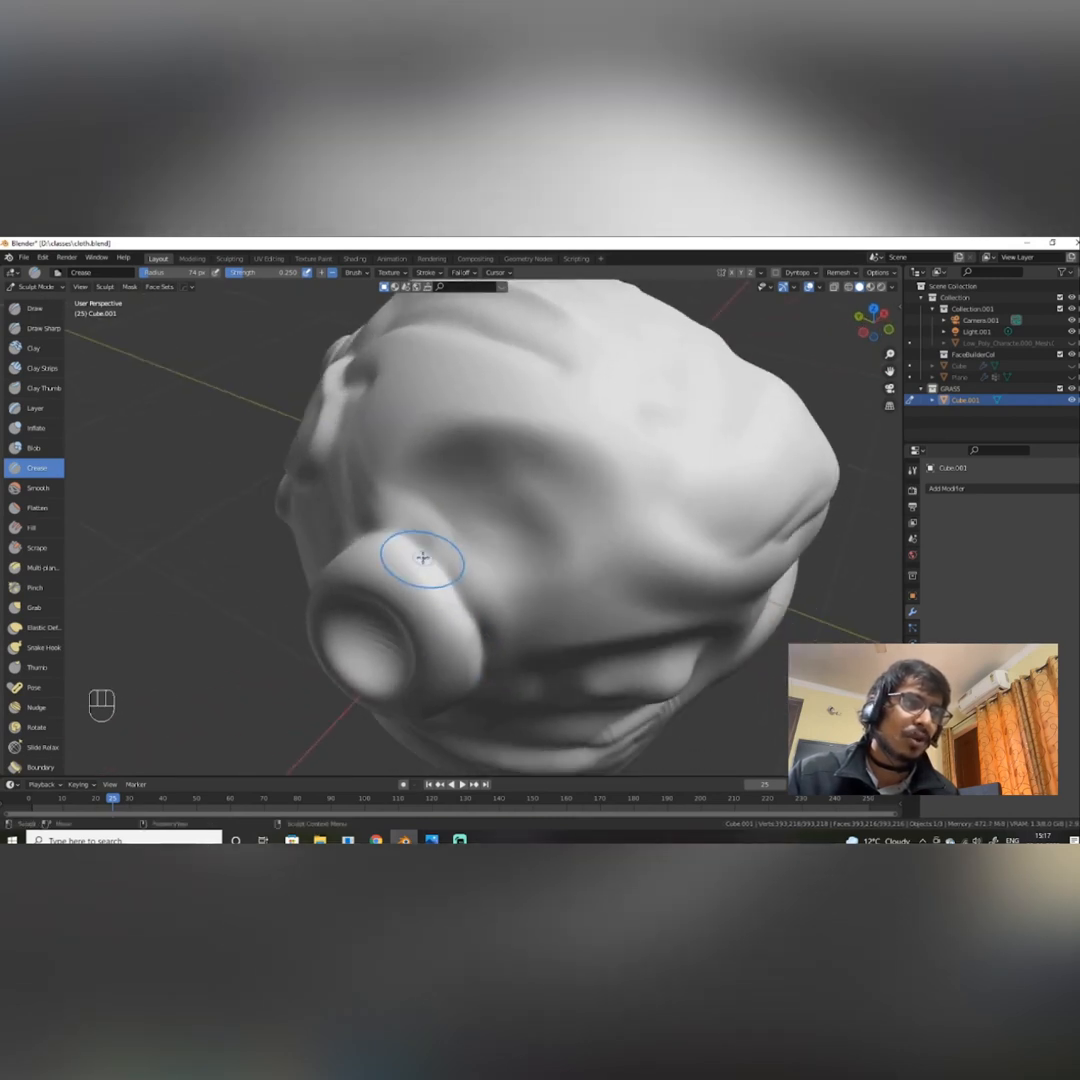
pyautogui.keyDown('alt'); pyautogui.moveTo(480, 648); pyautogui.dragTo(517, 556); pyautogui.keyUp('alt')
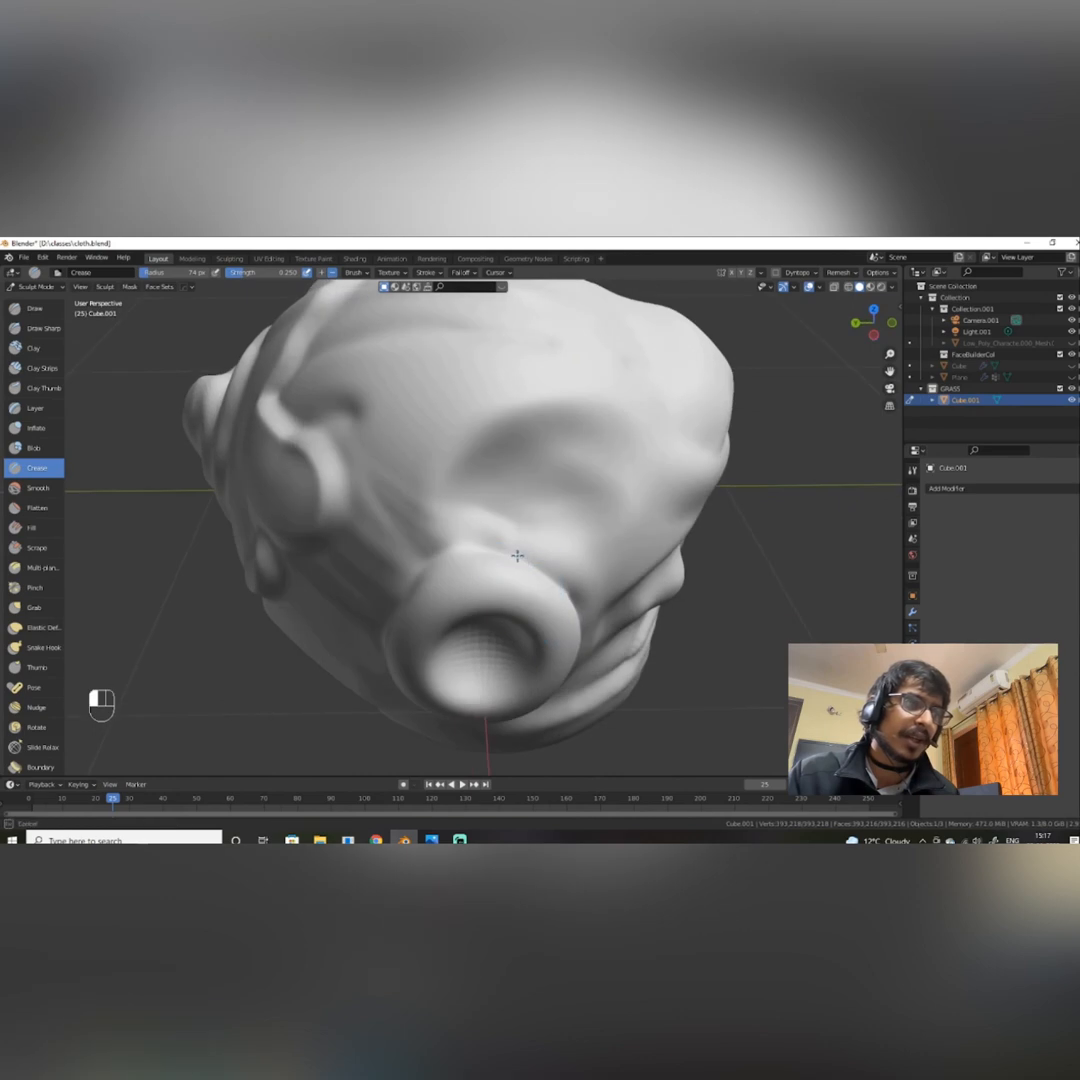
pyautogui.keyDown('alt'); pyautogui.moveTo(427, 565); pyautogui.dragTo(548, 521); pyautogui.keyUp('alt')
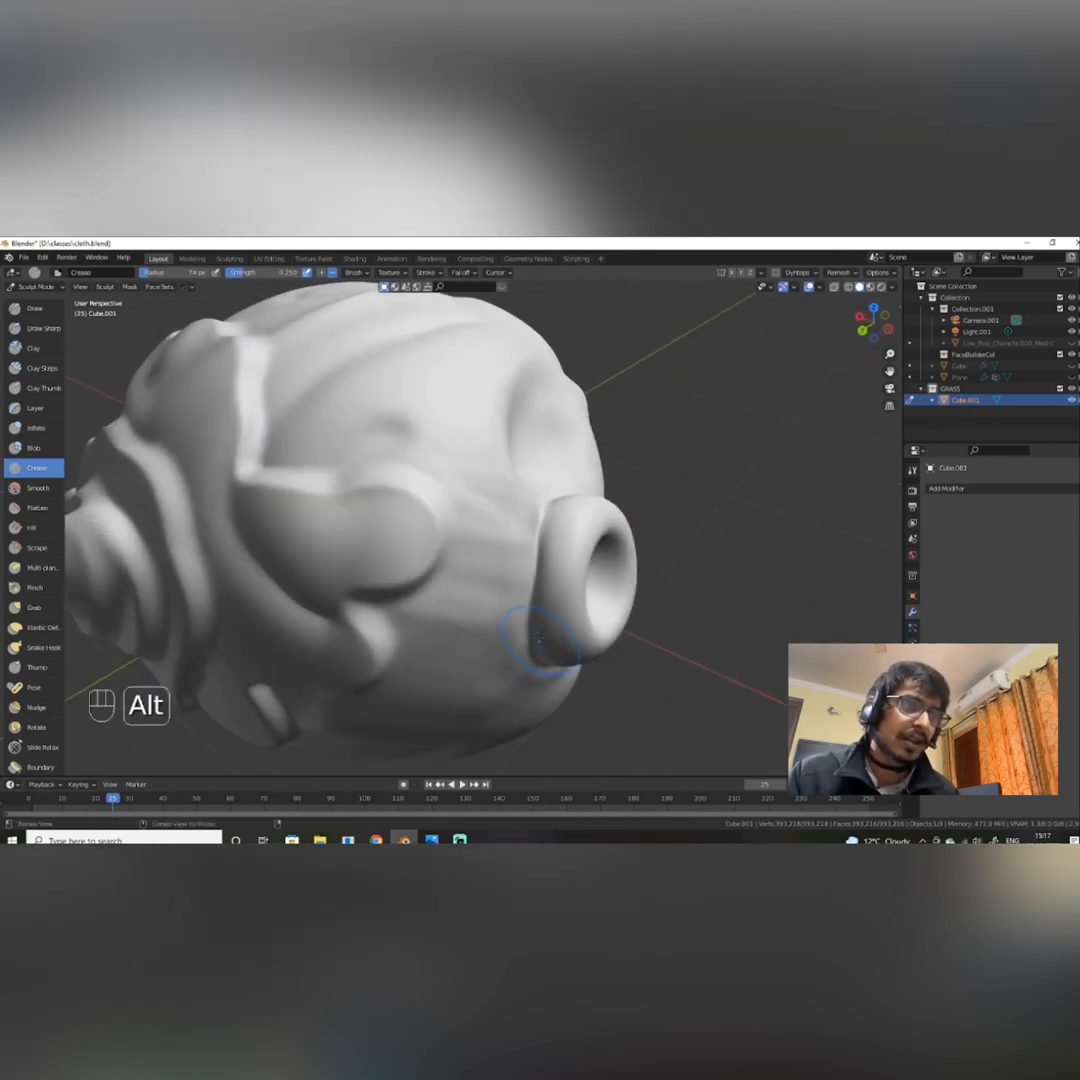
pyautogui.keyDown('alt'); pyautogui.moveTo(538, 638); pyautogui.dragTo(523, 578); pyautogui.keyUp('alt')
pyautogui.keyDown('alt'); pyautogui.moveTo(556, 658); pyautogui.dragTo(482, 566); pyautogui.keyUp('alt')
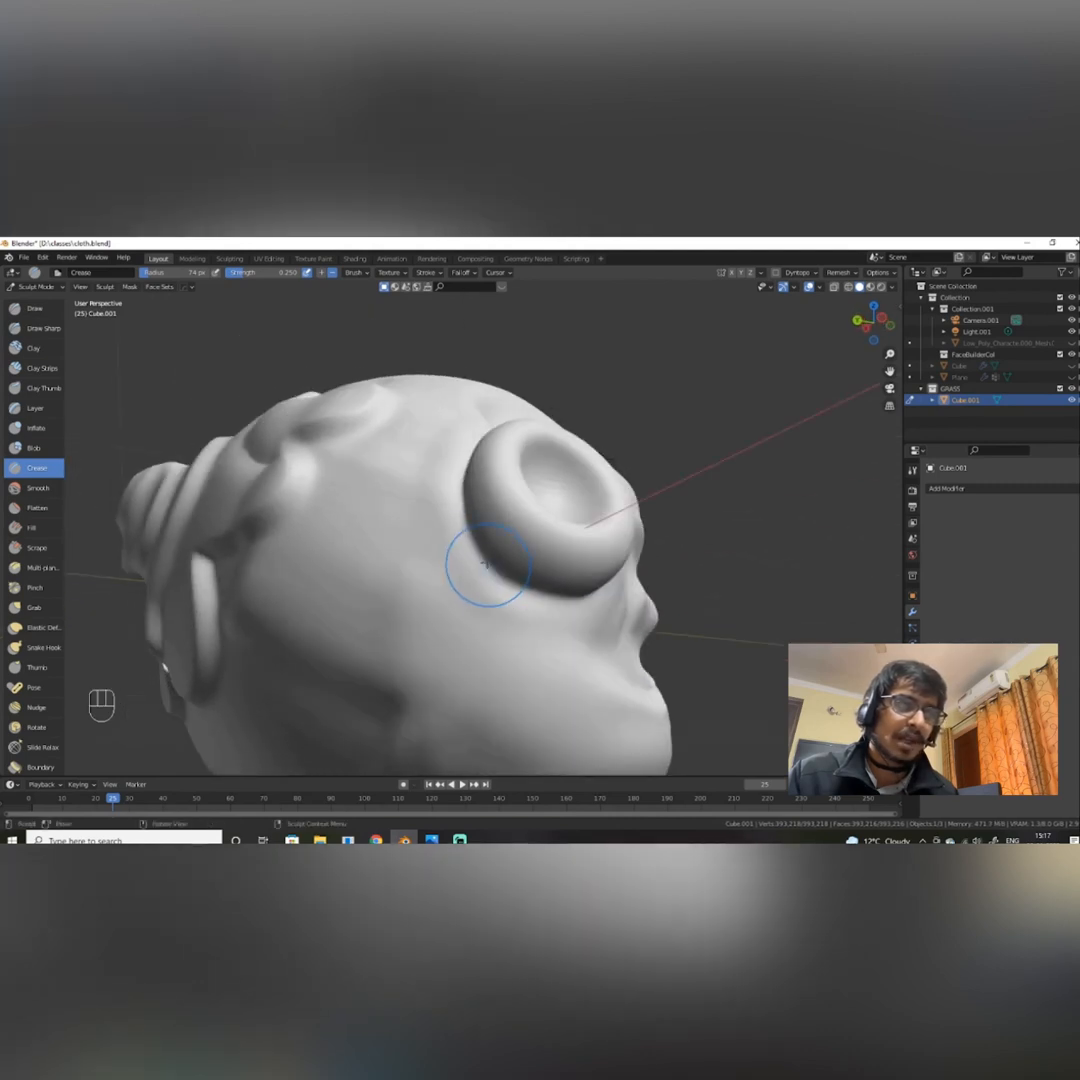
pyautogui.keyDown('alt'); pyautogui.moveTo(627, 590); pyautogui.dragTo(407, 590); pyautogui.keyUp('alt')
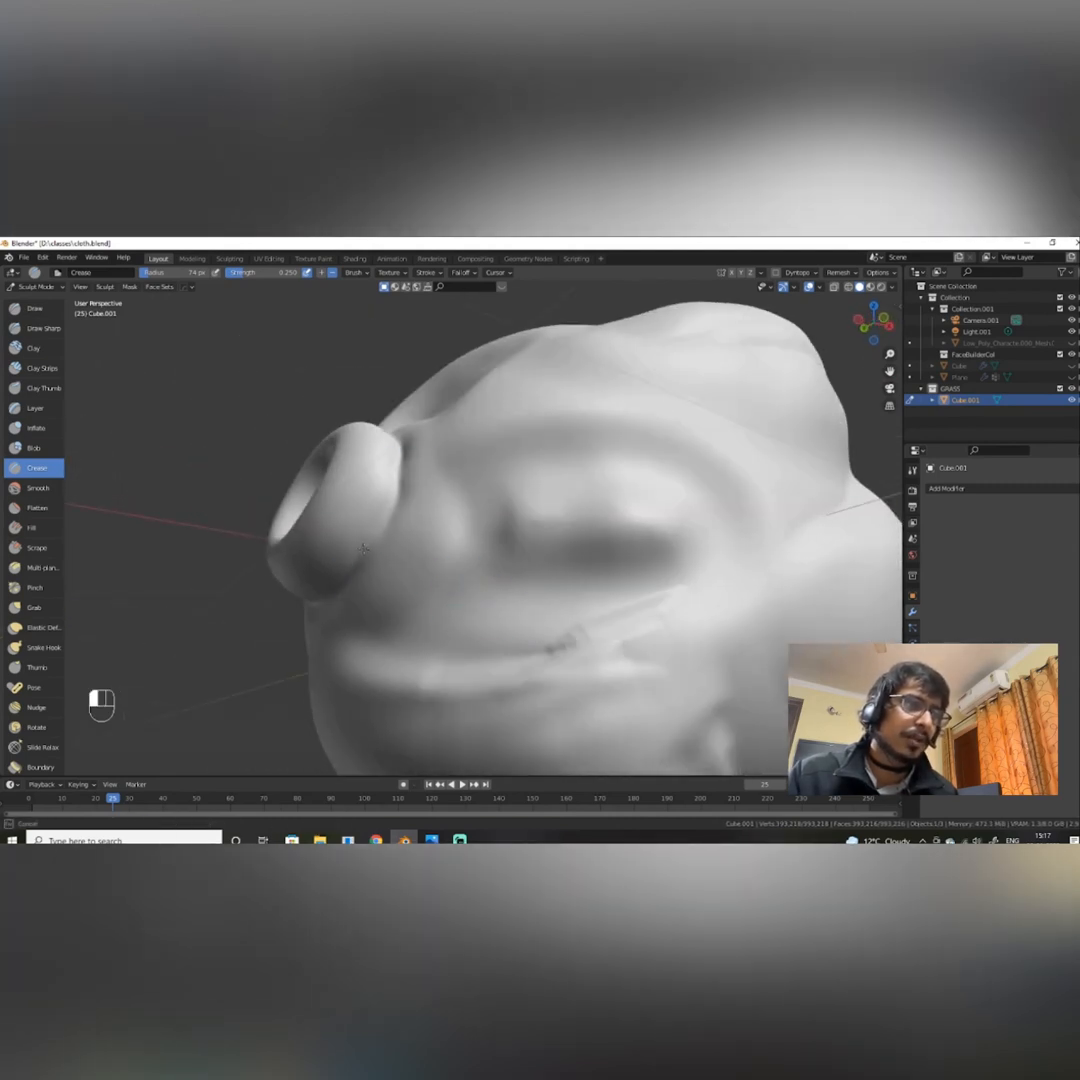
pyautogui.moveTo(404, 484)
pyautogui.keyDown('alt'); pyautogui.mouseDown()
pyautogui.moveTo(481, 577)
pyautogui.moveTo(430, 648)
pyautogui.mouseUp(); pyautogui.keyUp('alt')
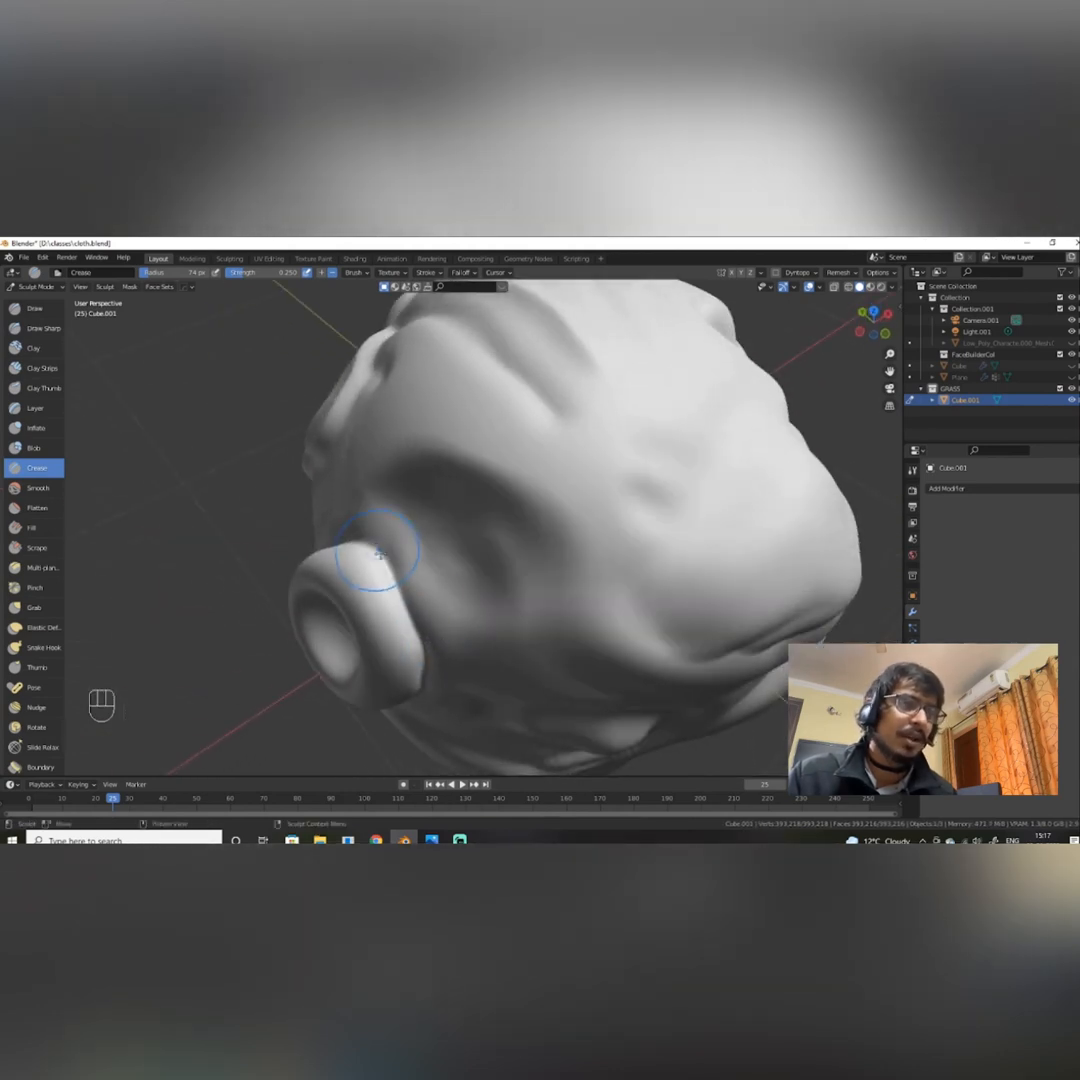
pyautogui.moveTo(378, 553)
pyautogui.keyDown('alt'); pyautogui.mouseDown()
pyautogui.moveTo(494, 548)
pyautogui.moveTo(545, 640)
pyautogui.moveTo(599, 611)
pyautogui.moveTo(518, 603)
pyautogui.mouseUp(); pyautogui.keyUp('alt')
pyautogui.scroll(-4, 520, 572)
pyautogui.scroll(3, 518, 603)
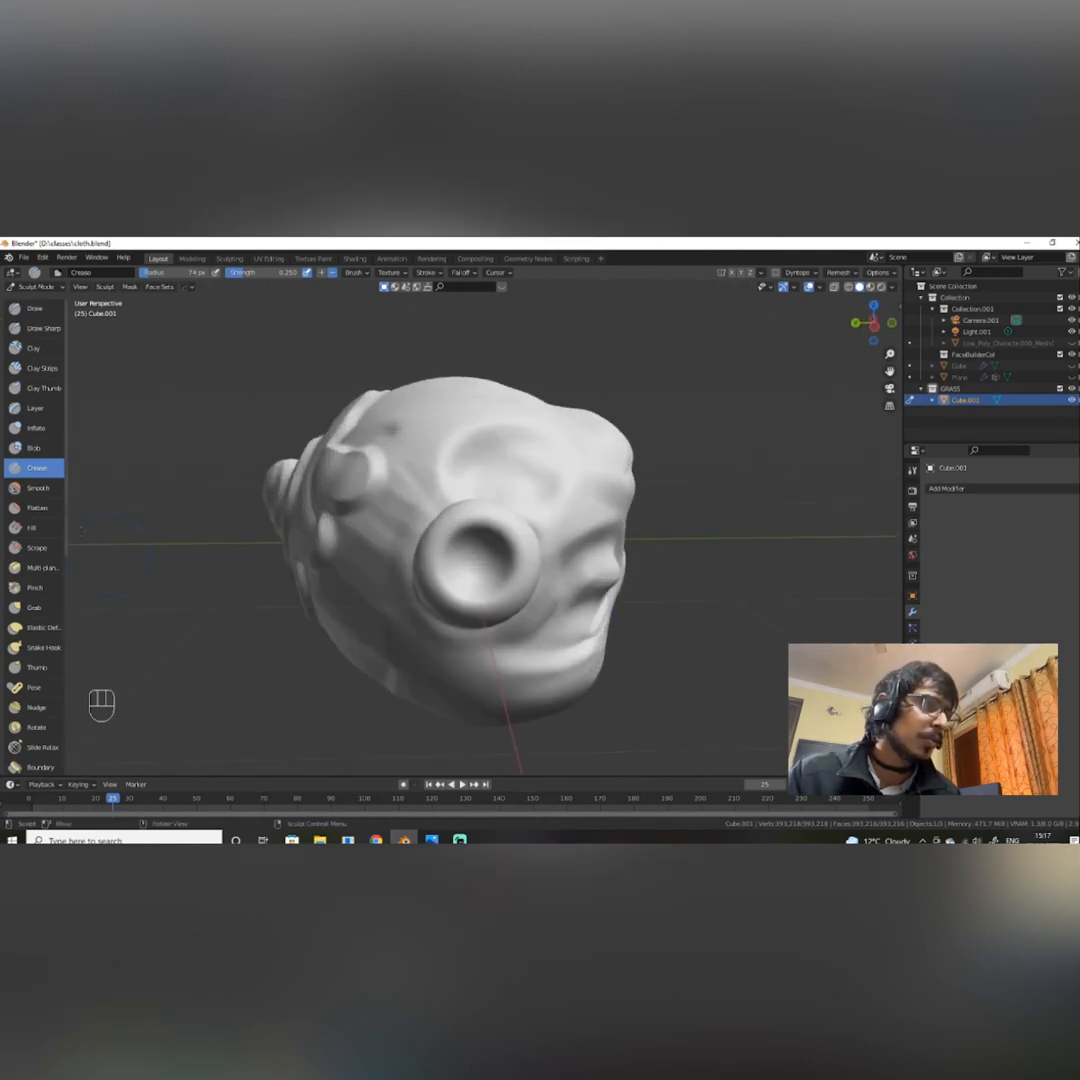
# Flatten the hollowed bulge into a level disc with the Flatten brush at a radius of 177 px.
pyautogui.click(33, 514)
pyautogui.moveTo(500, 552)
pyautogui.keyDown('alt'); pyautogui.mouseDown()
pyautogui.moveTo(580, 540)
pyautogui.moveTo(545, 556)
pyautogui.mouseUp(); pyautogui.keyUp('alt')
pyautogui.rightClick(683, 551)
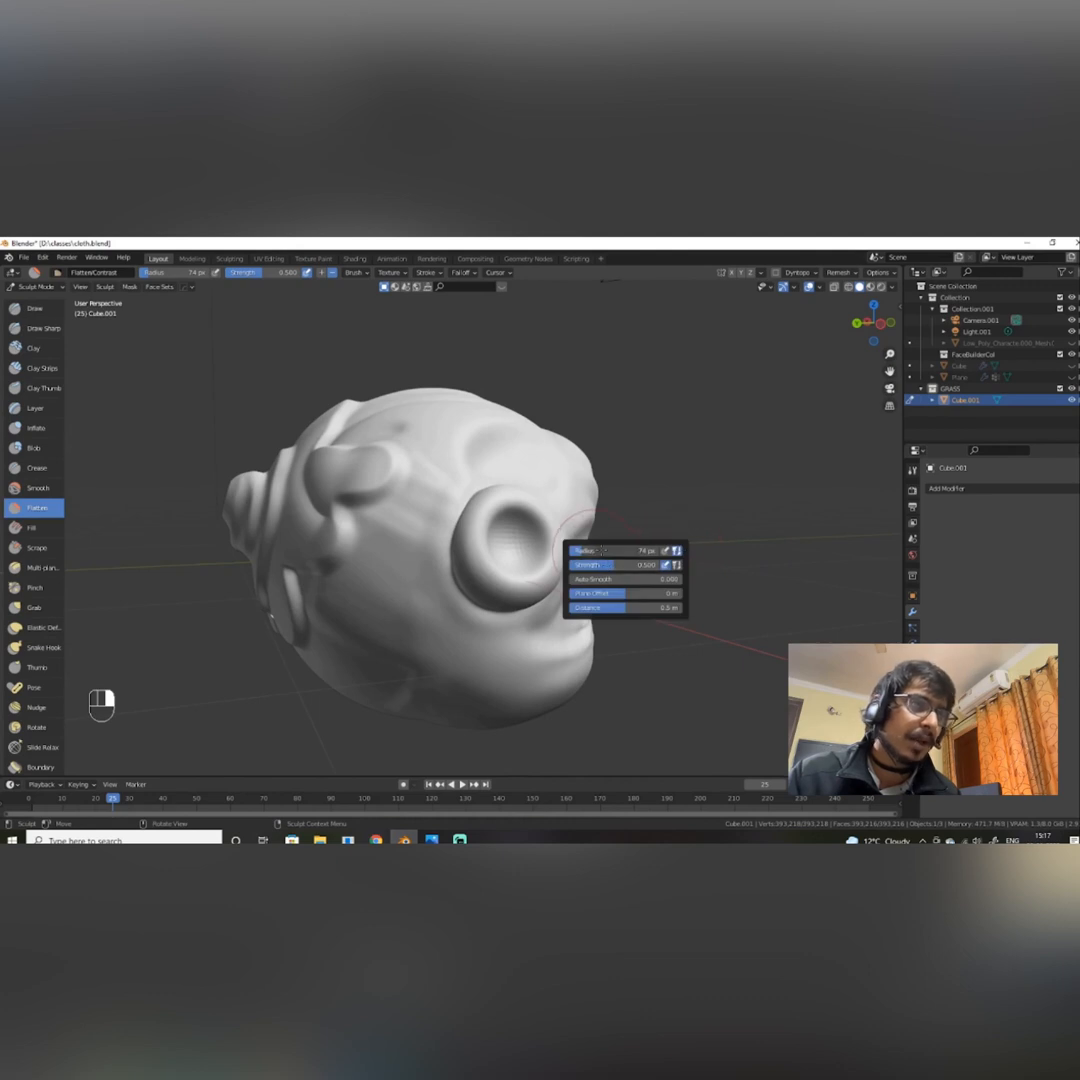
pyautogui.keyDown('alt'); pyautogui.moveTo(520, 545); pyautogui.dragTo(480, 535); pyautogui.keyUp('alt')
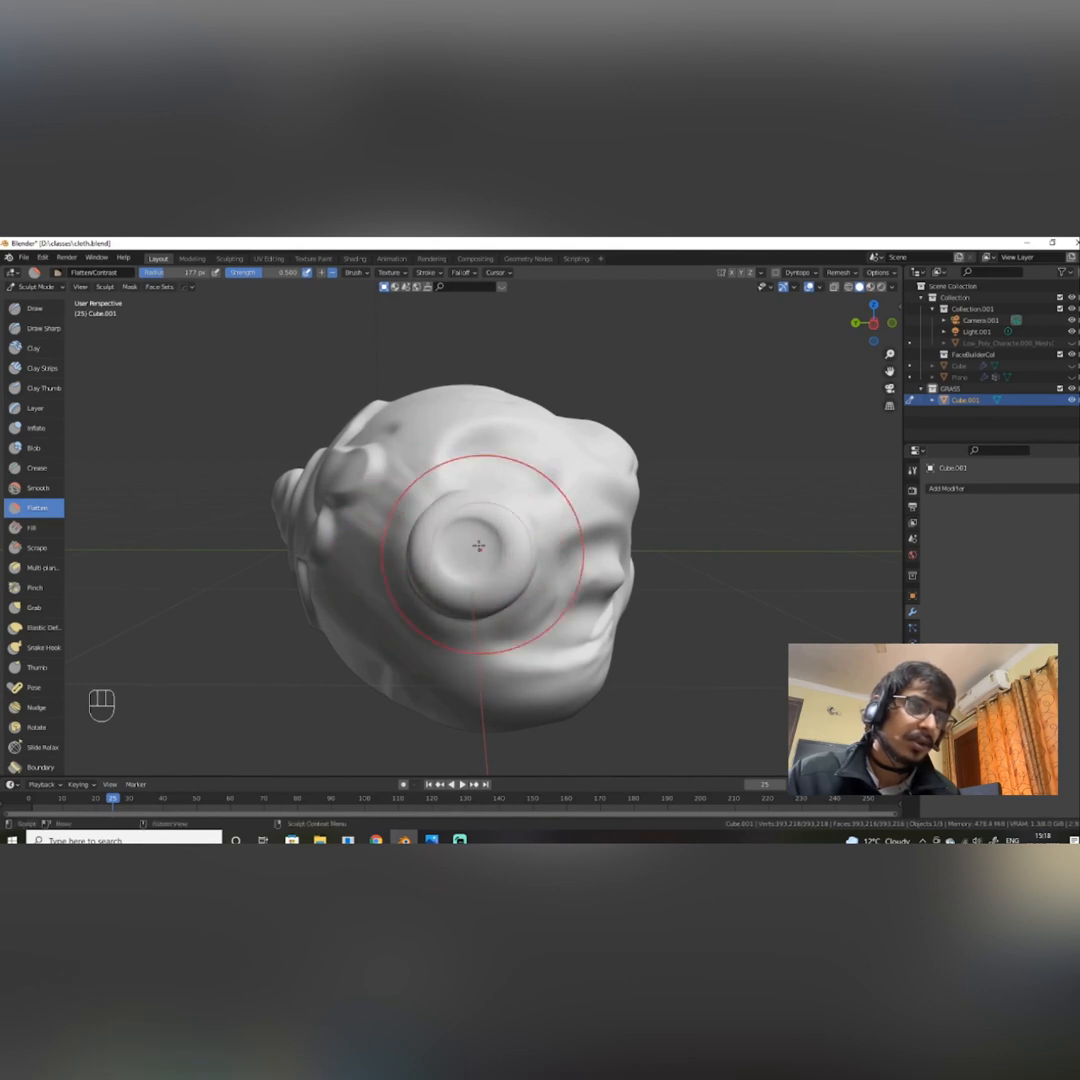
pyautogui.moveTo(478, 548)
pyautogui.mouseDown()
pyautogui.moveTo(467, 560)
pyautogui.moveTo(479, 548)
pyautogui.mouseUp()
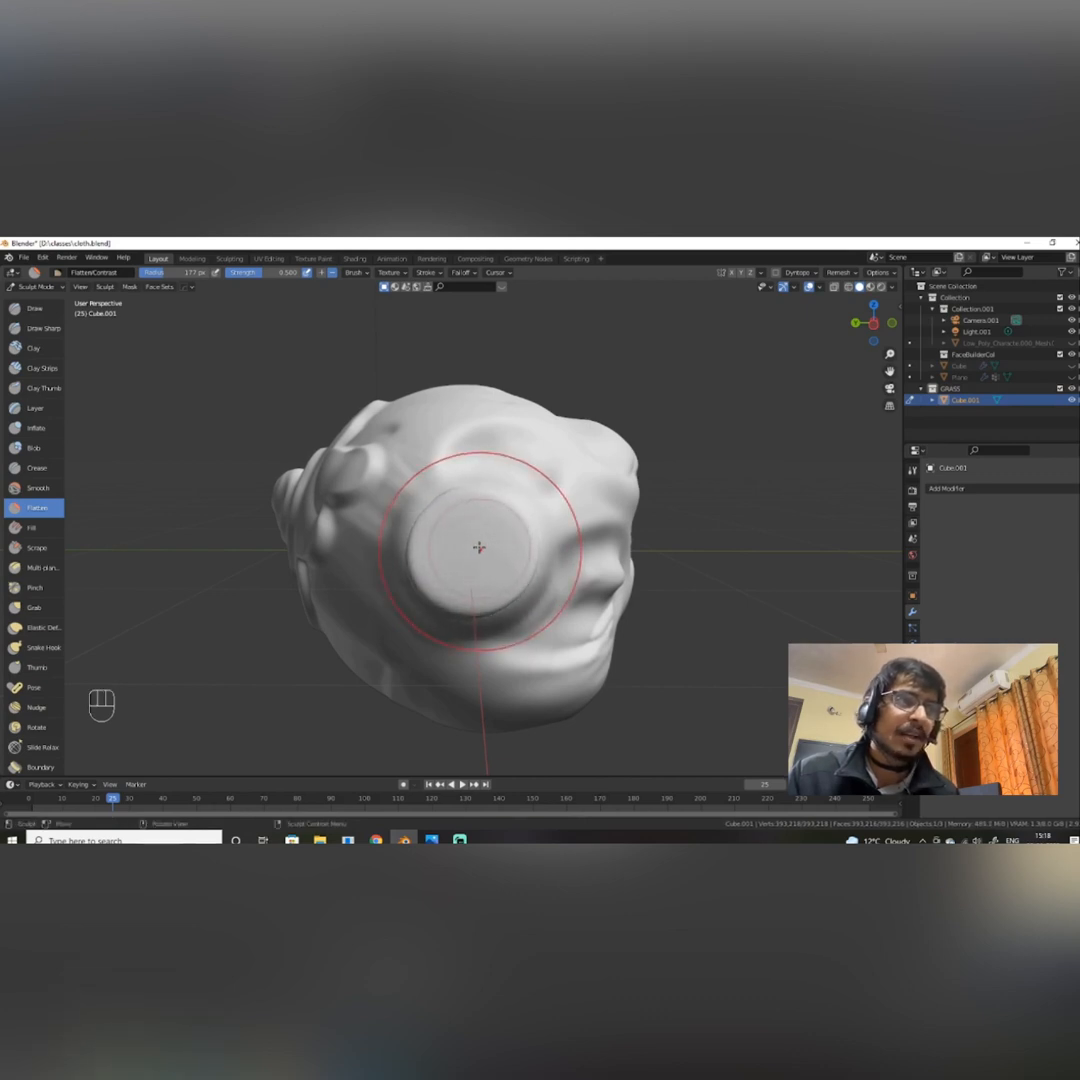
# Smooth the rim and the surrounding surface of the flattened disc from several sides.
pyautogui.moveTo(479, 547)
pyautogui.keyDown('alt'); pyautogui.mouseDown()
pyautogui.moveTo(554, 518)
pyautogui.moveTo(559, 500)
pyautogui.moveTo(514, 511)
pyautogui.moveTo(475, 591)
pyautogui.moveTo(420, 636)
pyautogui.moveTo(463, 615)
pyautogui.moveTo(310, 598)
pyautogui.moveTo(425, 593)
pyautogui.mouseUp(); pyautogui.keyUp('alt')
pyautogui.scroll(3, 514, 568)
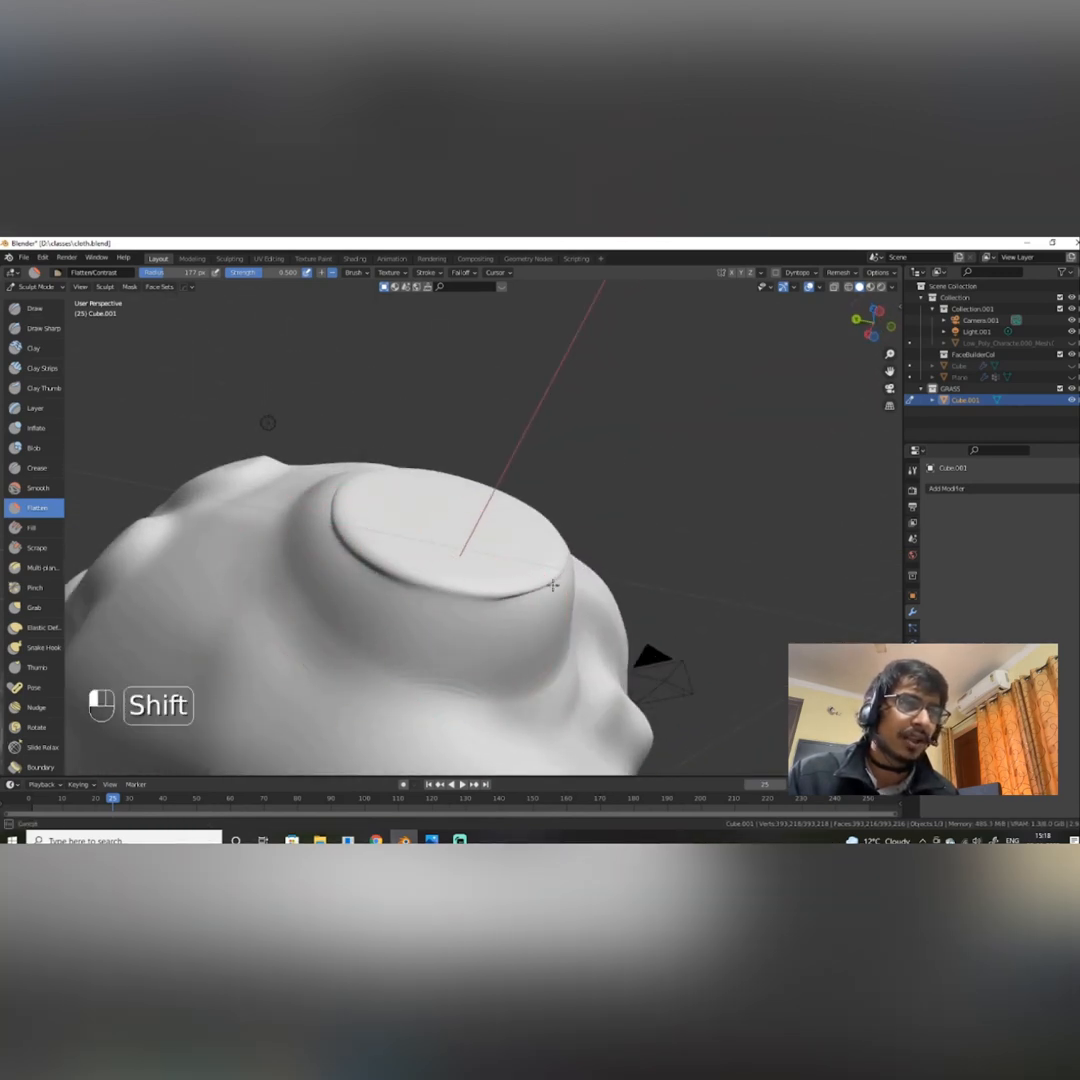
pyautogui.keyDown('shift'); pyautogui.moveTo(566, 569); pyautogui.dragTo(454, 605); pyautogui.keyUp('shift')
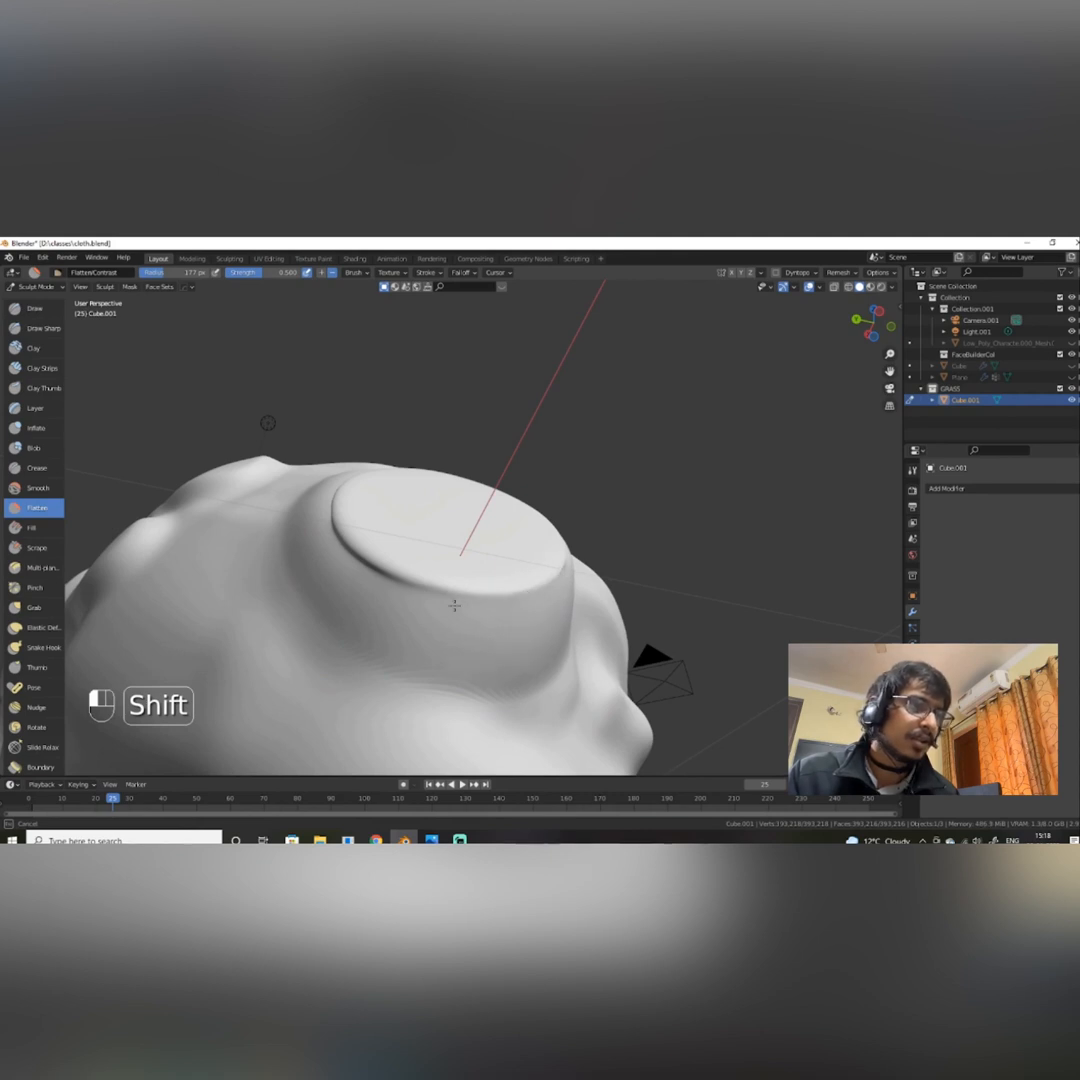
pyautogui.keyDown('shift'); pyautogui.moveTo(318, 519); pyautogui.dragTo(340, 560); pyautogui.keyUp('shift')
pyautogui.moveTo(346, 566)
pyautogui.keyDown('alt'); pyautogui.mouseDown()
pyautogui.moveTo(417, 607)
pyautogui.moveTo(497, 610)
pyautogui.moveTo(479, 495)
pyautogui.moveTo(494, 622)
pyautogui.moveTo(483, 648)
pyautogui.mouseUp(); pyautogui.keyUp('alt')
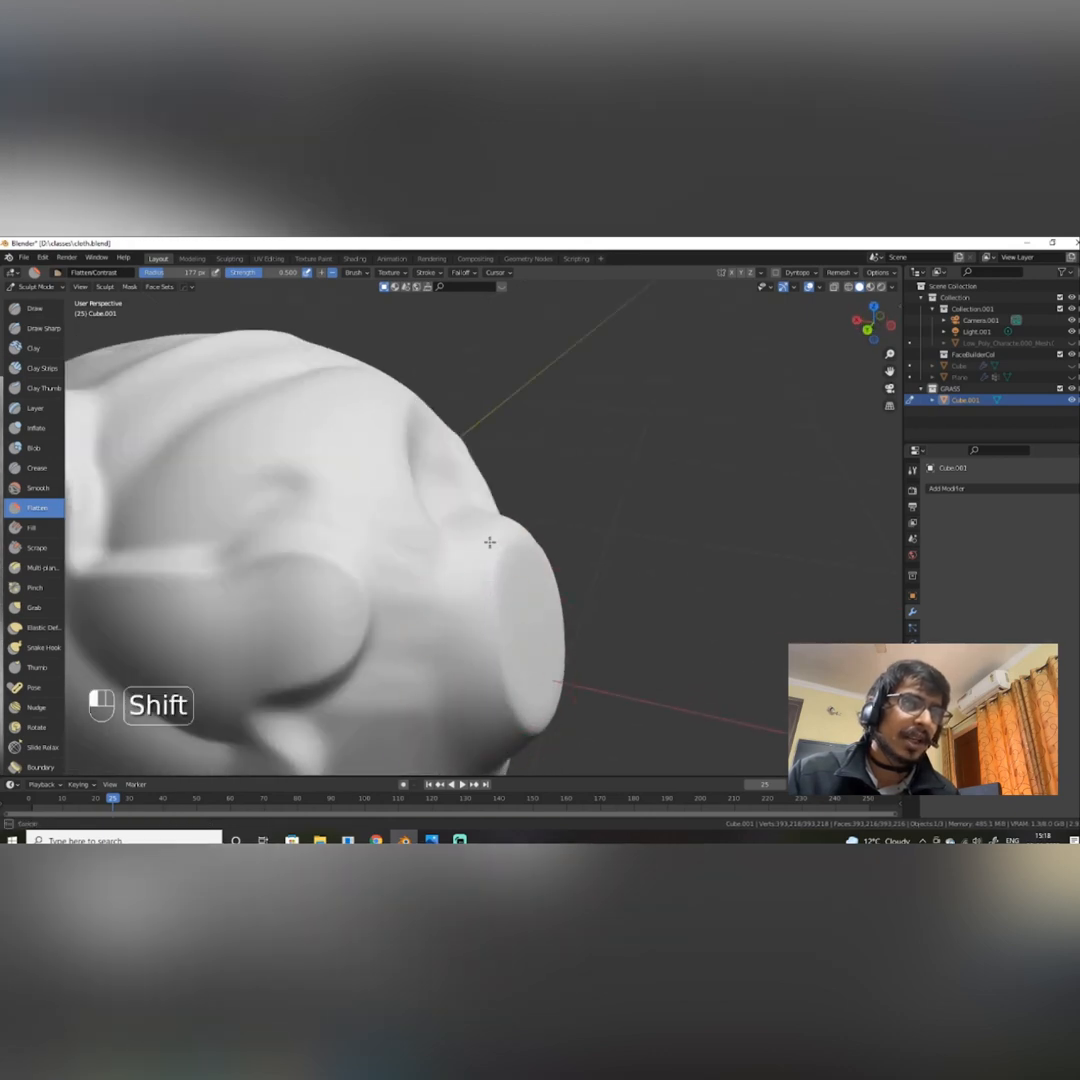
pyautogui.keyDown('alt'); pyautogui.moveTo(499, 542); pyautogui.dragTo(394, 502); pyautogui.keyUp('alt')
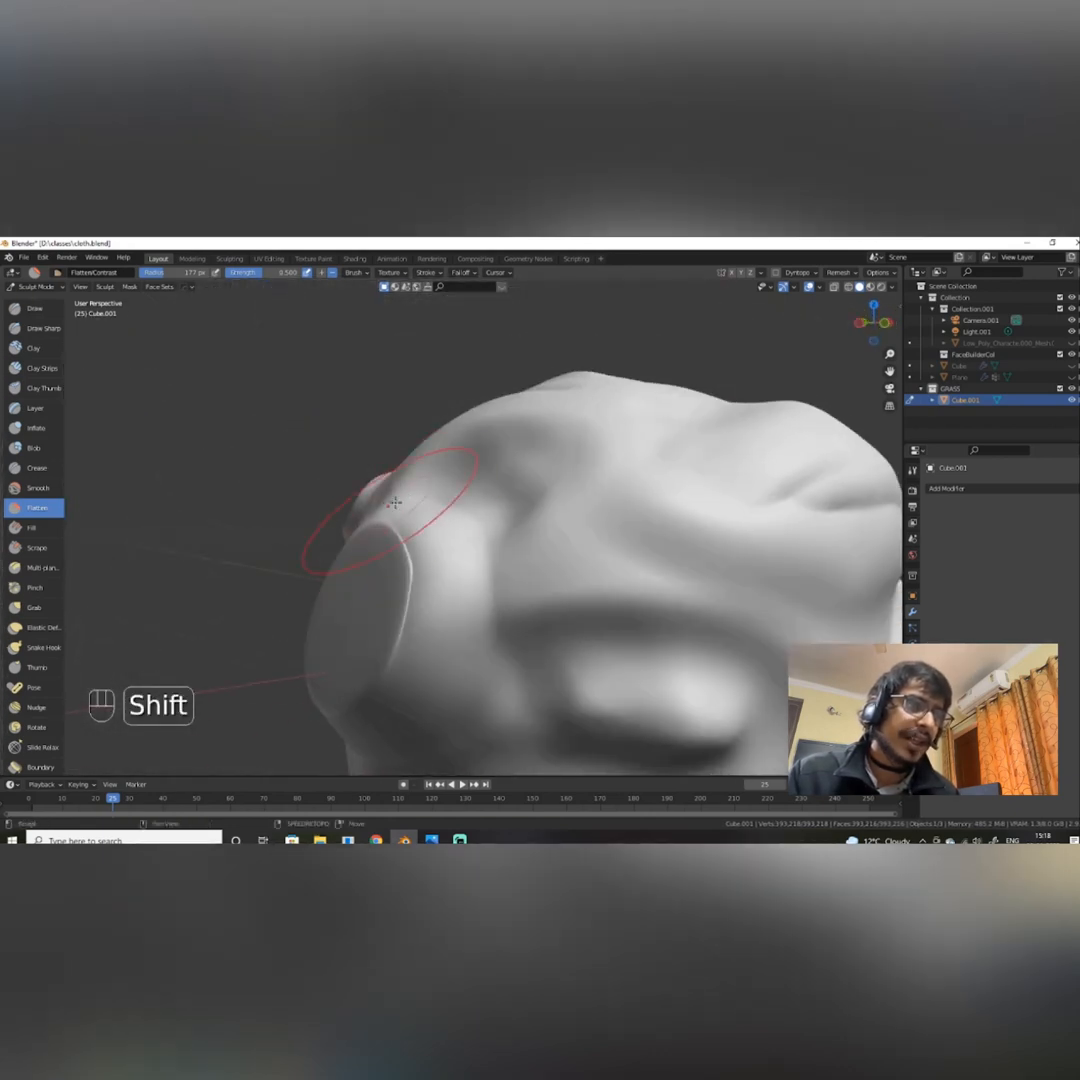
pyautogui.keyDown('shift'); pyautogui.moveTo(421, 610); pyautogui.dragTo(419, 606); pyautogui.keyUp('shift')
pyautogui.moveTo(419, 606)
pyautogui.keyDown('alt'); pyautogui.mouseDown()
pyautogui.moveTo(501, 651)
pyautogui.moveTo(578, 581)
pyautogui.moveTo(562, 656)
pyautogui.moveTo(569, 641)
pyautogui.moveTo(231, 636)
pyautogui.mouseUp(); pyautogui.keyUp('alt')
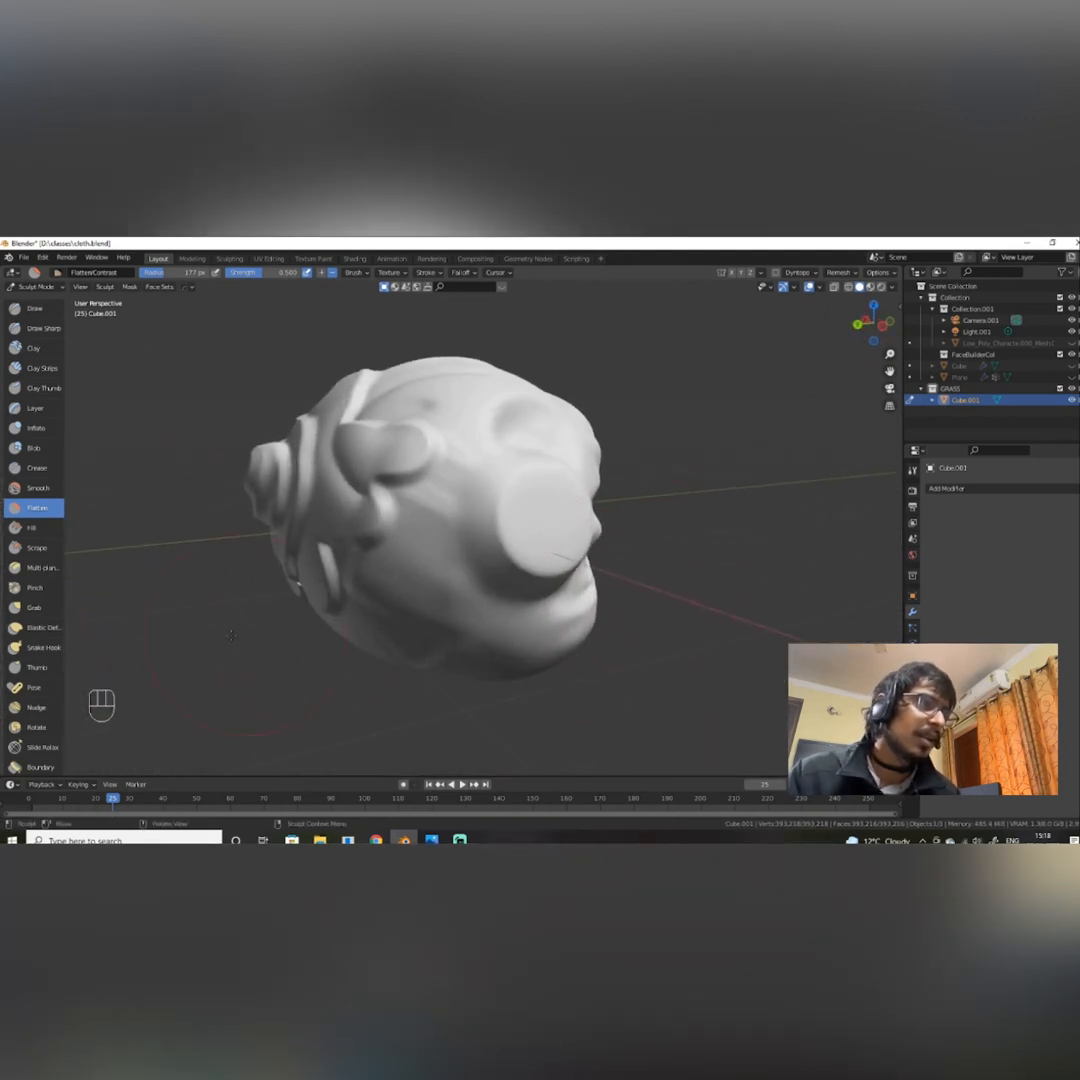
# Try the Multi-plane Scrape brush across the flattened disc and undo its strokes.
pyautogui.click(40, 567)
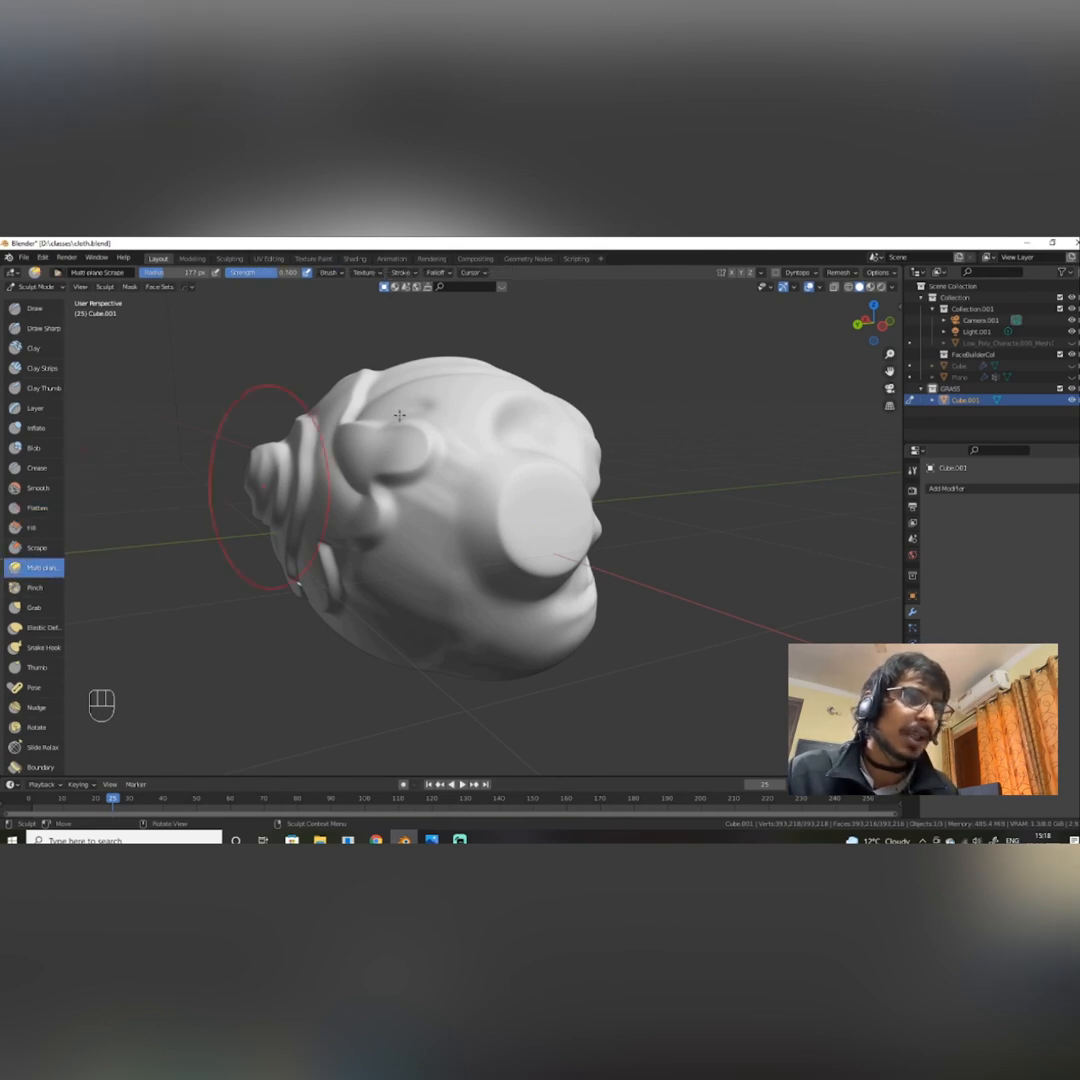
pyautogui.moveTo(470, 545)
pyautogui.mouseDown()
pyautogui.moveTo(453, 558)
pyautogui.moveTo(470, 572)
pyautogui.moveTo(494, 472)
pyautogui.moveTo(472, 530)
pyautogui.moveTo(519, 605)
pyautogui.moveTo(550, 520)
pyautogui.moveTo(595, 545)
pyautogui.moveTo(605, 560)
pyautogui.moveTo(595, 585)
pyautogui.moveTo(636, 555)
pyautogui.moveTo(620, 520)
pyautogui.moveTo(570, 505)
pyautogui.moveTo(525, 515)
pyautogui.moveTo(565, 562)
pyautogui.mouseUp()
pyautogui.hotkey('ctrl', 'z')
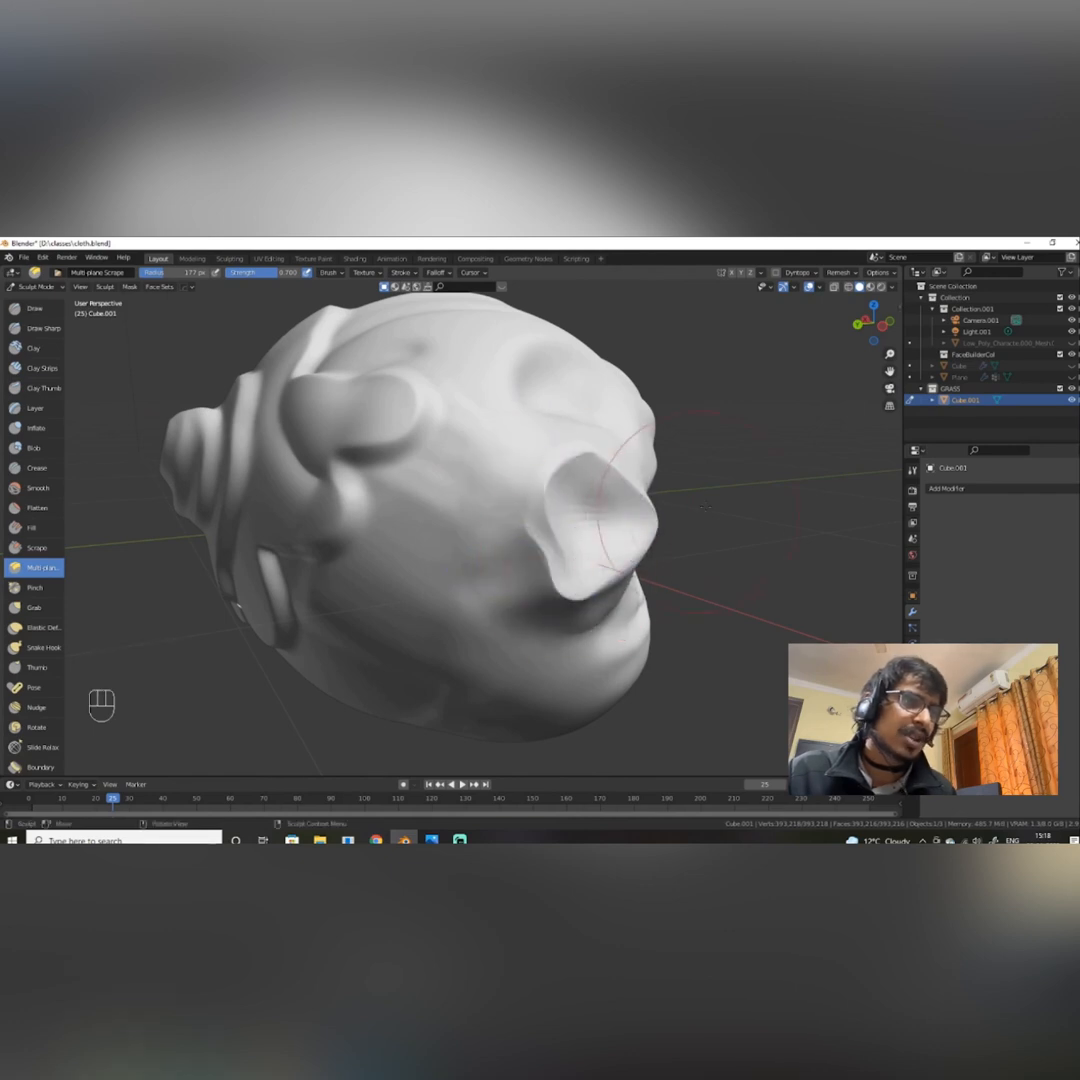
pyautogui.hotkey('ctrl', 'z')
pyautogui.moveTo(470, 506)
pyautogui.keyDown('alt'); pyautogui.mouseDown()
pyautogui.moveTo(538, 482)
pyautogui.moveTo(400, 545)
pyautogui.moveTo(360, 578)
pyautogui.moveTo(430, 610)
pyautogui.moveTo(489, 672)
pyautogui.moveTo(494, 571)
pyautogui.moveTo(470, 528)
pyautogui.moveTo(424, 600)
pyautogui.mouseUp(); pyautogui.keyUp('alt')
pyautogui.hotkey('ctrl', 'z')
# Scrape an angular ridge along the surface below the disc with the Multi-plane Scrape brush and smooth the area around it.
pyautogui.moveTo(358, 507)
pyautogui.mouseDown()
pyautogui.moveTo(435, 560)
pyautogui.moveTo(510, 653)
pyautogui.moveTo(532, 645)
pyautogui.moveTo(556, 677)
pyautogui.moveTo(588, 630)
pyautogui.mouseUp()
pyautogui.keyDown('alt'); pyautogui.keyDown('shift'); pyautogui.moveTo(224, 574); pyautogui.dragTo(412, 472); pyautogui.keyUp('shift'); pyautogui.keyUp('alt')
pyautogui.moveTo(412, 472)
pyautogui.keyDown('alt'); pyautogui.mouseDown()
pyautogui.moveTo(427, 441)
pyautogui.moveTo(592, 447)
pyautogui.moveTo(559, 549)
pyautogui.moveTo(646, 622)
pyautogui.moveTo(680, 631)
pyautogui.moveTo(628, 622)
pyautogui.moveTo(641, 556)
pyautogui.moveTo(732, 546)
pyautogui.moveTo(655, 632)
pyautogui.moveTo(625, 575)
pyautogui.moveTo(592, 438)
pyautogui.mouseUp(); pyautogui.keyUp('alt')
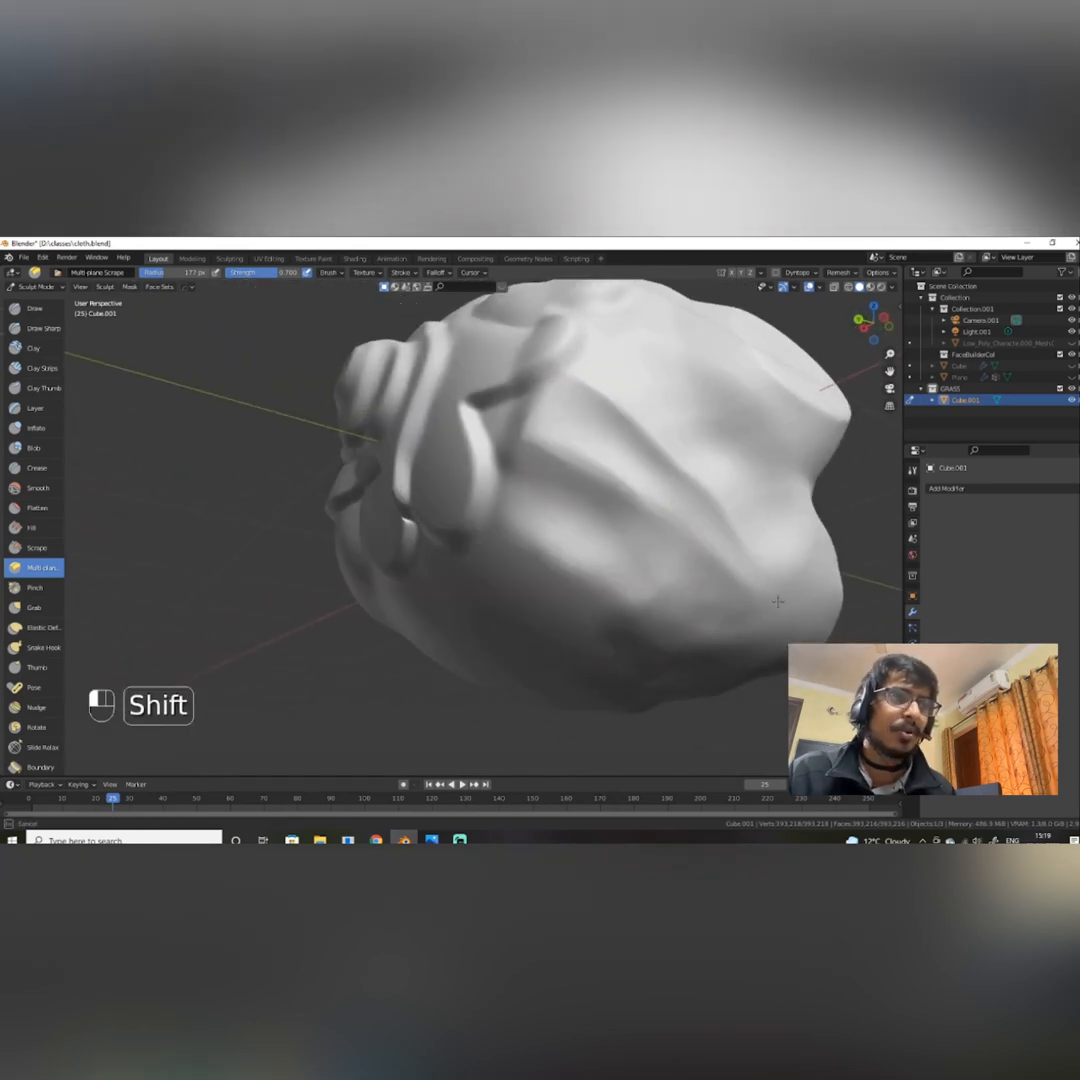
pyautogui.keyDown('shift'); pyautogui.moveTo(778, 602); pyautogui.dragTo(766, 590); pyautogui.keyUp('shift')
pyautogui.moveTo(721, 548)
pyautogui.keyDown('alt'); pyautogui.mouseDown()
pyautogui.moveTo(646, 586)
pyautogui.moveTo(694, 540)
pyautogui.mouseUp(); pyautogui.keyUp('alt')
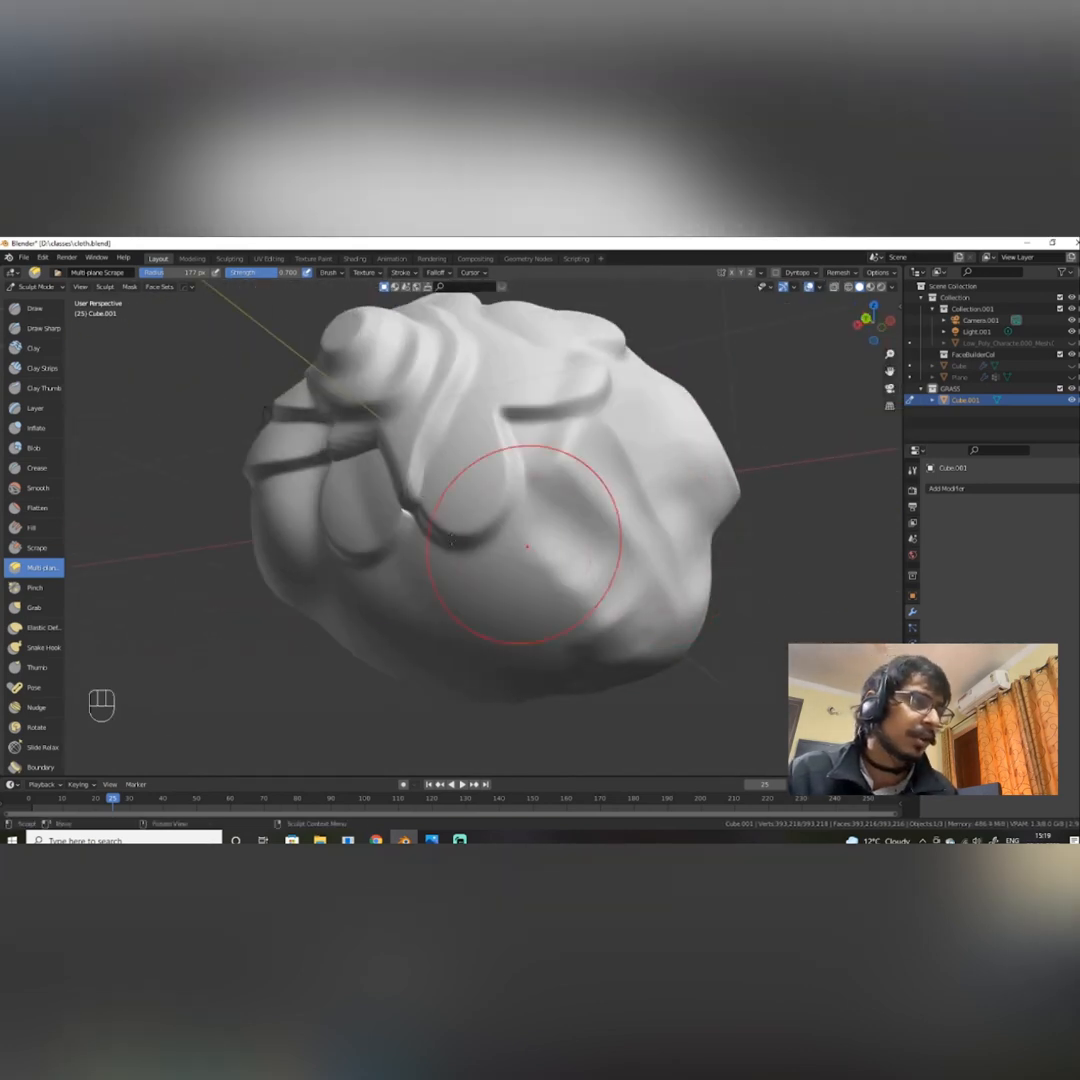
# Sharpen the lower and front rim of the flattened disc with the Pinch brush at a radius of 65 px.
pyautogui.click(28, 595)
pyautogui.moveTo(554, 607)
pyautogui.keyDown('alt'); pyautogui.mouseDown()
pyautogui.moveTo(478, 615)
pyautogui.moveTo(500, 600)
pyautogui.moveTo(541, 615)
pyautogui.moveTo(466, 651)
pyautogui.moveTo(490, 612)
pyautogui.moveTo(492, 677)
pyautogui.mouseUp(); pyautogui.keyUp('alt')
pyautogui.scroll(-4, 466, 651)
pyautogui.scroll(2, 492, 677)
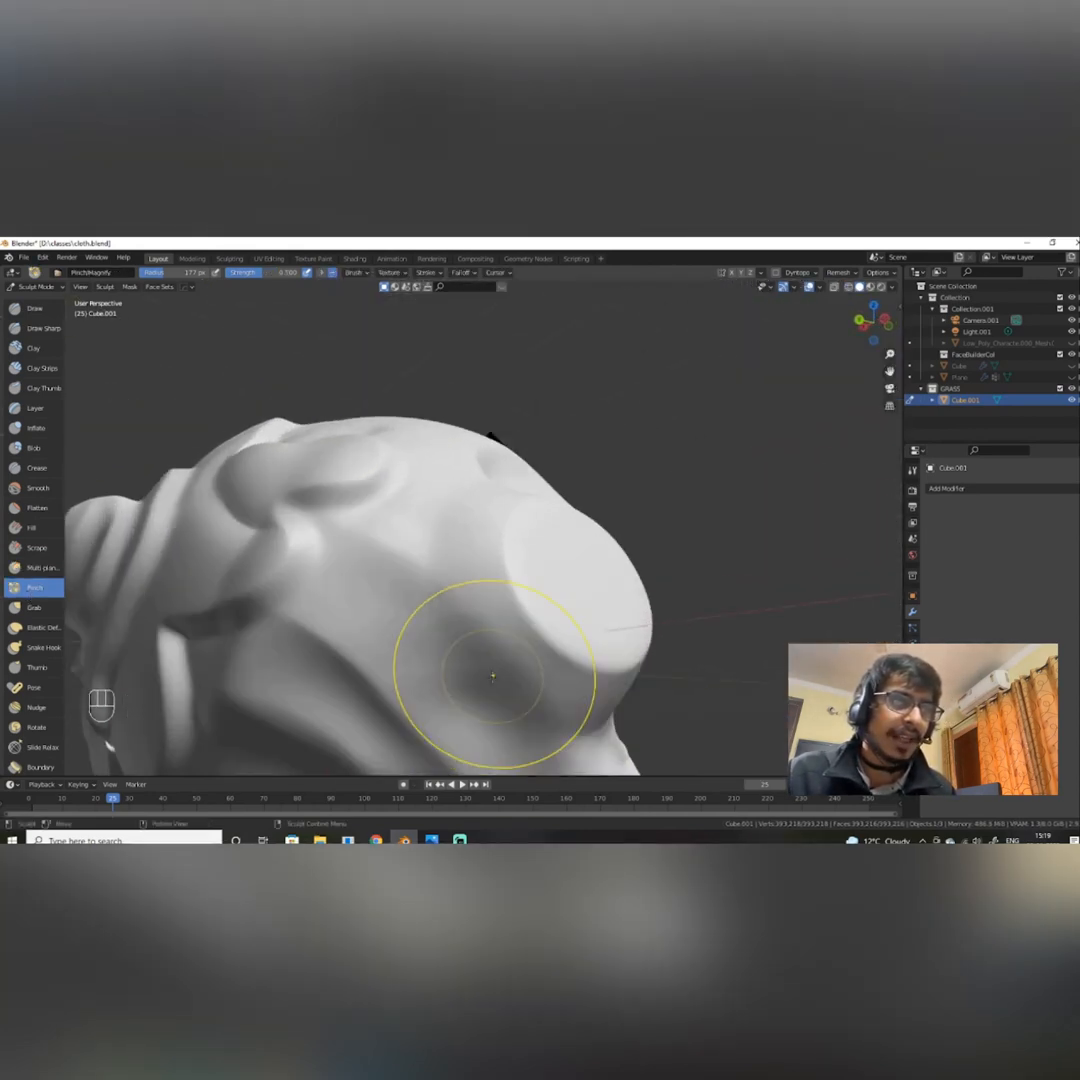
pyautogui.scroll(1, 514, 620)
pyautogui.keyDown('alt'); pyautogui.moveTo(528, 593); pyautogui.dragTo(506, 580); pyautogui.keyUp('alt')
pyautogui.keyDown('alt'); pyautogui.keyDown('shift'); pyautogui.moveTo(506, 580); pyautogui.dragTo(467, 532); pyautogui.keyUp('shift'); pyautogui.keyUp('alt')
pyautogui.rightClick(440, 527)
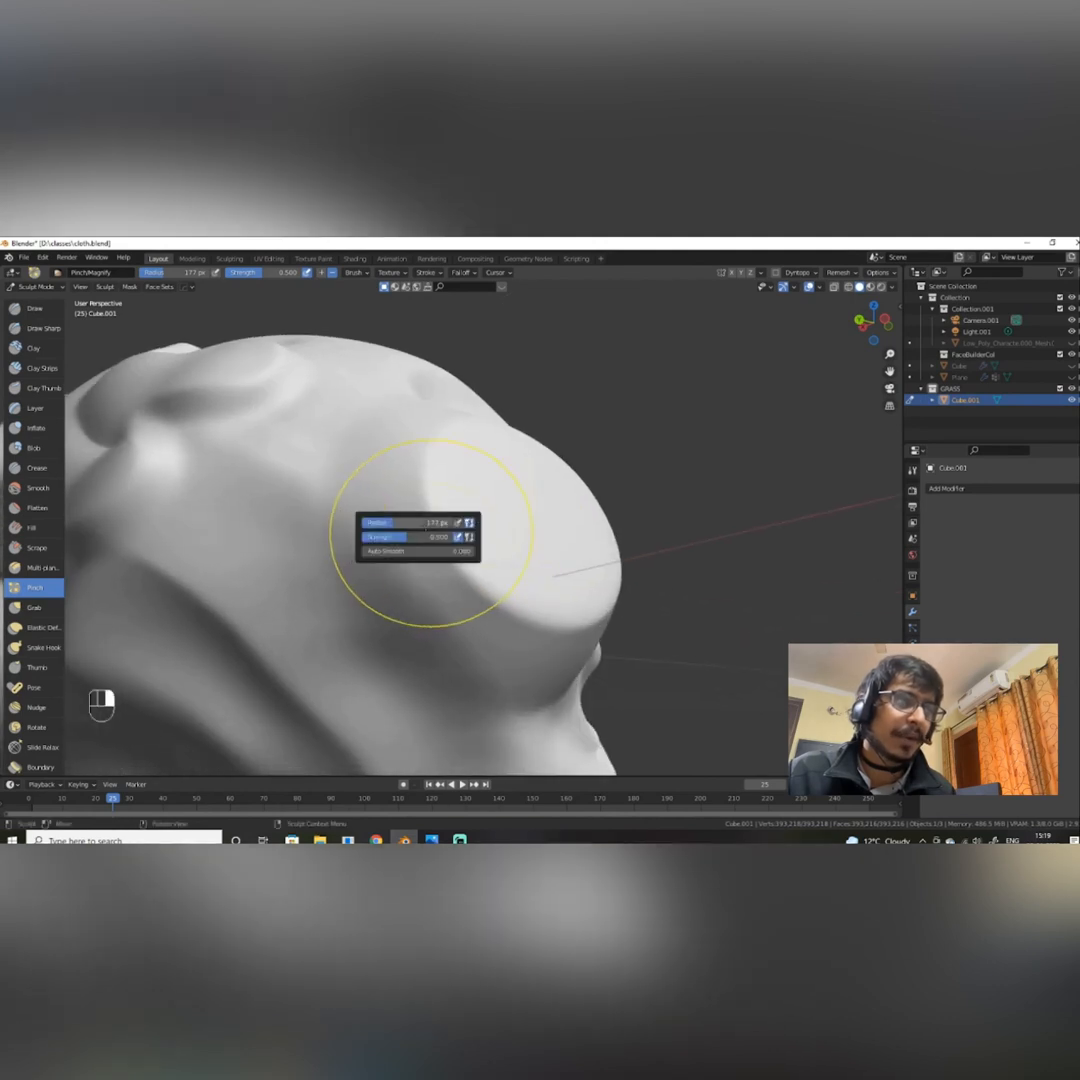
pyautogui.moveTo(391, 523); pyautogui.dragTo(394, 523)
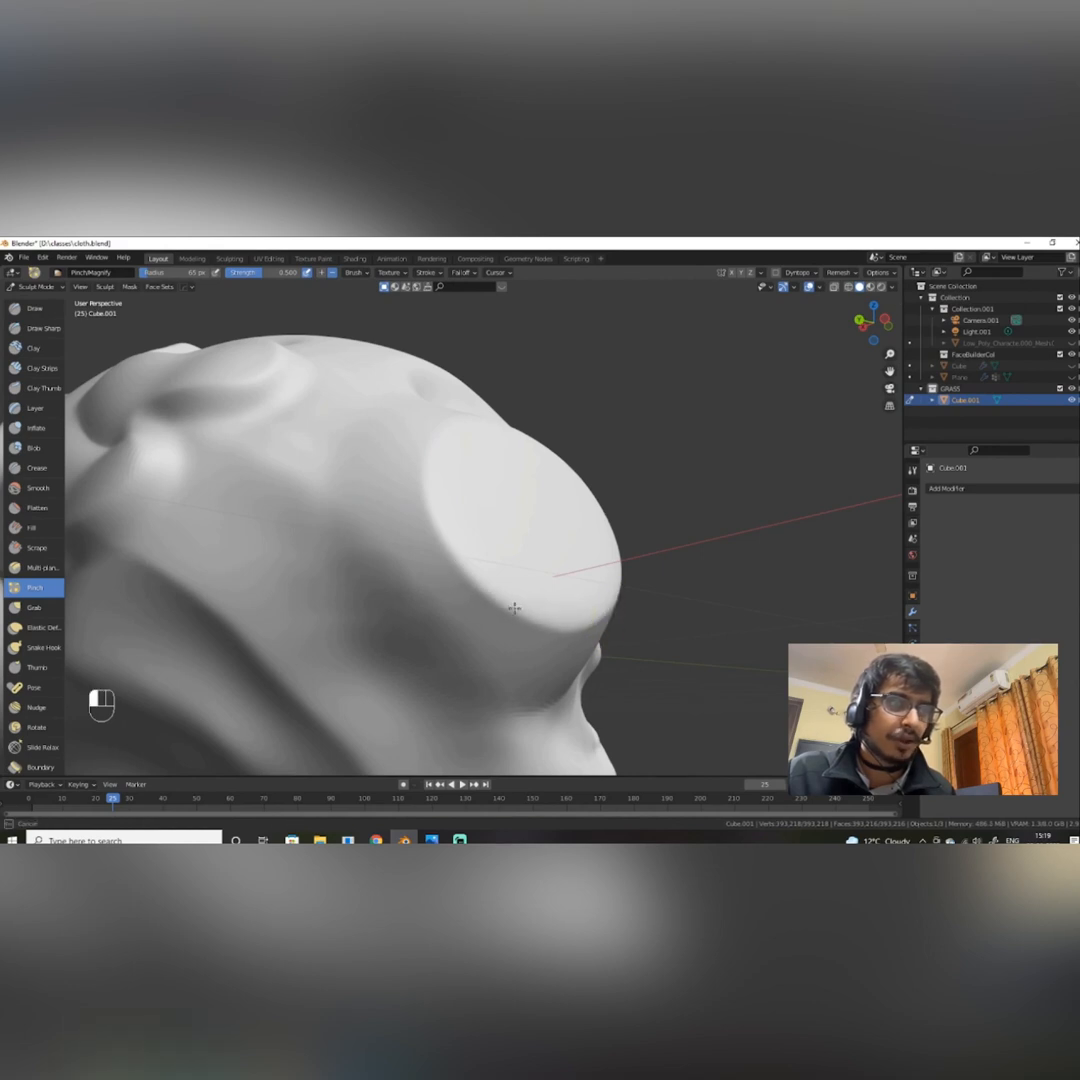
pyautogui.moveTo(576, 631)
pyautogui.keyDown('alt'); pyautogui.mouseDown()
pyautogui.moveTo(590, 630)
pyautogui.moveTo(504, 620)
pyautogui.moveTo(371, 638)
pyautogui.moveTo(405, 623)
pyautogui.mouseUp(); pyautogui.keyUp('alt')
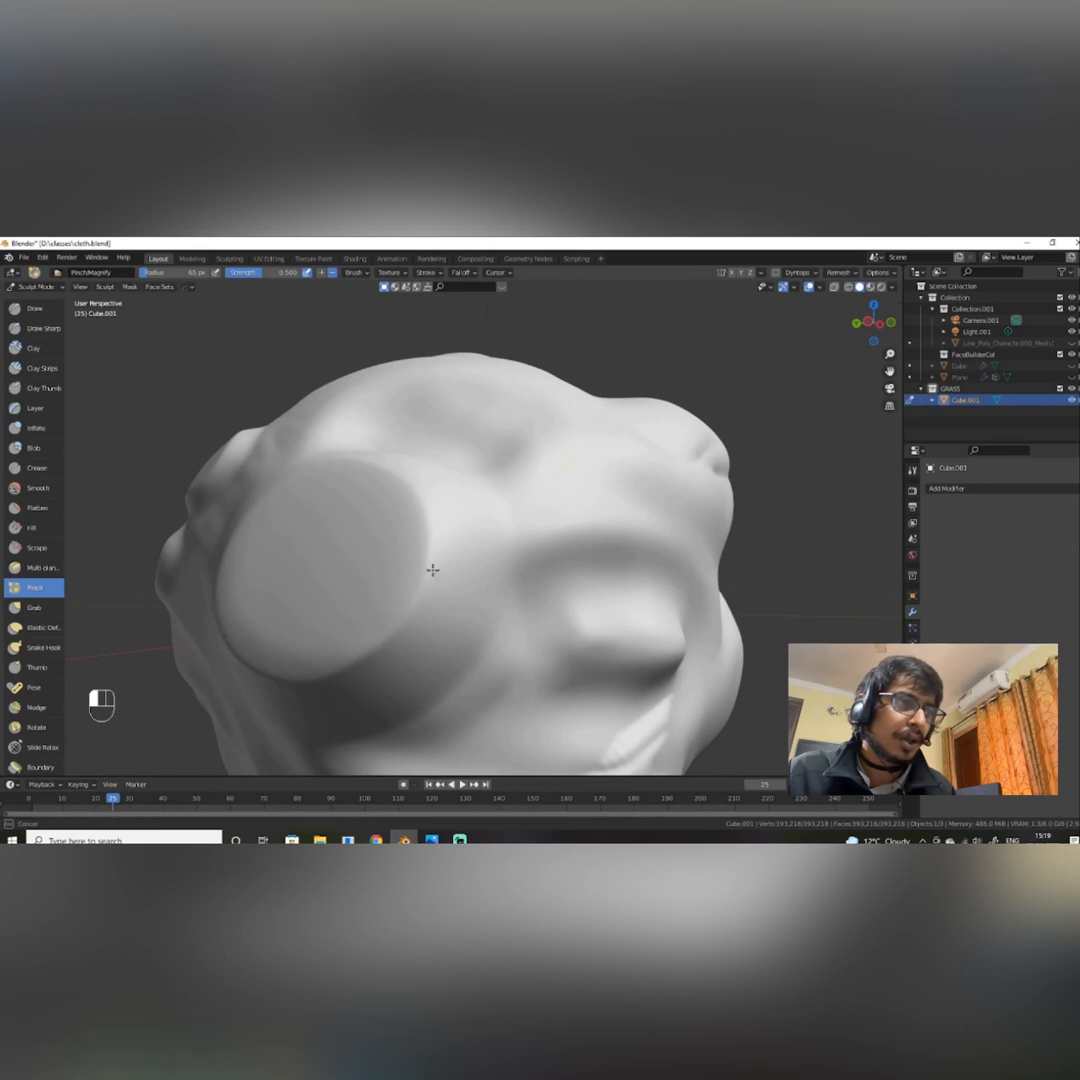
pyautogui.moveTo(430, 513)
pyautogui.mouseDown()
pyautogui.moveTo(422, 495)
pyautogui.moveTo(458, 557)
pyautogui.moveTo(453, 533)
pyautogui.mouseUp()
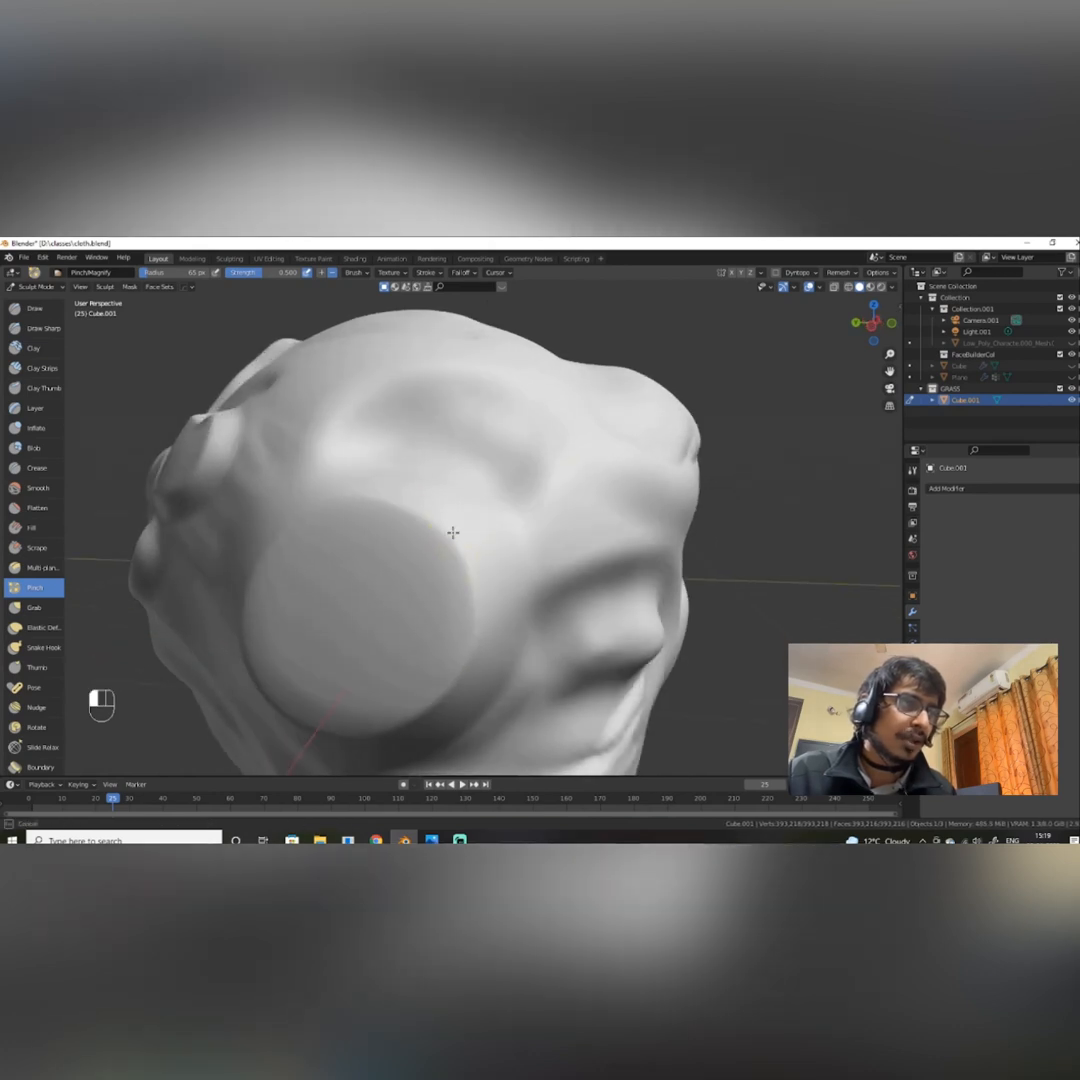
# Pinch along the rest of the disc's rim to tighten the edge all the way around.
pyautogui.keyDown('alt'); pyautogui.moveTo(276, 541); pyautogui.dragTo(457, 484); pyautogui.keyUp('alt')
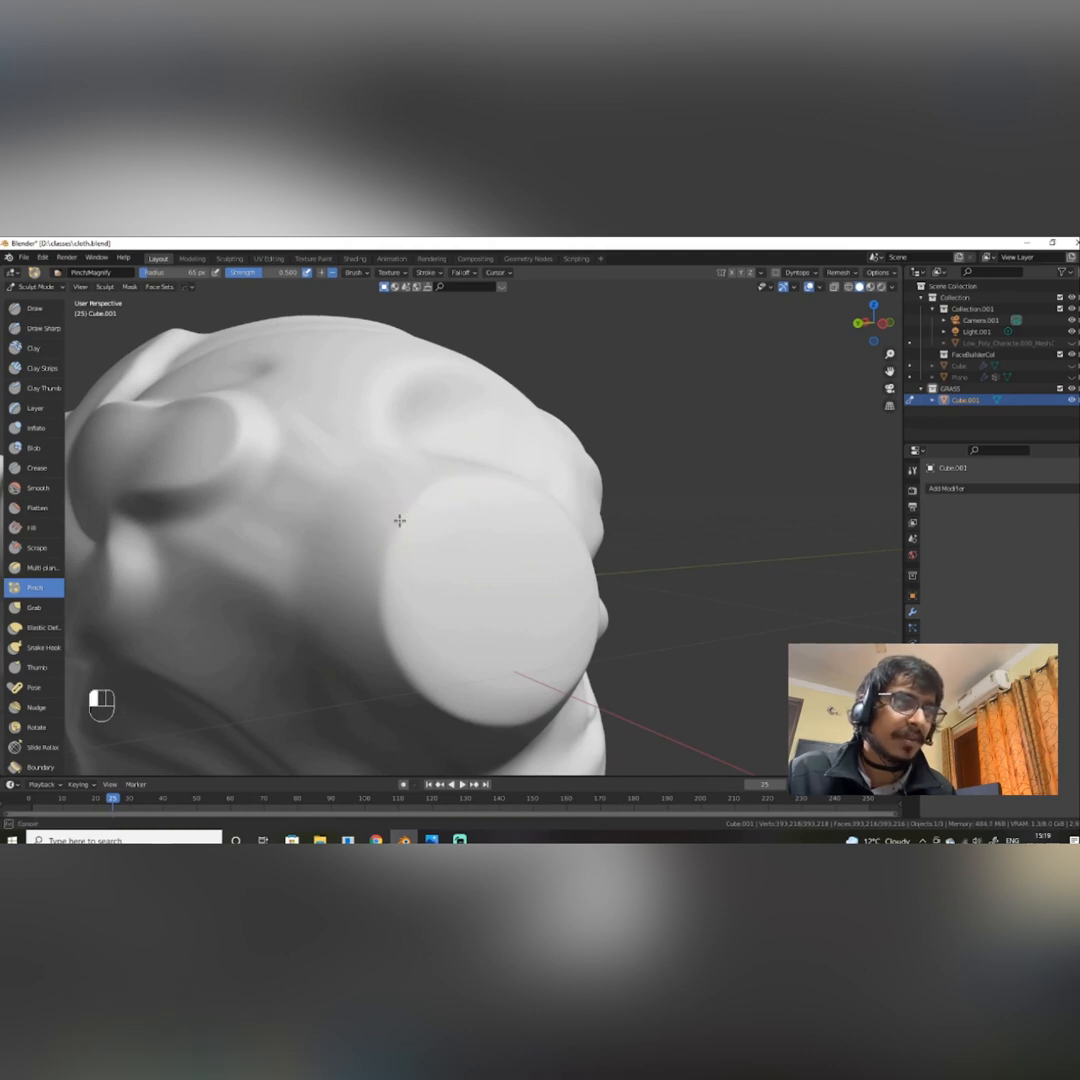
pyautogui.moveTo(512, 476)
pyautogui.keyDown('alt'); pyautogui.mouseDown()
pyautogui.moveTo(465, 518)
pyautogui.moveTo(364, 542)
pyautogui.mouseUp(); pyautogui.keyUp('alt')
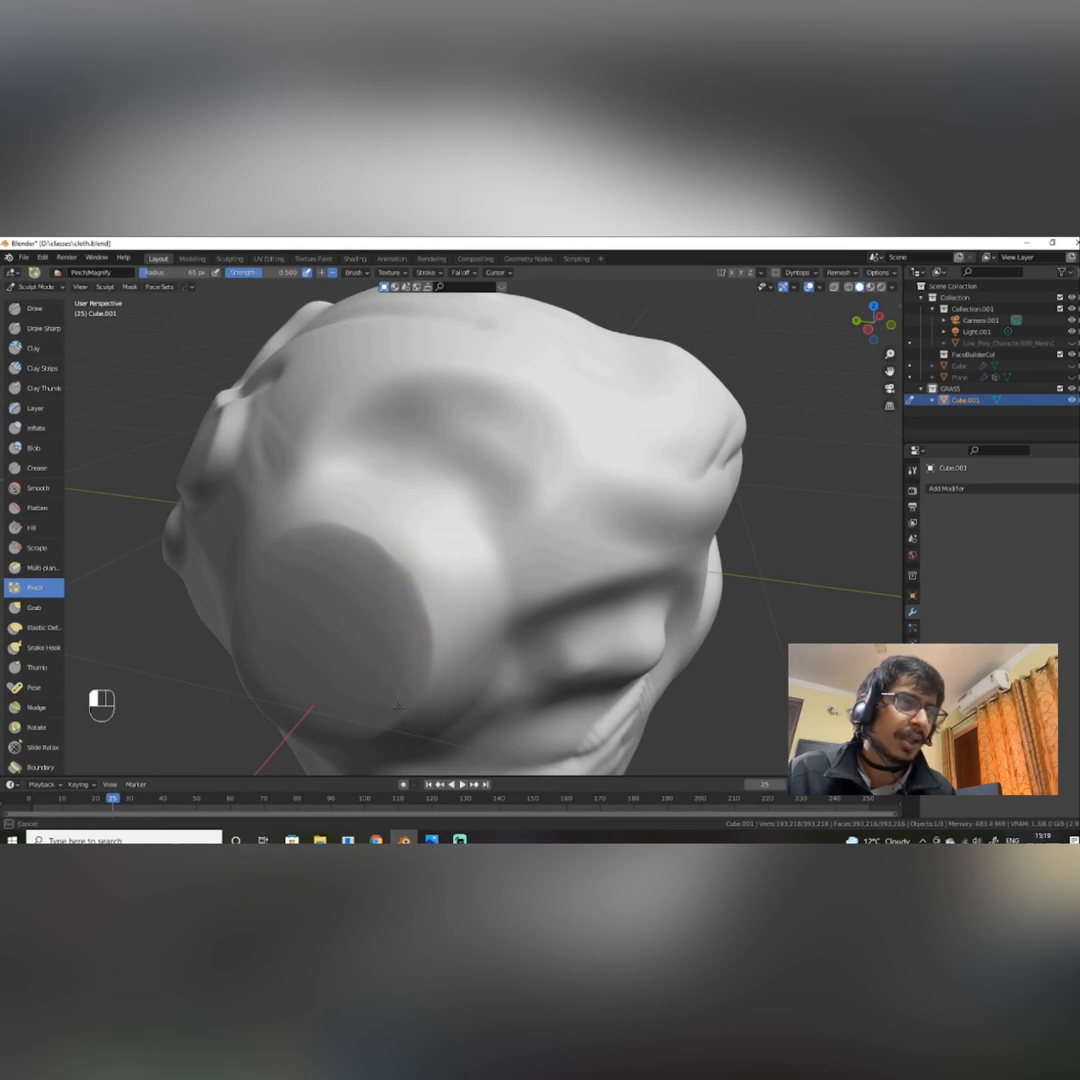
pyautogui.moveTo(397, 707)
pyautogui.keyDown('alt'); pyautogui.mouseDown()
pyautogui.moveTo(458, 550)
pyautogui.moveTo(465, 576)
pyautogui.mouseUp(); pyautogui.keyUp('alt')
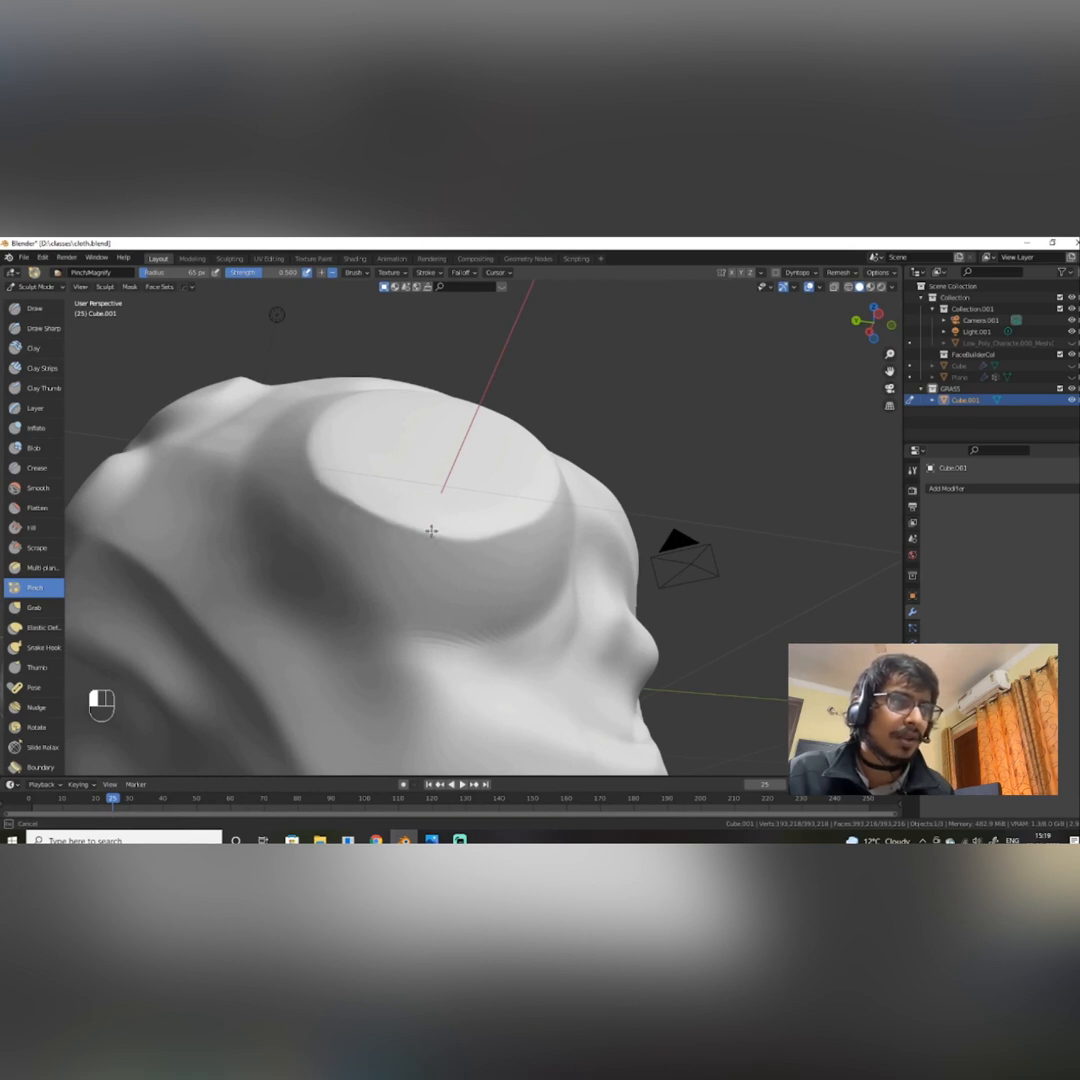
pyautogui.moveTo(520, 530)
pyautogui.keyDown('alt'); pyautogui.mouseDown()
pyautogui.moveTo(477, 535)
pyautogui.moveTo(499, 547)
pyautogui.moveTo(449, 520)
pyautogui.mouseUp(); pyautogui.keyUp('alt')
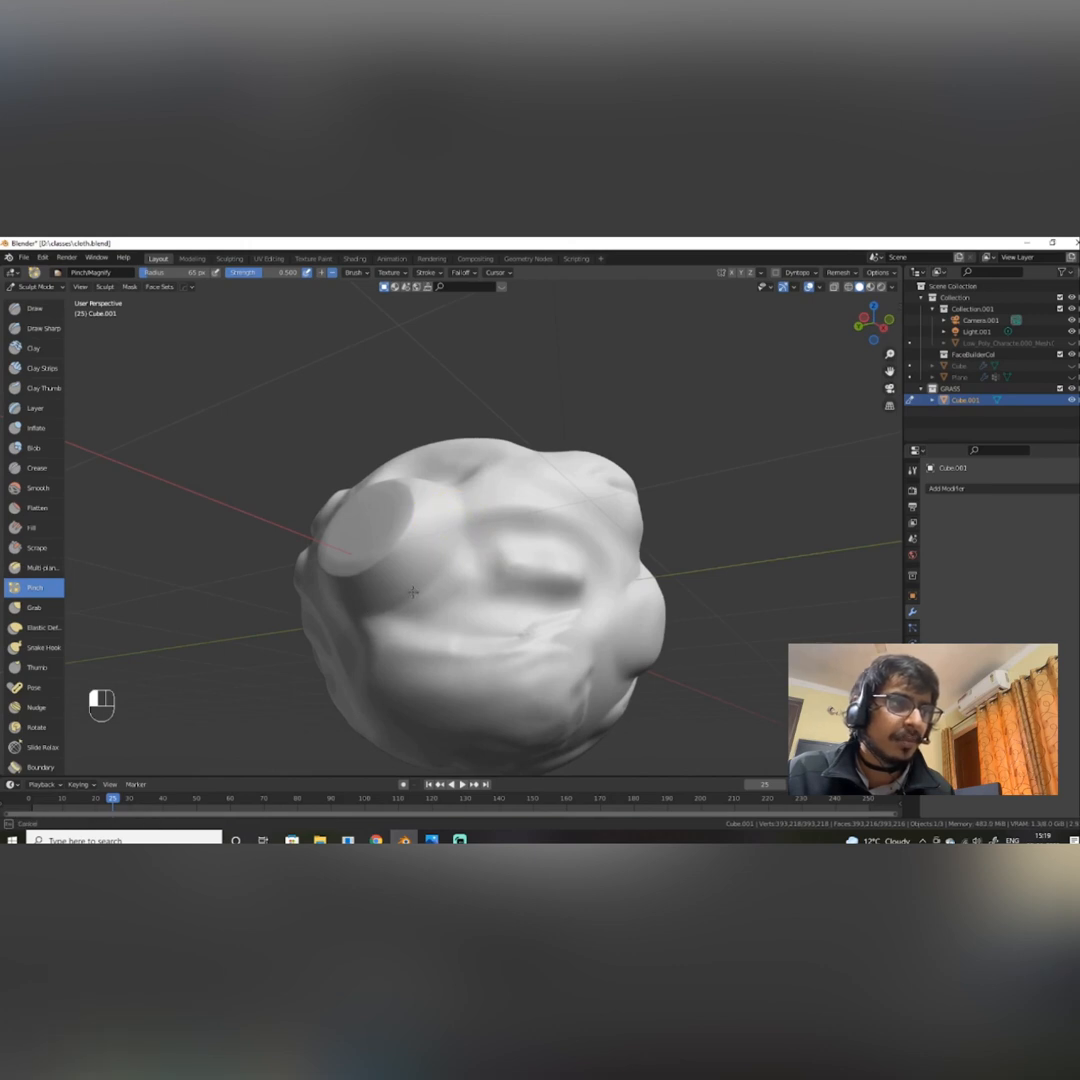
# Examine the pinched disc and the surrounding sculpted forms from all sides.
pyautogui.moveTo(412, 617); pyautogui.dragTo(440, 577, button='middle')
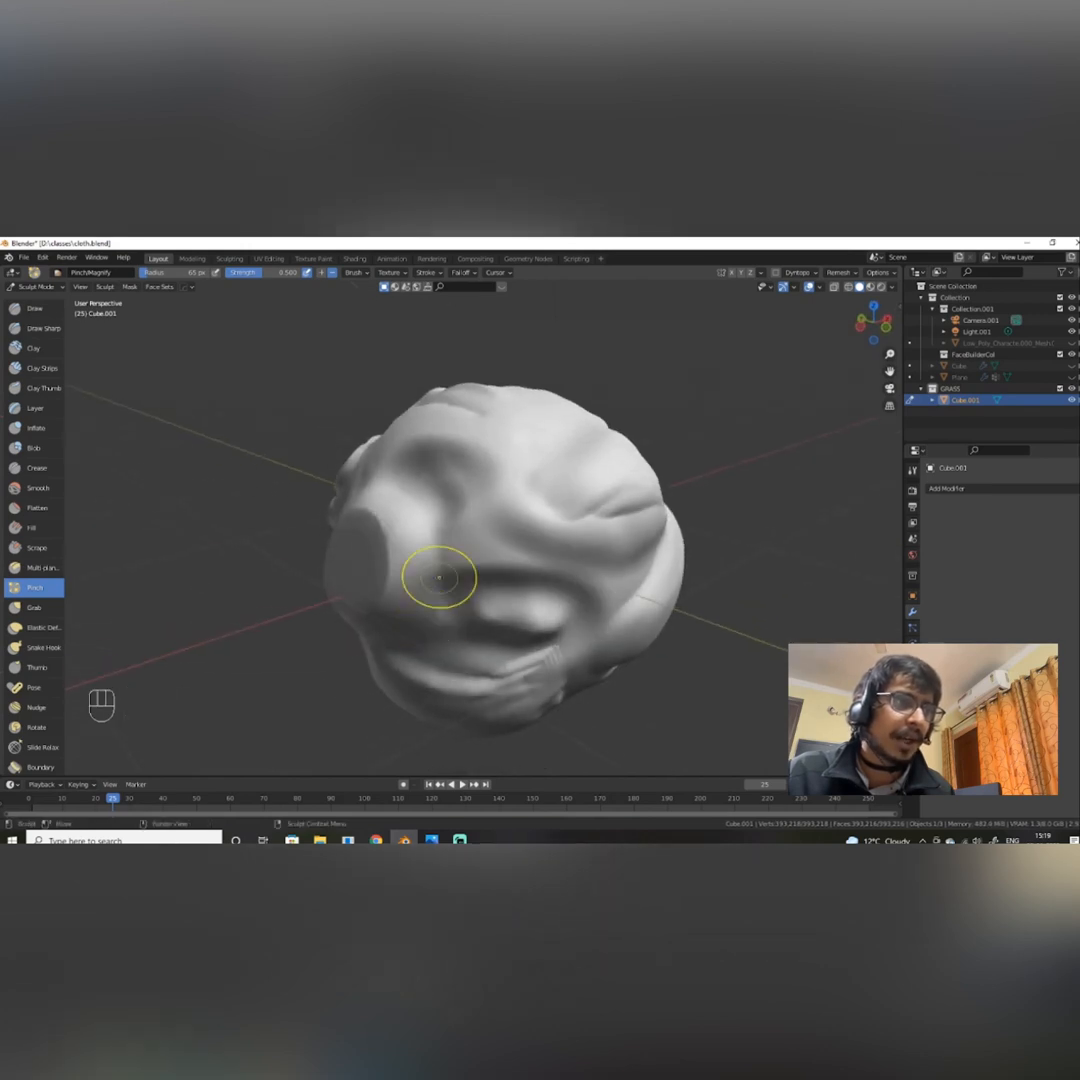
pyautogui.keyDown('alt'); pyautogui.moveTo(438, 518); pyautogui.dragTo(427, 540); pyautogui.keyUp('alt')
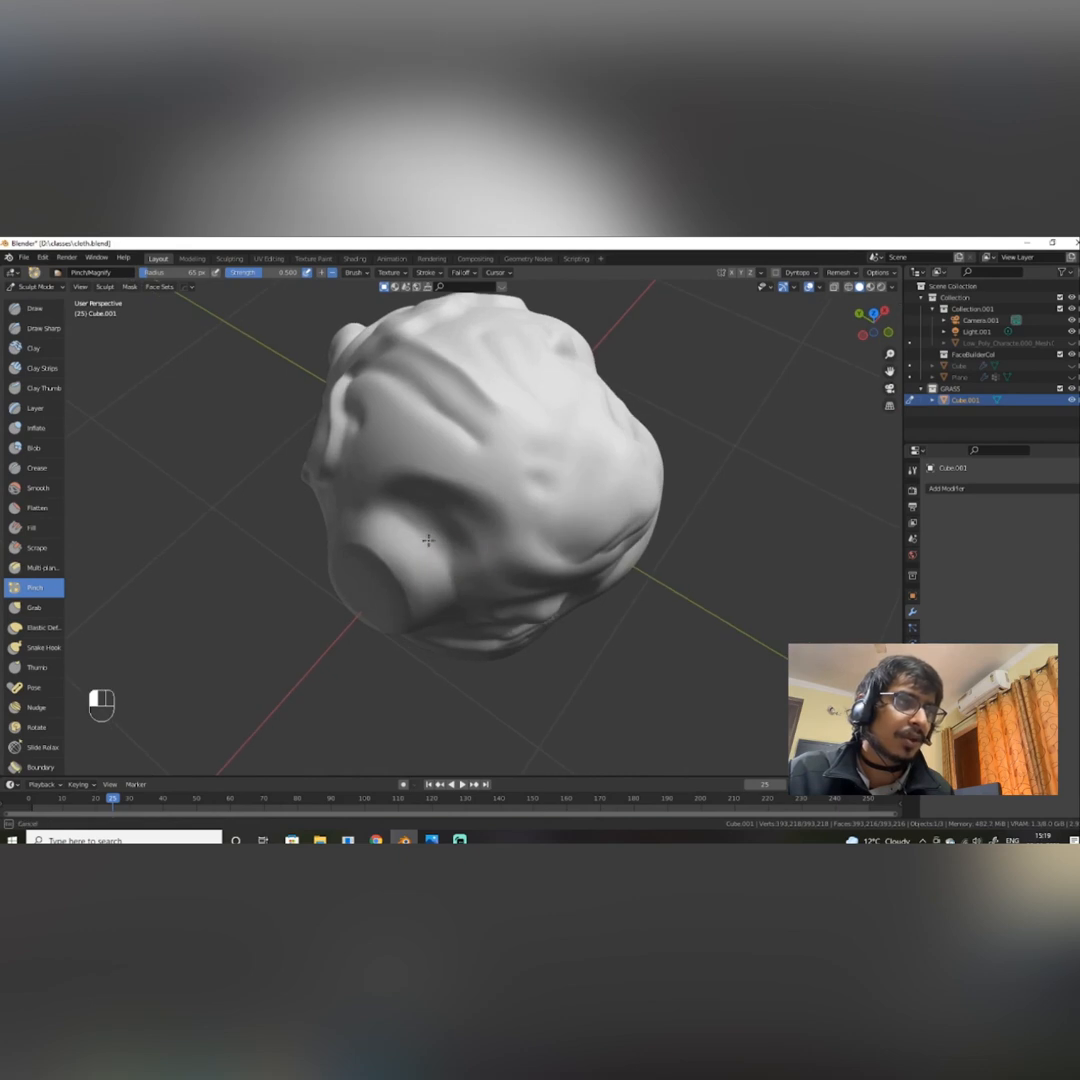
pyautogui.moveTo(381, 503); pyautogui.dragTo(546, 456, button='middle')
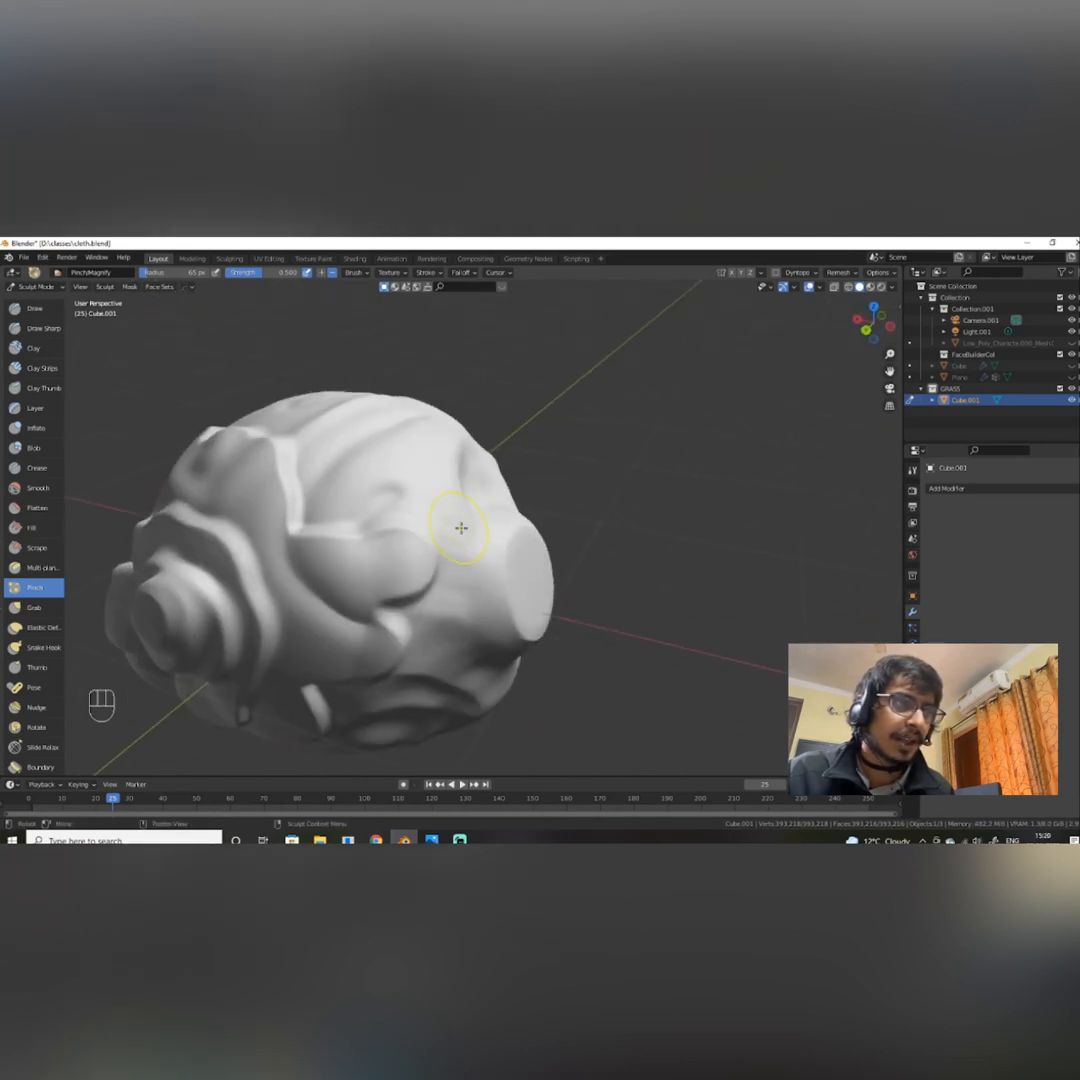
pyautogui.moveTo(481, 659); pyautogui.dragTo(450, 492, button='middle')
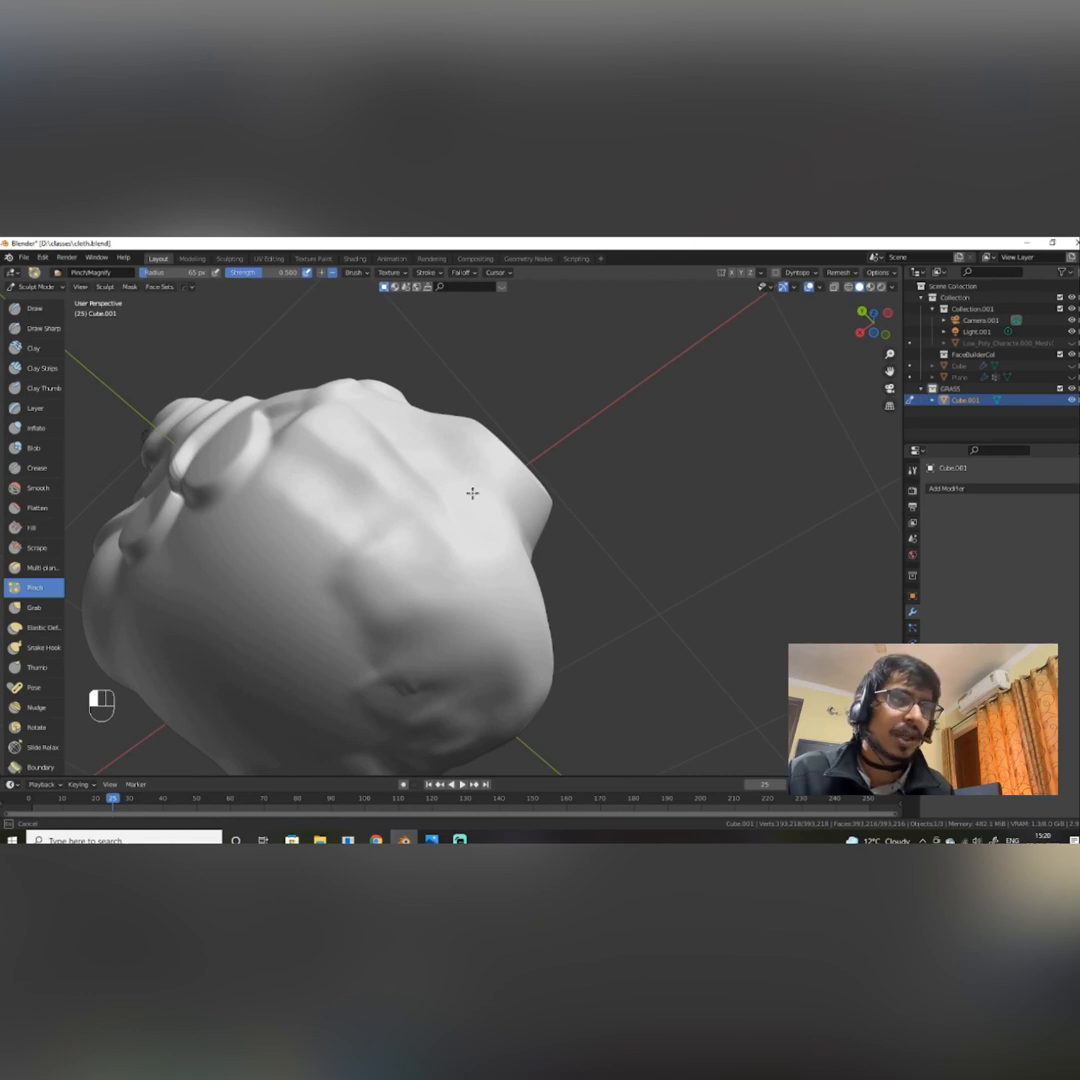
pyautogui.keyDown('alt'); pyautogui.moveTo(472, 493); pyautogui.dragTo(489, 562); pyautogui.keyUp('alt')
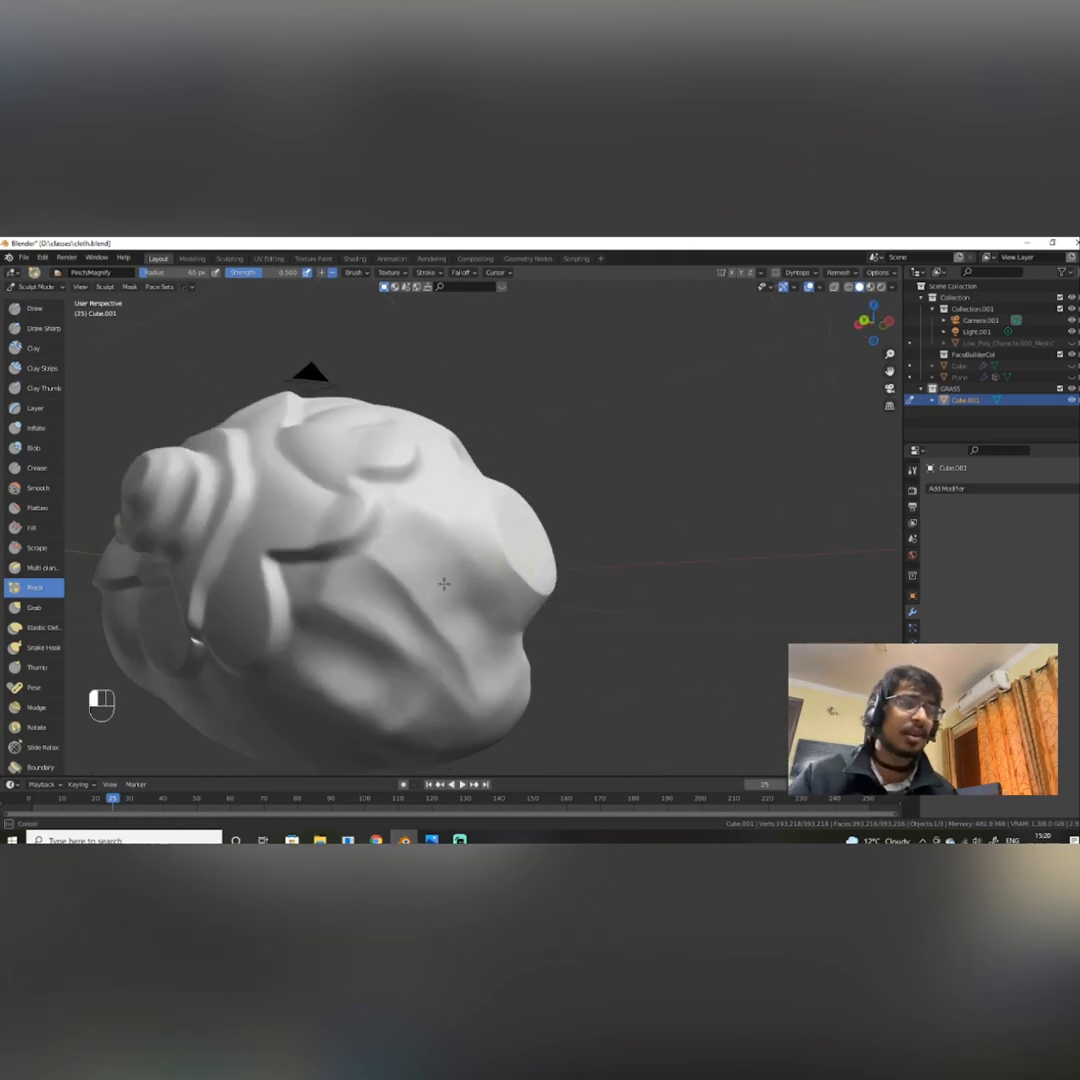
pyautogui.scroll(-6, 444, 580)
pyautogui.moveTo(513, 562)
pyautogui.keyDown('alt'); pyautogui.mouseDown(button='middle')
pyautogui.moveTo(432, 545)
pyautogui.moveTo(543, 562)
pyautogui.moveTo(518, 504)
pyautogui.moveTo(460, 598)
pyautogui.moveTo(511, 537)
pyautogui.moveTo(431, 494)
pyautogui.mouseUp(button='middle'); pyautogui.keyUp('alt')
pyautogui.scroll(6, 460, 598)
pyautogui.keyDown('shift'); pyautogui.moveTo(440, 566); pyautogui.dragTo(463, 579); pyautogui.keyUp('shift')
pyautogui.keyDown('alt'); pyautogui.moveTo(463, 579); pyautogui.dragTo(506, 574, button='middle'); pyautogui.keyUp('alt')
# Stretch the surface above the disc outward with the Elastic Deform brush at a radius of 202 px.
pyautogui.scroll(-3, 28, 624)
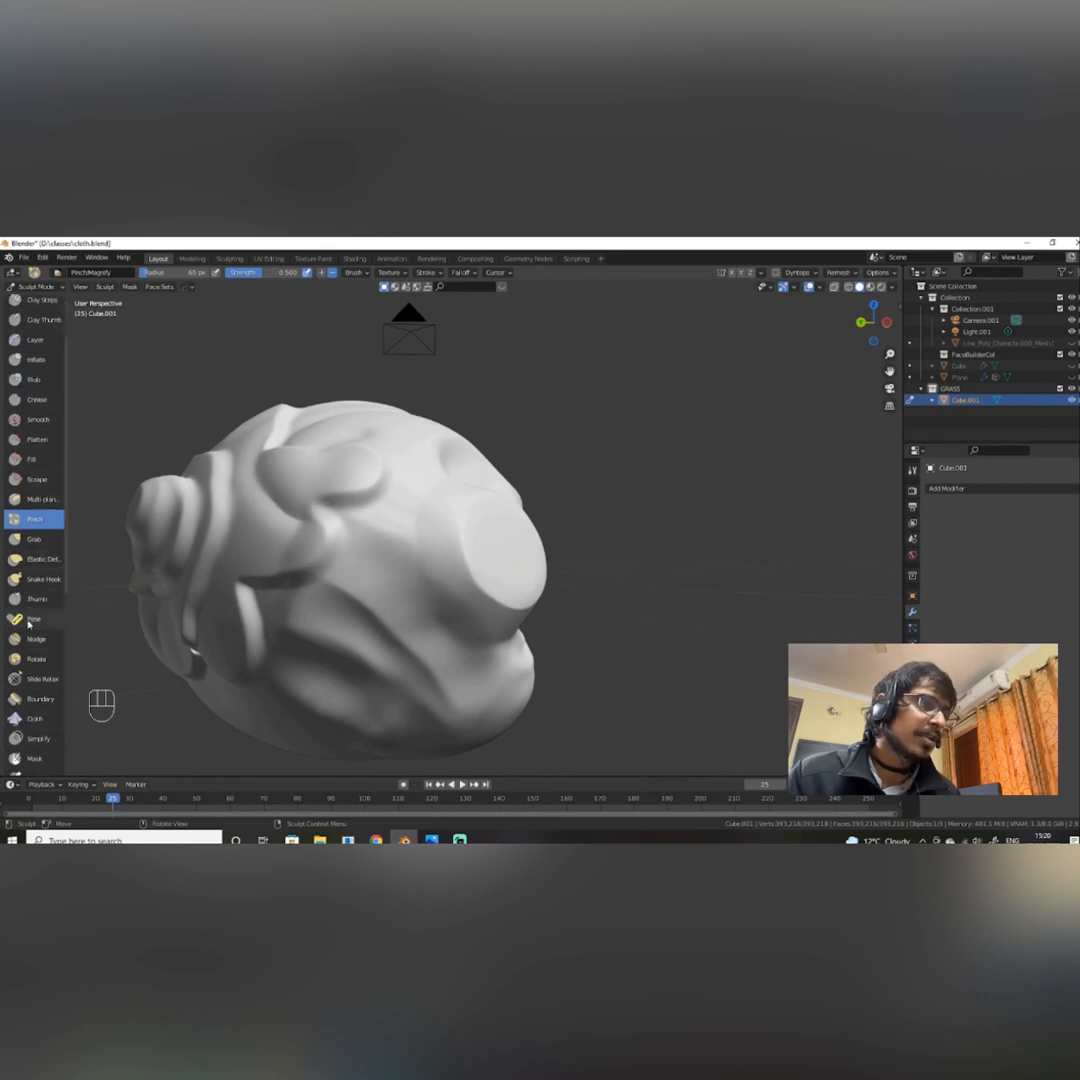
pyautogui.scroll(-2, 27, 562)
pyautogui.click(40, 491)
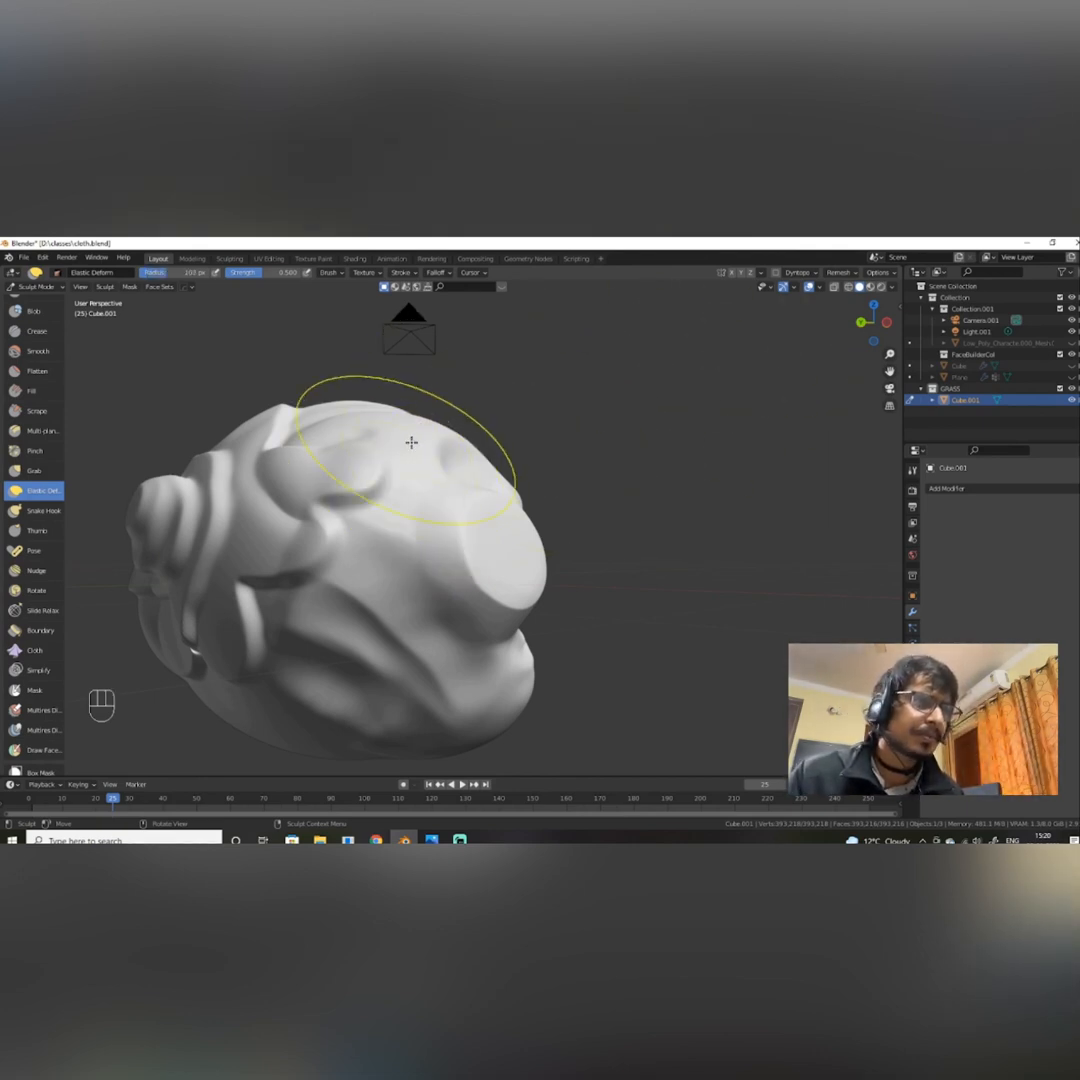
pyautogui.moveTo(410, 442)
pyautogui.mouseDown()
pyautogui.moveTo(560, 420)
pyautogui.moveTo(698, 329)
pyautogui.moveTo(480, 449)
pyautogui.mouseUp()
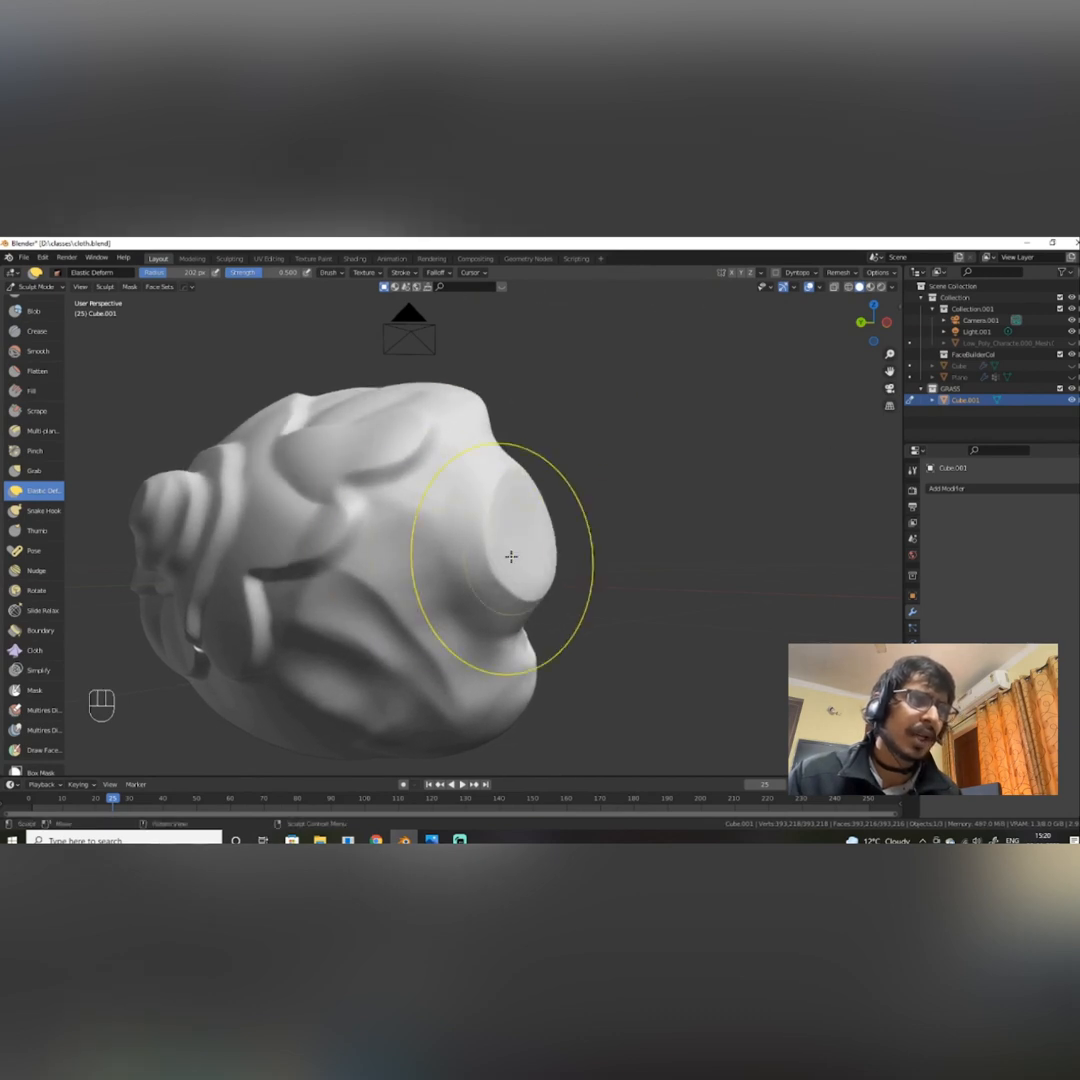
pyautogui.moveTo(511, 556)
pyautogui.mouseDown()
pyautogui.moveTo(430, 570)
pyautogui.moveTo(476, 555)
pyautogui.moveTo(592, 455)
pyautogui.moveTo(540, 505)
pyautogui.moveTo(402, 545)
pyautogui.moveTo(800, 520)
pyautogui.moveTo(786, 529)
pyautogui.mouseUp()
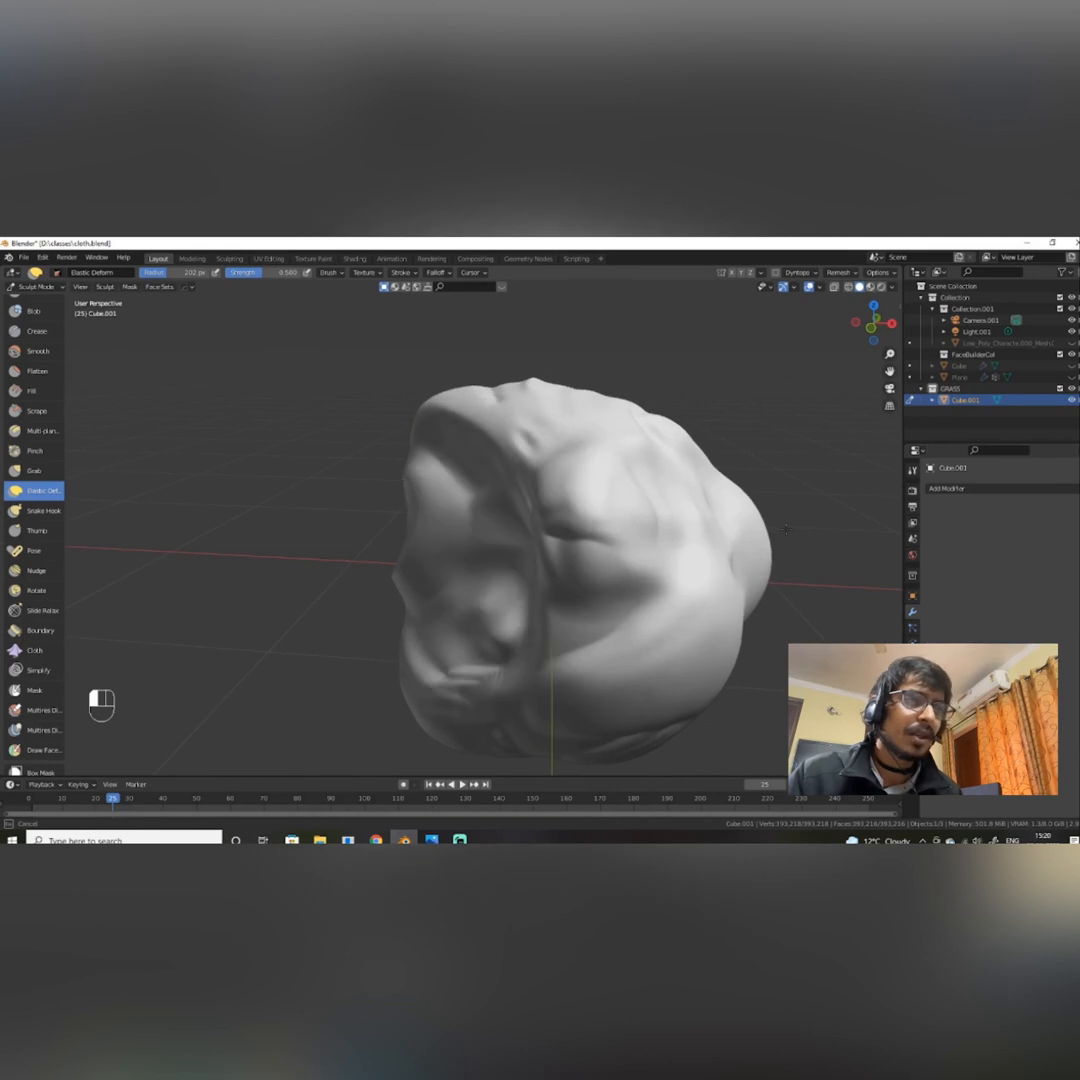
pyautogui.moveTo(542, 518)
pyautogui.keyDown('alt'); pyautogui.mouseDown()
pyautogui.moveTo(101, 345)
pyautogui.moveTo(465, 535)
pyautogui.moveTo(494, 566)
pyautogui.moveTo(452, 600)
pyautogui.mouseUp(); pyautogui.keyUp('alt')
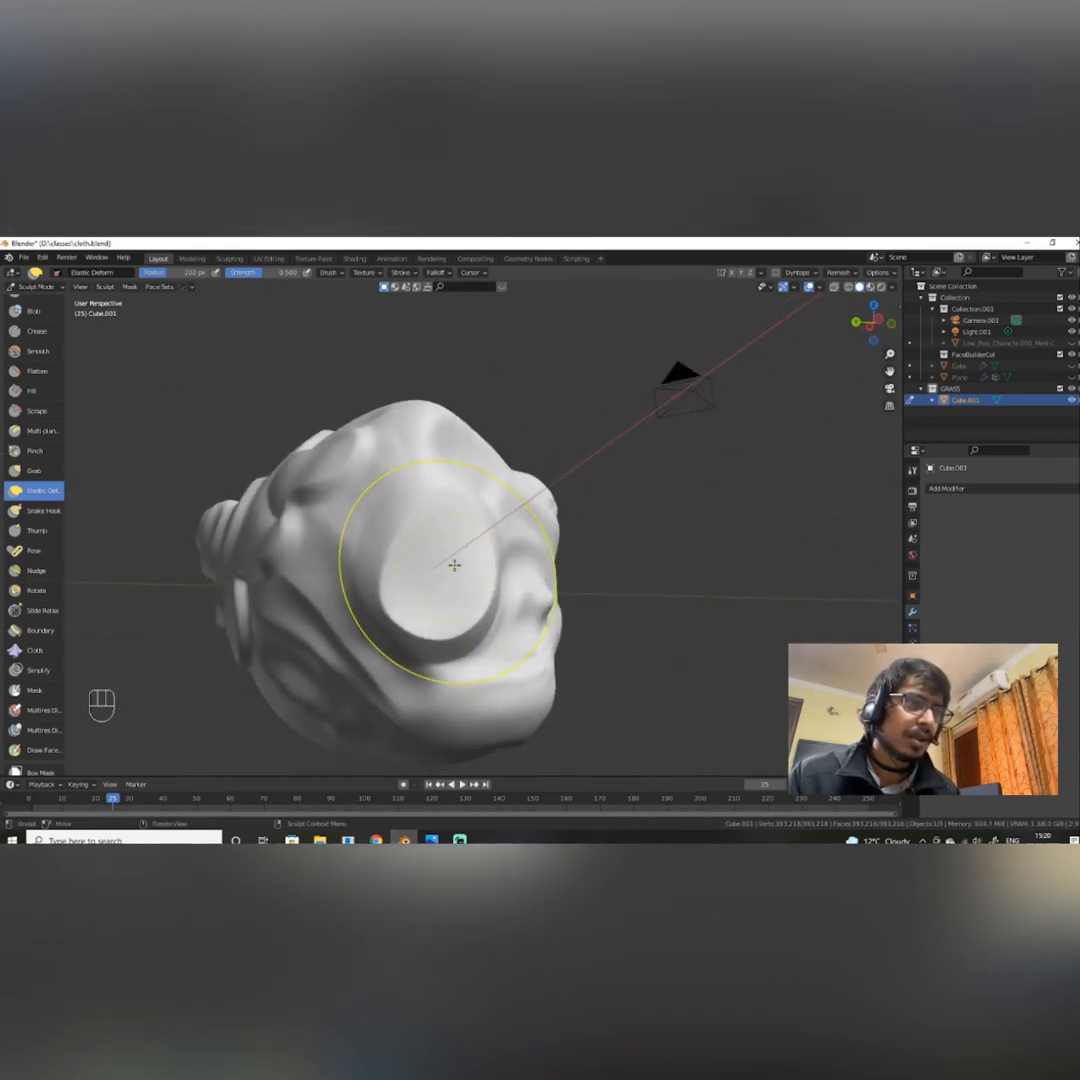
pyautogui.scroll(-4, 438, 532)
pyautogui.moveTo(226, 479); pyautogui.dragTo(168, 408)
pyautogui.moveTo(376, 506); pyautogui.dragTo(719, 598)
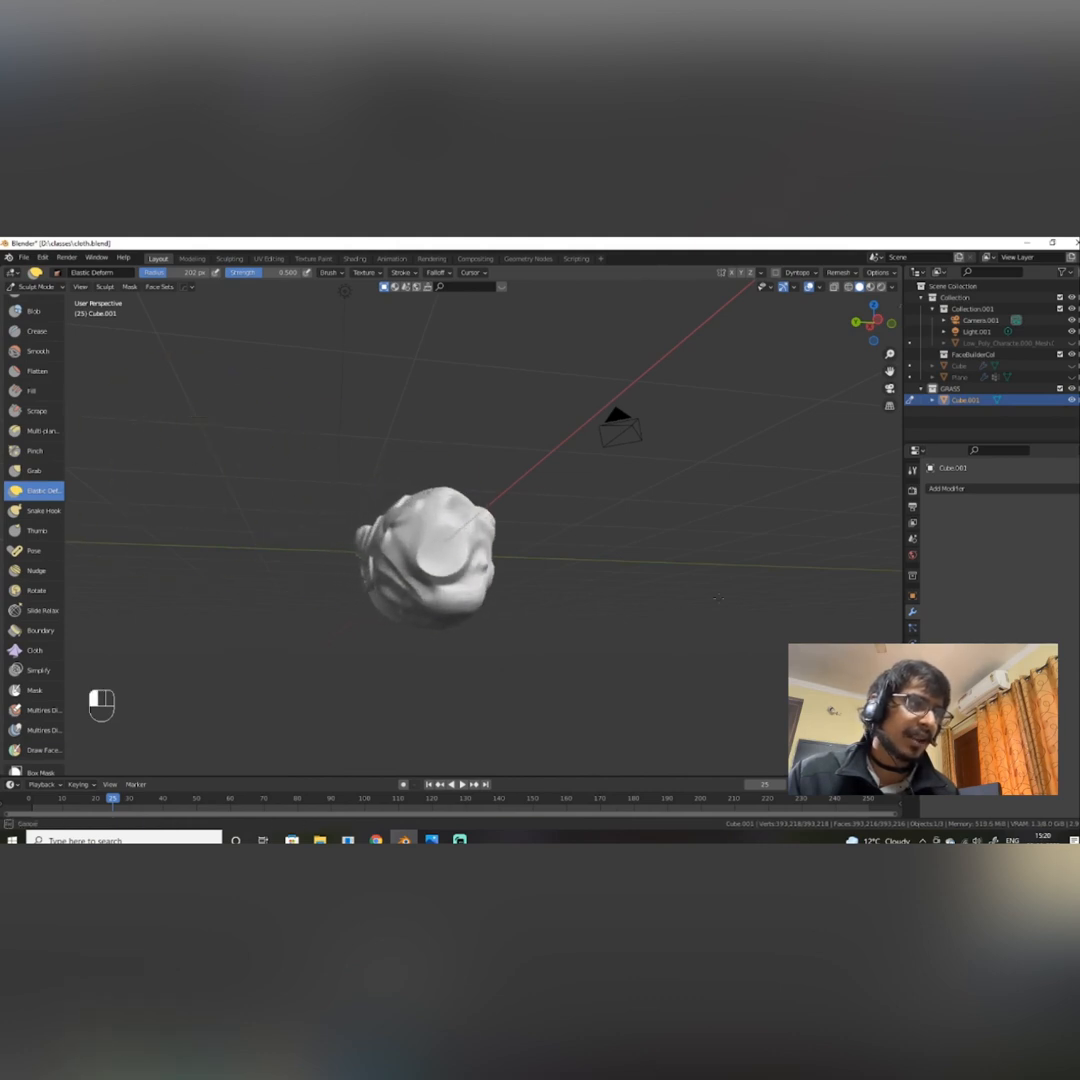
pyautogui.keyDown('alt'); pyautogui.moveTo(426, 512); pyautogui.dragTo(434, 511); pyautogui.keyUp('alt')
pyautogui.scroll(5, 434, 511)
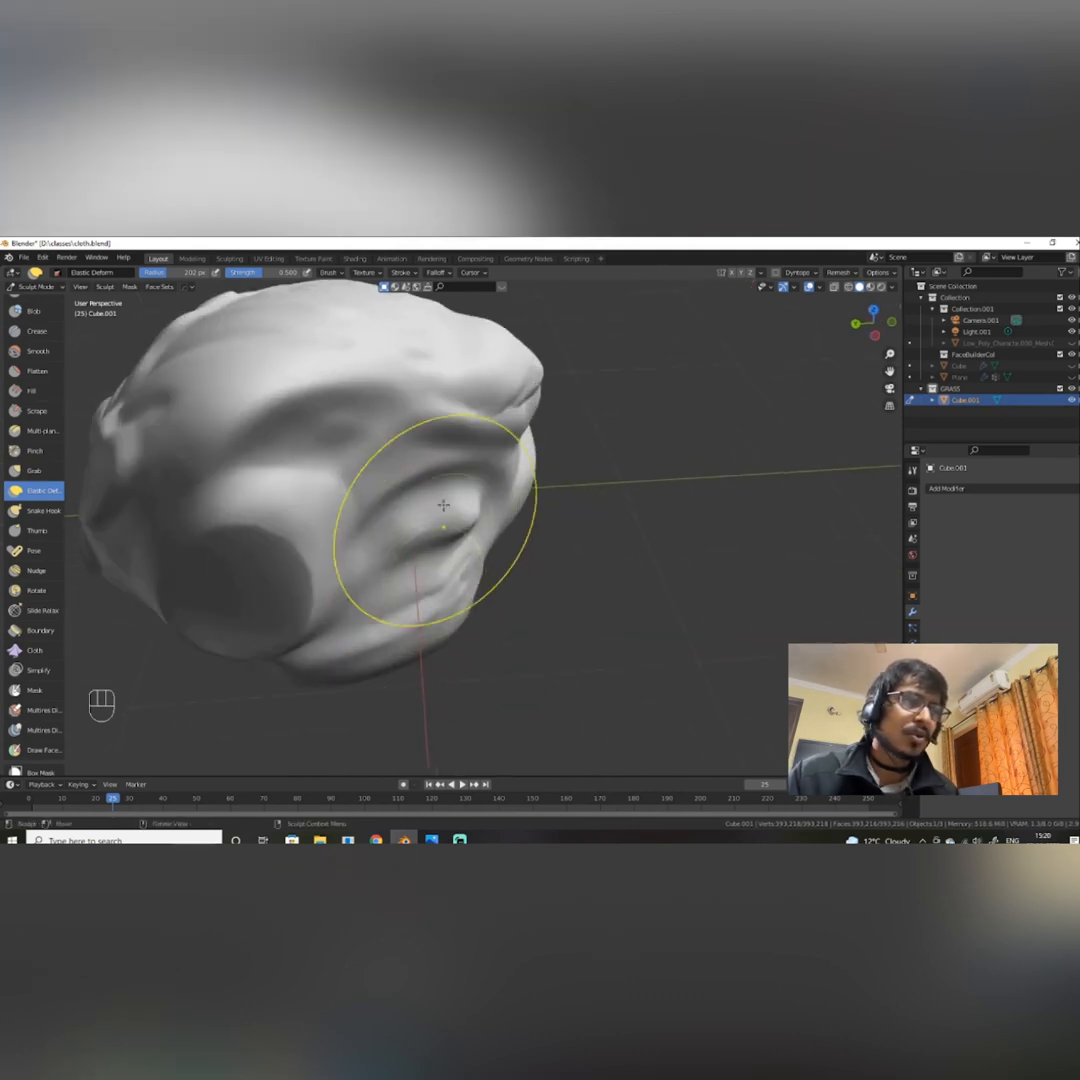
# Pull two protrusions out of the side beside the disc and push the area between them inward with Elastic Deform.
pyautogui.moveTo(512, 475); pyautogui.dragTo(690, 453)
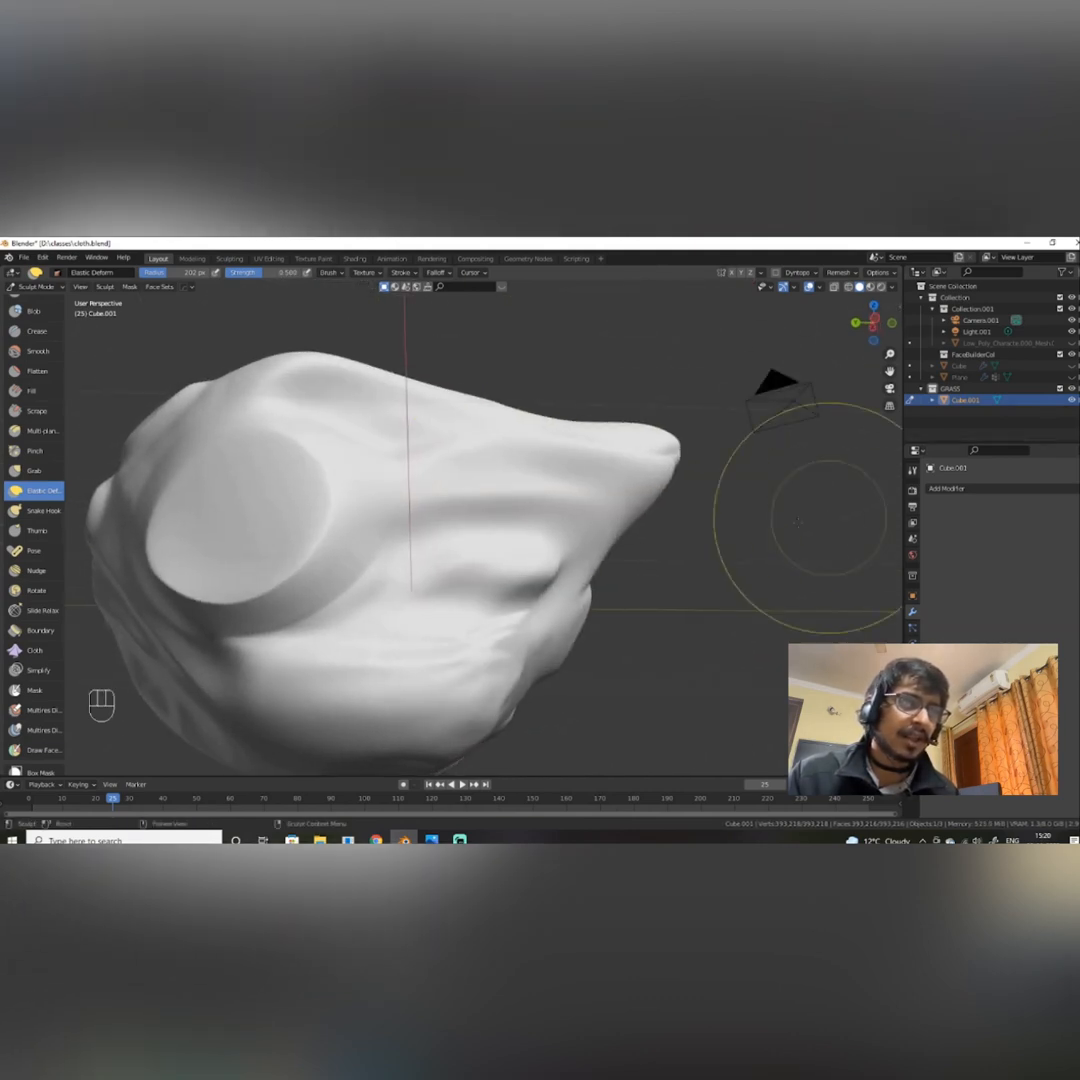
pyautogui.moveTo(562, 612)
pyautogui.mouseDown()
pyautogui.moveTo(732, 640)
pyautogui.moveTo(704, 630)
pyautogui.mouseUp()
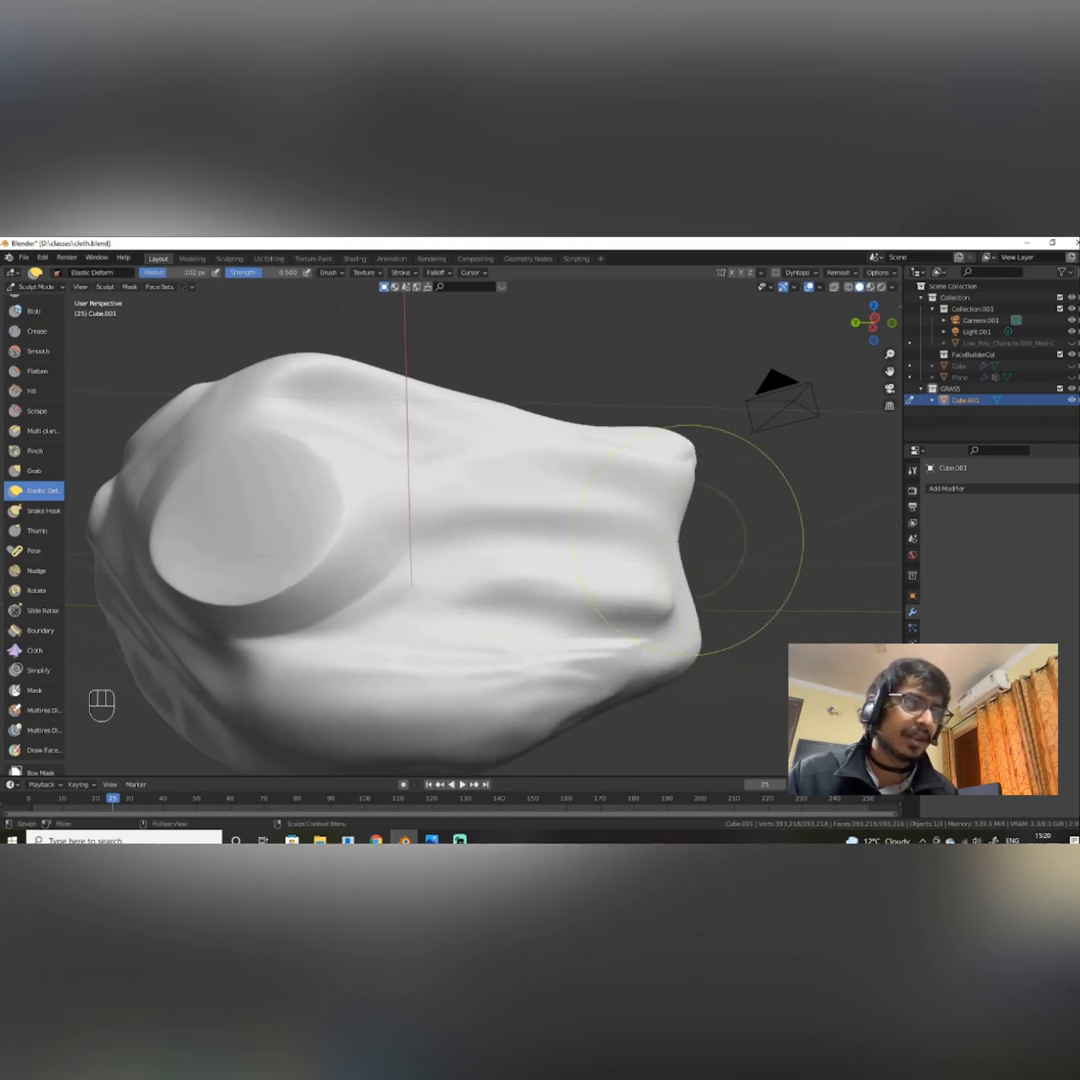
pyautogui.moveTo(672, 534)
pyautogui.mouseDown()
pyautogui.moveTo(352, 494)
pyautogui.moveTo(198, 502)
pyautogui.mouseUp()
pyautogui.scroll(-5, 463, 460)
pyautogui.keyDown('alt'); pyautogui.moveTo(463, 460); pyautogui.dragTo(357, 519); pyautogui.keyUp('alt')
# Pull the top of the sculpt up into a peak with the Grab brush, and stretch the disc toward the protrusions with Elastic Deform.
pyautogui.click(33, 470)
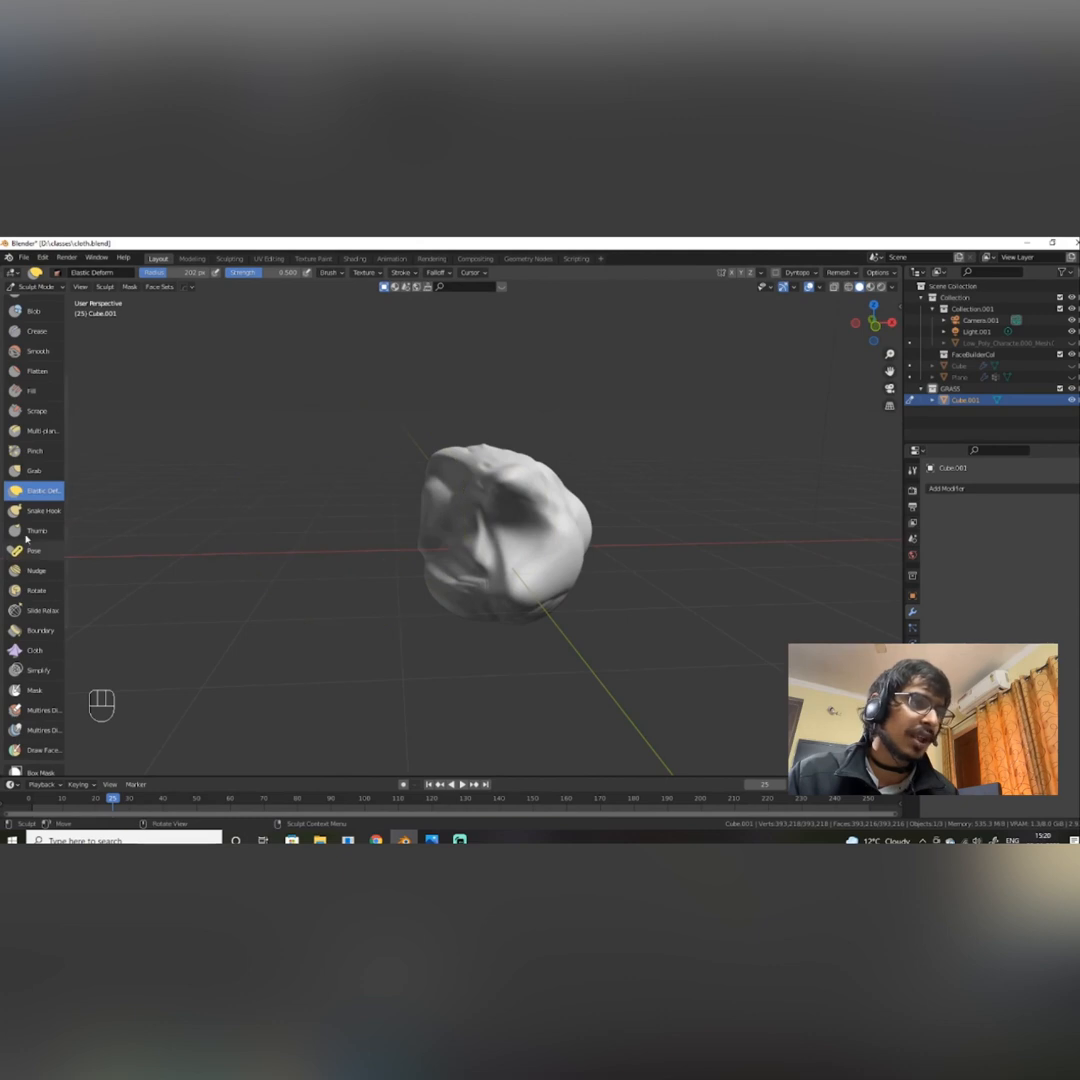
pyautogui.keyDown('alt'); pyautogui.moveTo(247, 533); pyautogui.dragTo(465, 572); pyautogui.keyUp('alt')
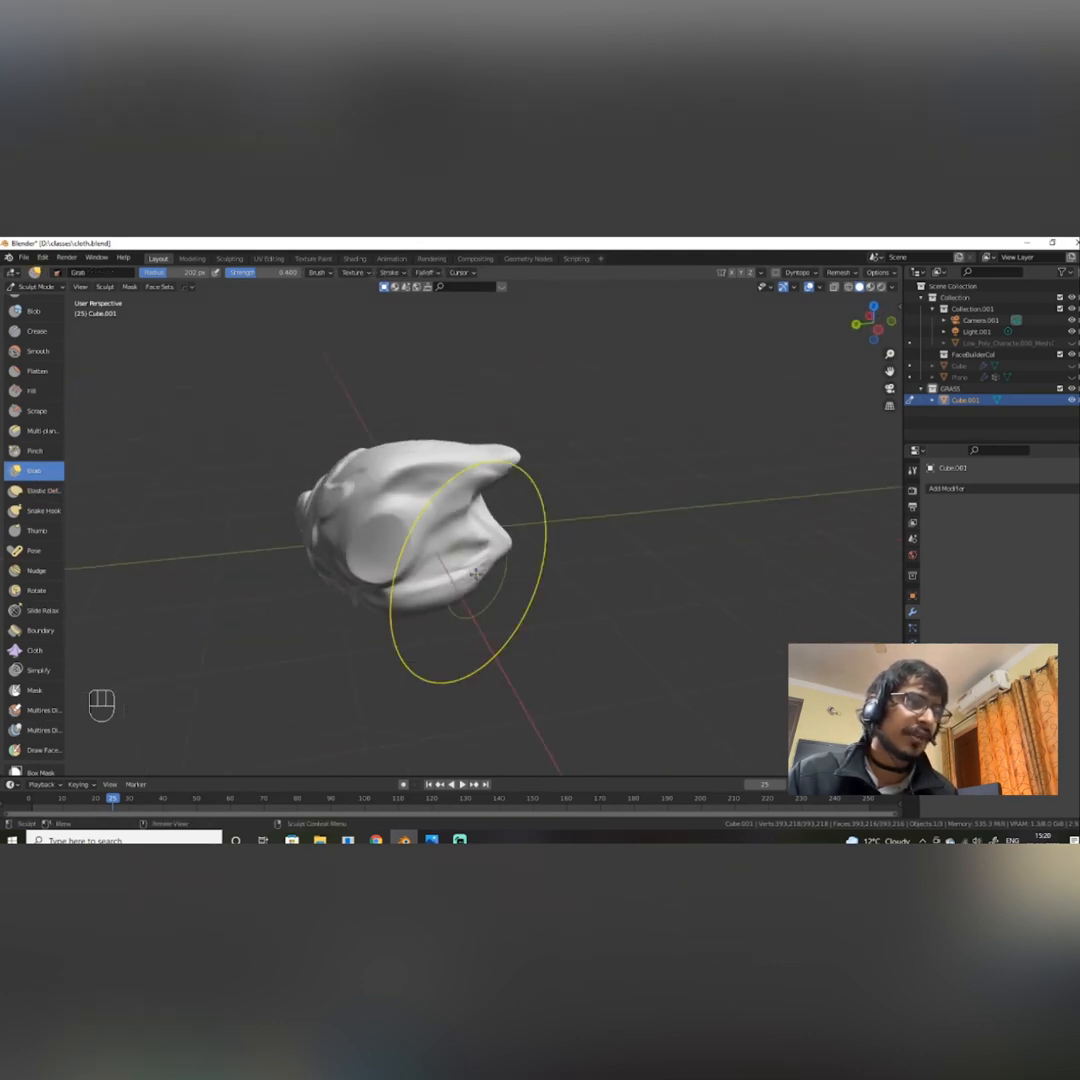
pyautogui.scroll(4, 470, 573)
pyautogui.moveTo(434, 506)
pyautogui.keyDown('alt'); pyautogui.mouseDown()
pyautogui.moveTo(411, 418)
pyautogui.moveTo(400, 450)
pyautogui.moveTo(462, 342)
pyautogui.moveTo(774, 240)
pyautogui.moveTo(579, 313)
pyautogui.moveTo(456, 468)
pyautogui.moveTo(591, 240)
pyautogui.moveTo(542, 399)
pyautogui.moveTo(483, 240)
pyautogui.moveTo(432, 418)
pyautogui.moveTo(448, 325)
pyautogui.moveTo(491, 240)
pyautogui.moveTo(483, 248)
pyautogui.mouseUp(); pyautogui.keyUp('alt')
pyautogui.click(35, 490)
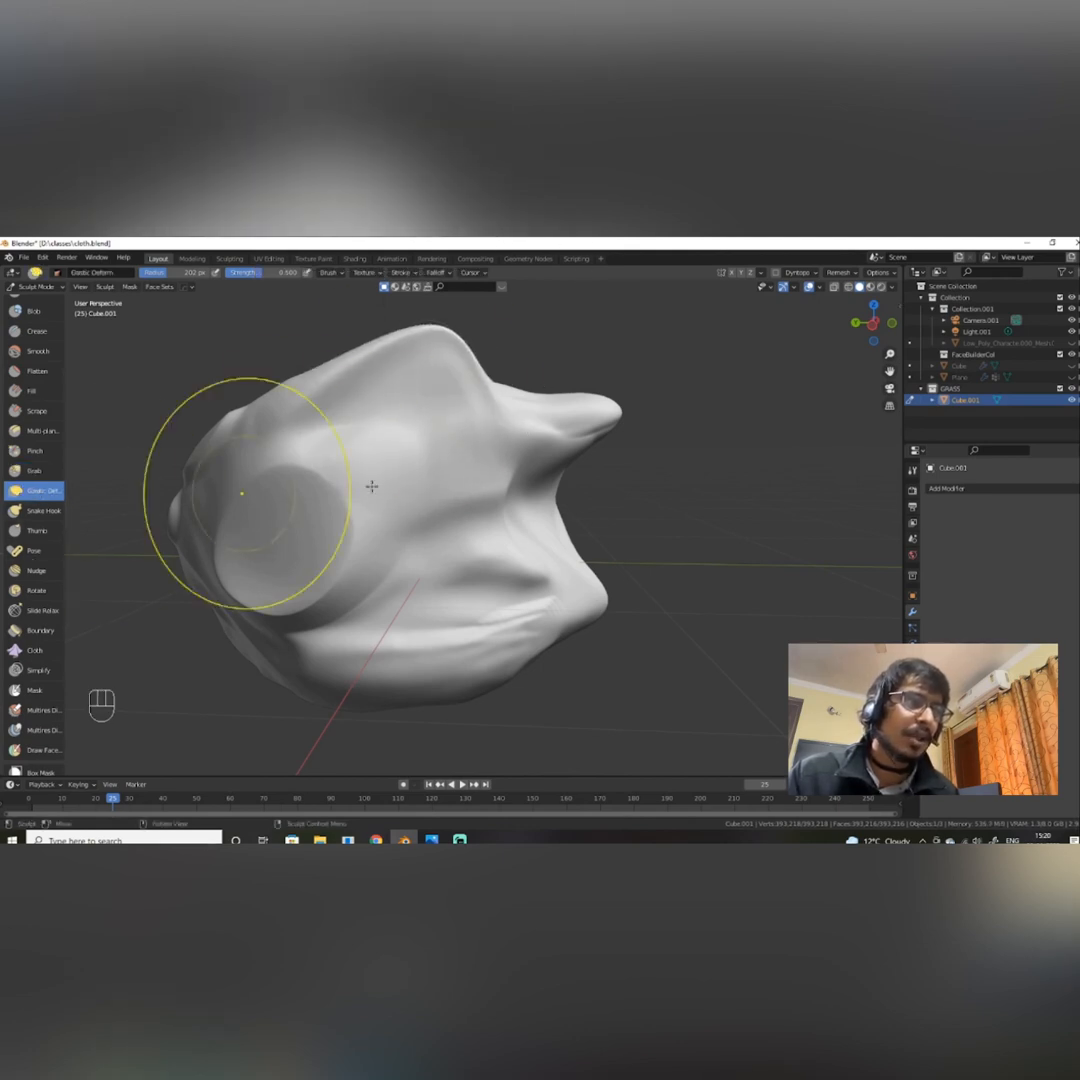
pyautogui.moveTo(468, 508)
pyautogui.mouseDown()
pyautogui.moveTo(420, 500)
pyautogui.moveTo(330, 510)
pyautogui.moveTo(354, 539)
pyautogui.moveTo(285, 575)
pyautogui.moveTo(335, 480)
pyautogui.moveTo(250, 575)
pyautogui.moveTo(734, 565)
pyautogui.moveTo(530, 410)
pyautogui.mouseUp()
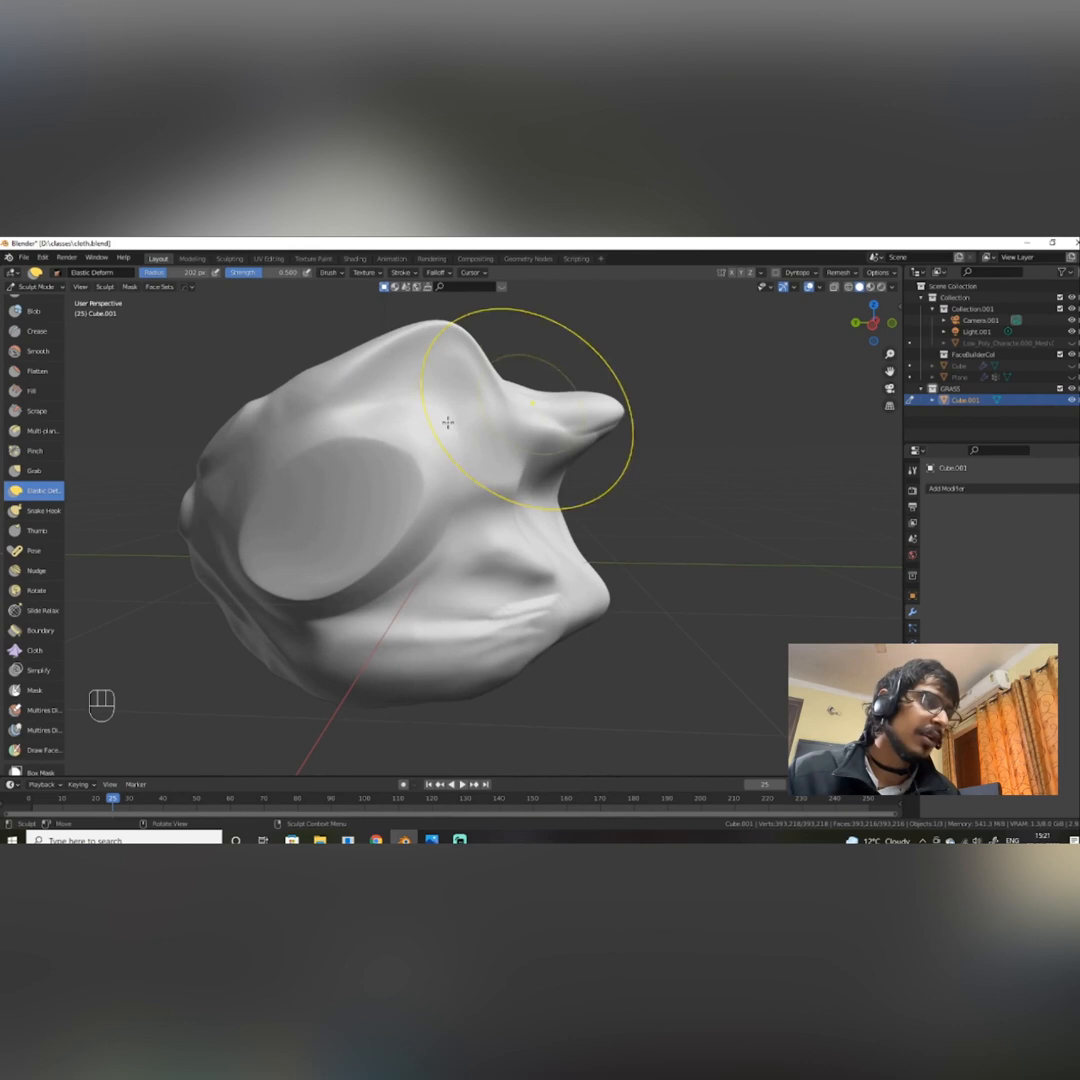
# Draw four long curled horns out of the mesh with the Snake Hook brush at a radius of 202 px.
pyautogui.click(33, 509)
pyautogui.scroll(-5, 499, 554)
pyautogui.moveTo(499, 554)
pyautogui.keyDown('alt'); pyautogui.mouseDown()
pyautogui.moveTo(605, 579)
pyautogui.moveTo(670, 540)
pyautogui.mouseUp(); pyautogui.keyUp('alt')
pyautogui.moveTo(410, 551)
pyautogui.mouseDown()
pyautogui.moveTo(309, 475)
pyautogui.moveTo(193, 460)
pyautogui.moveTo(115, 430)
pyautogui.moveTo(164, 357)
pyautogui.mouseUp()
pyautogui.moveTo(422, 518)
pyautogui.keyDown('alt'); pyautogui.mouseDown()
pyautogui.moveTo(460, 510)
pyautogui.moveTo(440, 500)
pyautogui.moveTo(453, 483)
pyautogui.moveTo(575, 405)
pyautogui.moveTo(635, 385)
pyautogui.moveTo(620, 310)
pyautogui.moveTo(375, 457)
pyautogui.moveTo(370, 465)
pyautogui.moveTo(465, 462)
pyautogui.moveTo(434, 482)
pyautogui.moveTo(453, 499)
pyautogui.moveTo(420, 560)
pyautogui.moveTo(227, 612)
pyautogui.moveTo(198, 646)
pyautogui.moveTo(229, 699)
pyautogui.moveTo(289, 711)
pyautogui.moveTo(343, 692)
pyautogui.mouseUp(); pyautogui.keyUp('alt')
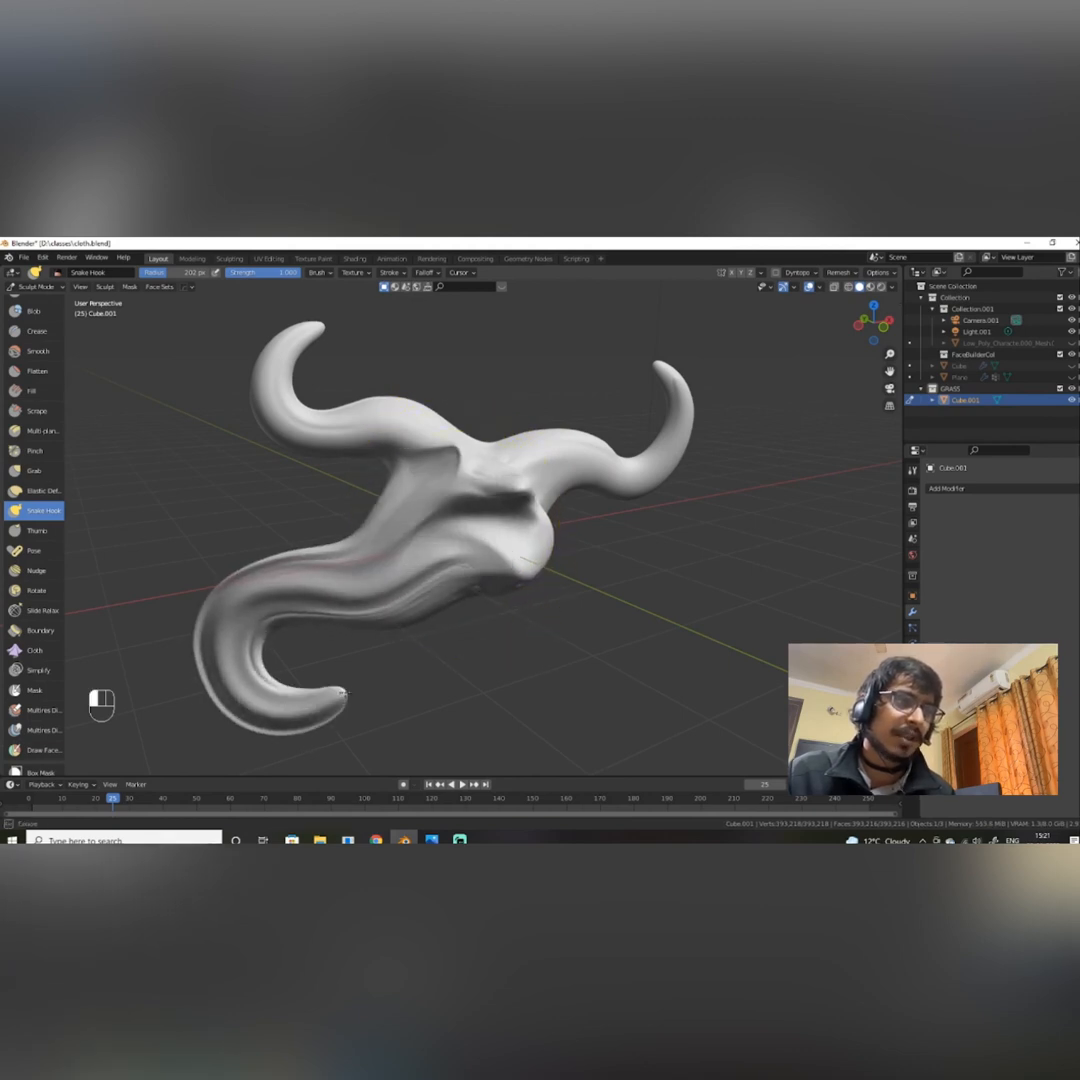
pyautogui.moveTo(494, 651)
pyautogui.keyDown('alt'); pyautogui.mouseDown()
pyautogui.moveTo(470, 640)
pyautogui.moveTo(450, 600)
pyautogui.moveTo(525, 603)
pyautogui.moveTo(522, 562)
pyautogui.moveTo(650, 605)
pyautogui.moveTo(700, 595)
pyautogui.moveTo(672, 490)
pyautogui.mouseUp(); pyautogui.keyUp('alt')
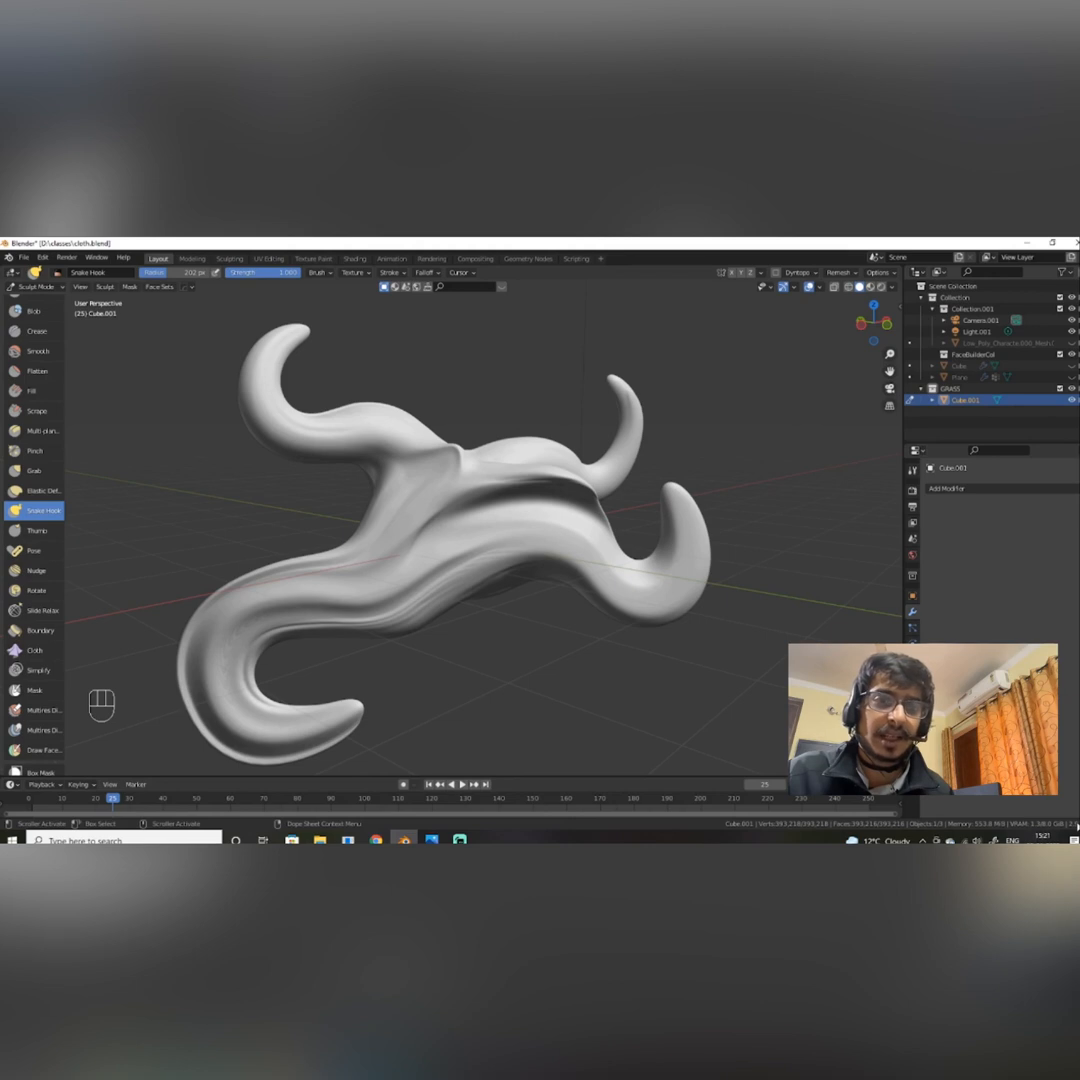
# Switch the horned mesh from Sculpt Mode to Object Mode.
pyautogui.rightClick(1060, 825)
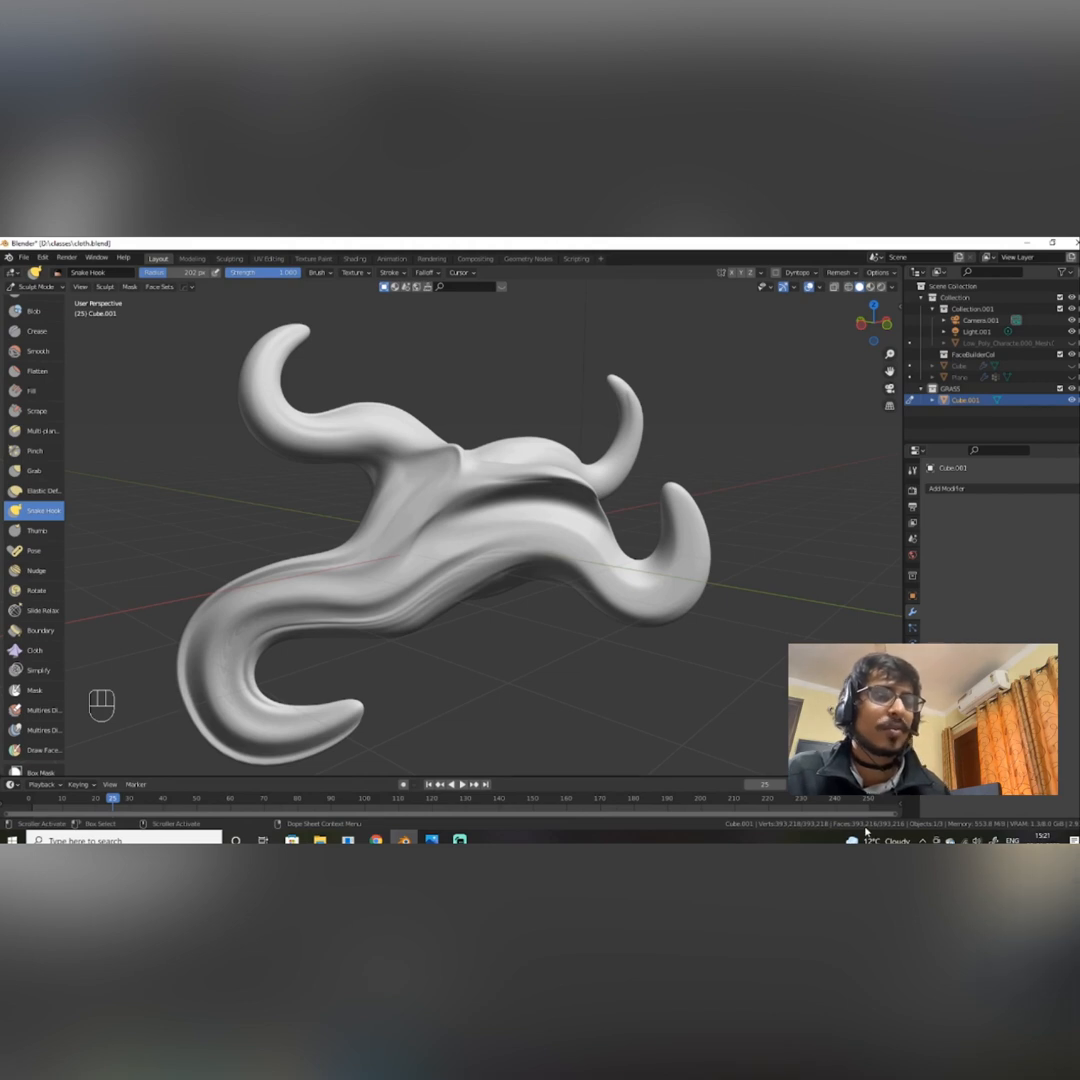
pyautogui.moveTo(511, 554)
pyautogui.keyDown('alt'); pyautogui.mouseDown()
pyautogui.moveTo(488, 588)
pyautogui.moveTo(506, 600)
pyautogui.moveTo(446, 554)
pyautogui.moveTo(318, 559)
pyautogui.moveTo(504, 579)
pyautogui.mouseUp(); pyautogui.keyUp('alt')
pyautogui.hotkey('ctrl', 'Tab')
pyautogui.scroll(-5, 480, 620)
pyautogui.hotkey('ctrl', 'Tab')
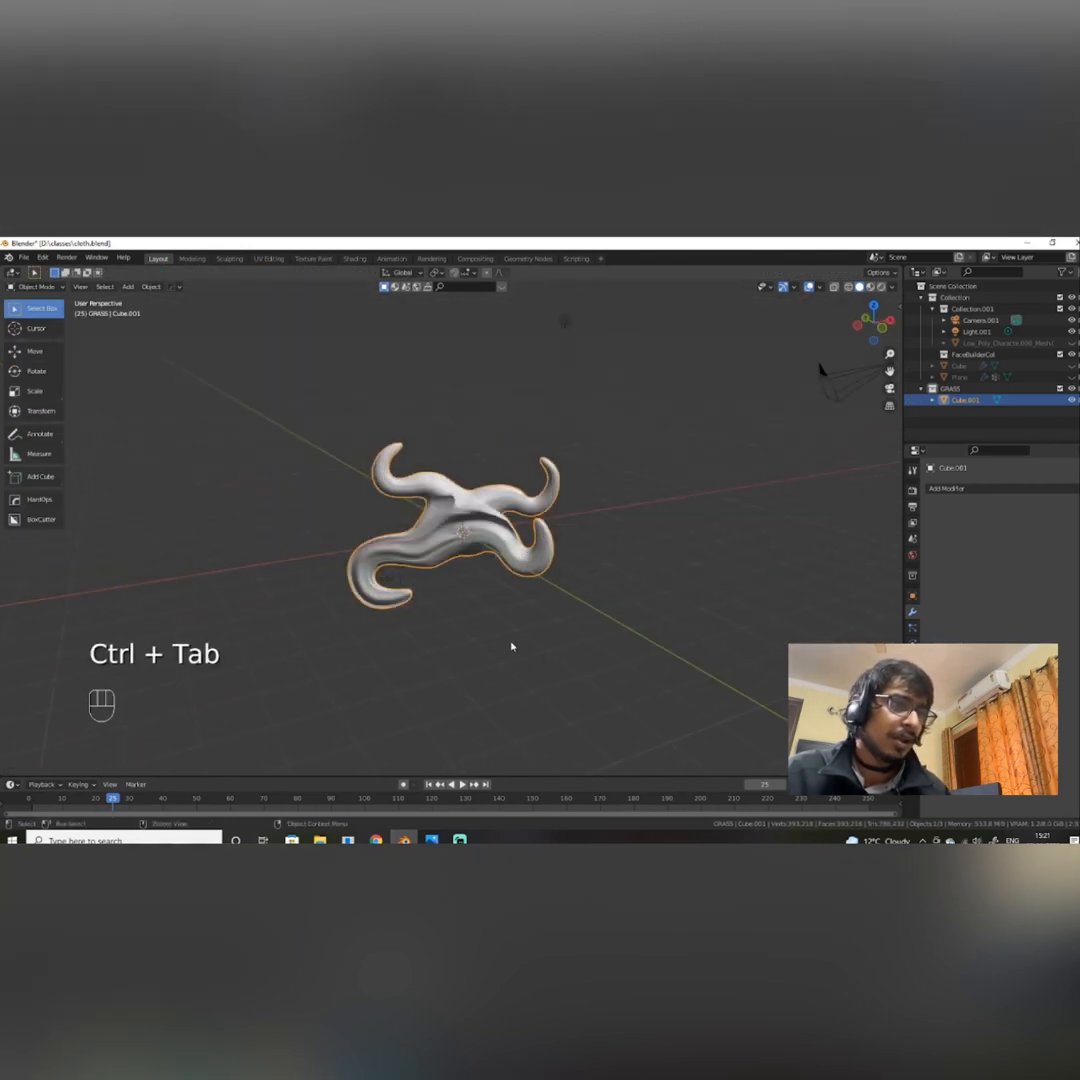
# Switch the four-limbed mesh to Sculpt Mode and choose the Cloth brush.
pyautogui.hotkey('ctrl', 'Tab')
pyautogui.click(506, 701)
pyautogui.scroll(3, 483, 636)
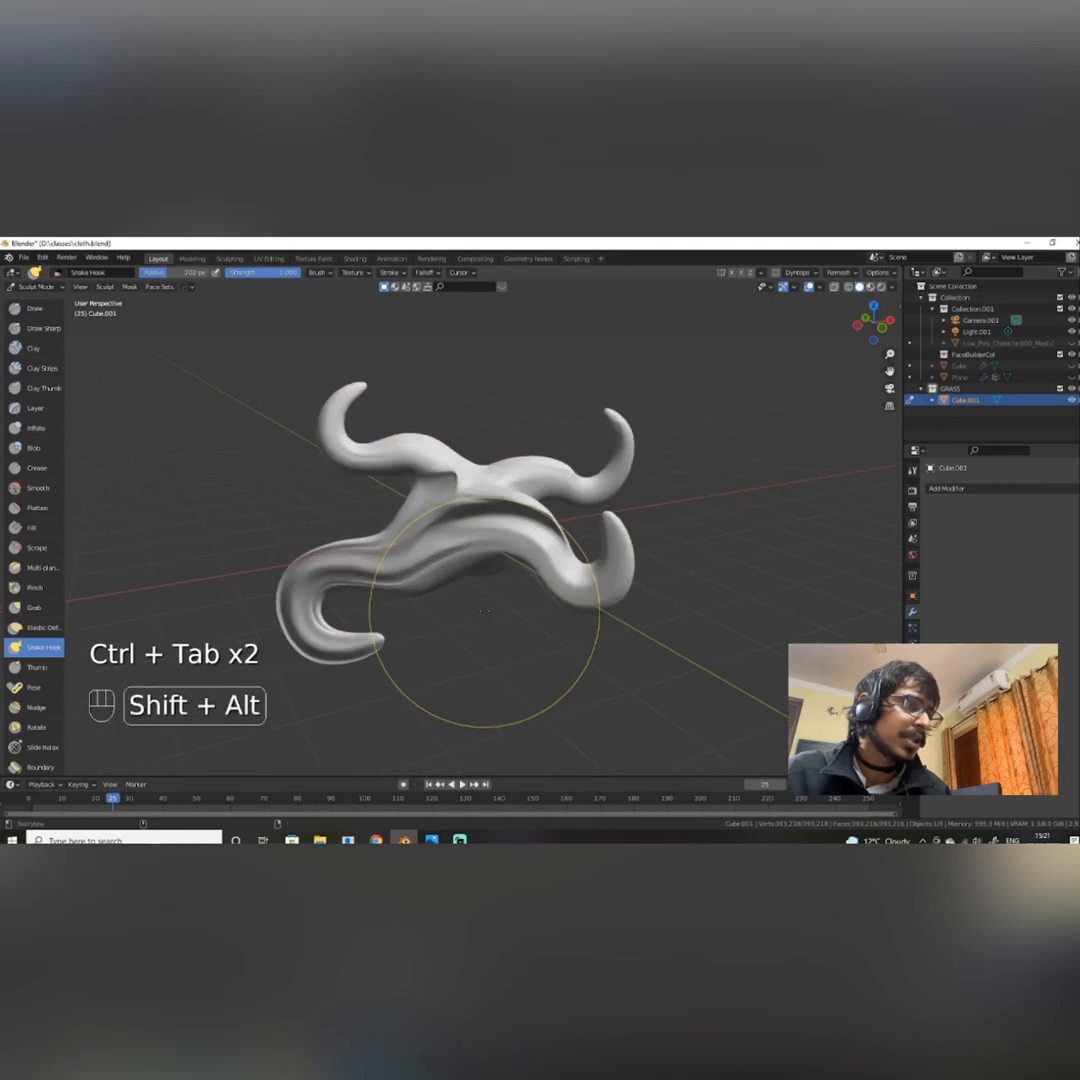
pyautogui.keyDown('alt'); pyautogui.keyDown('shift'); pyautogui.moveTo(484, 614); pyautogui.dragTo(552, 563); pyautogui.keyUp('shift'); pyautogui.keyUp('alt')
pyautogui.scroll(-3, 25, 610)
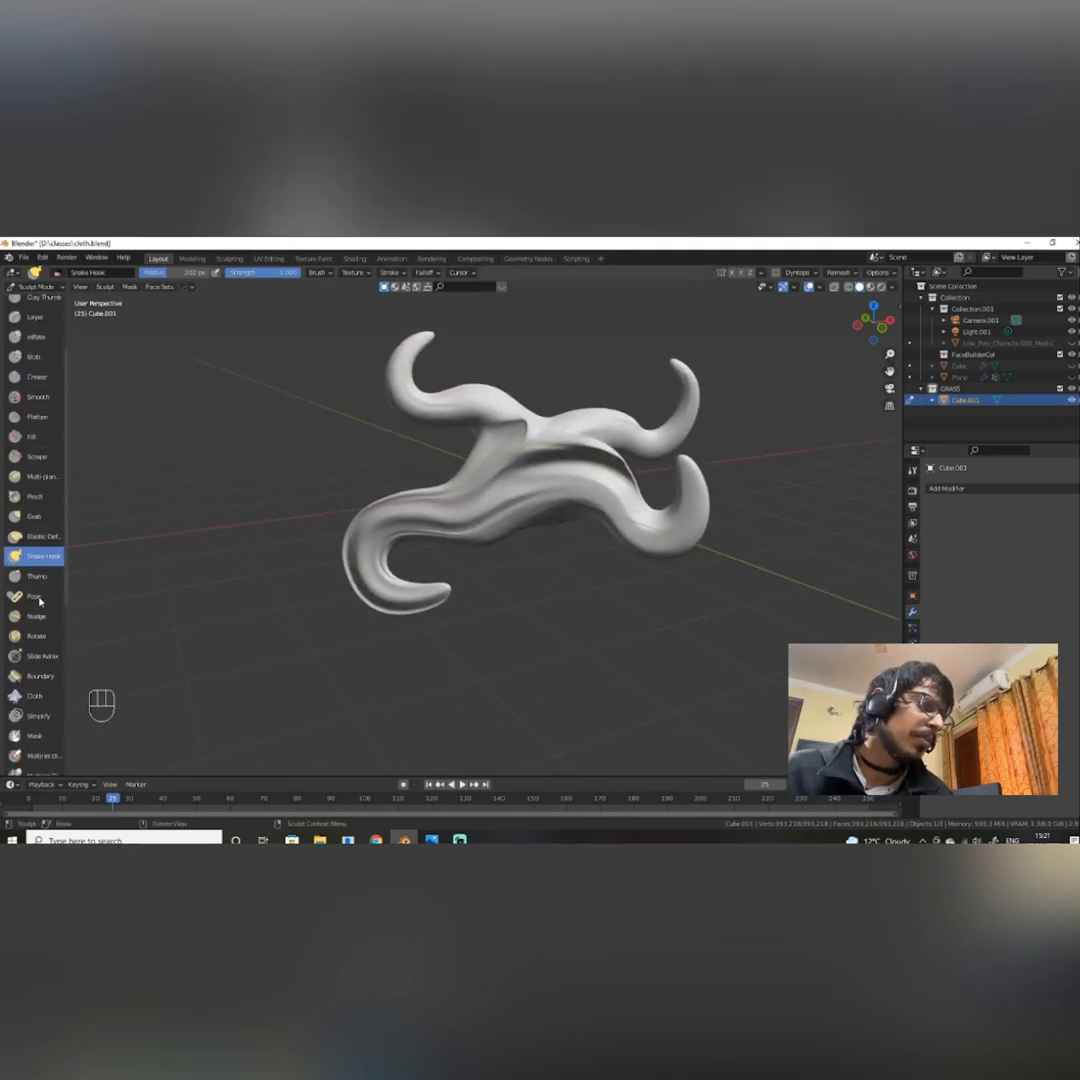
pyautogui.keyDown('alt'); pyautogui.scroll(-2, 45, 655); pyautogui.keyUp('alt')
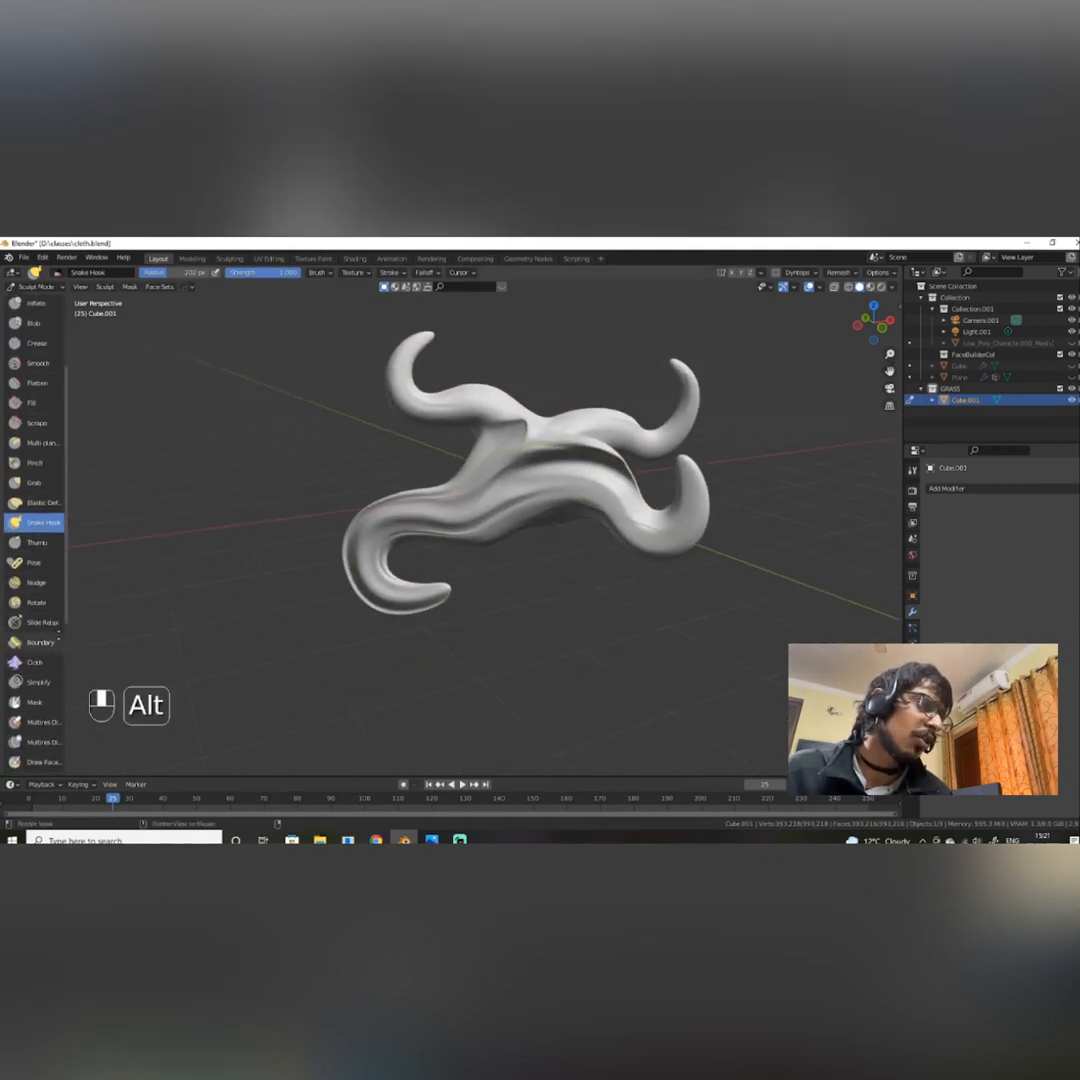
pyautogui.click(43, 627)
# Set the Cloth brush radius to 65 px and sculpt fabric-like wrinkles where the curved limb joins the body.
pyautogui.scroll(3, 590, 605)
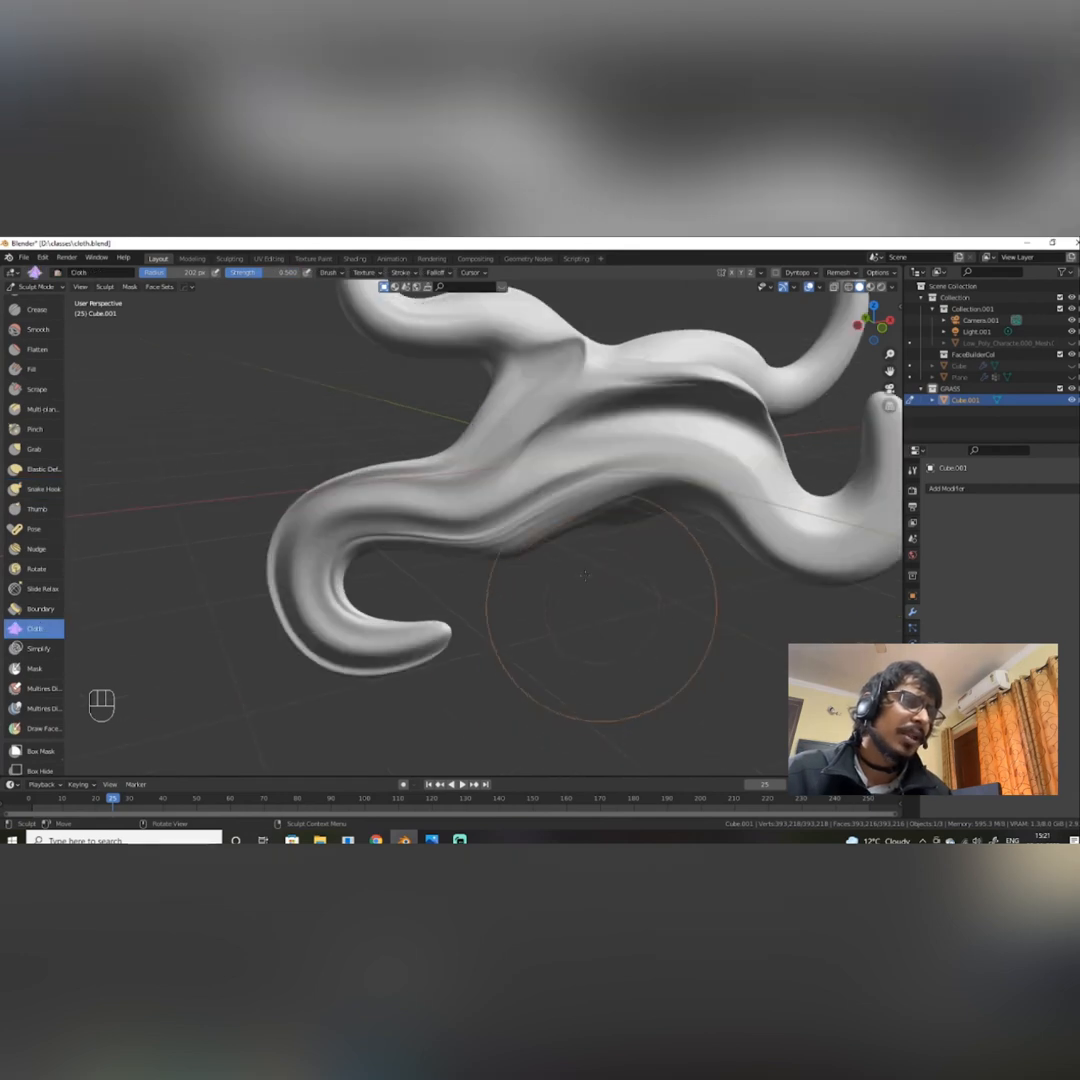
pyautogui.moveTo(590, 530)
pyautogui.keyDown('alt'); pyautogui.mouseDown()
pyautogui.moveTo(780, 472)
pyautogui.moveTo(410, 506)
pyautogui.moveTo(446, 453)
pyautogui.moveTo(415, 494)
pyautogui.moveTo(335, 482)
pyautogui.mouseUp(); pyautogui.keyUp('alt')
pyautogui.rightClick(405, 490)
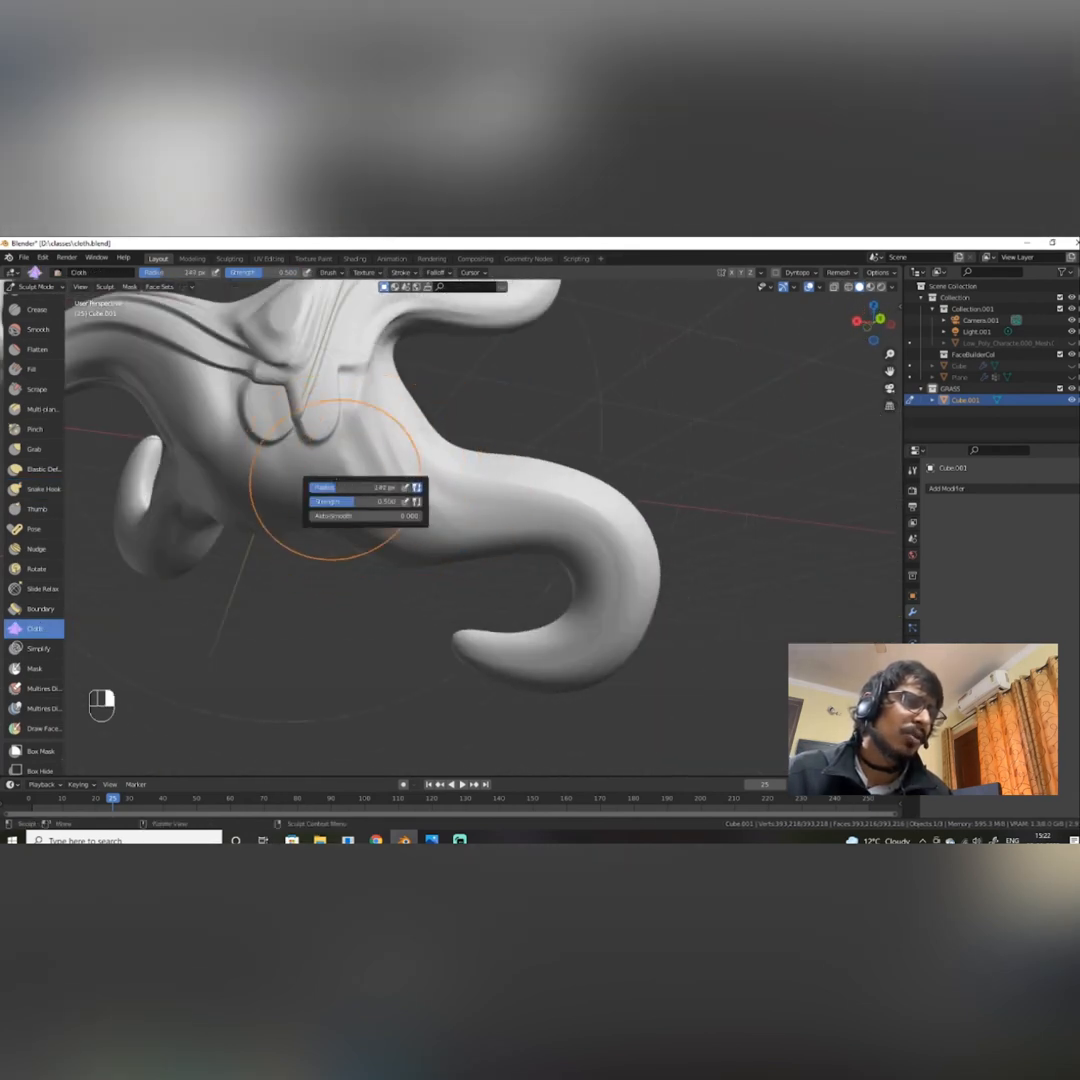
pyautogui.moveTo(776, 446)
pyautogui.keyDown('alt'); pyautogui.mouseDown()
pyautogui.moveTo(518, 482)
pyautogui.moveTo(369, 436)
pyautogui.mouseUp(); pyautogui.keyUp('alt')
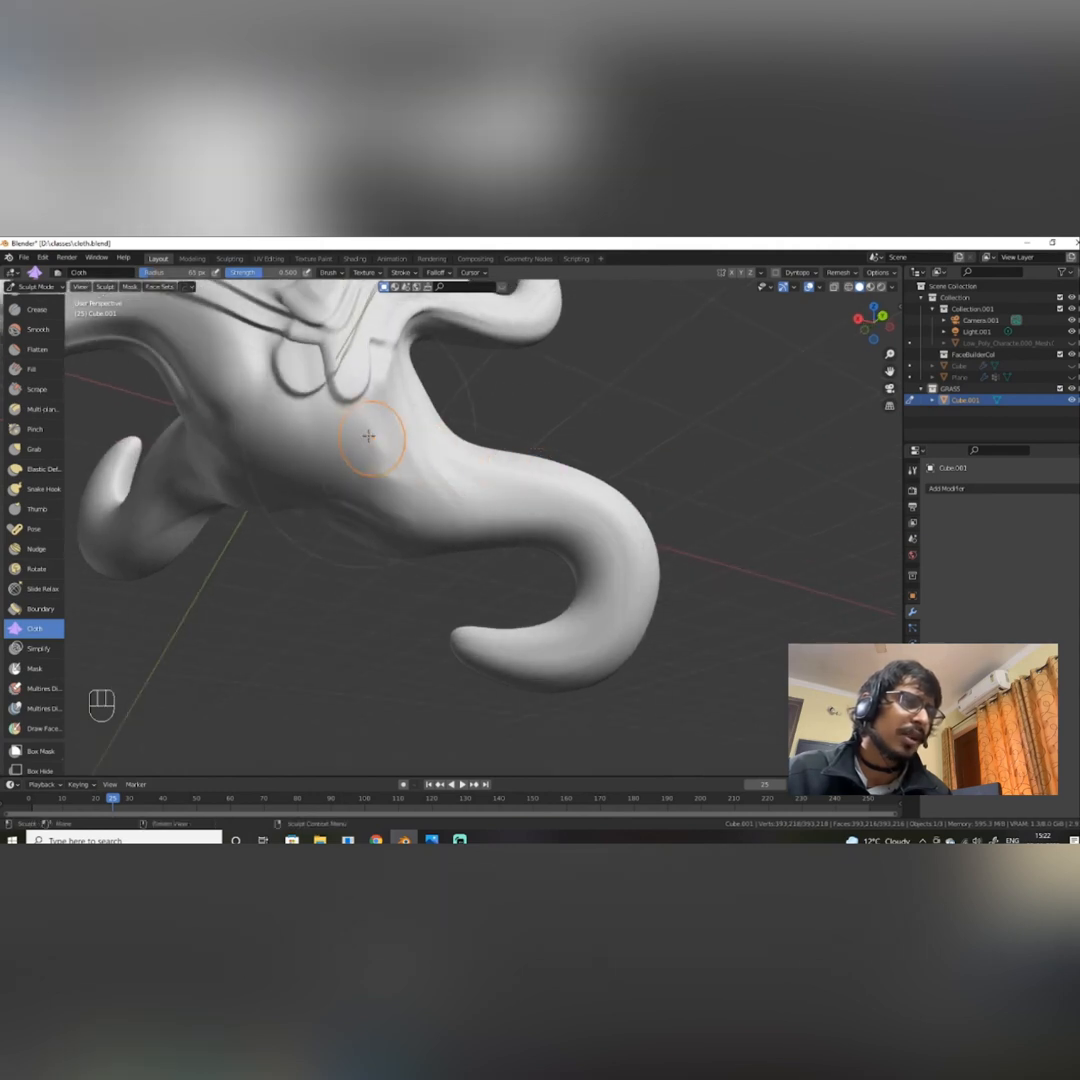
pyautogui.moveTo(450, 470)
pyautogui.mouseDown()
pyautogui.moveTo(386, 468)
pyautogui.moveTo(360, 453)
pyautogui.moveTo(356, 436)
pyautogui.mouseUp()
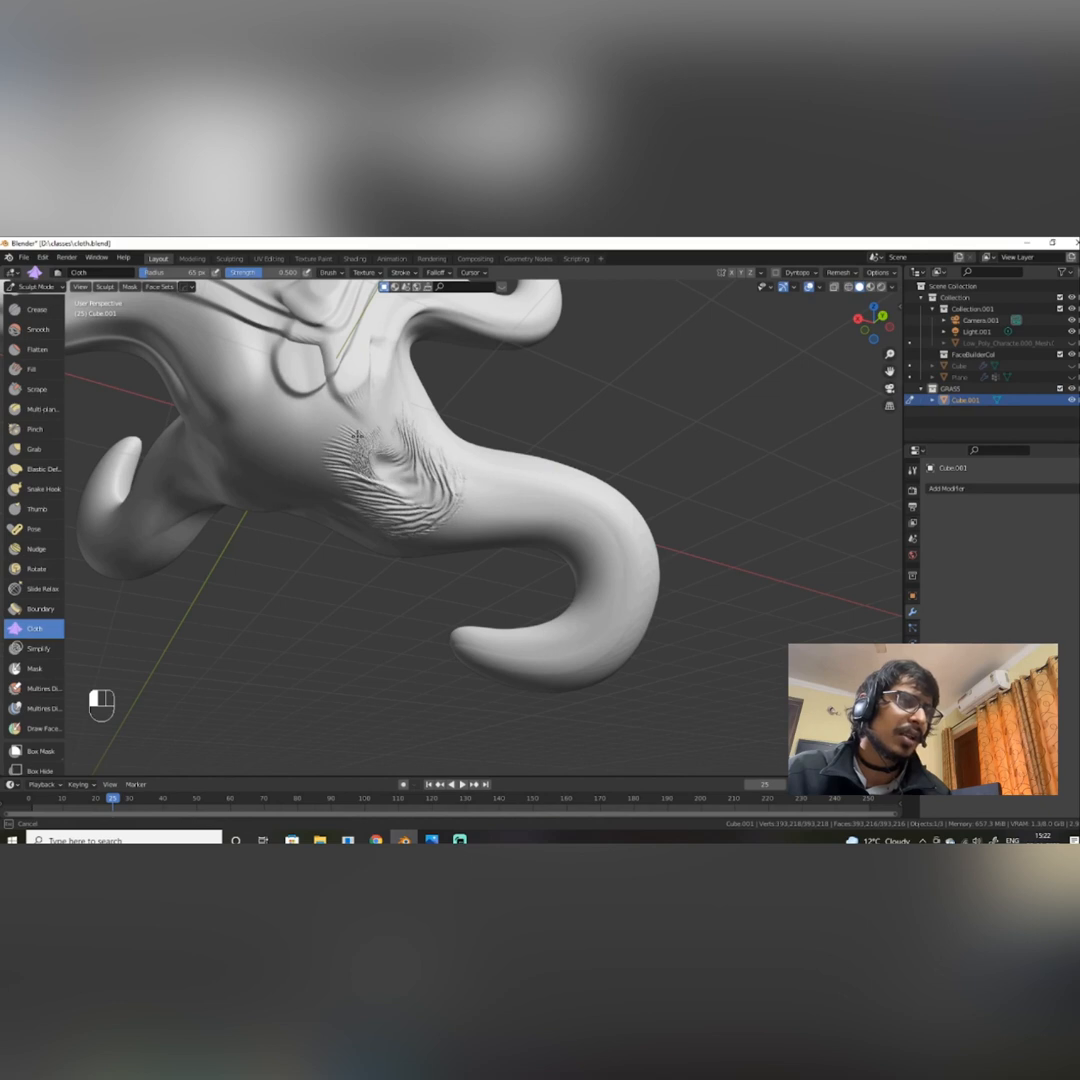
# Extend the cloth wrinkles around the body toward the neighbouring limb's base.
pyautogui.keyDown('alt'); pyautogui.moveTo(517, 520); pyautogui.dragTo(510, 498); pyautogui.keyUp('alt')
pyautogui.moveTo(330, 432)
pyautogui.keyDown('shift'); pyautogui.mouseDown()
pyautogui.moveTo(368, 446)
pyautogui.moveTo(376, 432)
pyautogui.mouseUp(); pyautogui.keyUp('shift')
pyautogui.moveTo(433, 522)
pyautogui.keyDown('alt'); pyautogui.mouseDown()
pyautogui.moveTo(518, 525)
pyautogui.moveTo(448, 512)
pyautogui.moveTo(443, 495)
pyautogui.moveTo(435, 525)
pyautogui.mouseUp(); pyautogui.keyUp('alt')
pyautogui.scroll(-4, 443, 495)
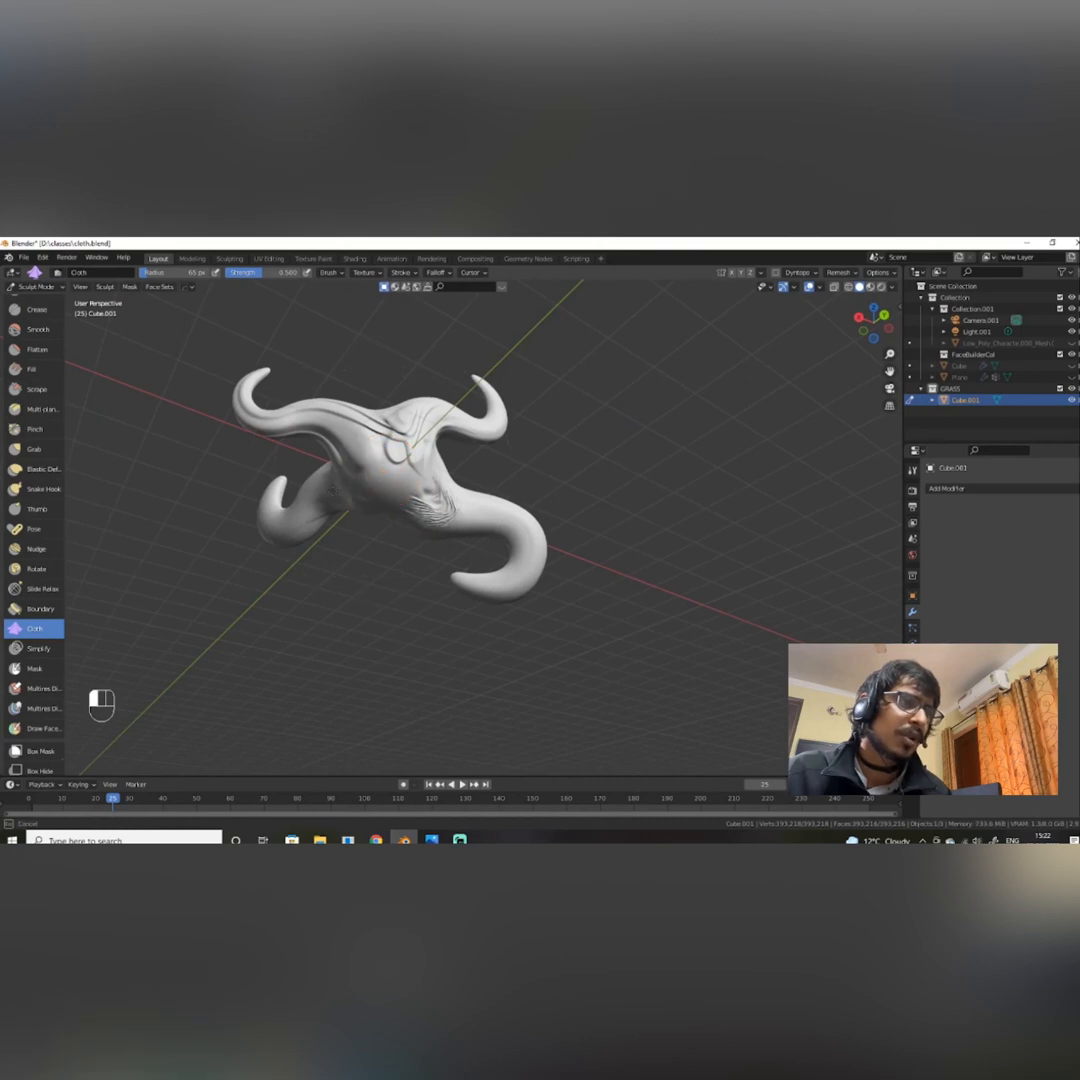
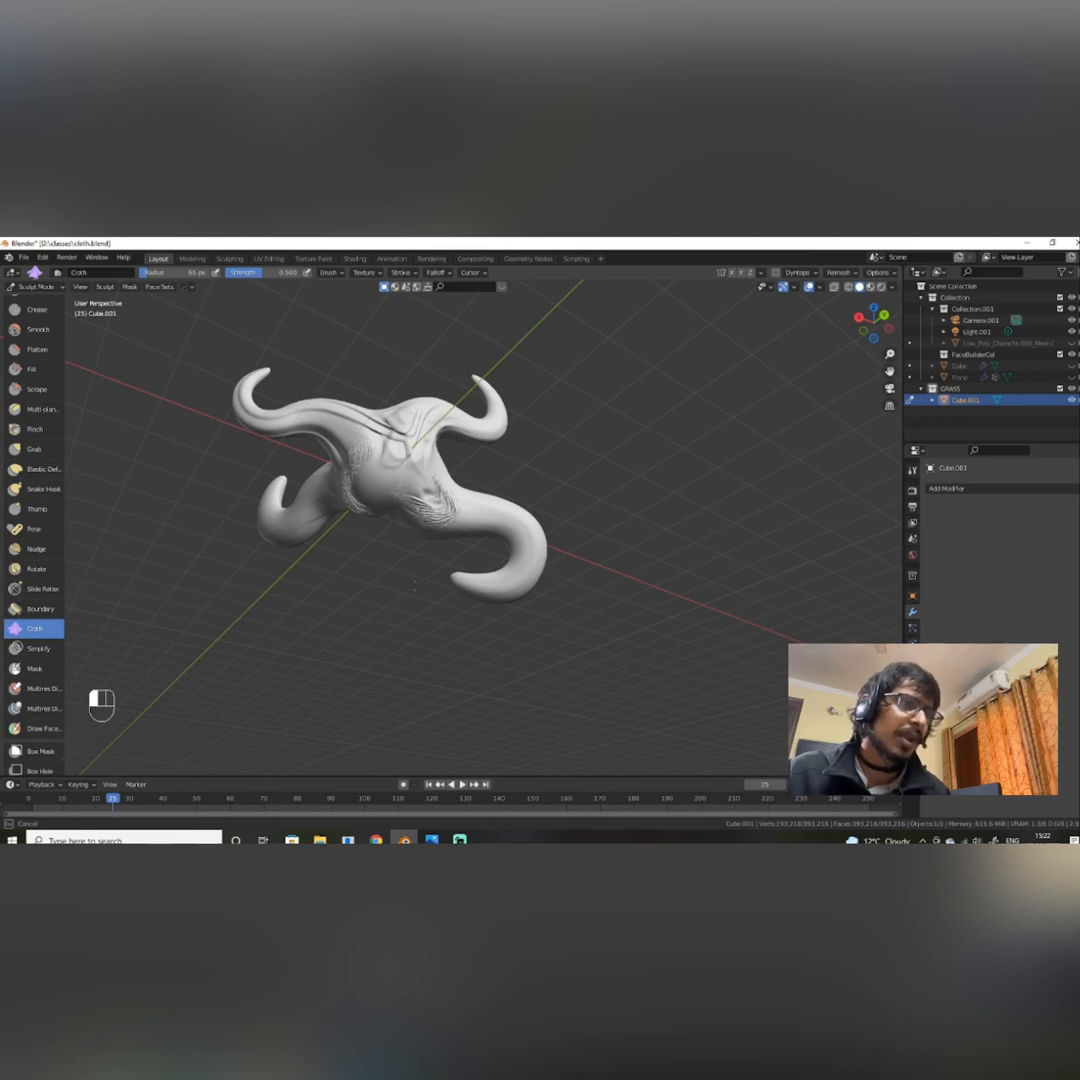
# Cover the rounded bulge on the body's underside with dense cloth folds.
pyautogui.moveTo(414, 587); pyautogui.dragTo(480, 760, button='middle')
pyautogui.scroll(4, 527, 586)
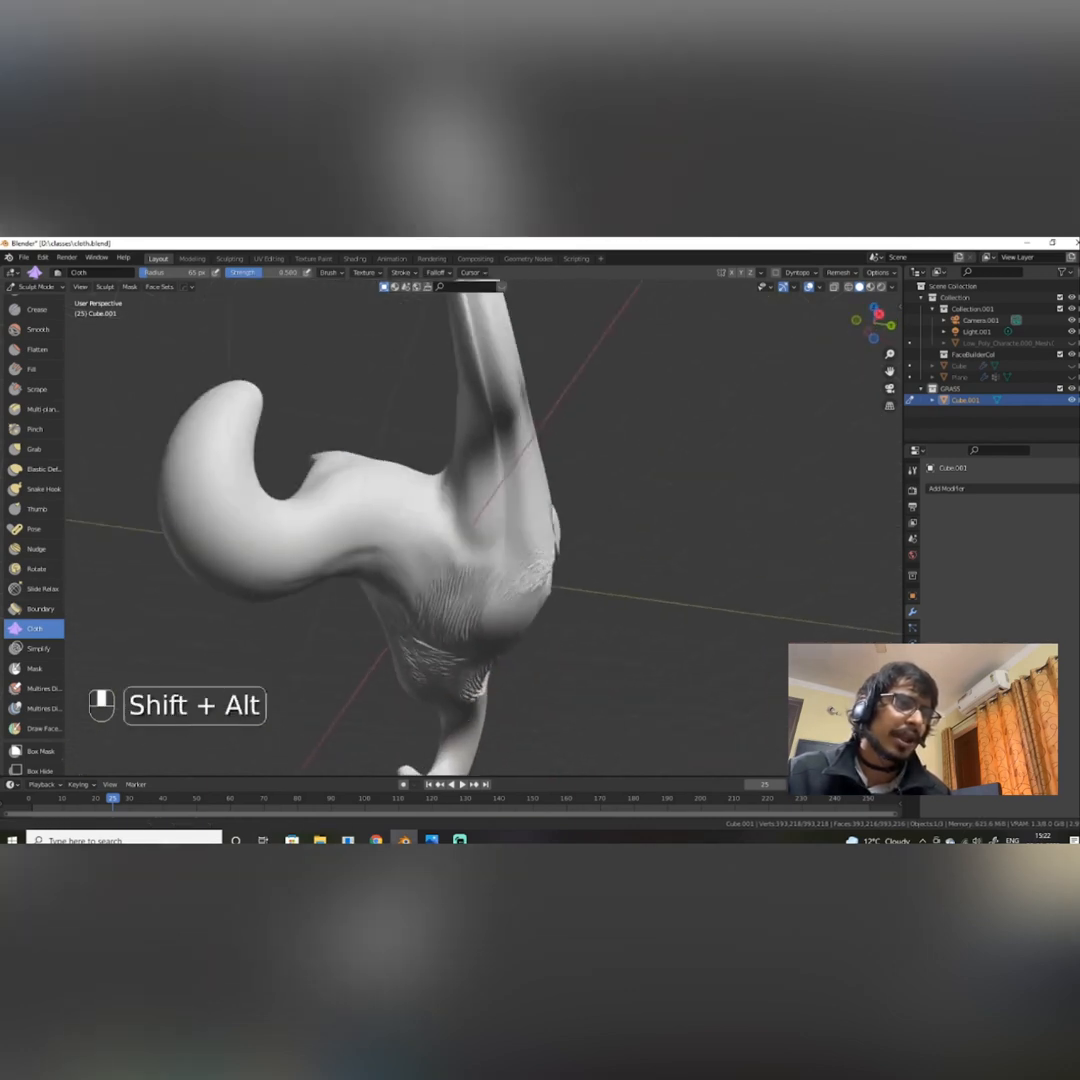
pyautogui.keyDown('alt'); pyautogui.moveTo(474, 600); pyautogui.dragTo(494, 465, button='middle'); pyautogui.keyUp('alt')
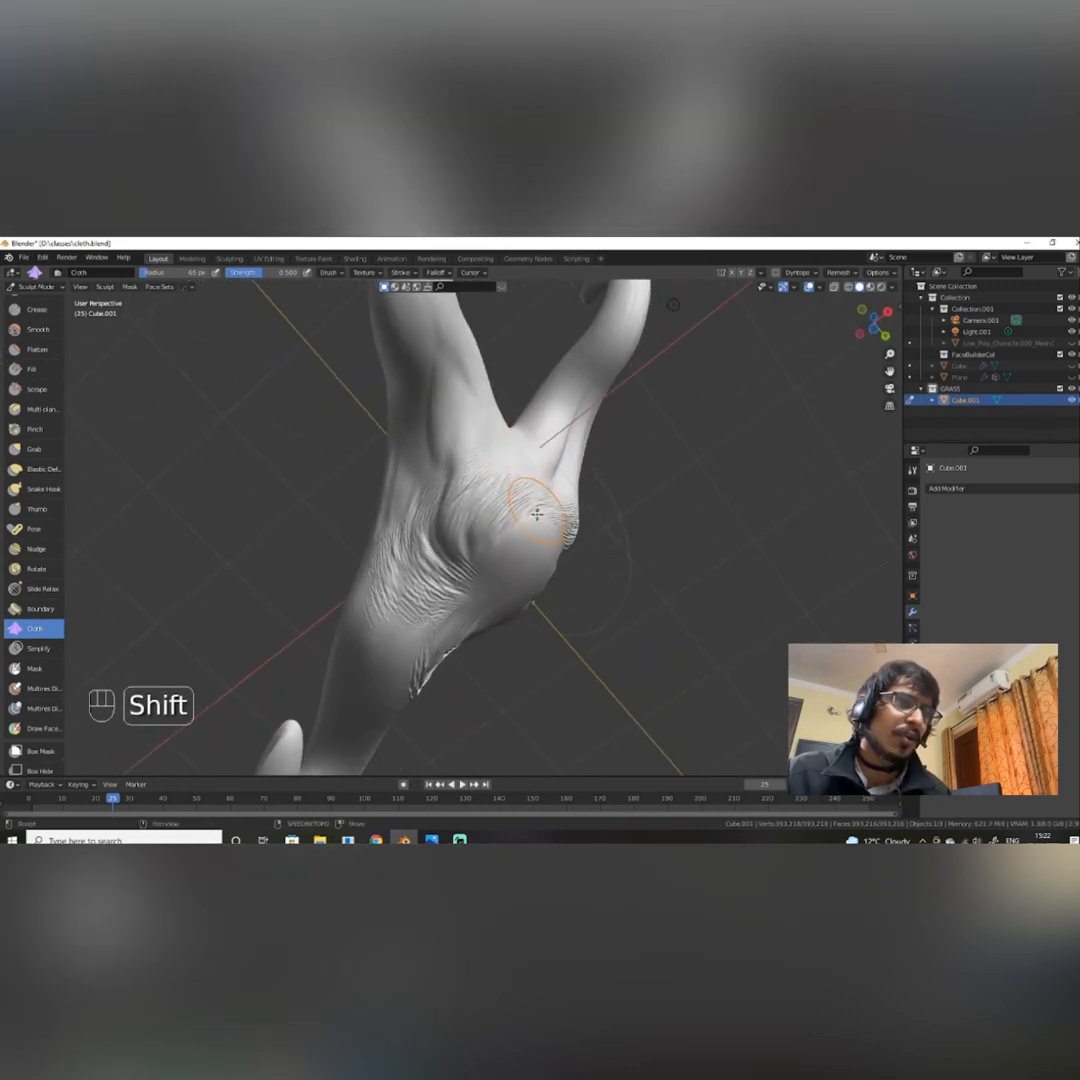
pyautogui.keyDown('alt'); pyautogui.moveTo(485, 592); pyautogui.dragTo(337, 440, button='middle'); pyautogui.keyUp('alt')
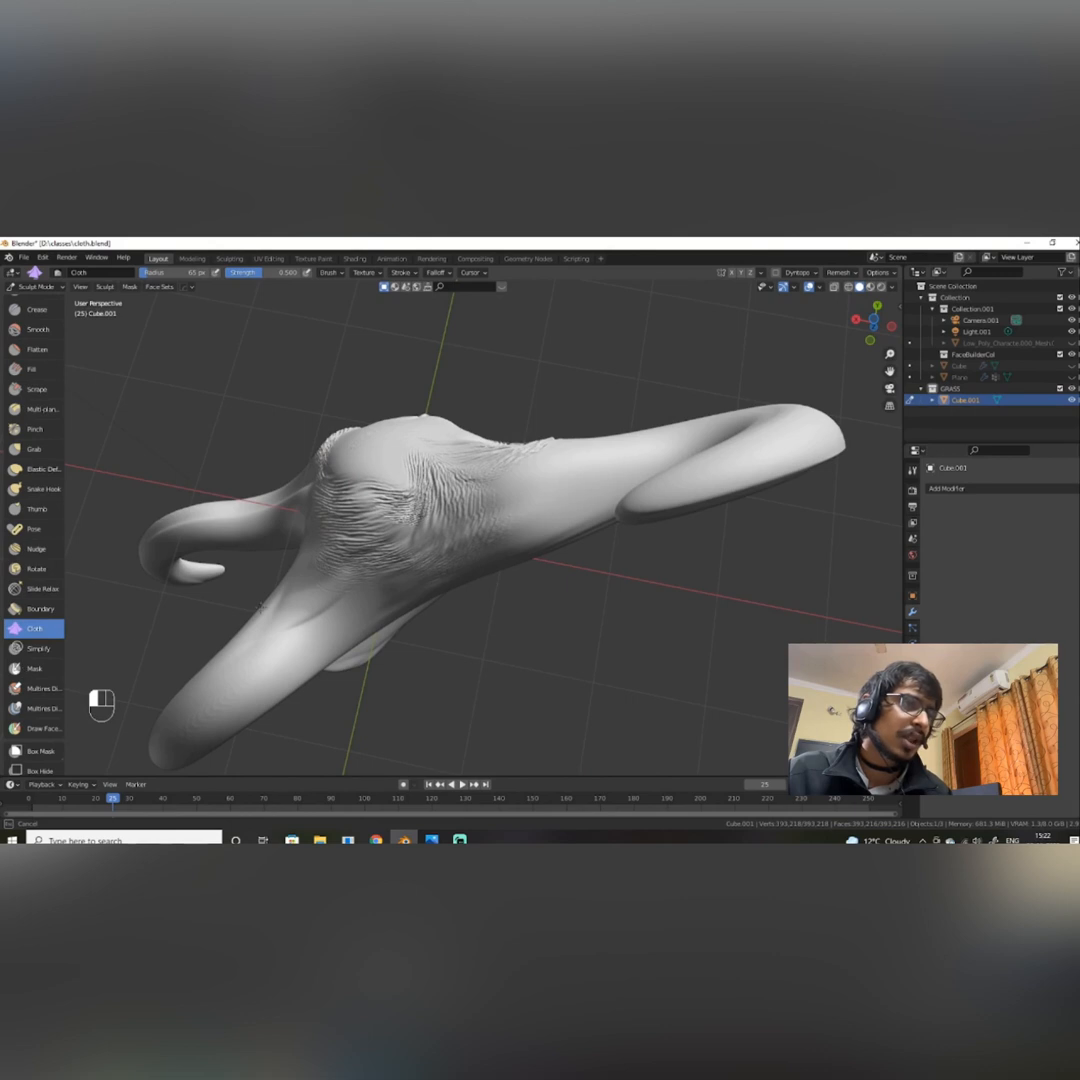
pyautogui.moveTo(376, 433); pyautogui.dragTo(363, 410)
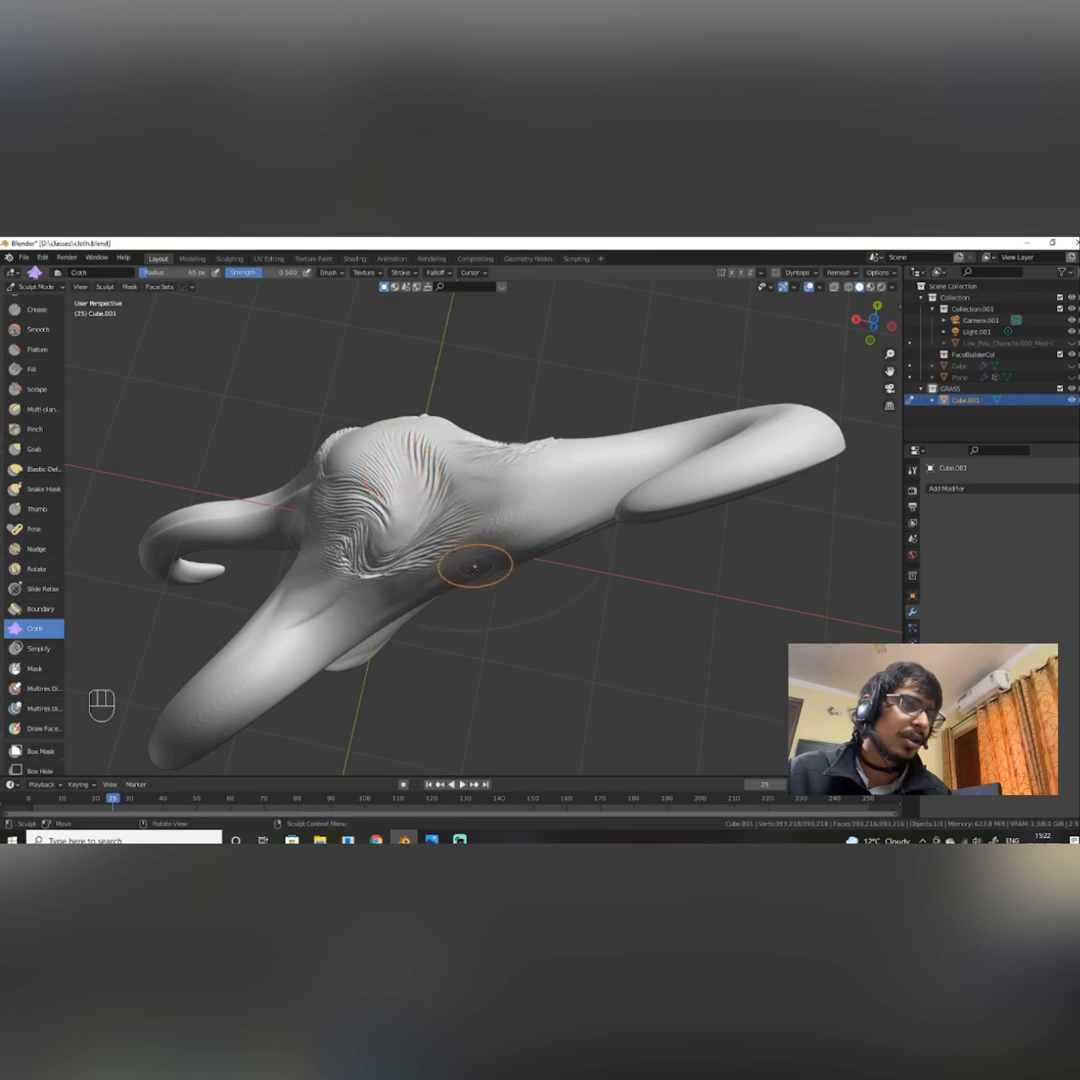
pyautogui.moveTo(475, 567)
pyautogui.keyDown('alt'); pyautogui.mouseDown()
pyautogui.moveTo(502, 458)
pyautogui.moveTo(482, 511)
pyautogui.moveTo(520, 502)
pyautogui.moveTo(485, 475)
pyautogui.moveTo(430, 470)
pyautogui.moveTo(572, 425)
pyautogui.moveTo(375, 389)
pyautogui.moveTo(420, 385)
pyautogui.mouseUp(); pyautogui.keyUp('alt')
pyautogui.keyDown('alt'); pyautogui.moveTo(422, 468); pyautogui.dragTo(411, 438); pyautogui.keyUp('alt')
pyautogui.moveTo(411, 430)
pyautogui.keyDown('shift'); pyautogui.mouseDown()
pyautogui.moveTo(422, 405)
pyautogui.moveTo(437, 419)
pyautogui.mouseUp(); pyautogui.keyUp('shift')
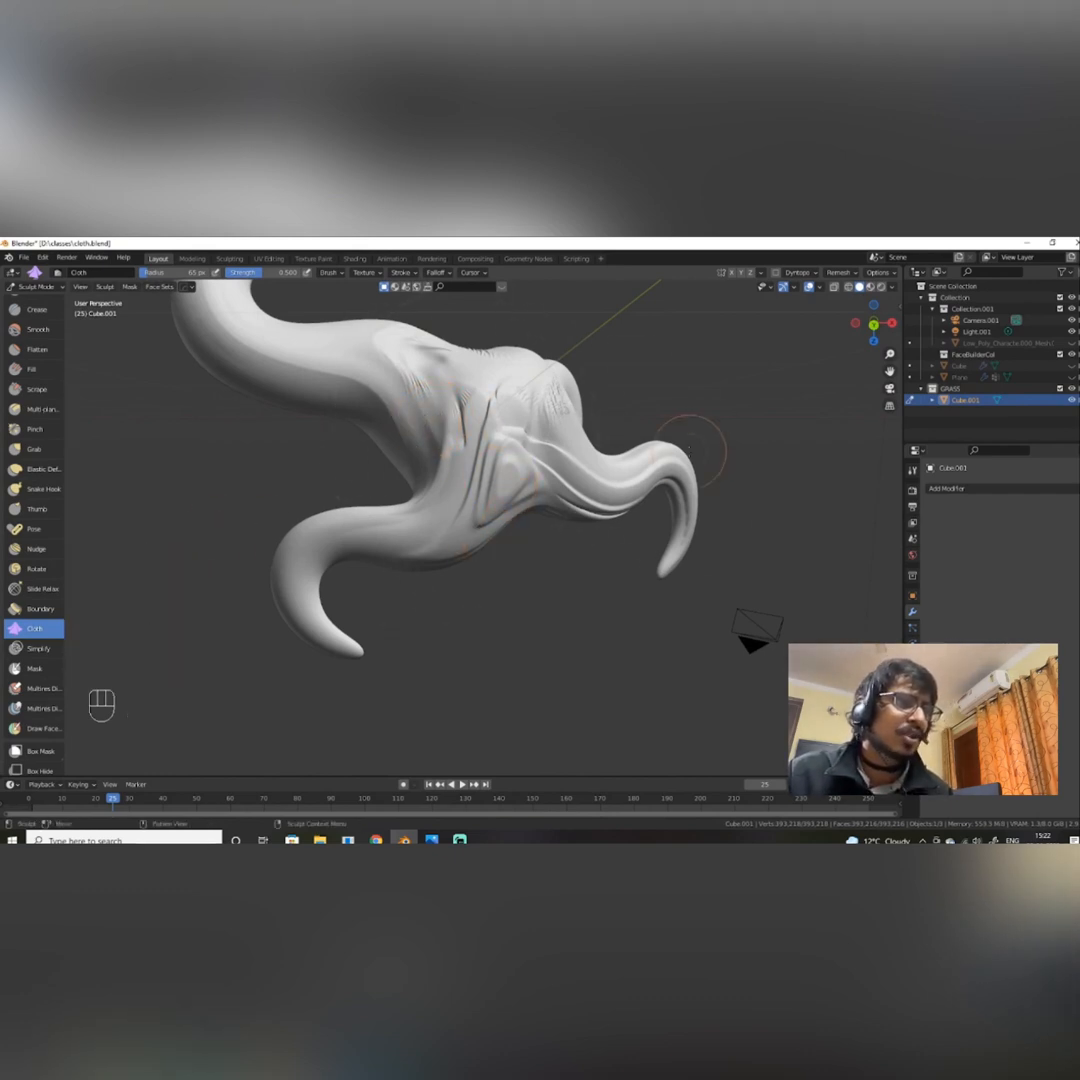
# Return to Object Mode and delete the sculpted four-limbed mesh.
pyautogui.scroll(-4, 620, 460)
pyautogui.keyDown('alt'); pyautogui.moveTo(554, 470); pyautogui.dragTo(554, 518); pyautogui.keyUp('alt')
pyautogui.hotkey('ctrl', 'Tab')
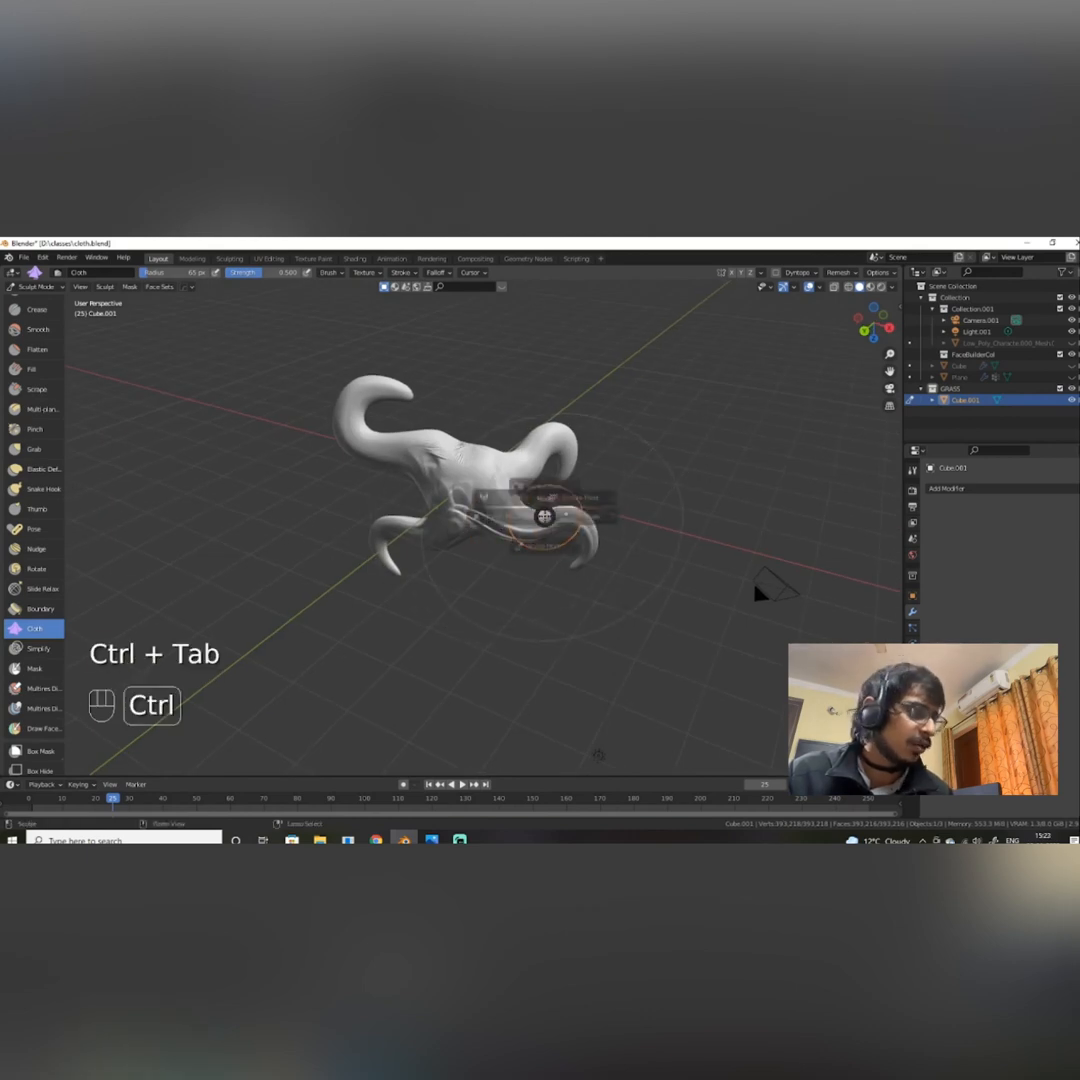
pyautogui.click(450, 513)
pyautogui.press('x')
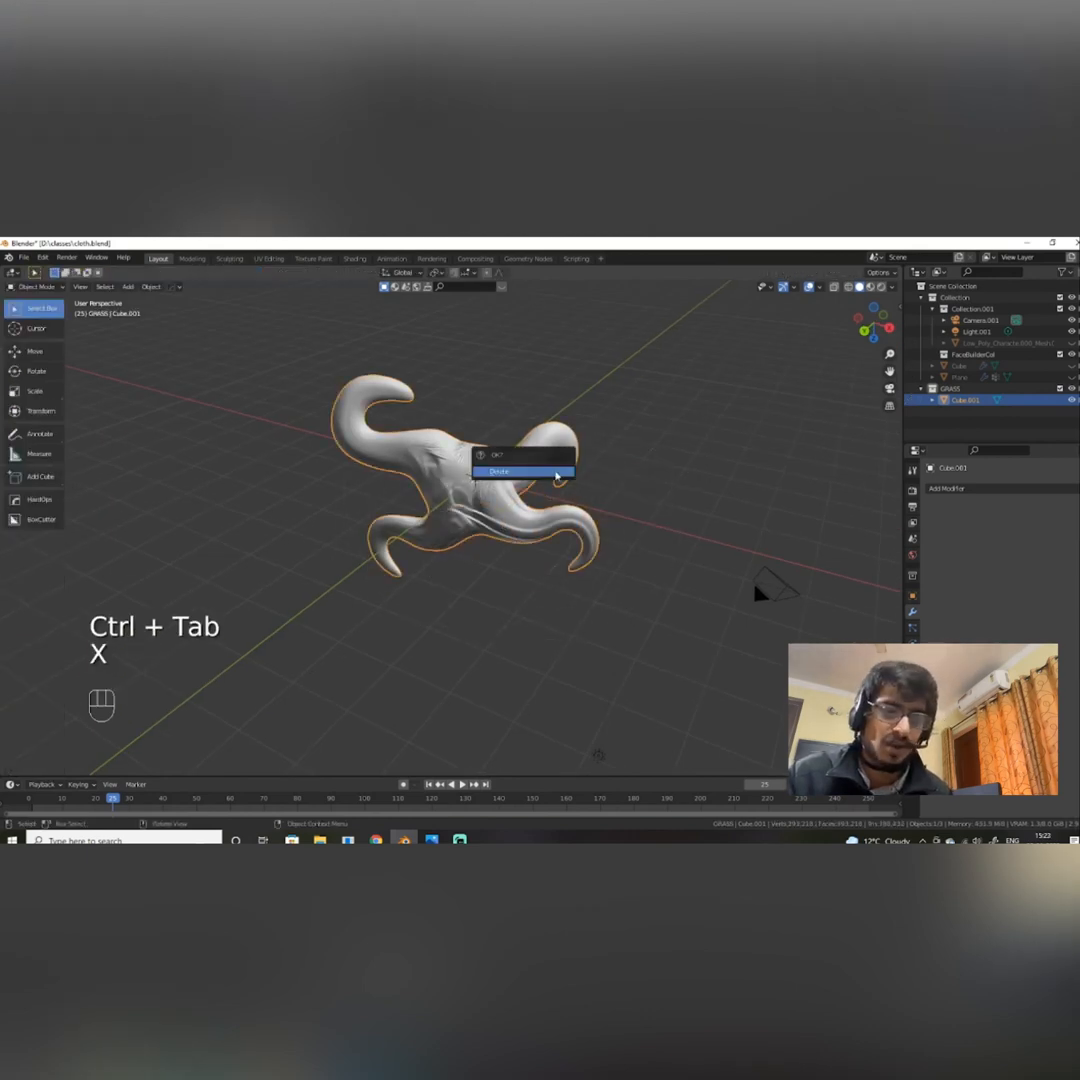
pyautogui.click(550, 468)
# Add a cube mesh at the scene origin, working in the front orthographic view.
pyautogui.press('KP_1')
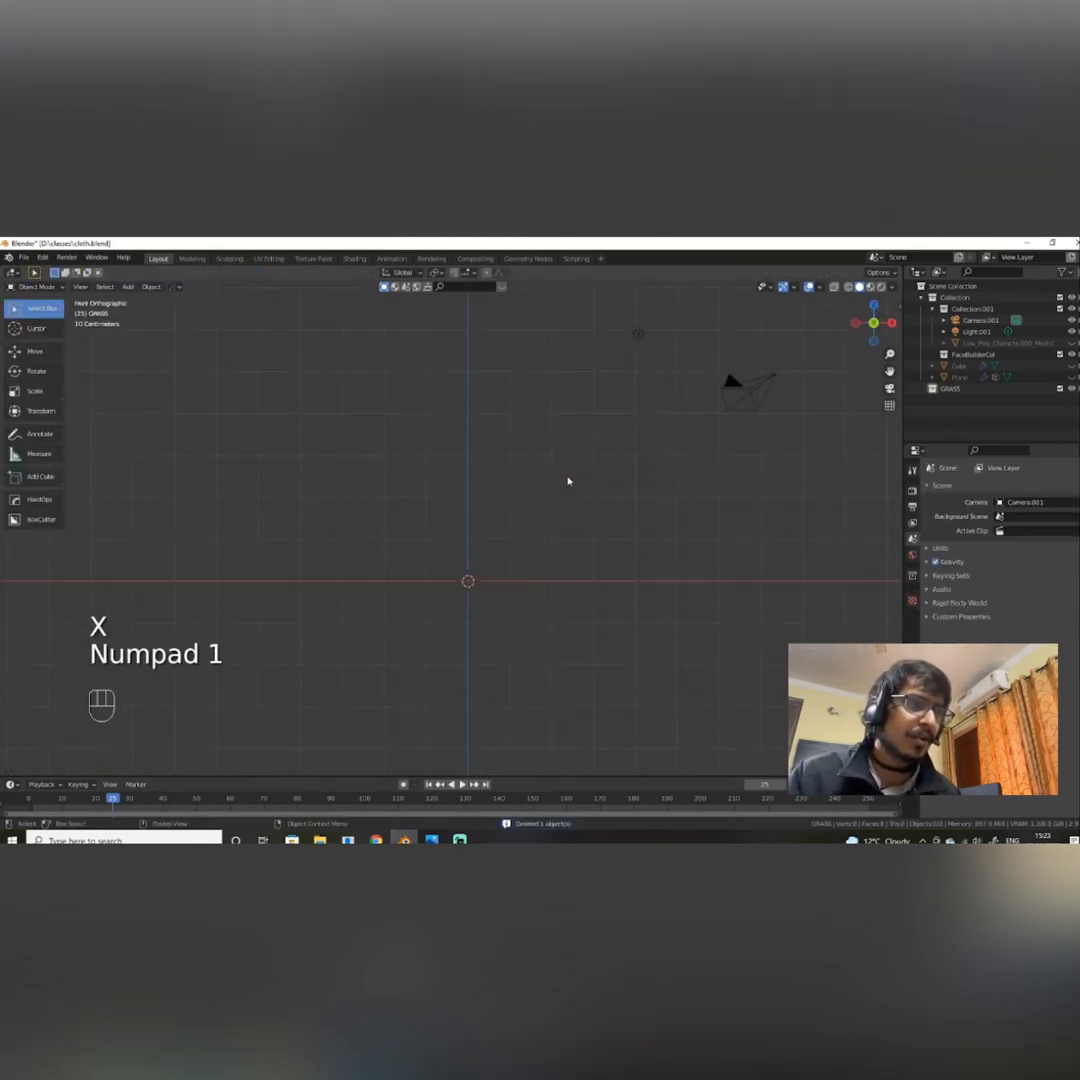
pyautogui.keyDown('shift'); pyautogui.moveTo(612, 511); pyautogui.dragTo(634, 489, button='middle'); pyautogui.keyUp('shift')
pyautogui.hotkey('shift', 'a')
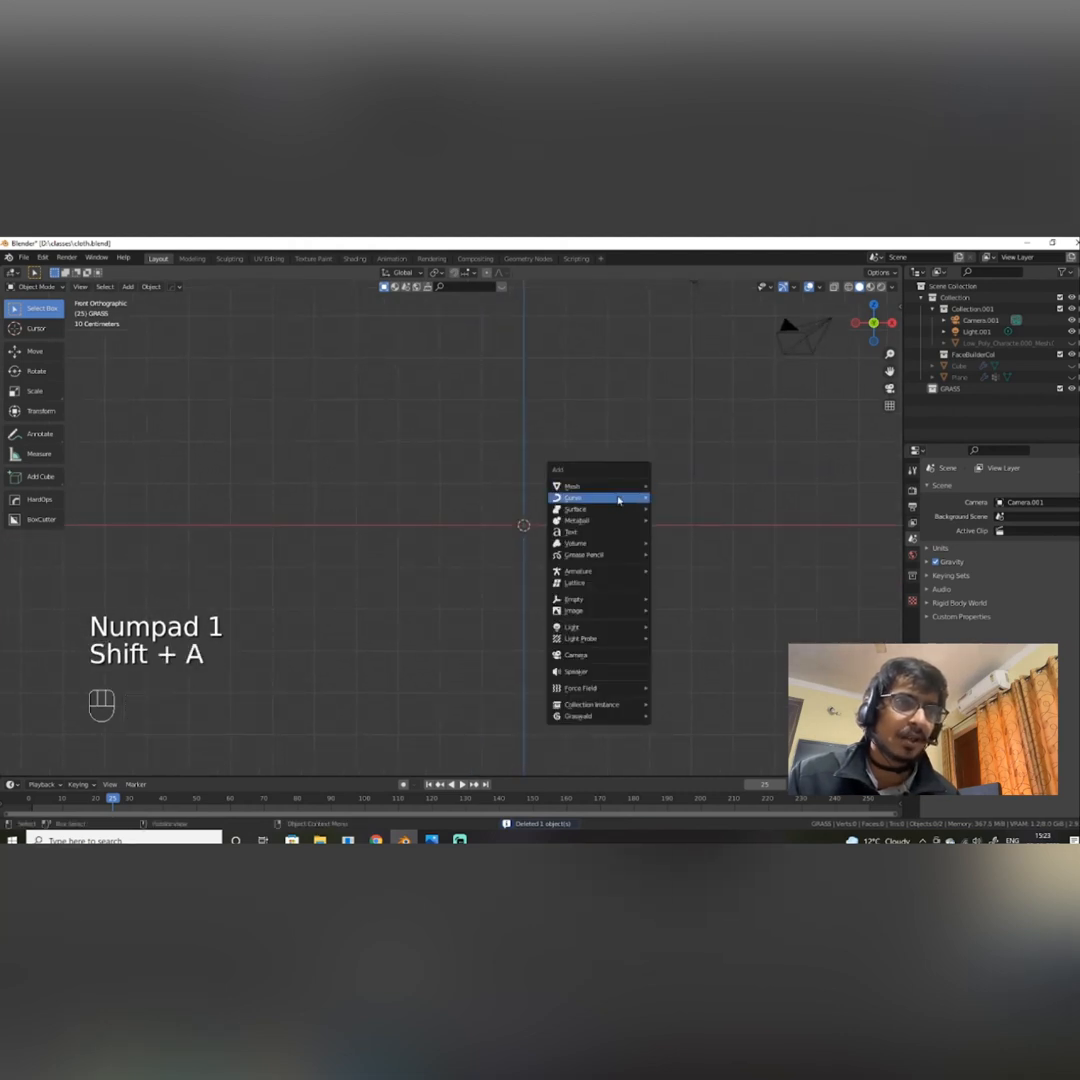
pyautogui.moveTo(638, 485)
pyautogui.click(713, 513)
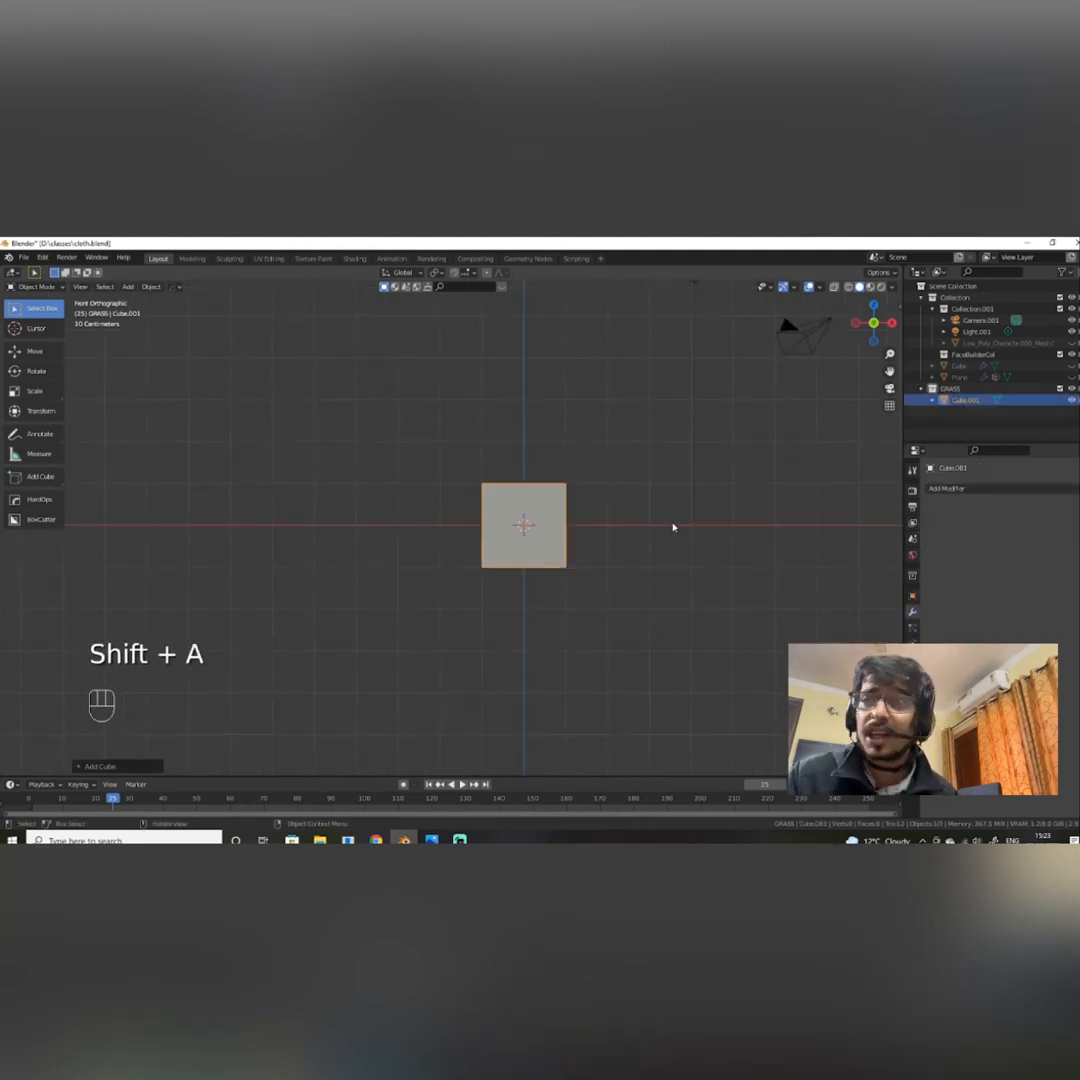
# Add a Subdivision Surface modifier to the cube with viewport and render levels set to 5, and apply it.
pyautogui.click(912, 605)
pyautogui.click(1008, 489)
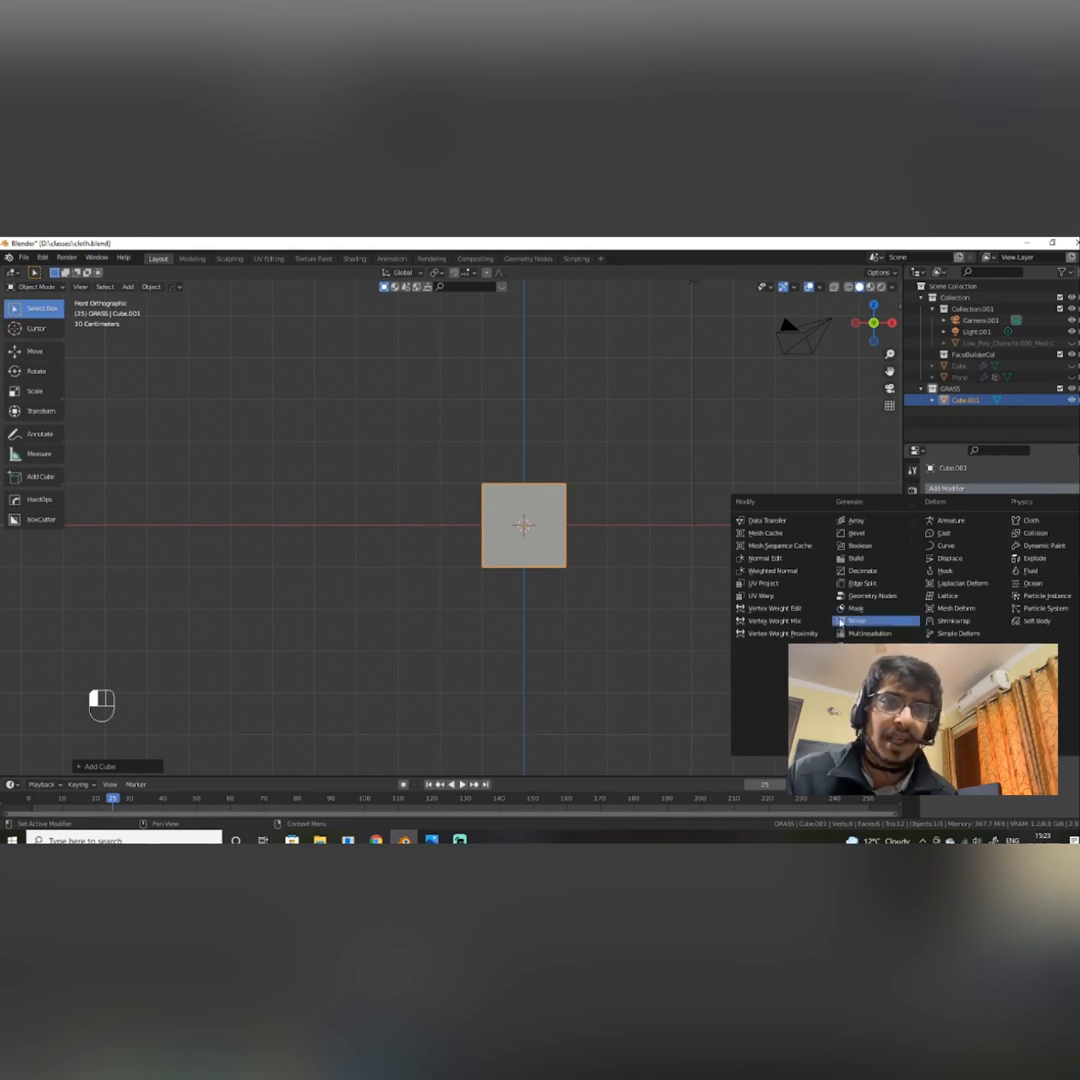
pyautogui.click(995, 489)
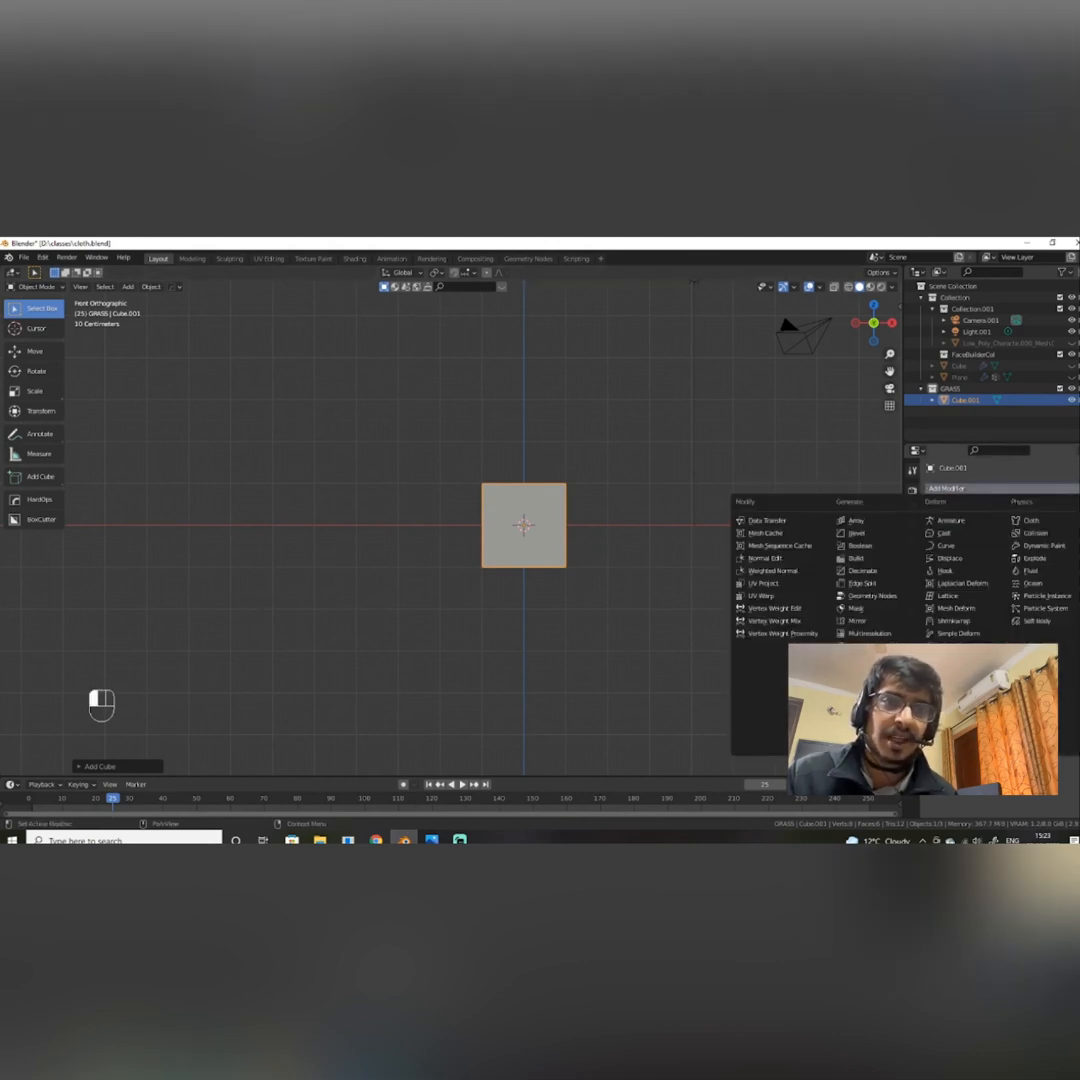
pyautogui.click(862, 696)
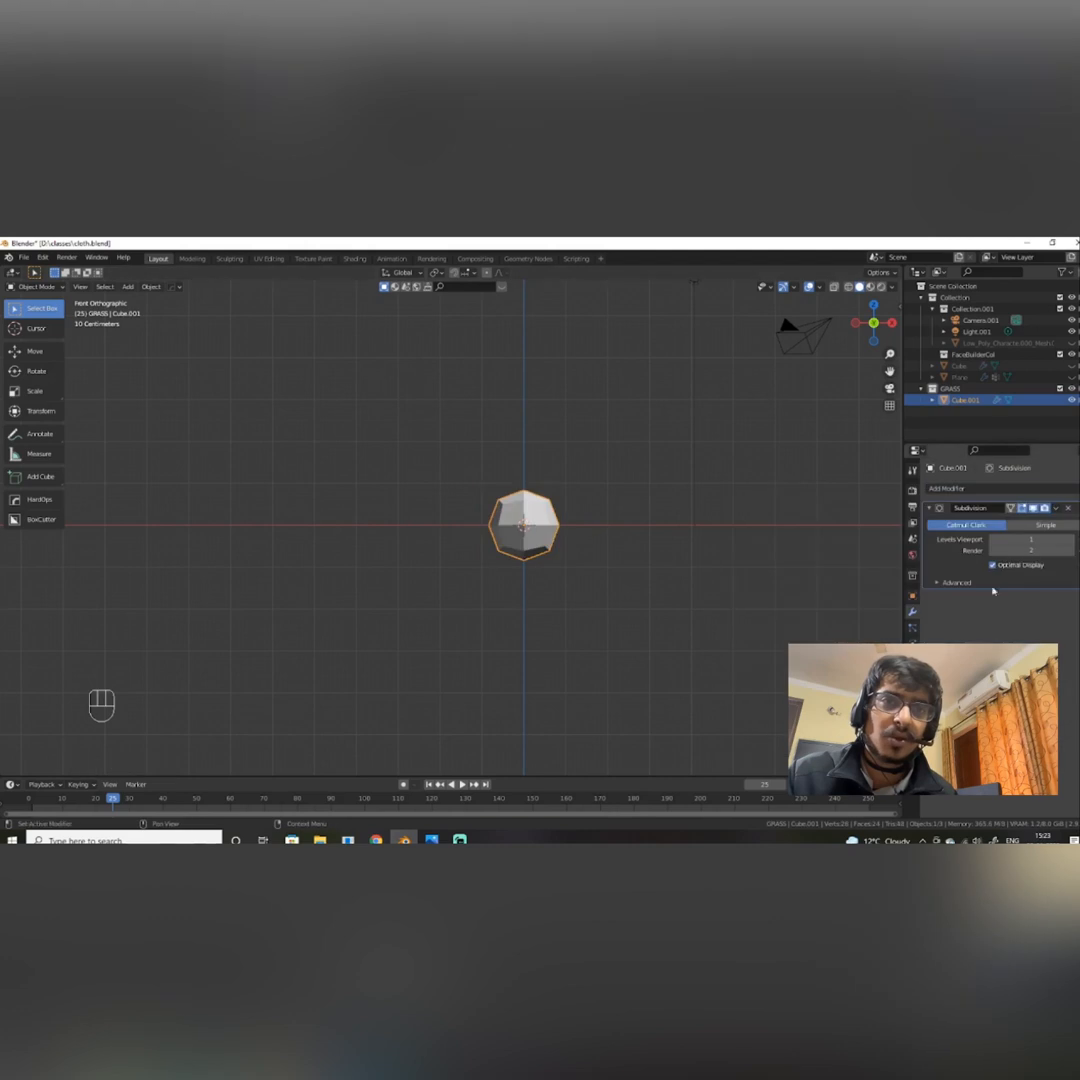
pyautogui.click(1071, 541)
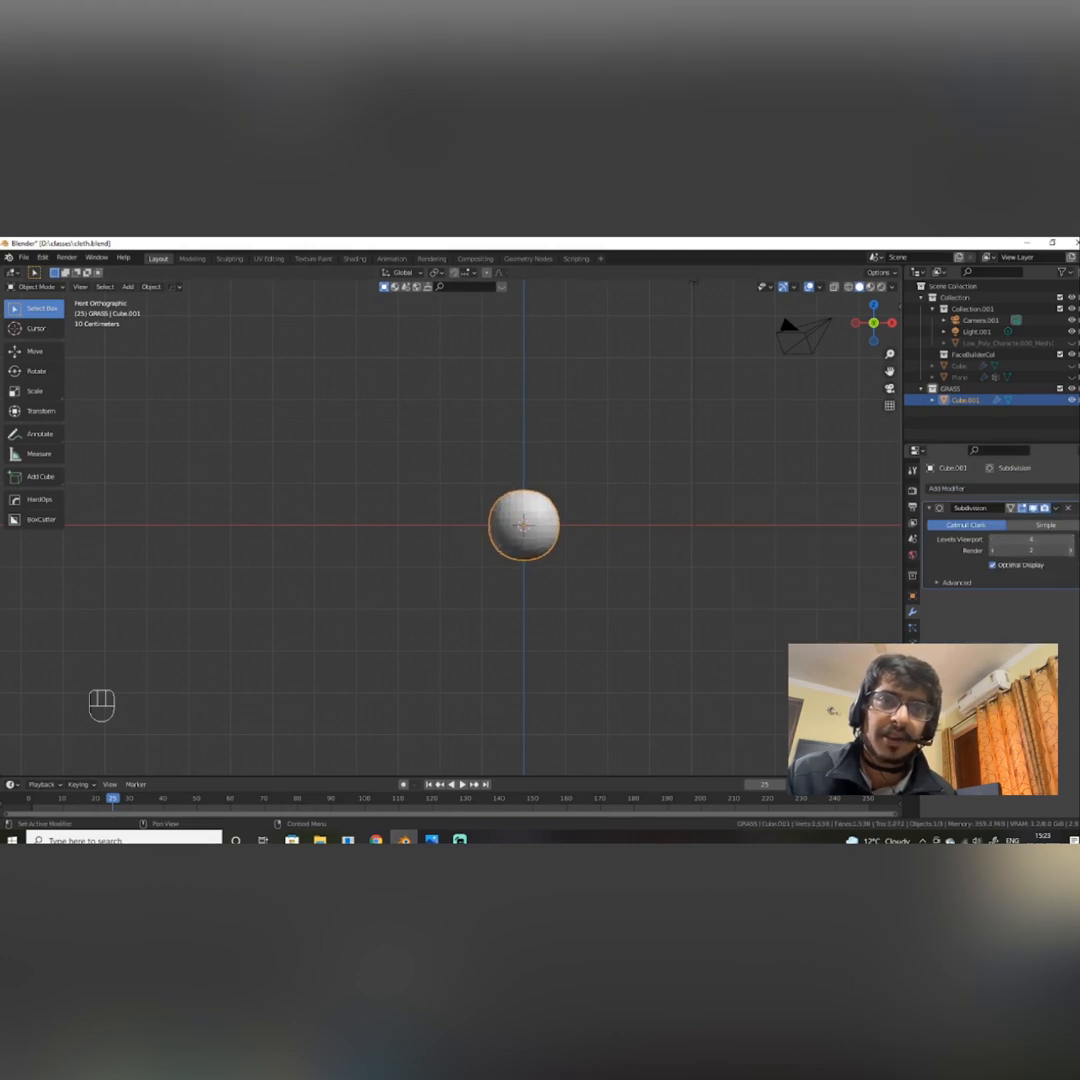
pyautogui.click(1074, 540)
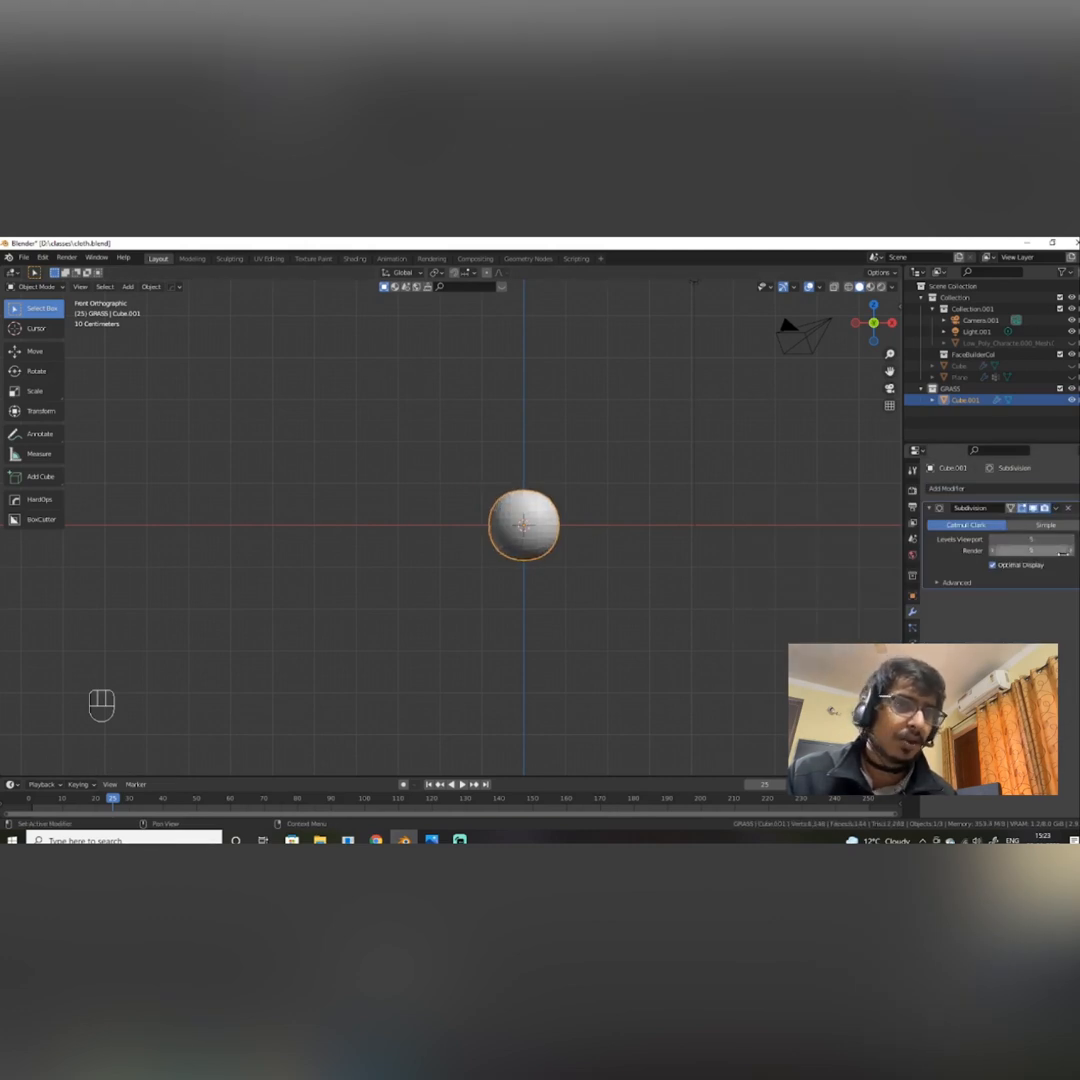
pyautogui.press('ctrl')
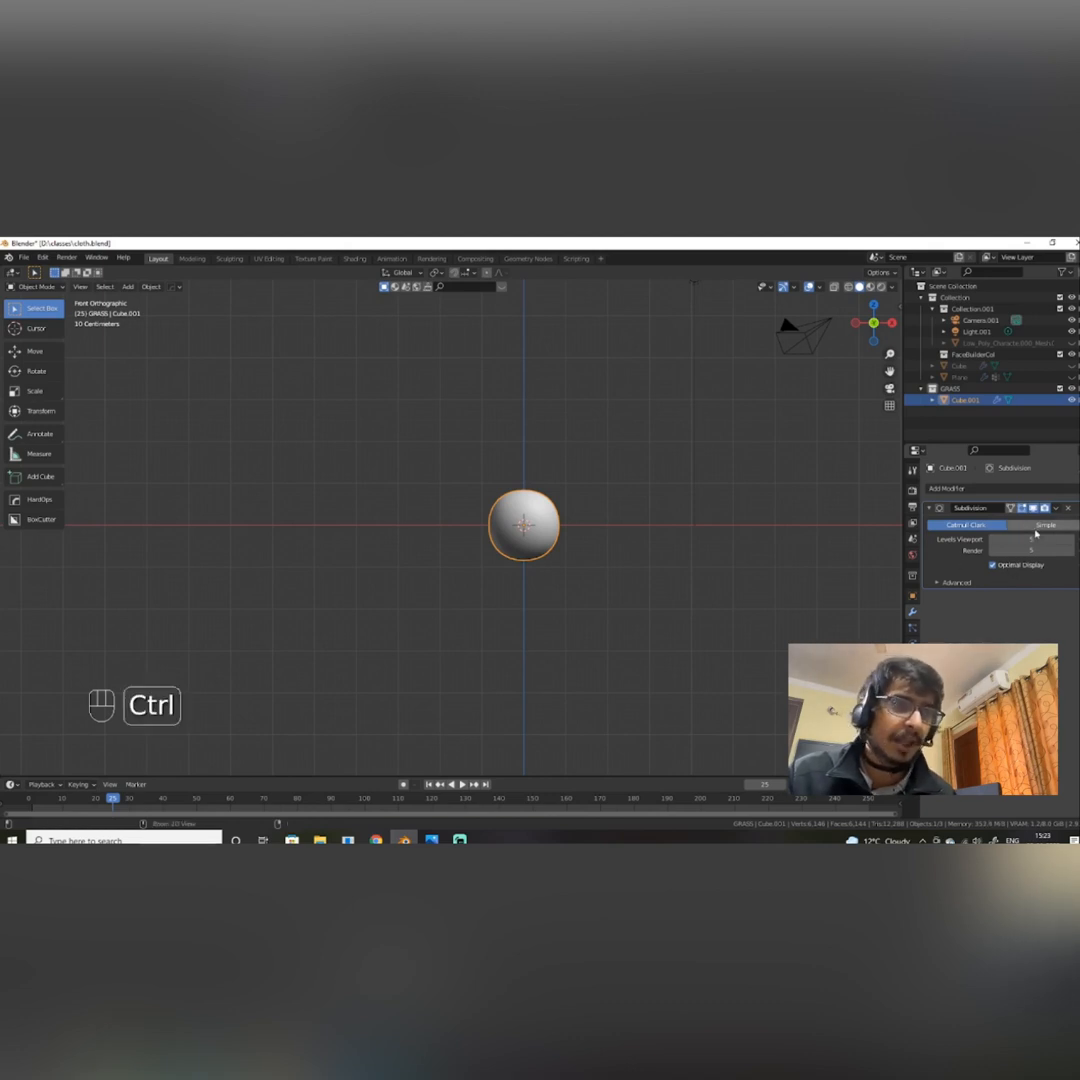
pyautogui.hotkey('ctrl', 'a')
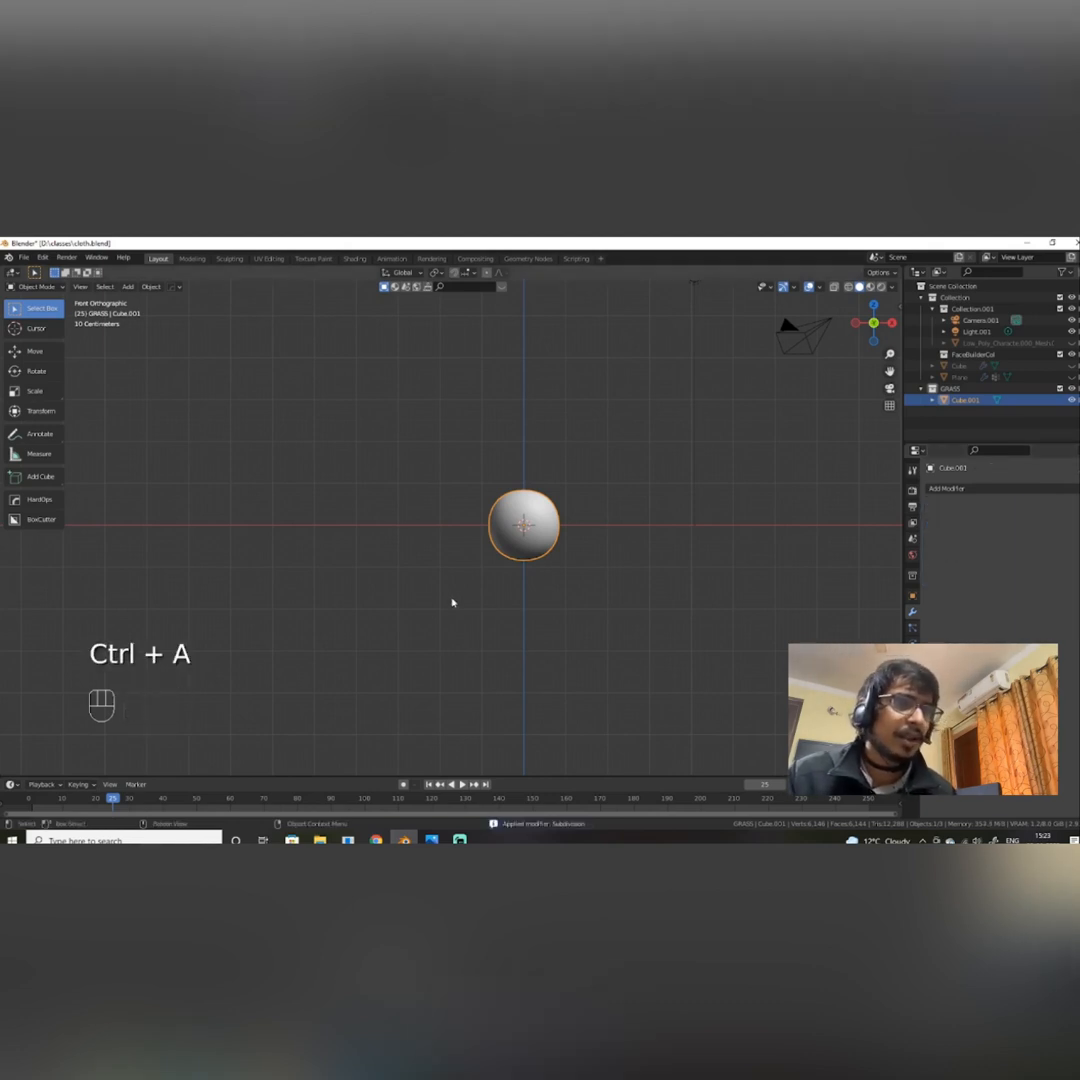
# Put the rounded cube in Sculpt Mode with X symmetry enabled, seen from the front.
pyautogui.scroll(2, 554, 525)
pyautogui.hotkey('ctrl', 'Tab')
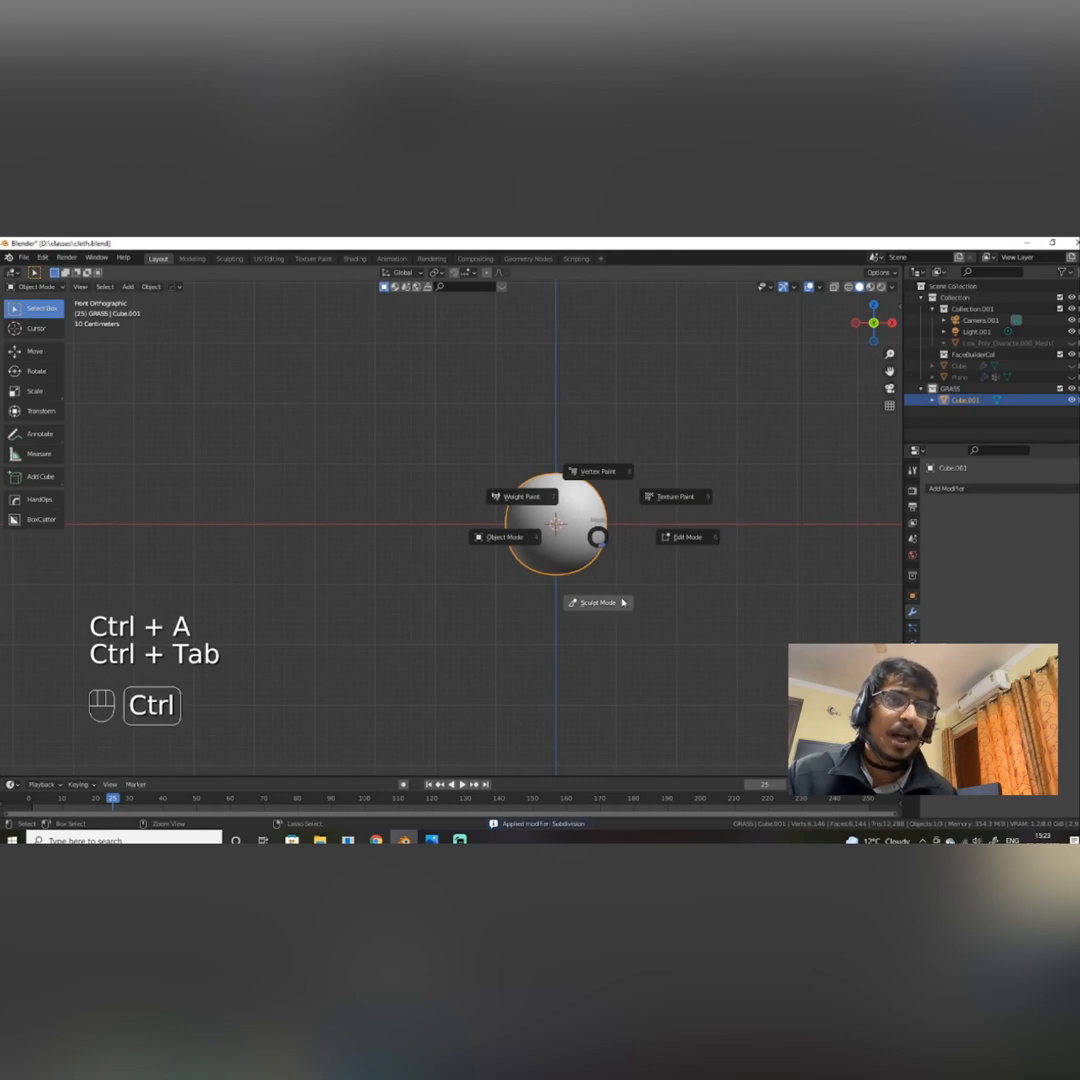
pyautogui.click(622, 602)
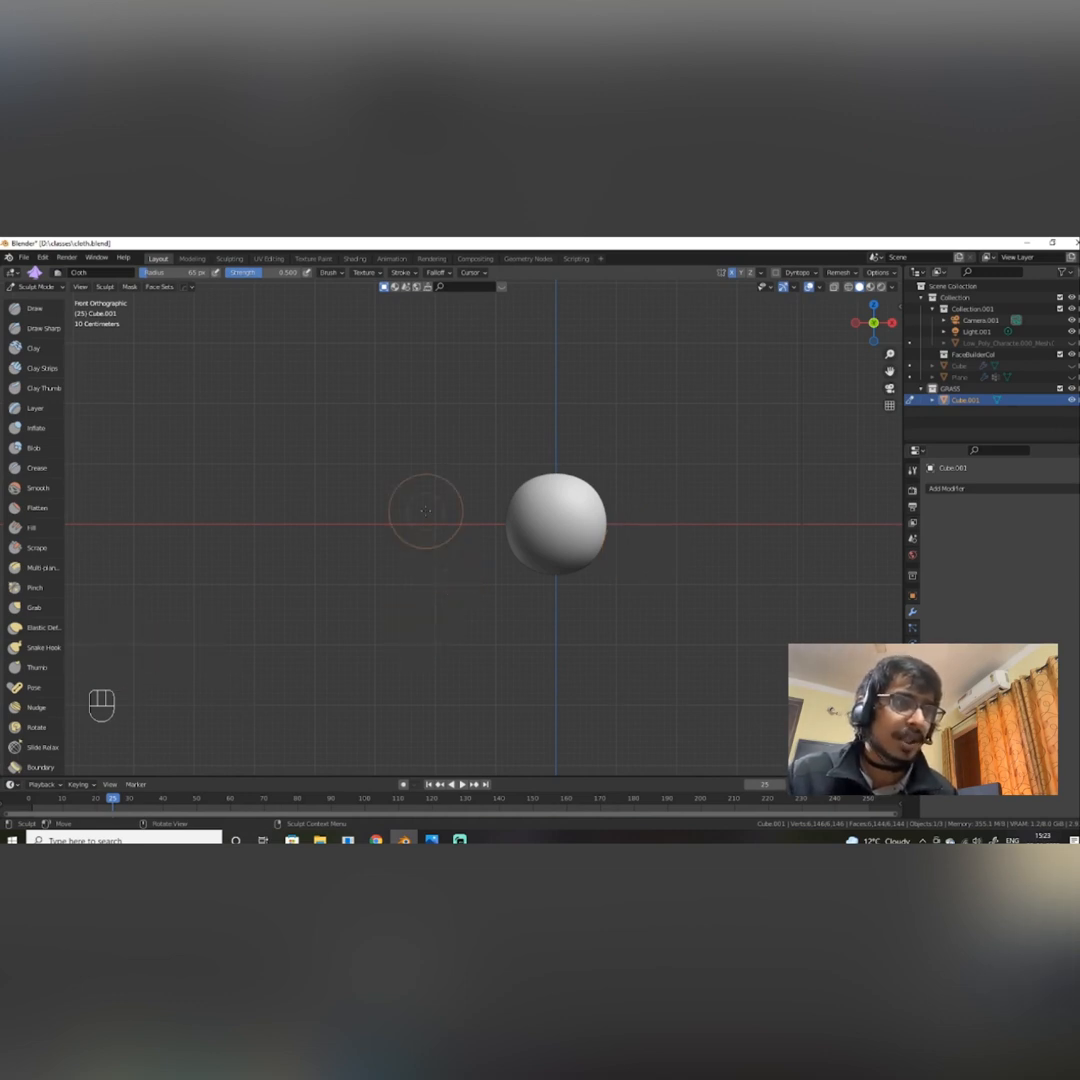
pyautogui.press('`')
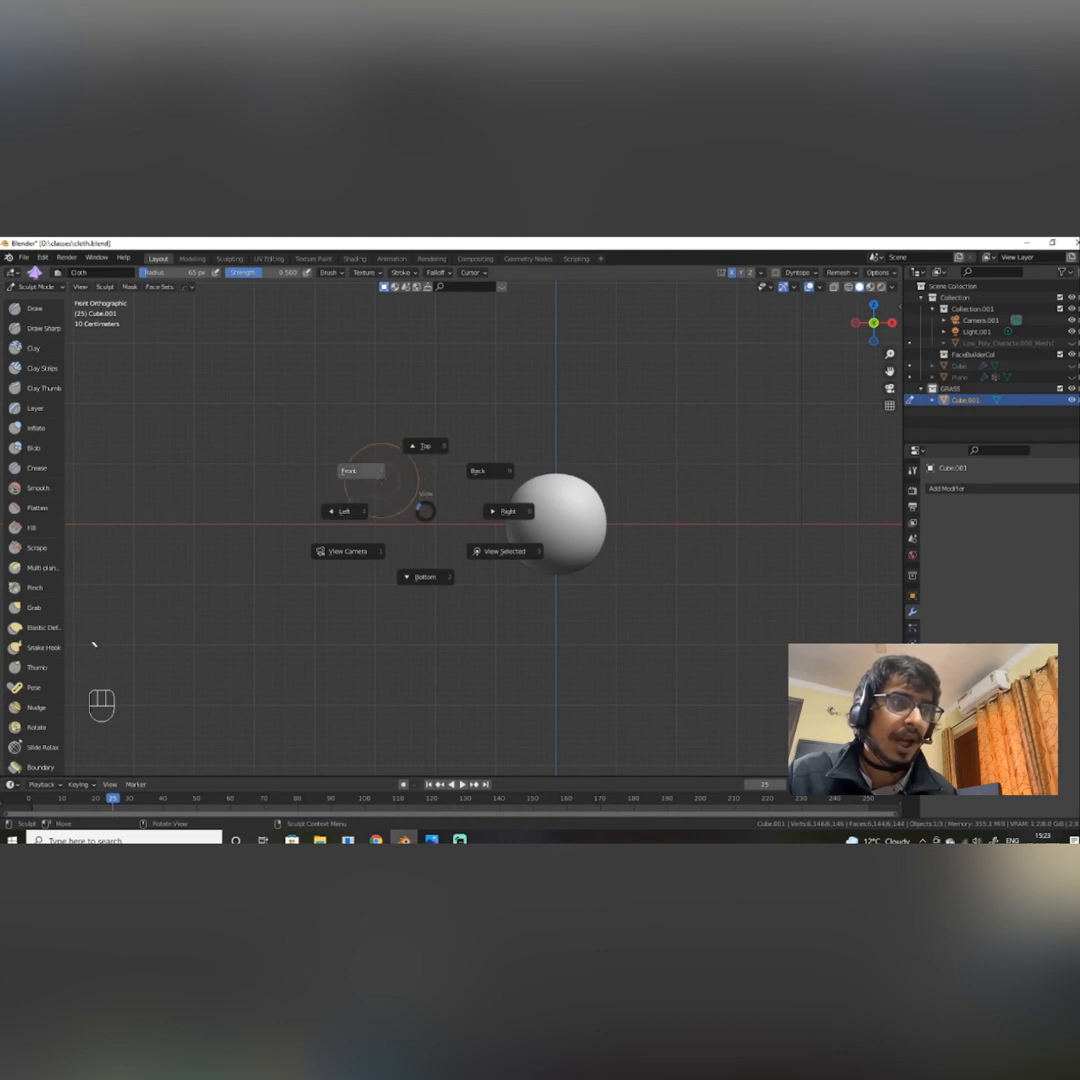
pyautogui.click(364, 470)
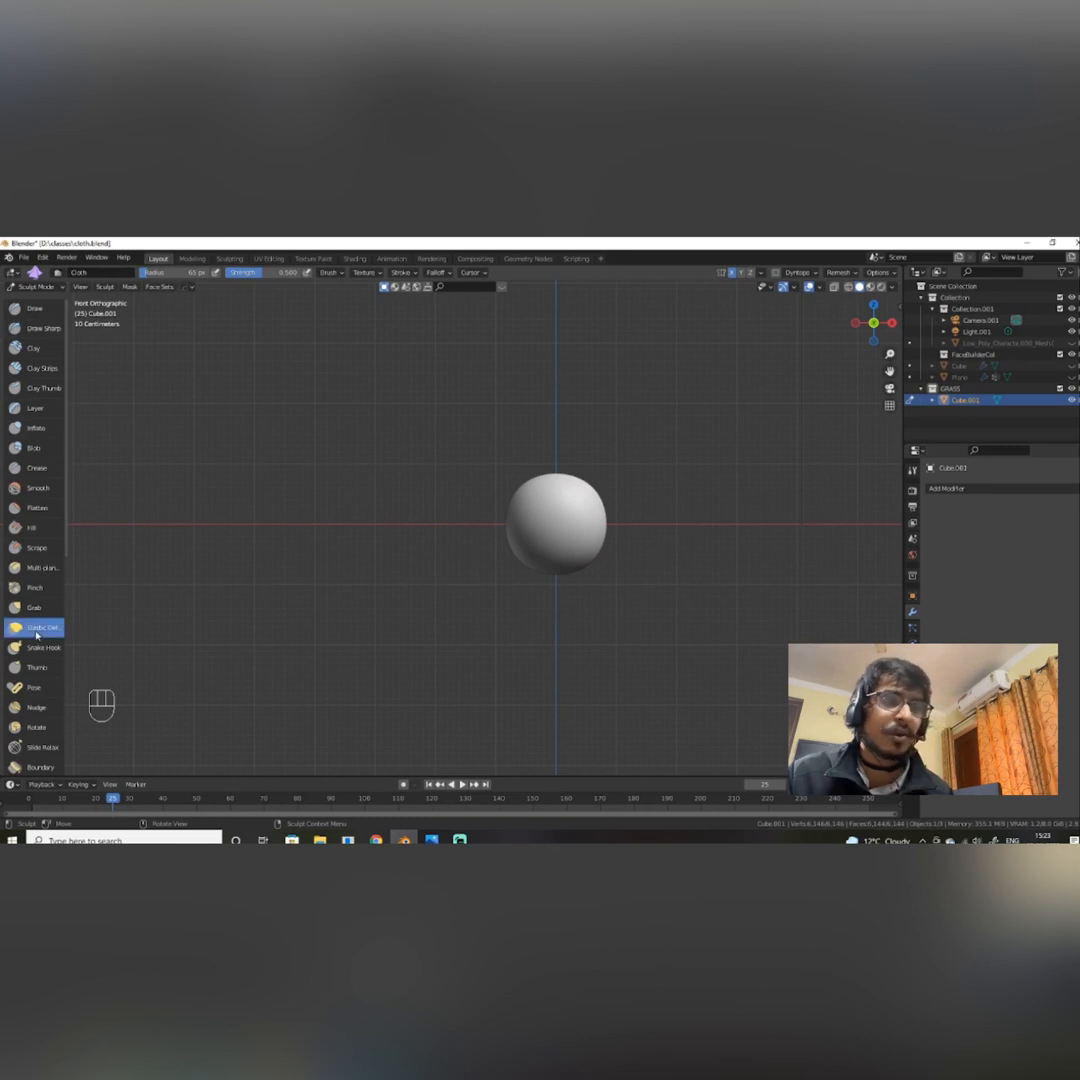
# Choose the Elastic Deform brush and set its radius to 84 px.
pyautogui.rightClick(552, 550)
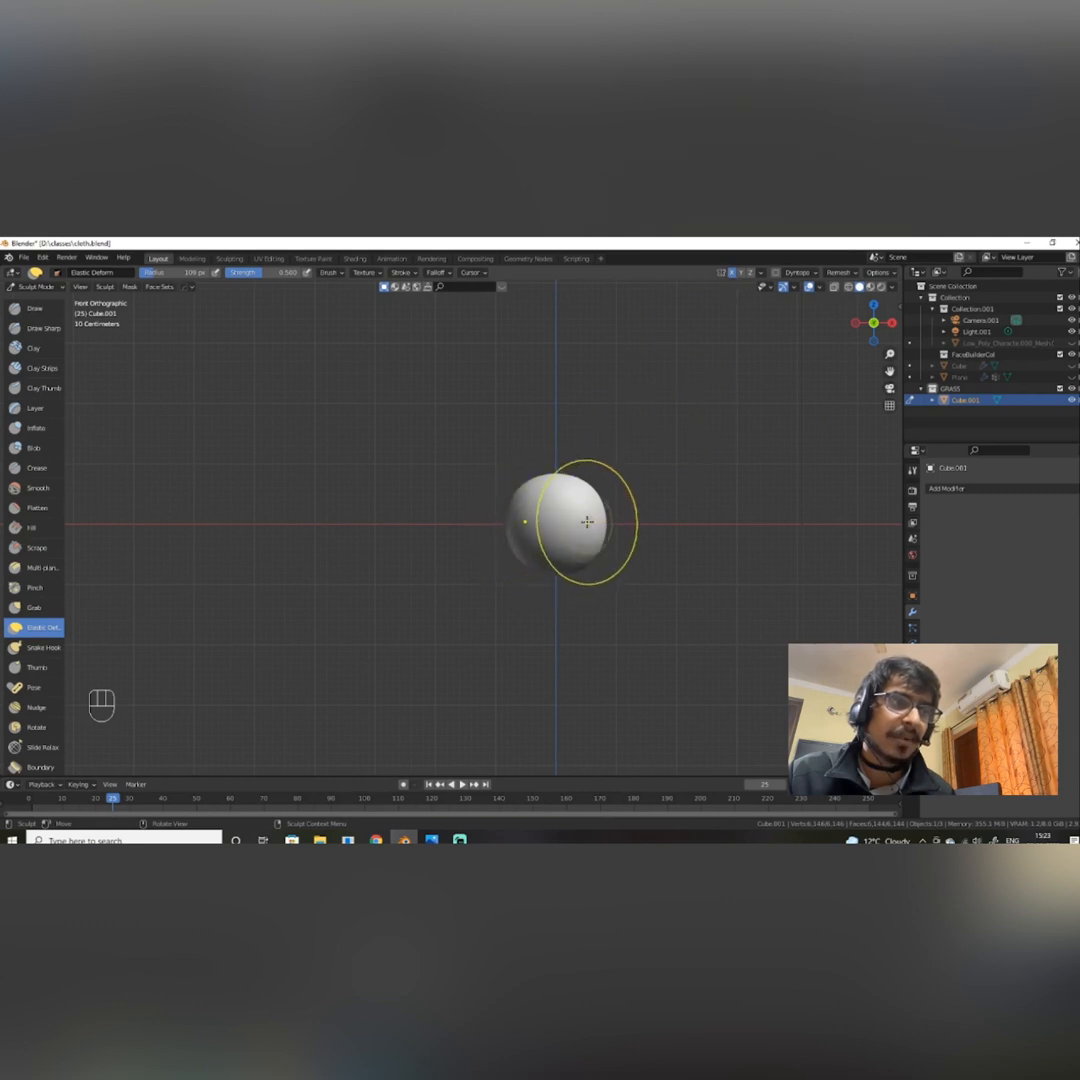
pyautogui.rightClick(586, 523)
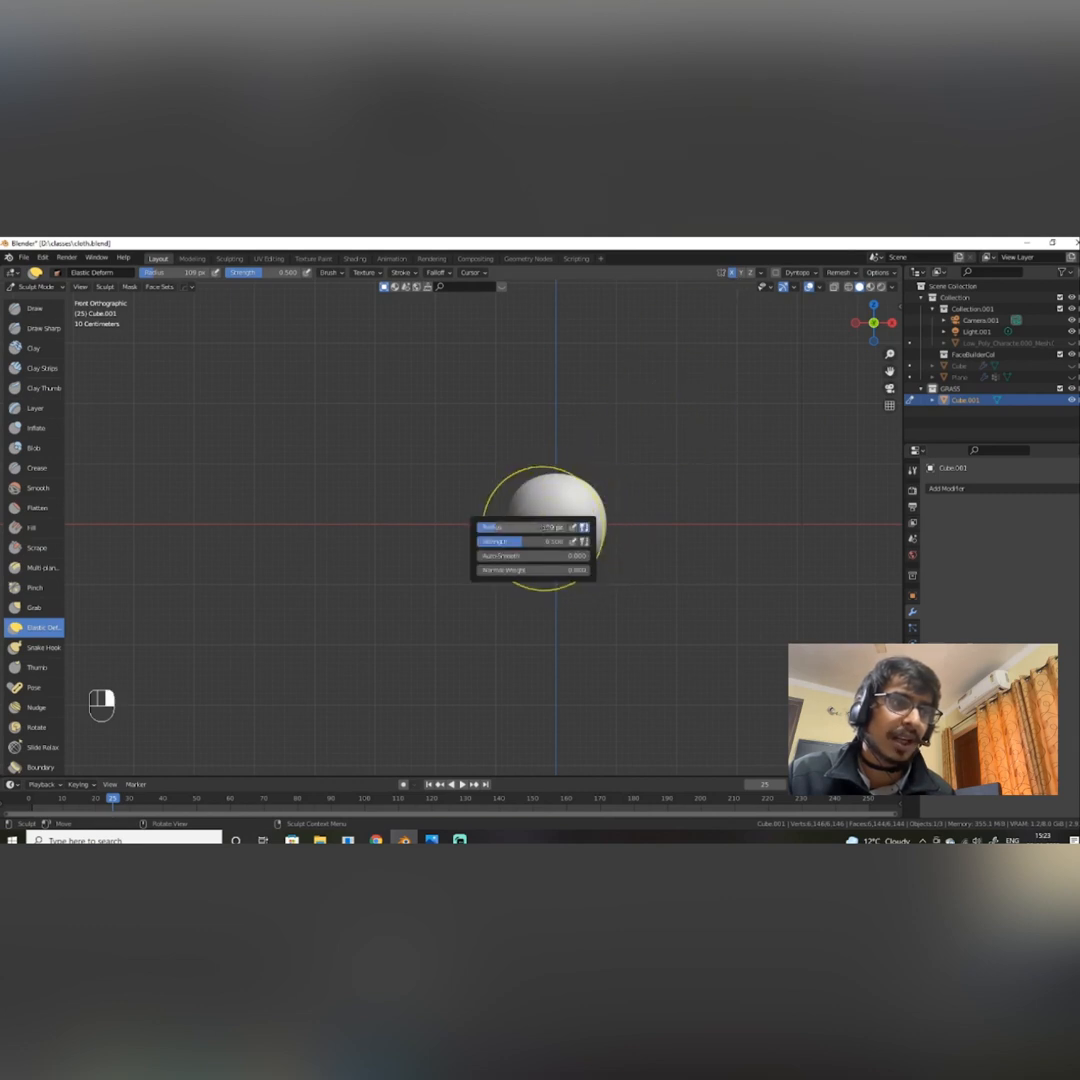
pyautogui.moveTo(541, 526); pyautogui.dragTo(522, 527)
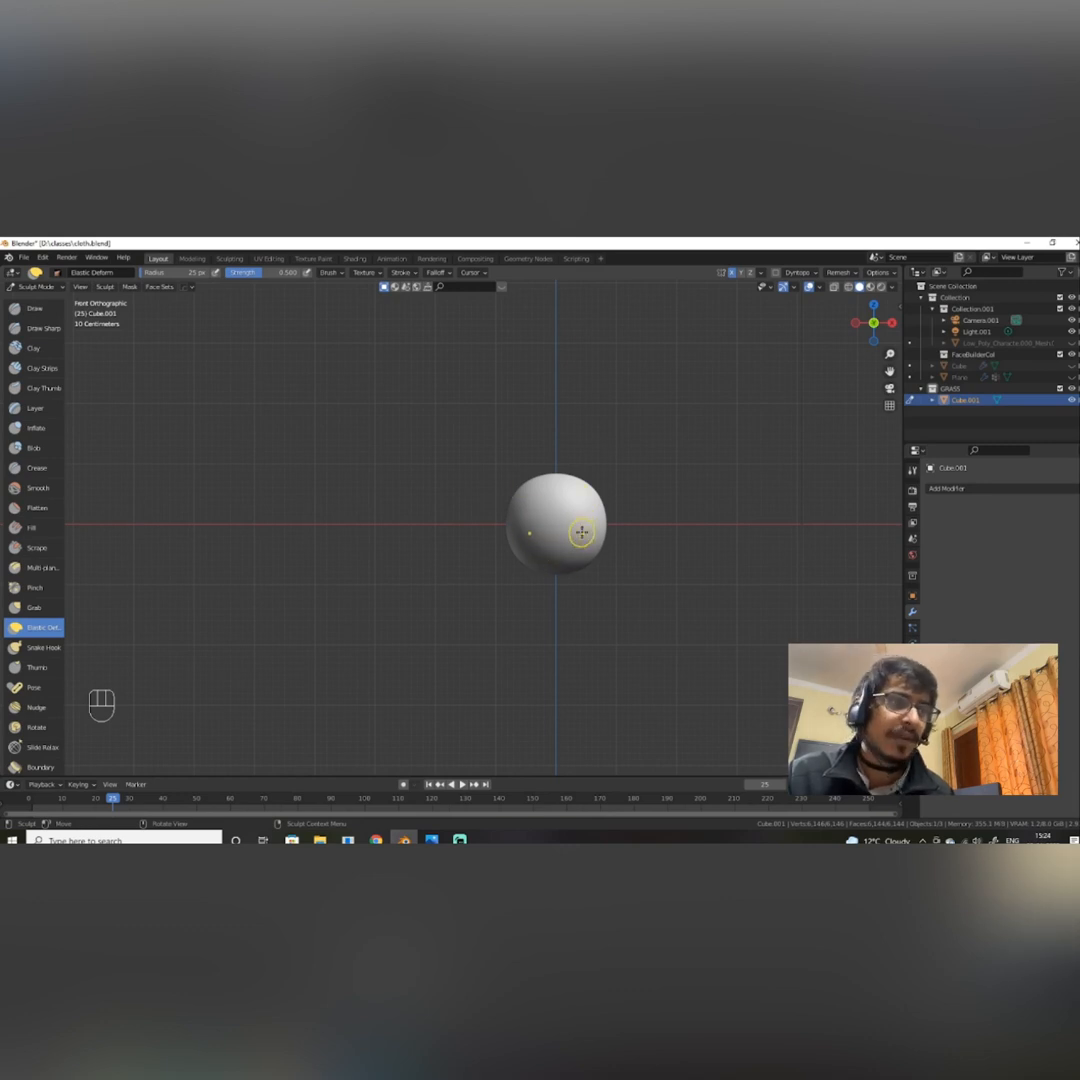
pyautogui.rightClick(581, 532)
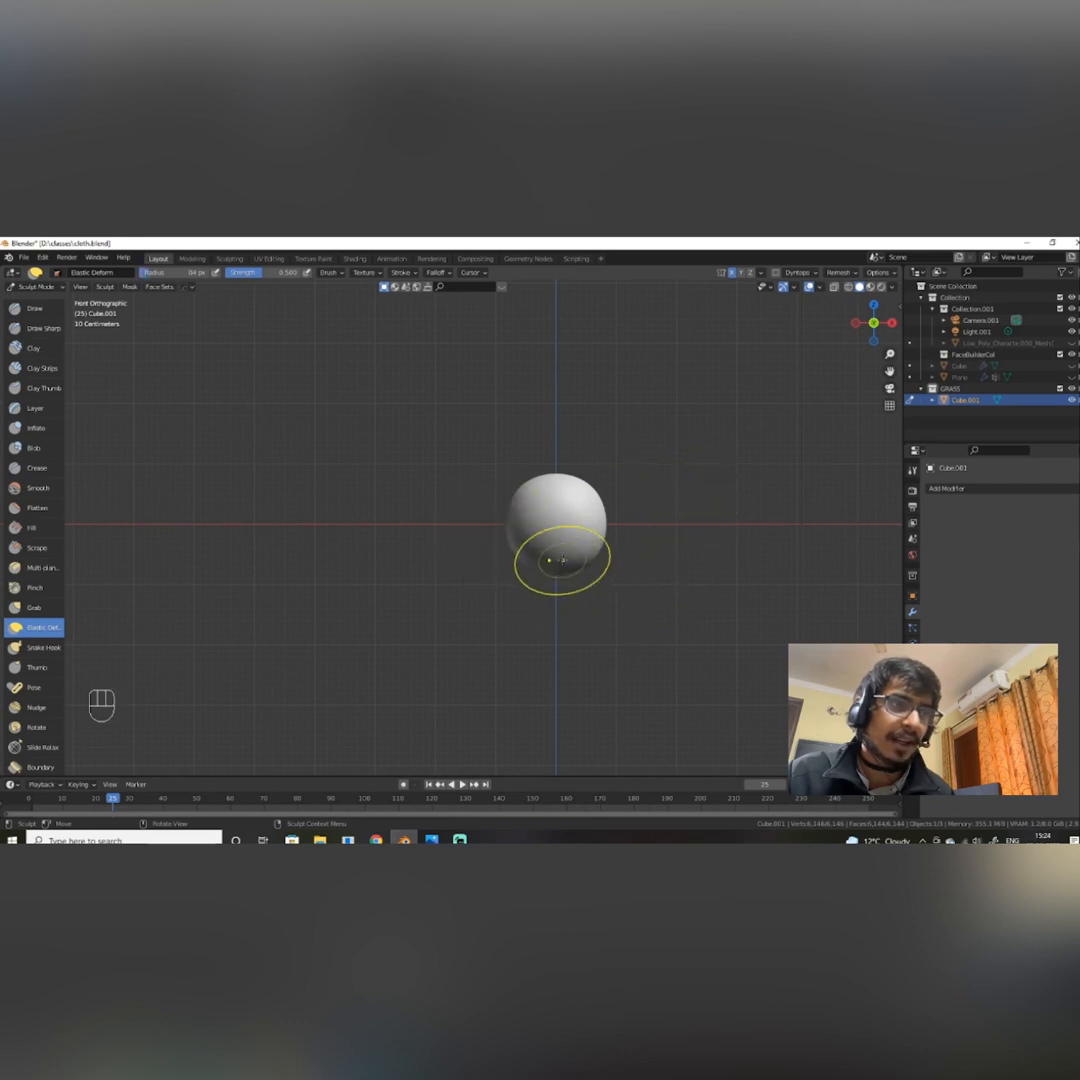
# Pull the ball's lower front down into a chin and stretch its rear backwards into a skull, working from the front and right side.
pyautogui.moveTo(562, 559)
pyautogui.mouseDown()
pyautogui.moveTo(557, 598)
pyautogui.moveTo(620, 574)
pyautogui.moveTo(612, 587)
pyautogui.moveTo(595, 536)
pyautogui.moveTo(564, 511)
pyautogui.moveTo(584, 540)
pyautogui.mouseUp()
pyautogui.press('KP_3')
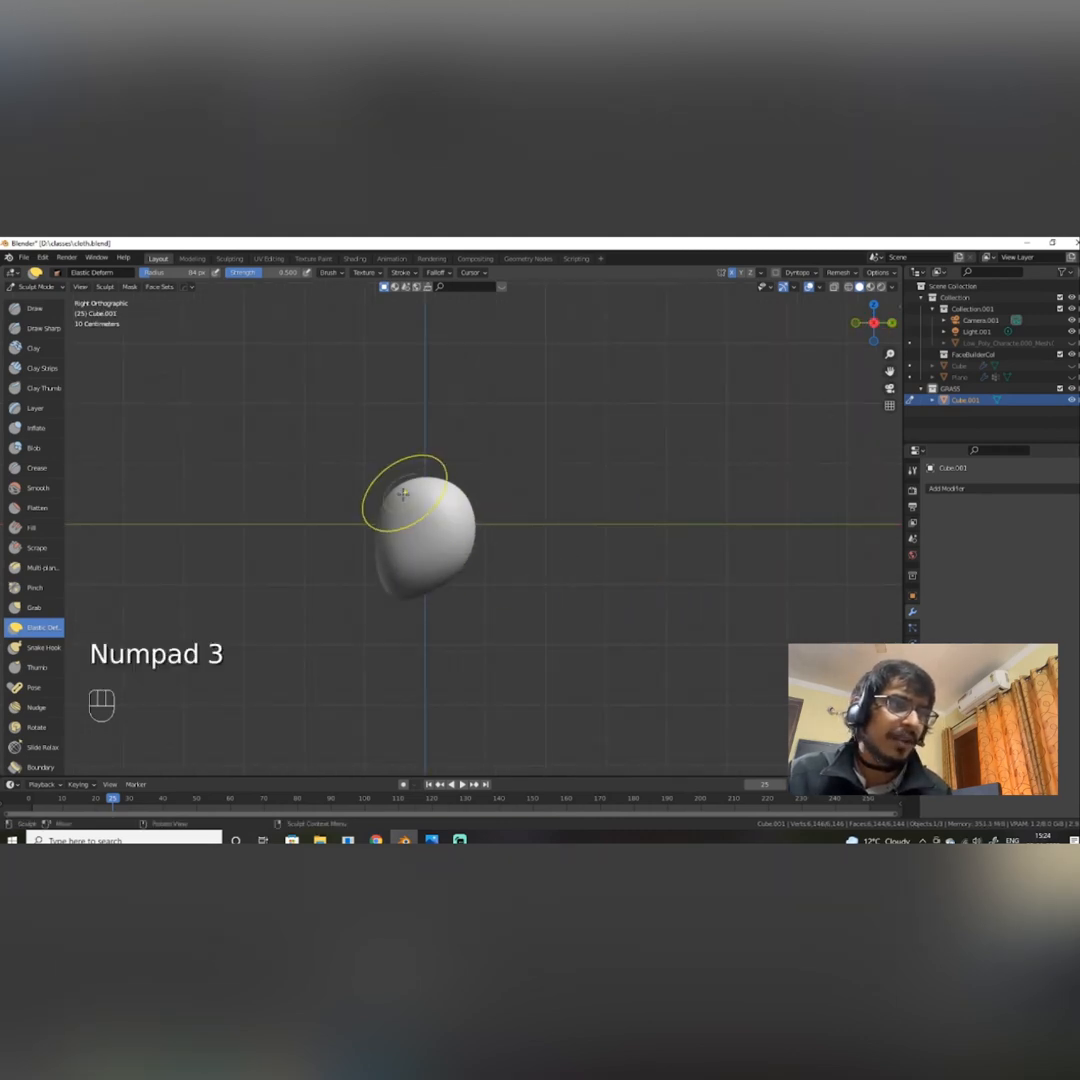
pyautogui.moveTo(405, 497)
pyautogui.mouseDown()
pyautogui.moveTo(372, 486)
pyautogui.moveTo(374, 498)
pyautogui.mouseUp()
pyautogui.moveTo(466, 503); pyautogui.dragTo(511, 495)
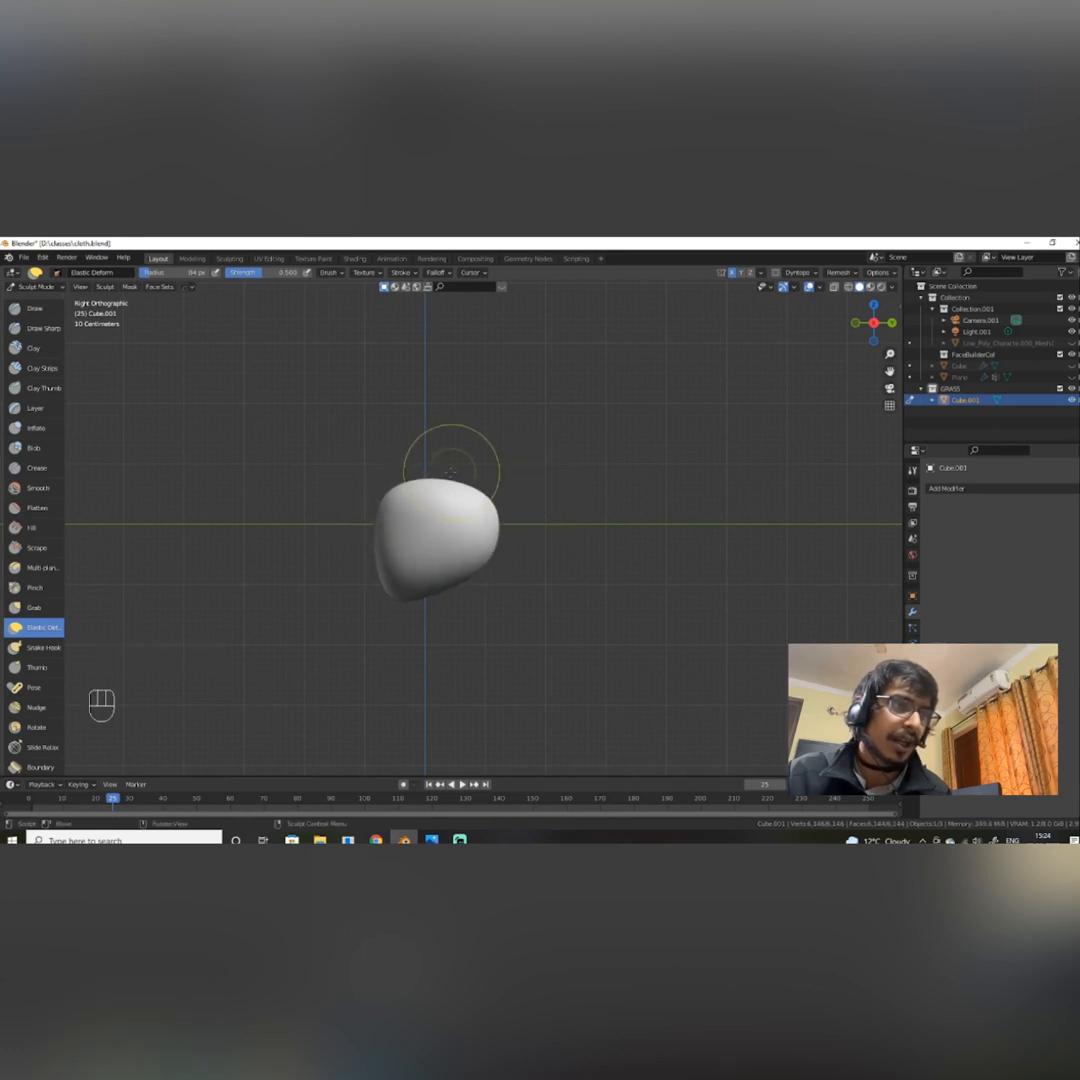
pyautogui.moveTo(449, 558)
pyautogui.mouseDown()
pyautogui.moveTo(421, 534)
pyautogui.moveTo(405, 629)
pyautogui.moveTo(477, 550)
pyautogui.mouseUp()
pyautogui.moveTo(380, 546); pyautogui.dragTo(386, 542)
# Widen the upper sides and cheeks of the head in the front view and shape the jawline towards the chin.
pyautogui.press('KP_1')
pyautogui.scroll(2, 452, 526)
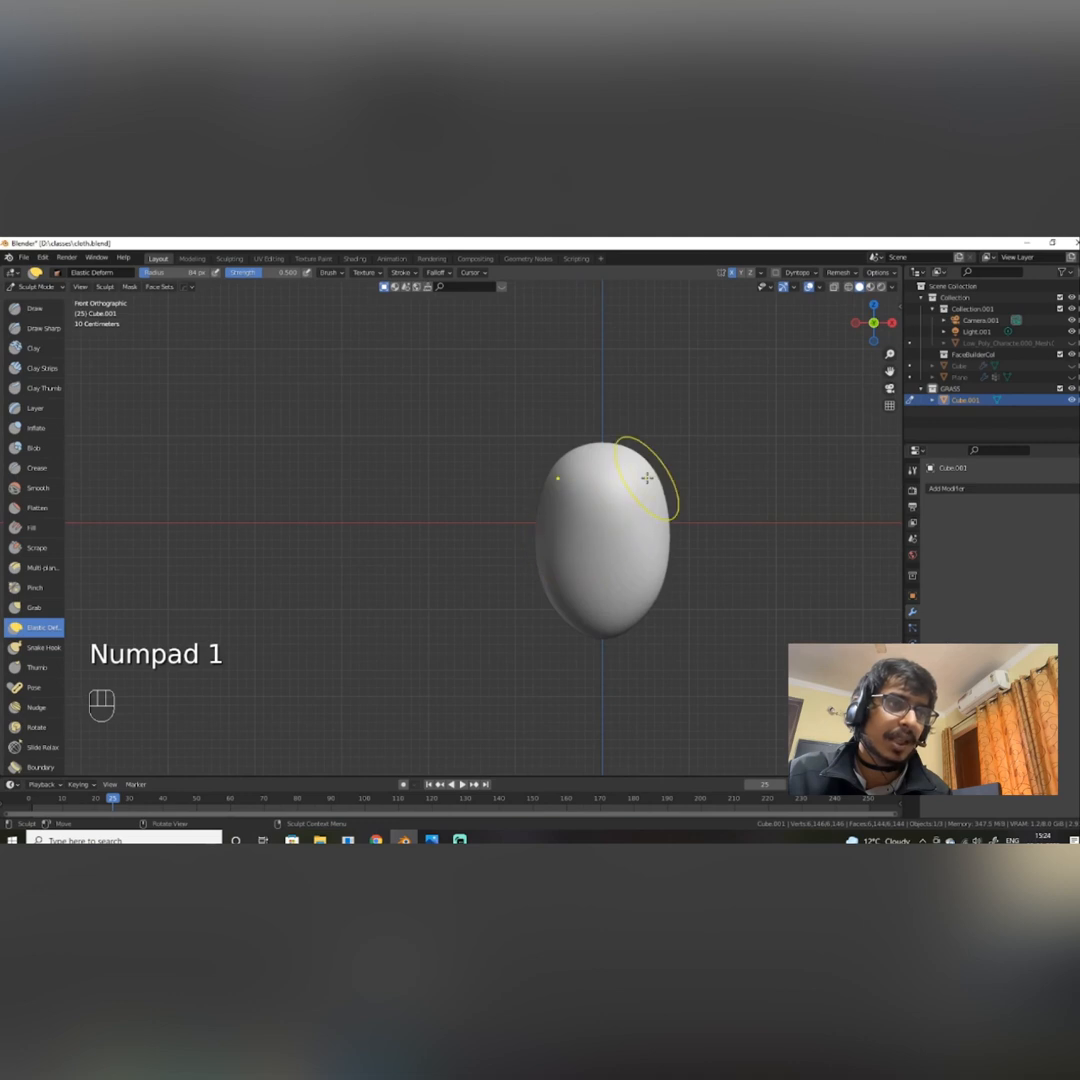
pyautogui.moveTo(646, 477)
pyautogui.mouseDown()
pyautogui.moveTo(653, 484)
pyautogui.moveTo(714, 449)
pyautogui.moveTo(699, 458)
pyautogui.moveTo(691, 520)
pyautogui.moveTo(659, 568)
pyautogui.mouseUp()
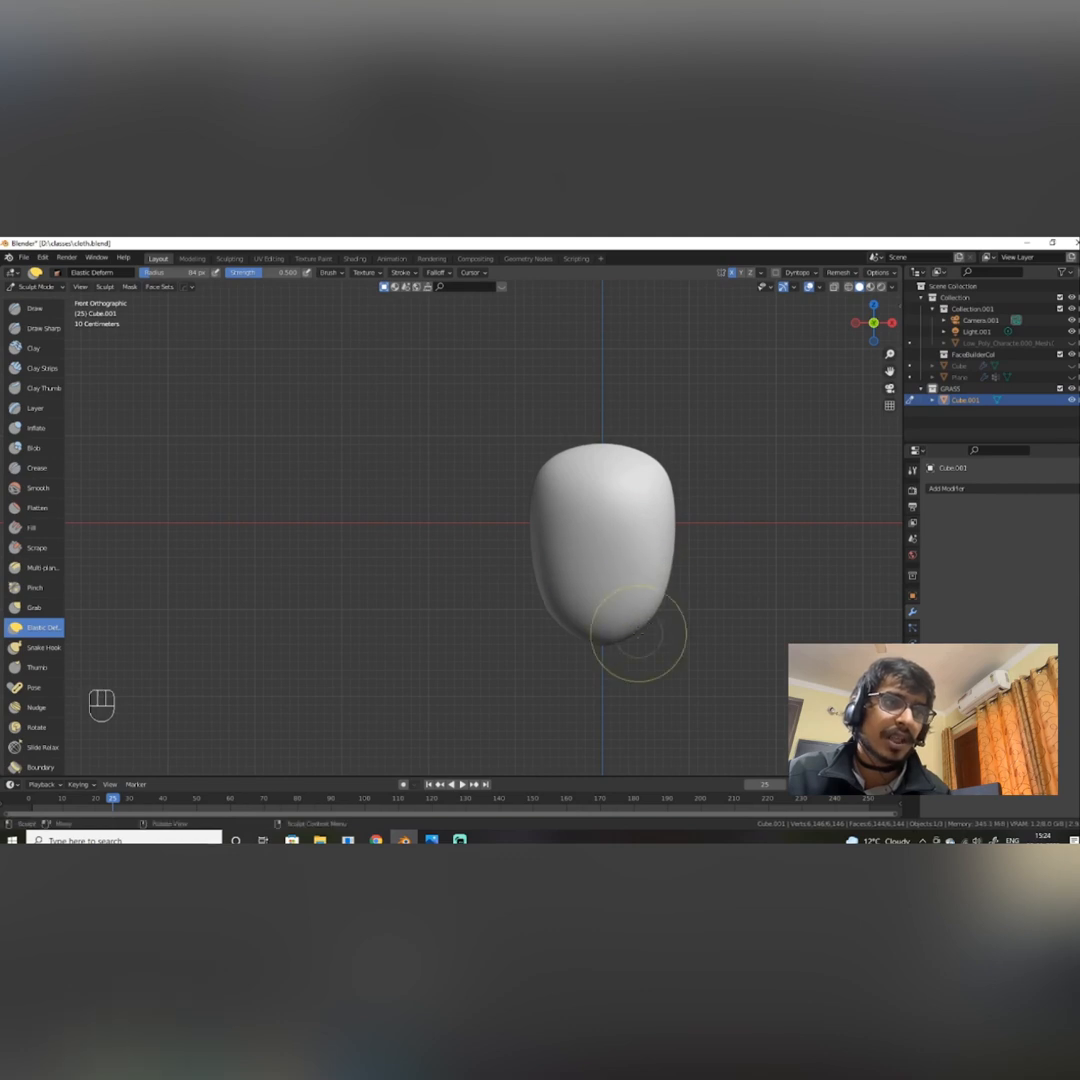
pyautogui.moveTo(640, 630); pyautogui.dragTo(641, 577)
pyautogui.click(653, 553)
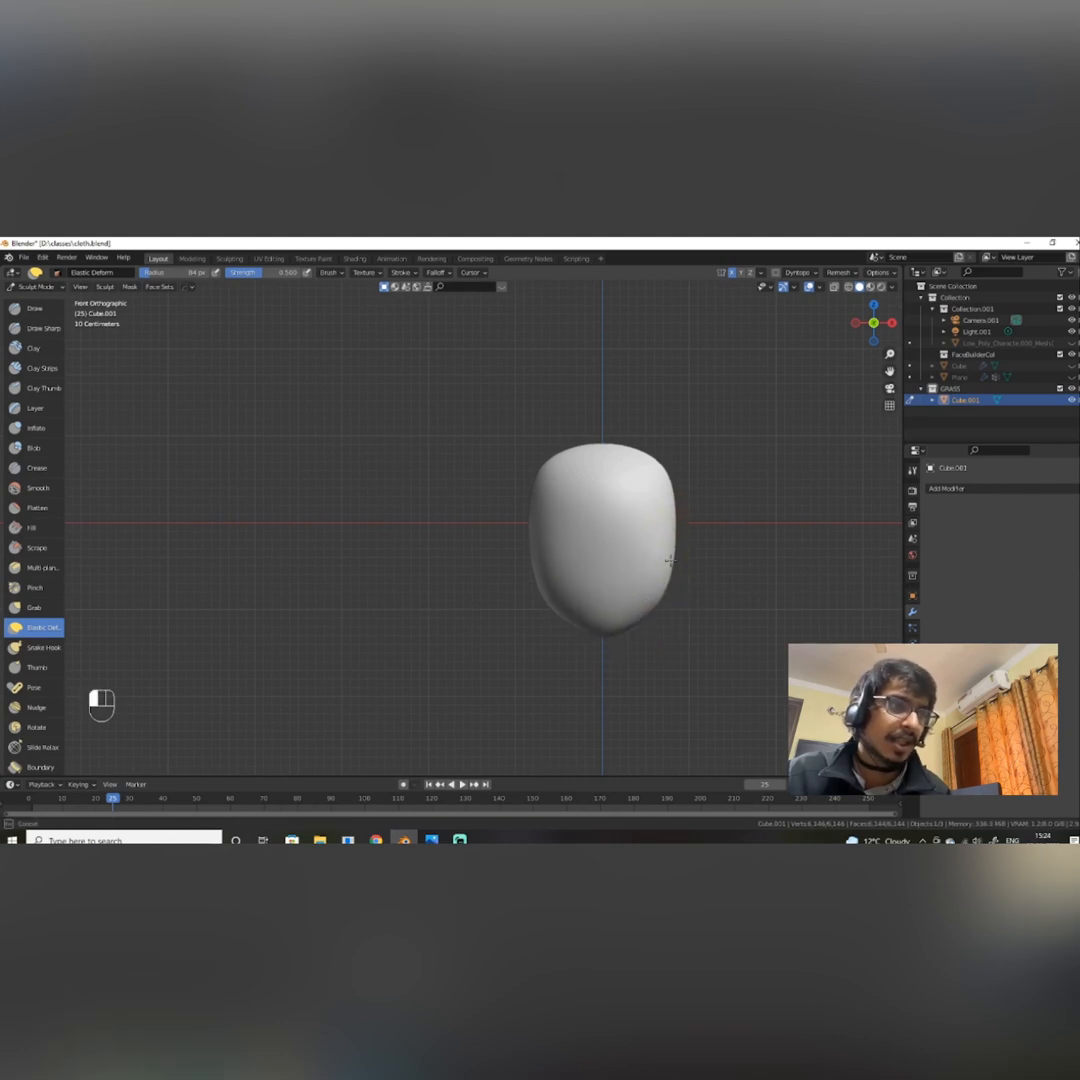
# Shape the jaw underside in the right side view, pushing in a hollow between the chin and the rear of the skull.
pyautogui.press('KP_3')
pyautogui.moveTo(406, 587)
pyautogui.mouseDown()
pyautogui.moveTo(452, 594)
pyautogui.moveTo(425, 606)
pyautogui.mouseUp()
pyautogui.moveTo(393, 611)
pyautogui.mouseDown()
pyautogui.moveTo(389, 624)
pyautogui.moveTo(430, 579)
pyautogui.moveTo(445, 578)
pyautogui.mouseUp()
pyautogui.moveTo(481, 567); pyautogui.dragTo(490, 567)
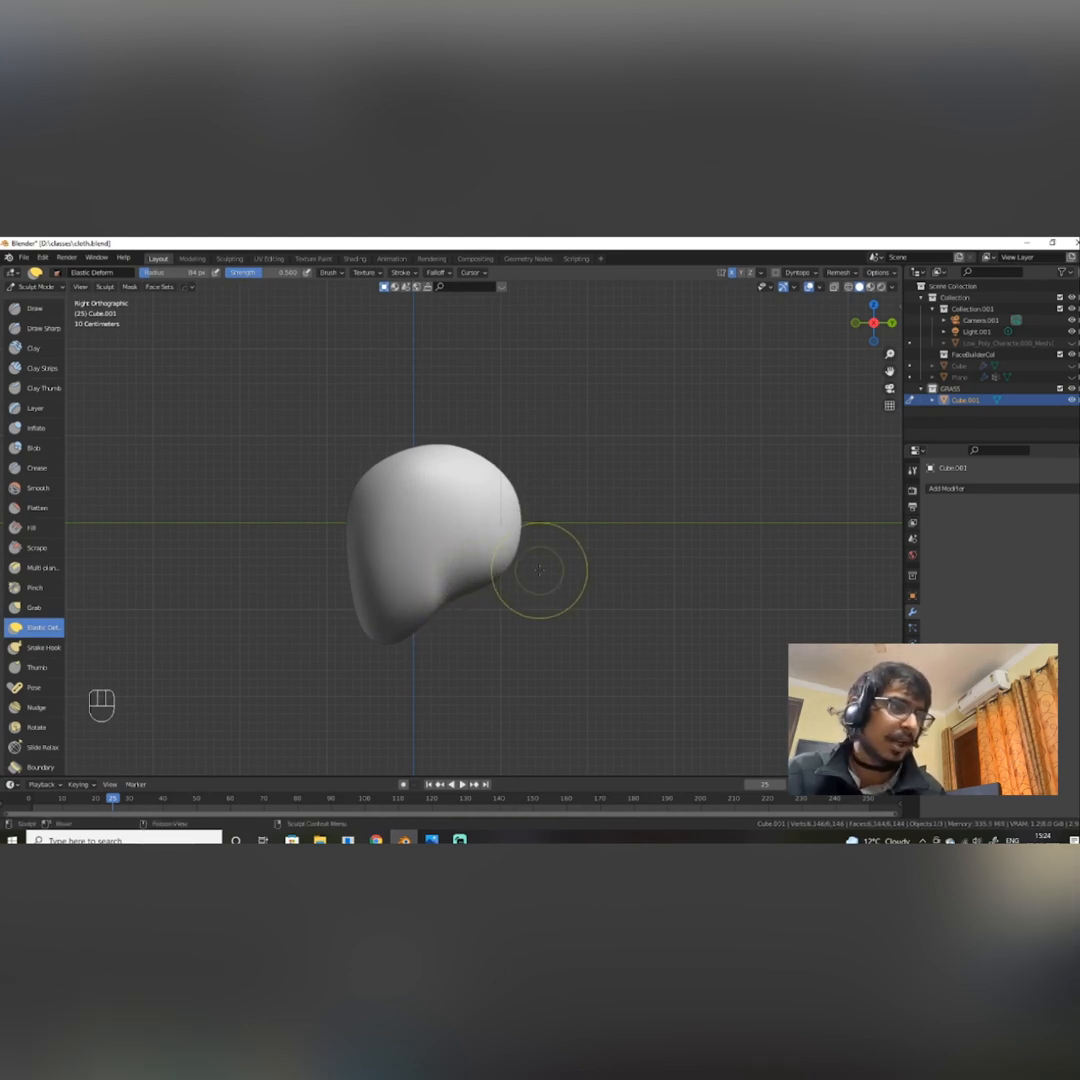
# Widen the back of the skull and narrow the lower jaw in the back view.
pyautogui.press('ctrl+KP_1')
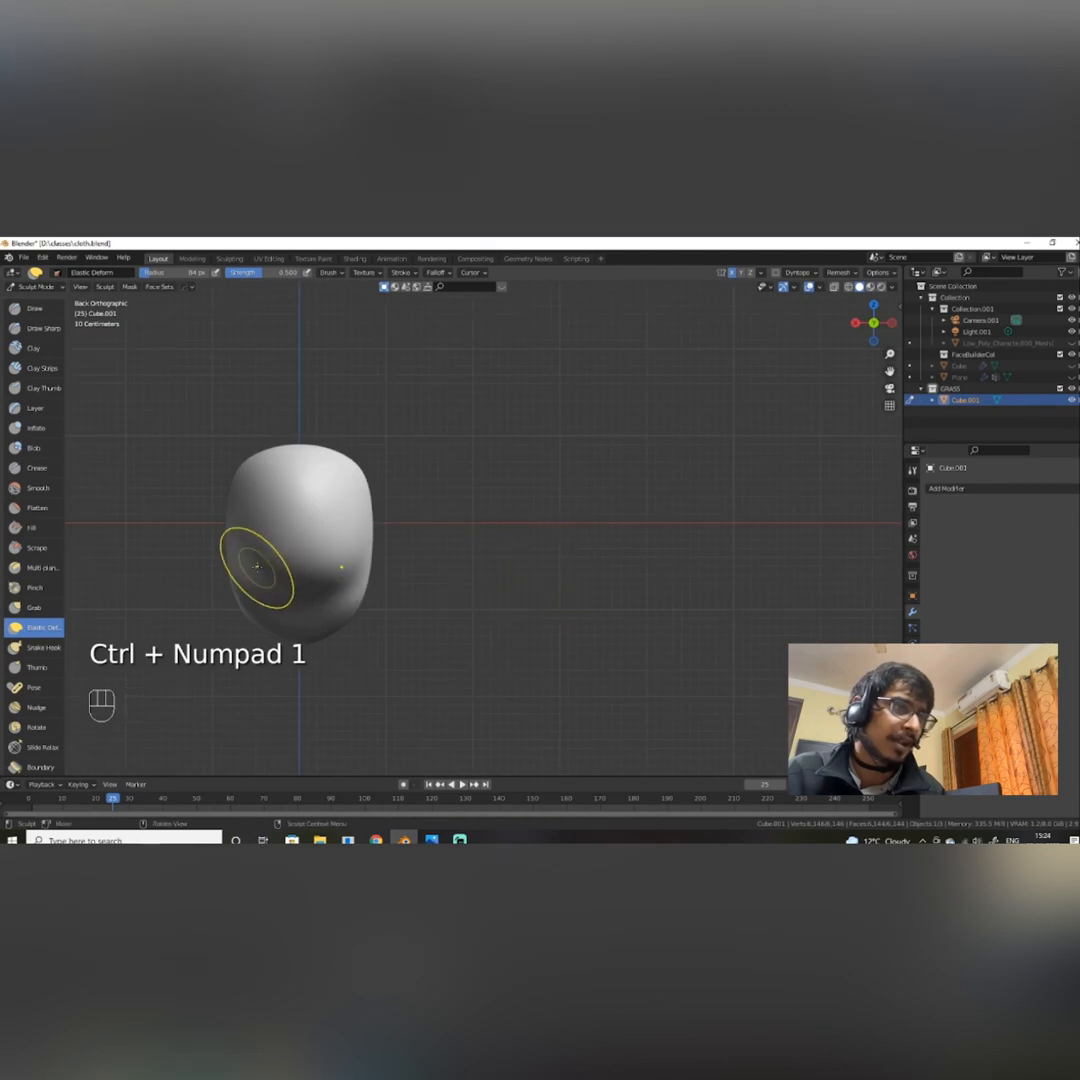
pyautogui.moveTo(257, 567); pyautogui.dragTo(200, 556)
pyautogui.moveTo(250, 511)
pyautogui.mouseDown()
pyautogui.moveTo(207, 497)
pyautogui.moveTo(227, 481)
pyautogui.mouseUp()
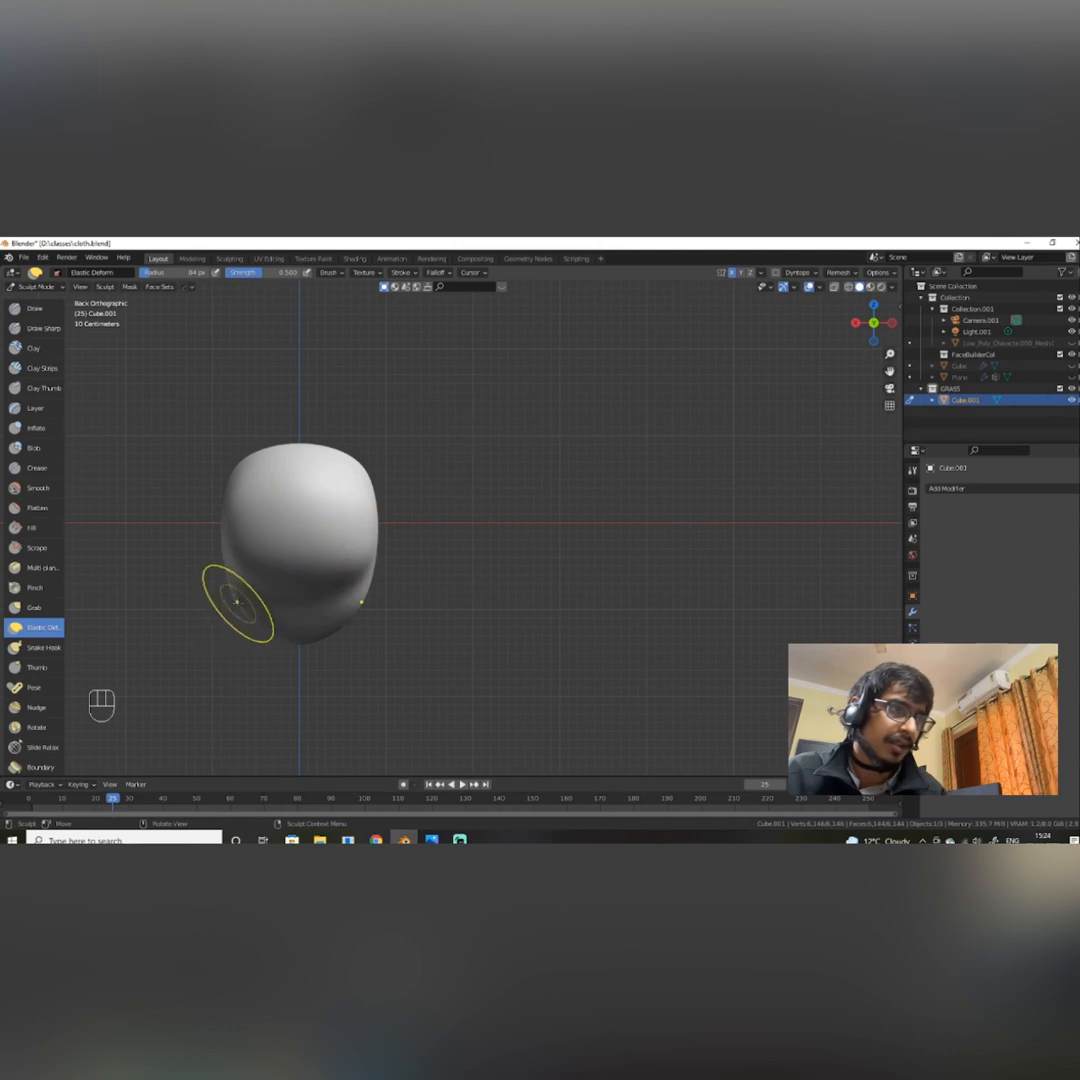
pyautogui.moveTo(234, 603)
pyautogui.mouseDown()
pyautogui.moveTo(262, 604)
pyautogui.moveTo(239, 567)
pyautogui.mouseUp()
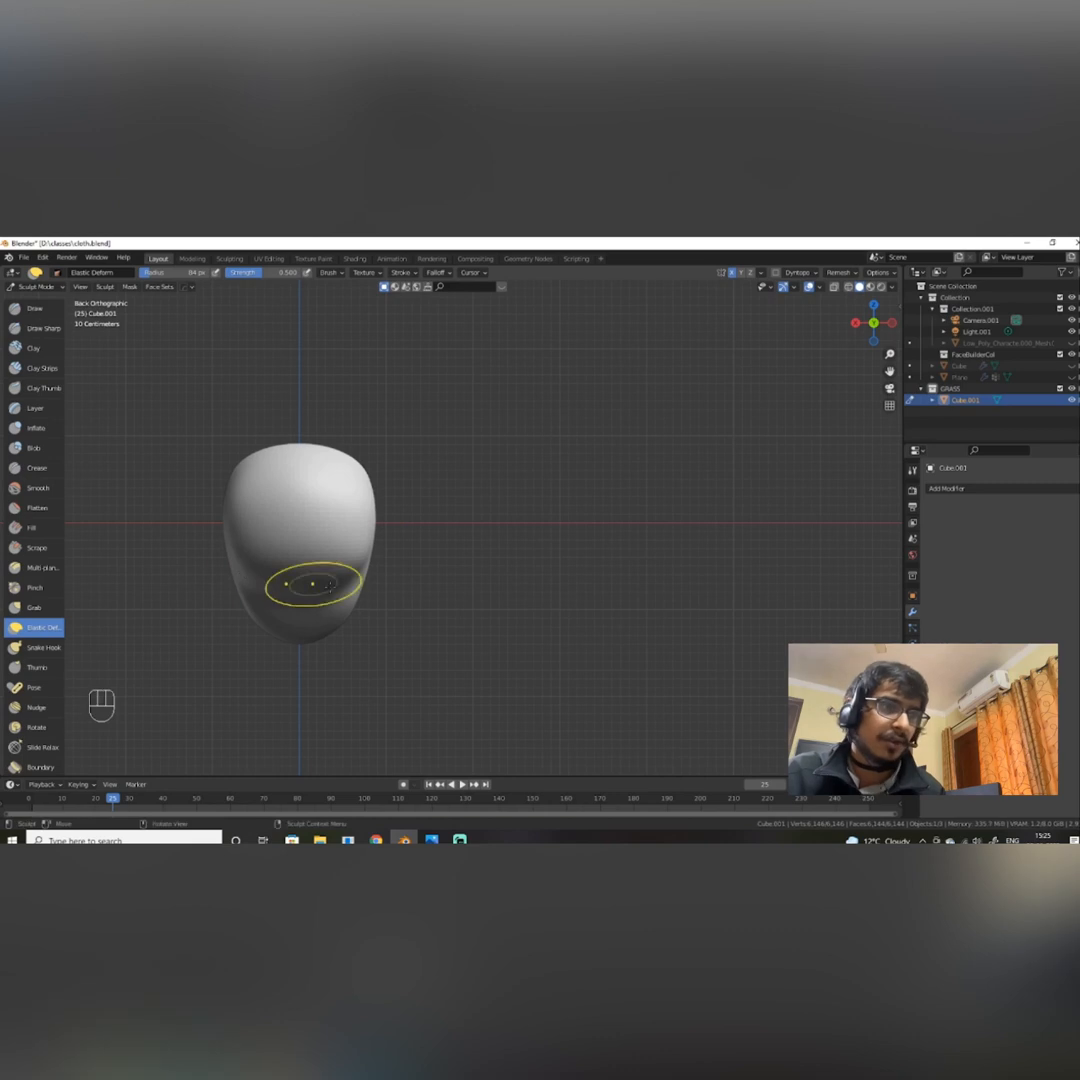
# Raise and round the forehead in the right side view, and pull the upper sides of the head outwards in the front view.
pyautogui.press('KP_1')
pyautogui.press('KP_3')
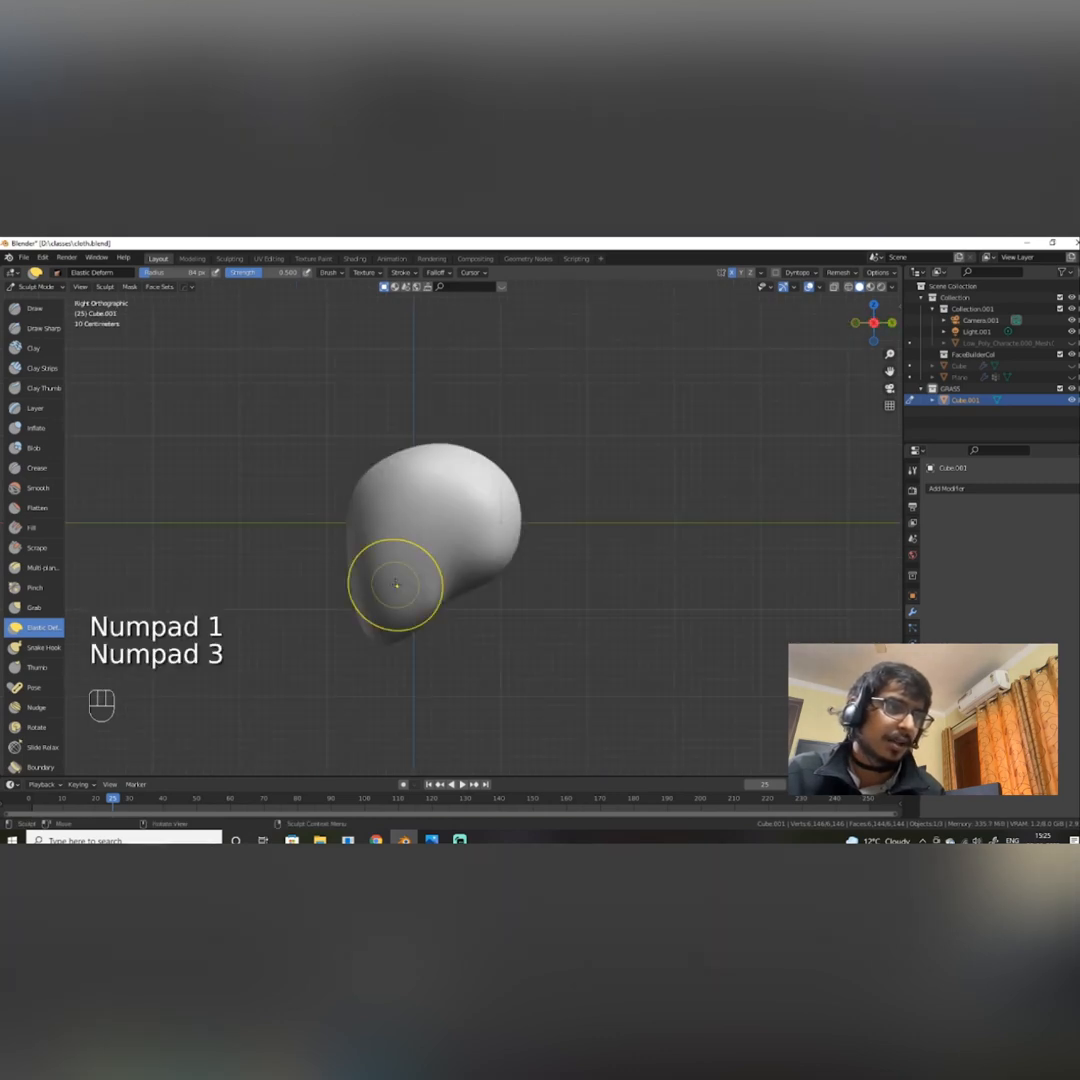
pyautogui.press('KP_1')
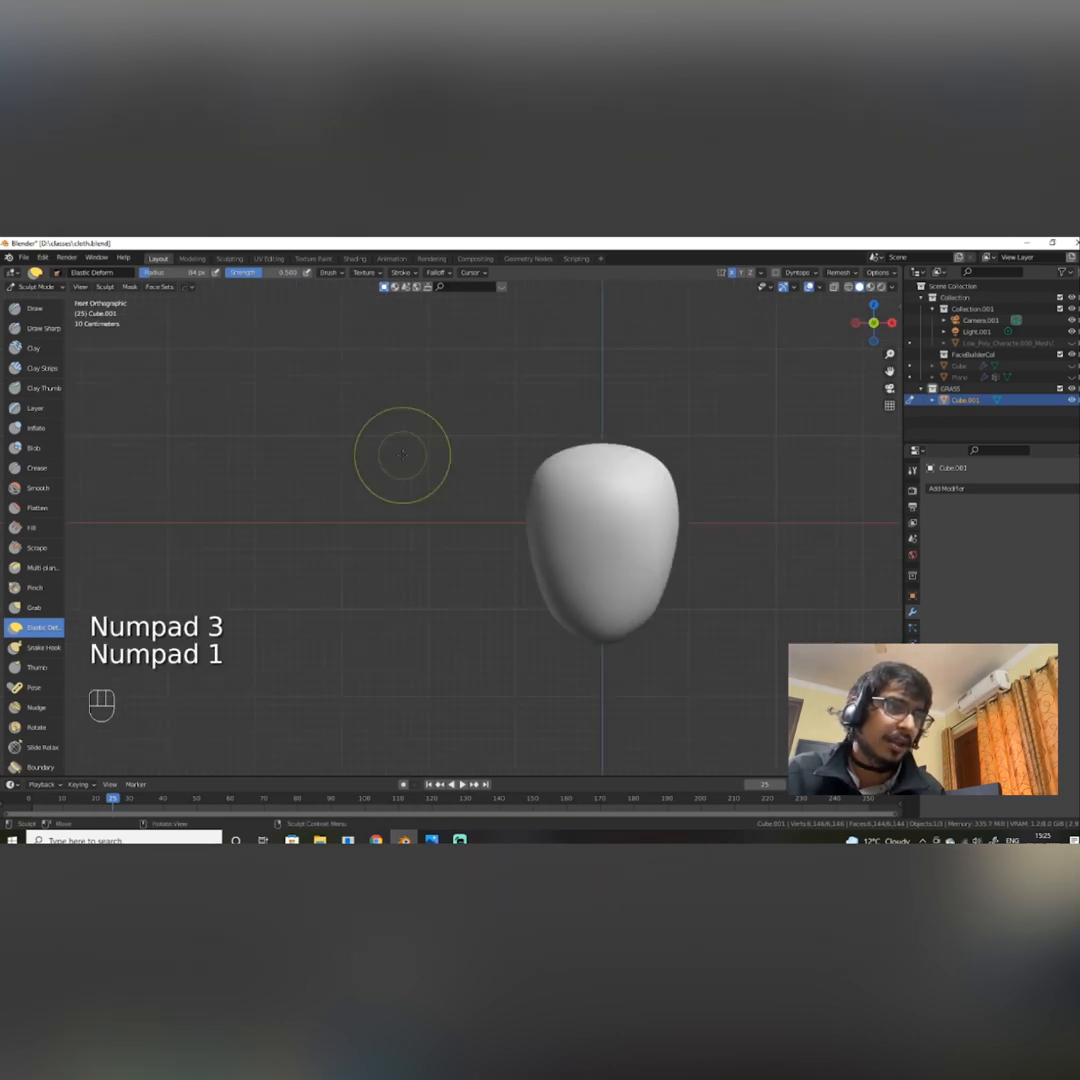
pyautogui.press('KP_3')
pyautogui.moveTo(400, 455); pyautogui.dragTo(376, 416)
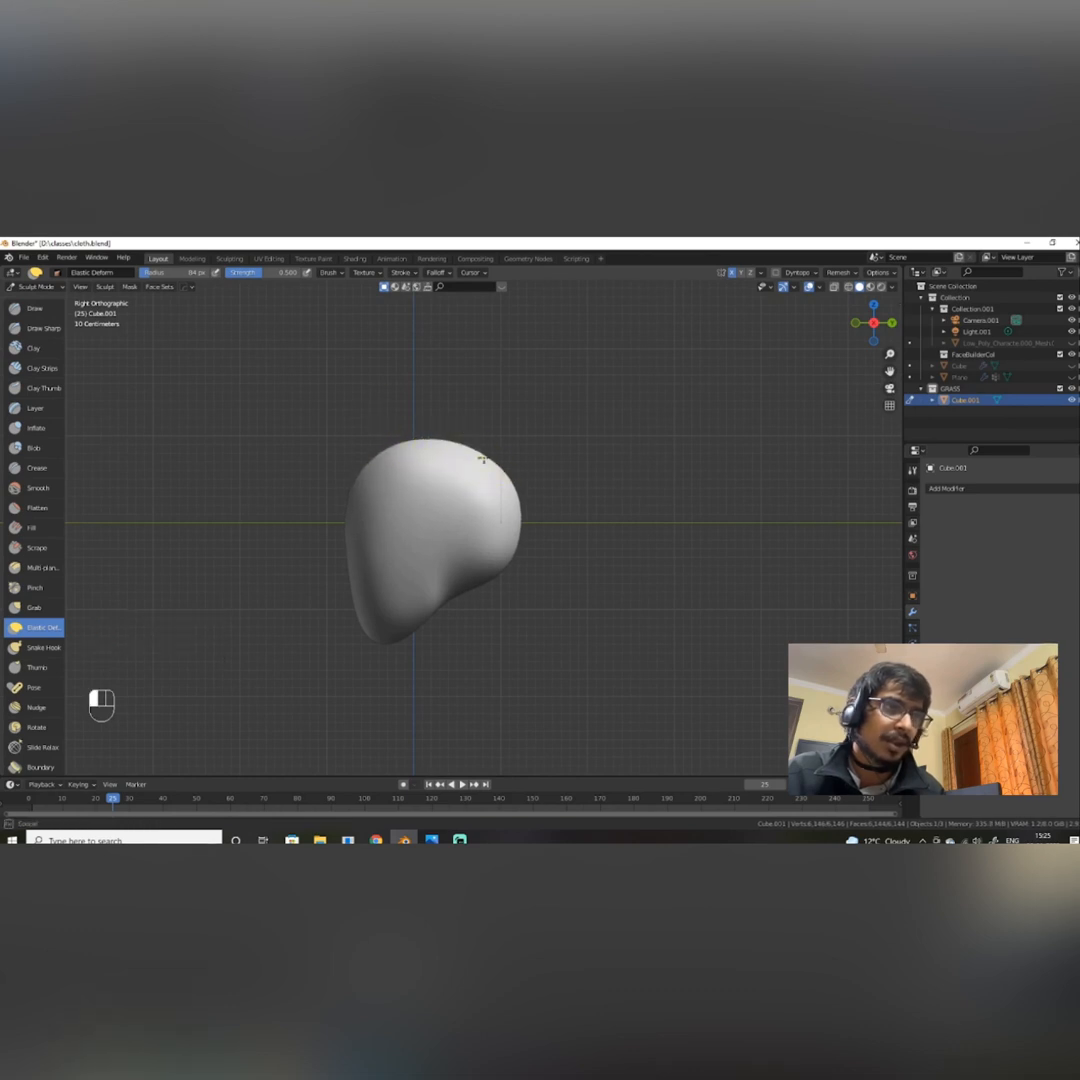
pyautogui.press('KP_1')
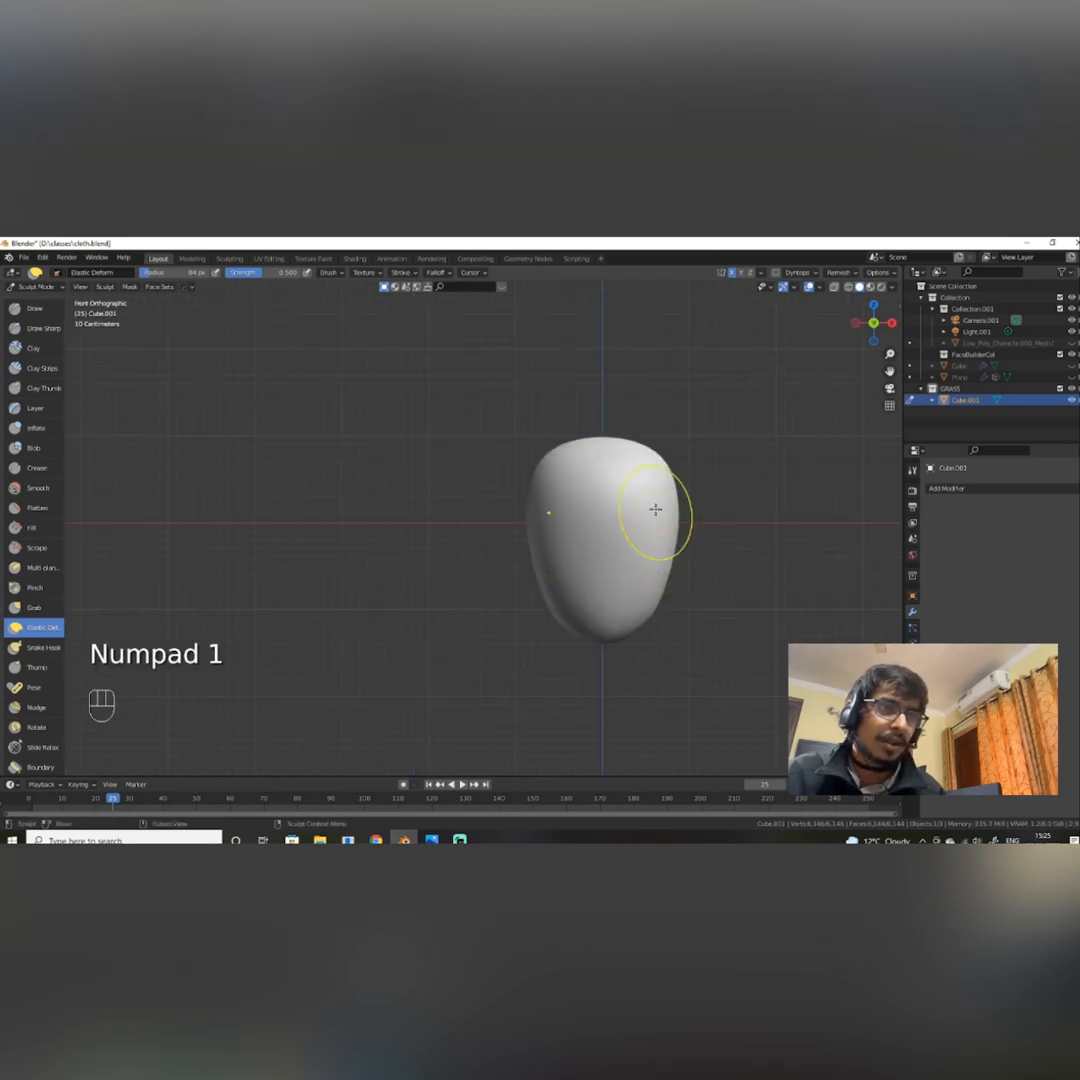
pyautogui.moveTo(663, 472)
pyautogui.mouseDown()
pyautogui.moveTo(687, 482)
pyautogui.moveTo(652, 513)
pyautogui.moveTo(685, 482)
pyautogui.mouseUp()
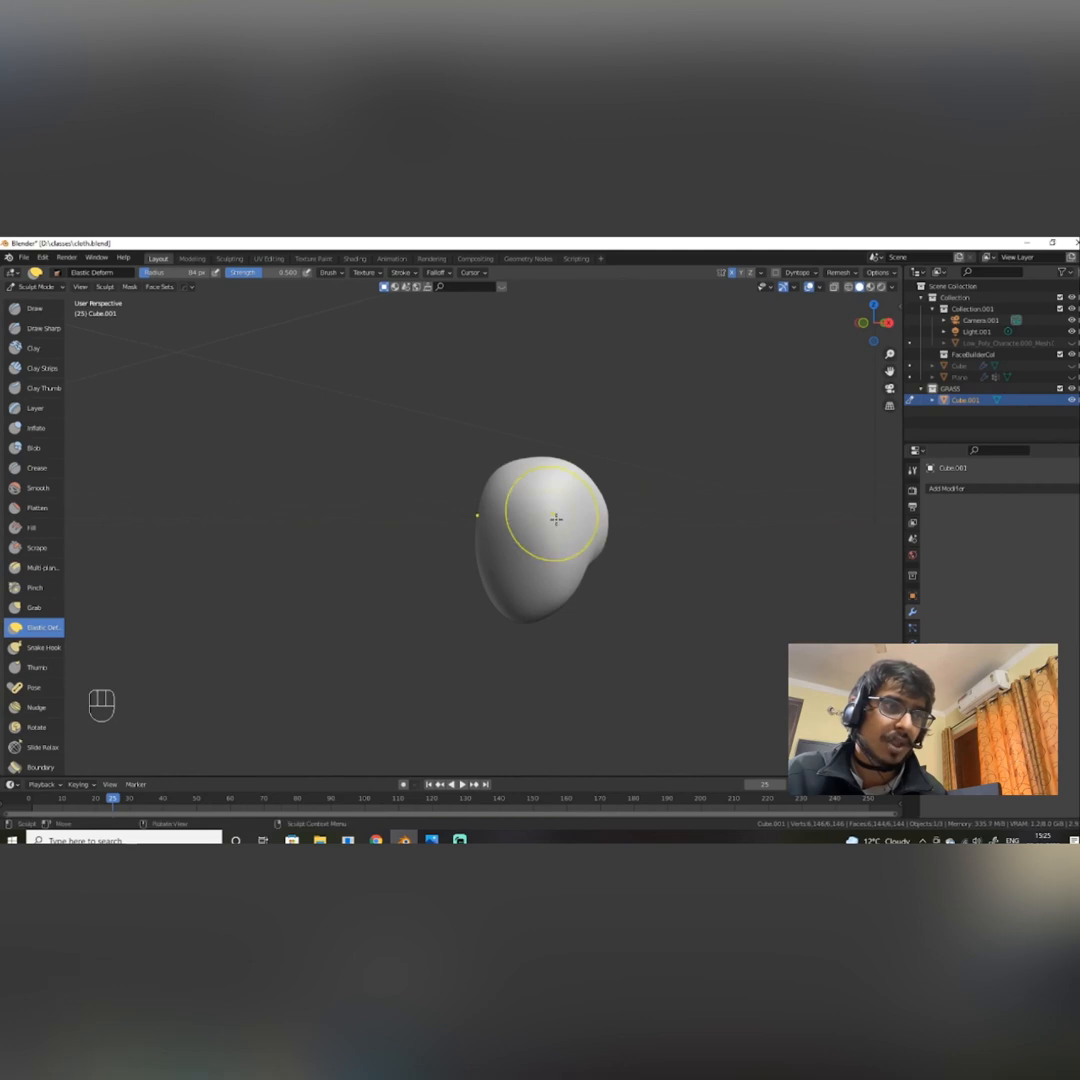
pyautogui.moveTo(554, 518)
pyautogui.keyDown('alt'); pyautogui.mouseDown()
pyautogui.moveTo(588, 533)
pyautogui.moveTo(572, 524)
pyautogui.moveTo(547, 430)
pyautogui.moveTo(508, 432)
pyautogui.moveTo(507, 410)
pyautogui.moveTo(525, 417)
pyautogui.moveTo(530, 509)
pyautogui.moveTo(600, 556)
pyautogui.moveTo(576, 510)
pyautogui.moveTo(536, 526)
pyautogui.moveTo(542, 509)
pyautogui.moveTo(458, 463)
pyautogui.moveTo(496, 466)
pyautogui.mouseUp(); pyautogui.keyUp('alt')
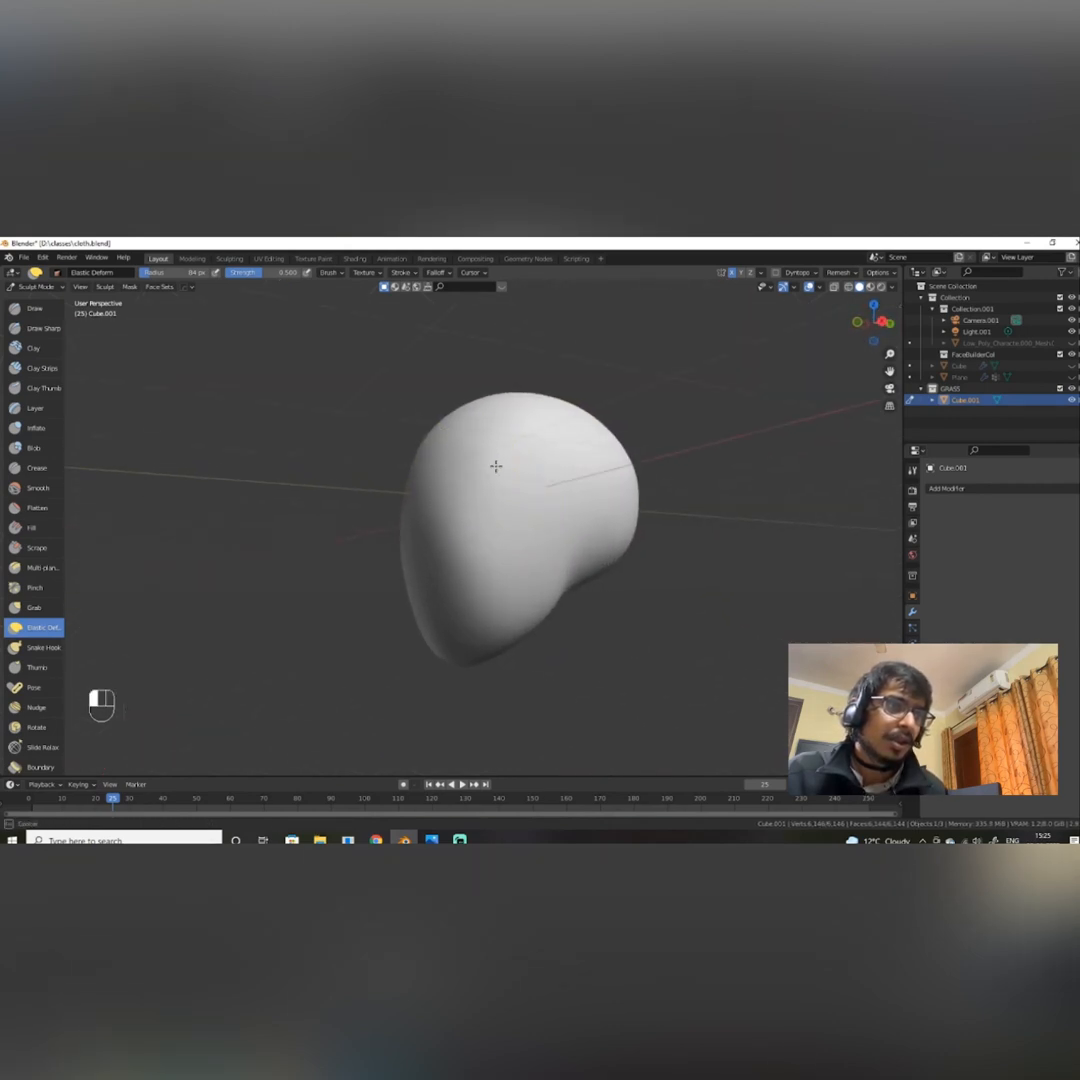
pyautogui.moveTo(584, 499)
pyautogui.keyDown('alt'); pyautogui.mouseDown()
pyautogui.moveTo(436, 504)
pyautogui.moveTo(451, 501)
pyautogui.moveTo(341, 529)
pyautogui.moveTo(301, 562)
pyautogui.moveTo(266, 510)
pyautogui.moveTo(272, 522)
pyautogui.mouseUp(); pyautogui.keyUp('alt')
pyautogui.hotkey('ctrl', 'z')
# Carve mirrored eye sockets into the face with the inverted Inflate brush and smooth the surface around them.
pyautogui.moveTo(323, 575)
pyautogui.keyDown('alt'); pyautogui.mouseDown()
pyautogui.moveTo(513, 543)
pyautogui.moveTo(575, 620)
pyautogui.moveTo(566, 627)
pyautogui.moveTo(506, 590)
pyautogui.moveTo(576, 584)
pyautogui.mouseUp(); pyautogui.keyUp('alt')
pyautogui.scroll(3, 574, 627)
pyautogui.keyDown('alt'); pyautogui.keyDown('shift'); pyautogui.moveTo(576, 584); pyautogui.dragTo(470, 607); pyautogui.keyUp('shift'); pyautogui.keyUp('alt')
pyautogui.scroll(1, 480, 590)
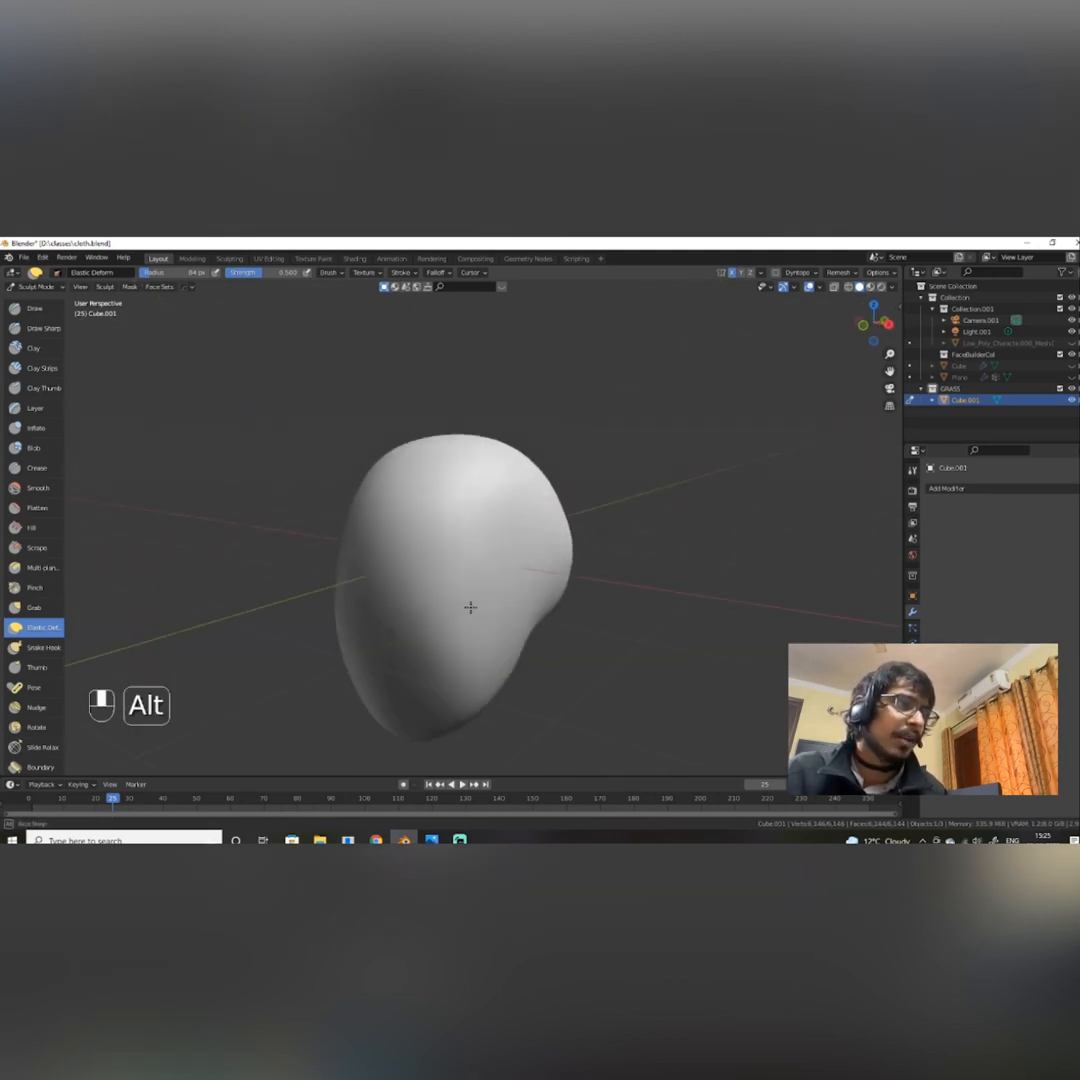
pyautogui.click(36, 428)
pyautogui.press('ctrl')
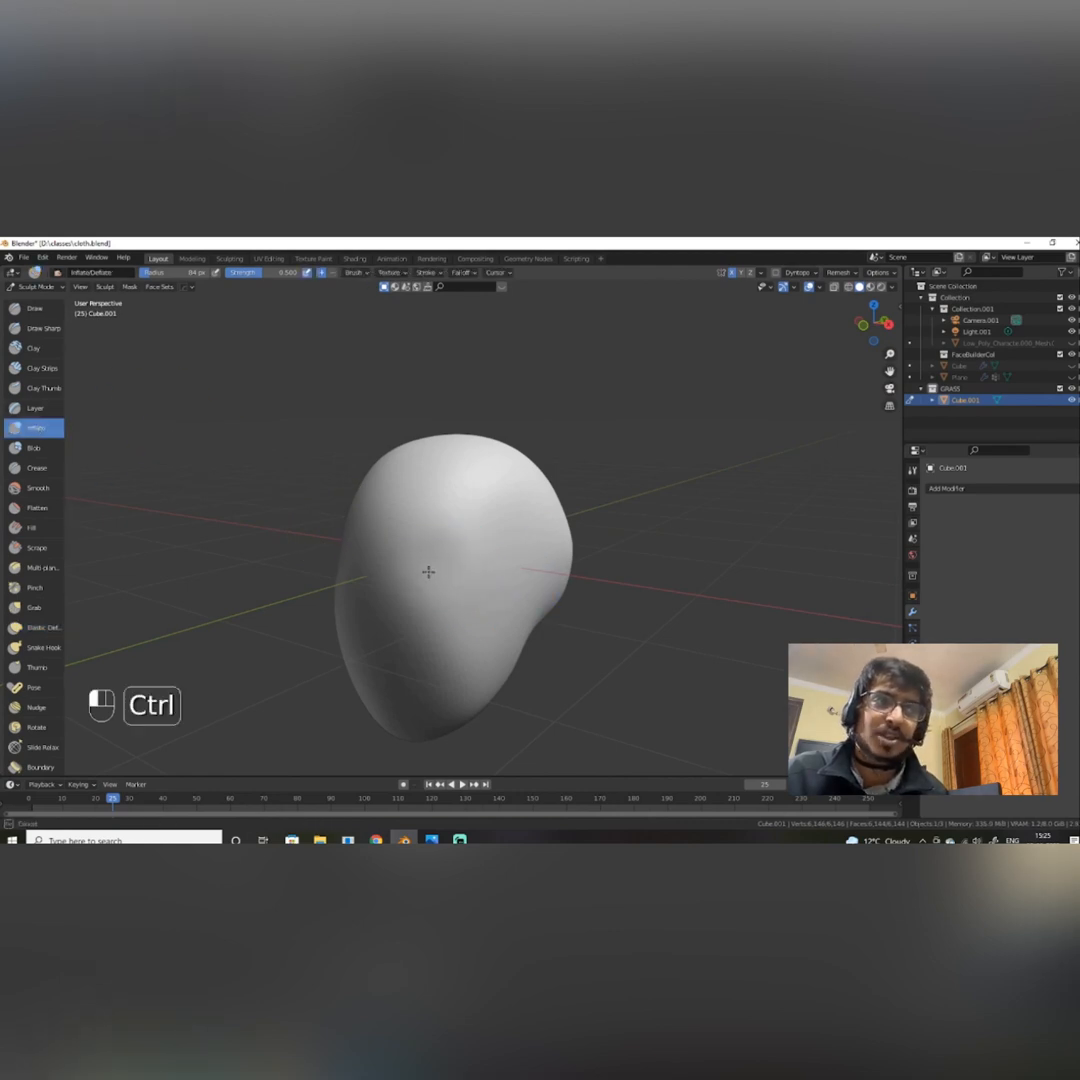
pyautogui.moveTo(444, 568)
pyautogui.keyDown('ctrl'); pyautogui.mouseDown()
pyautogui.moveTo(428, 548)
pyautogui.moveTo(440, 568)
pyautogui.moveTo(430, 583)
pyautogui.moveTo(432, 571)
pyautogui.mouseUp(); pyautogui.keyUp('ctrl')
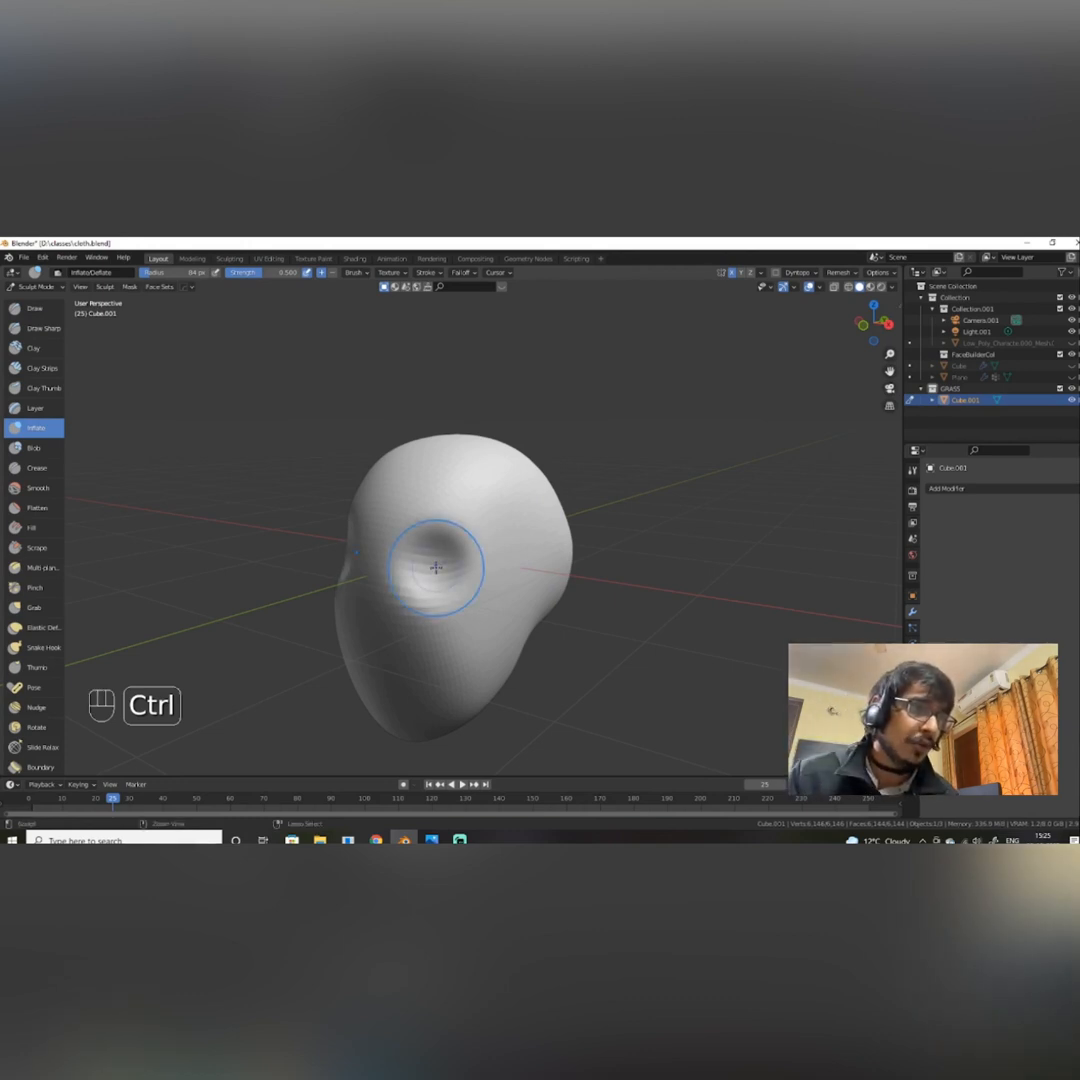
pyautogui.keyDown('ctrl'); pyautogui.moveTo(432, 563); pyautogui.dragTo(436, 585); pyautogui.keyUp('ctrl')
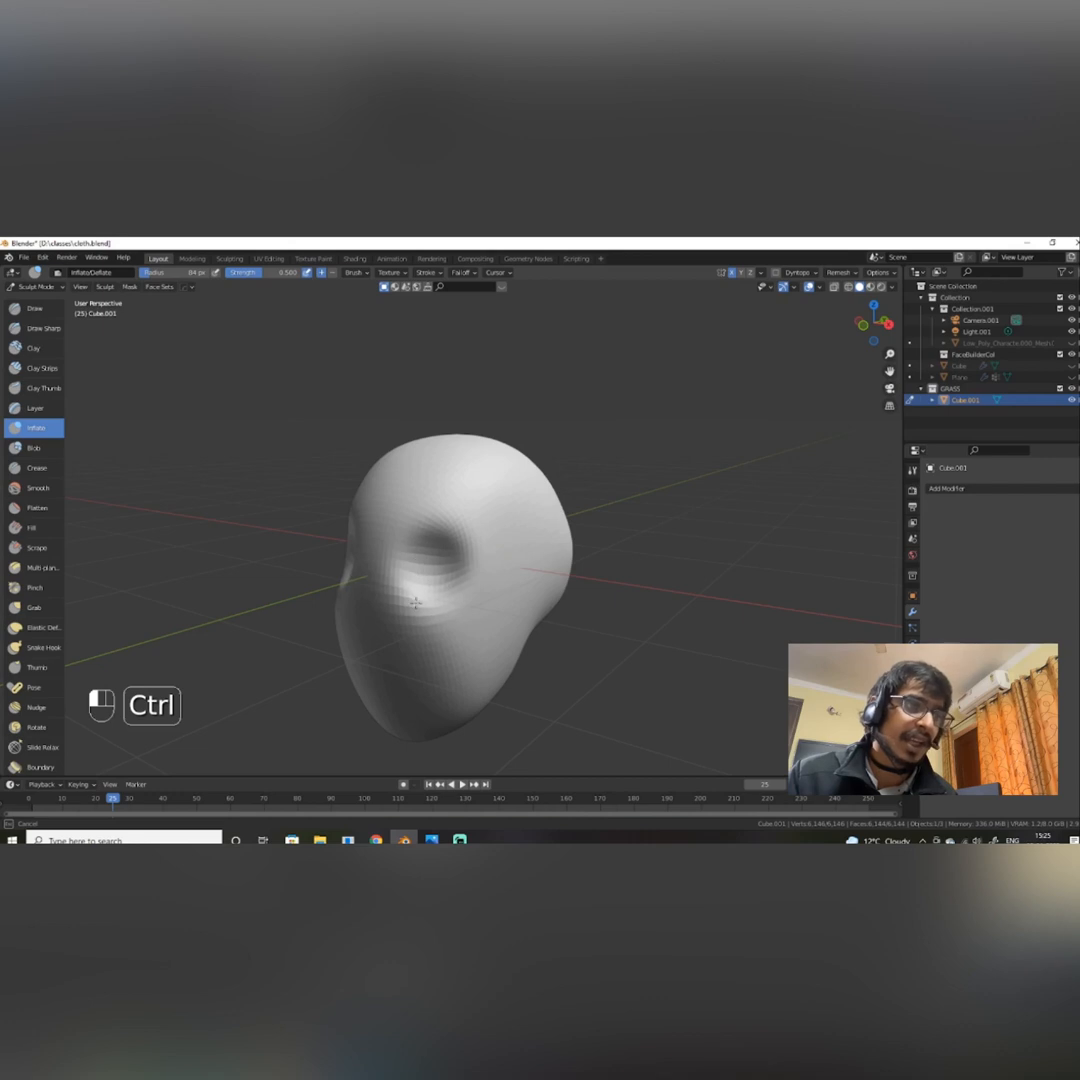
pyautogui.keyDown('ctrl'); pyautogui.moveTo(440, 588); pyautogui.dragTo(443, 590); pyautogui.keyUp('ctrl')
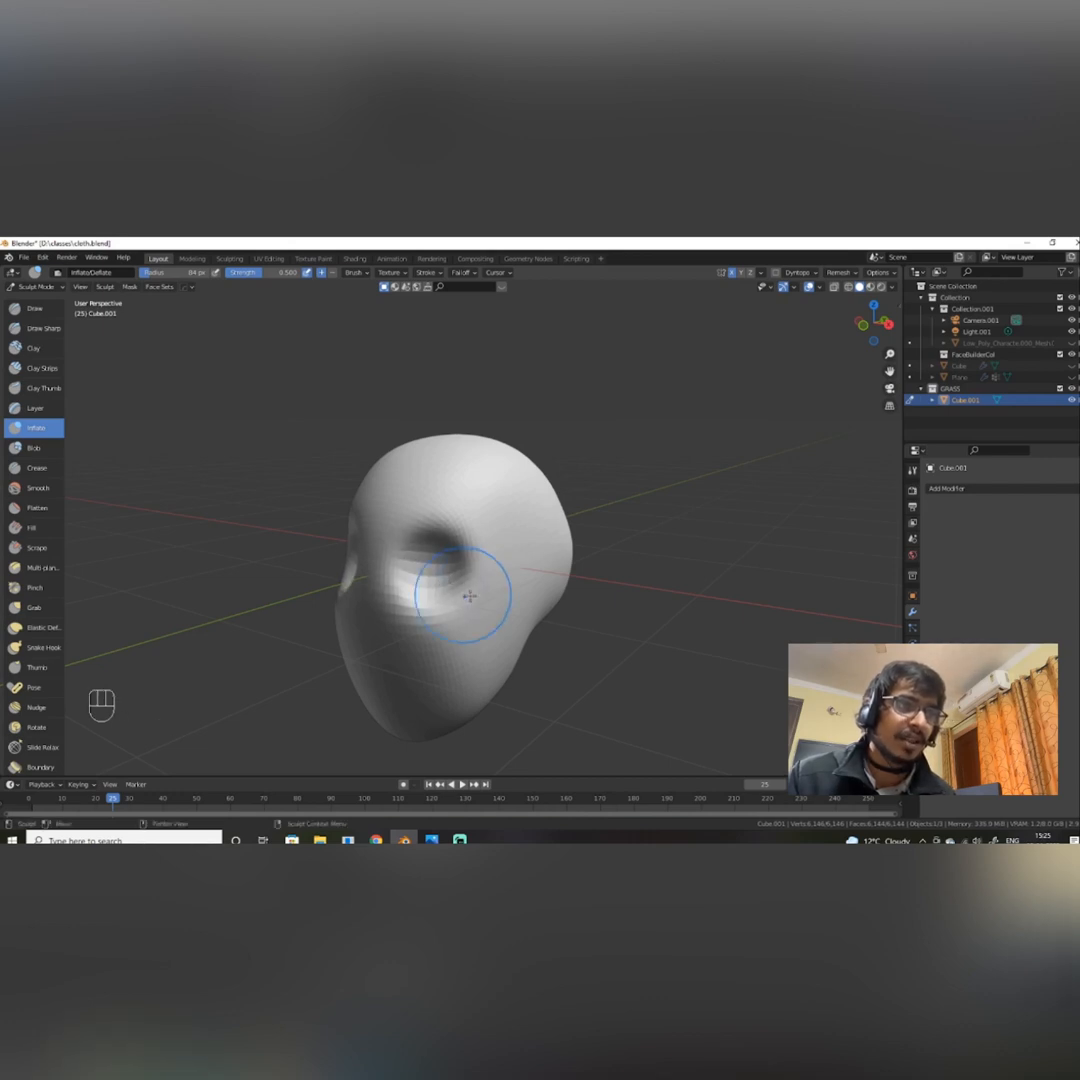
pyautogui.keyDown('alt'); pyautogui.moveTo(470, 595); pyautogui.dragTo(523, 565, button='middle'); pyautogui.keyUp('alt')
pyautogui.keyDown('shift'); pyautogui.moveTo(525, 557); pyautogui.dragTo(521, 553); pyautogui.keyUp('shift')
pyautogui.keyDown('alt'); pyautogui.moveTo(521, 553); pyautogui.dragTo(497, 521, button='middle'); pyautogui.keyUp('alt')
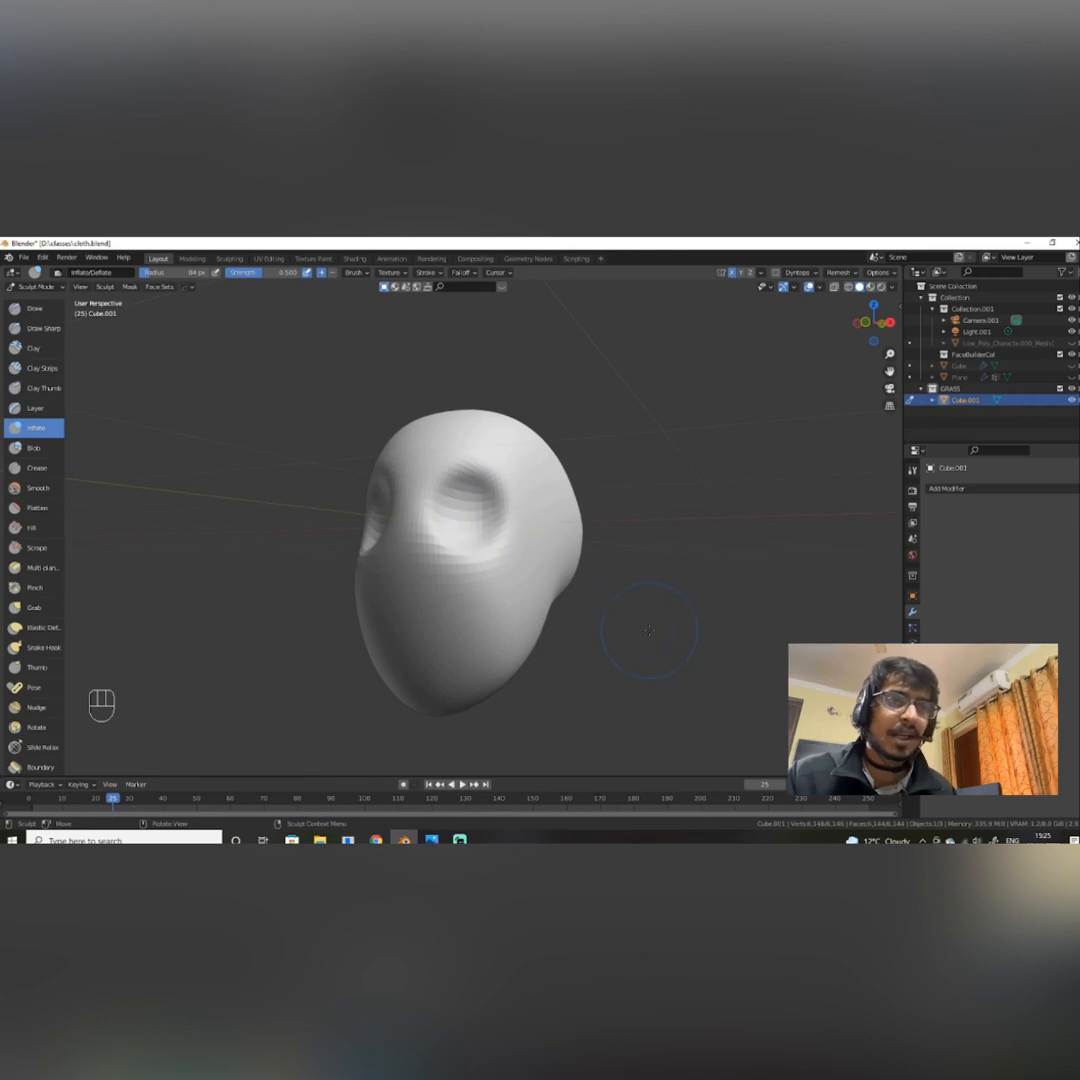
# Return to Object Mode, add a Subdivision Surface modifier with viewport level 3 to the head, and apply it.
pyautogui.hotkey('ctrl', 'Tab')
pyautogui.click(555, 630)
pyautogui.click(1030, 489)
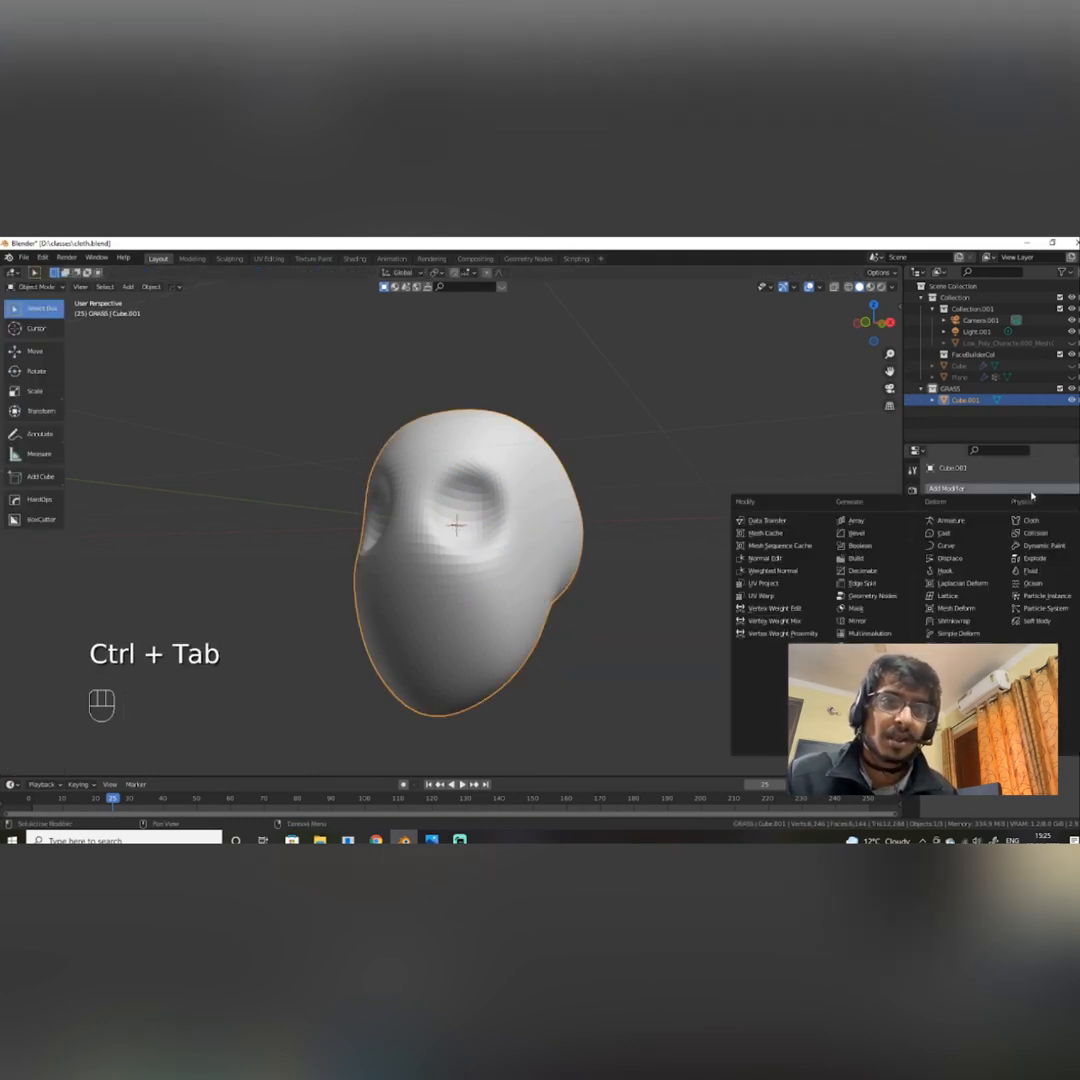
pyautogui.click(870, 696)
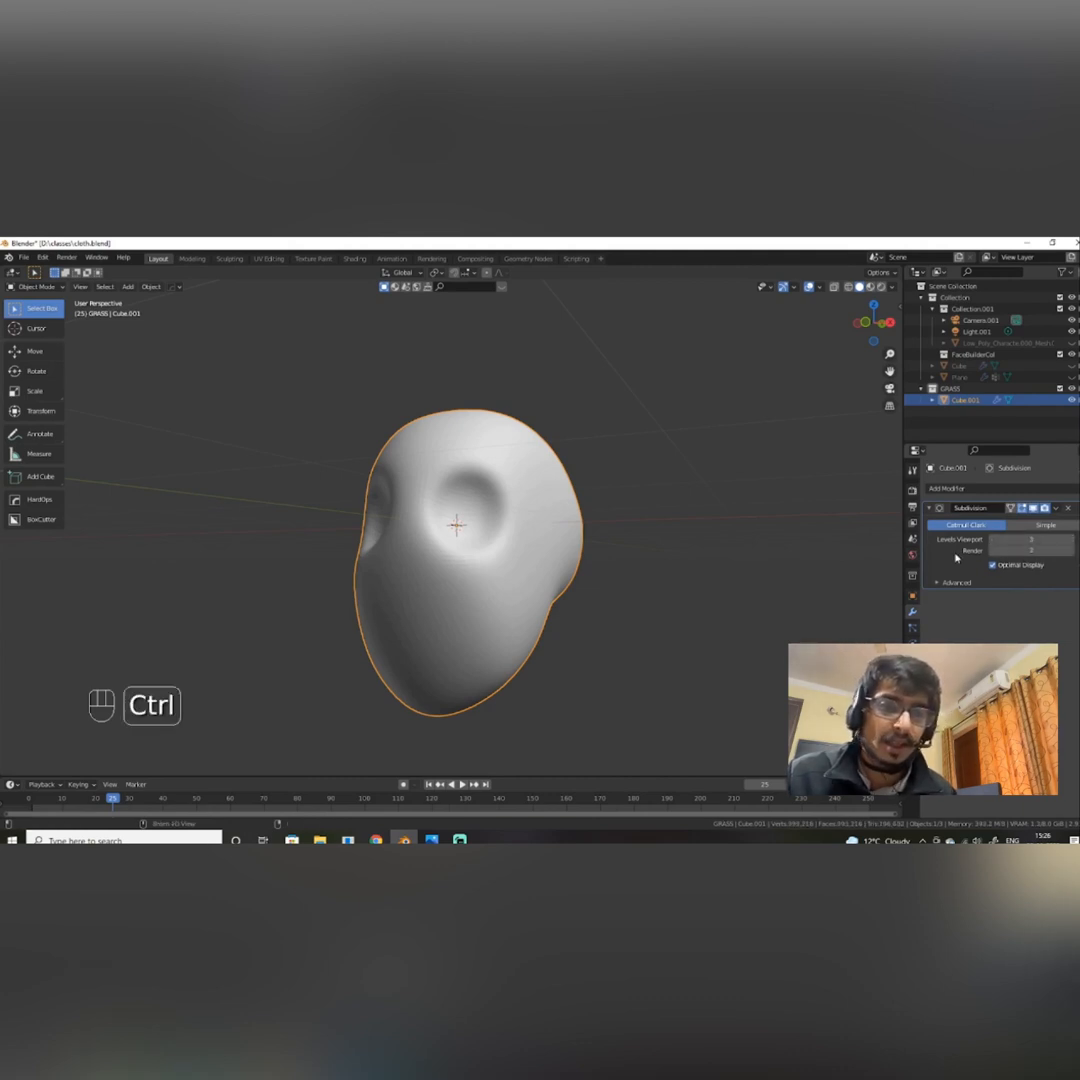
pyautogui.hotkey('ctrl', 'a')
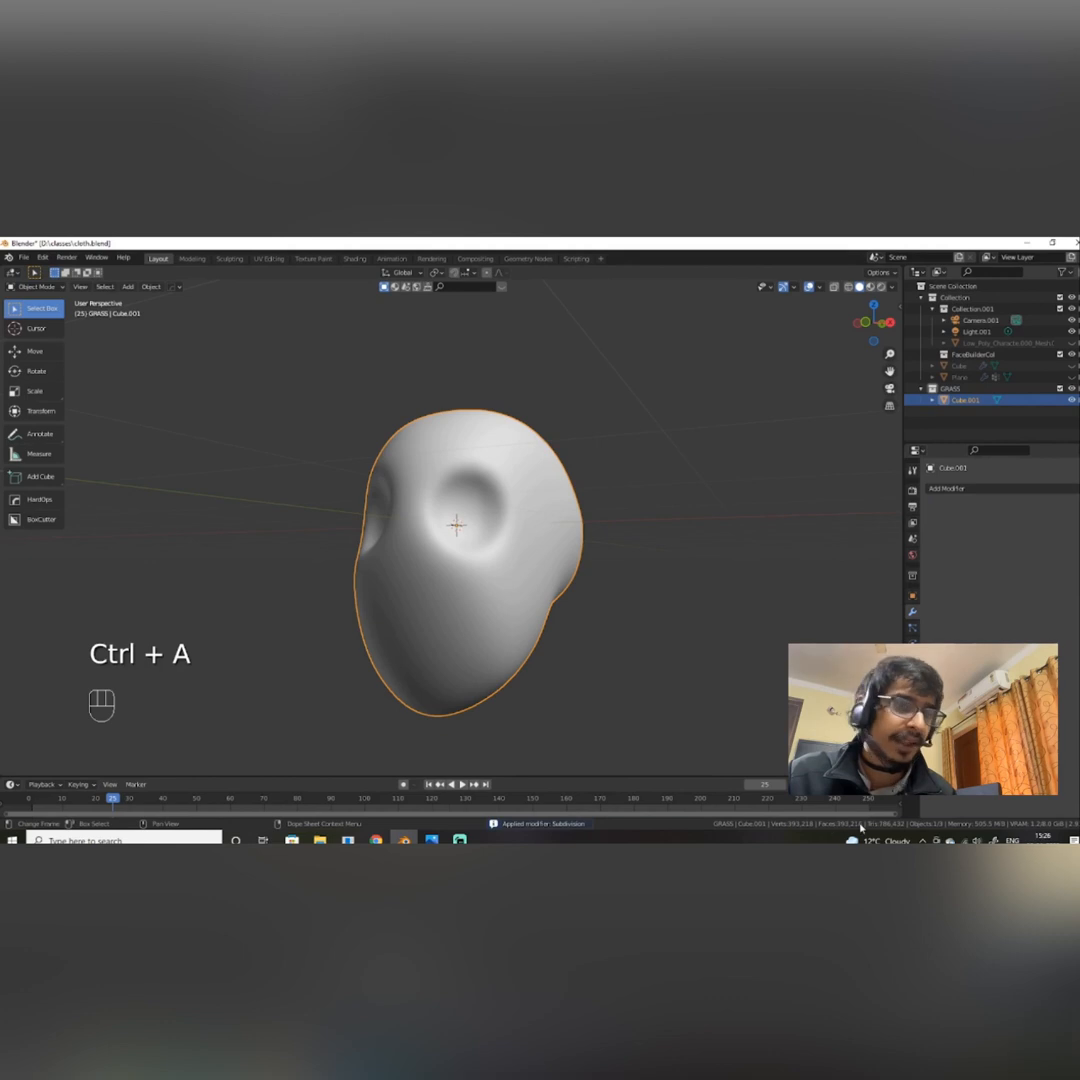
# Put the head back in Sculpt Mode and refine the inside of the eye sockets with a brush stroke.
pyautogui.keyDown('alt'); pyautogui.moveTo(632, 595); pyautogui.dragTo(604, 613); pyautogui.keyUp('alt')
pyautogui.keyDown('alt'); pyautogui.keyDown('shift'); pyautogui.moveTo(604, 613); pyautogui.dragTo(634, 579); pyautogui.keyUp('shift'); pyautogui.keyUp('alt')
pyautogui.scroll(2, 625, 586)
pyautogui.scroll(-2, 632, 571)
pyautogui.hotkey('ctrl', 'Tab')
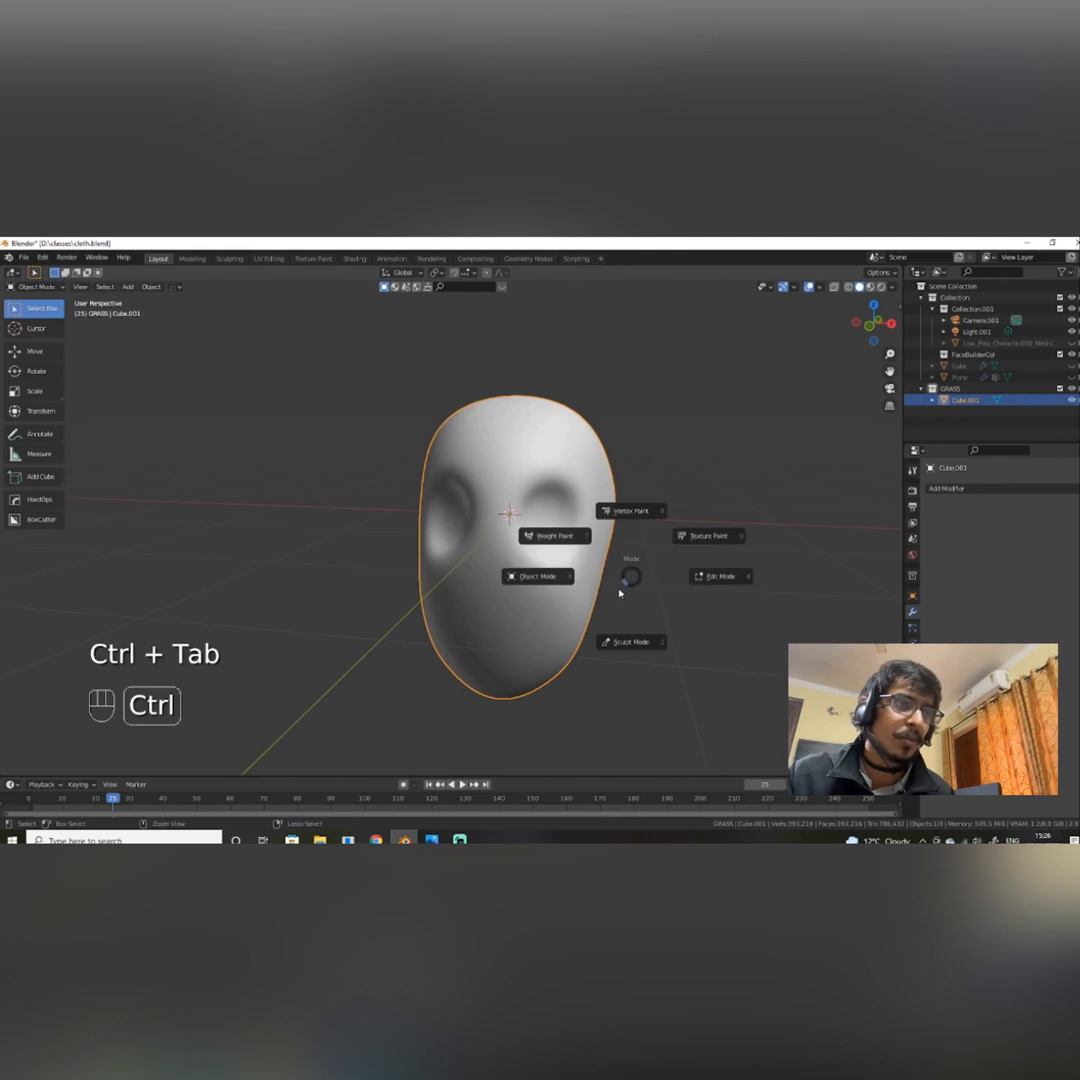
pyautogui.click(651, 648)
pyautogui.scroll(2, 648, 595)
pyautogui.keyDown('alt'); pyautogui.moveTo(648, 595); pyautogui.dragTo(630, 574); pyautogui.keyUp('alt')
pyautogui.keyDown('alt'); pyautogui.keyDown('shift'); pyautogui.moveTo(630, 574); pyautogui.dragTo(595, 581); pyautogui.keyUp('shift'); pyautogui.keyUp('alt')
pyautogui.scroll(-2, 595, 581)
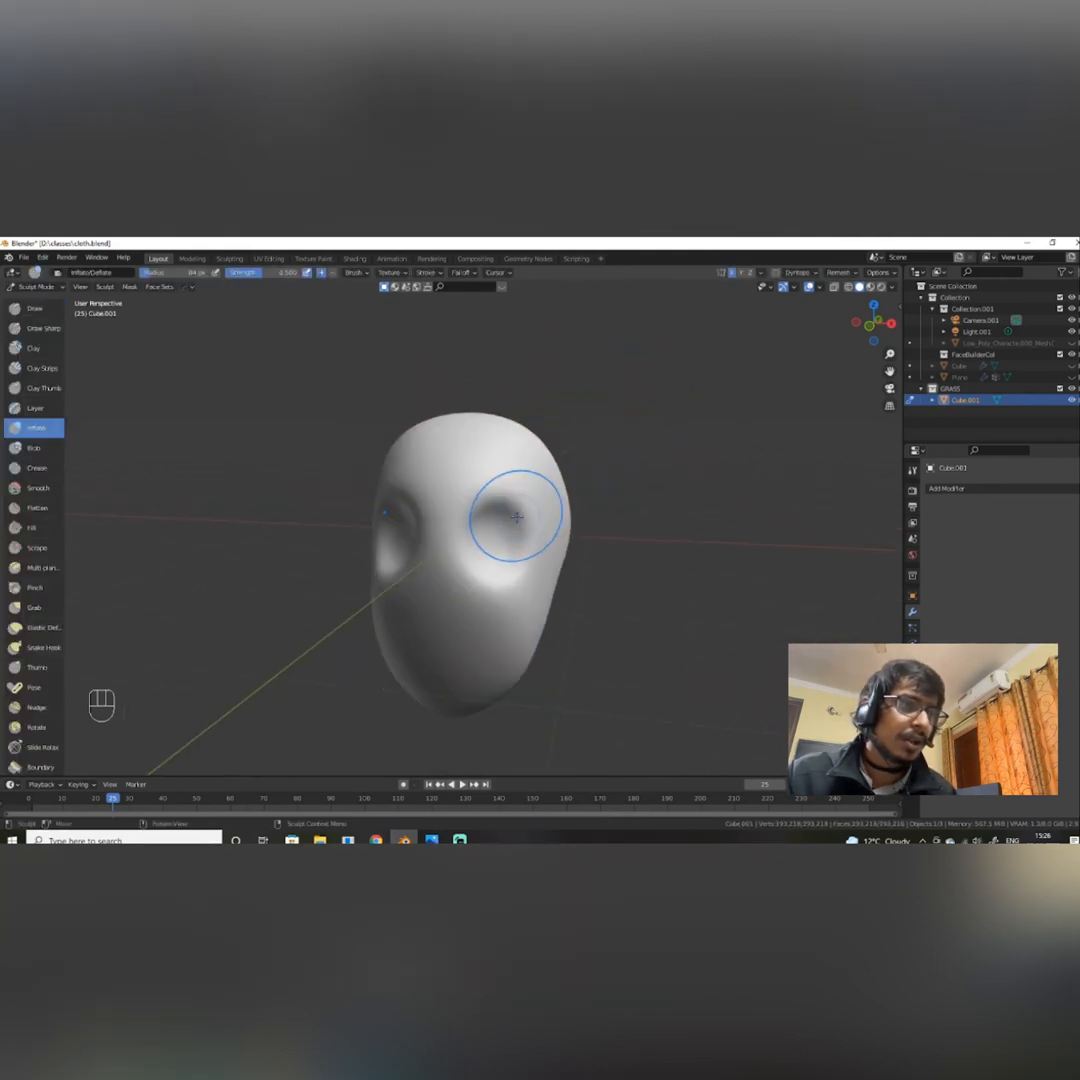
pyautogui.moveTo(516, 516); pyautogui.dragTo(485, 535)
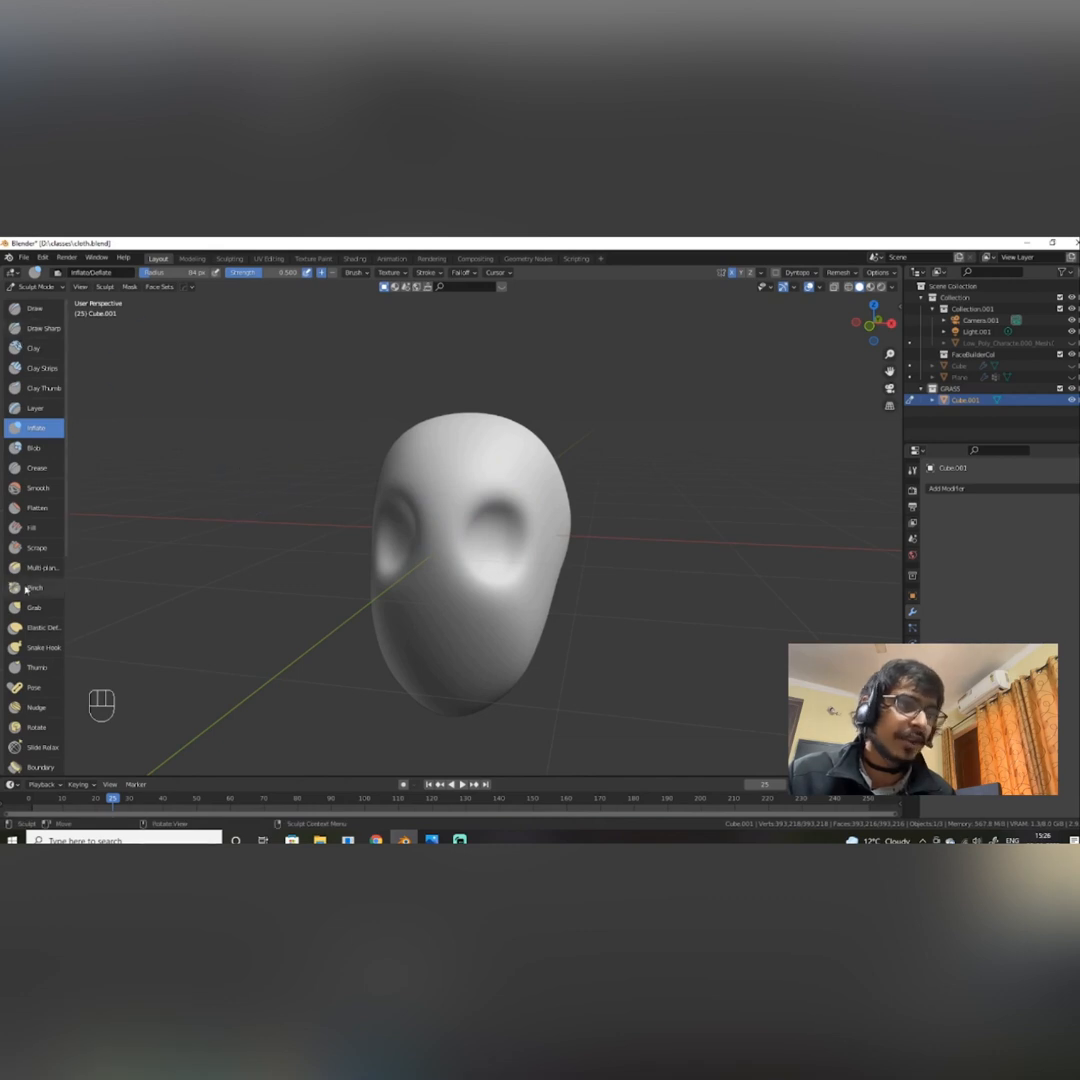
# Reshape the eye sockets with the Elastic Deform brush, pushing their outer corners back in the right side view.
pyautogui.click(24, 625)
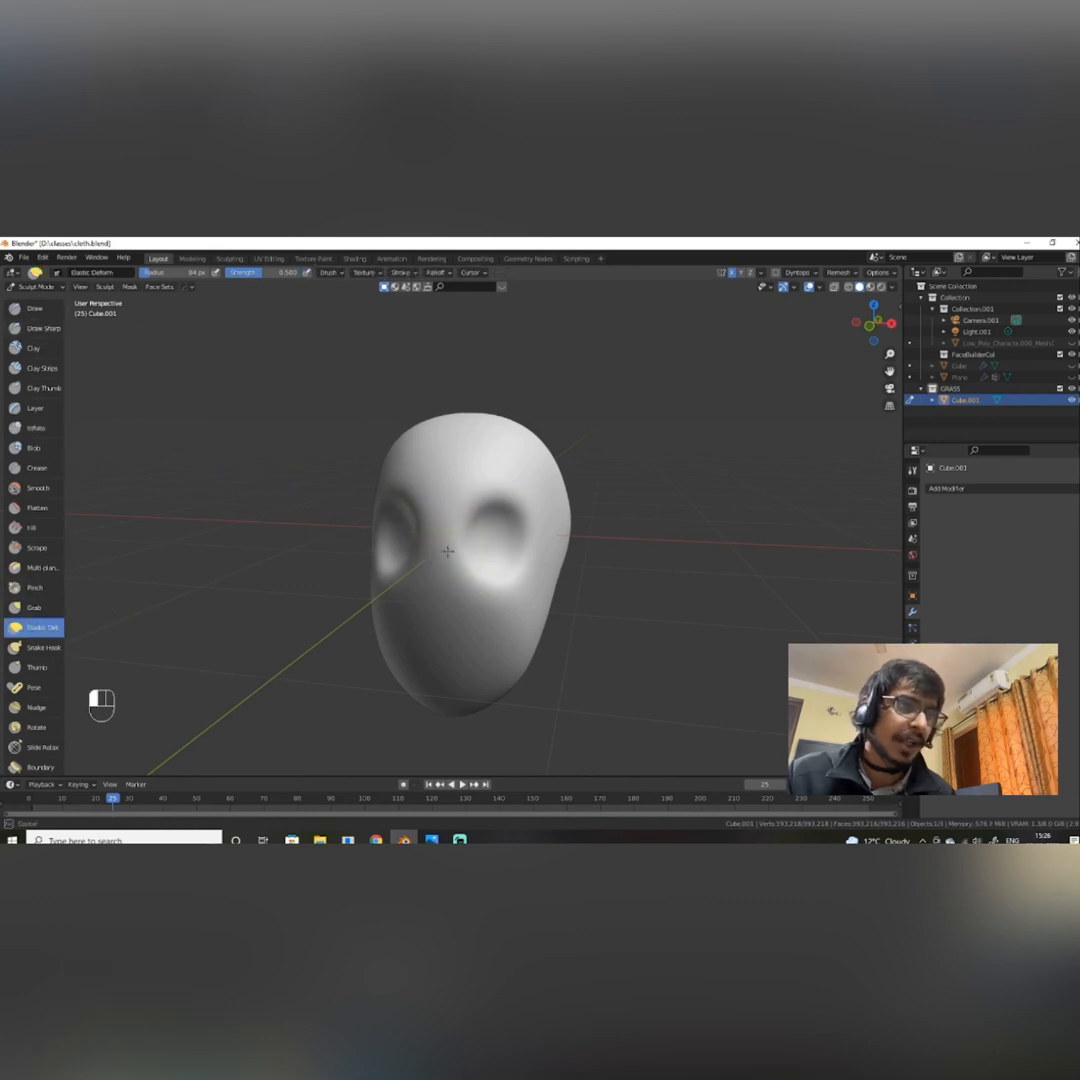
pyautogui.moveTo(502, 498)
pyautogui.mouseDown()
pyautogui.moveTo(499, 528)
pyautogui.moveTo(530, 533)
pyautogui.moveTo(549, 496)
pyautogui.moveTo(552, 534)
pyautogui.moveTo(525, 540)
pyautogui.moveTo(542, 535)
pyautogui.mouseUp()
pyautogui.press('KP_1')
pyautogui.press('KP_3')
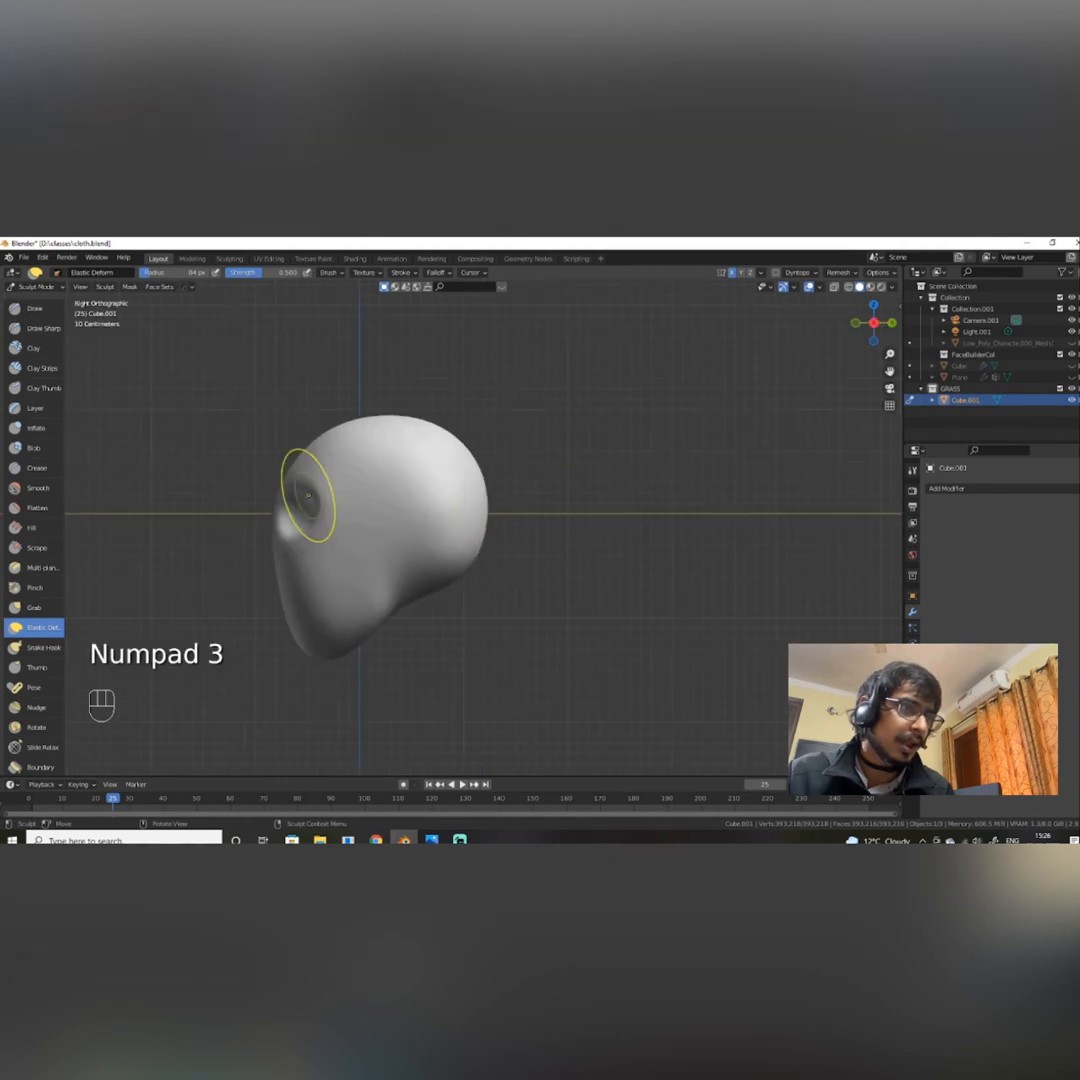
pyautogui.moveTo(321, 501); pyautogui.dragTo(342, 511)
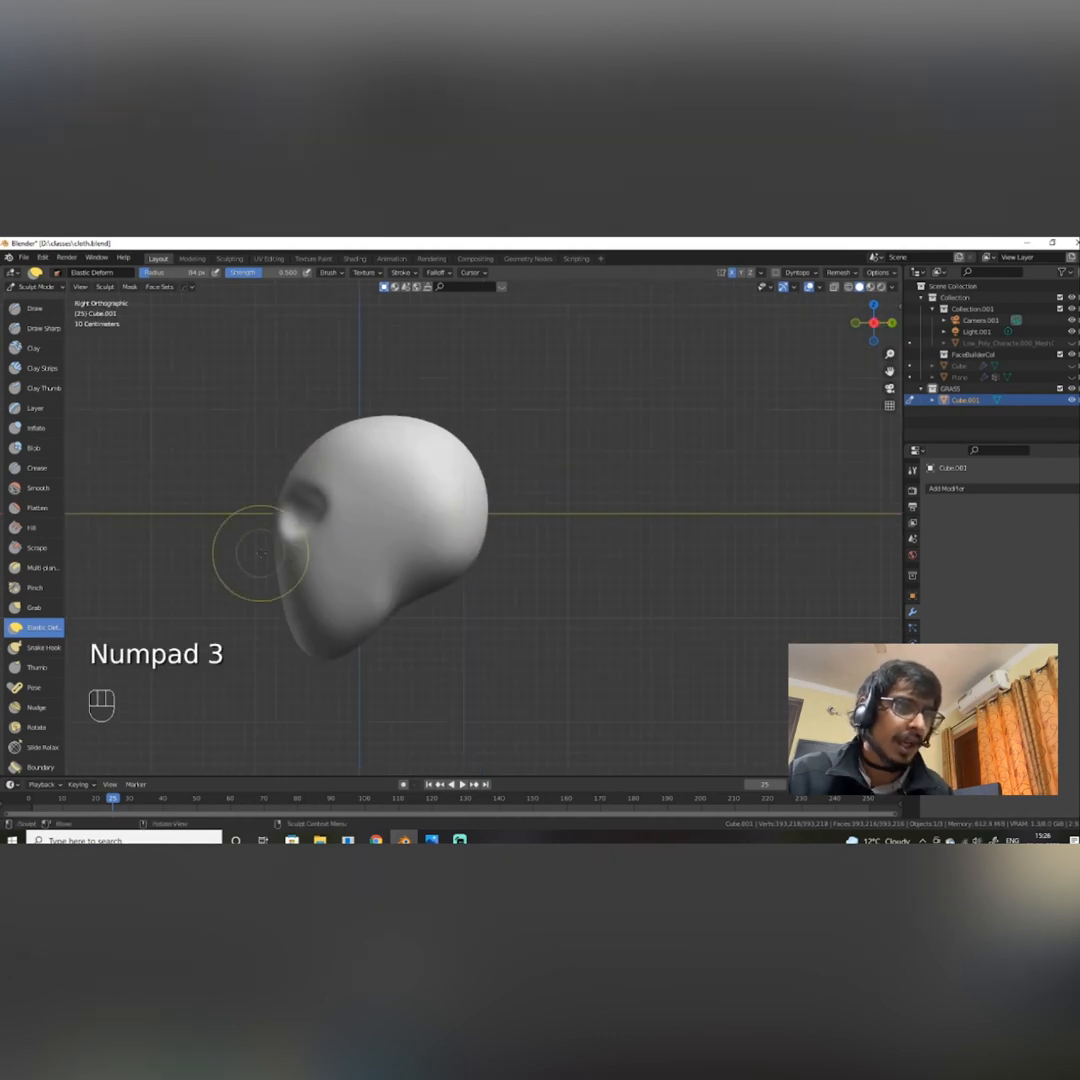
# Paint a nose-shaped mask in the front view with the Mask brush, running down between the eyes and widening at the nostrils.
pyautogui.press('KP_1')
pyautogui.scroll(3, 513, 542)
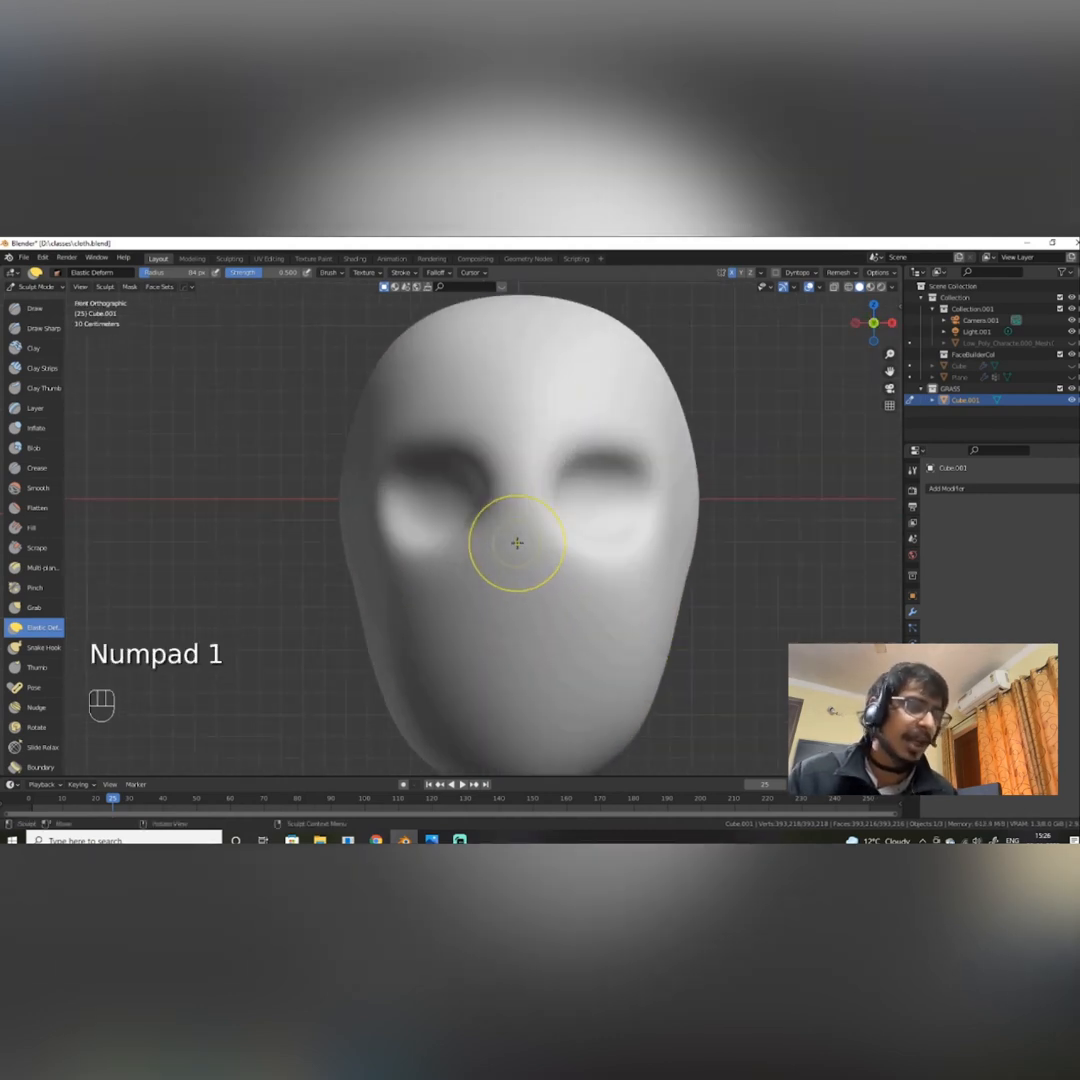
pyautogui.press('m')
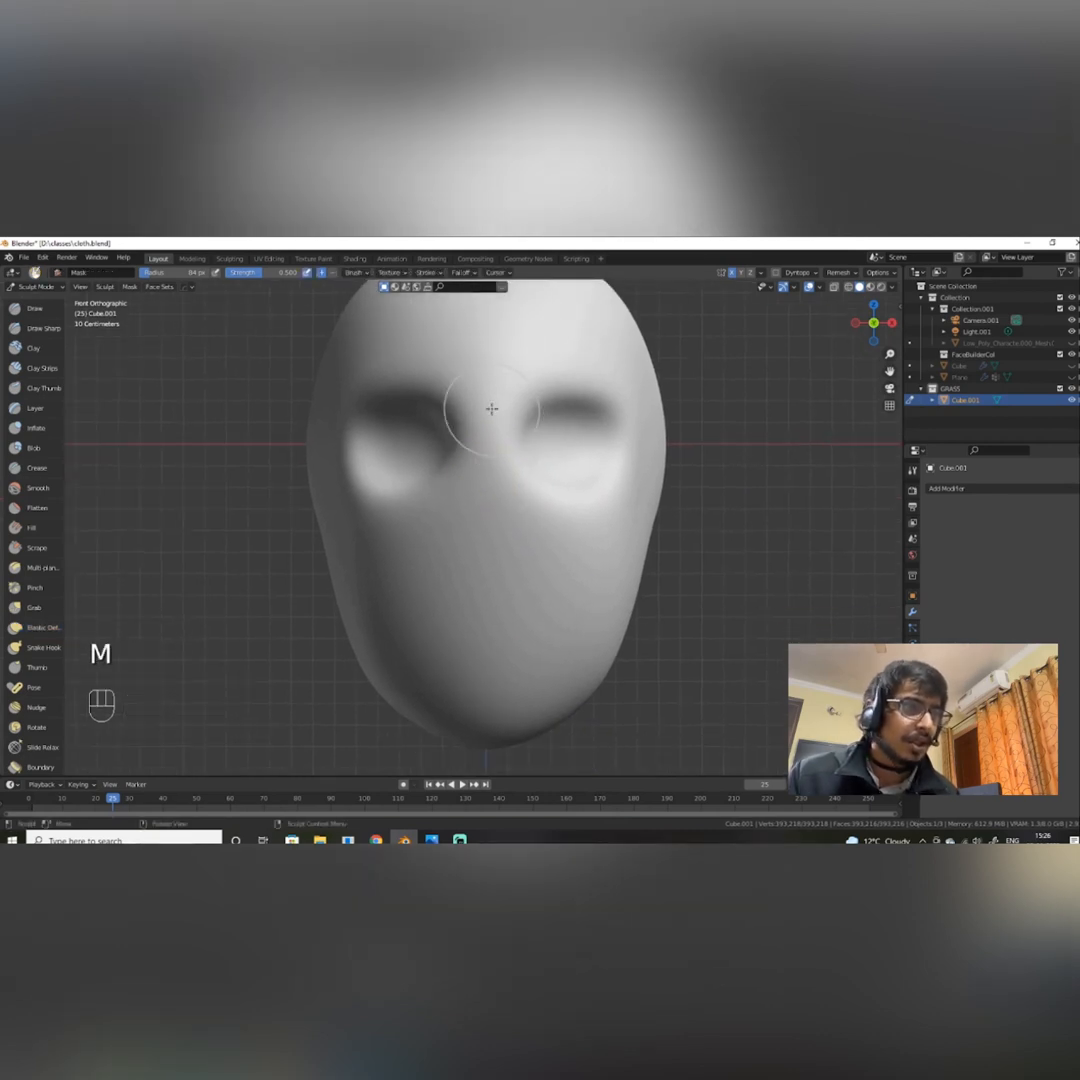
pyautogui.moveTo(489, 410)
pyautogui.mouseDown()
pyautogui.moveTo(475, 441)
pyautogui.moveTo(477, 520)
pyautogui.mouseUp()
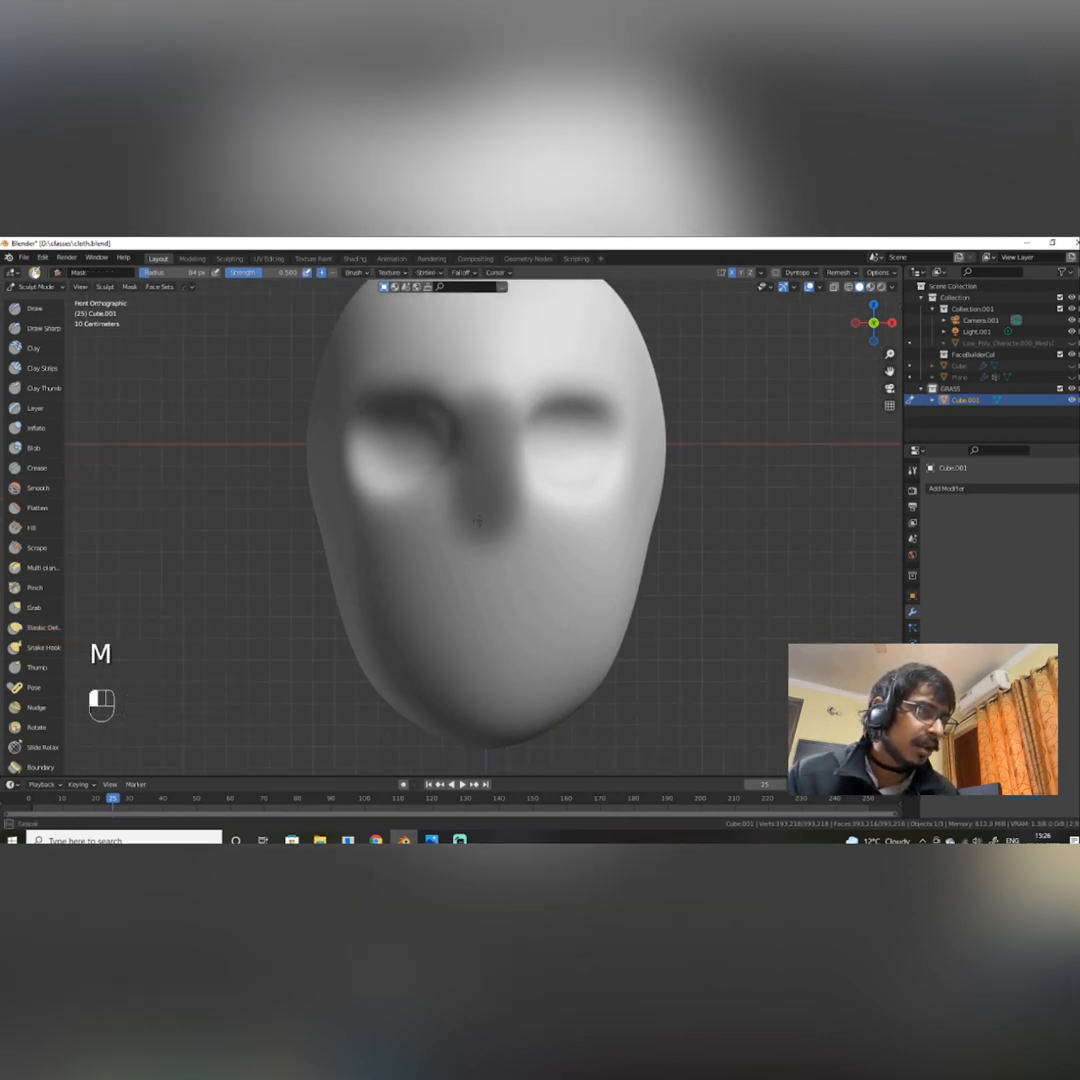
pyautogui.scroll(-4, 24, 680)
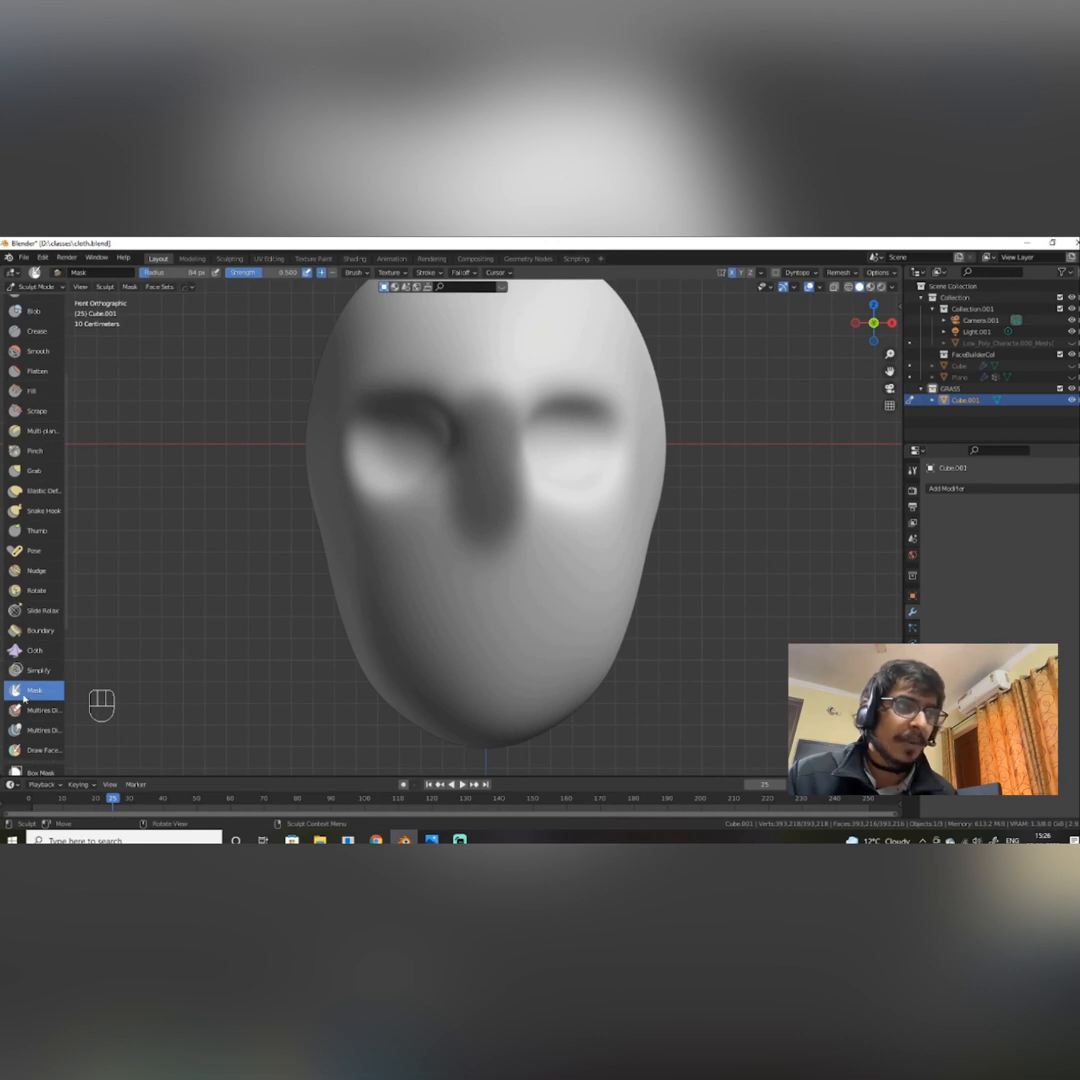
pyautogui.moveTo(500, 410)
pyautogui.mouseDown()
pyautogui.moveTo(510, 538)
pyautogui.moveTo(483, 536)
pyautogui.moveTo(557, 538)
pyautogui.mouseUp()
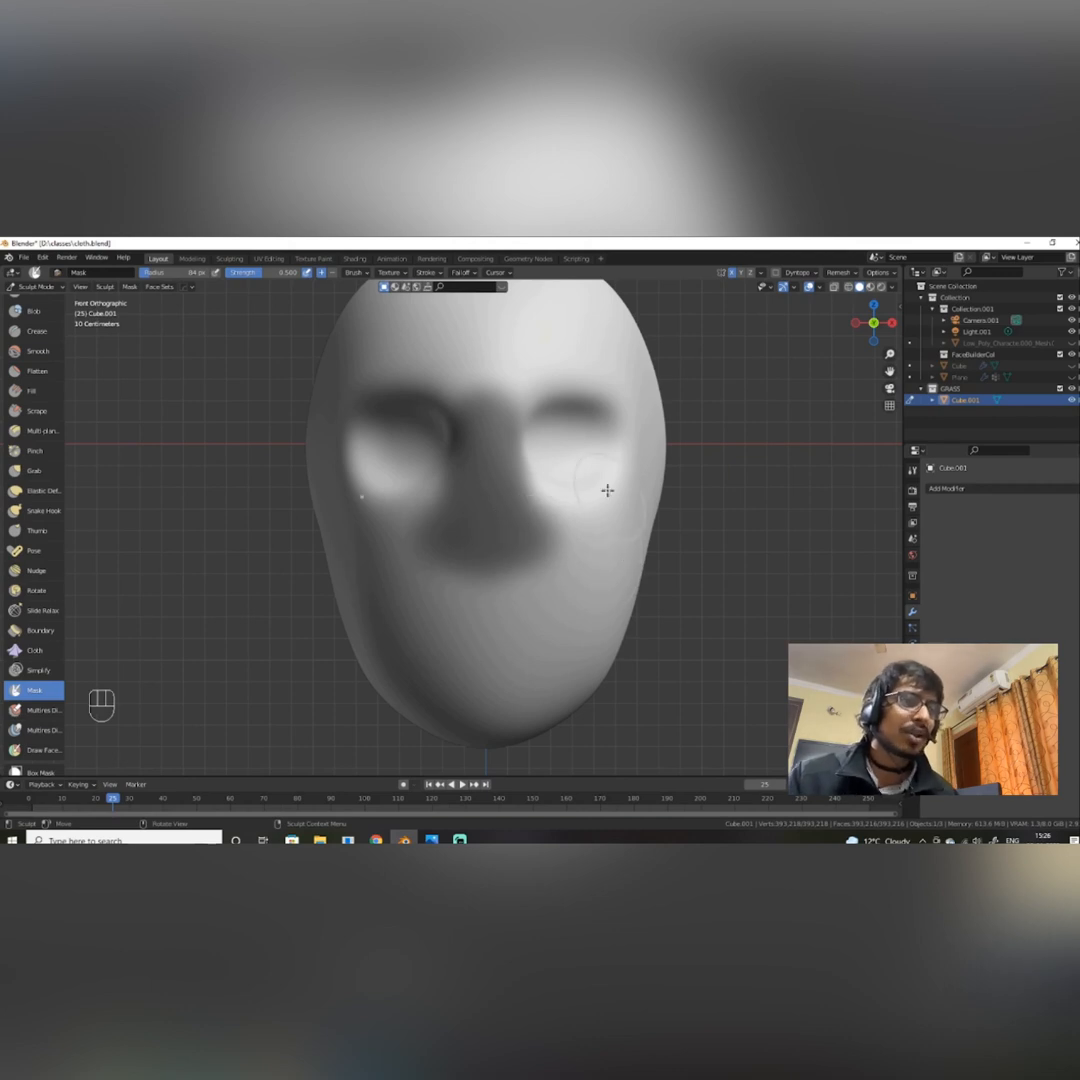
# Invert the nose mask and paint along both sides of the unmasked nose to narrow its shape.
pyautogui.scroll(-3, 540, 517)
pyautogui.scroll(2, 507, 462)
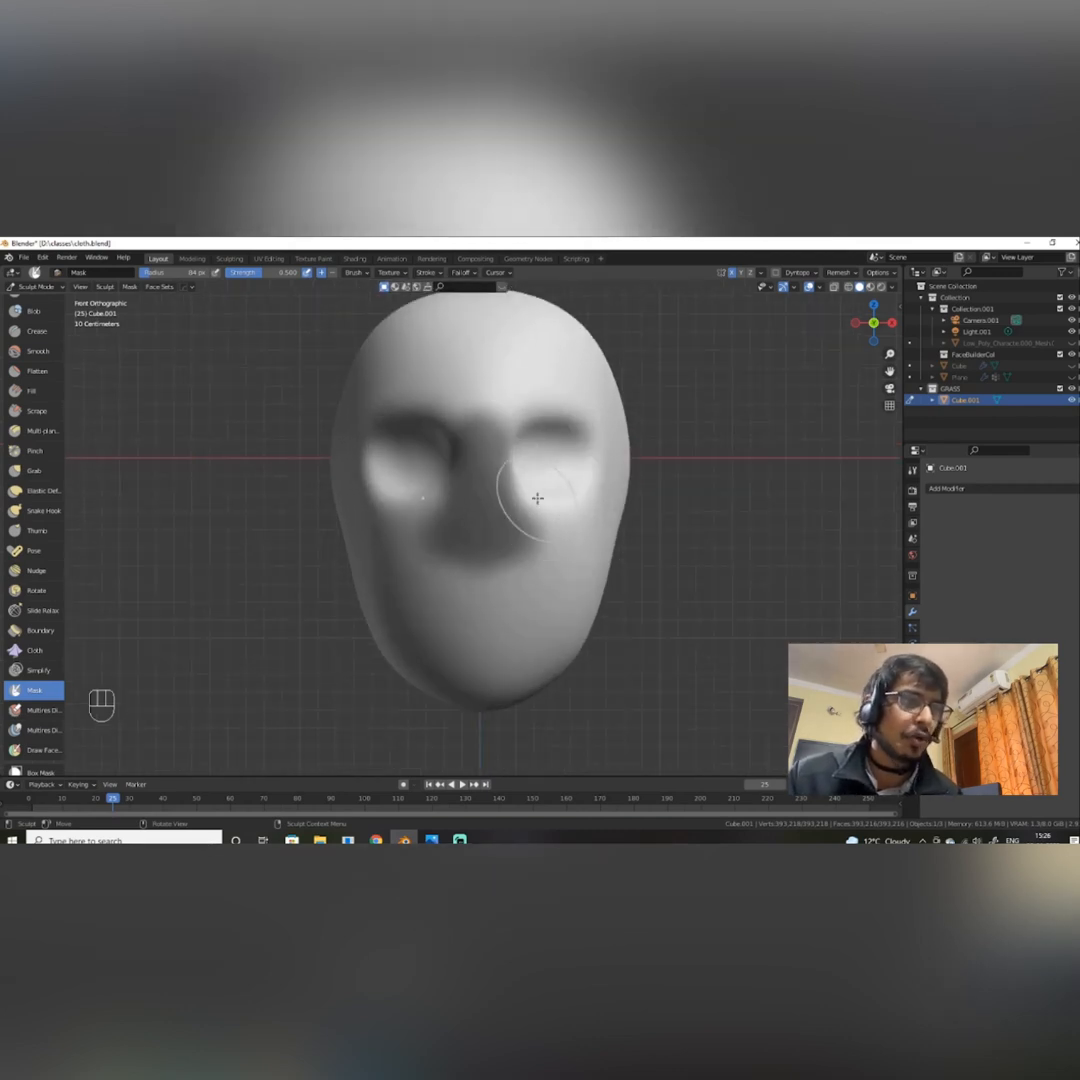
pyautogui.hotkey('ctrl', 'i')
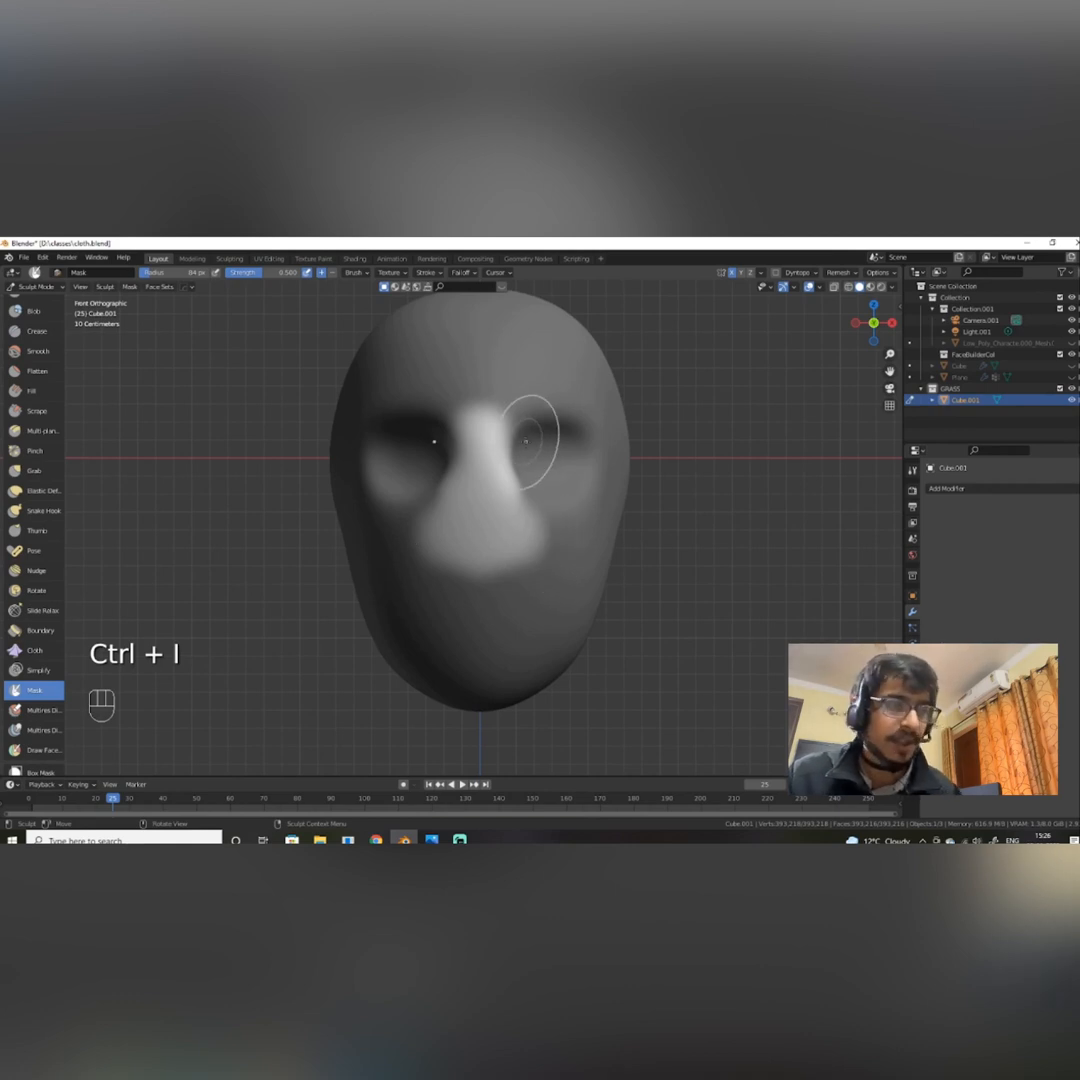
pyautogui.hotkey('ctrl', 'i')
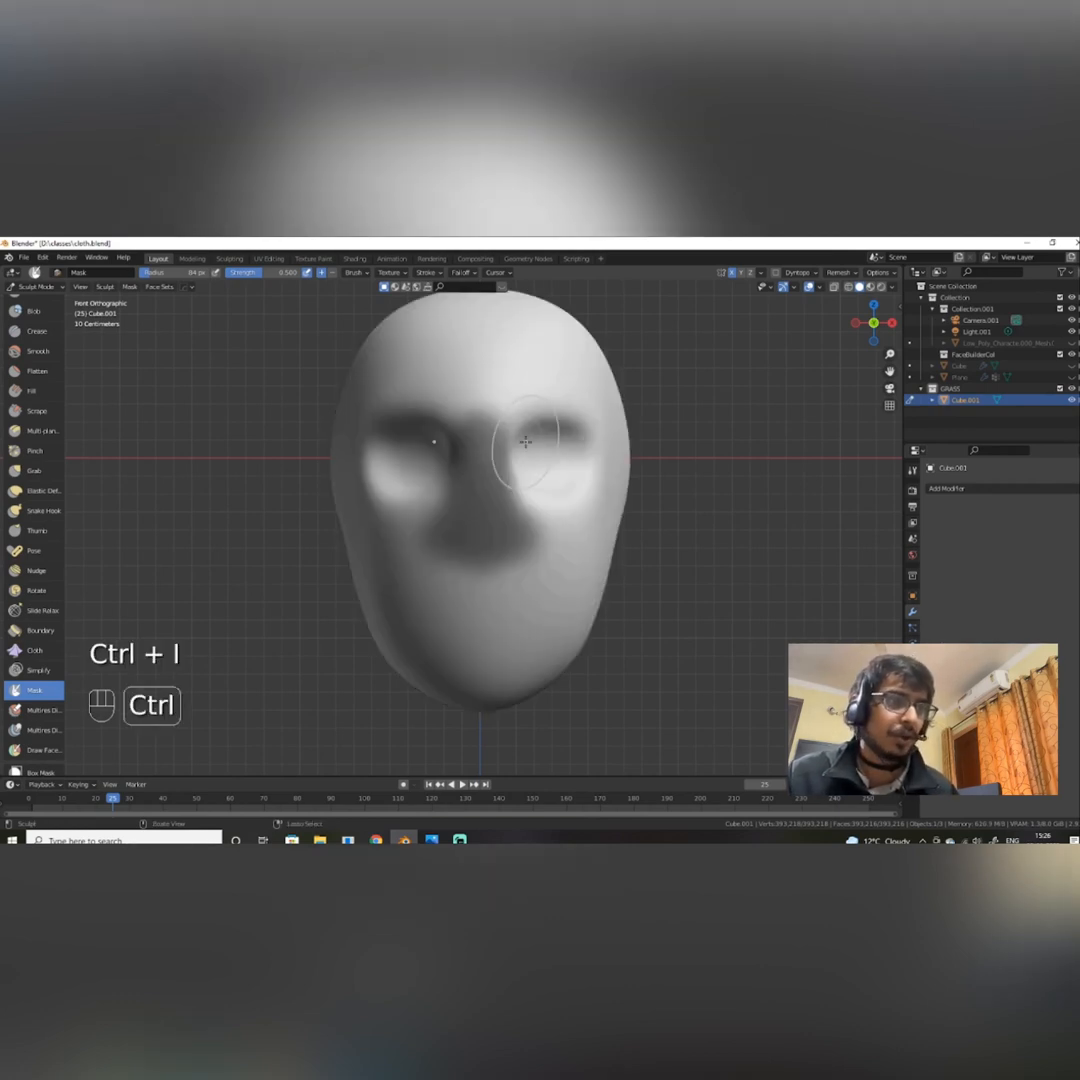
pyautogui.hotkey('ctrl', 'i')
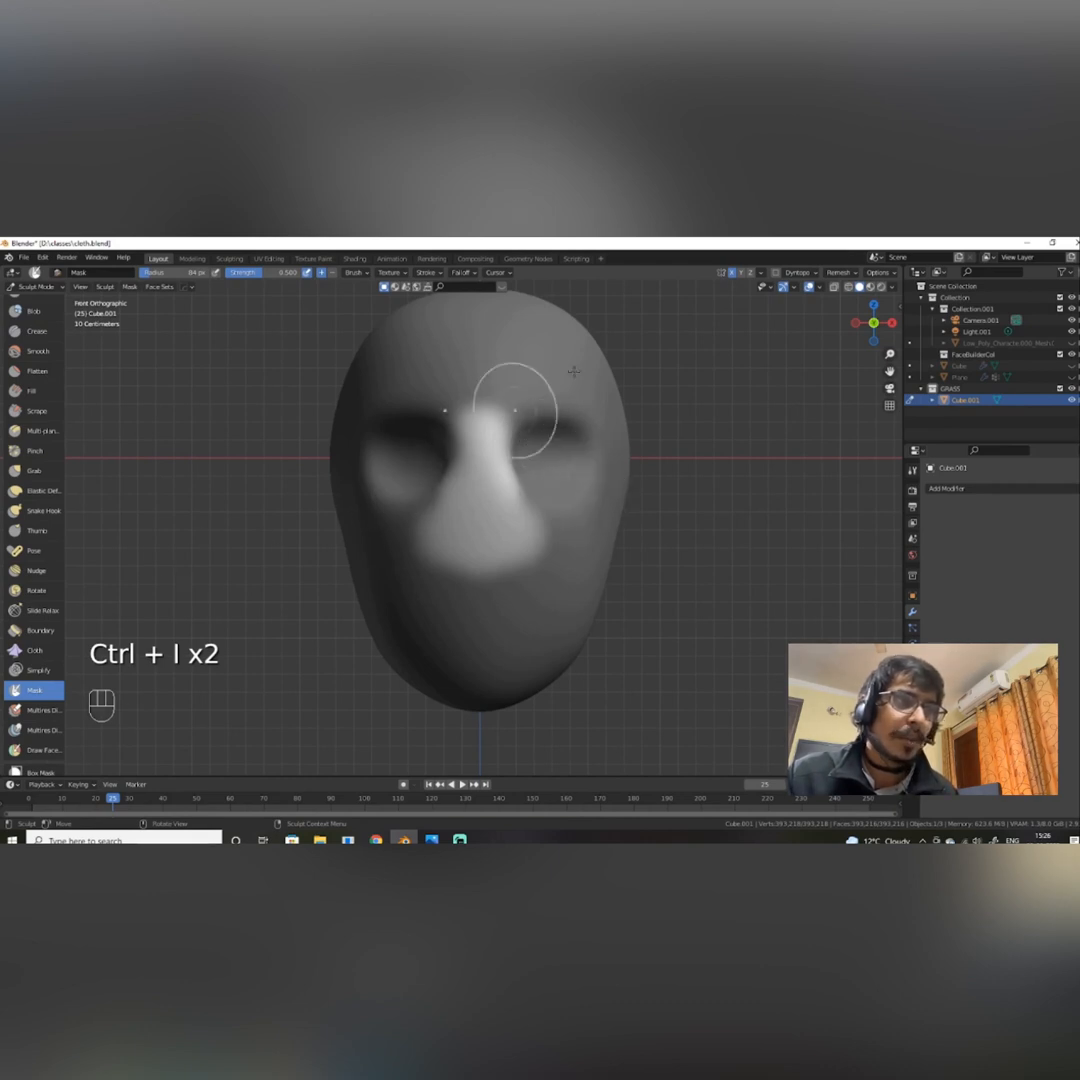
pyautogui.moveTo(515, 399); pyautogui.dragTo(506, 506)
pyautogui.moveTo(420, 514); pyautogui.dragTo(446, 523)
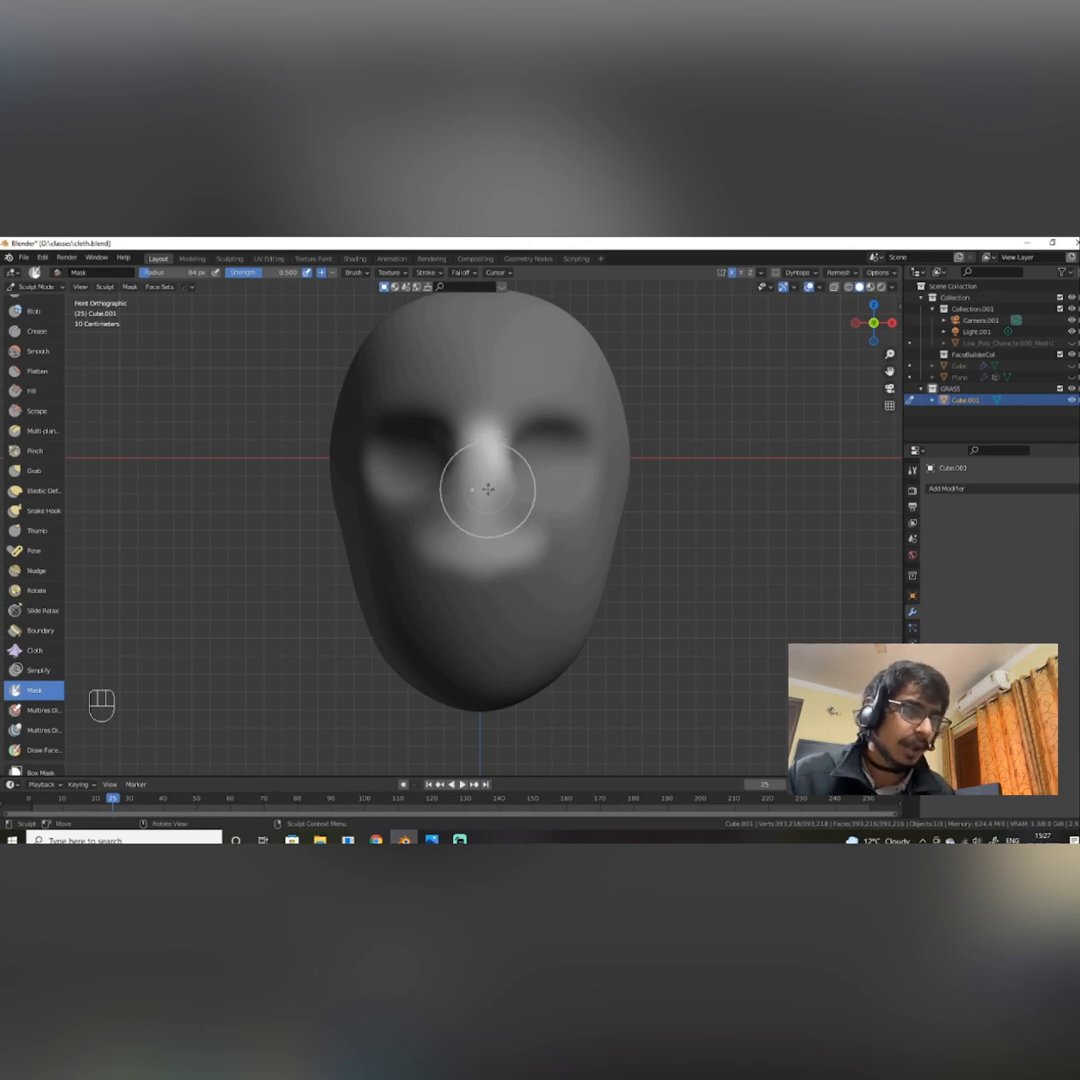
# Invert the mask, repaint the middle of the nose to fill out its bridge and body, and invert it back.
pyautogui.hotkey('ctrl', 'i')
pyautogui.scroll(4, 482, 516)
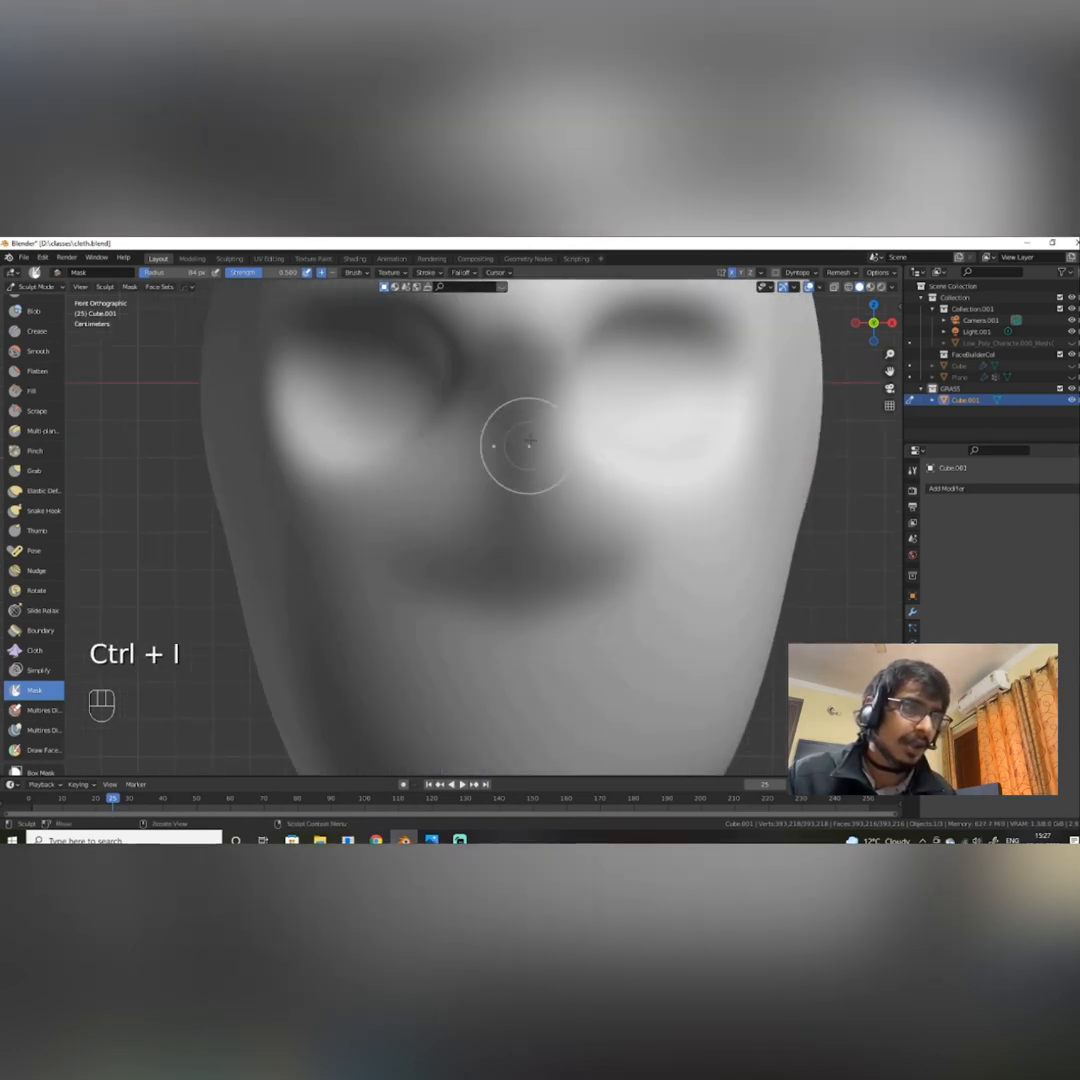
pyautogui.moveTo(506, 442)
pyautogui.mouseDown()
pyautogui.moveTo(480, 484)
pyautogui.moveTo(476, 468)
pyautogui.mouseUp()
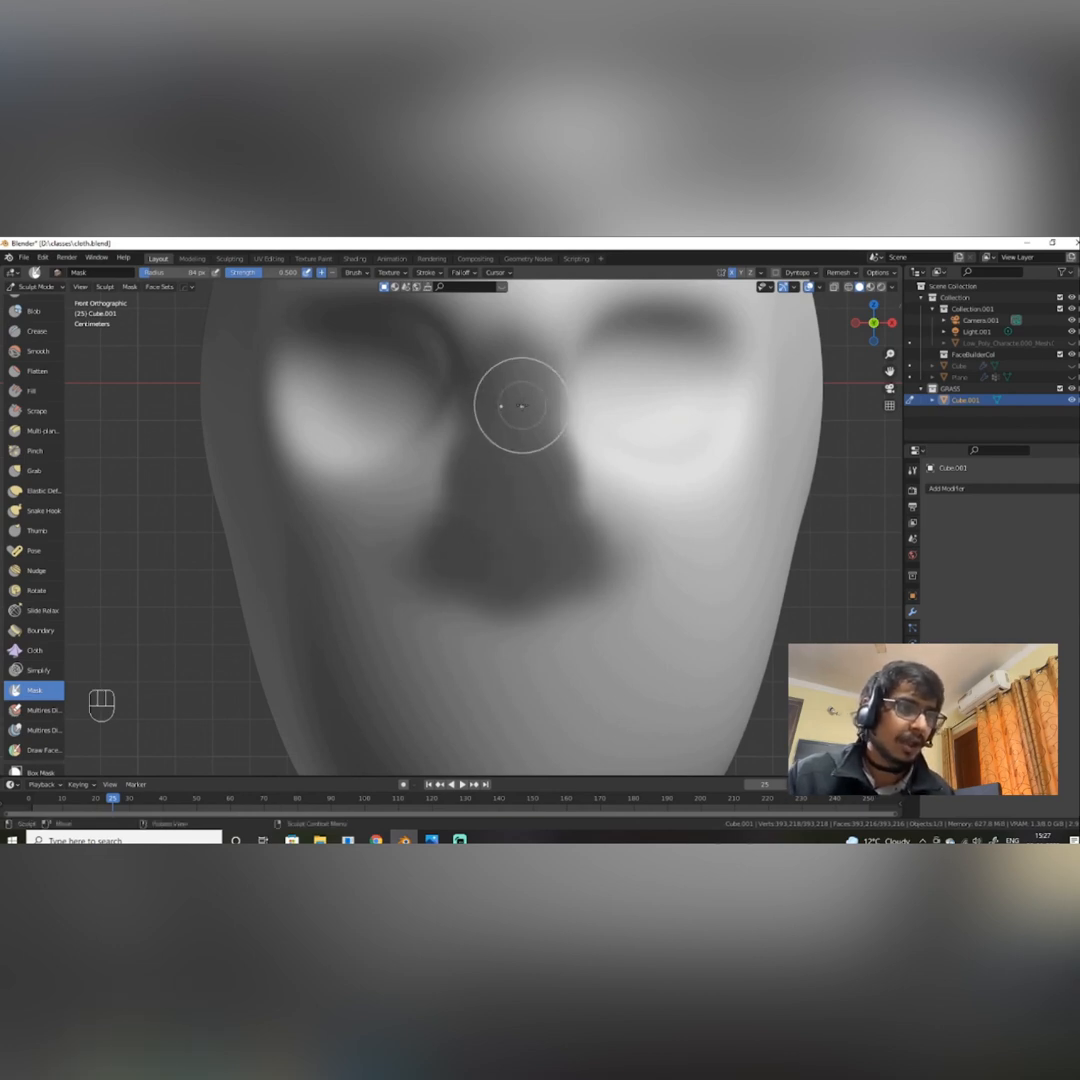
pyautogui.hotkey('ctrl', 'i')
pyautogui.scroll(-2, 519, 404)
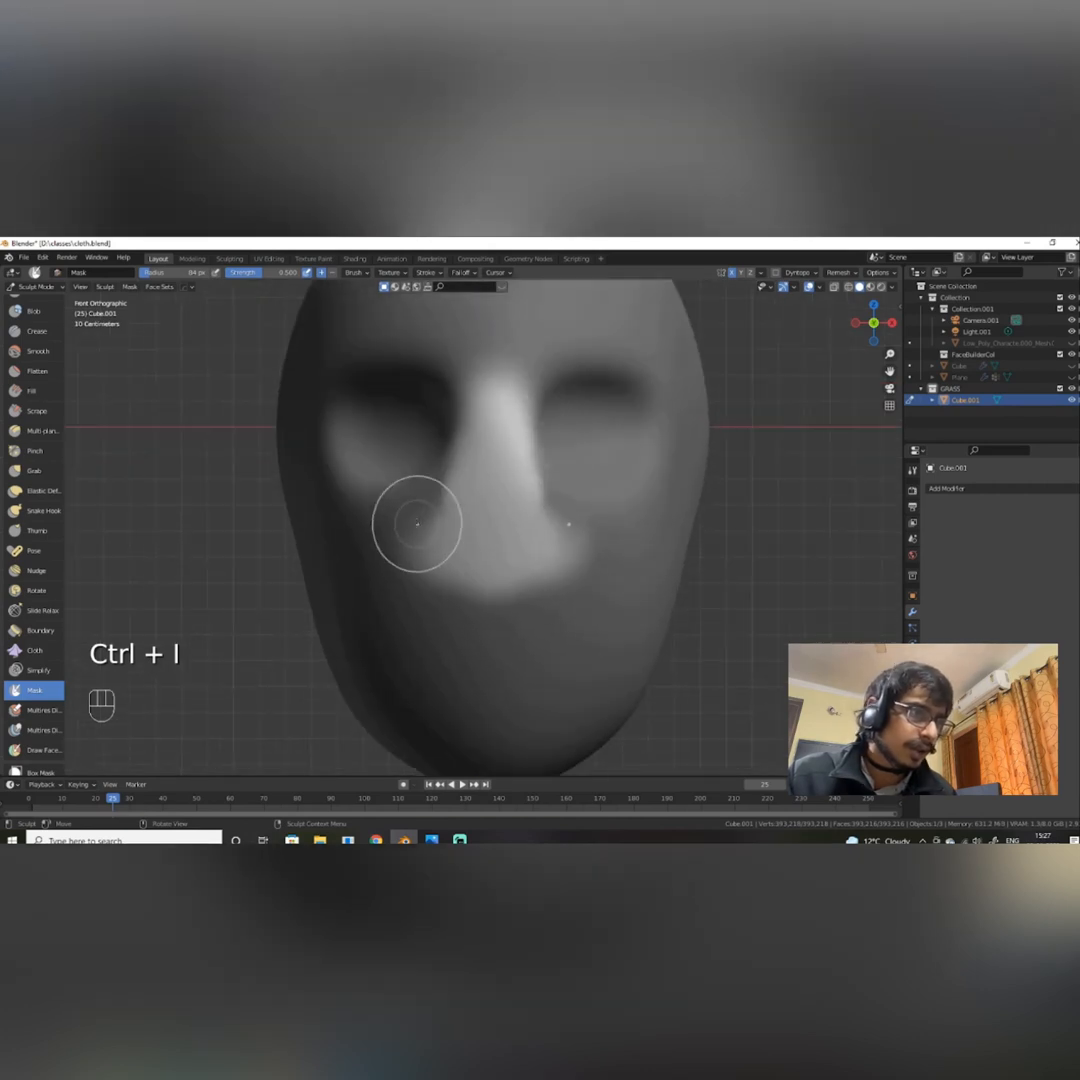
# Paint the mask around the nostrils and beneath the nose to sharpen the lower outline of the unmasked area.
pyautogui.scroll(4, 401, 528)
pyautogui.moveTo(386, 513); pyautogui.dragTo(346, 571)
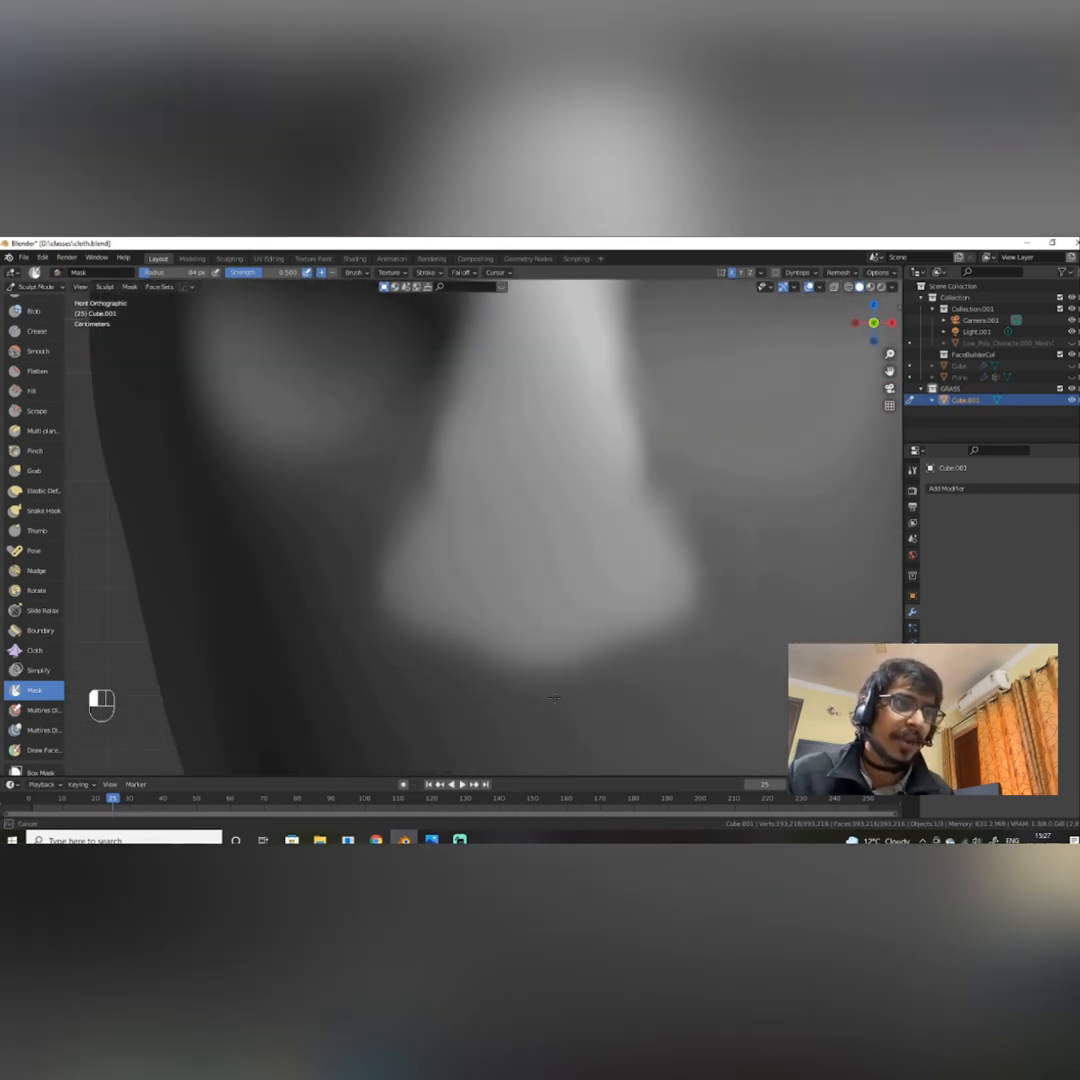
pyautogui.moveTo(554, 698); pyautogui.dragTo(668, 632)
pyautogui.scroll(-4, 646, 477)
pyautogui.scroll(4, 586, 441)
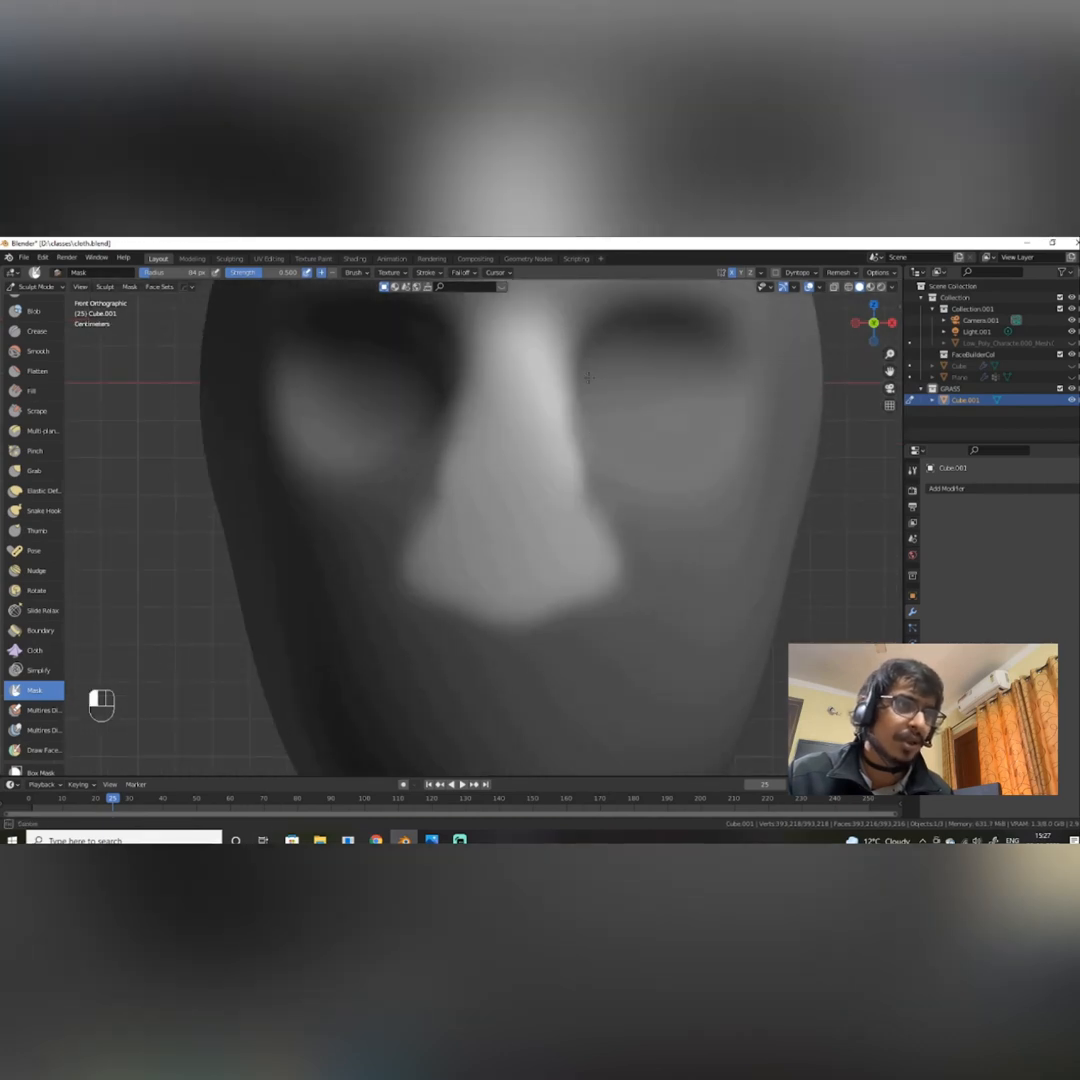
pyautogui.scroll(-4, 588, 377)
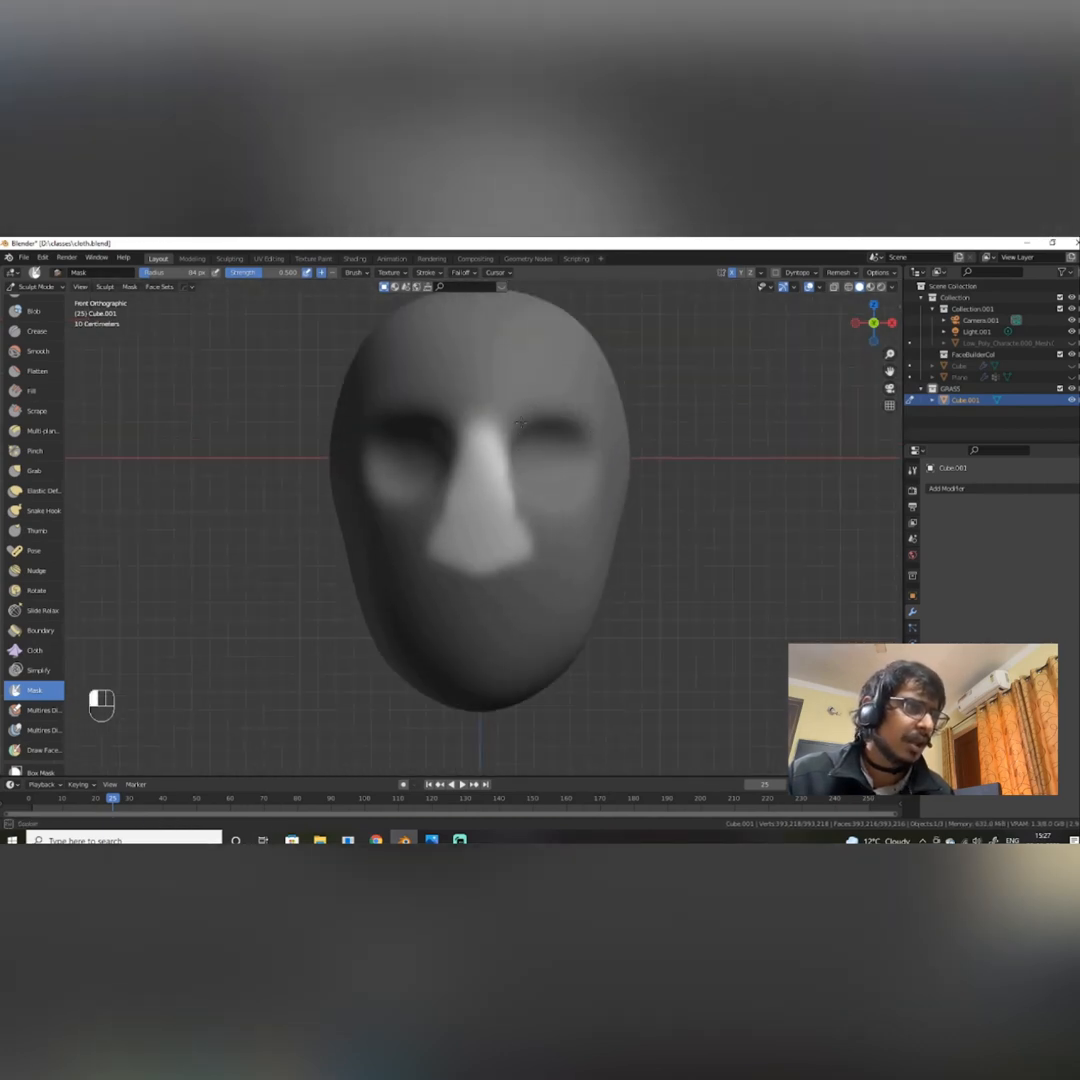
# Pull the unmasked nose forward out of the face with the Elastic Deform brush at a radius of 118 px and adjust its bridge.
pyautogui.keyDown('alt'); pyautogui.moveTo(536, 423); pyautogui.dragTo(560, 452); pyautogui.keyUp('alt')
pyautogui.scroll(-4, 530, 464)
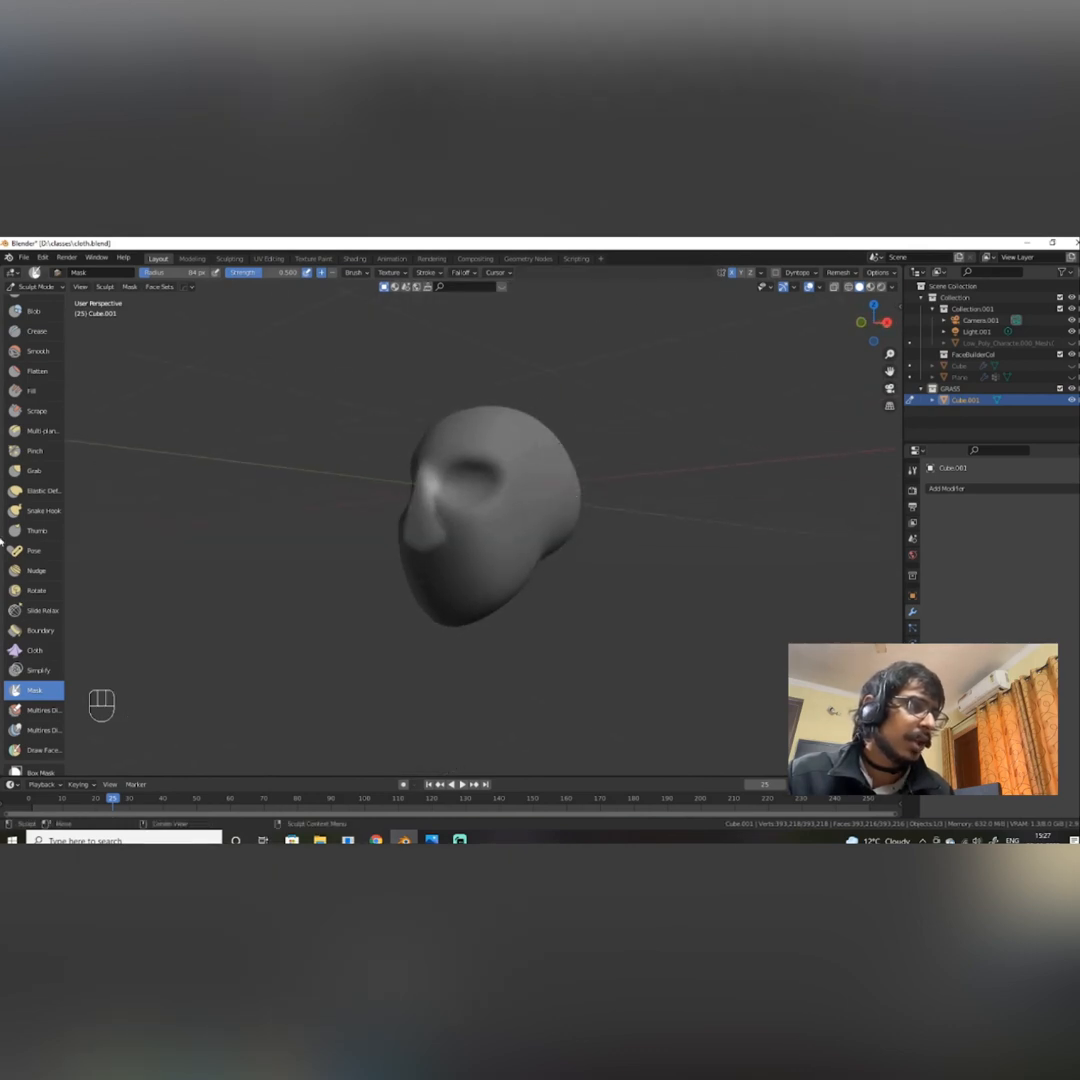
pyautogui.click(46, 491)
pyautogui.keyDown('alt'); pyautogui.moveTo(563, 542); pyautogui.dragTo(516, 570); pyautogui.keyUp('alt')
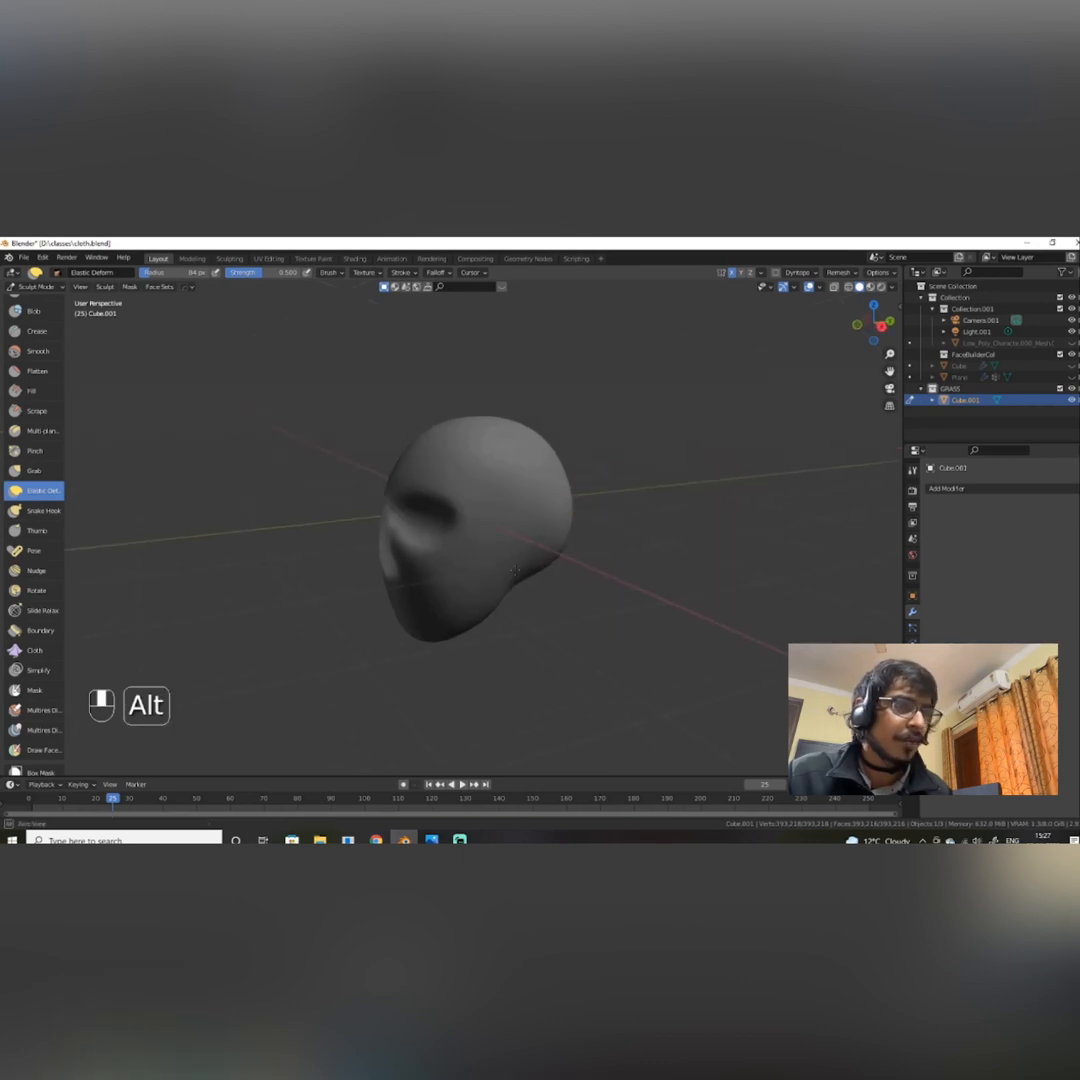
pyautogui.rightClick(333, 567)
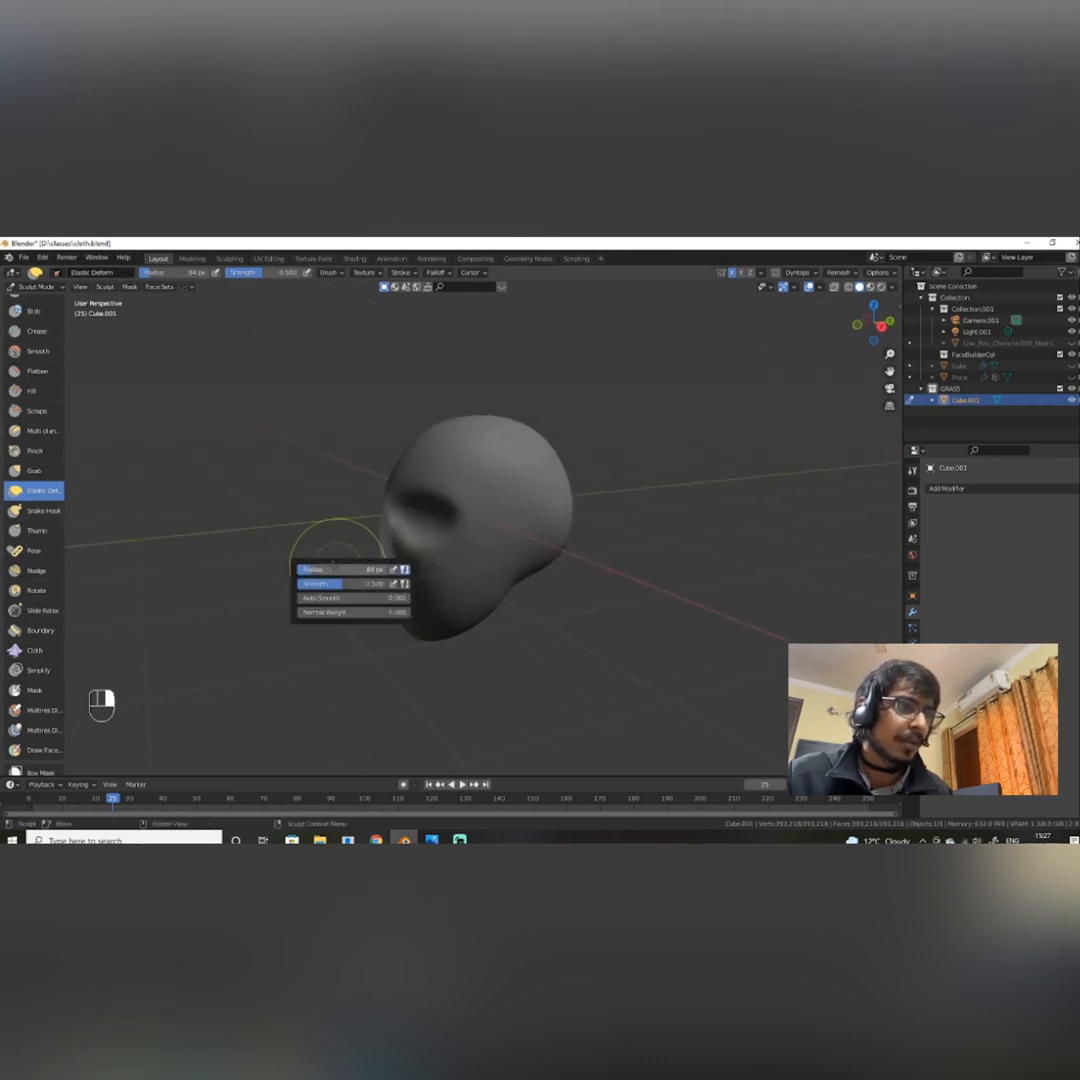
pyautogui.moveTo(309, 567); pyautogui.dragTo(314, 568)
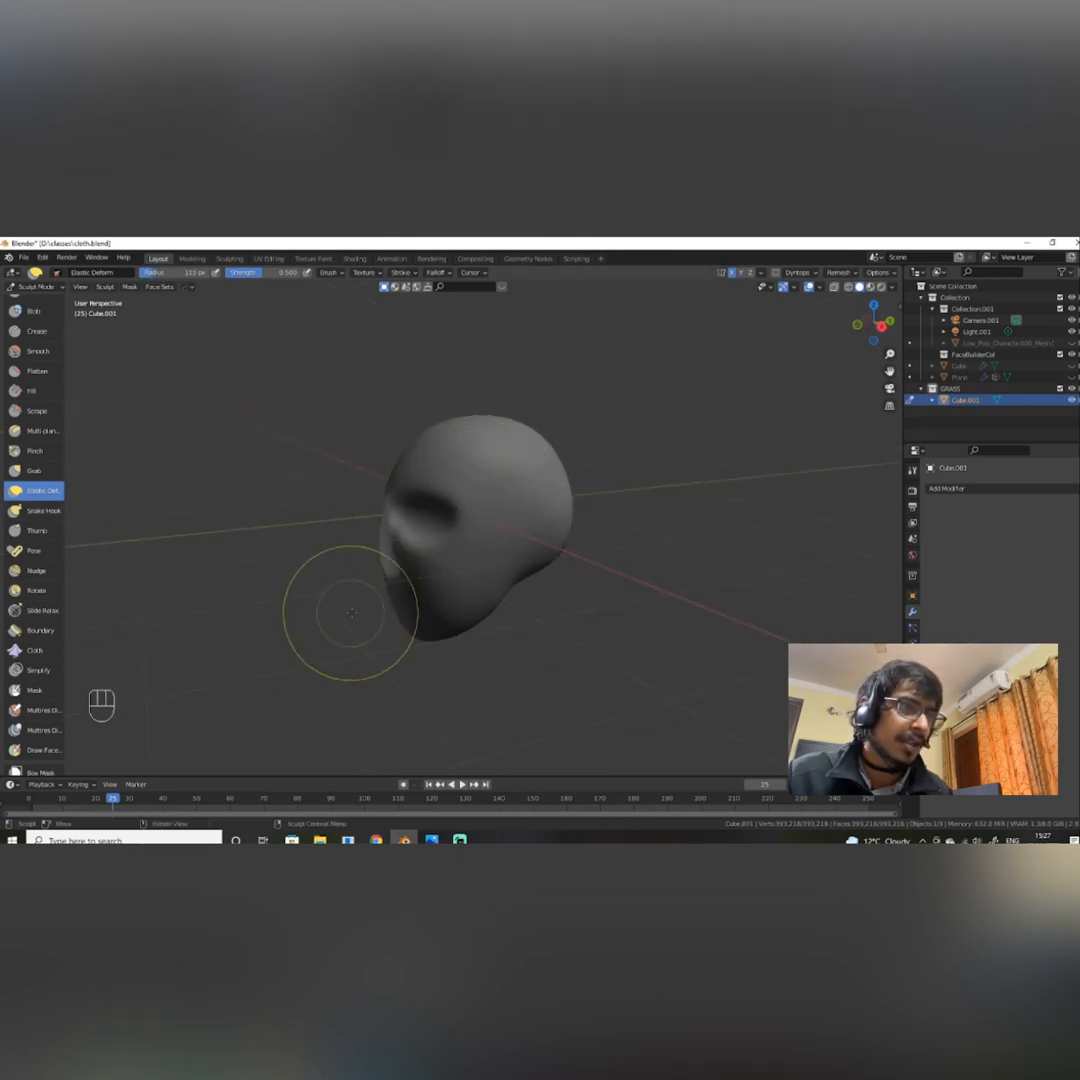
pyautogui.moveTo(387, 565); pyautogui.dragTo(258, 585)
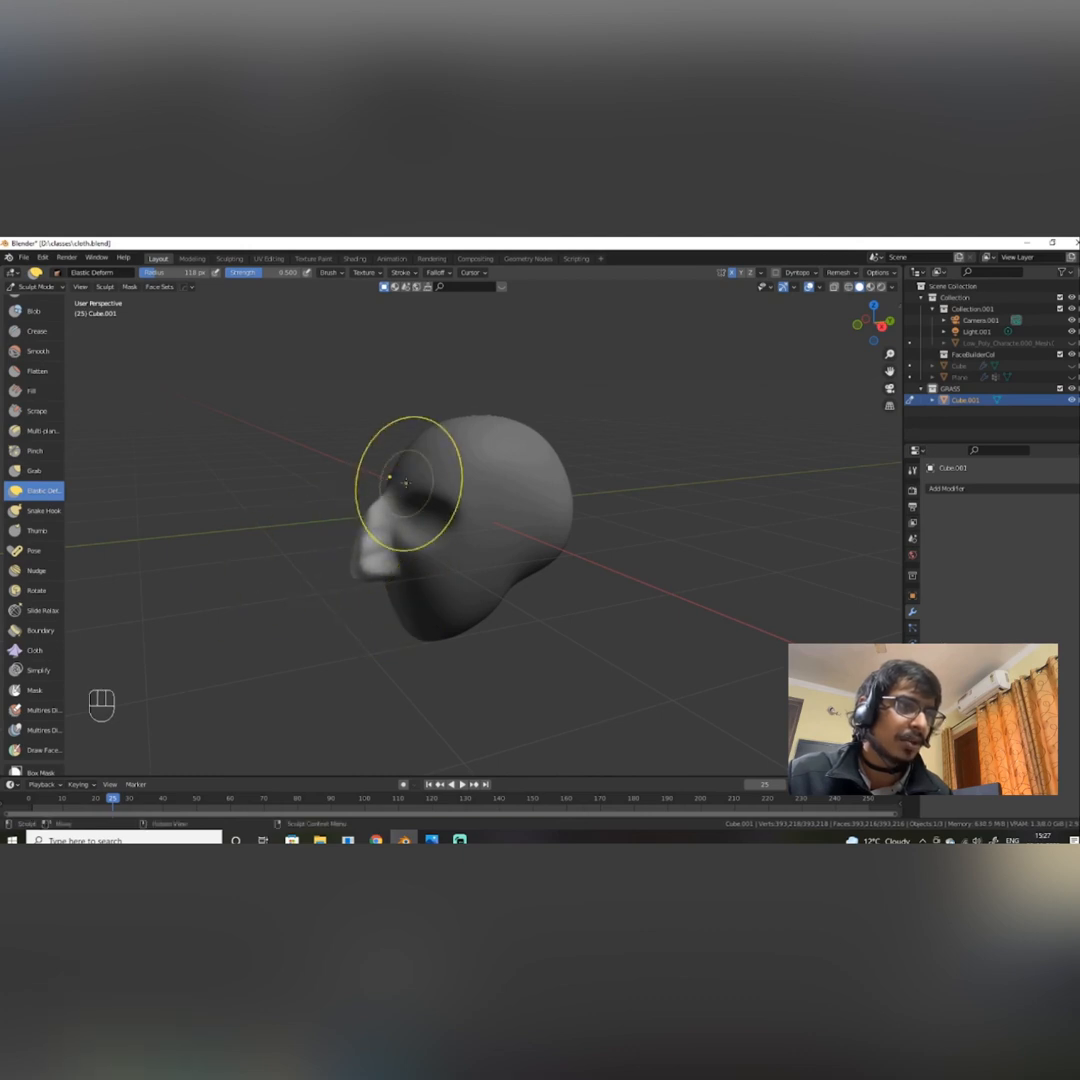
pyautogui.moveTo(365, 510)
pyautogui.mouseDown()
pyautogui.moveTo(411, 517)
pyautogui.moveTo(368, 562)
pyautogui.moveTo(352, 554)
pyautogui.mouseUp()
# Smooth the nostrils and sides of the nose, and refine the nose shape with Elastic Deform.
pyautogui.moveTo(406, 586); pyautogui.dragTo(494, 578, button='middle')
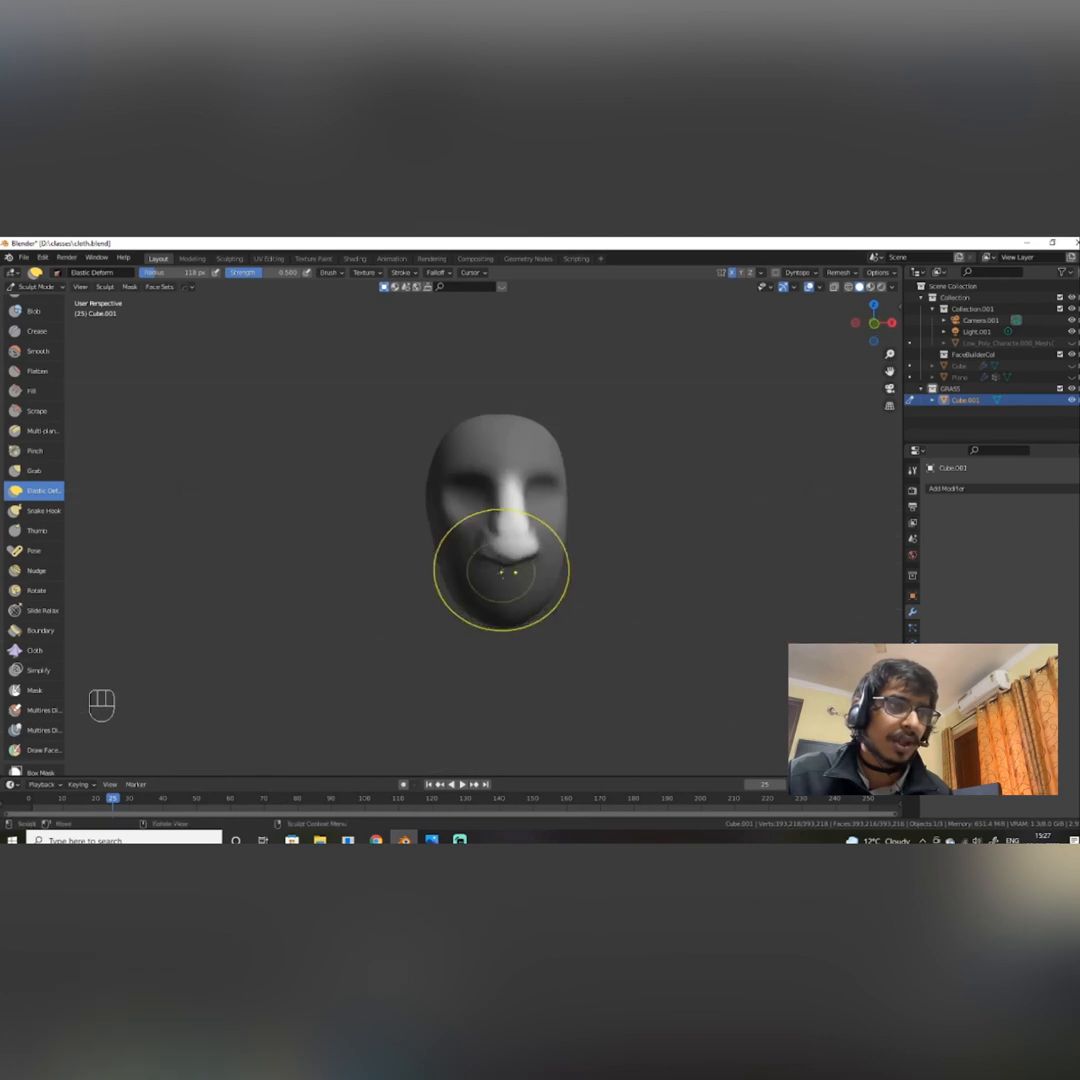
pyautogui.scroll(4, 581, 559)
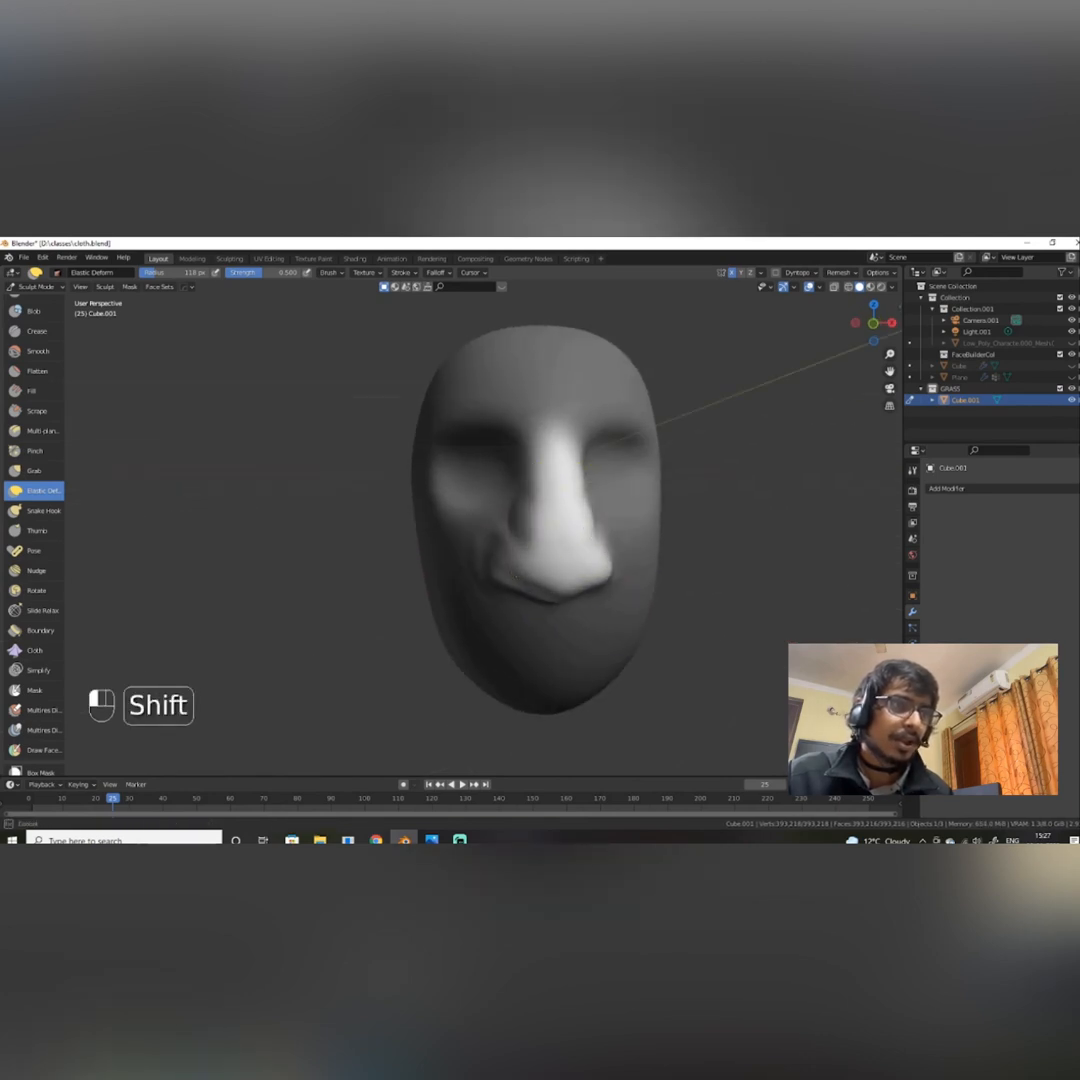
pyautogui.moveTo(515, 577)
pyautogui.keyDown('shift'); pyautogui.mouseDown()
pyautogui.moveTo(548, 593)
pyautogui.moveTo(566, 515)
pyautogui.moveTo(556, 487)
pyautogui.mouseUp(); pyautogui.keyUp('shift')
pyautogui.moveTo(500, 491)
pyautogui.keyDown('shift'); pyautogui.mouseDown()
pyautogui.moveTo(191, 553)
pyautogui.moveTo(290, 539)
pyautogui.moveTo(318, 566)
pyautogui.moveTo(393, 578)
pyautogui.moveTo(347, 572)
pyautogui.moveTo(426, 560)
pyautogui.moveTo(433, 524)
pyautogui.mouseUp(); pyautogui.keyUp('shift')
pyautogui.scroll(3, 373, 603)
pyautogui.moveTo(319, 534); pyautogui.dragTo(284, 528)
pyautogui.scroll(-5, 408, 544)
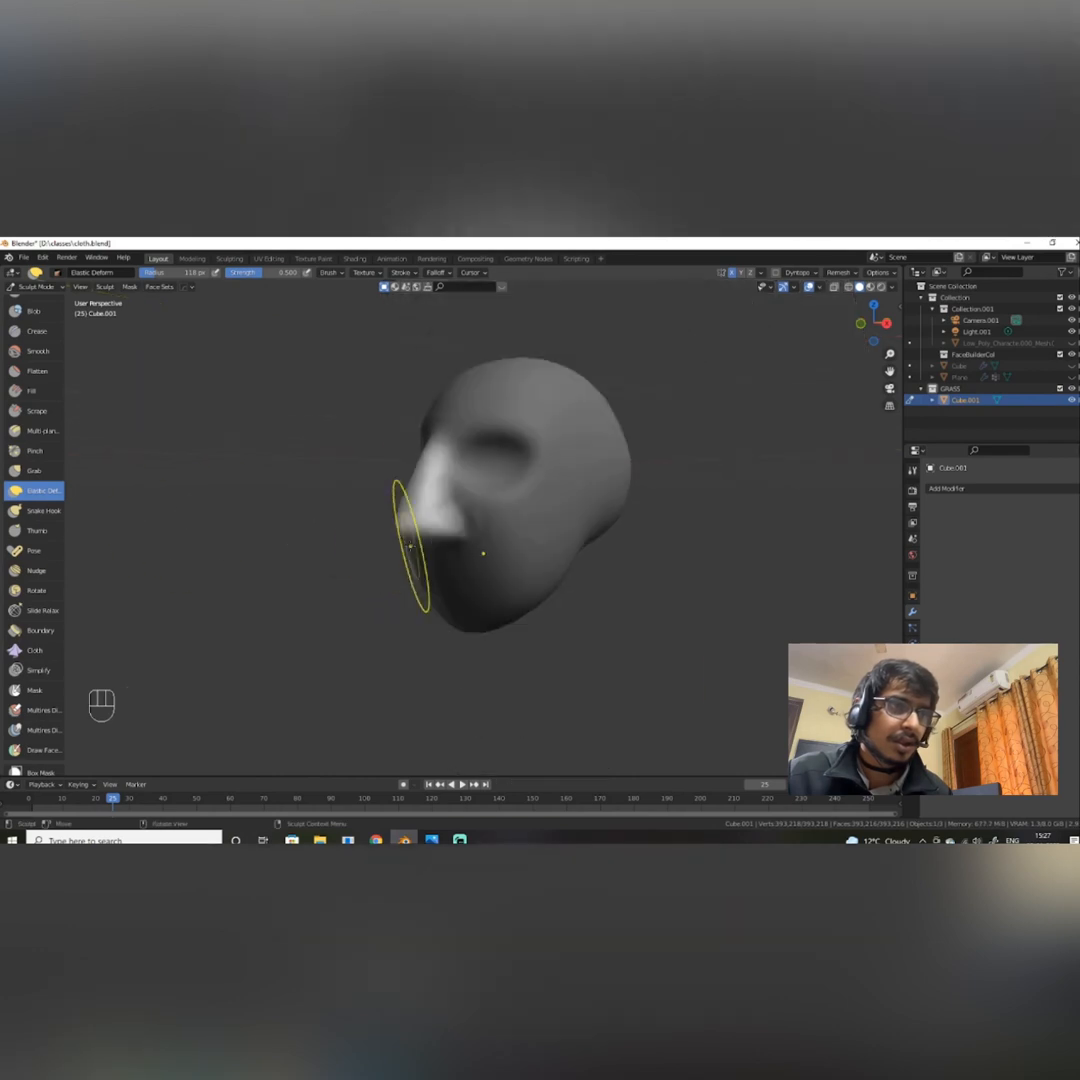
# Reshape the underside of the nose with Elastic Deform from a low front view, pushing its centre upward.
pyautogui.moveTo(411, 545)
pyautogui.keyDown('alt'); pyautogui.mouseDown()
pyautogui.moveTo(590, 547)
pyautogui.moveTo(572, 553)
pyautogui.moveTo(565, 494)
pyautogui.moveTo(614, 461)
pyautogui.mouseUp(); pyautogui.keyUp('alt')
pyautogui.scroll(3, 591, 547)
pyautogui.scroll(2, 571, 552)
pyautogui.moveTo(571, 514)
pyautogui.mouseDown()
pyautogui.moveTo(538, 428)
pyautogui.moveTo(552, 453)
pyautogui.moveTo(509, 467)
pyautogui.mouseUp()
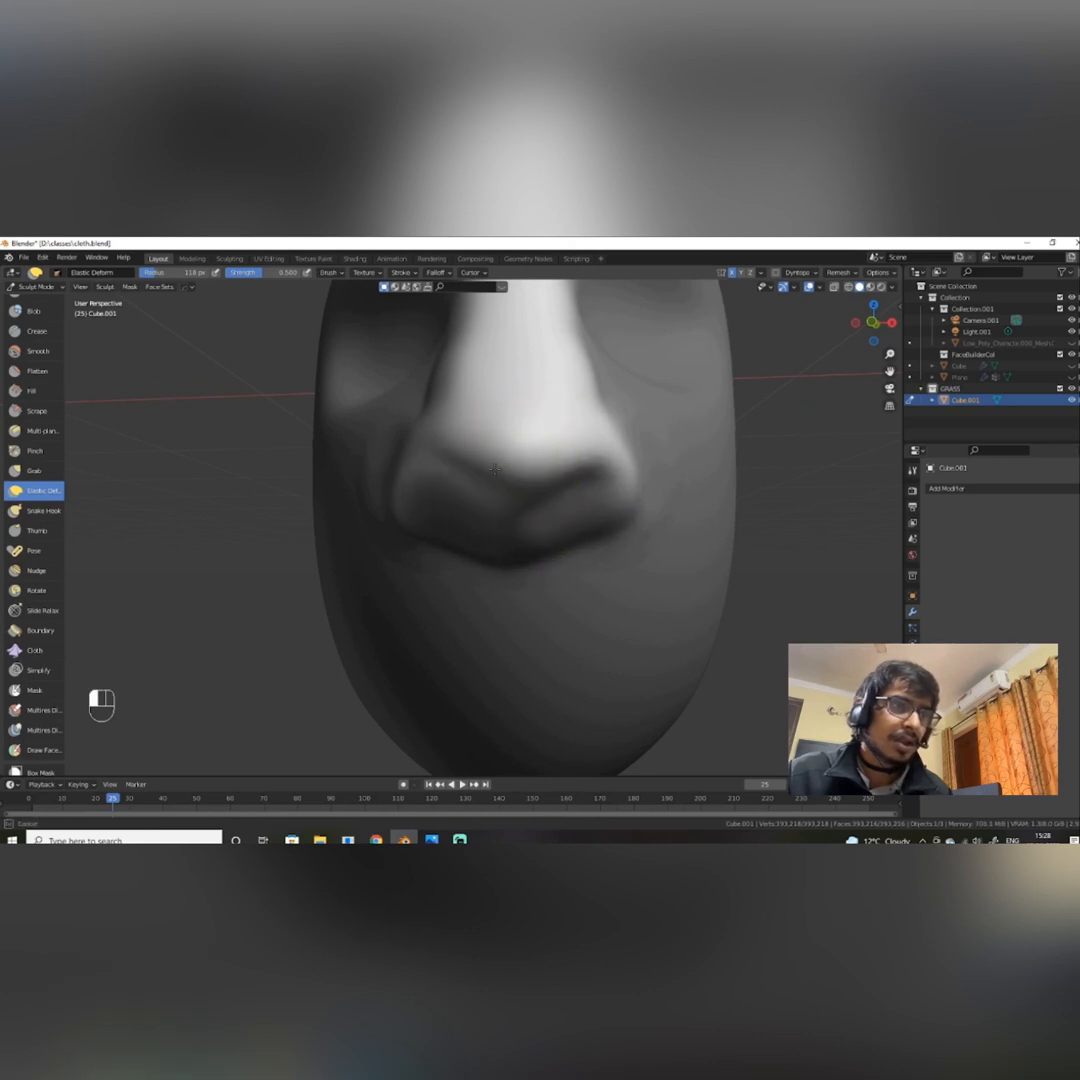
pyautogui.scroll(-5, 494, 469)
# Clear the mask from the whole head.
pyautogui.moveTo(598, 494)
pyautogui.keyDown('alt'); pyautogui.mouseDown()
pyautogui.moveTo(649, 449)
pyautogui.moveTo(627, 529)
pyautogui.mouseUp(); pyautogui.keyUp('alt')
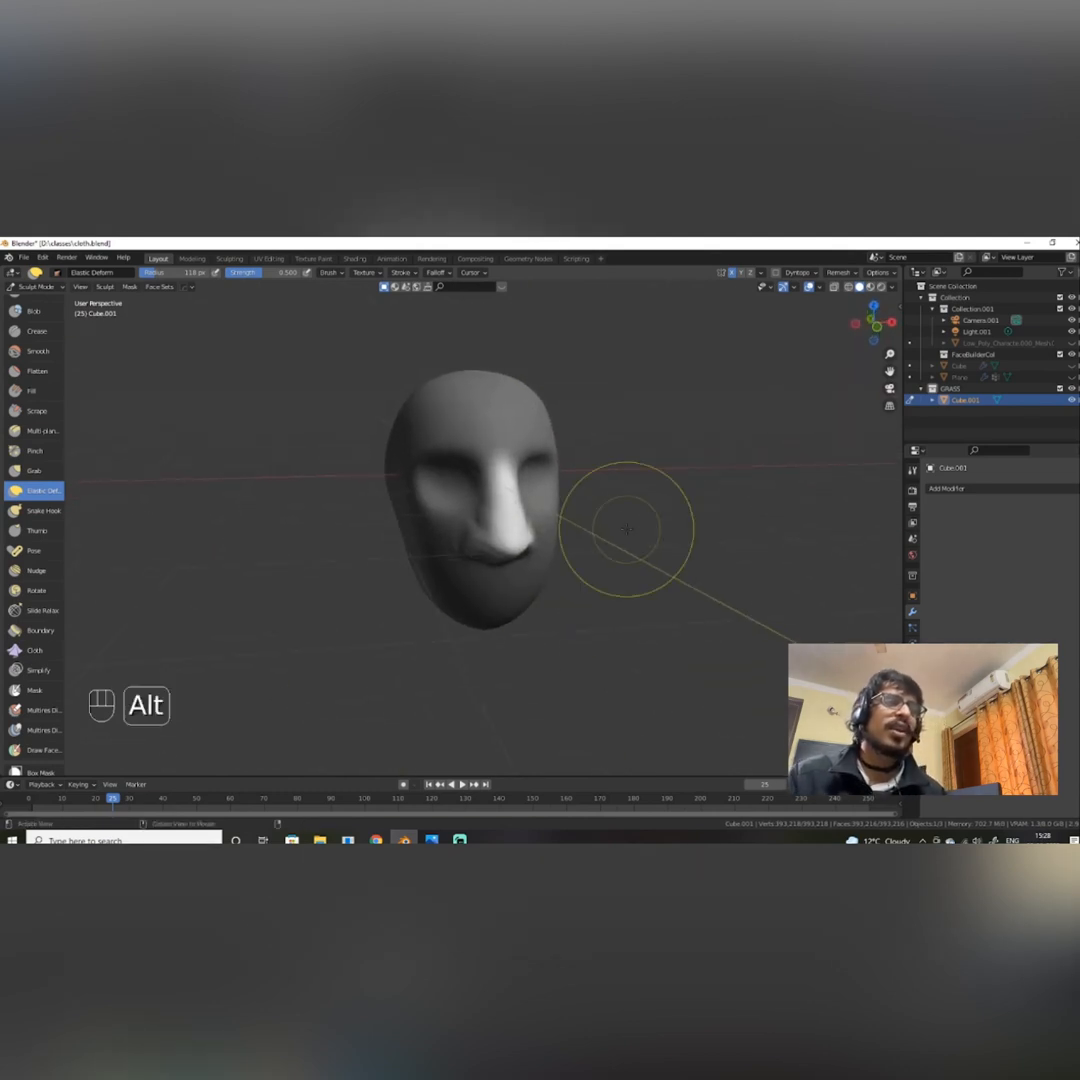
pyautogui.moveTo(530, 446)
pyautogui.keyDown('alt'); pyautogui.mouseDown()
pyautogui.moveTo(472, 468)
pyautogui.moveTo(461, 533)
pyautogui.moveTo(660, 602)
pyautogui.mouseUp(); pyautogui.keyUp('alt')
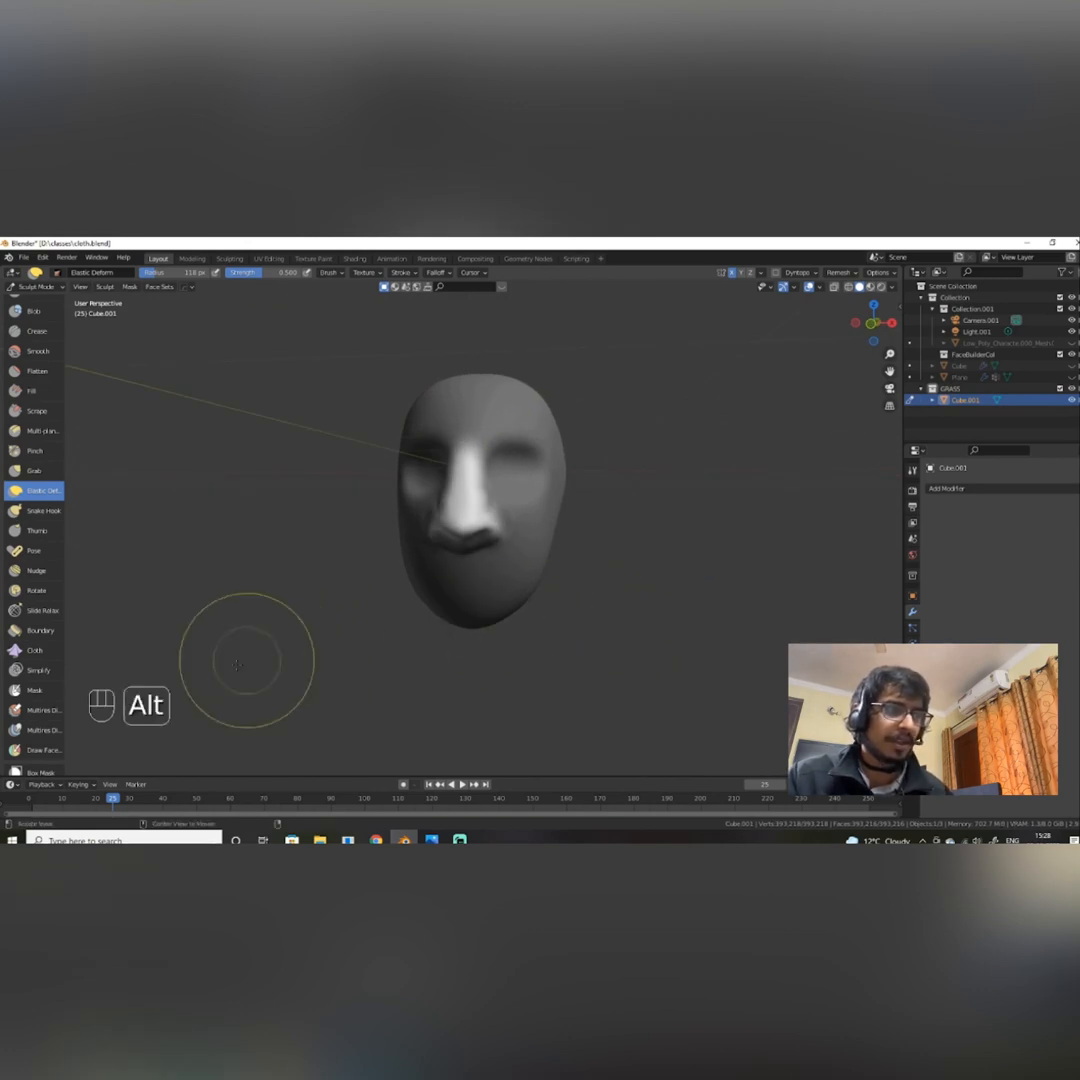
pyautogui.hotkey('alt', 'm')
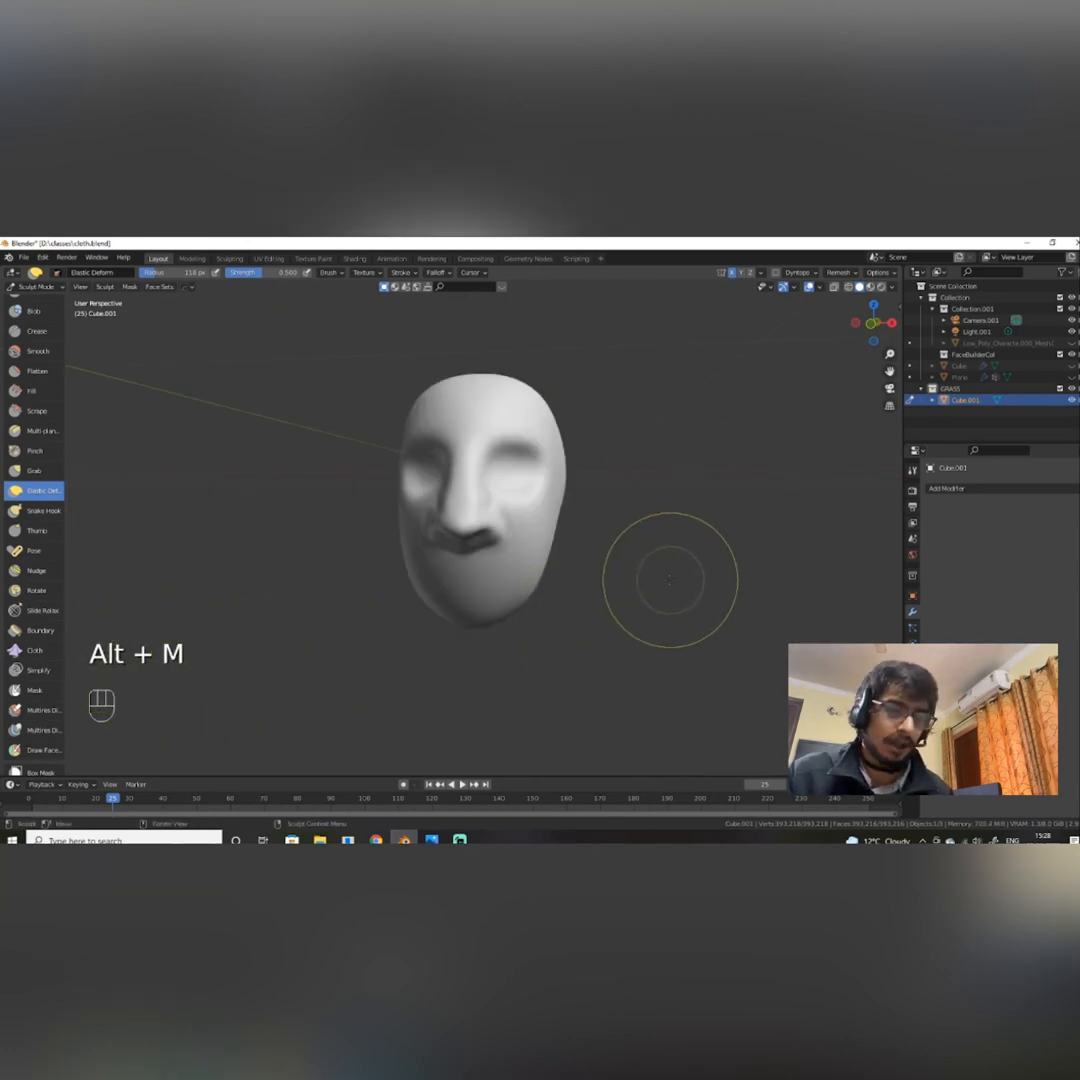
# In the right side view, pull the brow forward with Elastic Deform and adjust the nose bridge.
pyautogui.keyDown('alt'); pyautogui.moveTo(670, 586); pyautogui.dragTo(550, 587); pyautogui.keyUp('alt')
pyautogui.press('KP_1')
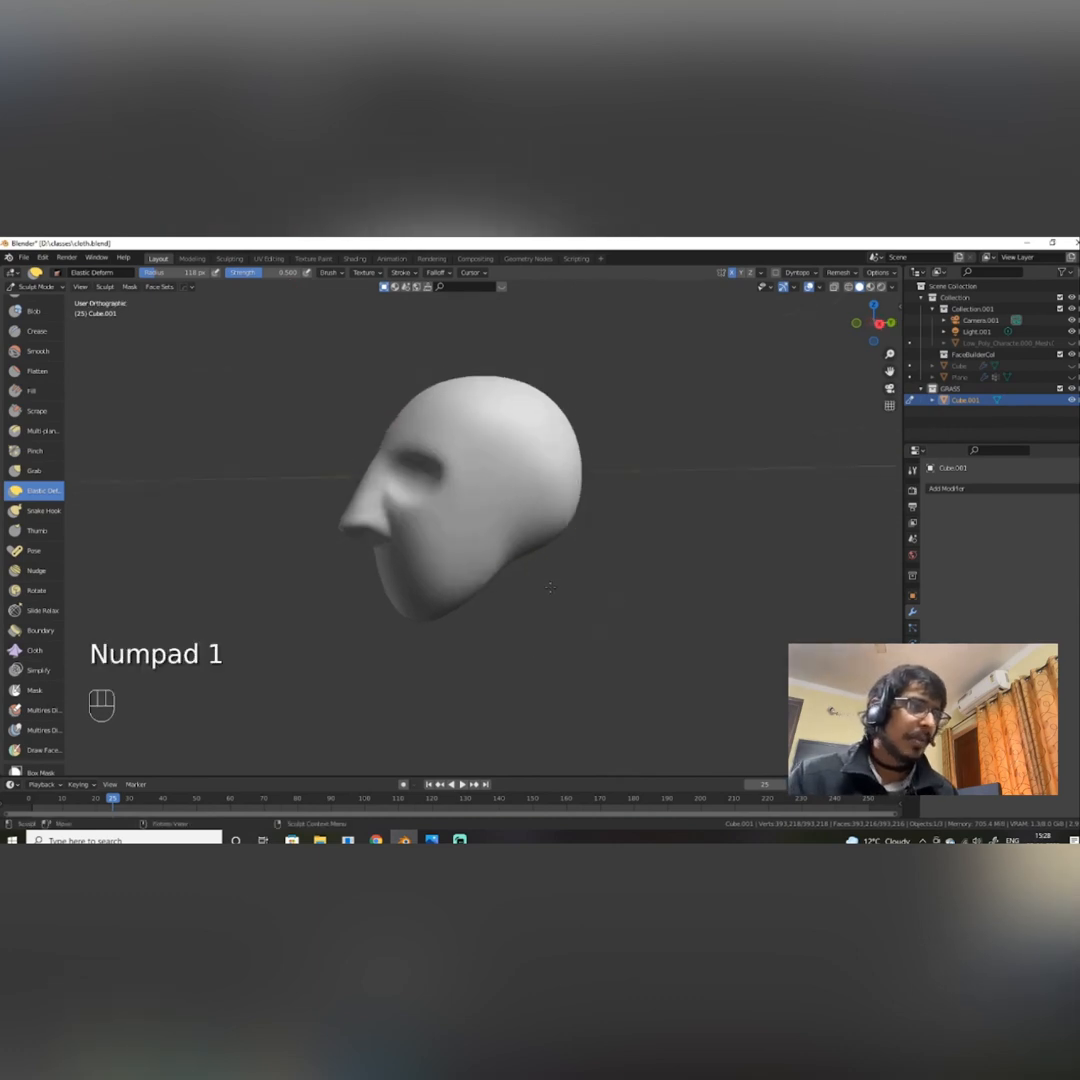
pyautogui.press('KP_3')
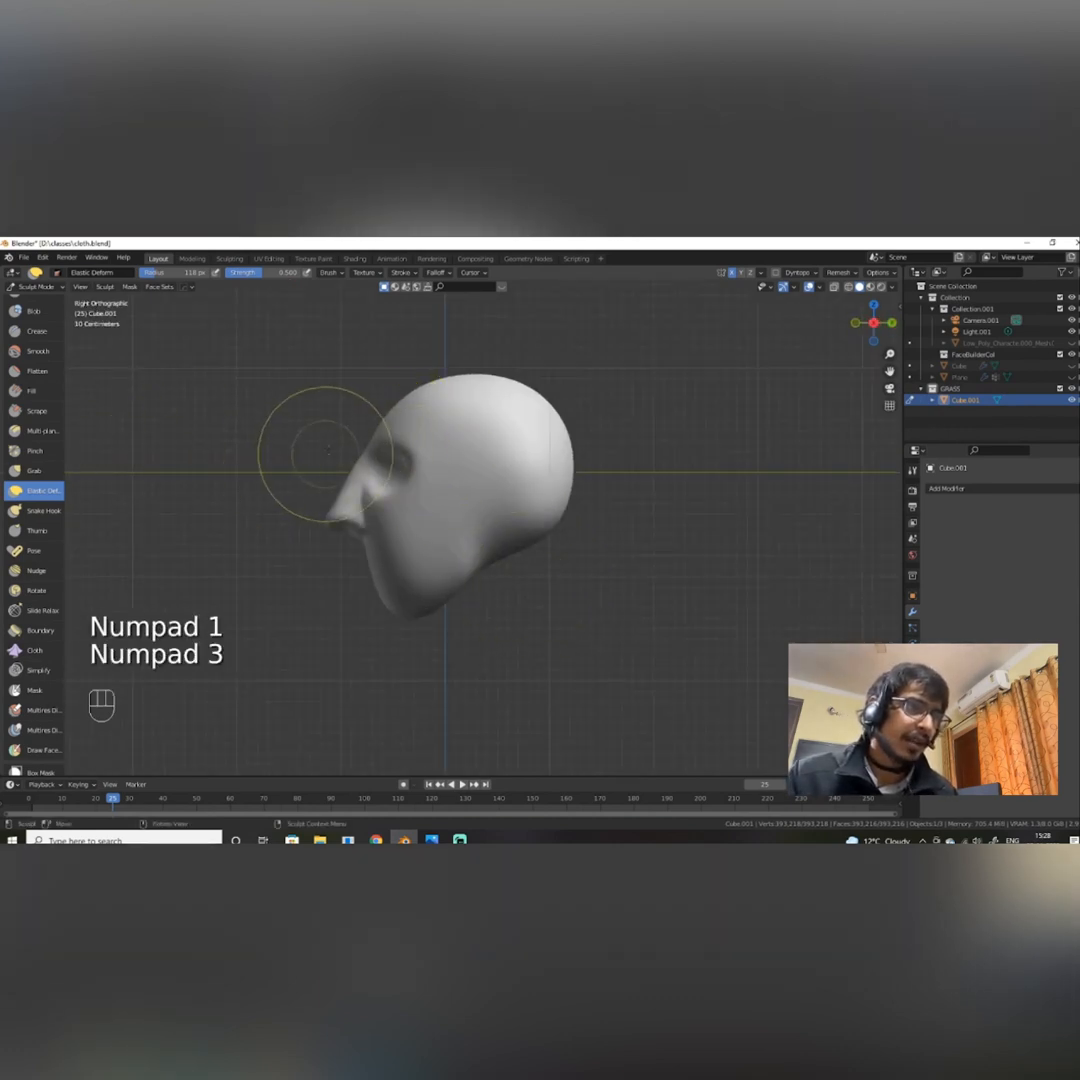
pyautogui.moveTo(388, 408); pyautogui.dragTo(337, 392)
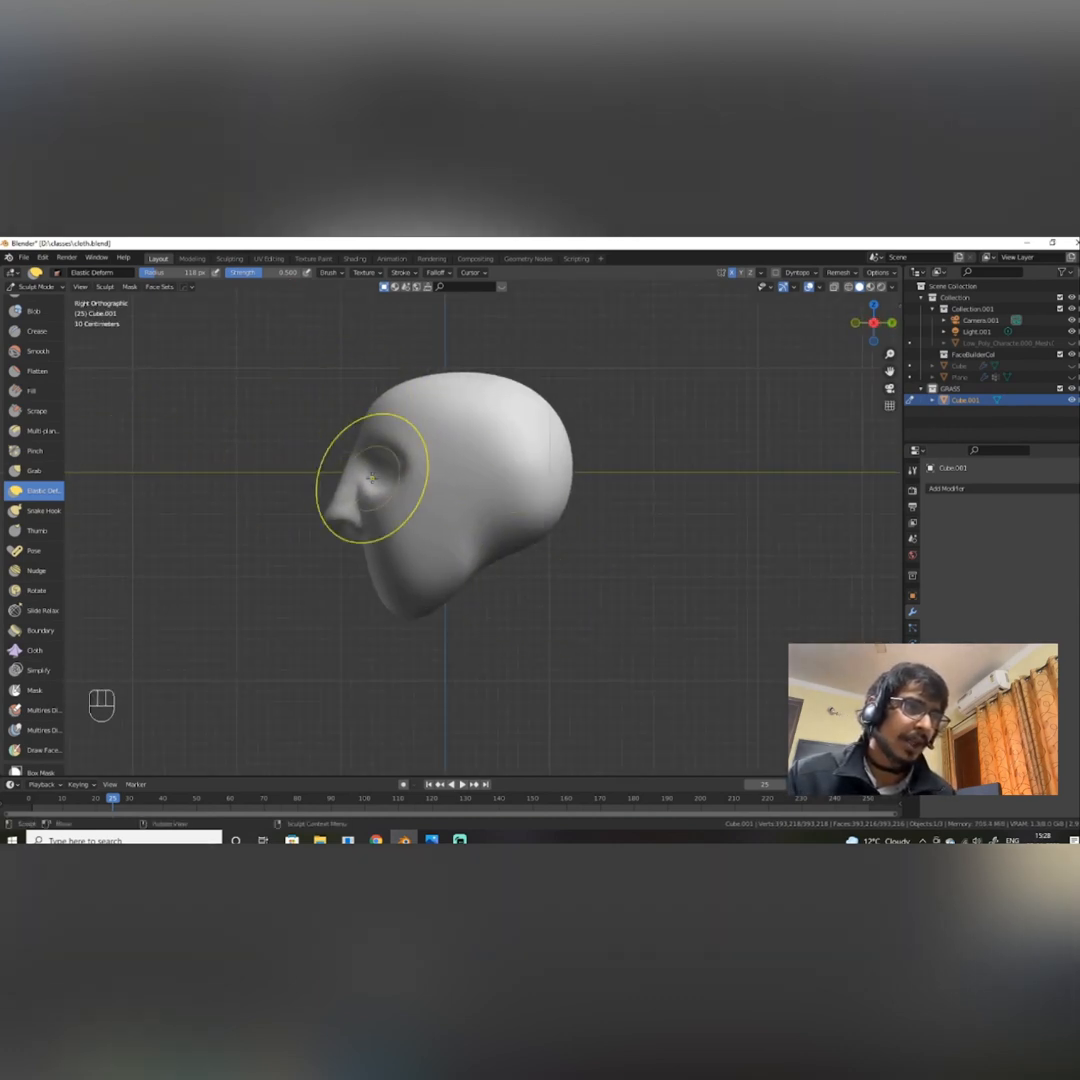
pyautogui.moveTo(363, 468)
pyautogui.mouseDown()
pyautogui.moveTo(407, 529)
pyautogui.moveTo(333, 516)
pyautogui.moveTo(389, 523)
pyautogui.moveTo(362, 522)
pyautogui.moveTo(362, 475)
pyautogui.moveTo(364, 485)
pyautogui.mouseUp()
# Refine the profile between the brow and nose with Elastic Deform, indenting the root of the nose and shaping the bridge.
pyautogui.scroll(5, 363, 484)
pyautogui.keyDown('shift'); pyautogui.moveTo(337, 484); pyautogui.dragTo(562, 621, button='middle'); pyautogui.keyUp('shift')
pyautogui.moveTo(479, 572); pyautogui.dragTo(462, 560)
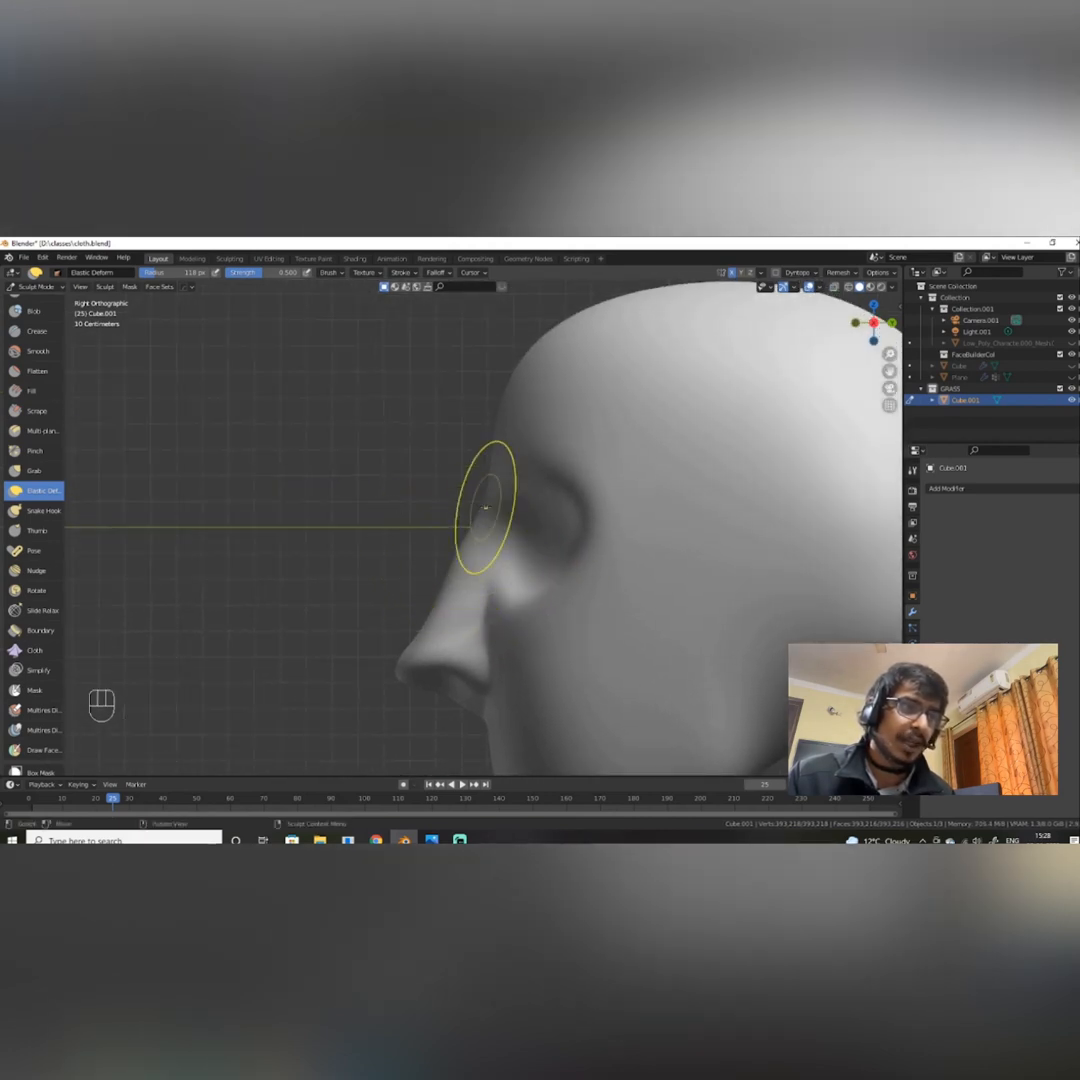
pyautogui.scroll(2, 530, 615)
pyautogui.scroll(4, 534, 633)
pyautogui.moveTo(508, 550)
pyautogui.mouseDown()
pyautogui.moveTo(495, 545)
pyautogui.moveTo(528, 473)
pyautogui.mouseUp()
pyautogui.scroll(-2, 505, 513)
pyautogui.moveTo(592, 495); pyautogui.dragTo(595, 496)
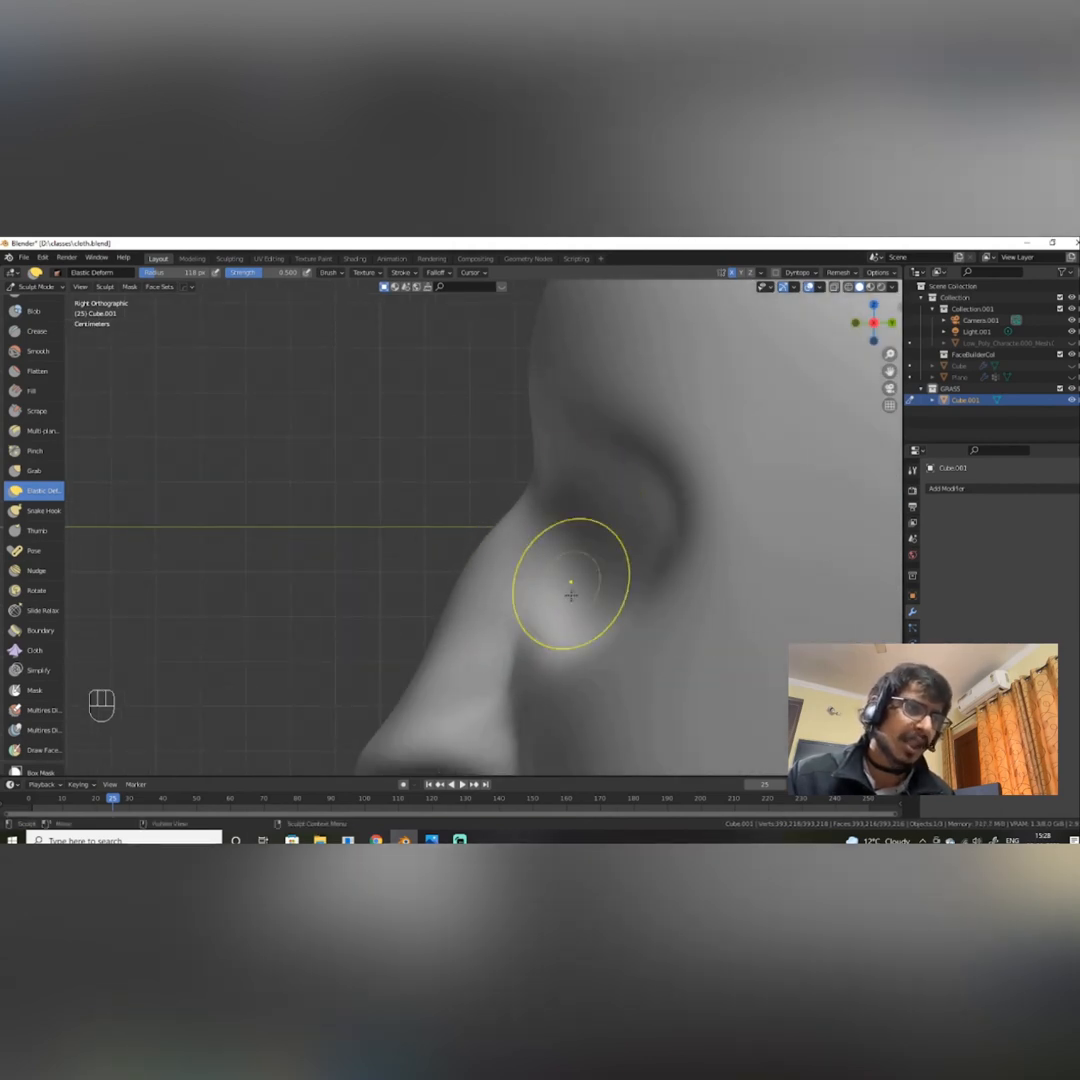
# Pull the nostril wing and the base of the nose slightly downward in the side profile with Elastic Deform.
pyautogui.keyDown('alt'); pyautogui.keyDown('shift'); pyautogui.moveTo(574, 568); pyautogui.dragTo(584, 463, button='middle'); pyautogui.keyUp('shift'); pyautogui.keyUp('alt')
pyautogui.moveTo(497, 692); pyautogui.dragTo(504, 726)
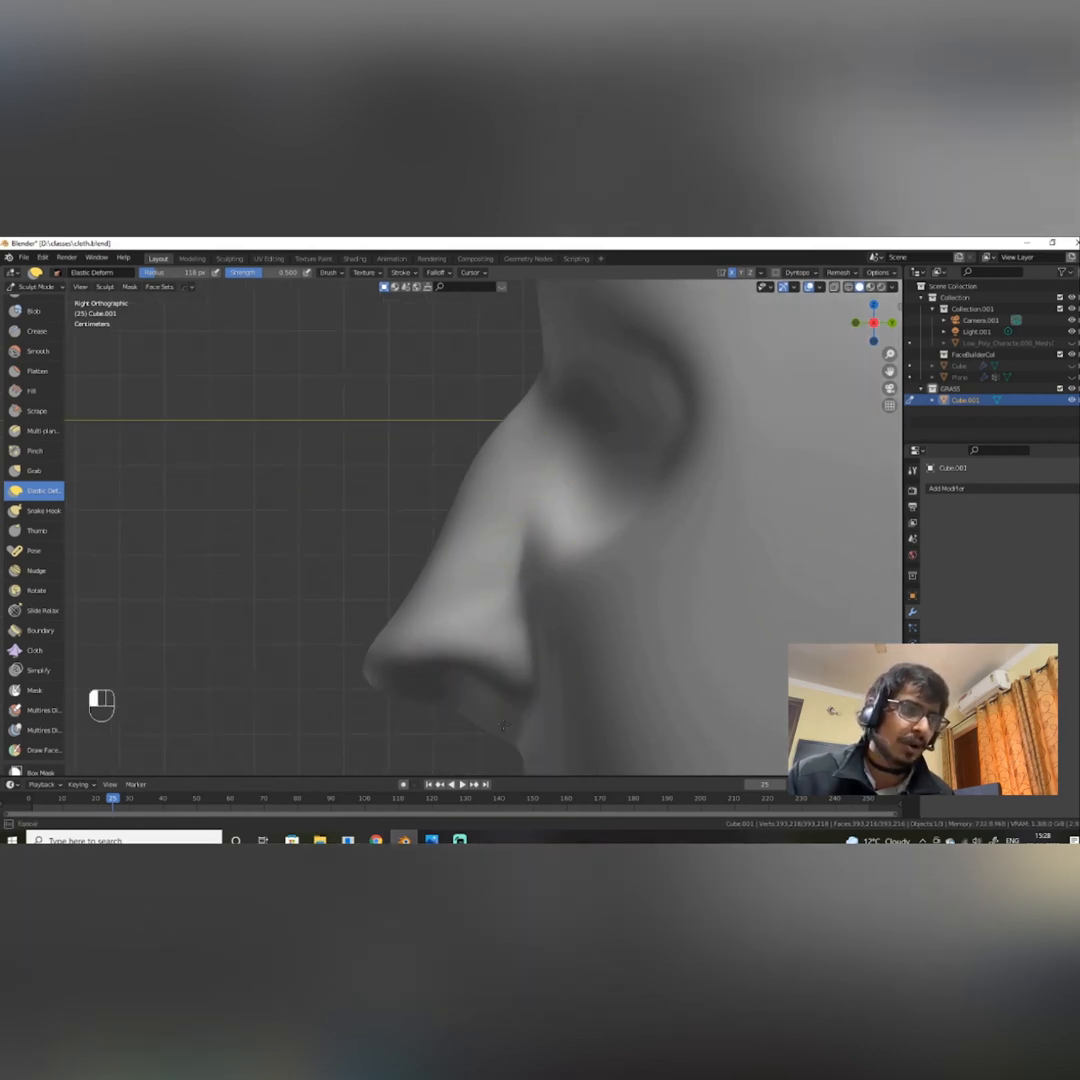
pyautogui.moveTo(493, 639); pyautogui.dragTo(494, 641)
pyautogui.moveTo(469, 710); pyautogui.dragTo(465, 730)
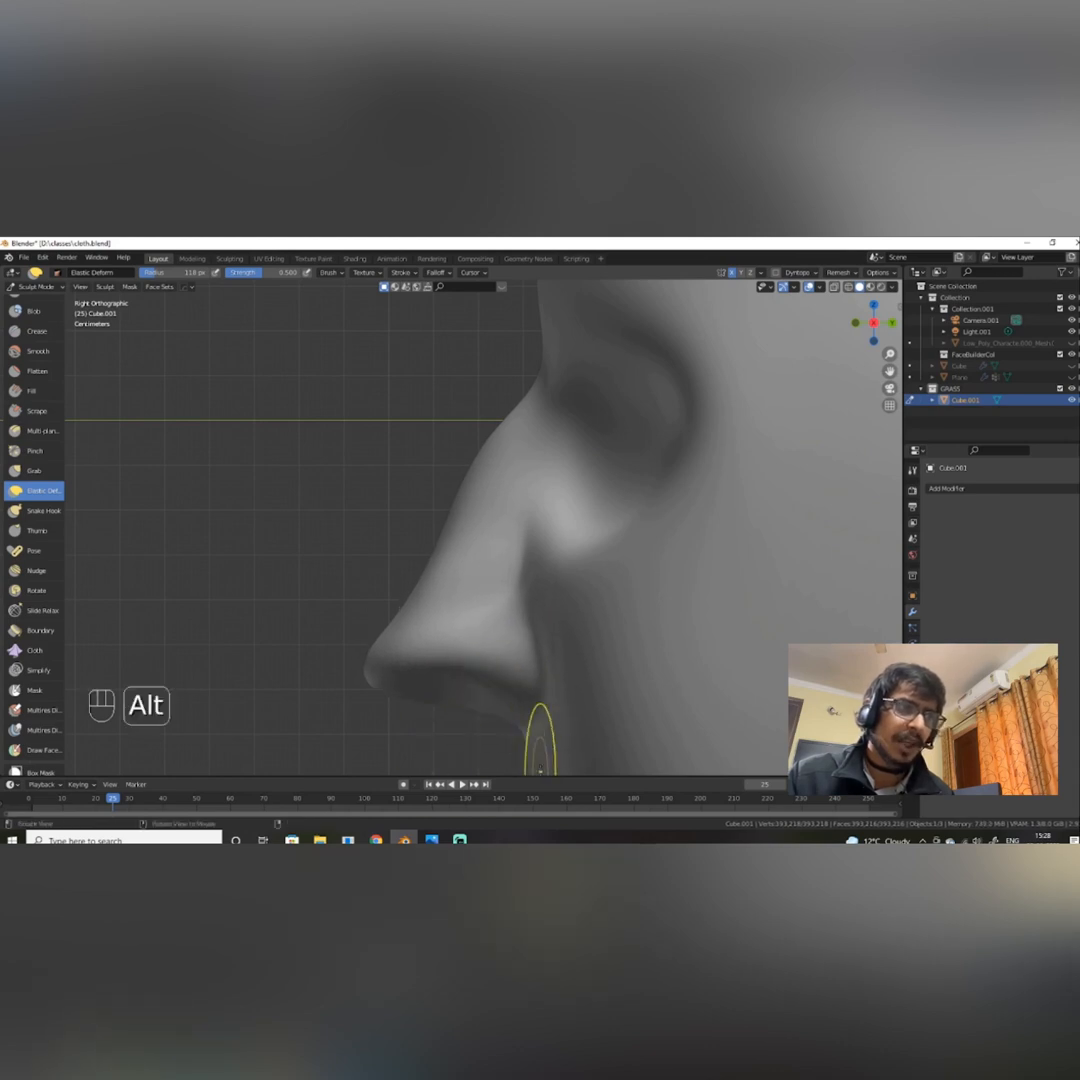
# Smooth the nostril edges from the front and push the sides of the nose inward with Elastic Deform.
pyautogui.keyDown('alt'); pyautogui.moveTo(535, 735); pyautogui.dragTo(583, 760); pyautogui.keyUp('alt')
pyautogui.scroll(-5, 583, 760)
pyautogui.moveTo(583, 760); pyautogui.dragTo(639, 671, button='middle')
pyautogui.scroll(4, 639, 671)
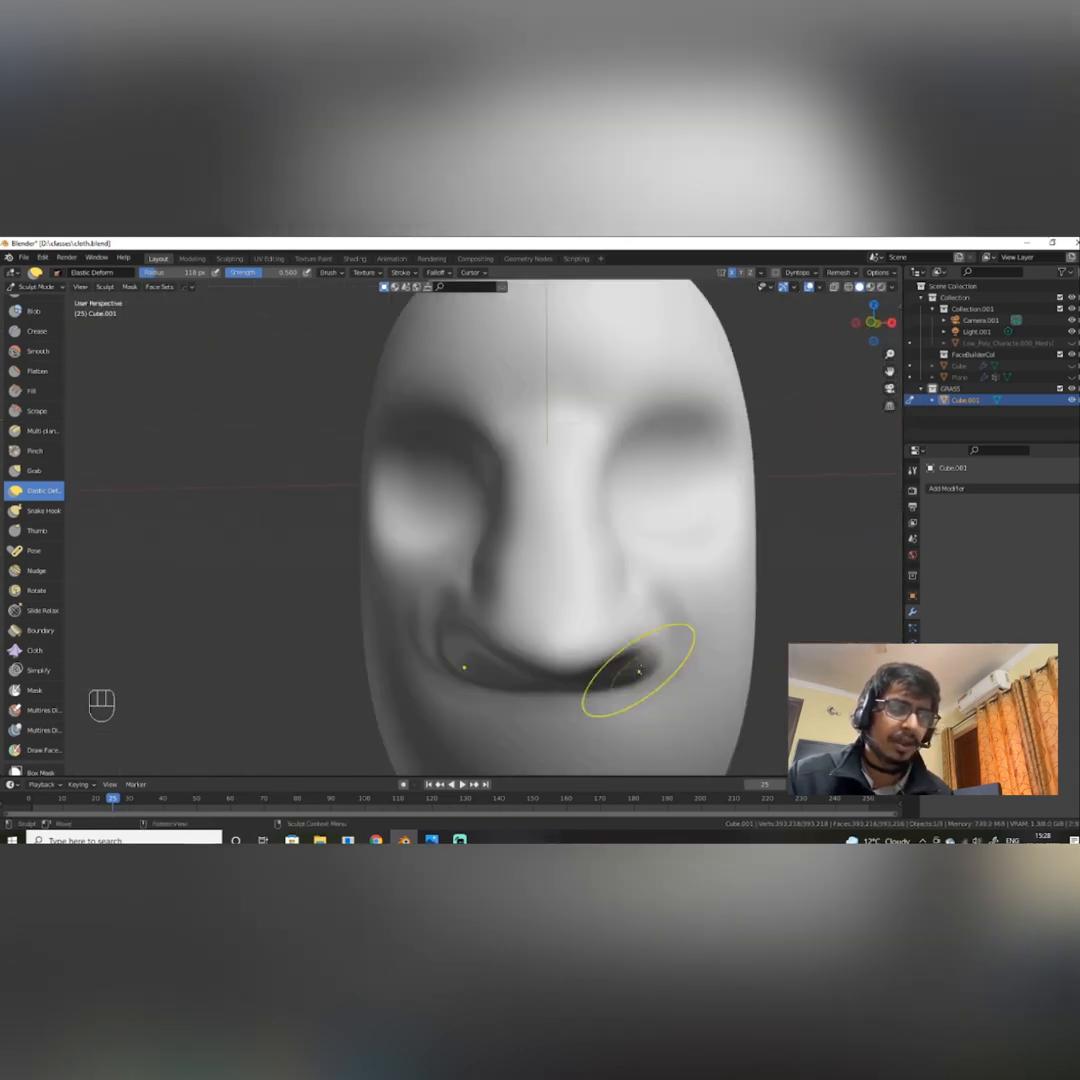
pyautogui.scroll(1, 713, 661)
pyautogui.moveTo(713, 661)
pyautogui.keyDown('shift'); pyautogui.mouseDown(button='middle')
pyautogui.moveTo(624, 620)
pyautogui.moveTo(668, 588)
pyautogui.mouseUp(button='middle'); pyautogui.keyUp('shift')
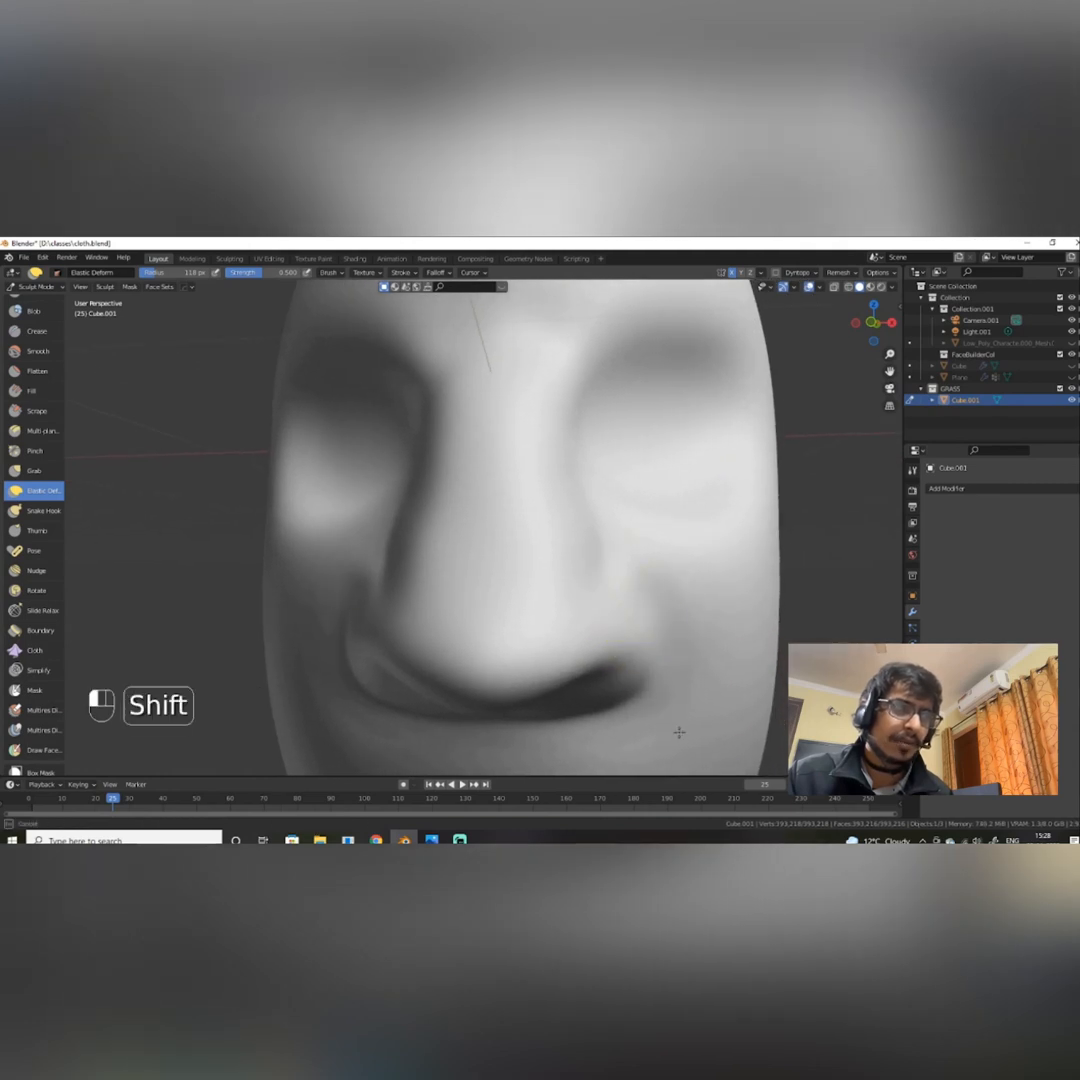
pyautogui.moveTo(679, 664)
pyautogui.mouseDown()
pyautogui.moveTo(538, 661)
pyautogui.moveTo(612, 658)
pyautogui.mouseUp()
pyautogui.moveTo(609, 559)
pyautogui.mouseDown()
pyautogui.moveTo(470, 569)
pyautogui.moveTo(513, 571)
pyautogui.moveTo(542, 518)
pyautogui.moveTo(453, 538)
pyautogui.moveTo(498, 522)
pyautogui.mouseUp()
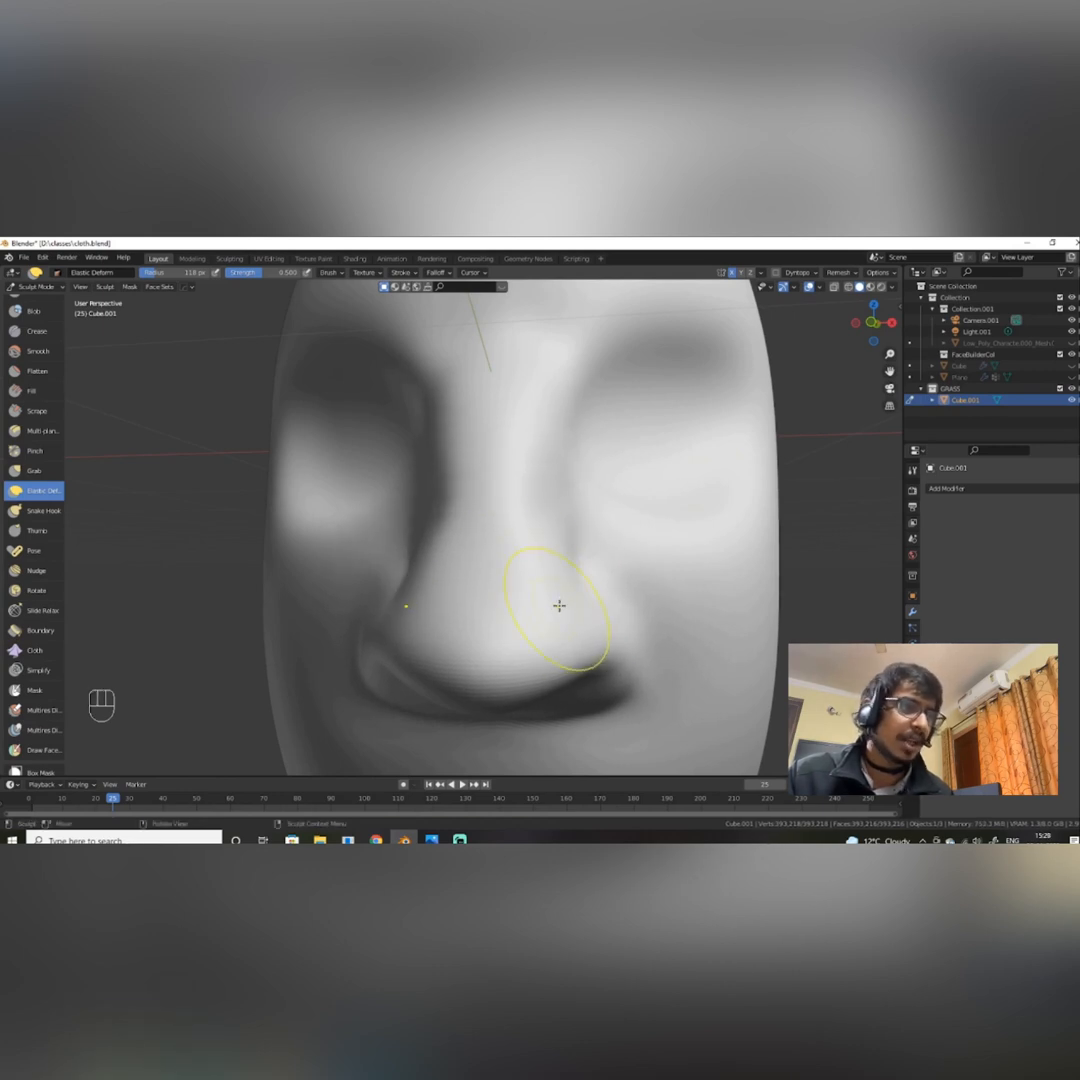
# Paint a mask over the underside of the nose with the Mask brush and invert it.
pyautogui.moveTo(581, 634)
pyautogui.keyDown('alt'); pyautogui.mouseDown()
pyautogui.moveTo(485, 627)
pyautogui.moveTo(521, 638)
pyautogui.moveTo(617, 571)
pyautogui.moveTo(521, 661)
pyautogui.moveTo(562, 646)
pyautogui.moveTo(607, 600)
pyautogui.moveTo(628, 637)
pyautogui.moveTo(600, 610)
pyautogui.moveTo(651, 641)
pyautogui.mouseUp(); pyautogui.keyUp('alt')
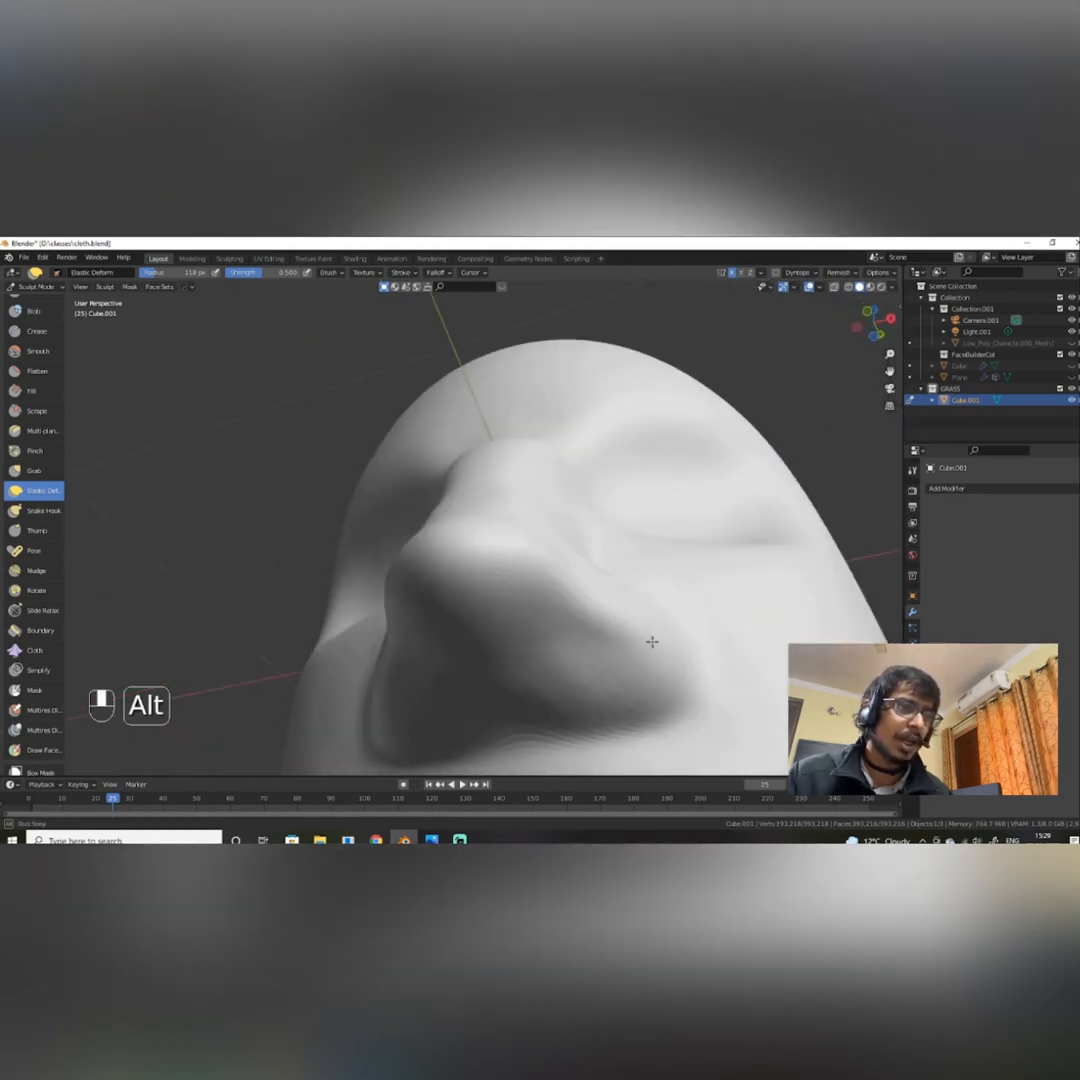
pyautogui.scroll(-4, 541, 668)
pyautogui.moveTo(543, 662); pyautogui.dragTo(566, 612, button='middle')
pyautogui.scroll(4, 566, 612)
pyautogui.press('m')
pyautogui.moveTo(526, 603)
pyautogui.mouseDown()
pyautogui.moveTo(470, 530)
pyautogui.moveTo(561, 635)
pyautogui.mouseUp()
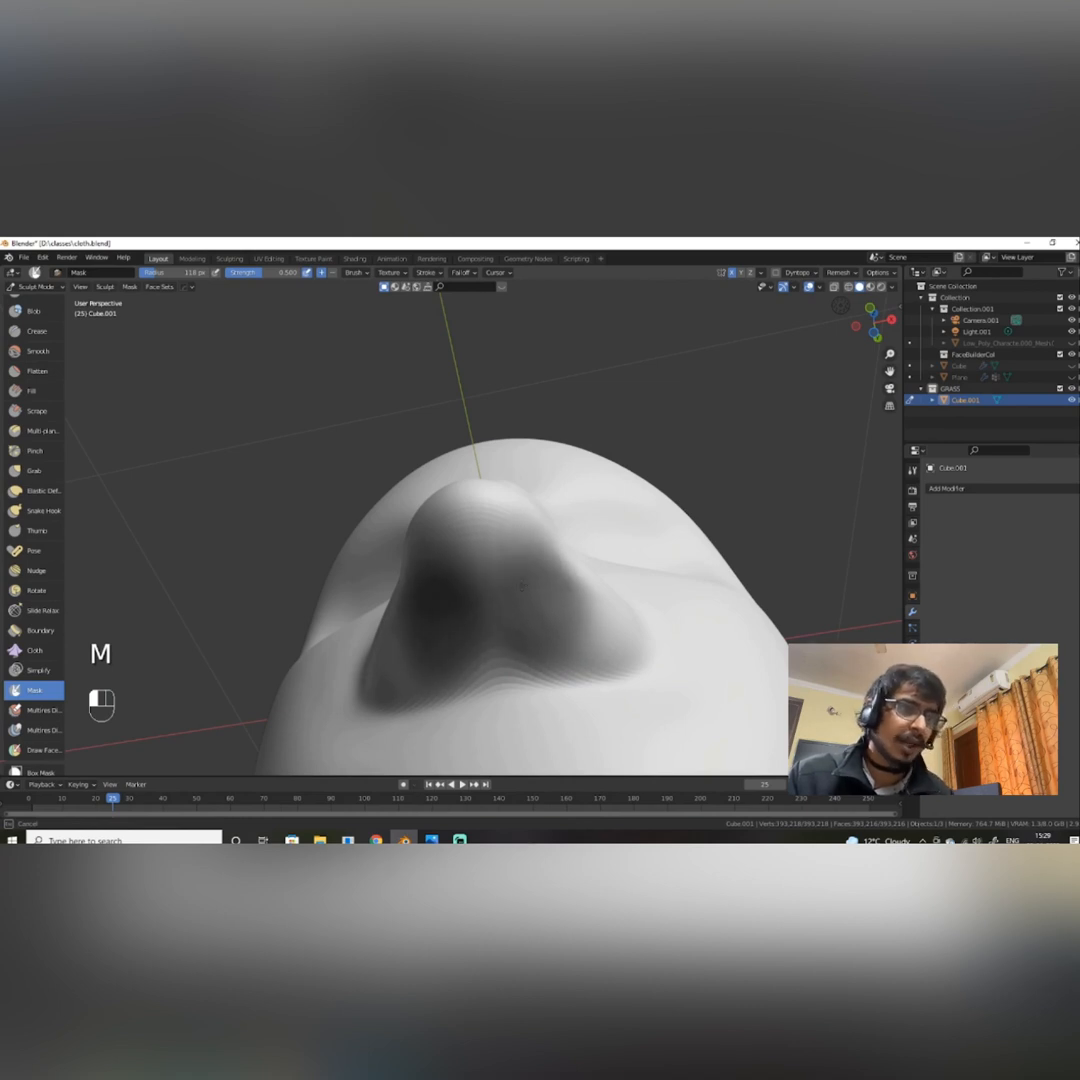
pyautogui.hotkey('ctrl', 'i')
# Mask the septum between the nostrils with a 46 px Mask brush.
pyautogui.moveTo(528, 615)
pyautogui.mouseDown(button='middle')
pyautogui.moveTo(608, 629)
pyautogui.moveTo(533, 641)
pyautogui.mouseUp(button='middle')
pyautogui.rightClick(474, 650)
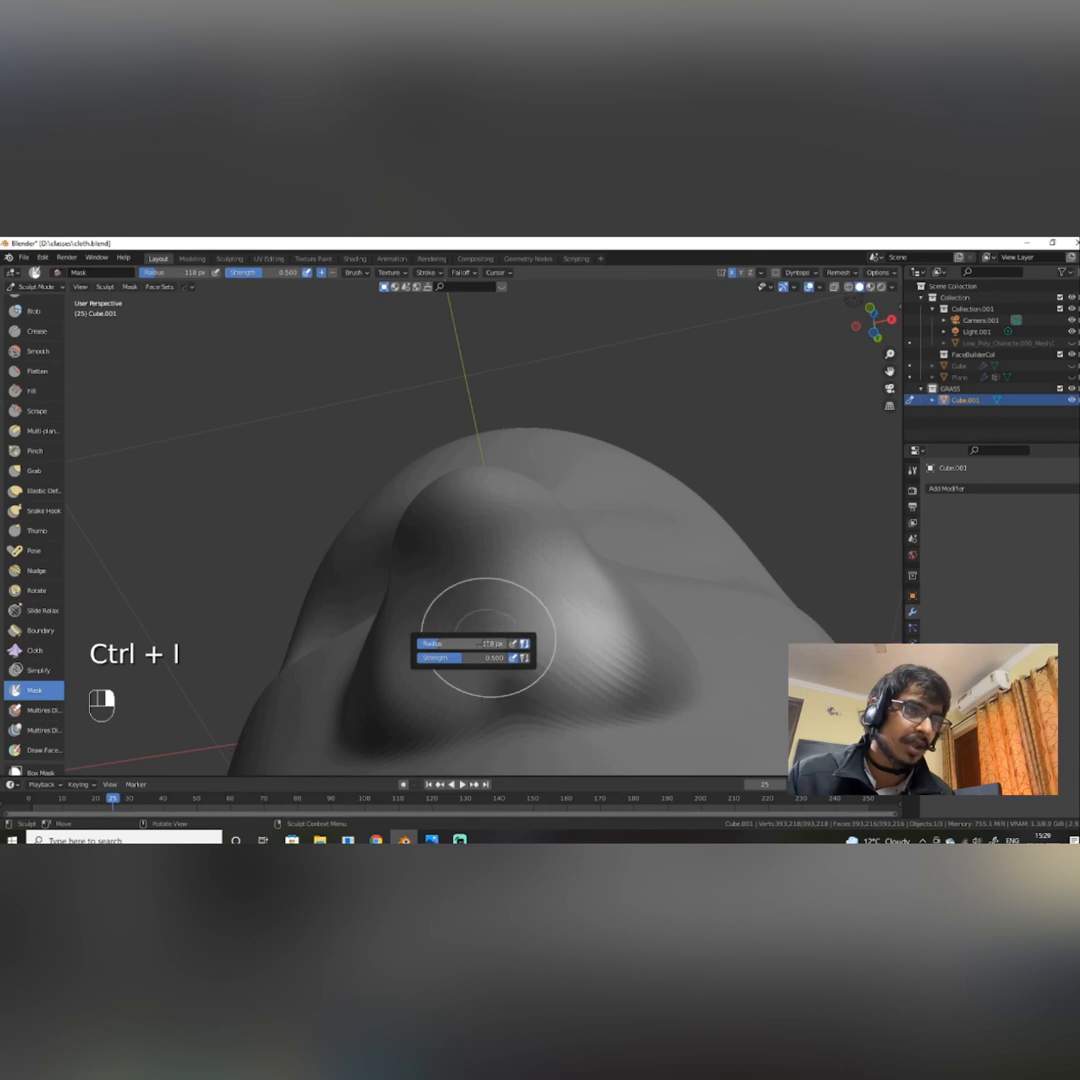
pyautogui.moveTo(472, 643); pyautogui.dragTo(462, 643)
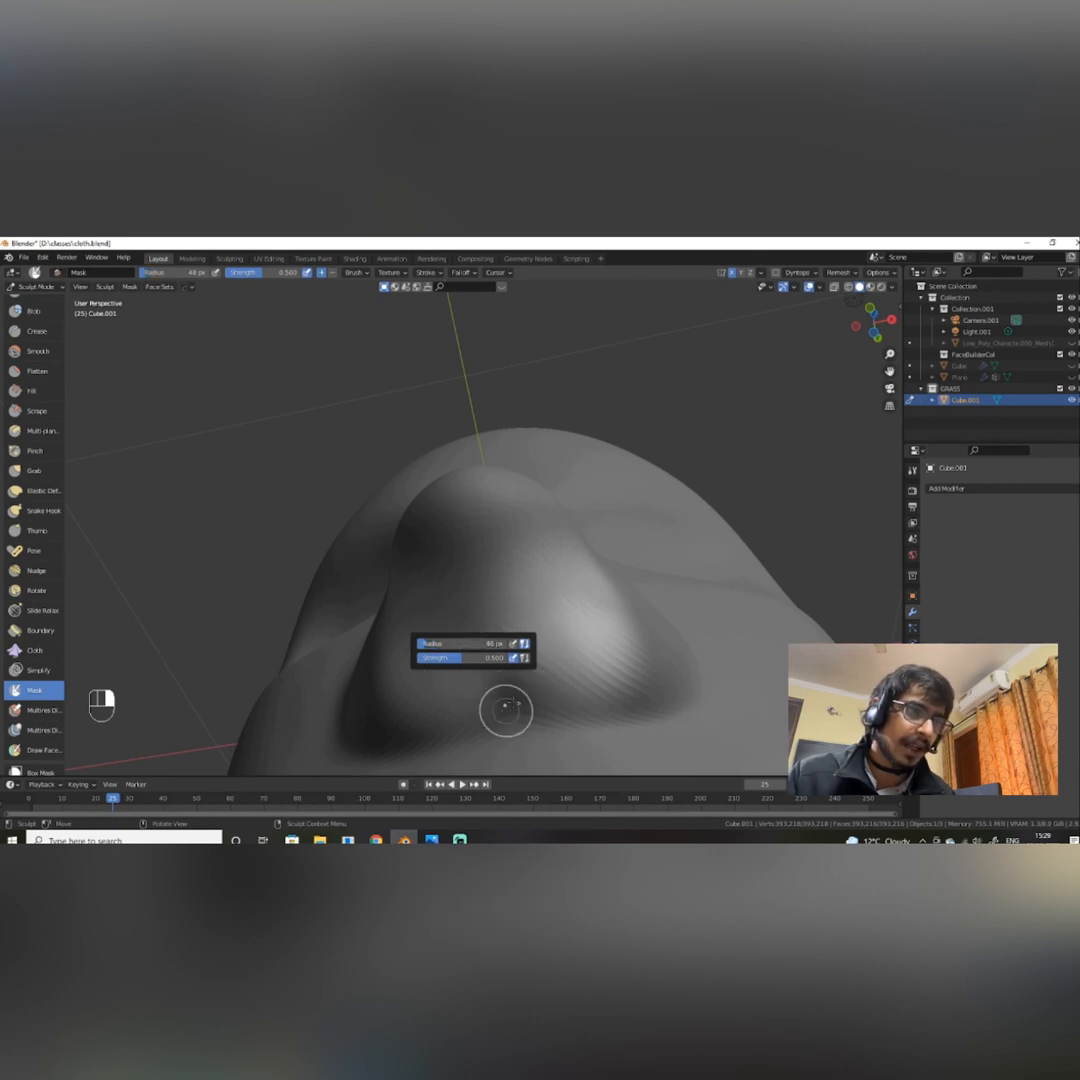
pyautogui.moveTo(468, 570); pyautogui.dragTo(503, 650)
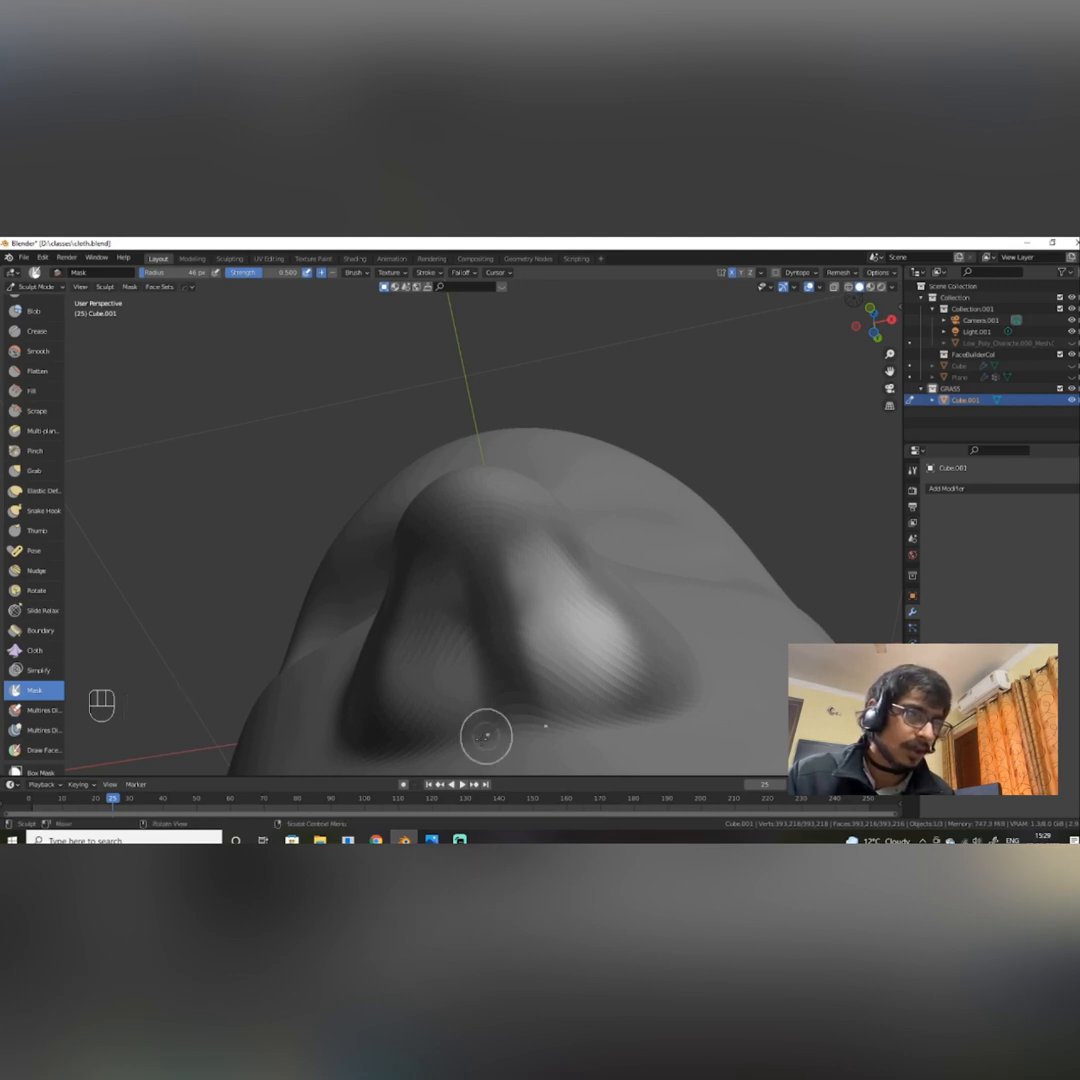
pyautogui.moveTo(486, 737); pyautogui.dragTo(472, 737)
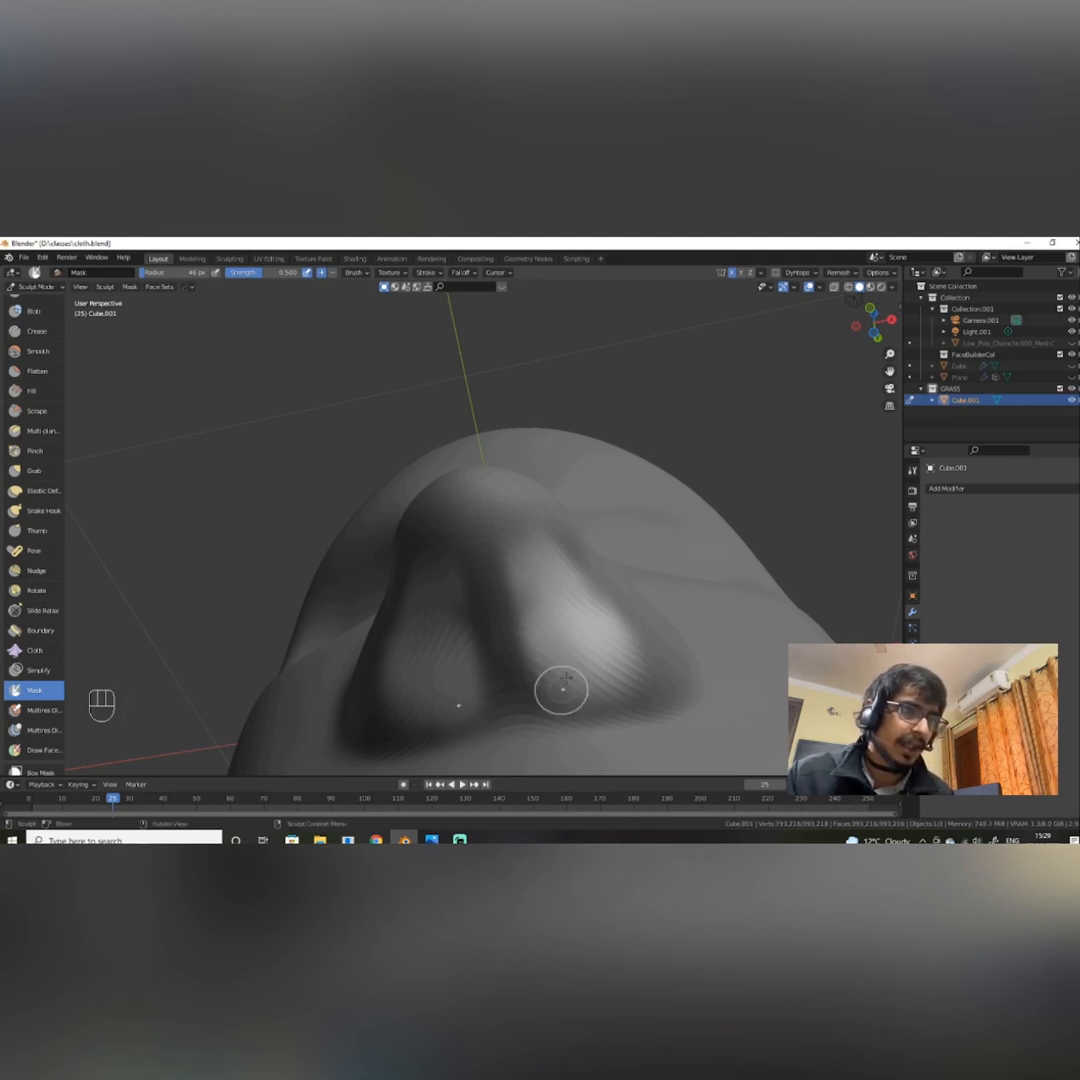
# Carve both nostril cavities into the unmasked underside of the nose with the Layer brush in subtract mode.
pyautogui.scroll(-6, 580, 592)
pyautogui.keyDown('alt'); pyautogui.moveTo(590, 622); pyautogui.dragTo(533, 664); pyautogui.keyUp('alt')
pyautogui.scroll(2, 533, 664)
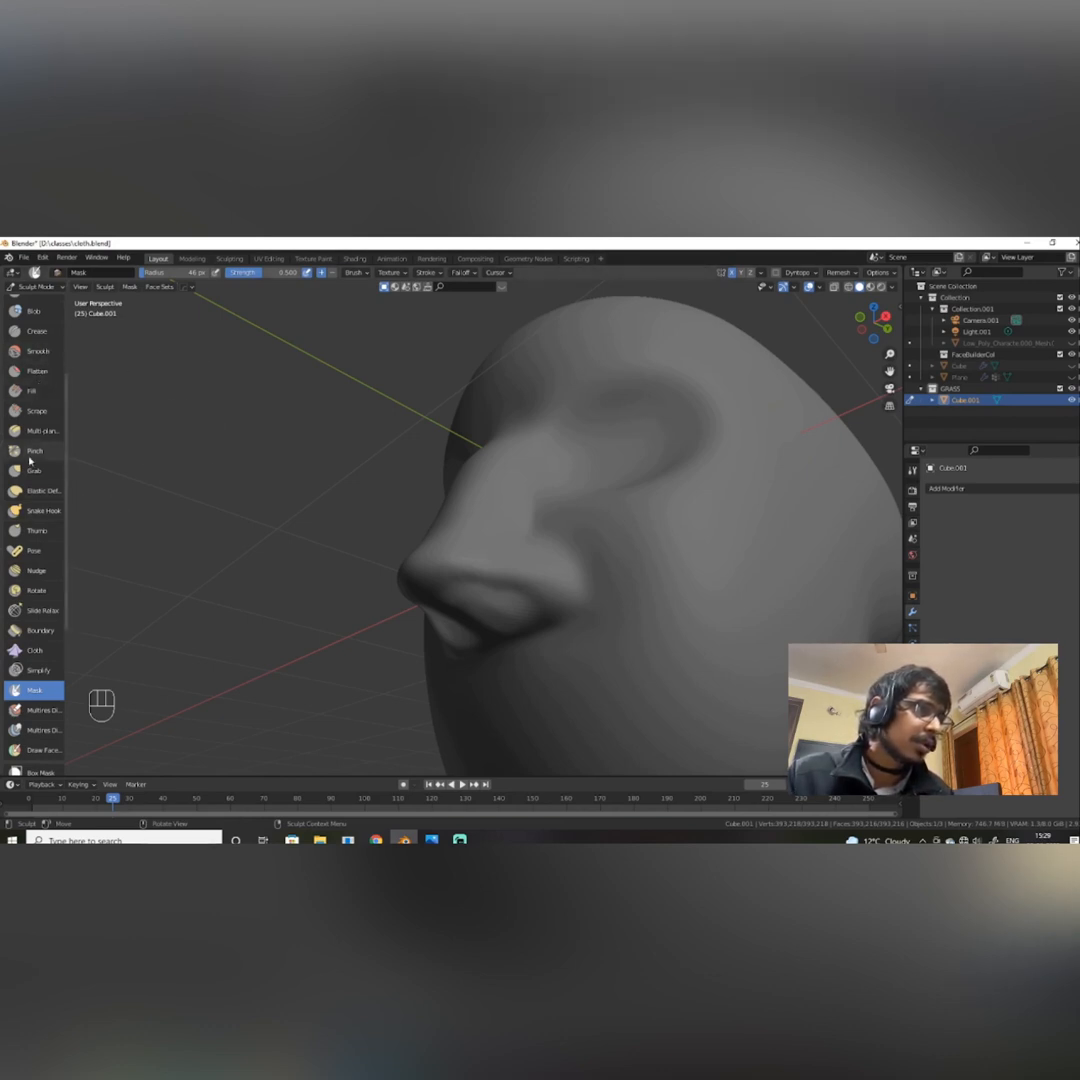
pyautogui.scroll(2, 37, 508)
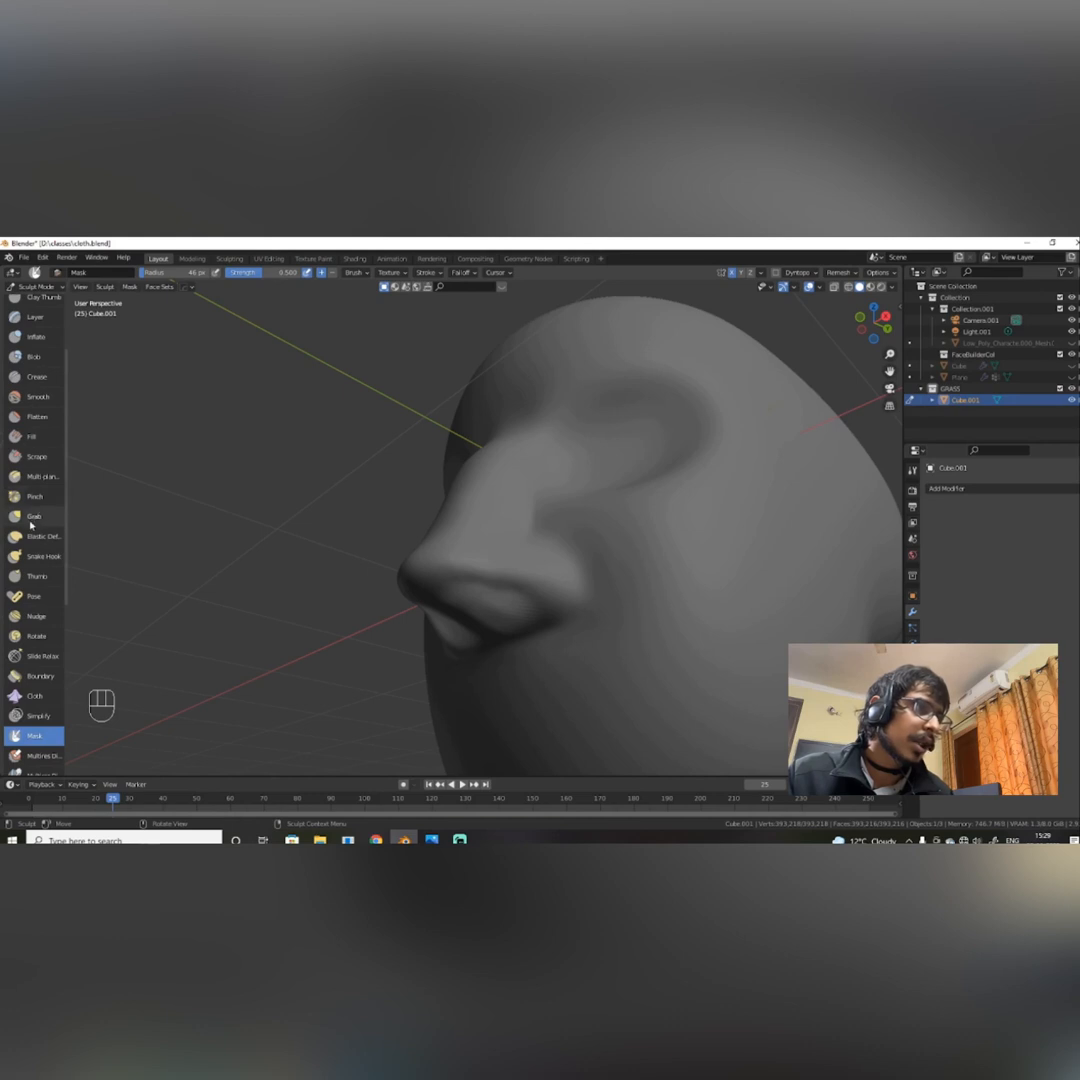
pyautogui.click(35, 322)
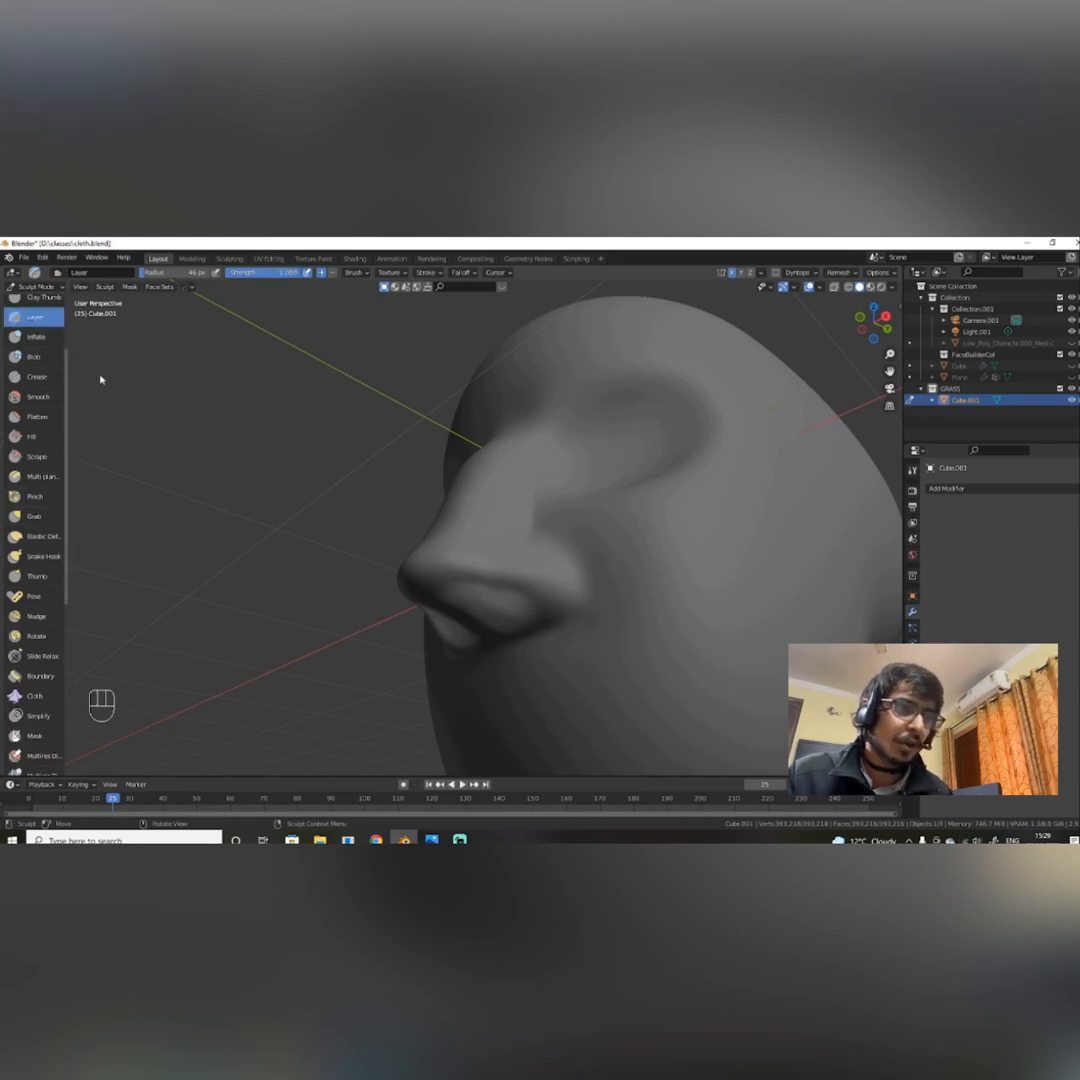
pyautogui.keyDown('alt'); pyautogui.moveTo(556, 582); pyautogui.dragTo(574, 484); pyautogui.keyUp('alt')
pyautogui.moveTo(510, 532)
pyautogui.keyDown('ctrl'); pyautogui.mouseDown()
pyautogui.moveTo(525, 551)
pyautogui.moveTo(494, 544)
pyautogui.moveTo(531, 562)
pyautogui.moveTo(487, 582)
pyautogui.mouseUp(); pyautogui.keyUp('ctrl')
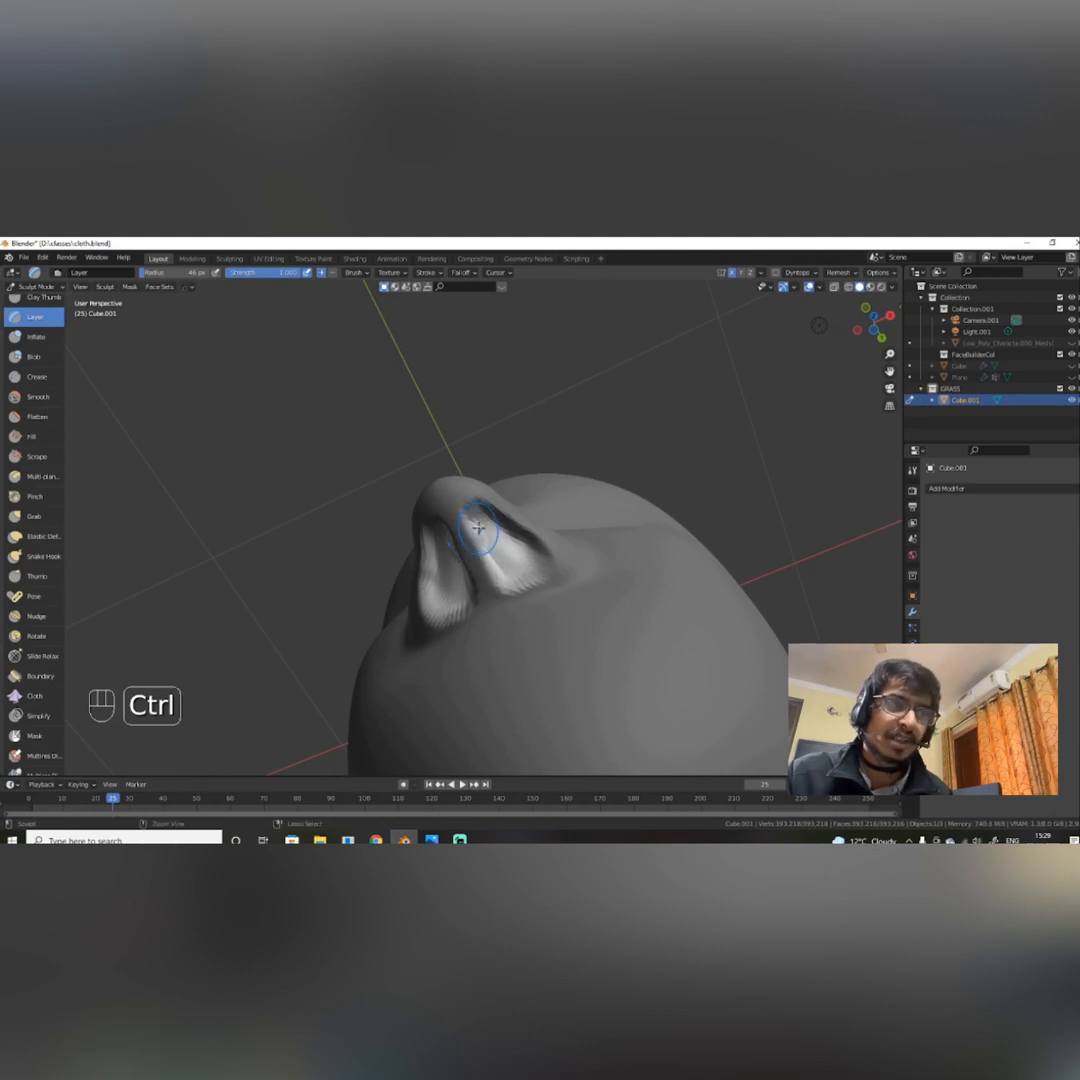
pyautogui.moveTo(474, 521)
pyautogui.keyDown('ctrl'); pyautogui.mouseDown()
pyautogui.moveTo(535, 566)
pyautogui.moveTo(472, 501)
pyautogui.mouseUp(); pyautogui.keyUp('ctrl')
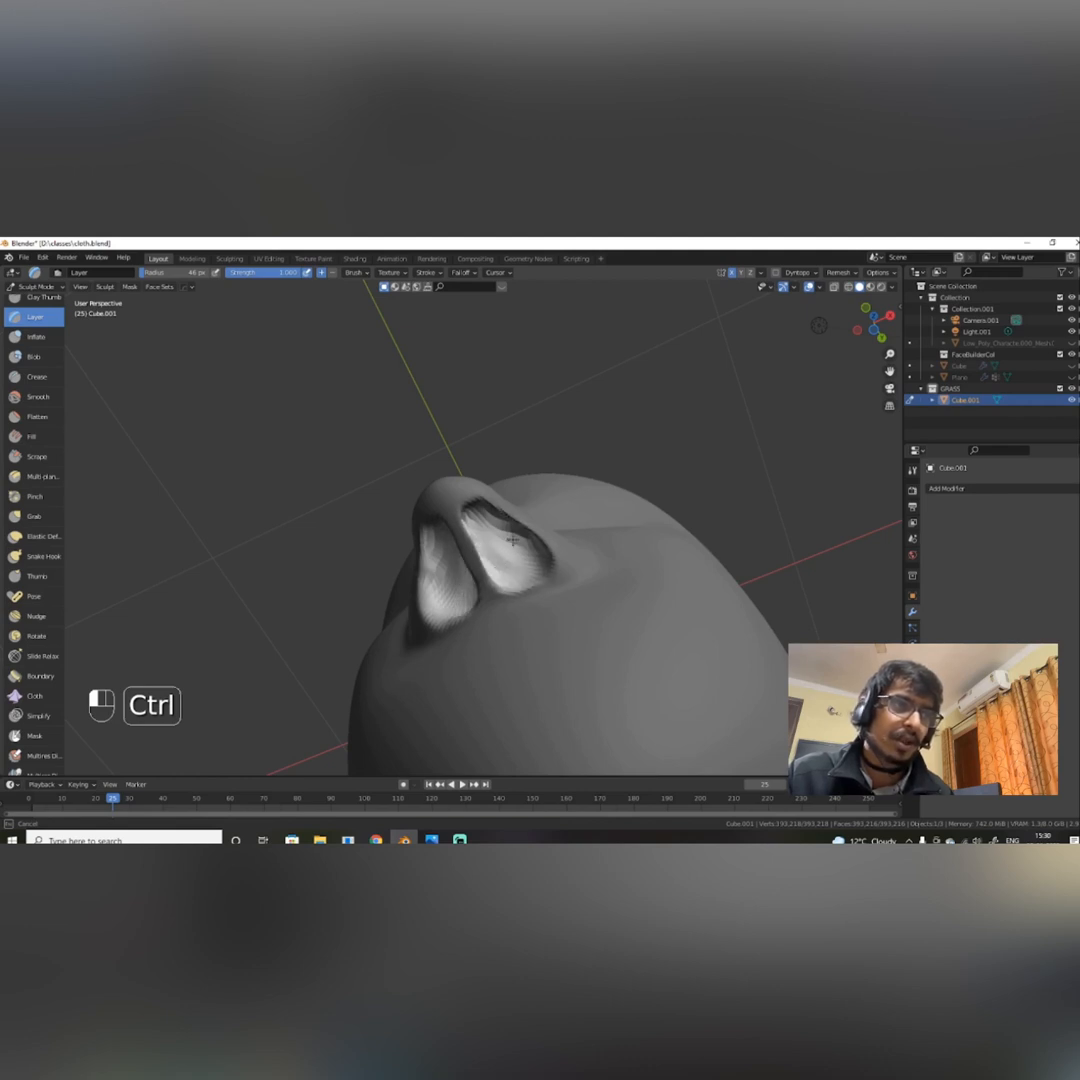
pyautogui.keyDown('ctrl'); pyautogui.moveTo(483, 535); pyautogui.dragTo(507, 548); pyautogui.keyUp('ctrl')
pyautogui.moveTo(509, 550)
pyautogui.keyDown('alt'); pyautogui.mouseDown(button='middle')
pyautogui.moveTo(515, 585)
pyautogui.moveTo(466, 608)
pyautogui.moveTo(525, 628)
pyautogui.moveTo(518, 612)
pyautogui.mouseUp(button='middle'); pyautogui.keyUp('alt')
pyautogui.moveTo(489, 603)
pyautogui.keyDown('shift'); pyautogui.mouseDown()
pyautogui.moveTo(502, 606)
pyautogui.moveTo(492, 612)
pyautogui.moveTo(502, 582)
pyautogui.mouseUp(); pyautogui.keyUp('shift')
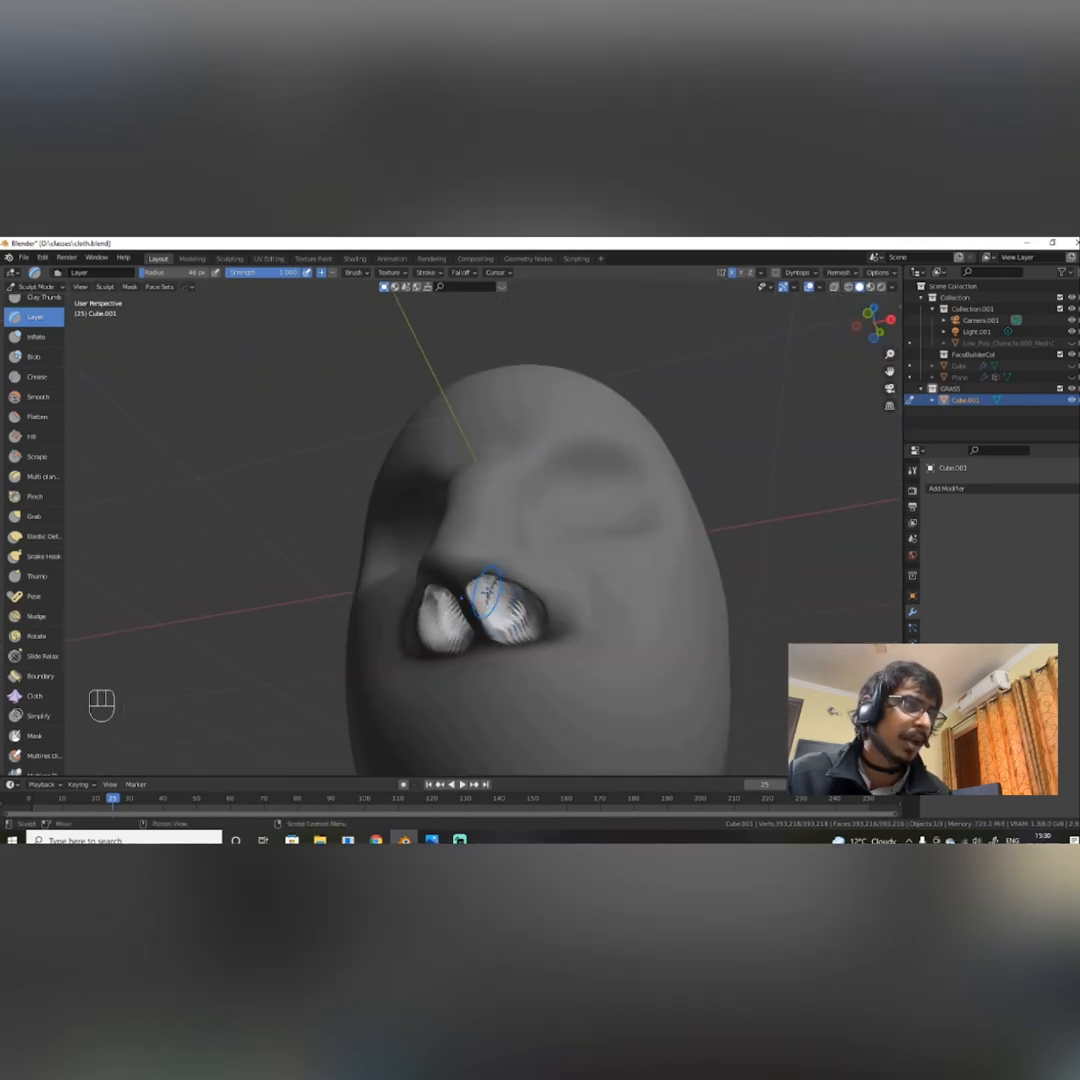
pyautogui.hotkey('ctrl', 'z')
# Deepen the nostril cavities with the Inflate brush in subtract mode and clear the mask.
pyautogui.scroll(1, 19, 340)
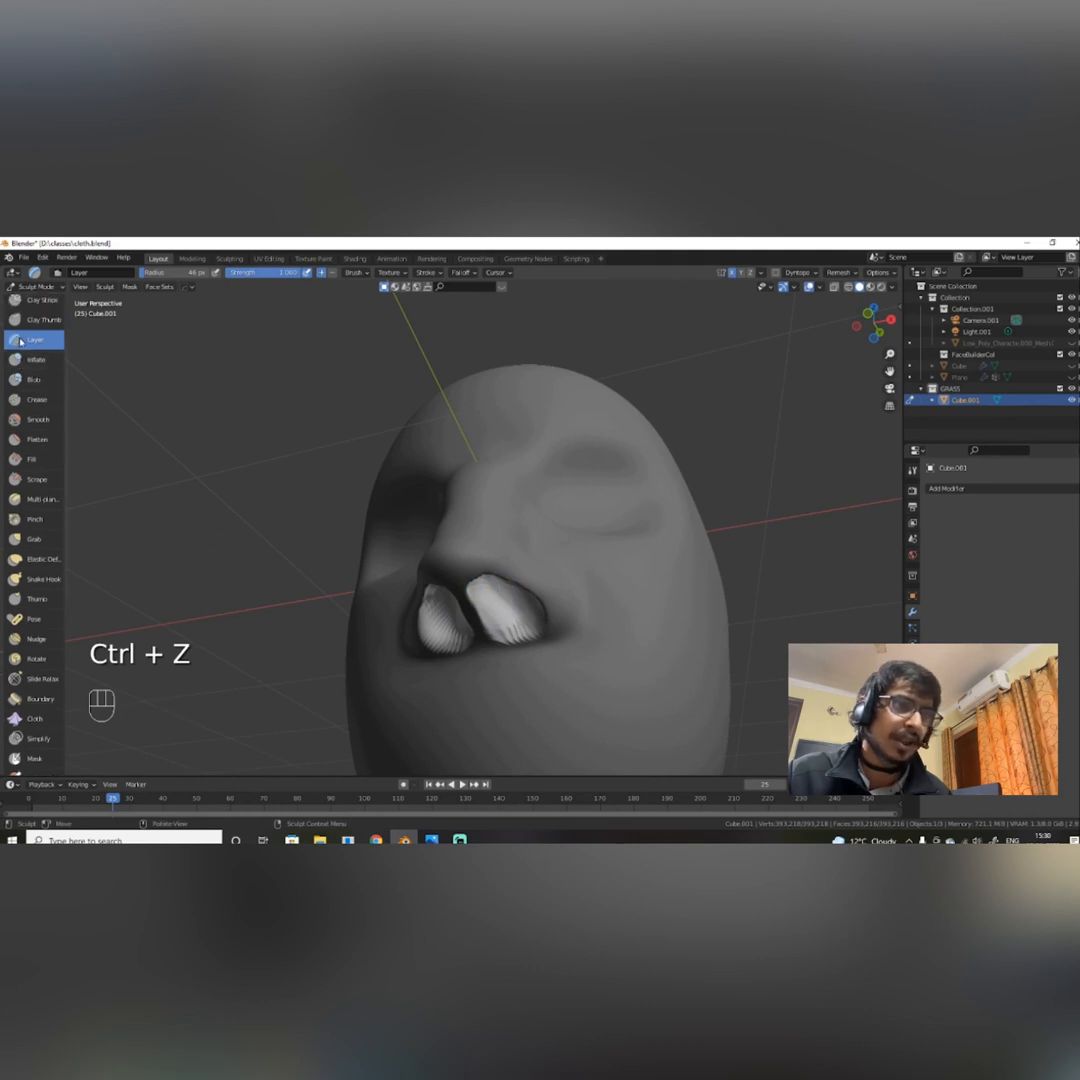
pyautogui.click(30, 359)
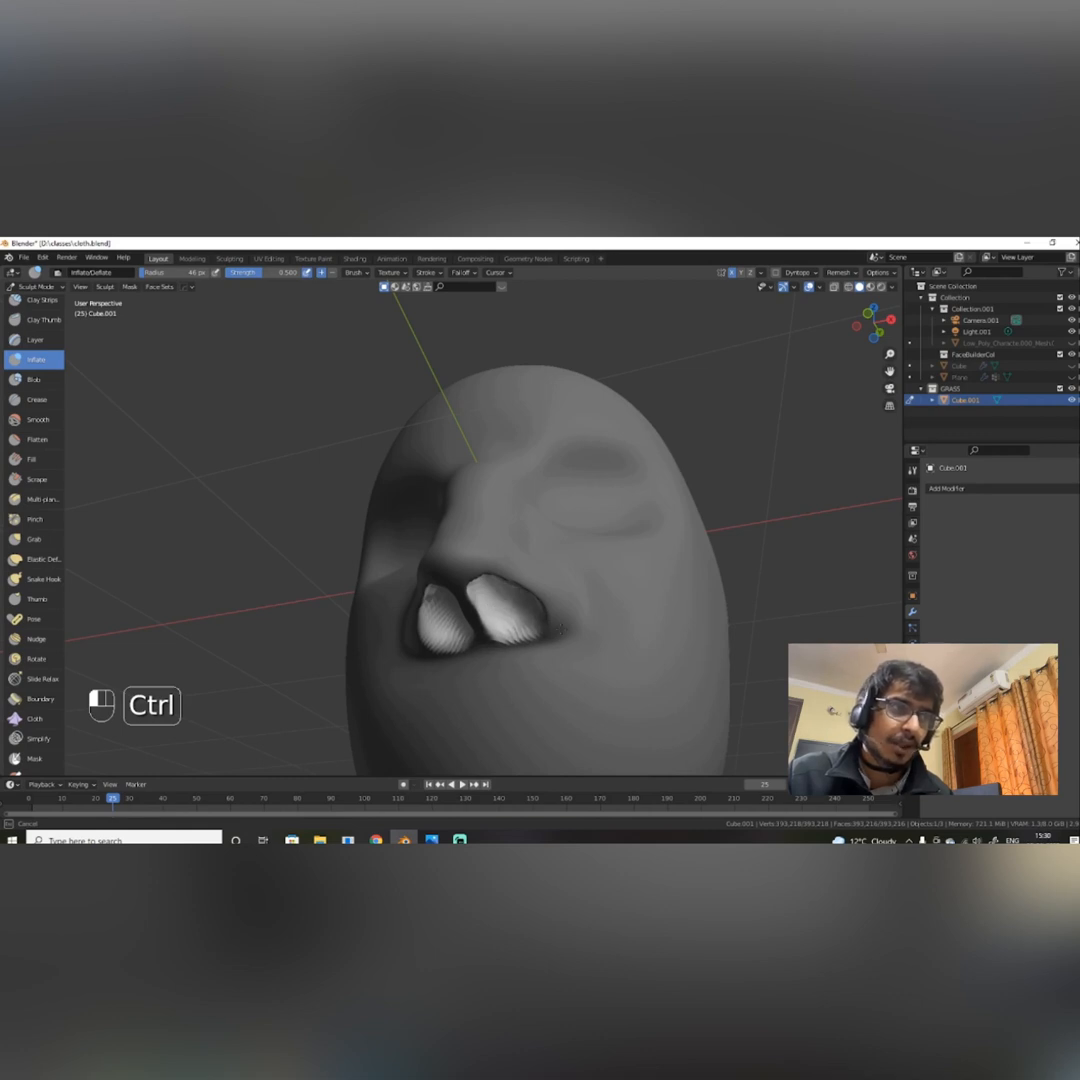
pyautogui.keyDown('ctrl'); pyautogui.moveTo(521, 625); pyautogui.dragTo(499, 617); pyautogui.keyUp('ctrl')
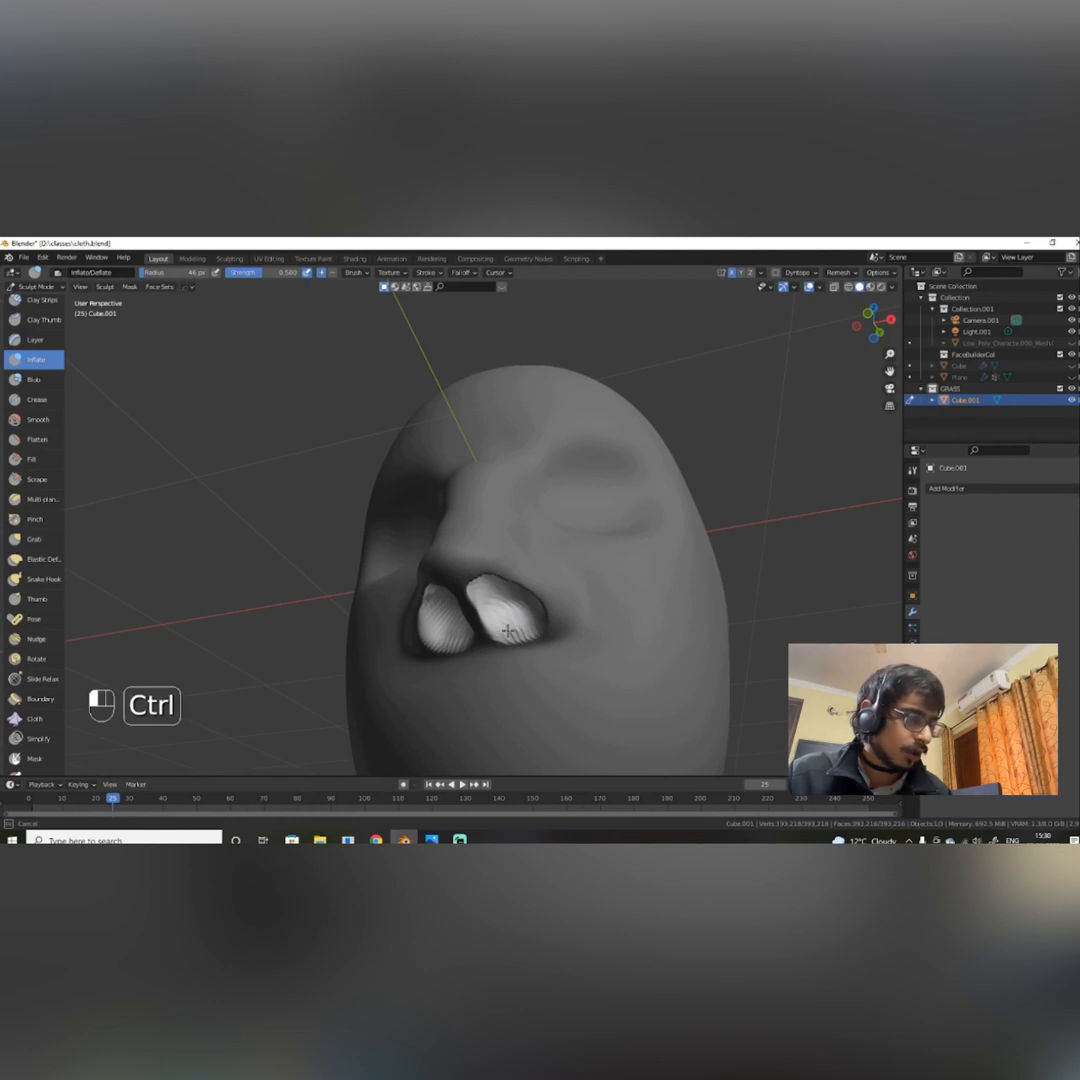
pyautogui.keyDown('ctrl'); pyautogui.moveTo(508, 630); pyautogui.dragTo(519, 640); pyautogui.keyUp('ctrl')
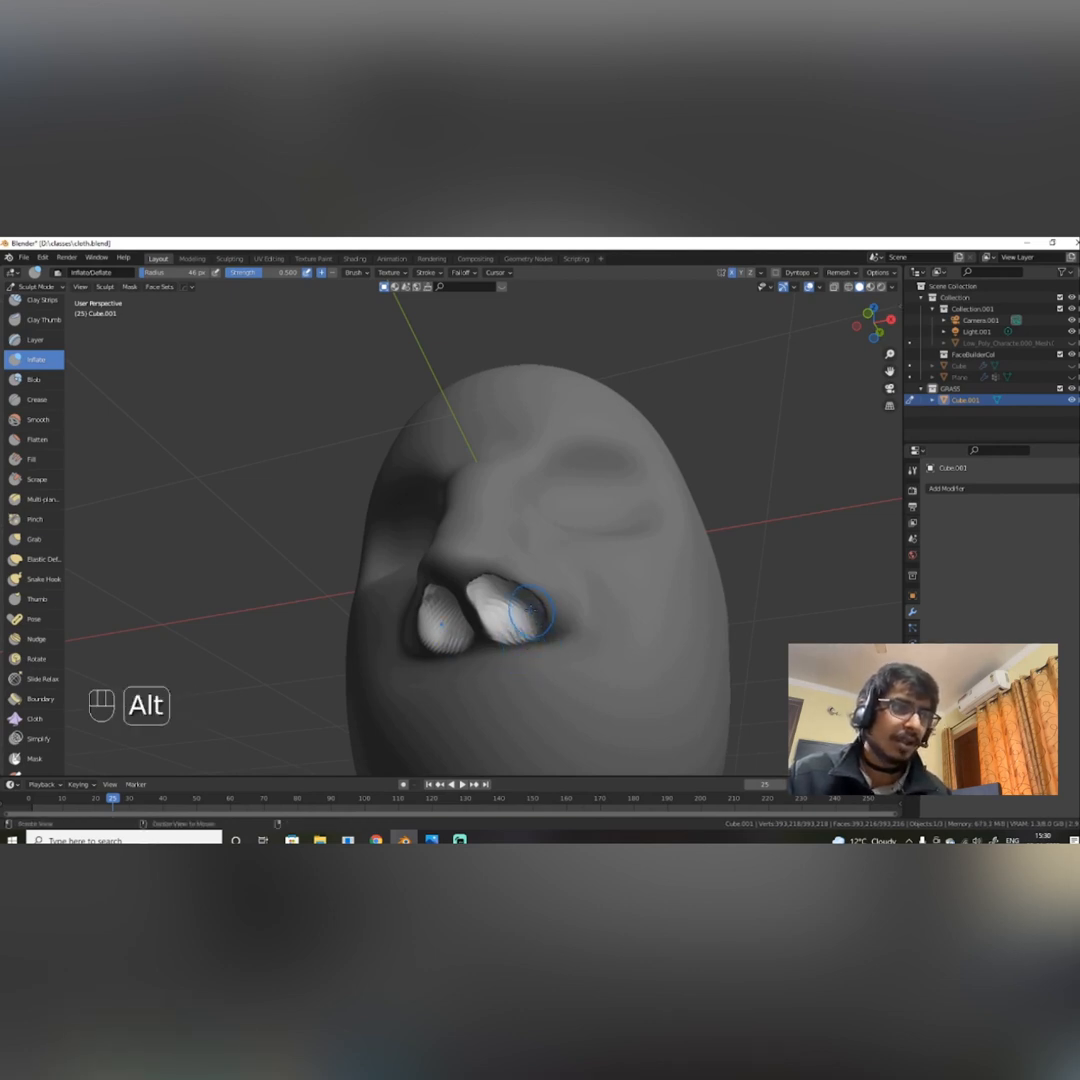
pyautogui.hotkey('alt', 'm')
# Inspect the nose and nostrils from below, from the side and from the front.
pyautogui.scroll(-5, 545, 610)
pyautogui.keyDown('alt'); pyautogui.moveTo(492, 562); pyautogui.dragTo(511, 550); pyautogui.keyUp('alt')
pyautogui.scroll(5, 500, 560)
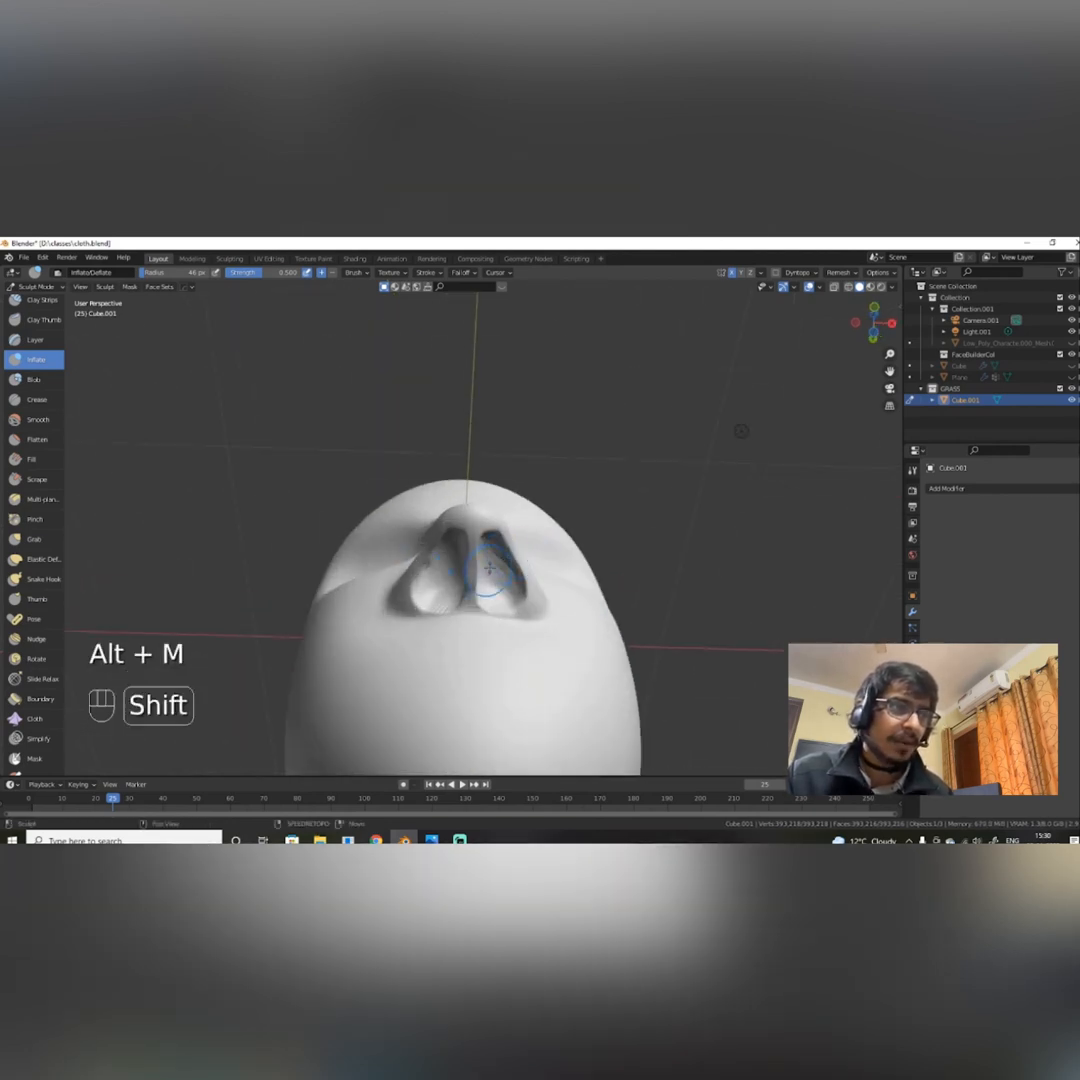
pyautogui.scroll(-5, 508, 602)
pyautogui.moveTo(520, 592)
pyautogui.keyDown('alt'); pyautogui.mouseDown(button='middle')
pyautogui.moveTo(437, 645)
pyautogui.moveTo(445, 658)
pyautogui.moveTo(515, 584)
pyautogui.moveTo(478, 640)
pyautogui.moveTo(525, 632)
pyautogui.moveTo(518, 626)
pyautogui.mouseUp(button='middle'); pyautogui.keyUp('alt')
pyautogui.scroll(4, 524, 631)
pyautogui.keyDown('alt'); pyautogui.moveTo(518, 626); pyautogui.dragTo(557, 541); pyautogui.keyUp('alt')
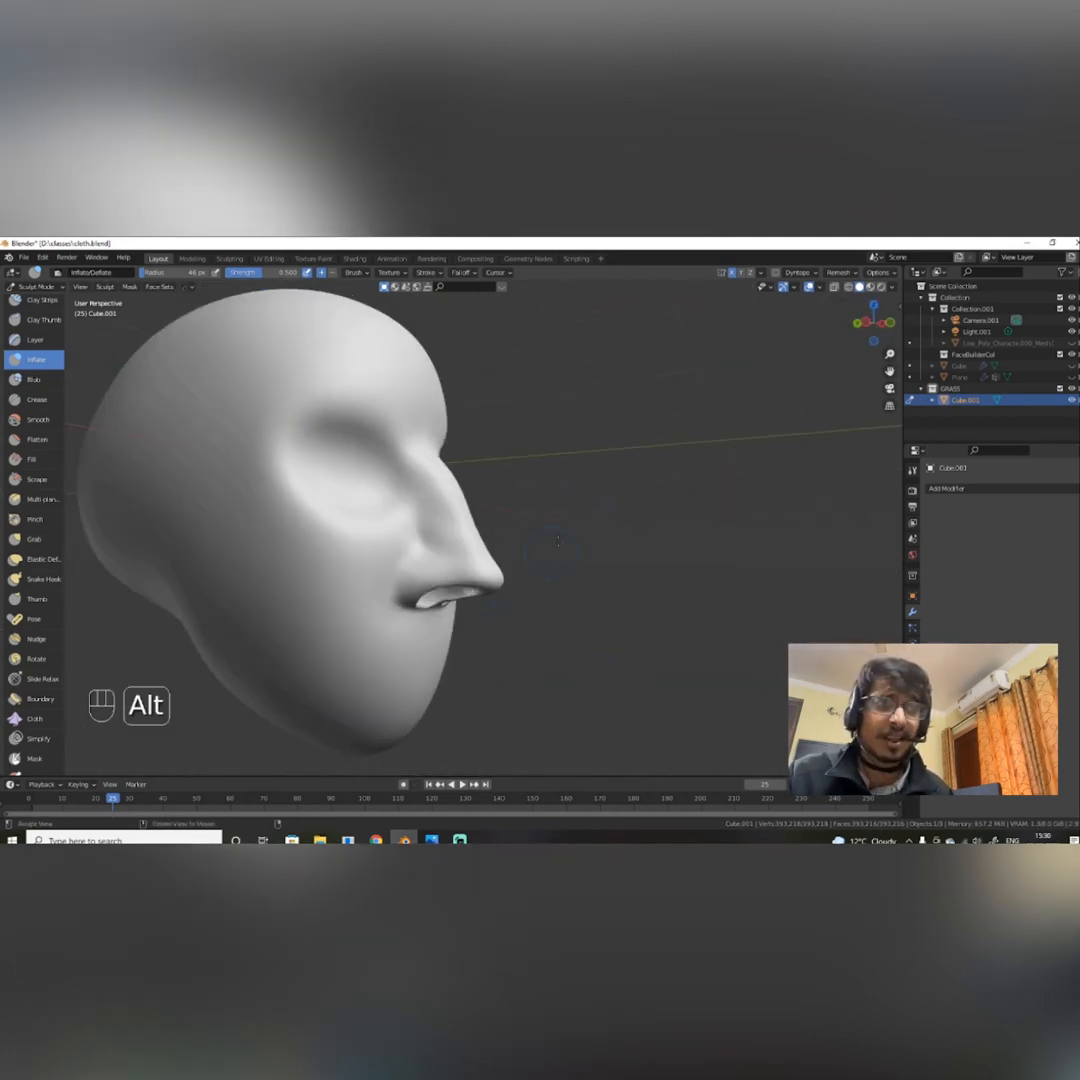
pyautogui.keyDown('alt'); pyautogui.moveTo(627, 514); pyautogui.dragTo(638, 539); pyautogui.keyUp('alt')
pyautogui.scroll(-2, 638, 538)
pyautogui.moveTo(638, 538)
pyautogui.keyDown('alt'); pyautogui.mouseDown(button='middle')
pyautogui.moveTo(602, 620)
pyautogui.moveTo(441, 615)
pyautogui.mouseUp(button='middle'); pyautogui.keyUp('alt')
pyautogui.scroll(2, 600, 622)
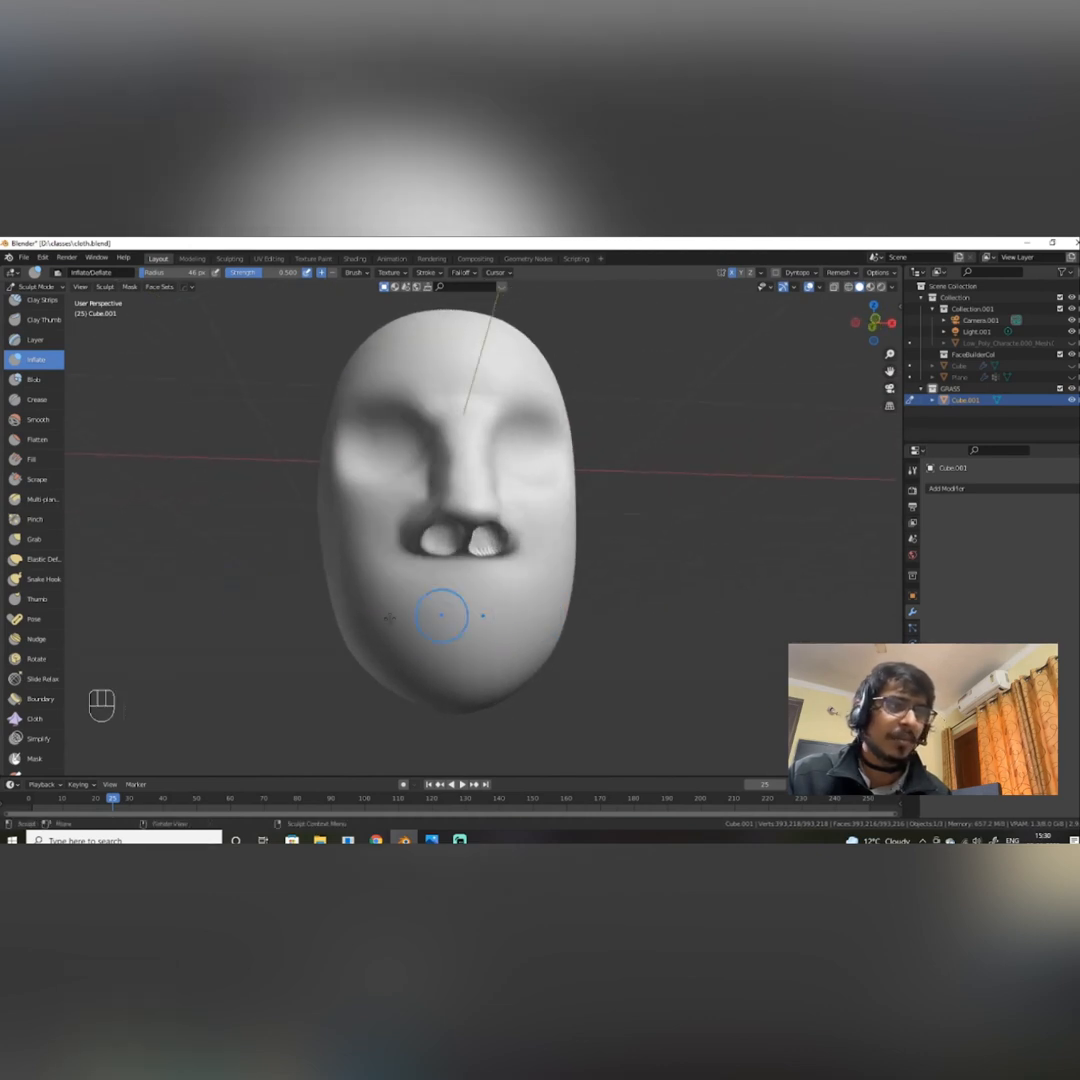
# In front view, reshape the cheeks and jaw with Elastic Deform at a 133 px radius and refine the nostrils.
pyautogui.click(38, 562)
pyautogui.rightClick(673, 590)
pyautogui.moveTo(588, 593); pyautogui.dragTo(609, 592)
pyautogui.keyDown('alt'); pyautogui.moveTo(538, 588); pyautogui.dragTo(553, 604, button='middle'); pyautogui.keyUp('alt')
pyautogui.press('KP_1')
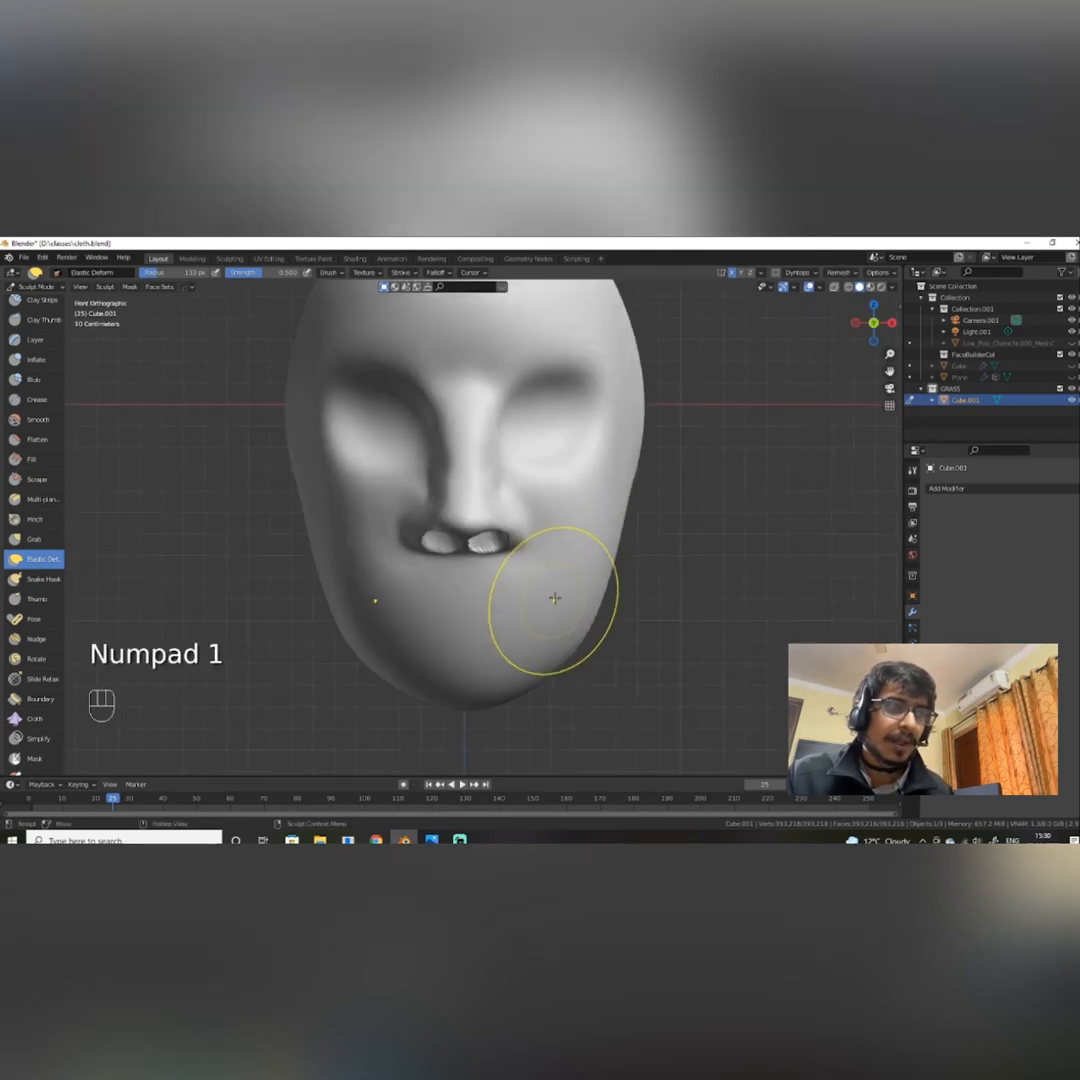
pyautogui.moveTo(570, 533); pyautogui.dragTo(604, 466)
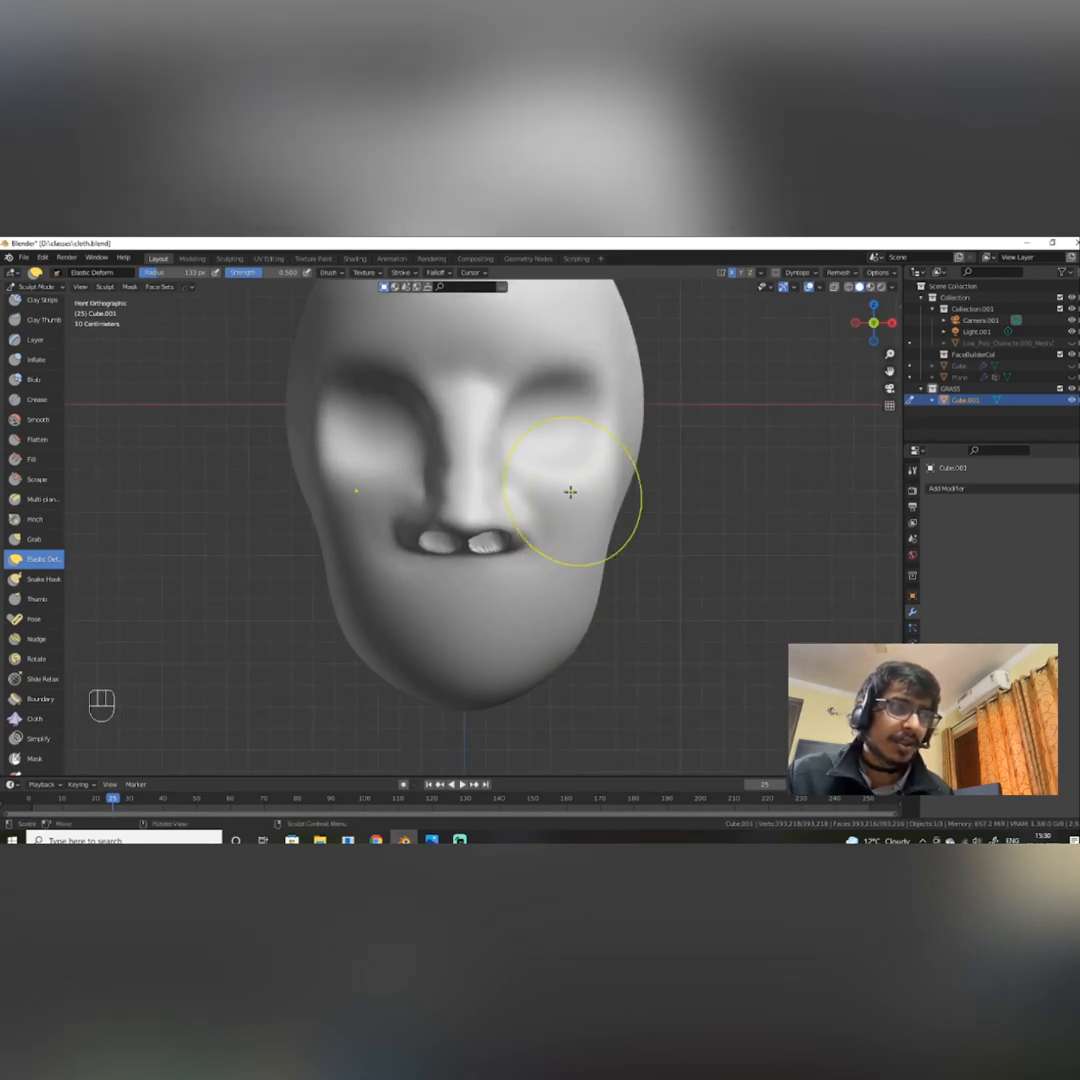
pyautogui.moveTo(532, 534)
pyautogui.mouseDown()
pyautogui.moveTo(508, 547)
pyautogui.moveTo(508, 533)
pyautogui.moveTo(481, 538)
pyautogui.mouseUp()
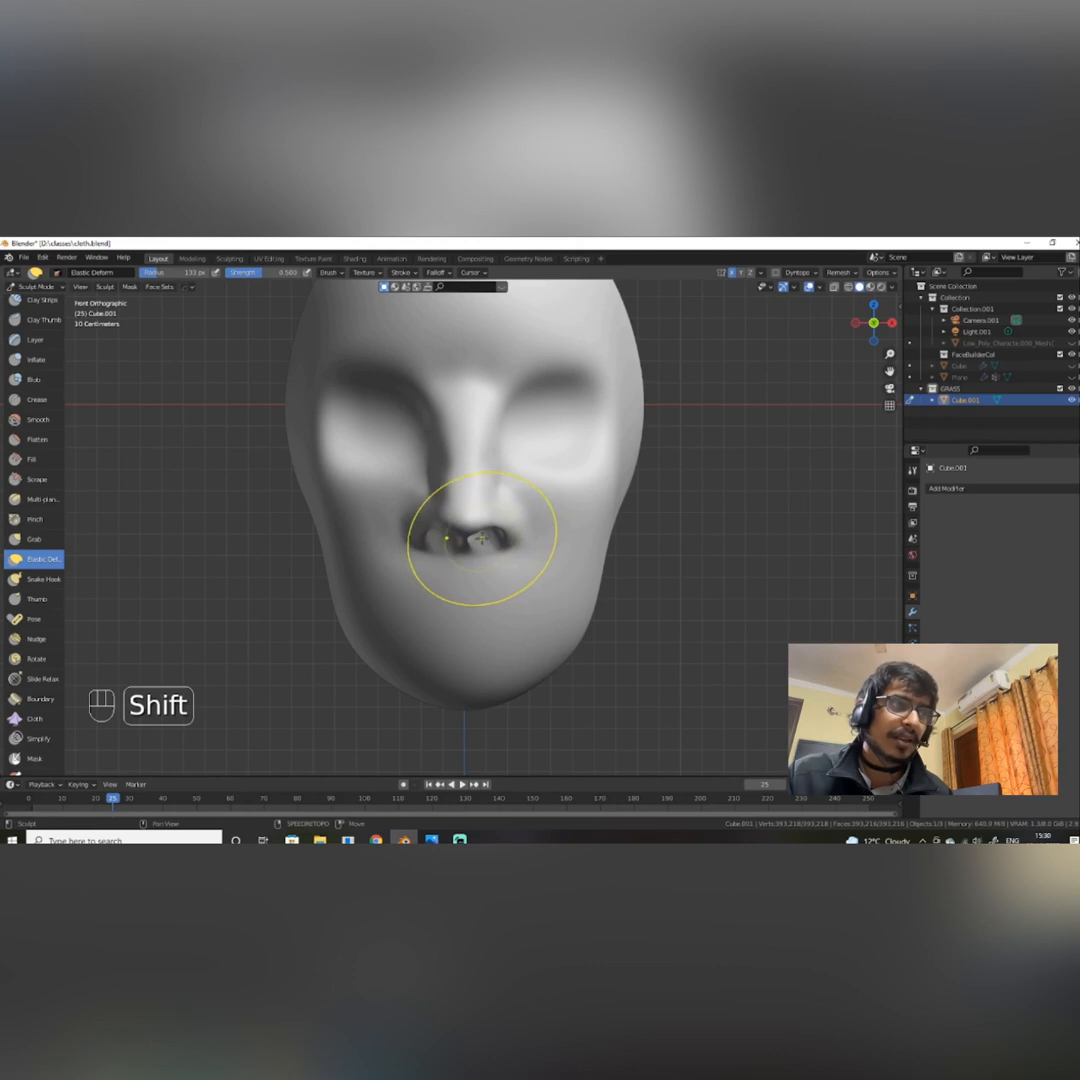
# Lift the brow and the upper edges of the eye sockets with Elastic Deform, smoothing the brow area.
pyautogui.moveTo(510, 390); pyautogui.dragTo(466, 343)
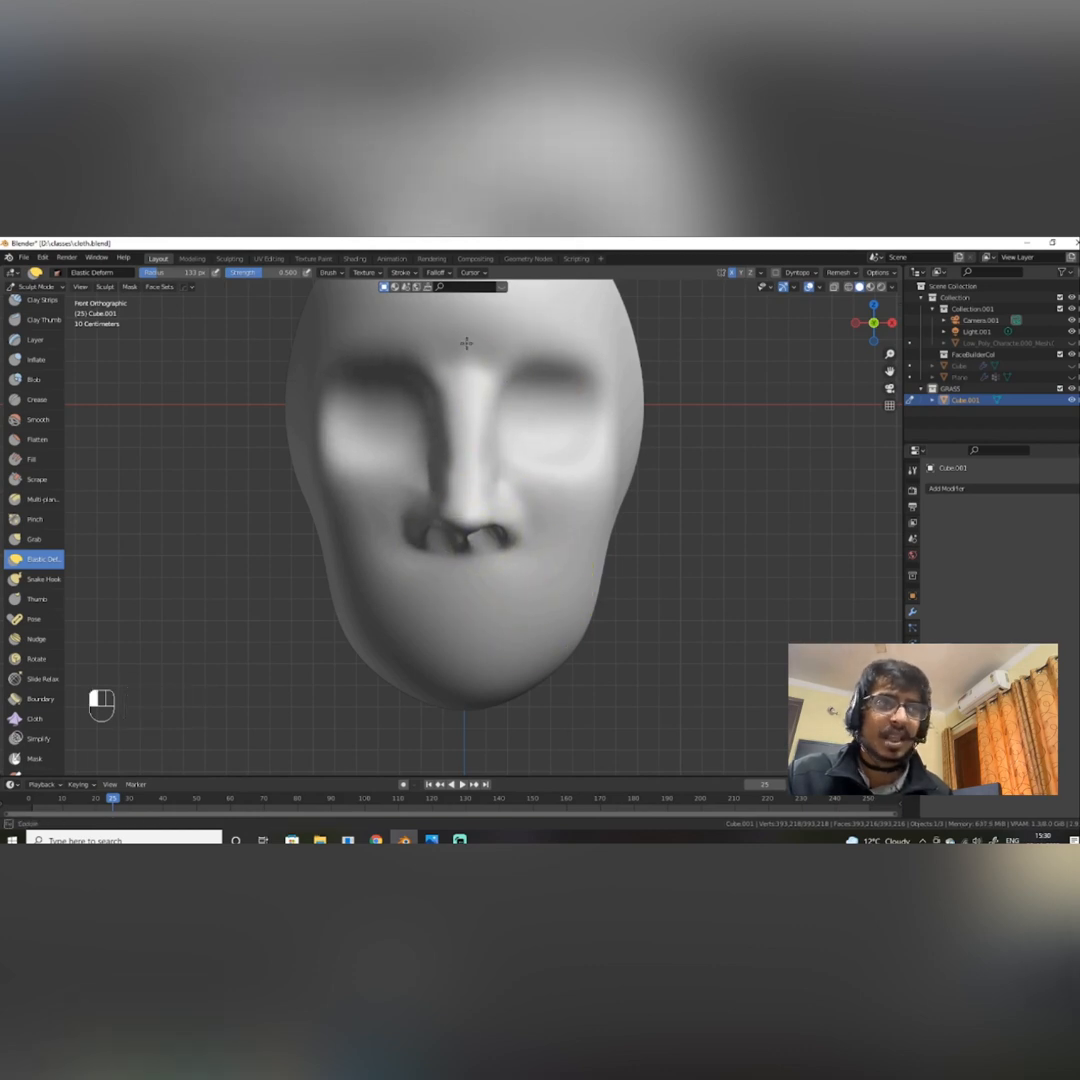
pyautogui.moveTo(543, 365); pyautogui.dragTo(546, 333)
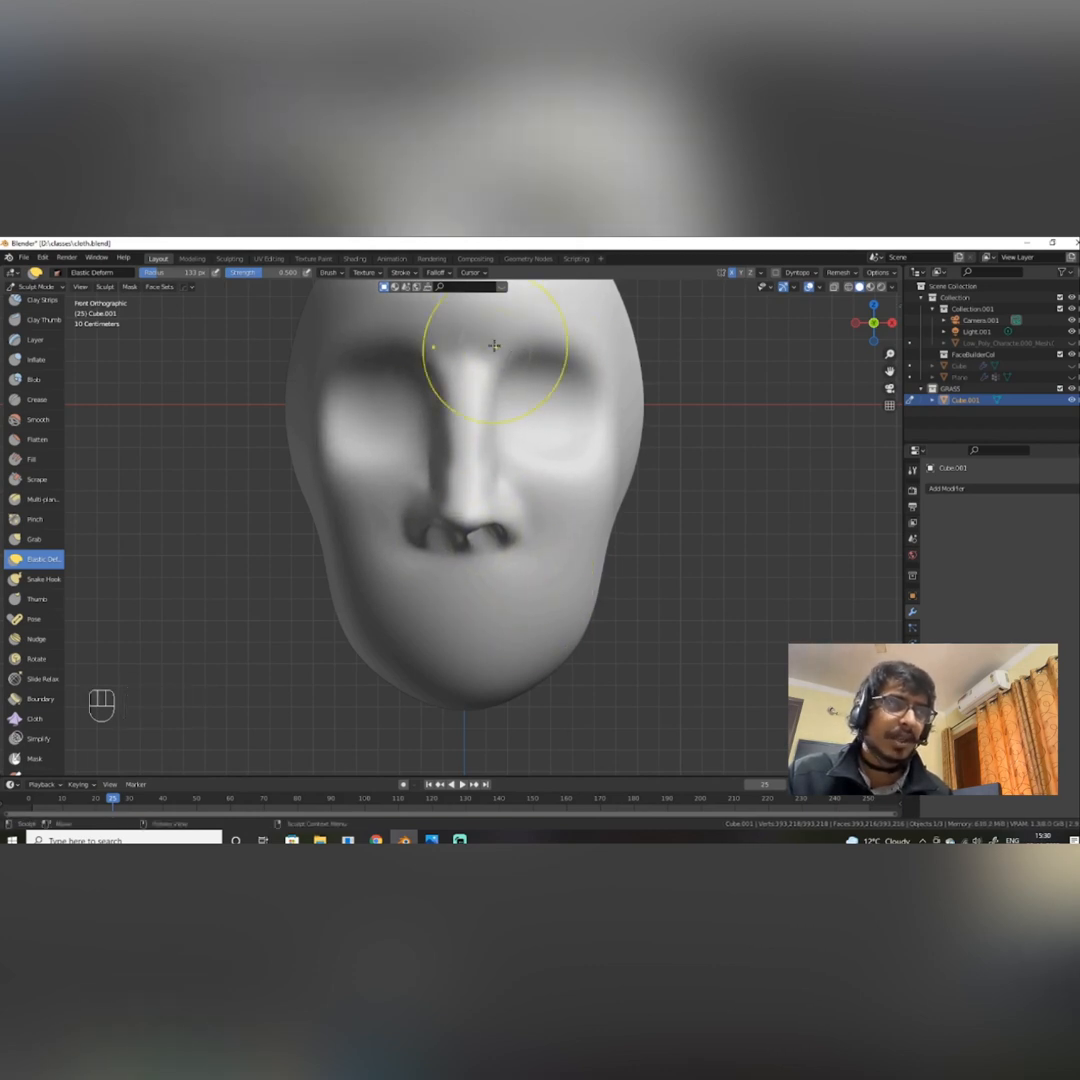
pyautogui.keyDown('shift'); pyautogui.moveTo(430, 339); pyautogui.dragTo(423, 332); pyautogui.keyUp('shift')
pyautogui.keyDown('shift'); pyautogui.moveTo(430, 343); pyautogui.dragTo(559, 482, button='middle'); pyautogui.keyUp('shift')
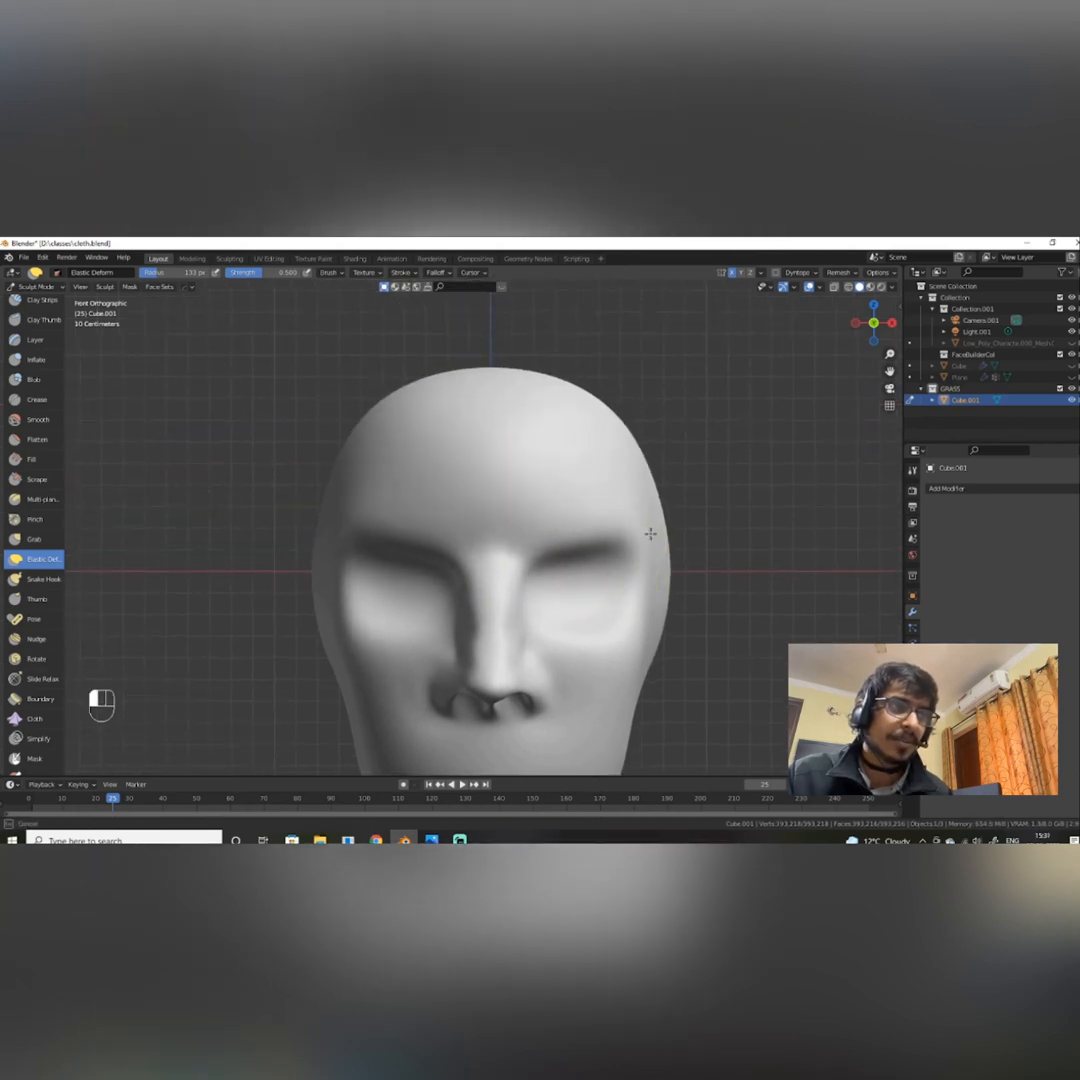
pyautogui.keyDown('shift'); pyautogui.moveTo(570, 730); pyautogui.dragTo(554, 574, button='middle'); pyautogui.keyUp('shift')
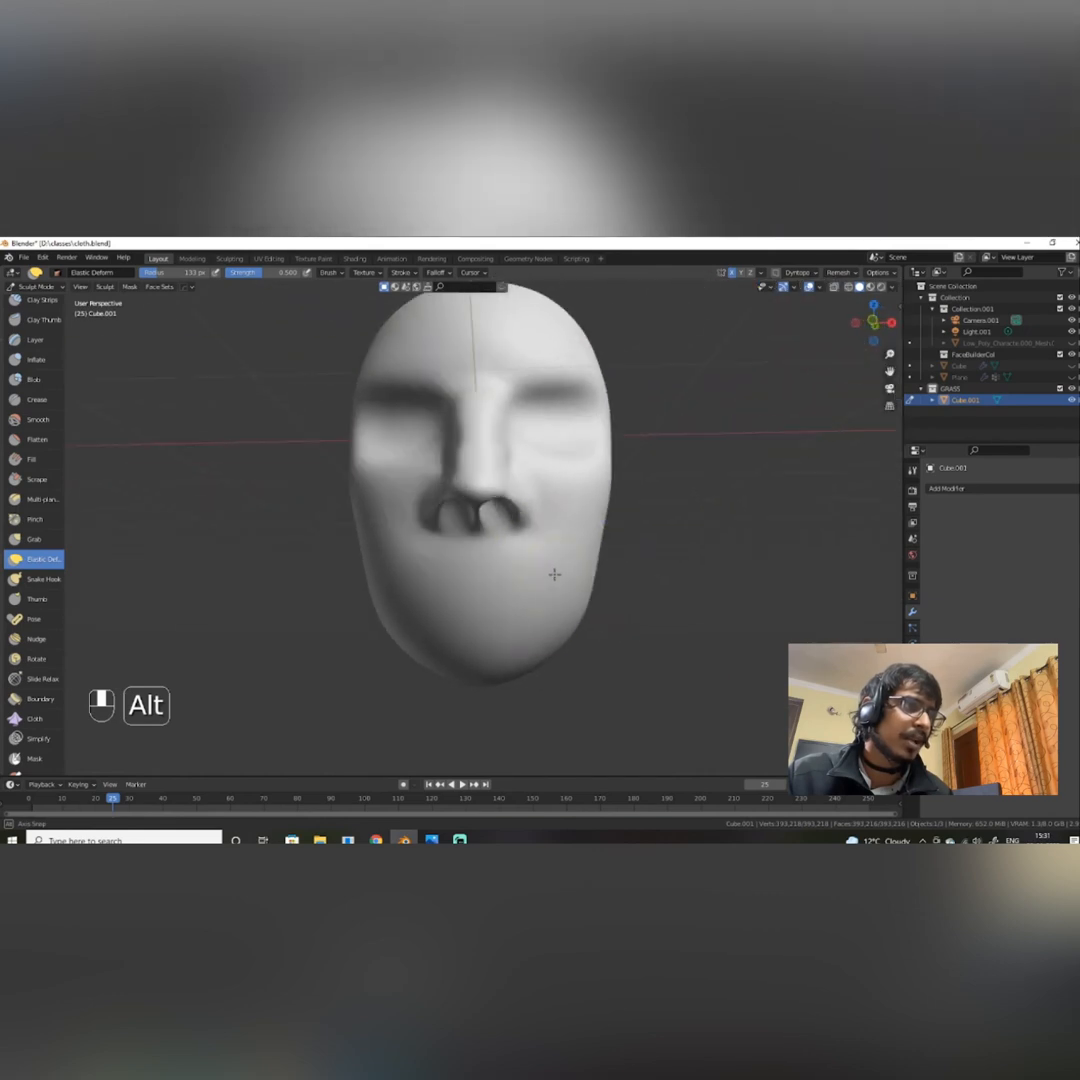
# Carve a horizontal mouth line below the nose in front view with Draw Sharp at a 39 px radius.
pyautogui.scroll(3, 36, 335)
pyautogui.click(38, 328)
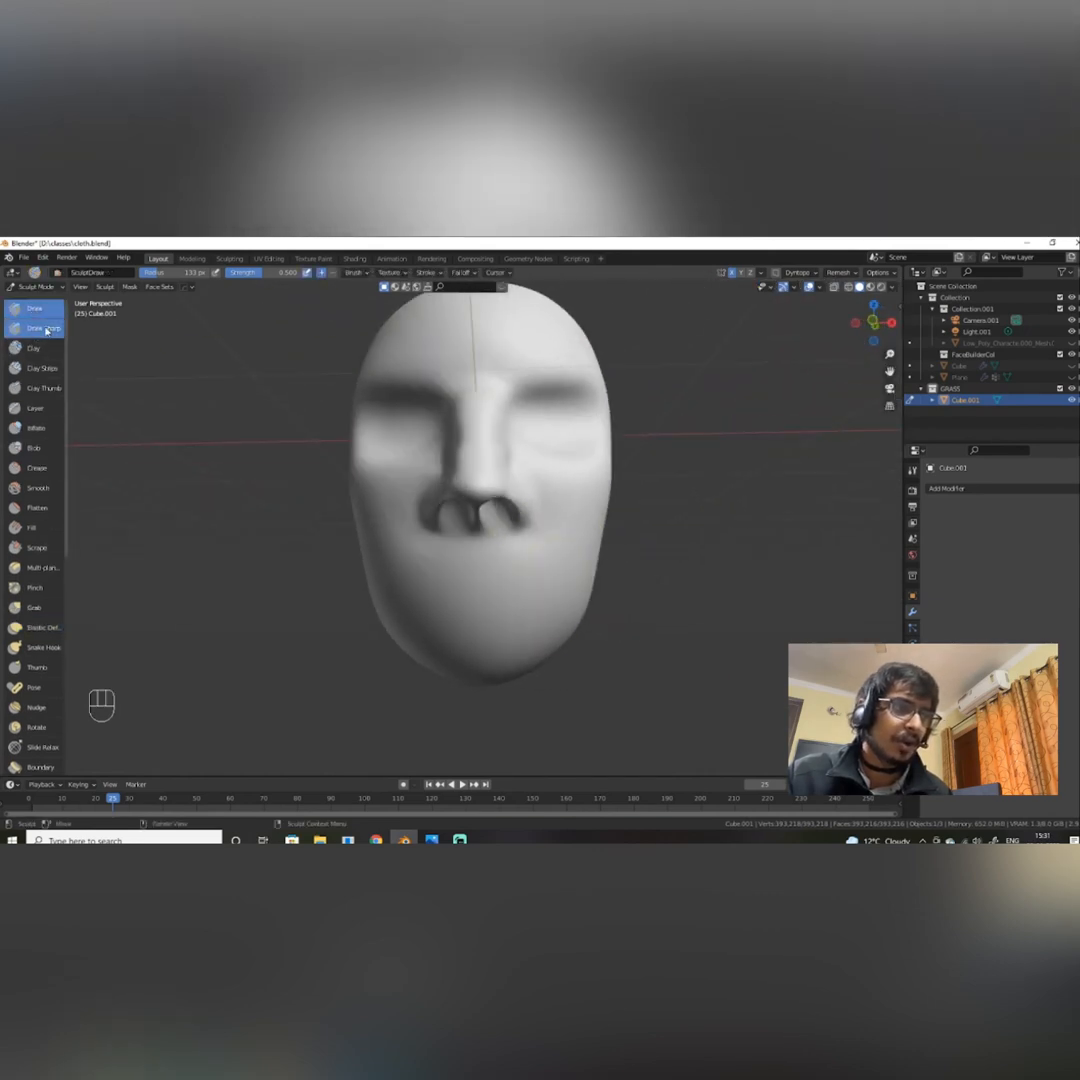
pyautogui.keyDown('alt'); pyautogui.moveTo(494, 518); pyautogui.dragTo(470, 520, button='middle'); pyautogui.keyUp('alt')
pyautogui.rightClick(432, 580)
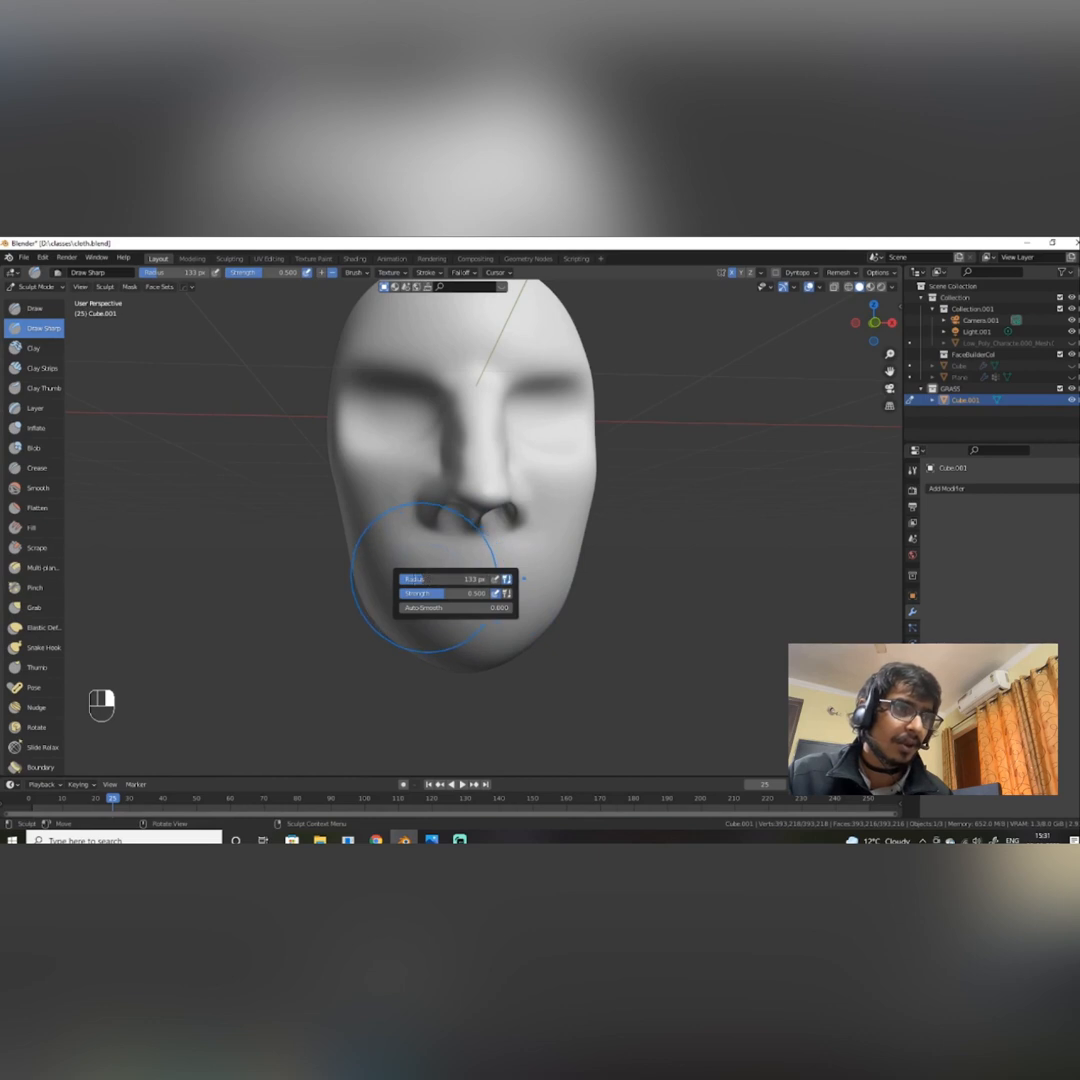
pyautogui.keyDown('alt'); pyautogui.moveTo(497, 567); pyautogui.dragTo(590, 622, button='middle'); pyautogui.keyUp('alt')
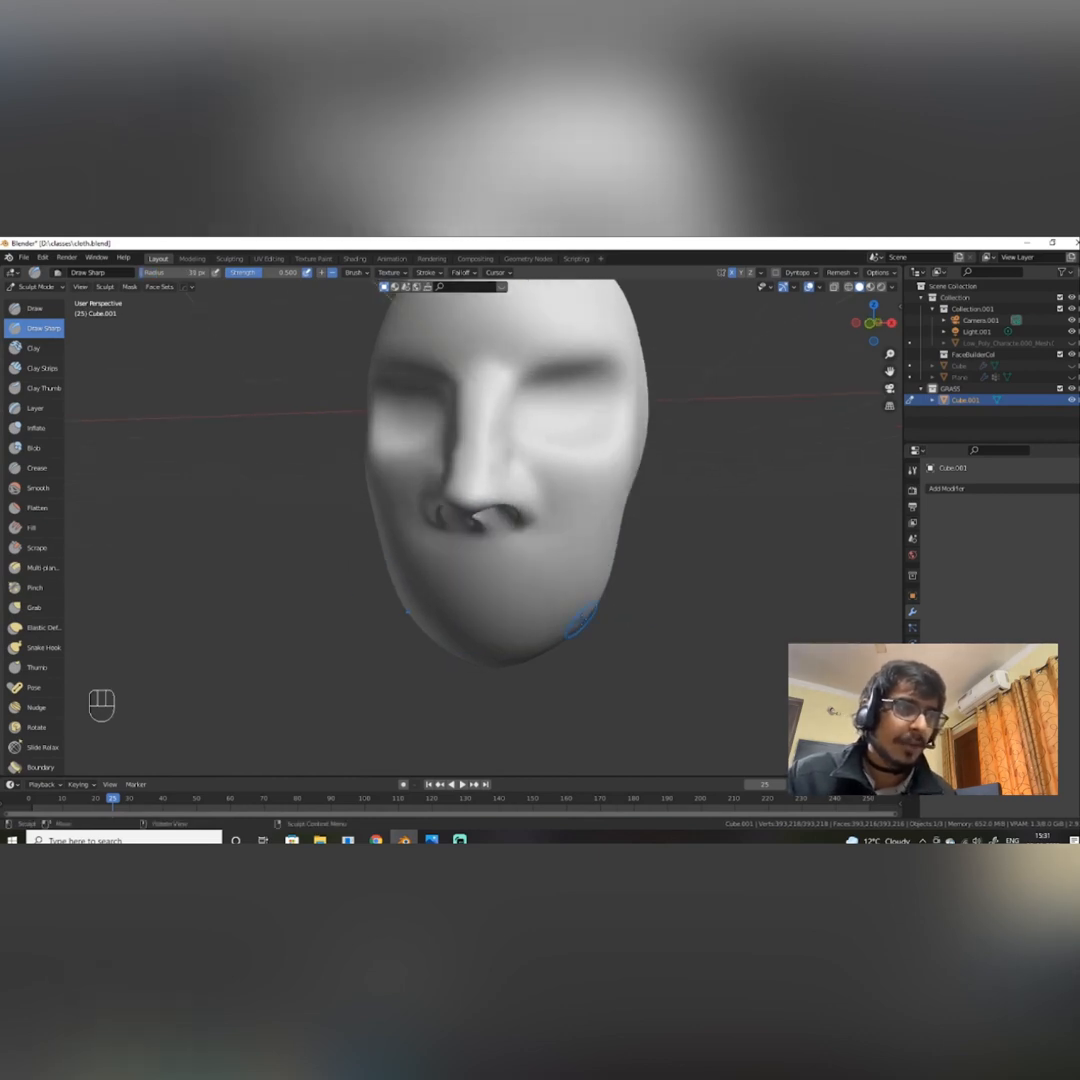
pyautogui.press('KP_1')
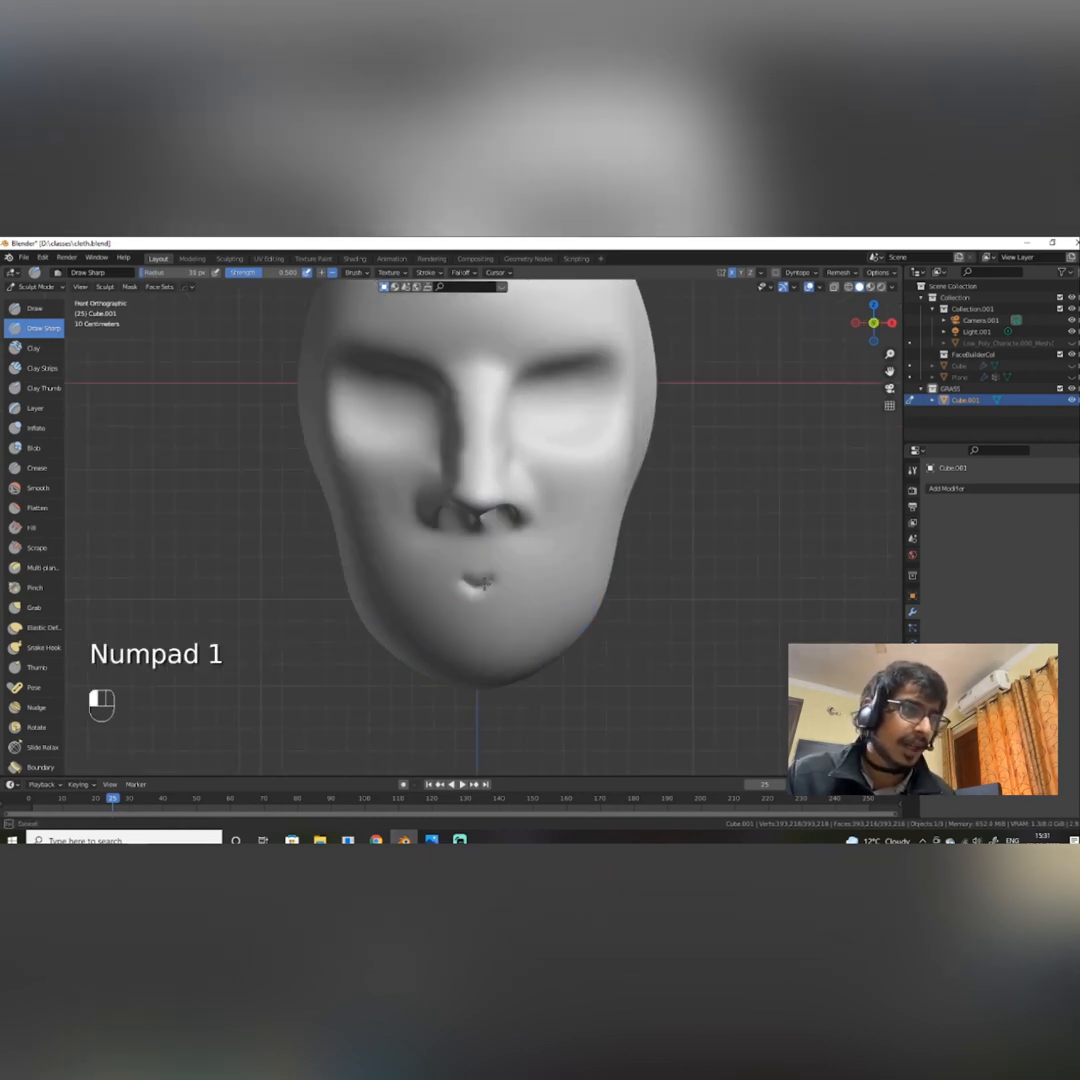
pyautogui.moveTo(465, 578); pyautogui.dragTo(440, 580)
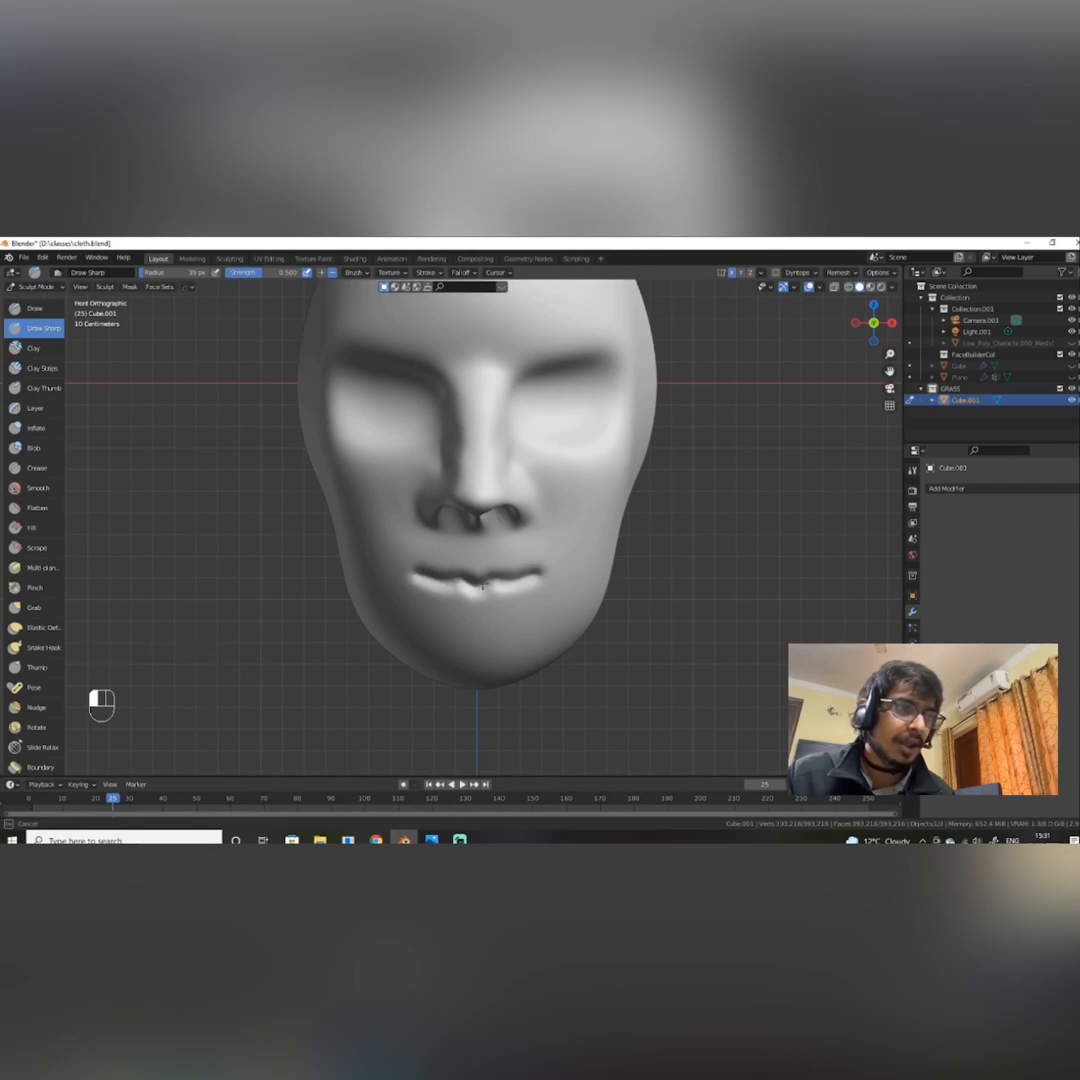
# Pull the lips forward and shape the area below them in side profile with Elastic Deform at a 101 px radius.
pyautogui.keyDown('alt'); pyautogui.moveTo(559, 598); pyautogui.dragTo(509, 598, button='middle'); pyautogui.keyUp('alt')
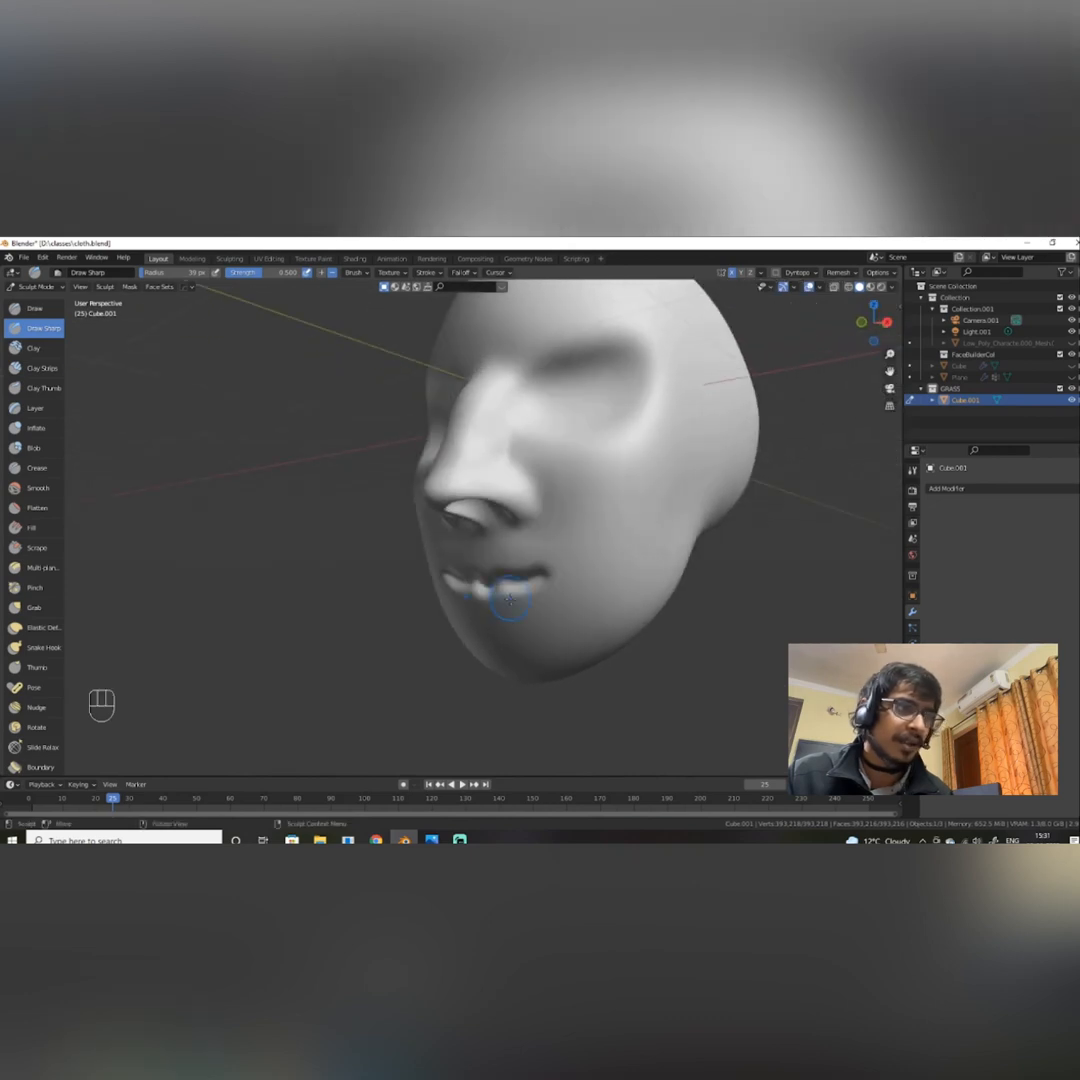
pyautogui.click(26, 634)
pyautogui.keyDown('alt'); pyautogui.moveTo(448, 632); pyautogui.dragTo(395, 634); pyautogui.keyUp('alt')
pyautogui.rightClick(395, 634)
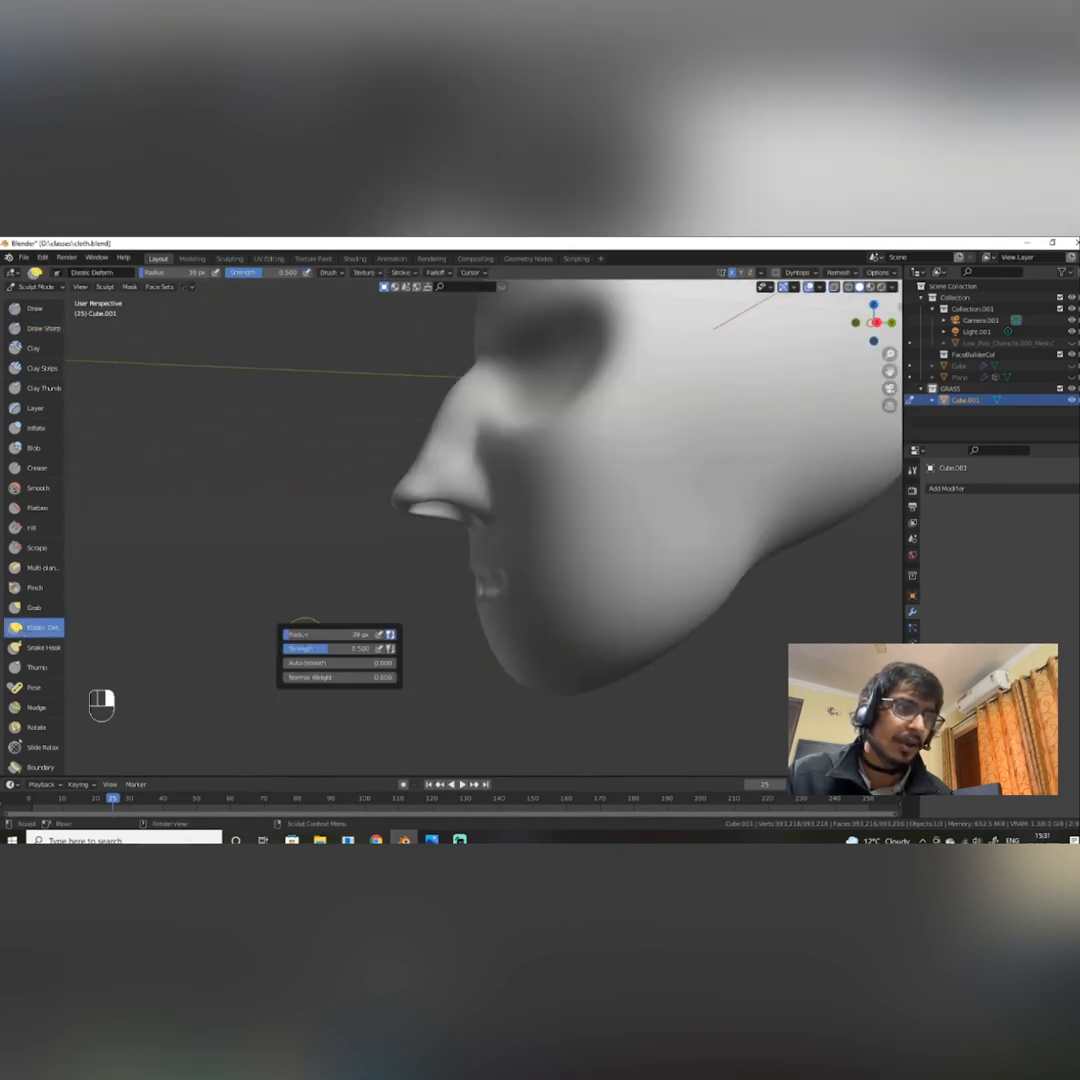
pyautogui.moveTo(302, 634); pyautogui.dragTo(315, 634)
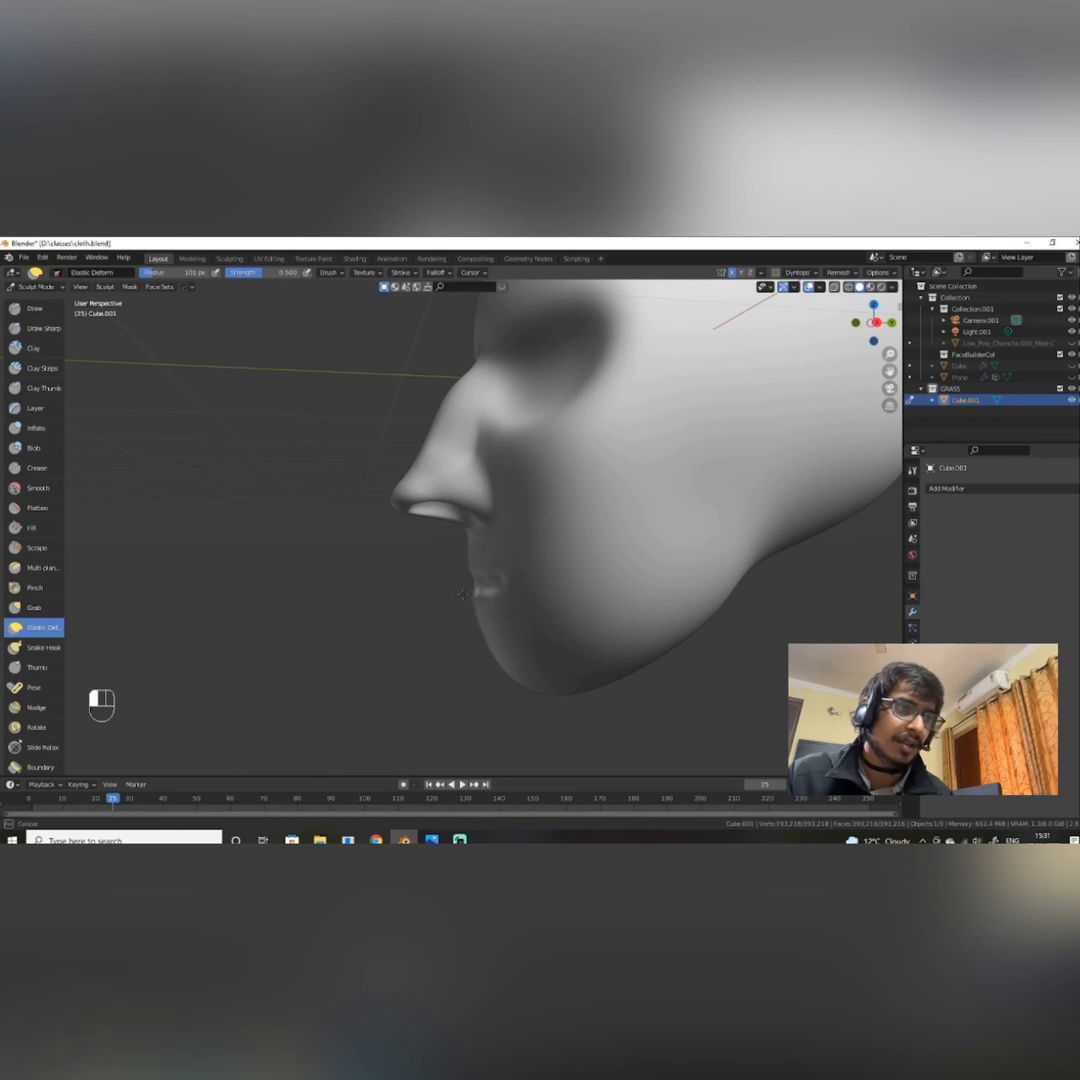
pyautogui.moveTo(463, 594)
pyautogui.mouseDown()
pyautogui.moveTo(438, 595)
pyautogui.moveTo(466, 578)
pyautogui.mouseUp()
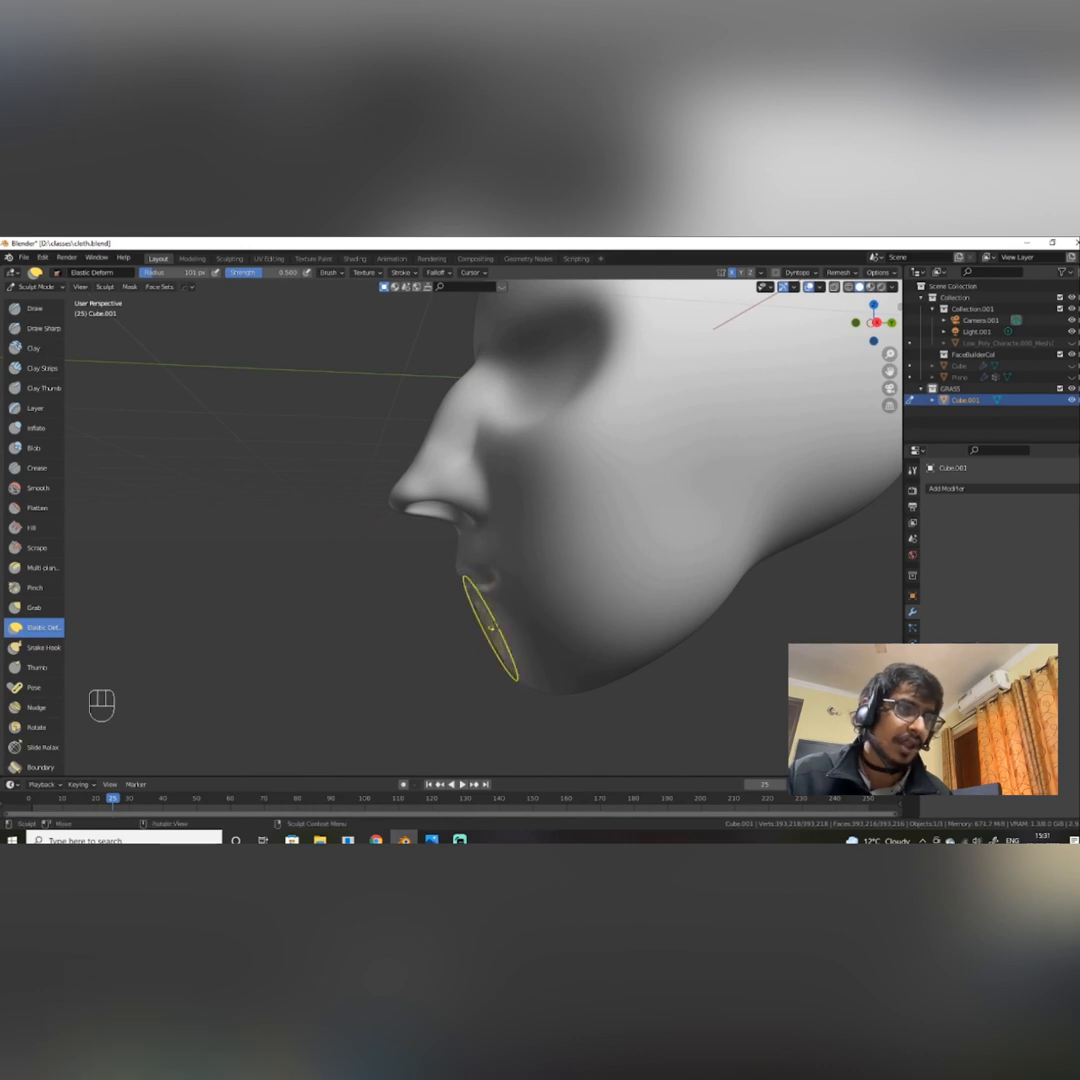
pyautogui.moveTo(521, 619)
pyautogui.keyDown('alt'); pyautogui.mouseDown()
pyautogui.moveTo(461, 607)
pyautogui.moveTo(500, 617)
pyautogui.mouseUp(); pyautogui.keyUp('alt')
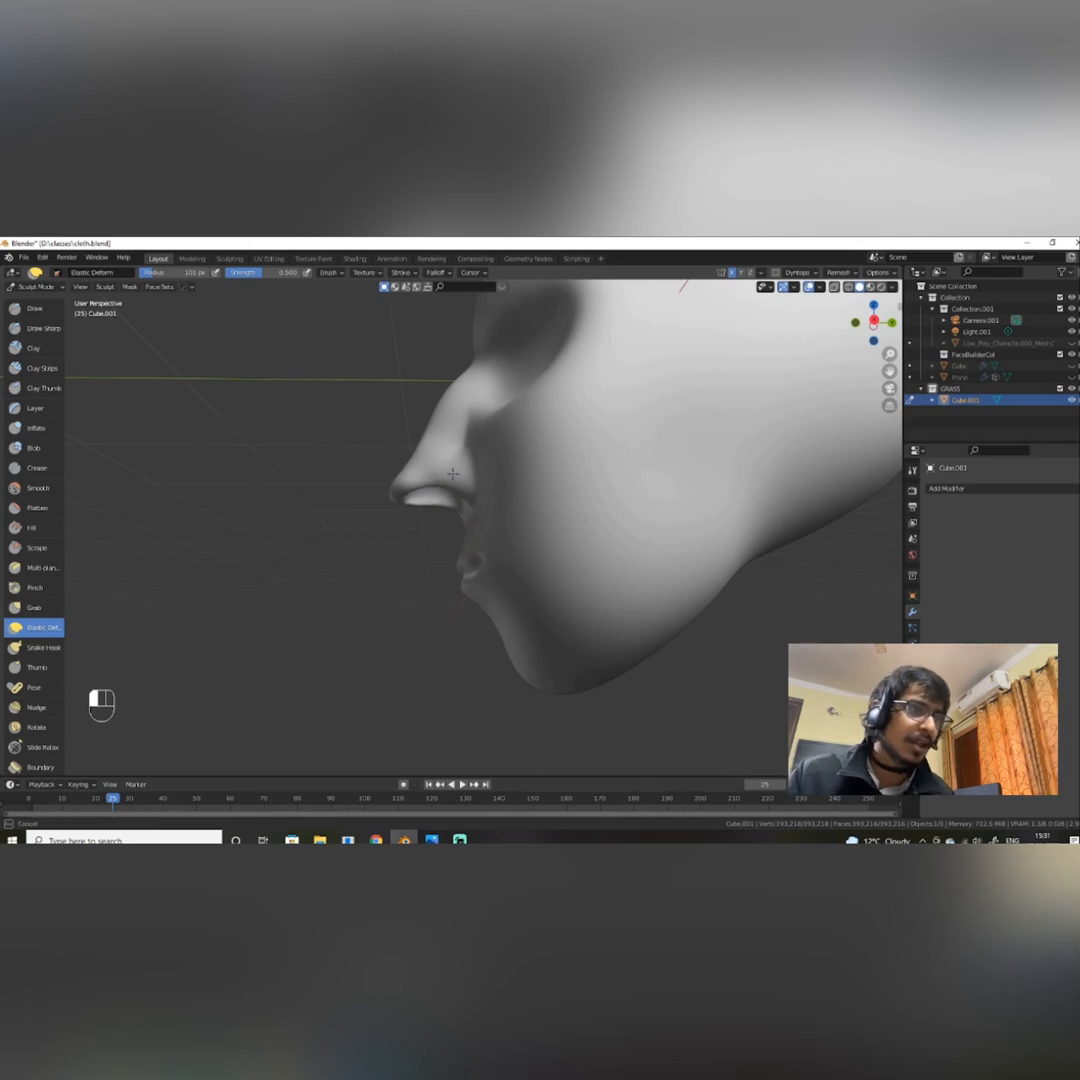
pyautogui.press('KP_3')
pyautogui.scroll(3, 499, 592)
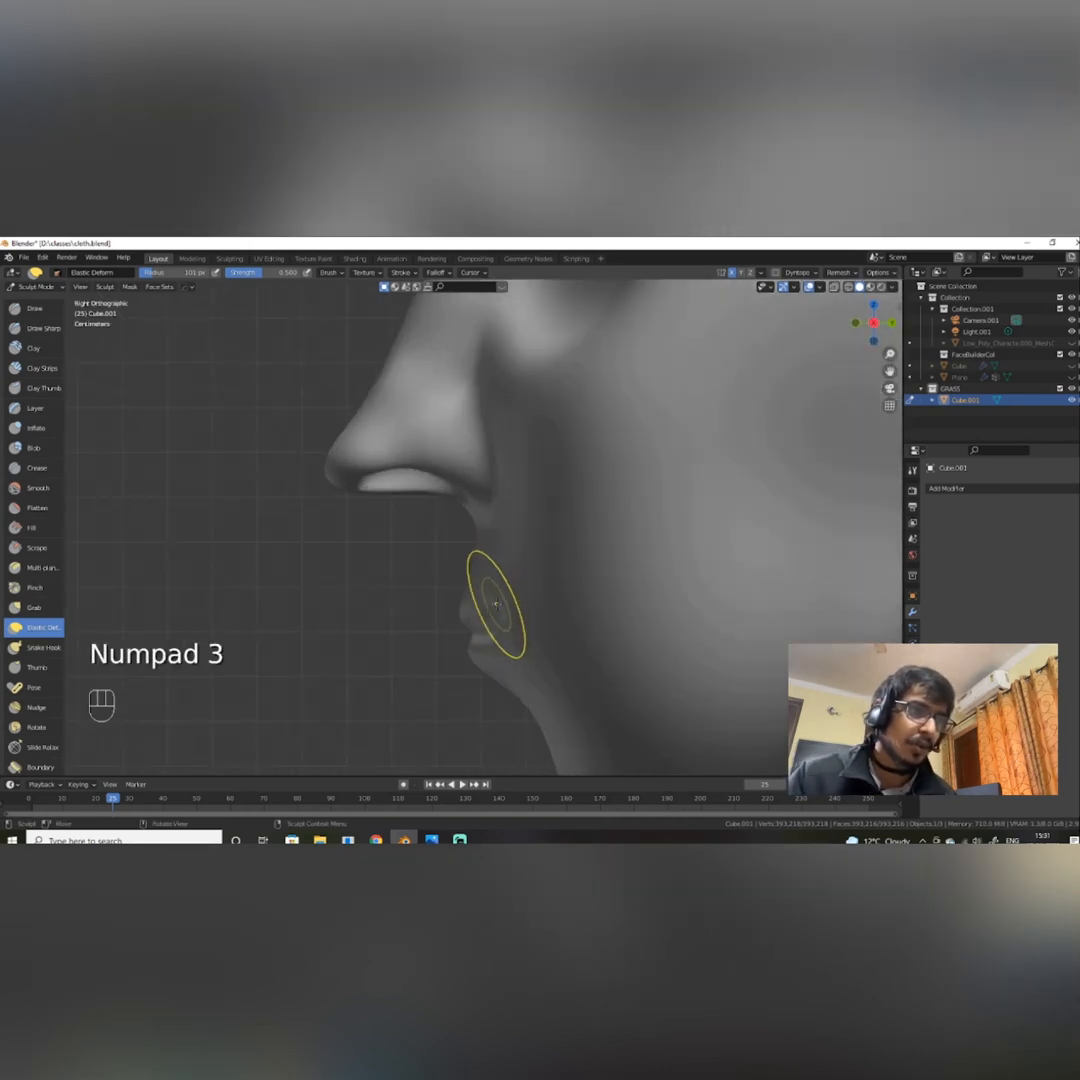
pyautogui.moveTo(475, 570)
pyautogui.mouseDown()
pyautogui.moveTo(510, 570)
pyautogui.moveTo(501, 565)
pyautogui.mouseUp()
pyautogui.moveTo(594, 587); pyautogui.dragTo(666, 572)
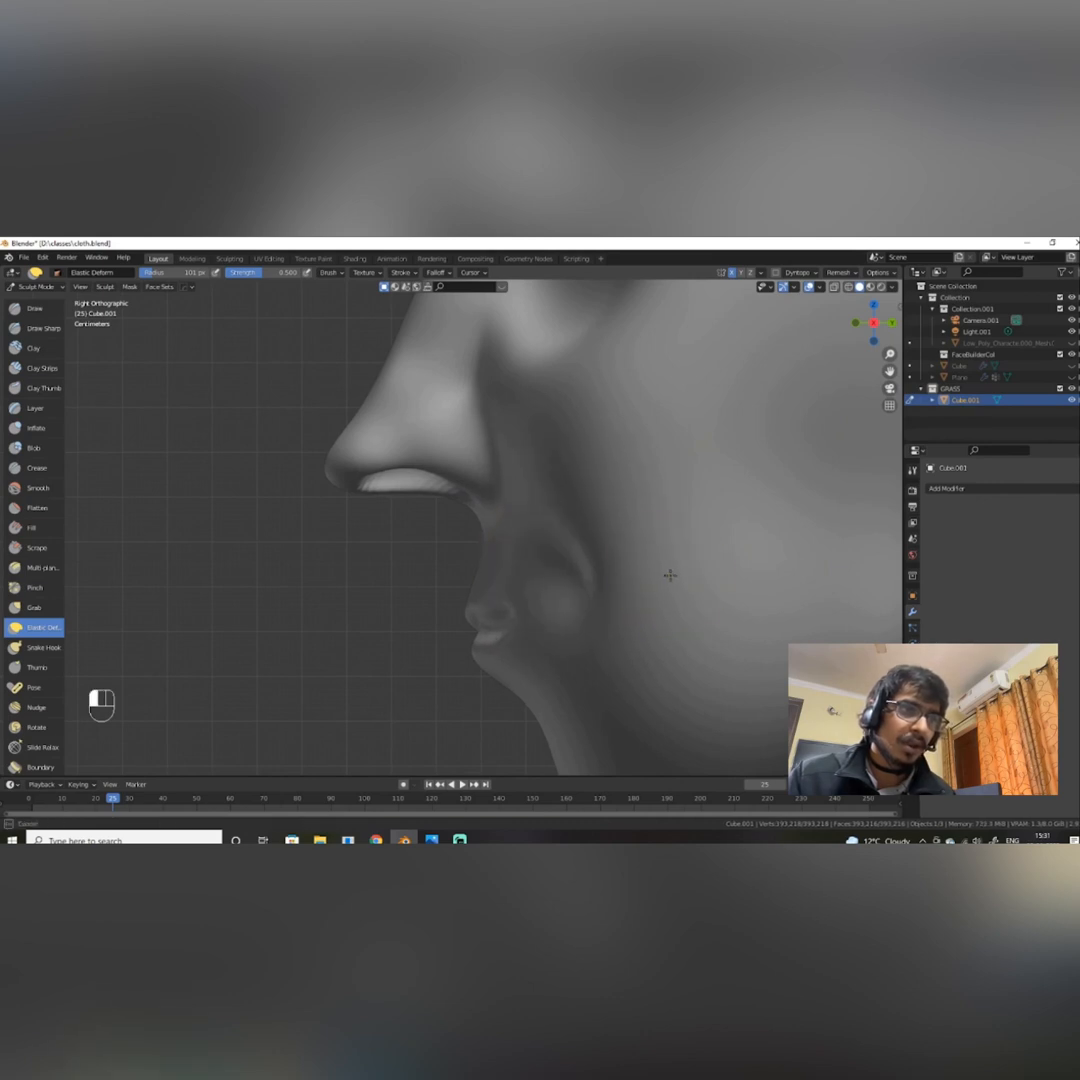
pyautogui.hotkey('ctrl', 'z')
pyautogui.hotkey('ctrl', 'z')
# In side view, pull the mouth corners back with Elastic Deform at a 129 px radius, smoothing the area around them.
pyautogui.rightClick(573, 615)
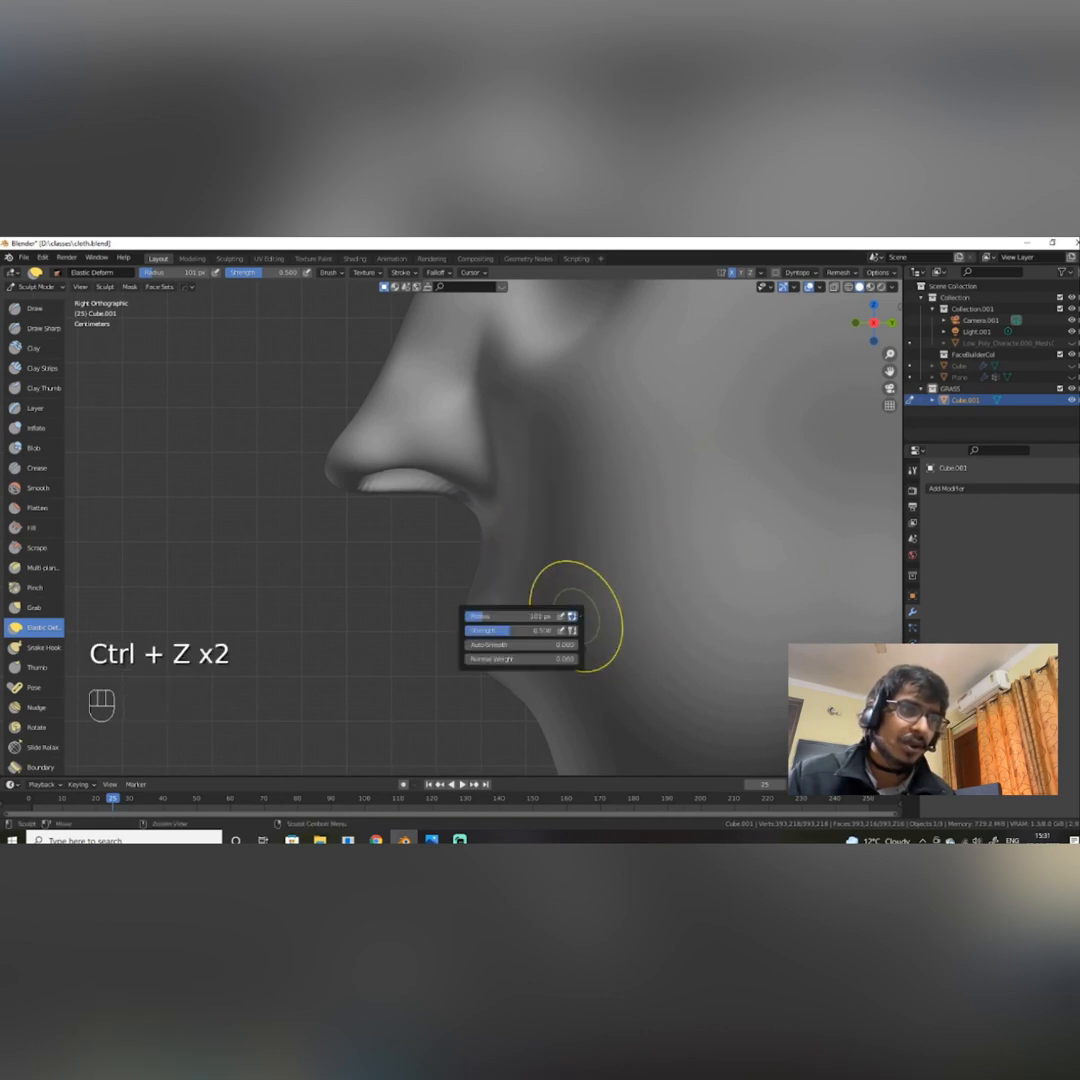
pyautogui.moveTo(487, 615); pyautogui.dragTo(664, 597)
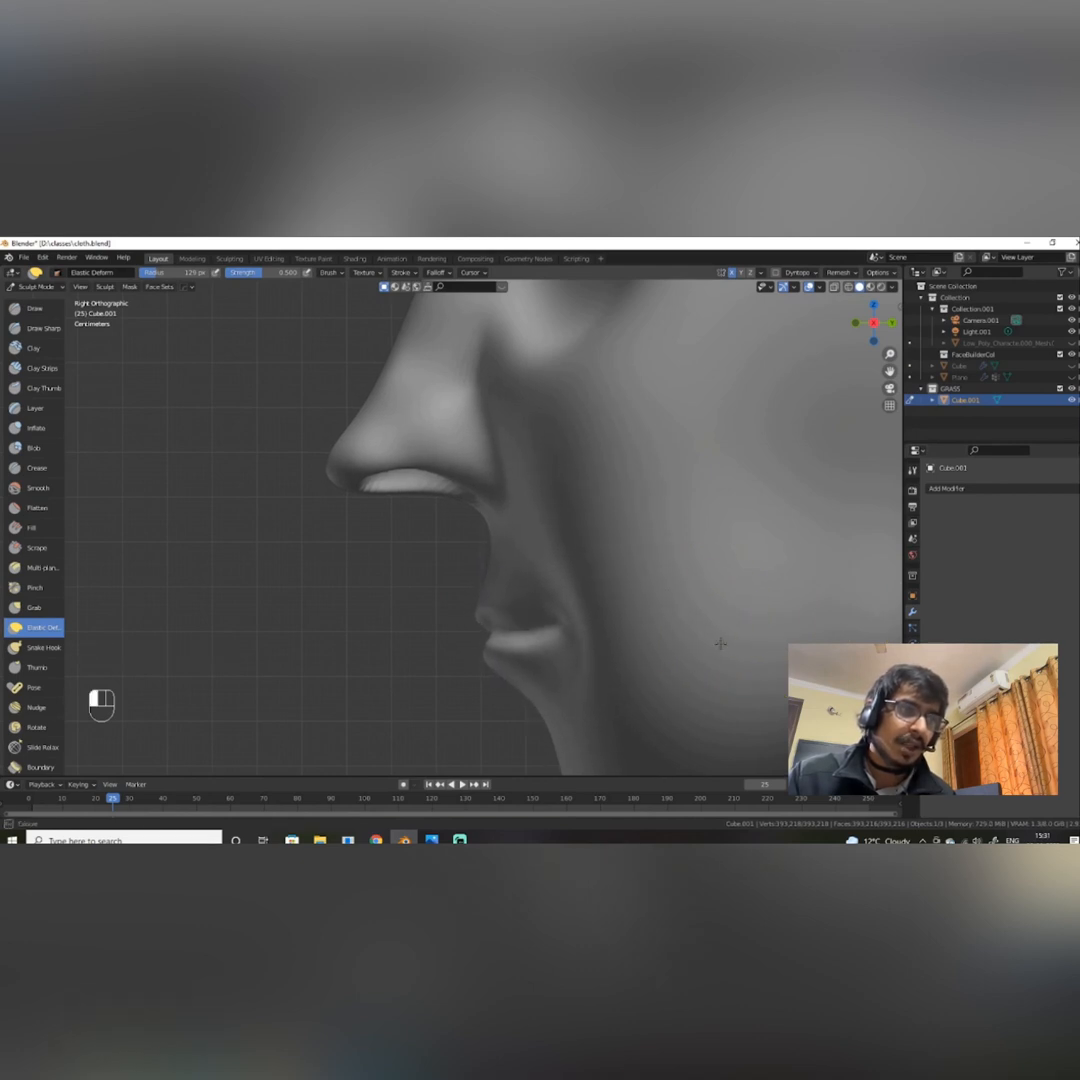
pyautogui.moveTo(720, 643); pyautogui.dragTo(718, 642)
pyautogui.scroll(-1, 585, 612)
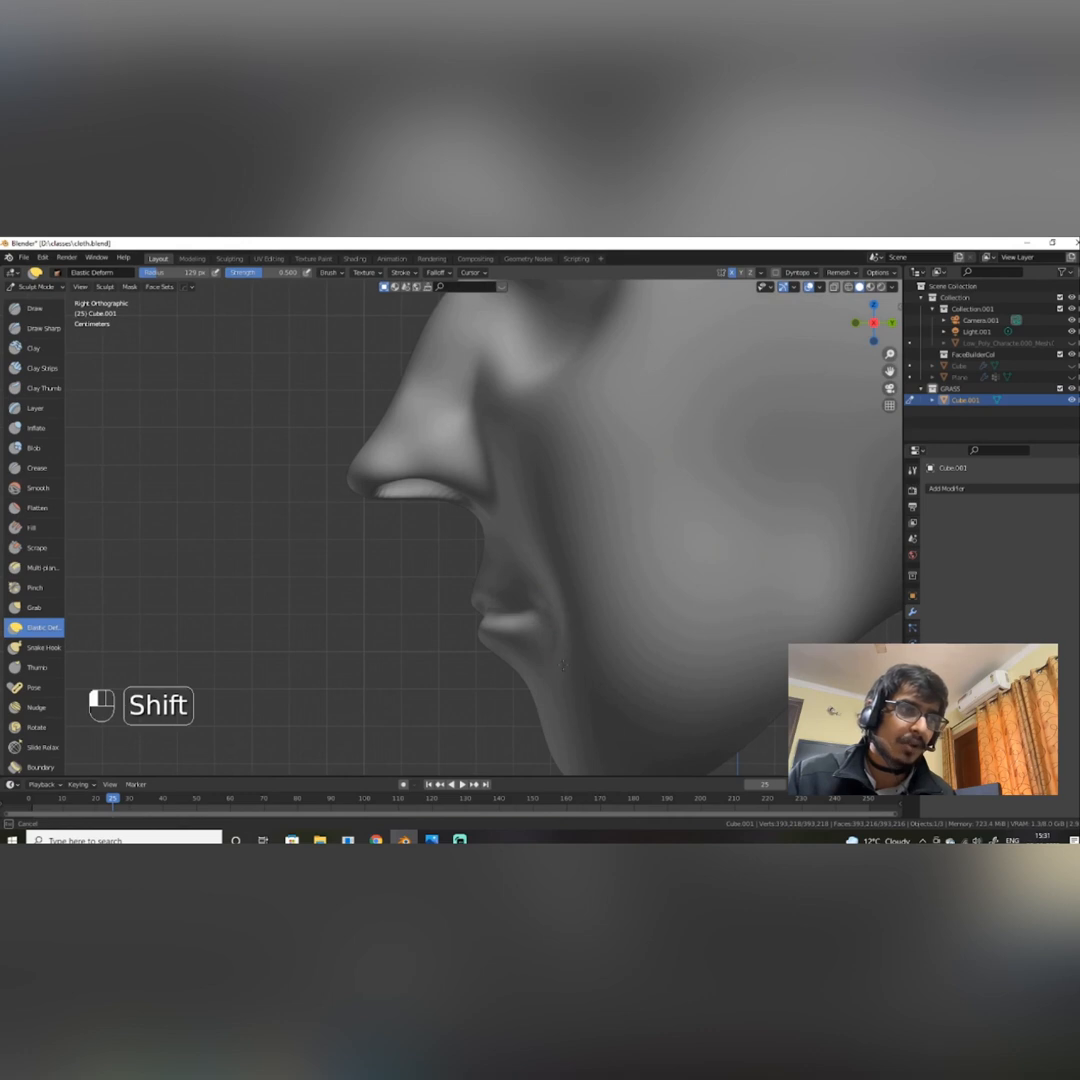
pyautogui.moveTo(562, 665)
pyautogui.keyDown('shift'); pyautogui.mouseDown()
pyautogui.moveTo(540, 622)
pyautogui.moveTo(682, 632)
pyautogui.moveTo(663, 634)
pyautogui.moveTo(708, 646)
pyautogui.mouseUp(); pyautogui.keyUp('shift')
pyautogui.scroll(-4, 615, 620)
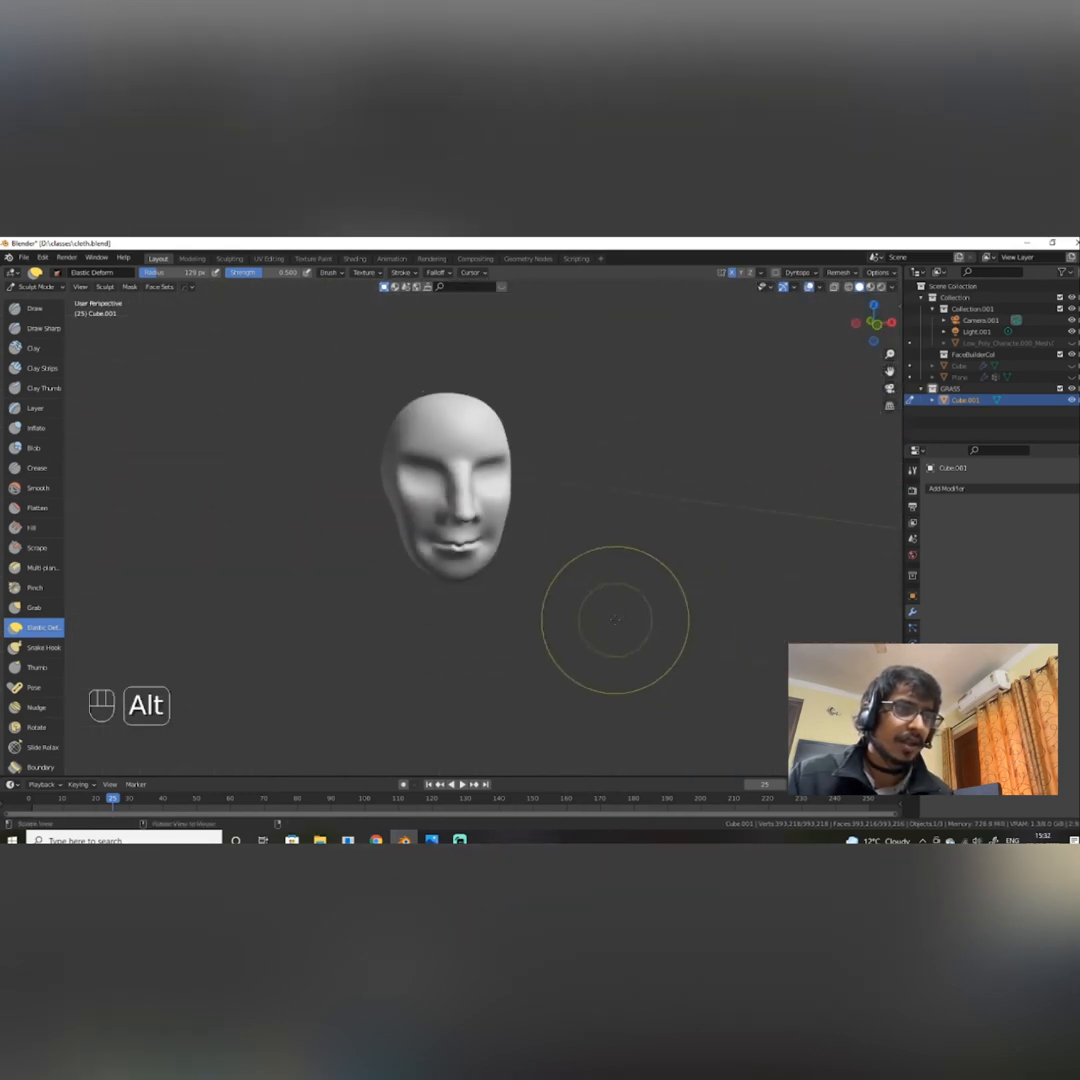
# Refine the front profile of the lips close up from the side with Elastic Deform.
pyautogui.moveTo(615, 620)
pyautogui.keyDown('alt'); pyautogui.mouseDown()
pyautogui.moveTo(502, 620)
pyautogui.moveTo(585, 600)
pyautogui.moveTo(495, 610)
pyautogui.moveTo(492, 550)
pyautogui.moveTo(504, 563)
pyautogui.moveTo(455, 582)
pyautogui.mouseUp(); pyautogui.keyUp('alt')
pyautogui.scroll(11, 495, 610)
pyautogui.scroll(-2, 494, 548)
pyautogui.scroll(3, 506, 576)
pyautogui.moveTo(351, 582); pyautogui.dragTo(415, 605)
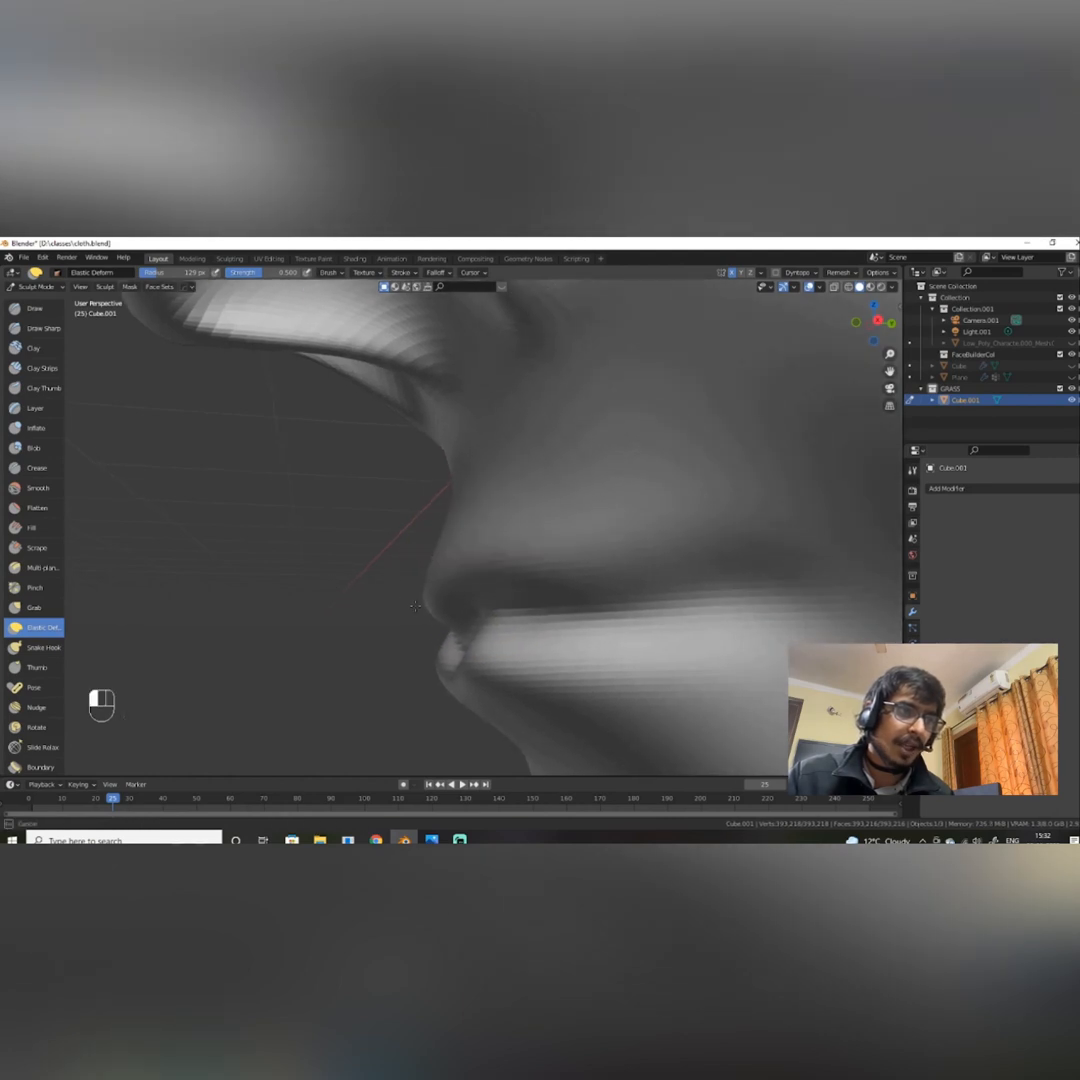
pyautogui.moveTo(488, 614); pyautogui.dragTo(492, 614)
# Reshape the lower lip and lift the mouth corners with Elastic Deform from an angled view.
pyautogui.moveTo(417, 603); pyautogui.dragTo(582, 603, button='middle')
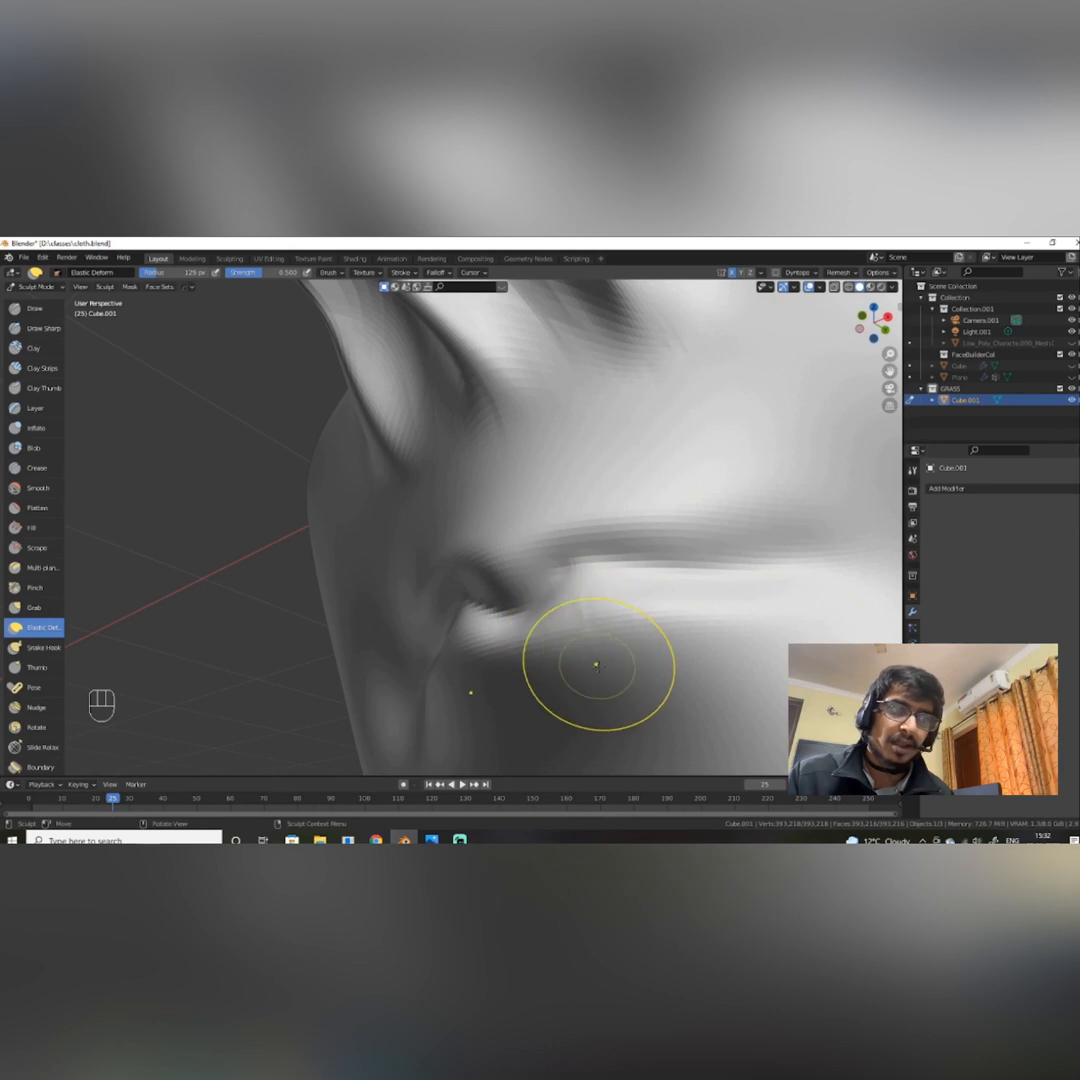
pyautogui.moveTo(594, 655); pyautogui.dragTo(622, 648)
pyautogui.moveTo(722, 672); pyautogui.dragTo(745, 642)
pyautogui.moveTo(764, 638); pyautogui.dragTo(792, 541)
pyautogui.scroll(-5, 785, 543)
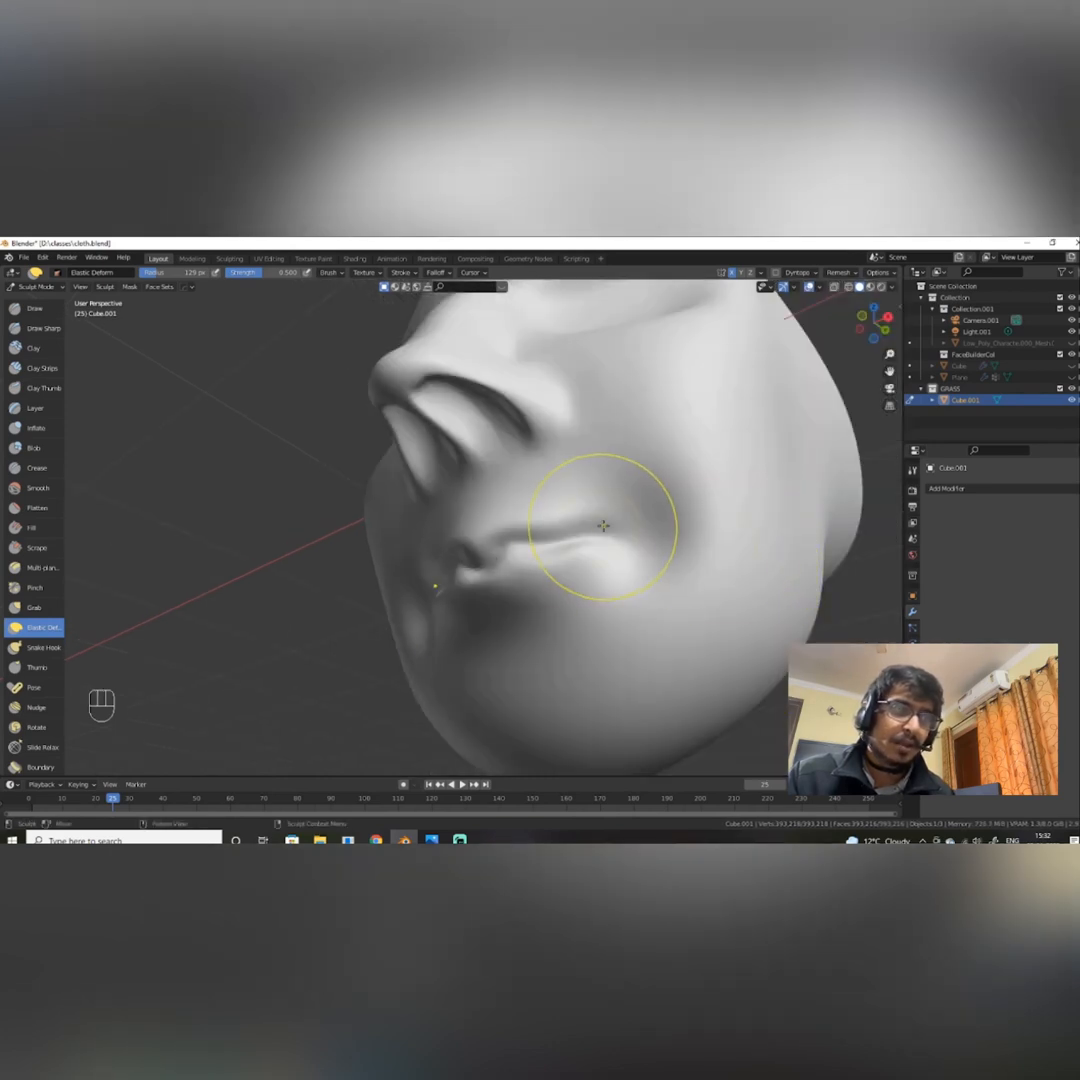
pyautogui.moveTo(648, 588); pyautogui.dragTo(635, 552)
pyautogui.moveTo(671, 580)
pyautogui.keyDown('alt'); pyautogui.mouseDown(button='middle')
pyautogui.moveTo(600, 634)
pyautogui.moveTo(622, 615)
pyautogui.moveTo(700, 618)
pyautogui.moveTo(586, 620)
pyautogui.moveTo(511, 518)
pyautogui.mouseUp(button='middle'); pyautogui.keyUp('alt')
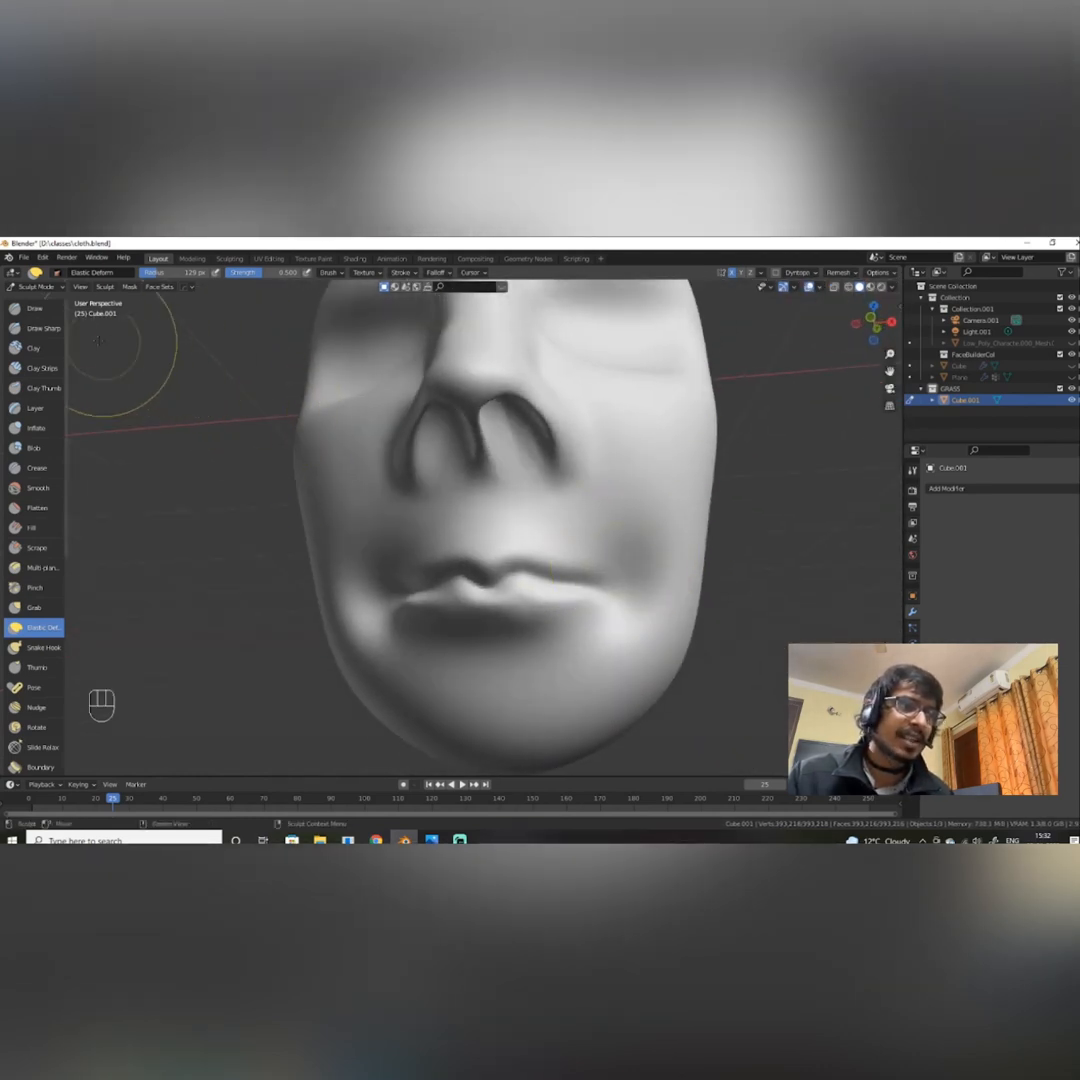
# Carve a vertical philtrum groove between the nose and upper lip with Clay Strips at a 60 px radius and smooth it.
pyautogui.click(36, 367)
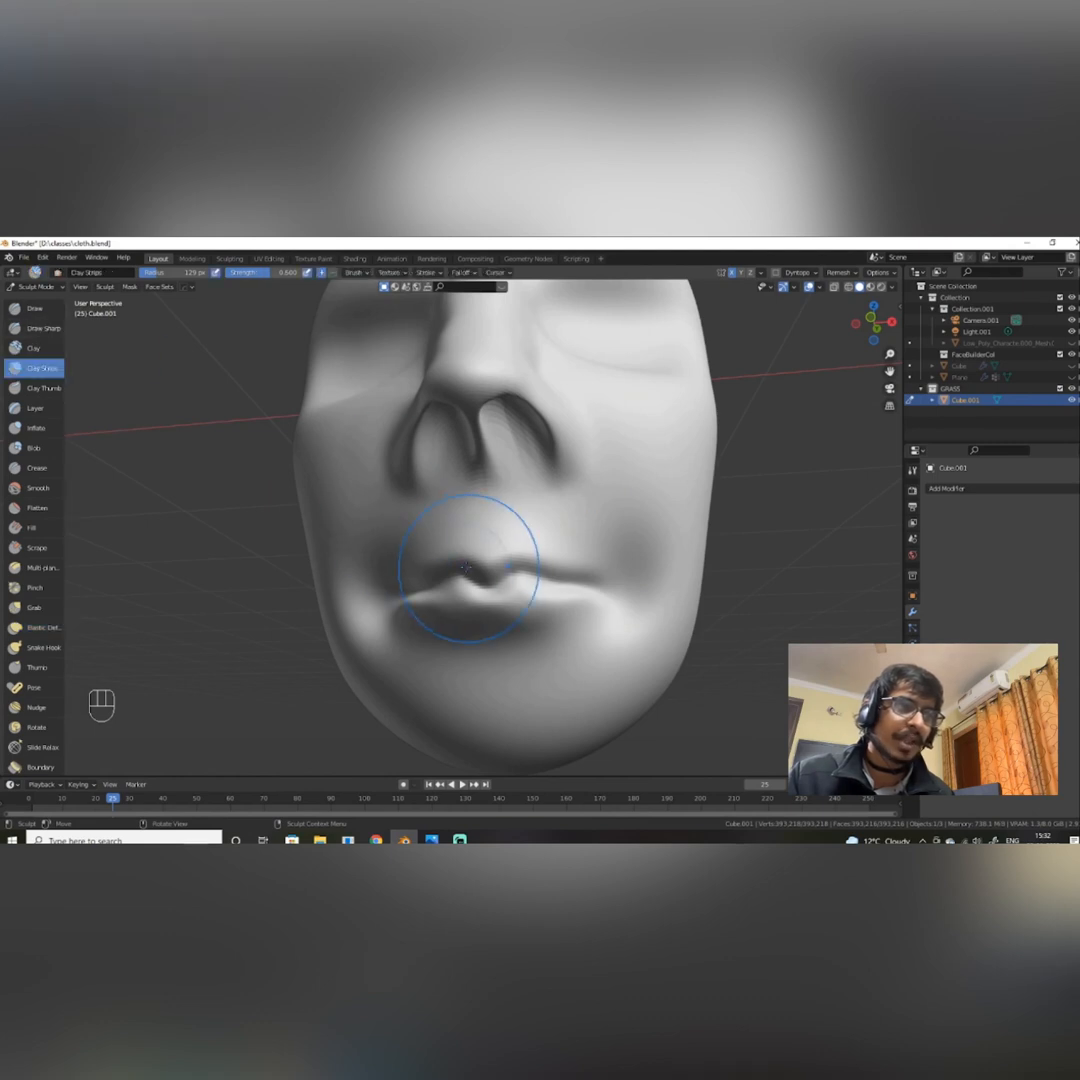
pyautogui.scroll(2, 466, 566)
pyautogui.rightClick(507, 532)
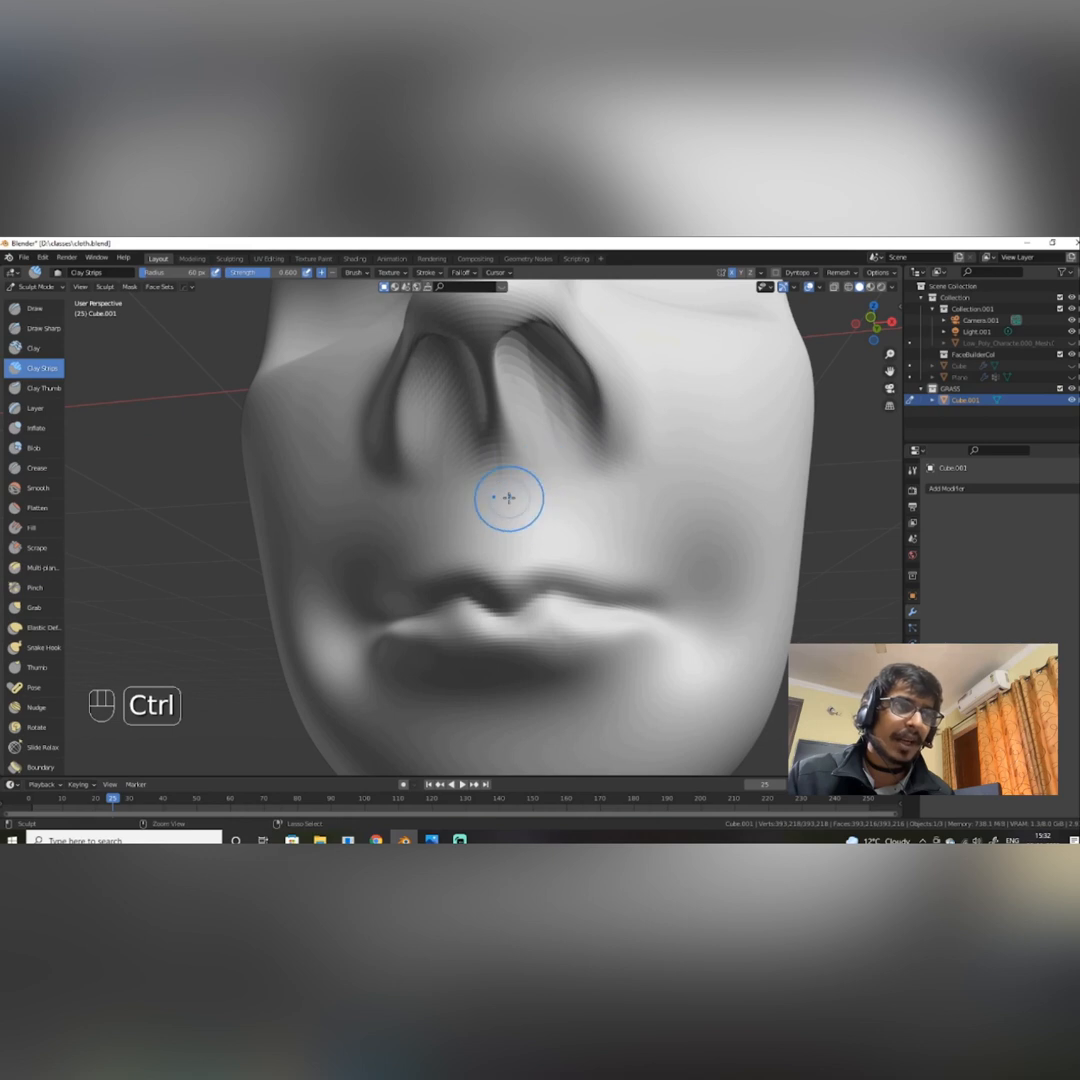
pyautogui.moveTo(501, 496)
pyautogui.keyDown('ctrl'); pyautogui.mouseDown()
pyautogui.moveTo(505, 506)
pyautogui.moveTo(500, 466)
pyautogui.moveTo(503, 525)
pyautogui.mouseUp(); pyautogui.keyUp('ctrl')
pyautogui.keyDown('shift'); pyautogui.moveTo(499, 490); pyautogui.dragTo(496, 471); pyautogui.keyUp('shift')
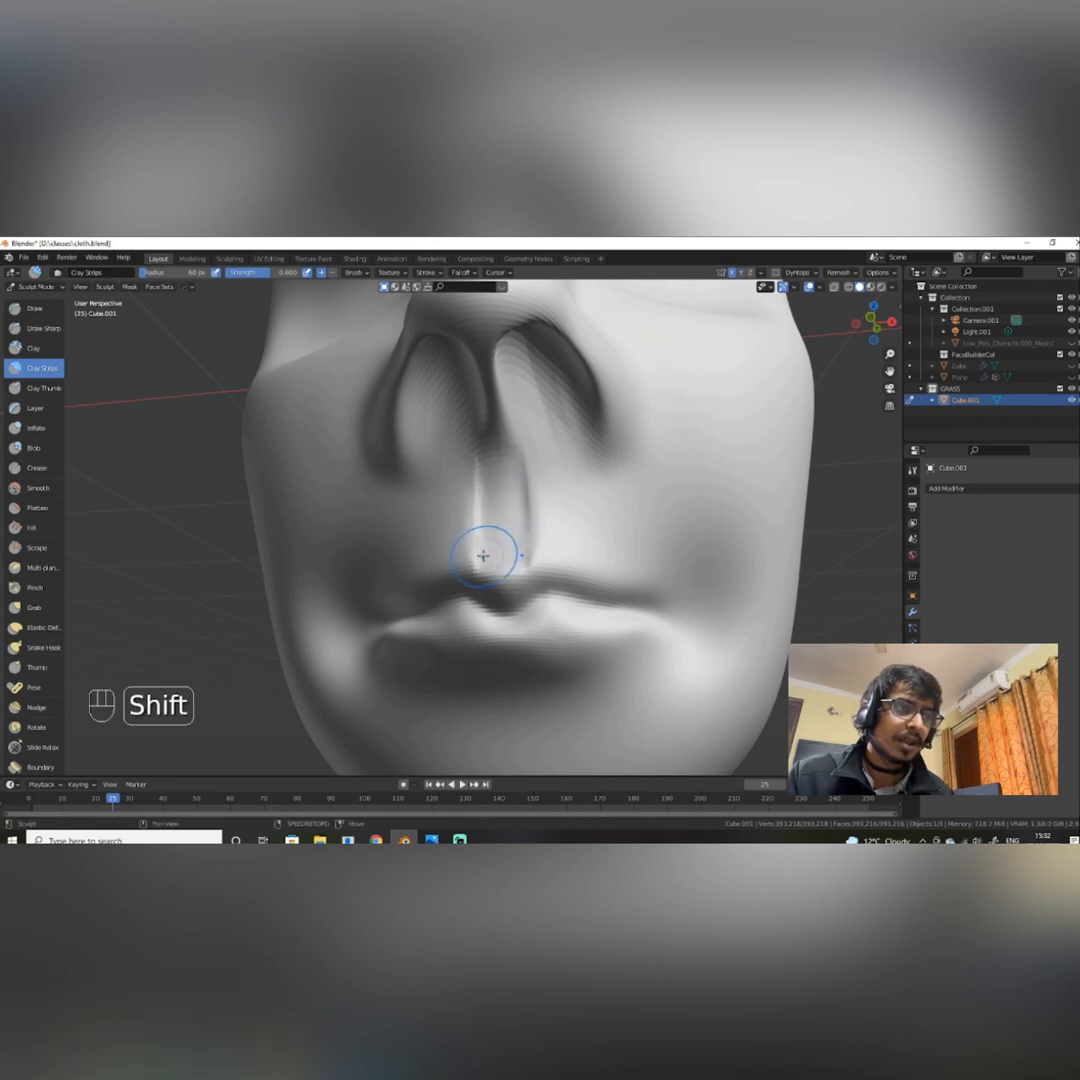
pyautogui.scroll(-5, 560, 540)
pyautogui.keyDown('alt'); pyautogui.moveTo(610, 521); pyautogui.dragTo(600, 592); pyautogui.keyUp('alt')
pyautogui.scroll(-4, 580, 555)
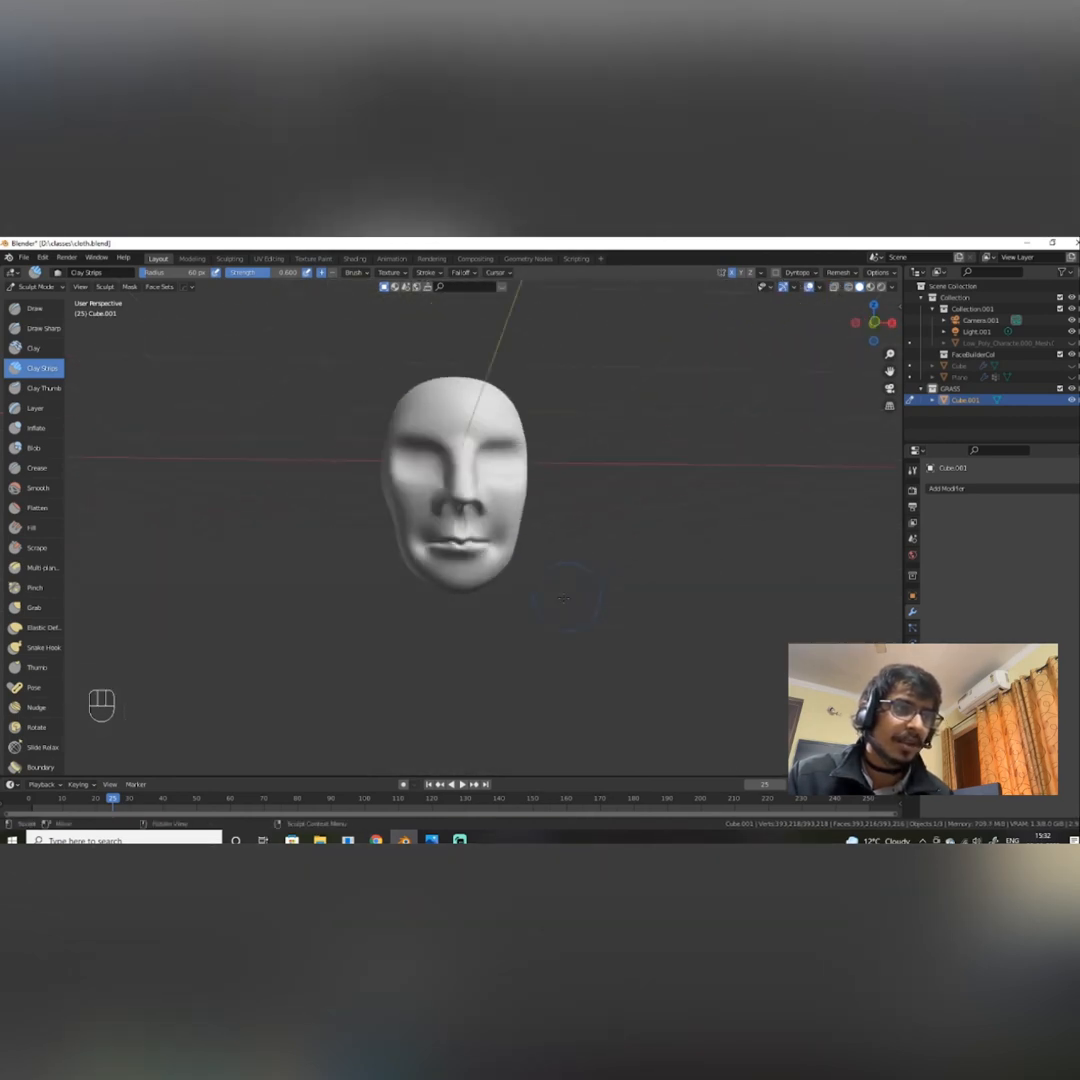
# Carve a shallow groove between the lower lip and the chin with Clay Strips and smooth it.
pyautogui.scroll(4, 520, 545)
pyautogui.keyDown('shift'); pyautogui.moveTo(478, 520); pyautogui.dragTo(534, 428, button='middle'); pyautogui.keyUp('shift')
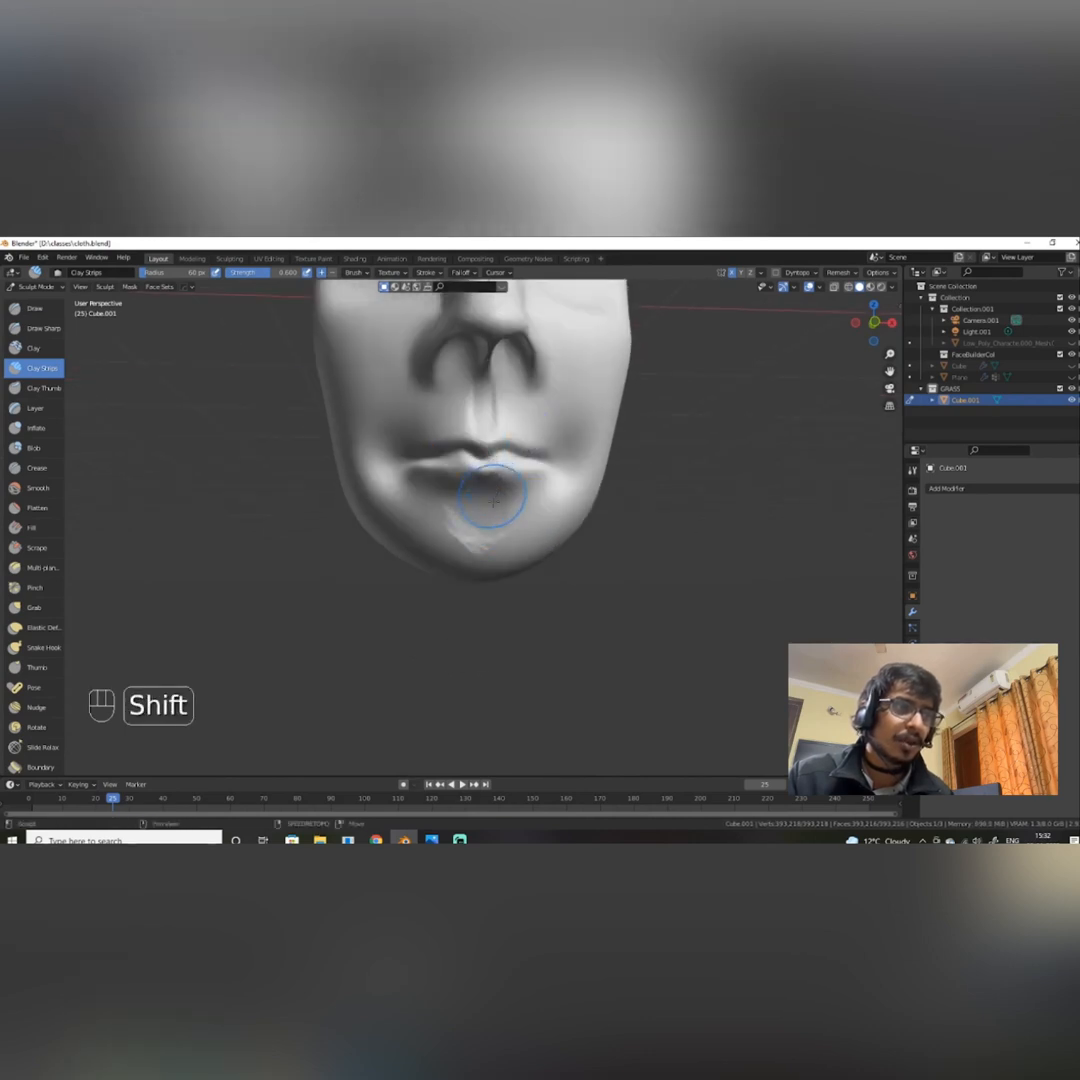
pyautogui.moveTo(491, 497)
pyautogui.keyDown('shift'); pyautogui.mouseDown()
pyautogui.moveTo(469, 534)
pyautogui.moveTo(455, 520)
pyautogui.mouseUp(); pyautogui.keyUp('shift')
pyautogui.scroll(4, 566, 557)
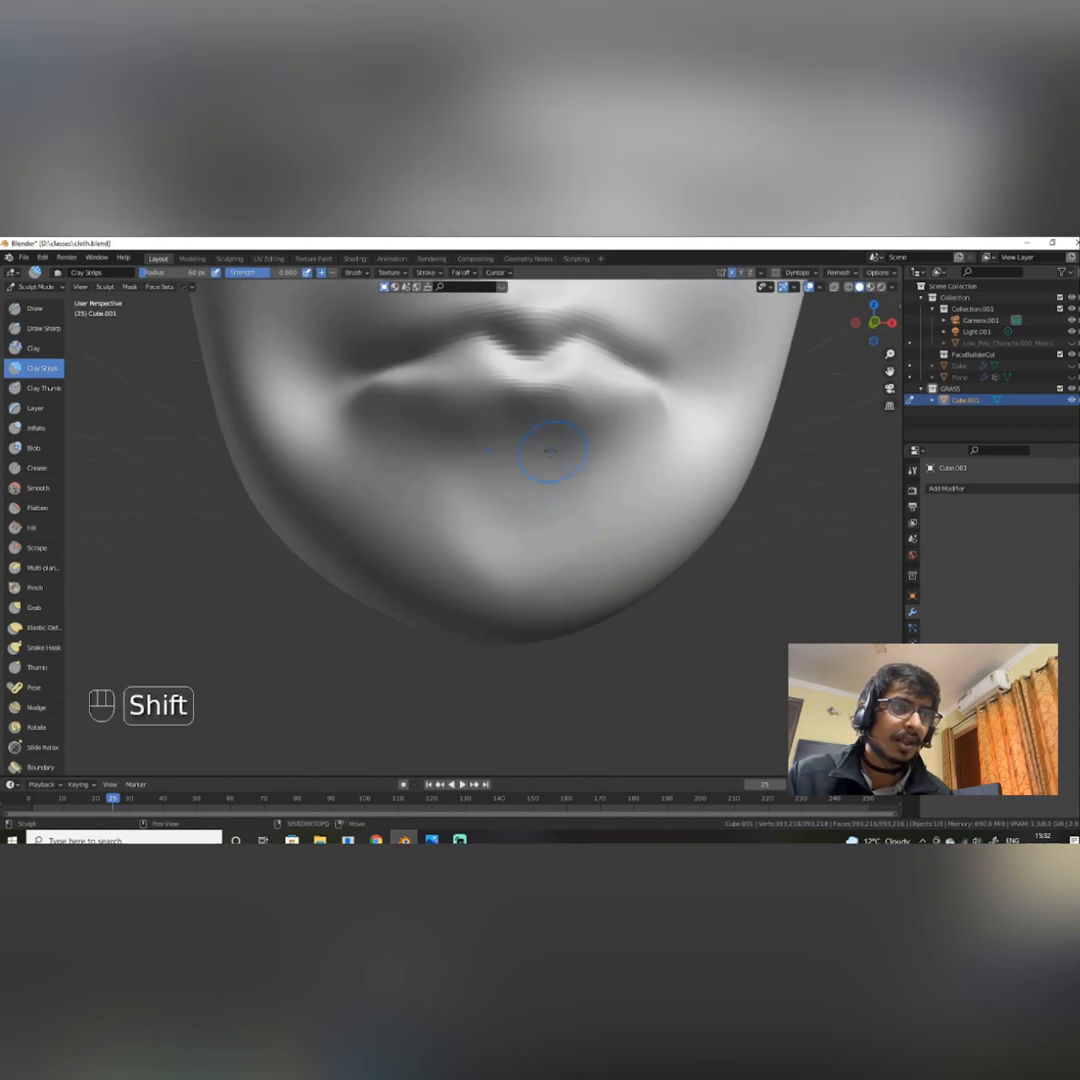
pyautogui.keyDown('ctrl'); pyautogui.moveTo(550, 451); pyautogui.dragTo(502, 460); pyautogui.keyUp('ctrl')
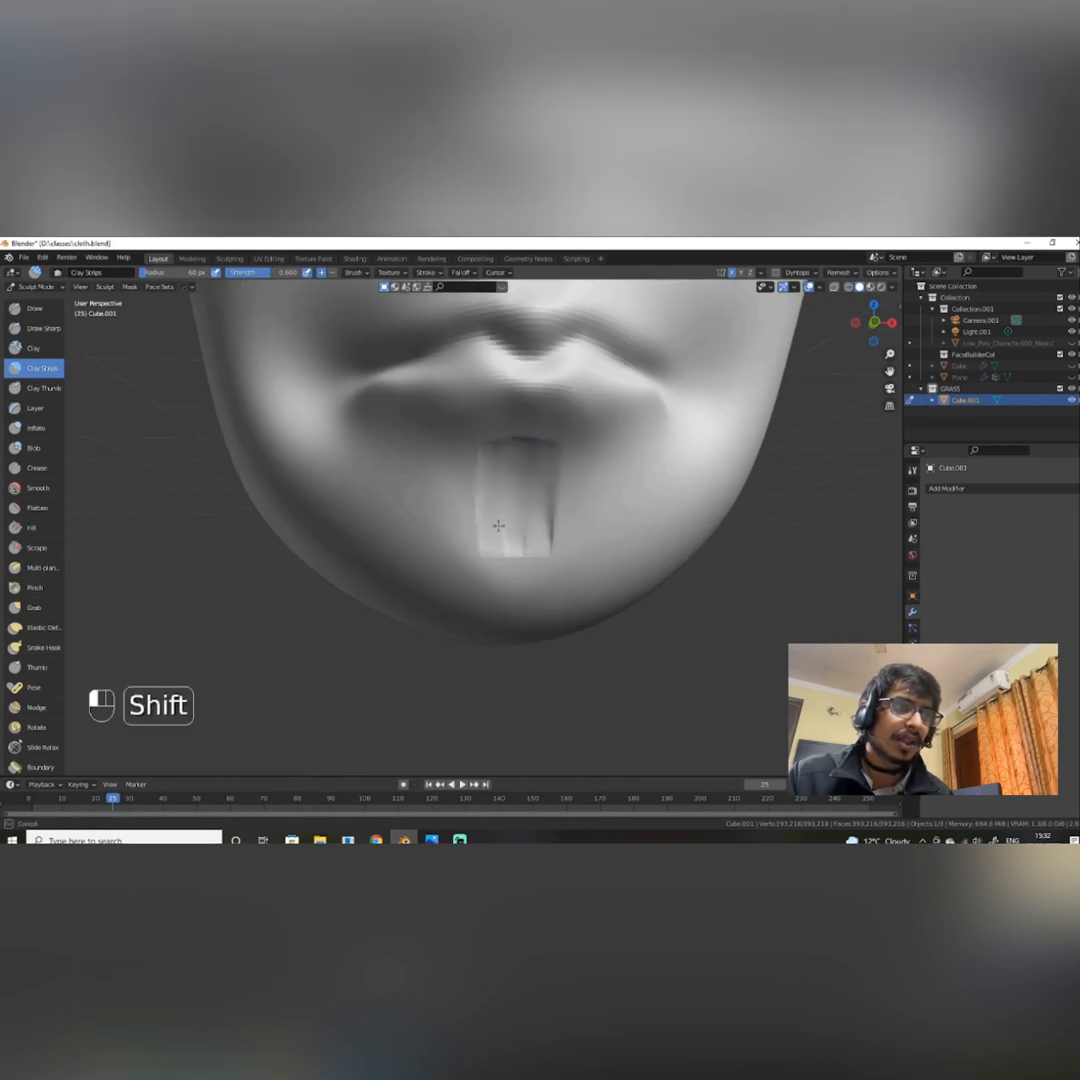
pyautogui.scroll(-4, 549, 470)
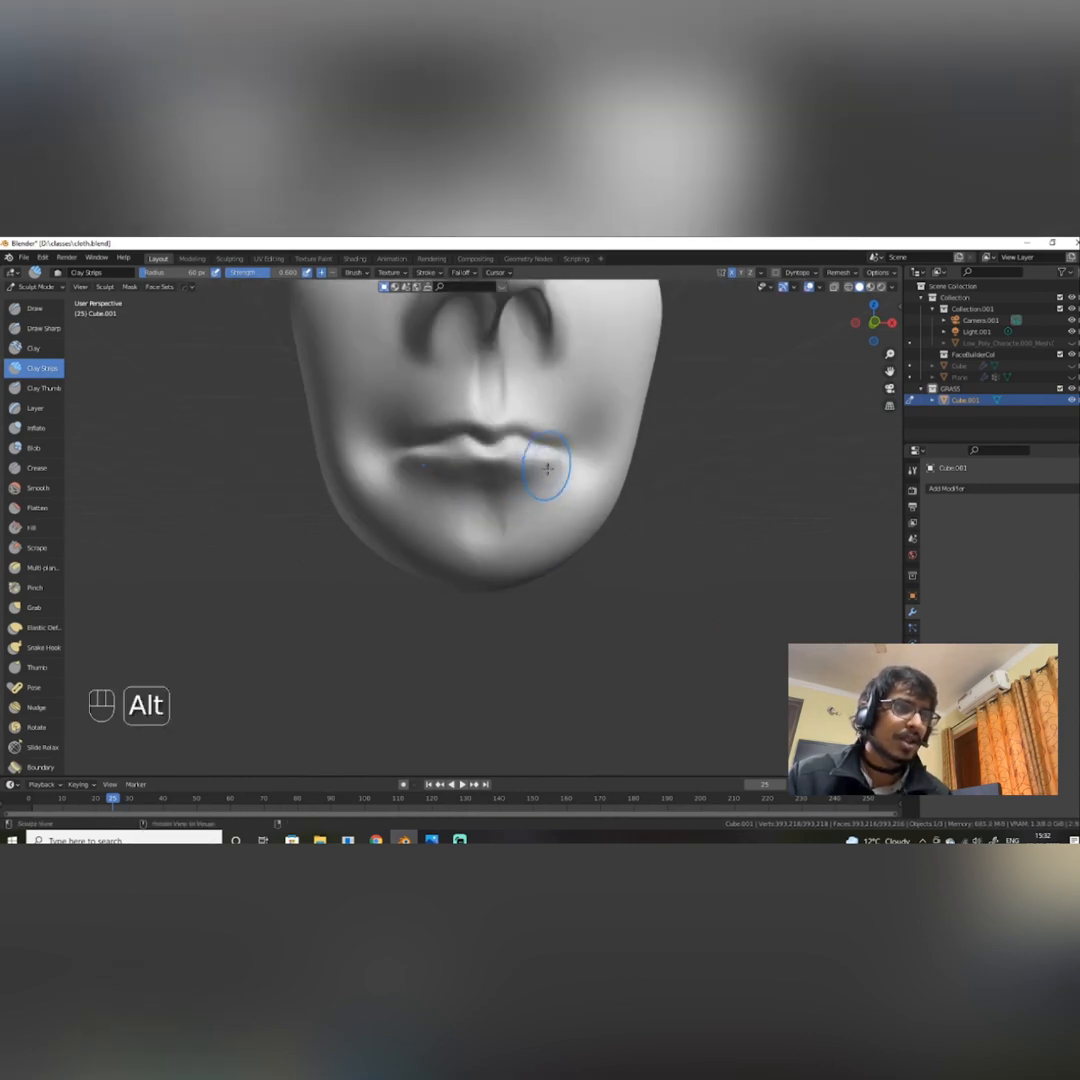
# Paint an ear-shaped mask on the side of the head at a 60 px radius and invert it to leave only the ear editable.
pyautogui.keyDown('alt'); pyautogui.moveTo(549, 470); pyautogui.dragTo(440, 600, button='middle'); pyautogui.keyUp('alt')
pyautogui.scroll(-6, 451, 501)
pyautogui.scroll(6, 510, 648)
pyautogui.moveTo(440, 600)
pyautogui.keyDown('alt'); pyautogui.keyDown('shift'); pyautogui.mouseDown(button='middle')
pyautogui.moveTo(513, 648)
pyautogui.moveTo(482, 405)
pyautogui.moveTo(454, 444)
pyautogui.moveTo(502, 526)
pyautogui.moveTo(494, 560)
pyautogui.mouseUp(button='middle'); pyautogui.keyUp('shift'); pyautogui.keyUp('alt')
pyautogui.press('m')
pyautogui.moveTo(507, 485)
pyautogui.mouseDown()
pyautogui.moveTo(497, 549)
pyautogui.moveTo(512, 562)
pyautogui.moveTo(509, 505)
pyautogui.mouseUp()
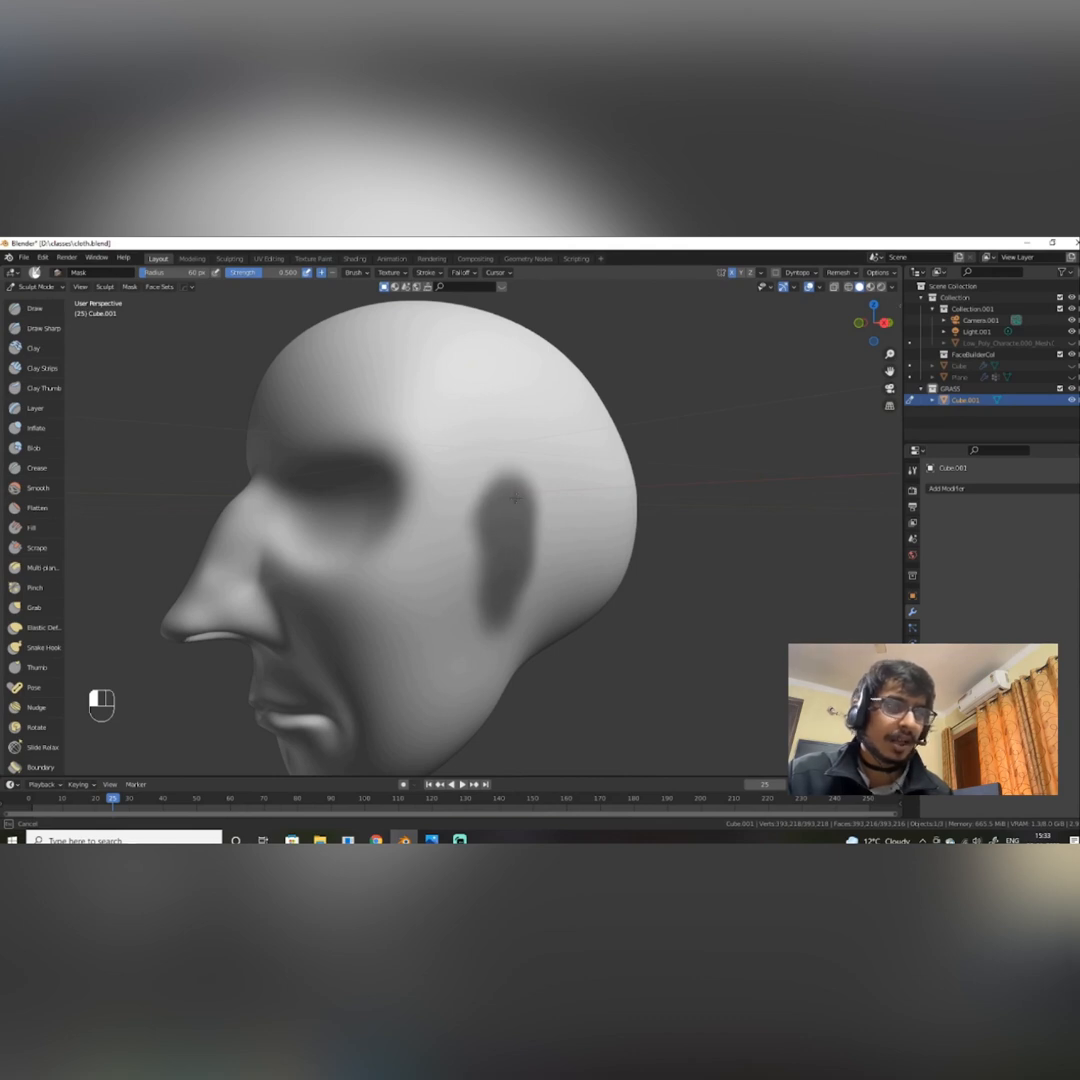
pyautogui.moveTo(534, 510); pyautogui.dragTo(524, 533)
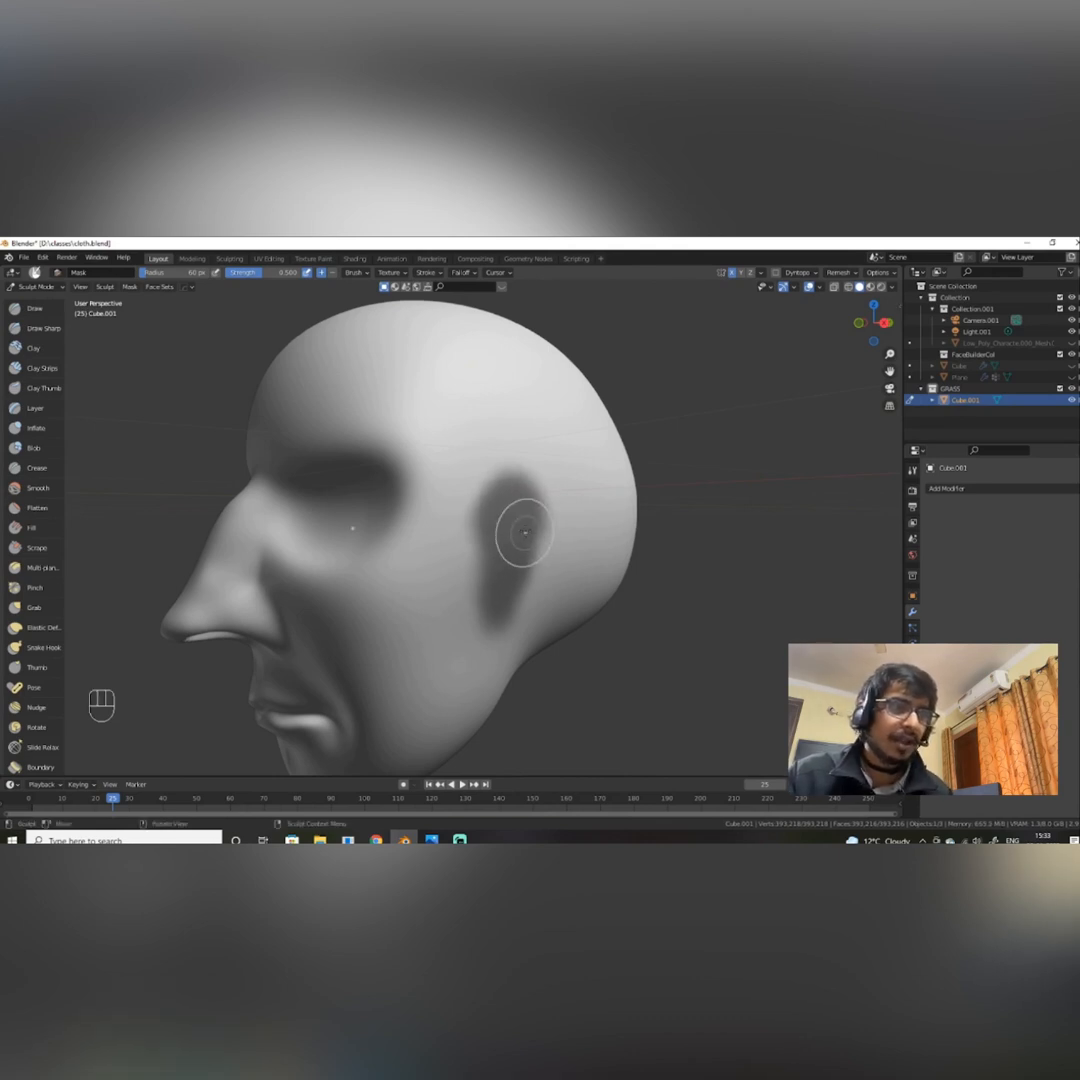
pyautogui.hotkey('ctrl', 'i')
pyautogui.moveTo(545, 535); pyautogui.dragTo(484, 682, button='middle')
pyautogui.moveTo(484, 682)
pyautogui.mouseDown()
pyautogui.moveTo(478, 648)
pyautogui.moveTo(448, 632)
pyautogui.moveTo(460, 610)
pyautogui.mouseUp()
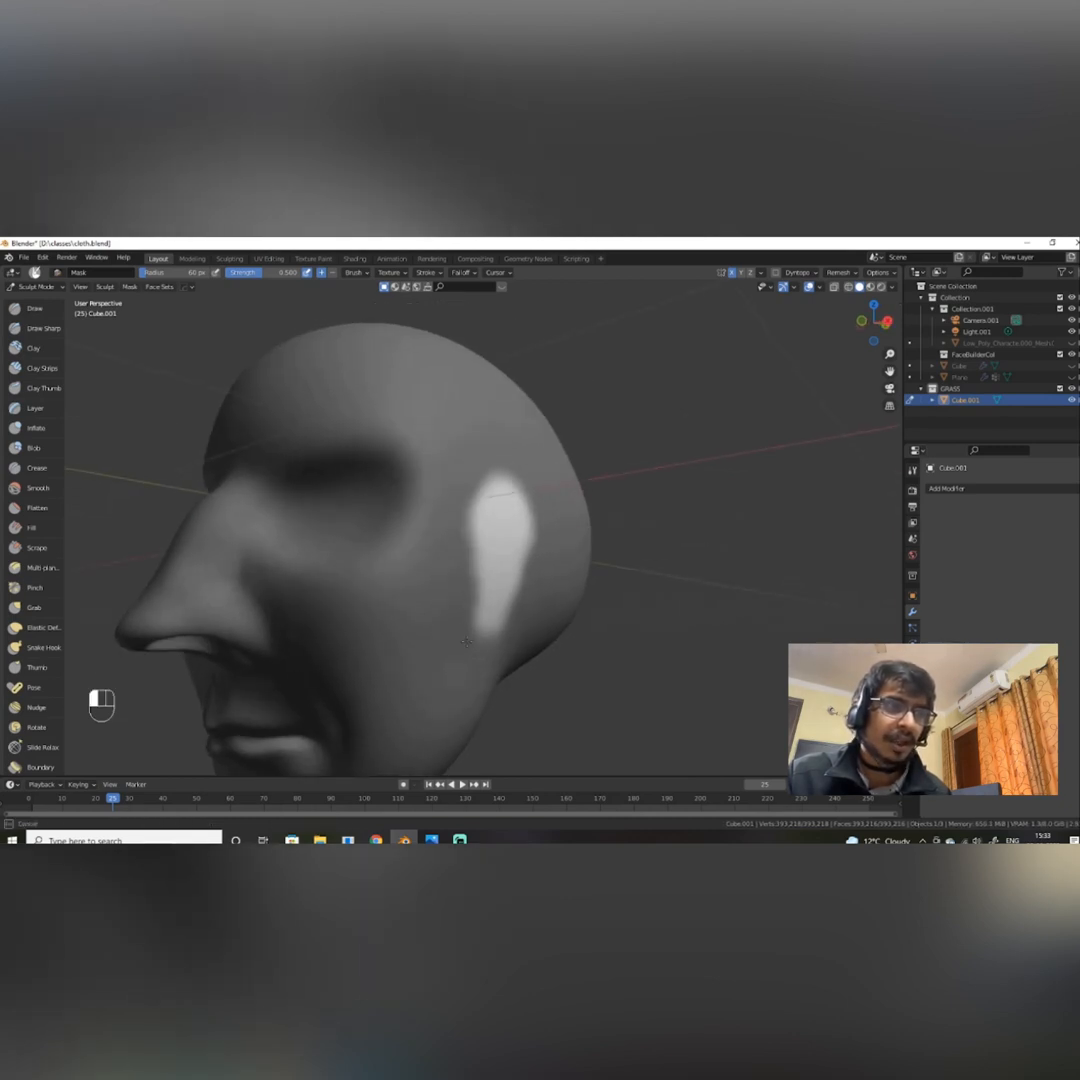
pyautogui.moveTo(555, 633)
pyautogui.keyDown('alt'); pyautogui.mouseDown()
pyautogui.moveTo(492, 643)
pyautogui.moveTo(521, 620)
pyautogui.moveTo(224, 574)
pyautogui.mouseUp(); pyautogui.keyUp('alt')
# Pull the unmasked ear area outward from the head with Elastic Deform at a 119 px radius.
pyautogui.click(34, 627)
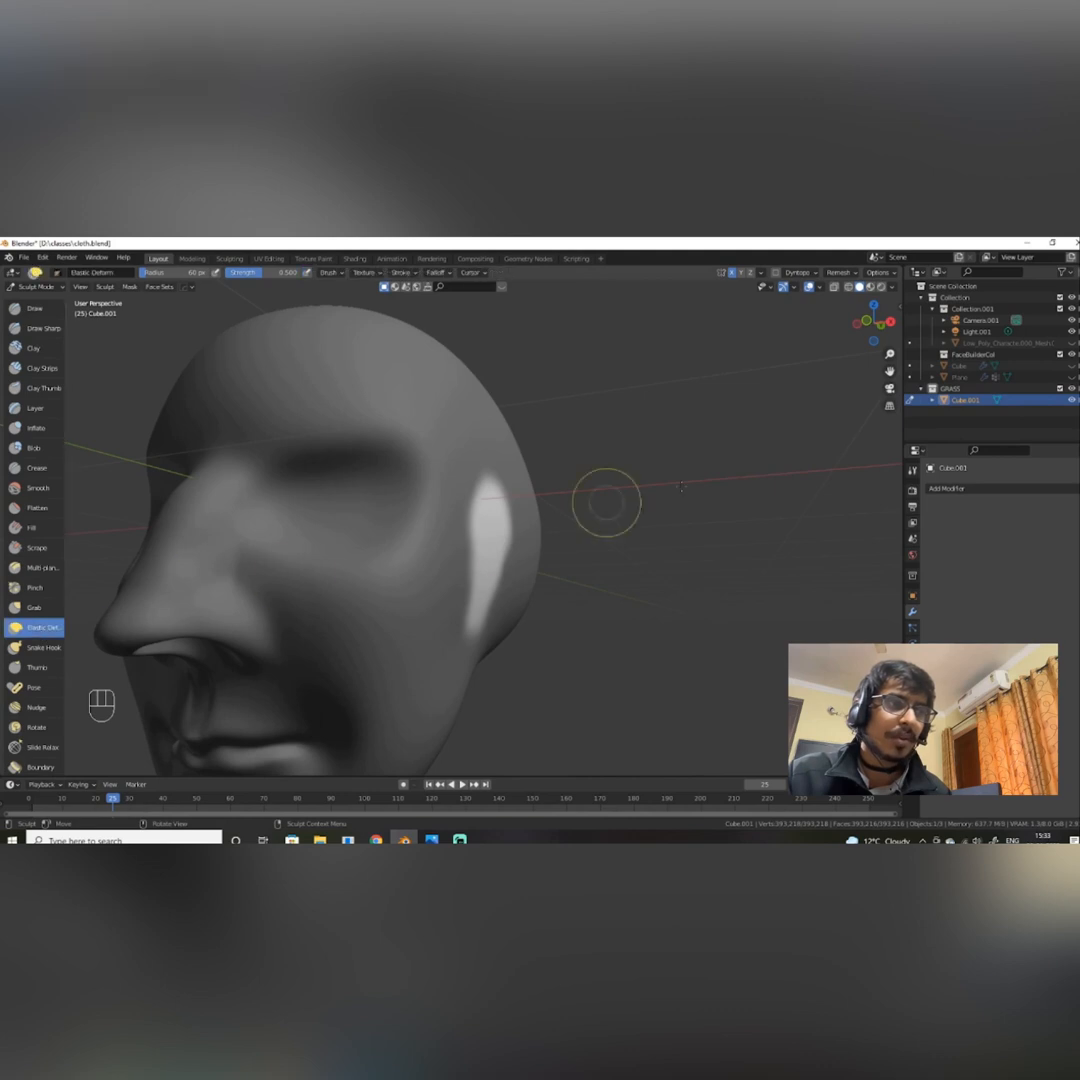
pyautogui.scroll(-4, 620, 502)
pyautogui.rightClick(540, 498)
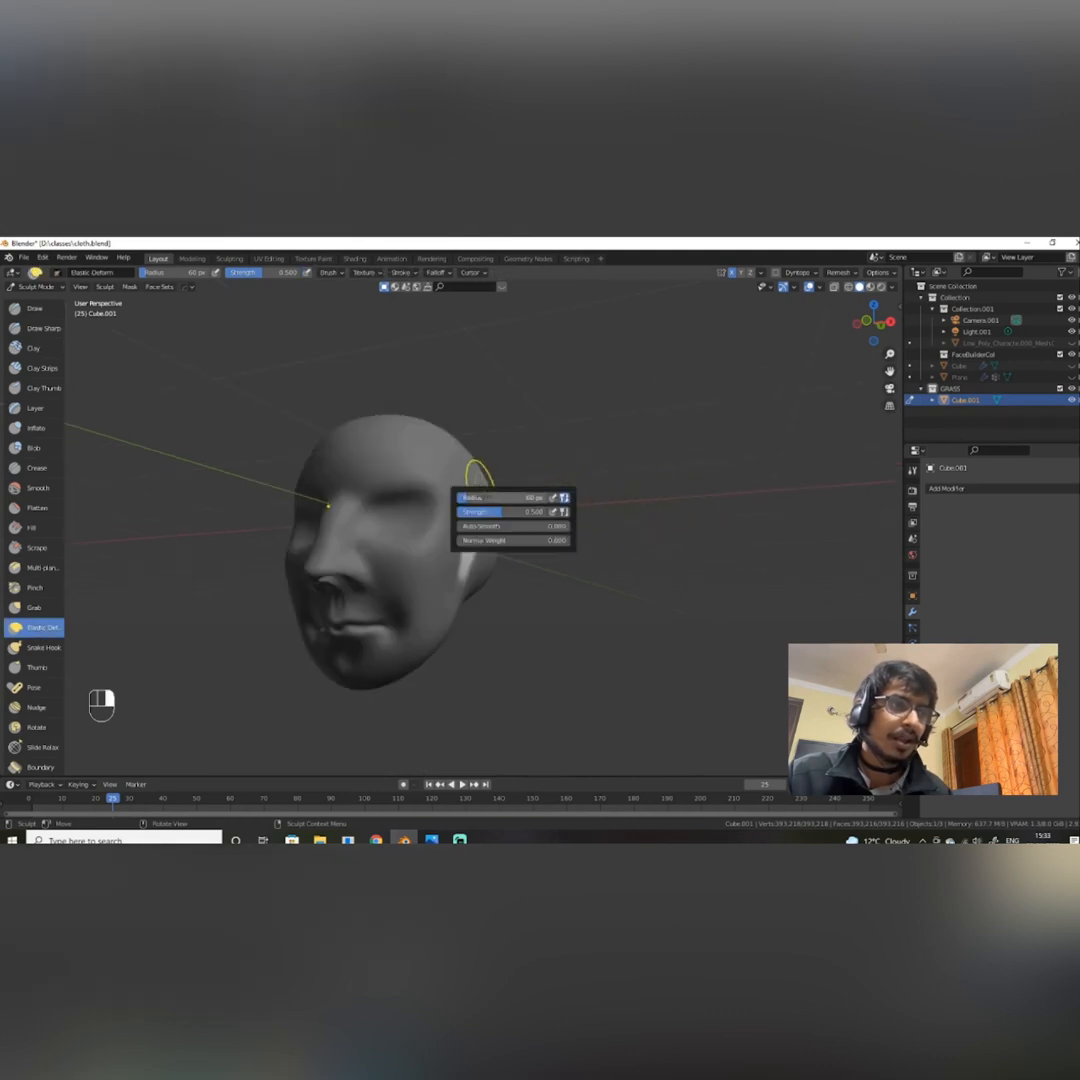
pyautogui.moveTo(627, 417)
pyautogui.keyDown('alt'); pyautogui.mouseDown()
pyautogui.moveTo(490, 530)
pyautogui.moveTo(477, 512)
pyautogui.moveTo(506, 428)
pyautogui.mouseUp(); pyautogui.keyUp('alt')
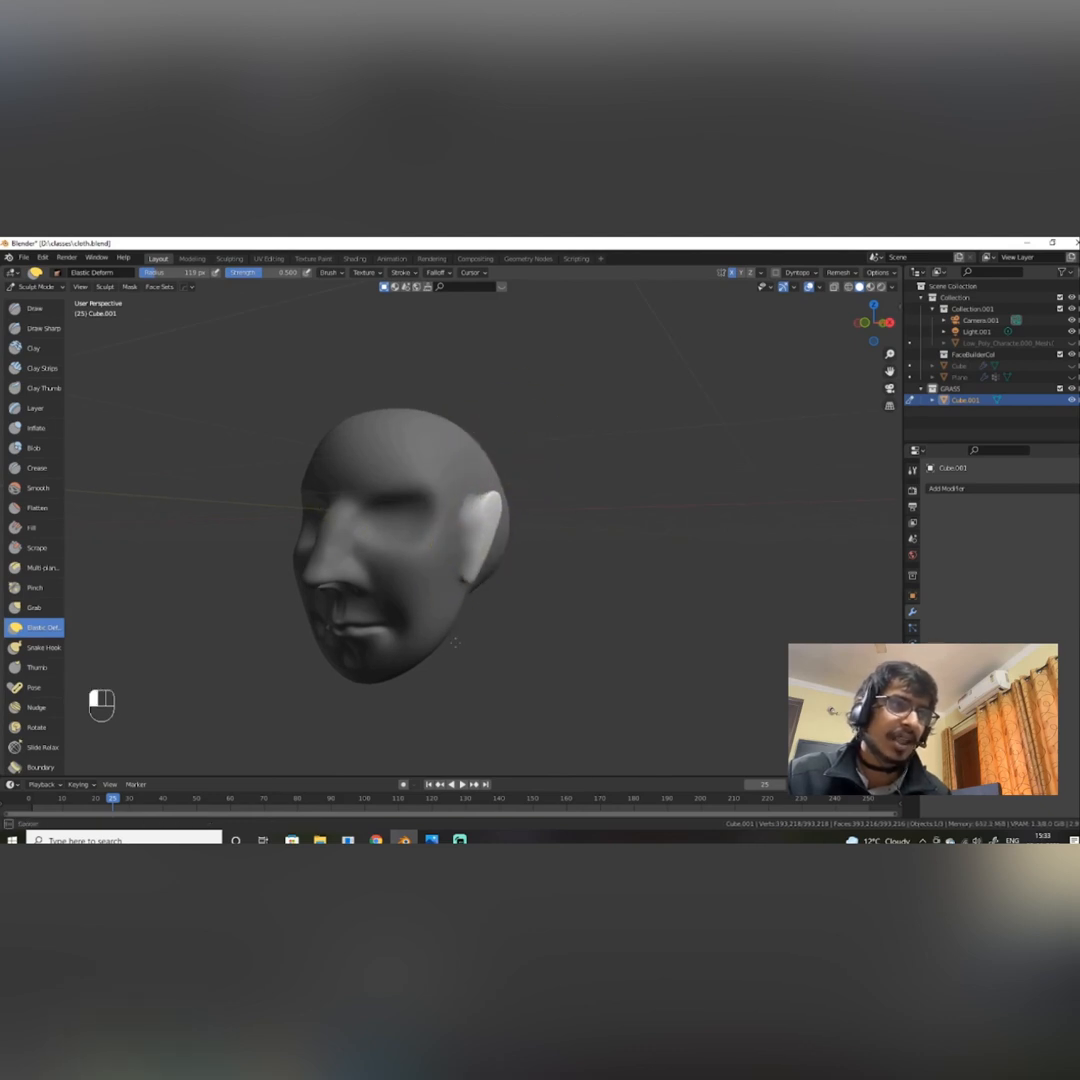
pyautogui.moveTo(455, 642)
pyautogui.keyDown('alt'); pyautogui.mouseDown()
pyautogui.moveTo(425, 574)
pyautogui.moveTo(398, 567)
pyautogui.moveTo(514, 499)
pyautogui.moveTo(622, 531)
pyautogui.mouseUp(); pyautogui.keyUp('alt')
pyautogui.moveTo(516, 556)
pyautogui.mouseDown()
pyautogui.moveTo(504, 571)
pyautogui.moveTo(545, 557)
pyautogui.moveTo(520, 527)
pyautogui.moveTo(557, 586)
pyautogui.moveTo(578, 554)
pyautogui.moveTo(486, 573)
pyautogui.moveTo(545, 554)
pyautogui.mouseUp()
# Refine the earlobe and the upper rear edge of the ear with Elastic Deform.
pyautogui.scroll(3, 532, 581)
pyautogui.moveTo(521, 703)
pyautogui.mouseDown()
pyautogui.moveTo(501, 711)
pyautogui.moveTo(567, 733)
pyautogui.moveTo(607, 718)
pyautogui.mouseUp()
pyautogui.keyDown('alt'); pyautogui.moveTo(628, 577); pyautogui.dragTo(410, 482, button='middle'); pyautogui.keyUp('alt')
pyautogui.moveTo(370, 486); pyautogui.dragTo(358, 484)
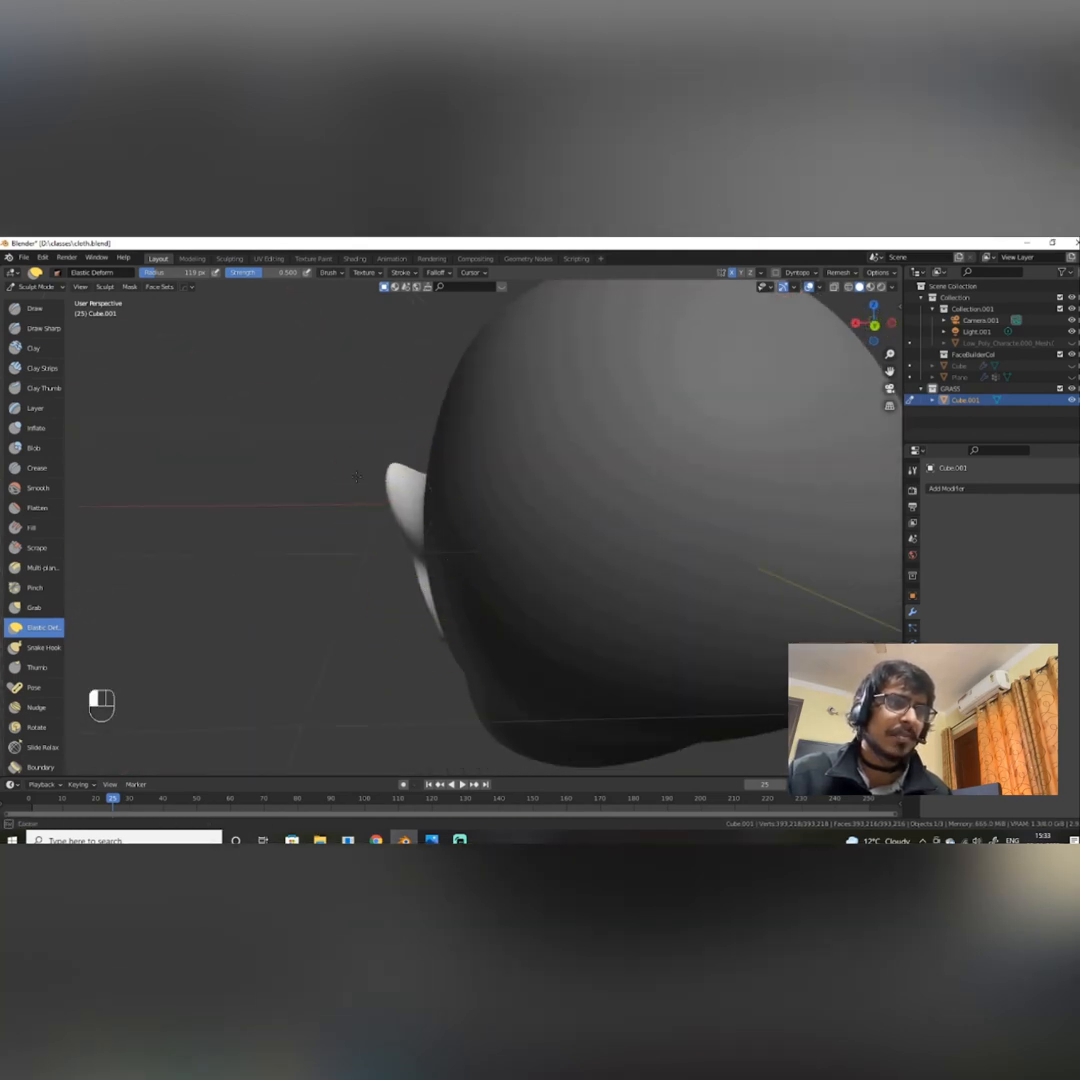
# Carve initial hollows into the upper part of the ear with the Clay brush at a 35 px radius.
pyautogui.moveTo(358, 484)
pyautogui.keyDown('alt'); pyautogui.mouseDown(button='middle')
pyautogui.moveTo(588, 581)
pyautogui.moveTo(591, 571)
pyautogui.mouseUp(button='middle'); pyautogui.keyUp('alt')
pyautogui.scroll(3, 588, 581)
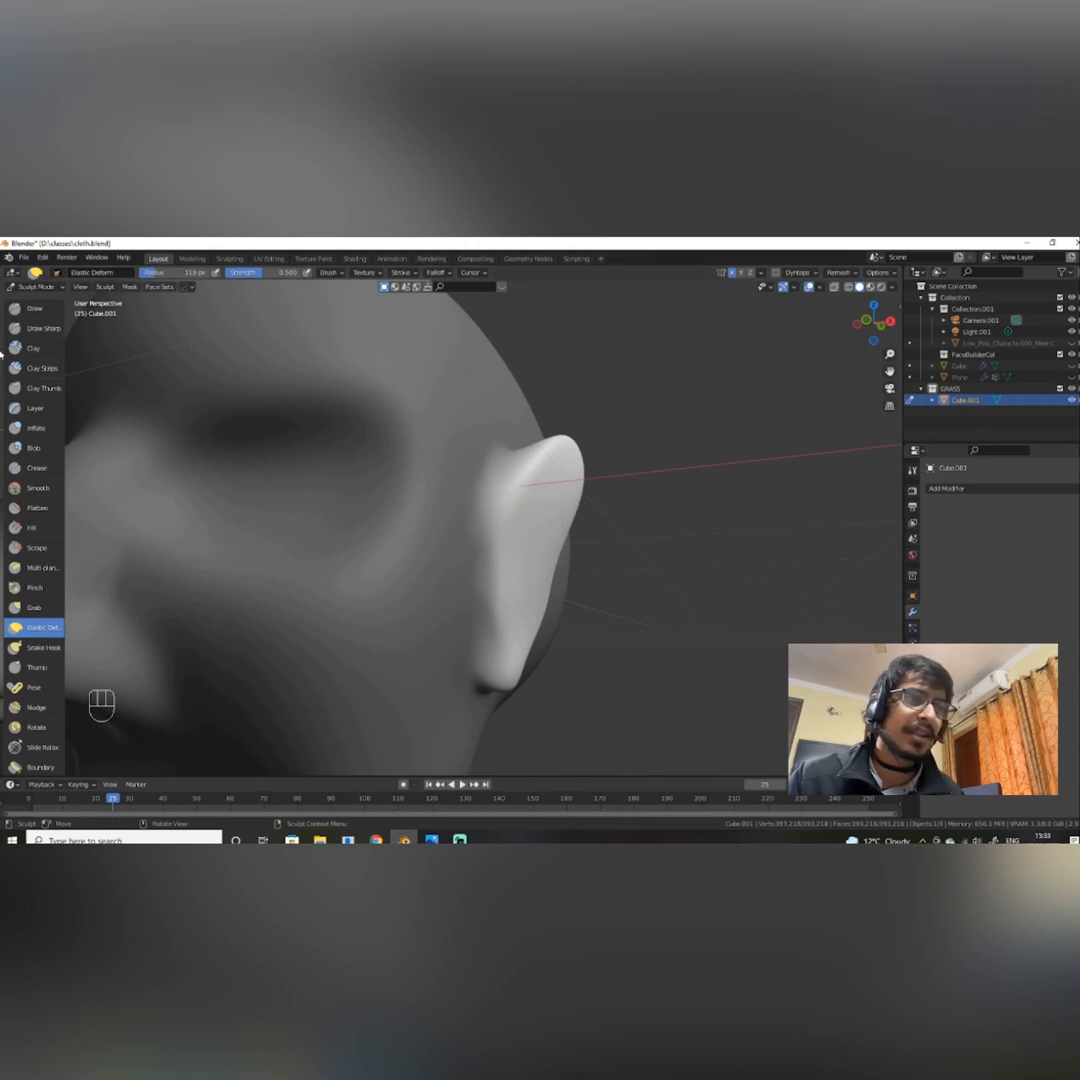
pyautogui.press('c')
pyautogui.keyDown('alt'); pyautogui.moveTo(495, 523); pyautogui.dragTo(441, 564); pyautogui.keyUp('alt')
pyautogui.rightClick(587, 573)
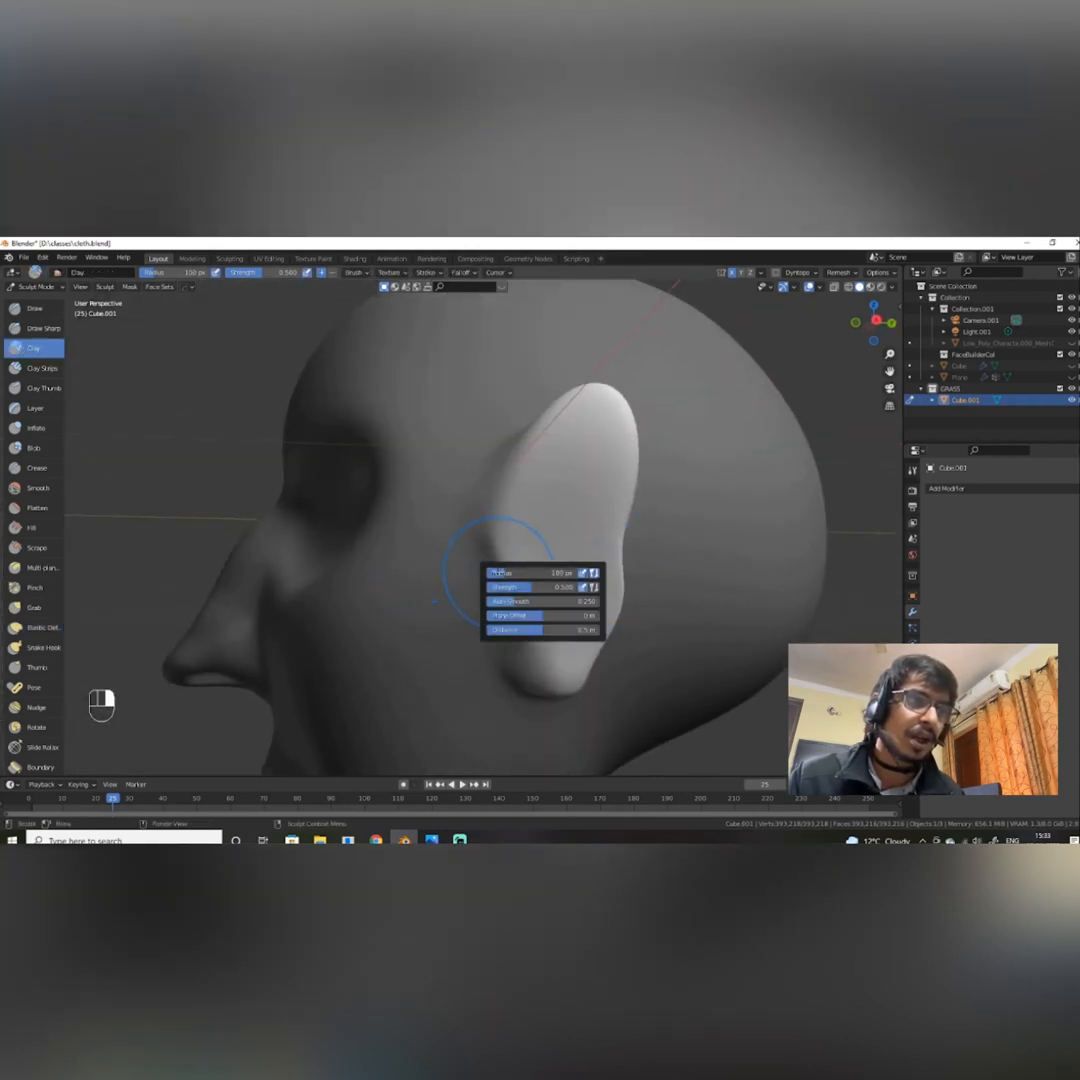
pyautogui.keyDown('ctrl'); pyautogui.moveTo(586, 443); pyautogui.dragTo(547, 488); pyautogui.keyUp('ctrl')
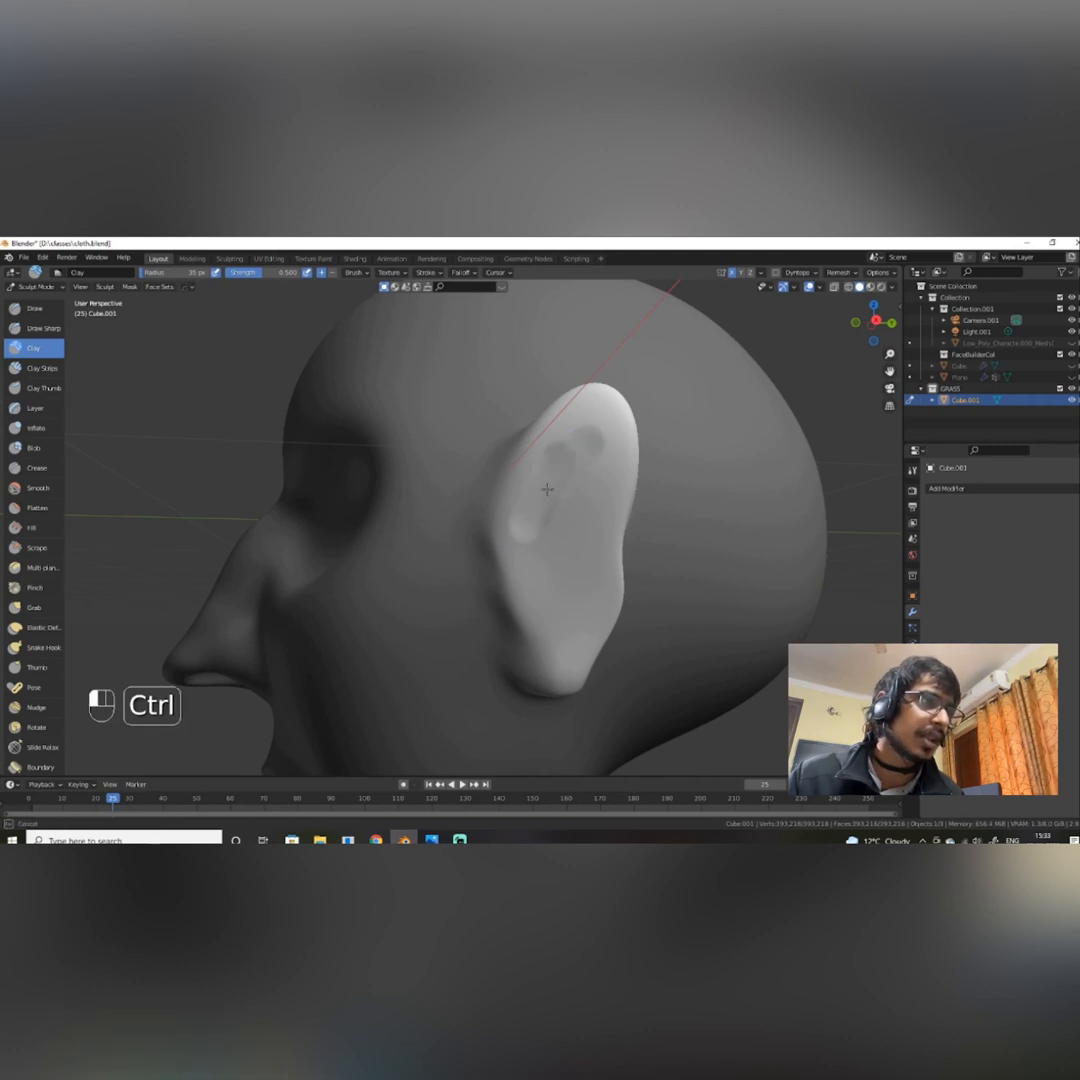
# Deepen the inner ear hollow and inner rim with Clay Strips at a 35 px radius, smoothing the carved surface.
pyautogui.click(34, 368)
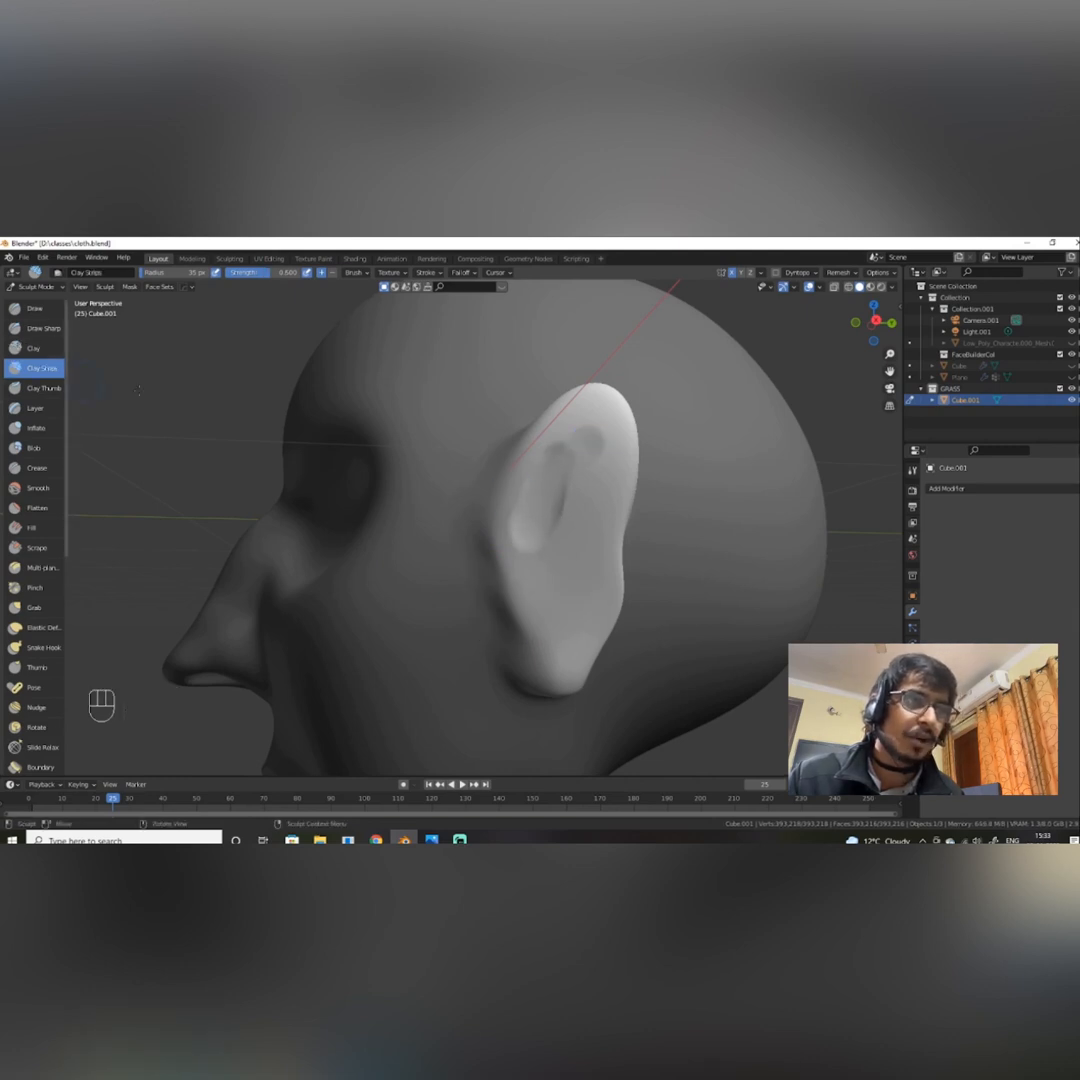
pyautogui.moveTo(547, 512)
pyautogui.keyDown('ctrl'); pyautogui.mouseDown()
pyautogui.moveTo(537, 540)
pyautogui.moveTo(563, 577)
pyautogui.mouseUp(); pyautogui.keyUp('ctrl')
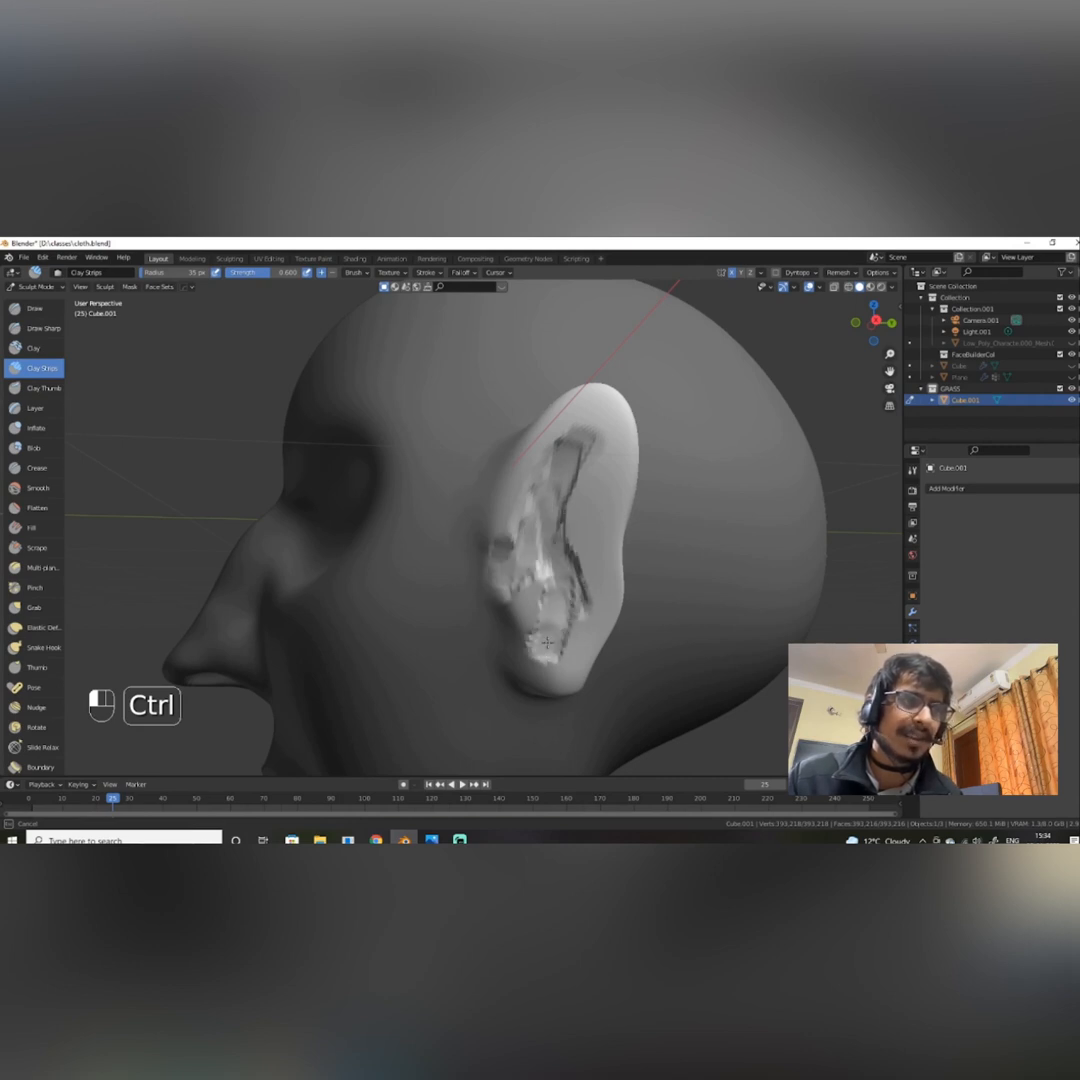
pyautogui.keyDown('ctrl'); pyautogui.moveTo(555, 615); pyautogui.dragTo(557, 618); pyautogui.keyUp('ctrl')
pyautogui.moveTo(603, 477)
pyautogui.keyDown('ctrl'); pyautogui.mouseDown()
pyautogui.moveTo(605, 561)
pyautogui.moveTo(575, 628)
pyautogui.mouseUp(); pyautogui.keyUp('ctrl')
pyautogui.hotkey('ctrl', 'z')
pyautogui.keyDown('ctrl'); pyautogui.moveTo(614, 465); pyautogui.dragTo(589, 614); pyautogui.keyUp('ctrl')
pyautogui.moveTo(592, 468)
pyautogui.keyDown('shift'); pyautogui.mouseDown()
pyautogui.moveTo(495, 530)
pyautogui.moveTo(563, 507)
pyautogui.moveTo(512, 566)
pyautogui.mouseUp(); pyautogui.keyUp('shift')
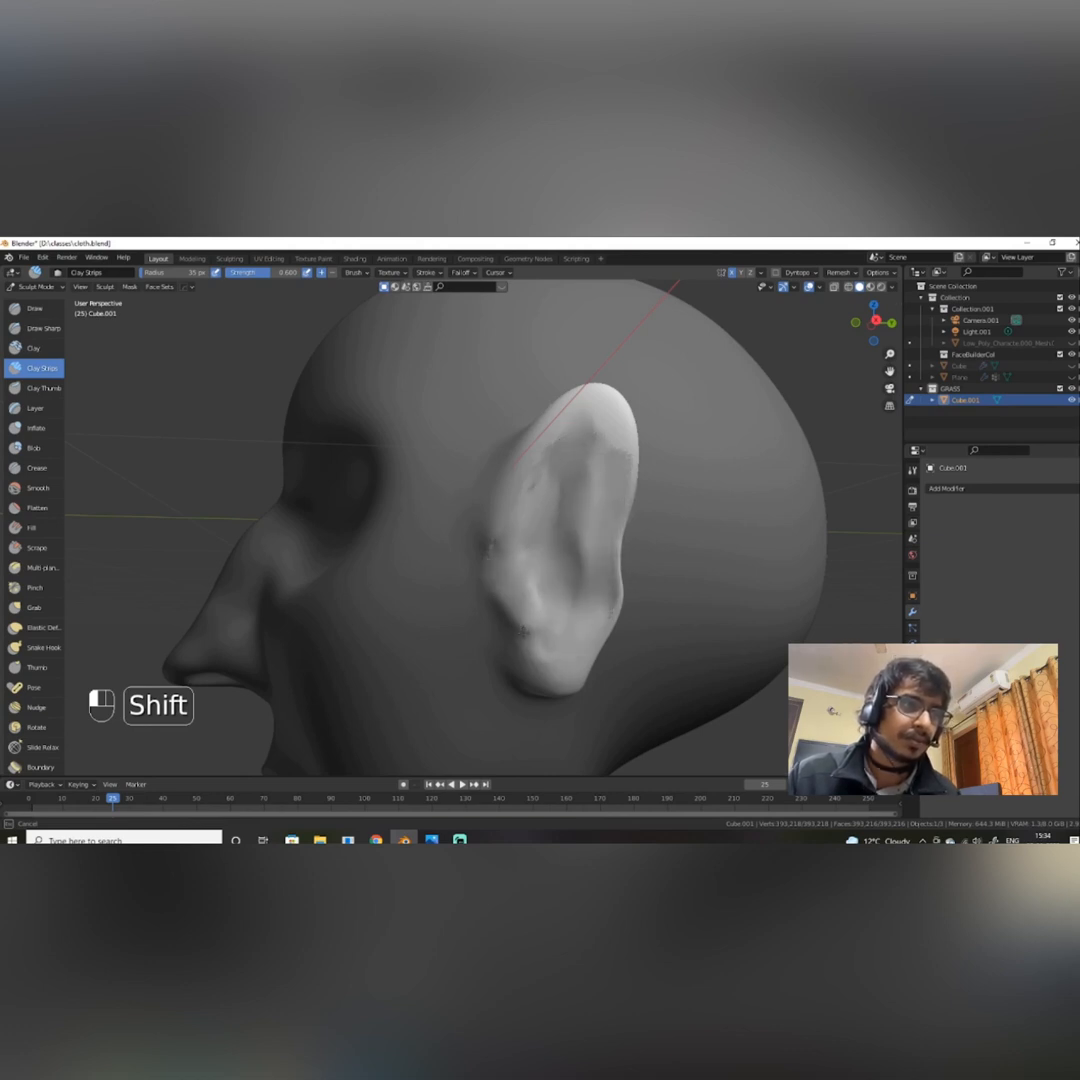
pyautogui.keyDown('shift'); pyautogui.moveTo(533, 611); pyautogui.dragTo(528, 600); pyautogui.keyUp('shift')
# Reshape the earlobe with Elastic Deform at an 88 px radius.
pyautogui.moveTo(592, 643)
pyautogui.keyDown('alt'); pyautogui.mouseDown()
pyautogui.moveTo(650, 730)
pyautogui.moveTo(735, 585)
pyautogui.moveTo(678, 611)
pyautogui.moveTo(646, 494)
pyautogui.moveTo(580, 440)
pyautogui.moveTo(540, 453)
pyautogui.moveTo(485, 508)
pyautogui.mouseUp(); pyautogui.keyUp('alt')
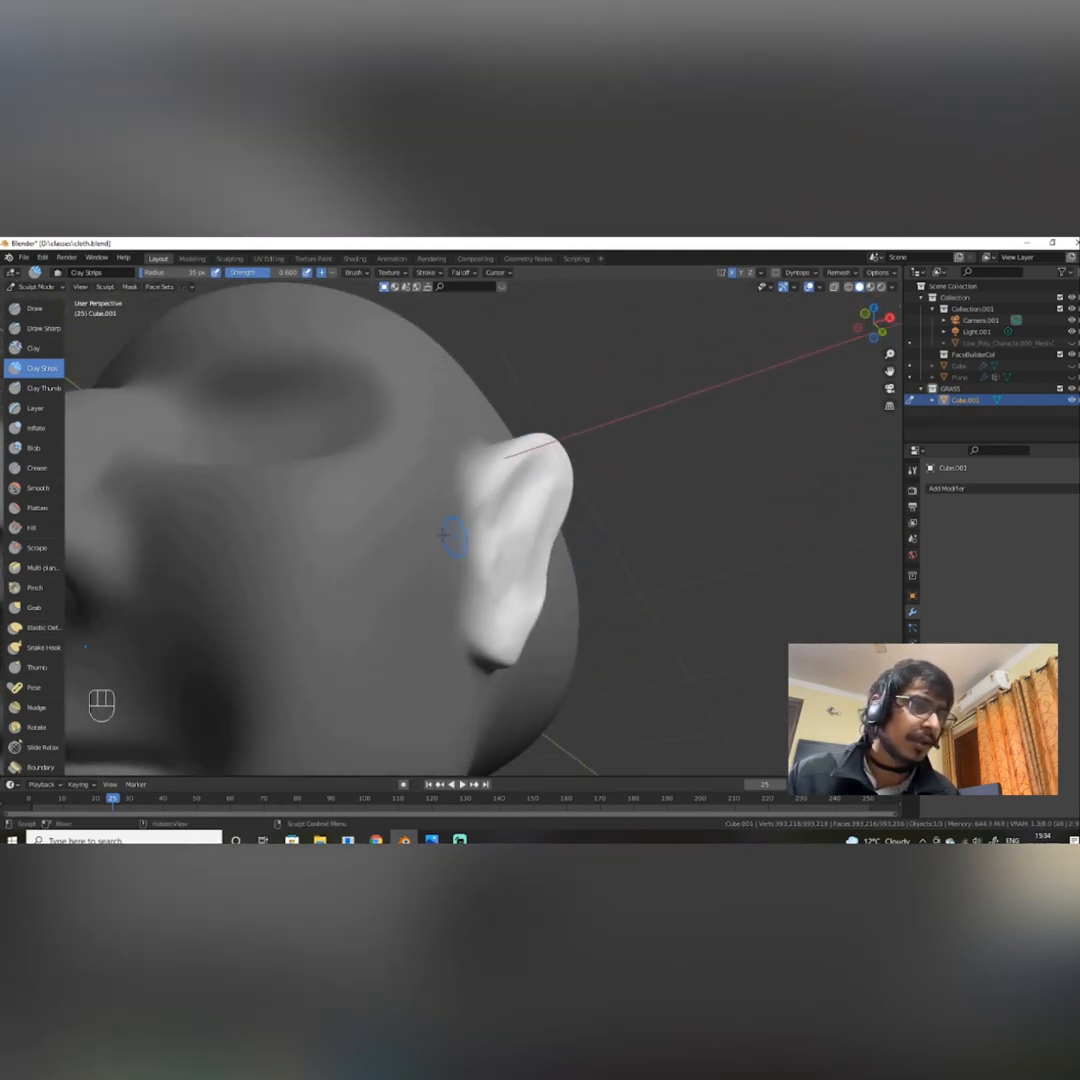
pyautogui.click(39, 632)
pyautogui.moveTo(560, 668)
pyautogui.keyDown('alt'); pyautogui.mouseDown()
pyautogui.moveTo(580, 540)
pyautogui.moveTo(568, 655)
pyautogui.mouseUp(); pyautogui.keyUp('alt')
pyautogui.rightClick(570, 667)
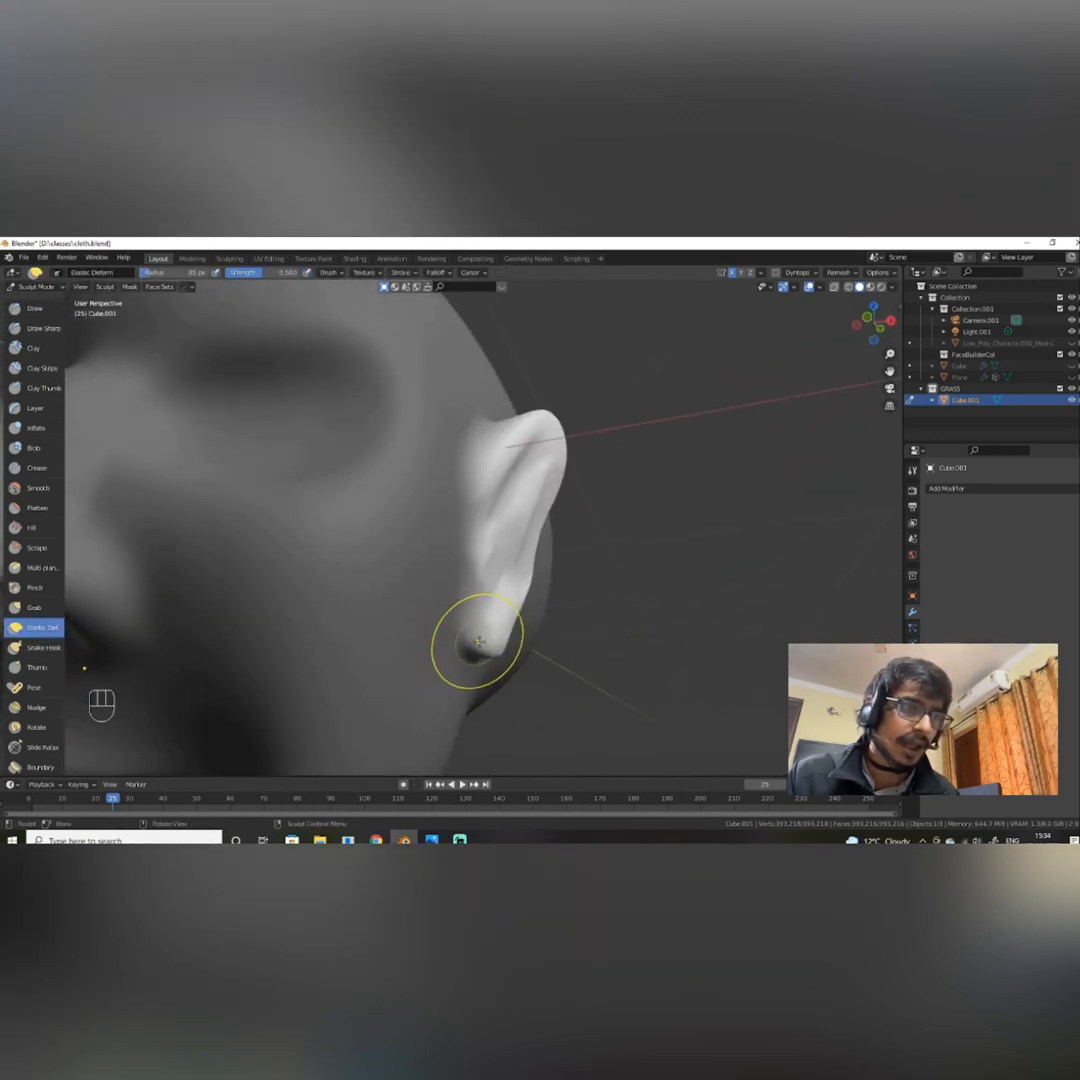
pyautogui.moveTo(482, 647)
pyautogui.mouseDown()
pyautogui.moveTo(494, 691)
pyautogui.moveTo(478, 747)
pyautogui.moveTo(434, 687)
pyautogui.mouseUp()
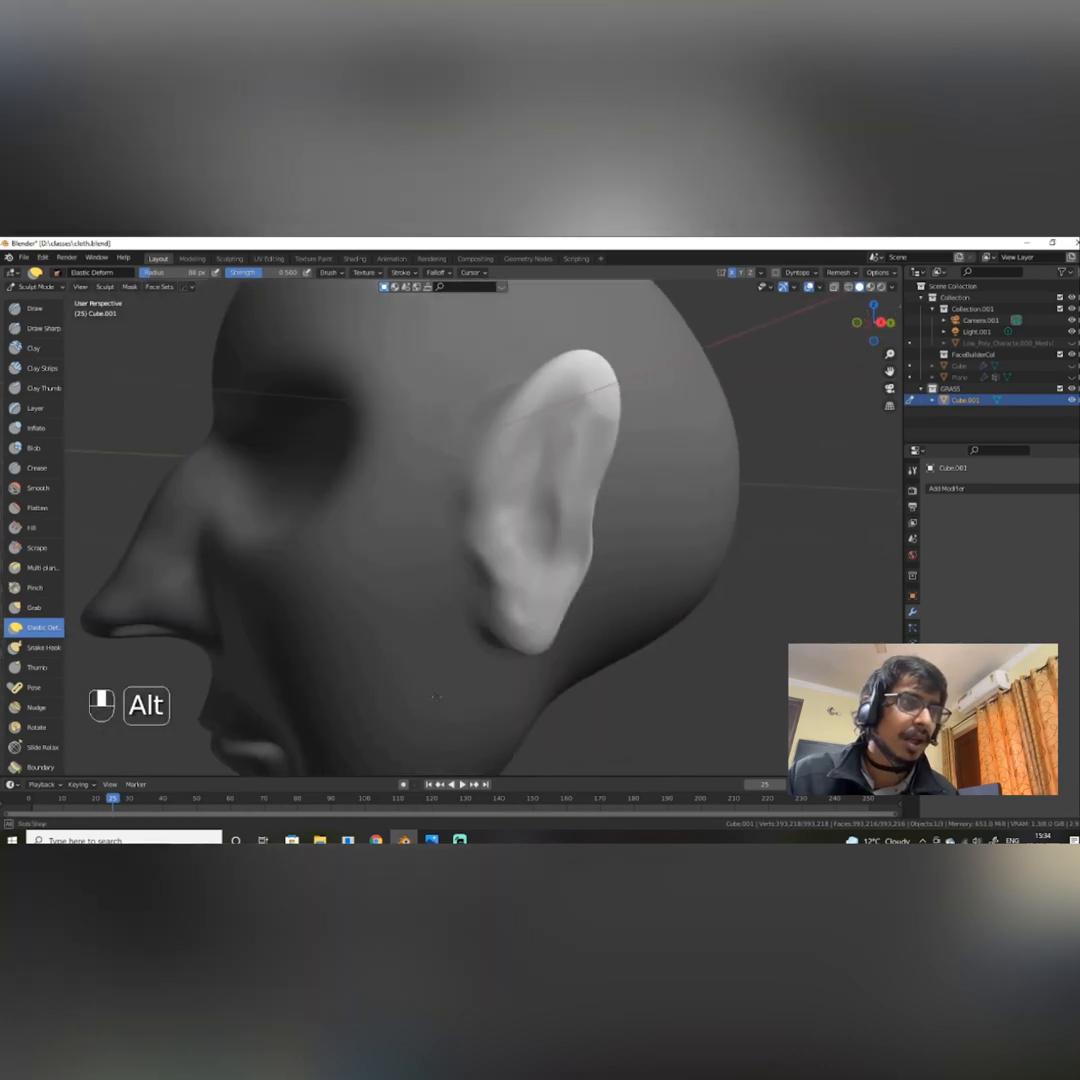
# Round off the lower tip and rear edge of the earlobe with Elastic Deform.
pyautogui.scroll(4, 555, 675)
pyautogui.keyDown('alt'); pyautogui.keyDown('shift'); pyautogui.moveTo(559, 677); pyautogui.dragTo(460, 365); pyautogui.keyUp('shift'); pyautogui.keyUp('alt')
pyautogui.moveTo(476, 473); pyautogui.dragTo(389, 595)
pyautogui.keyDown('alt'); pyautogui.moveTo(389, 595); pyautogui.dragTo(518, 405); pyautogui.keyUp('alt')
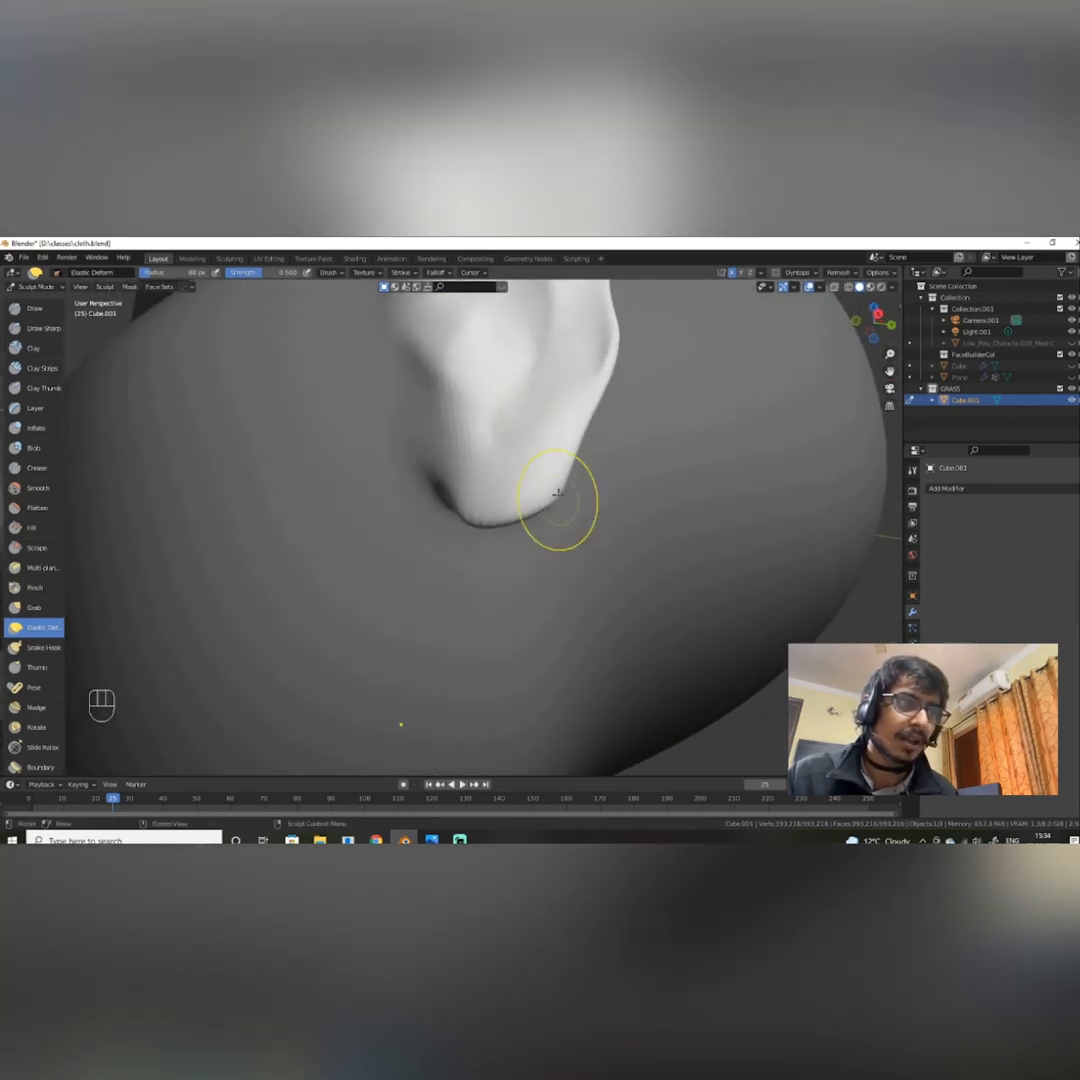
pyautogui.moveTo(686, 557); pyautogui.dragTo(682, 554)
pyautogui.moveTo(540, 520)
pyautogui.mouseDown()
pyautogui.moveTo(567, 629)
pyautogui.moveTo(552, 575)
pyautogui.mouseUp()
pyautogui.keyDown('alt'); pyautogui.moveTo(587, 523); pyautogui.dragTo(592, 594); pyautogui.keyUp('alt')
pyautogui.moveTo(608, 406)
pyautogui.mouseDown()
pyautogui.moveTo(605, 420)
pyautogui.moveTo(603, 410)
pyautogui.mouseUp()
# Clear the mask from the head and switch to the Snake Hook brush.
pyautogui.scroll(-5, 453, 557)
pyautogui.moveTo(453, 557)
pyautogui.keyDown('alt'); pyautogui.mouseDown()
pyautogui.moveTo(576, 514)
pyautogui.moveTo(567, 529)
pyautogui.mouseUp(); pyautogui.keyUp('alt')
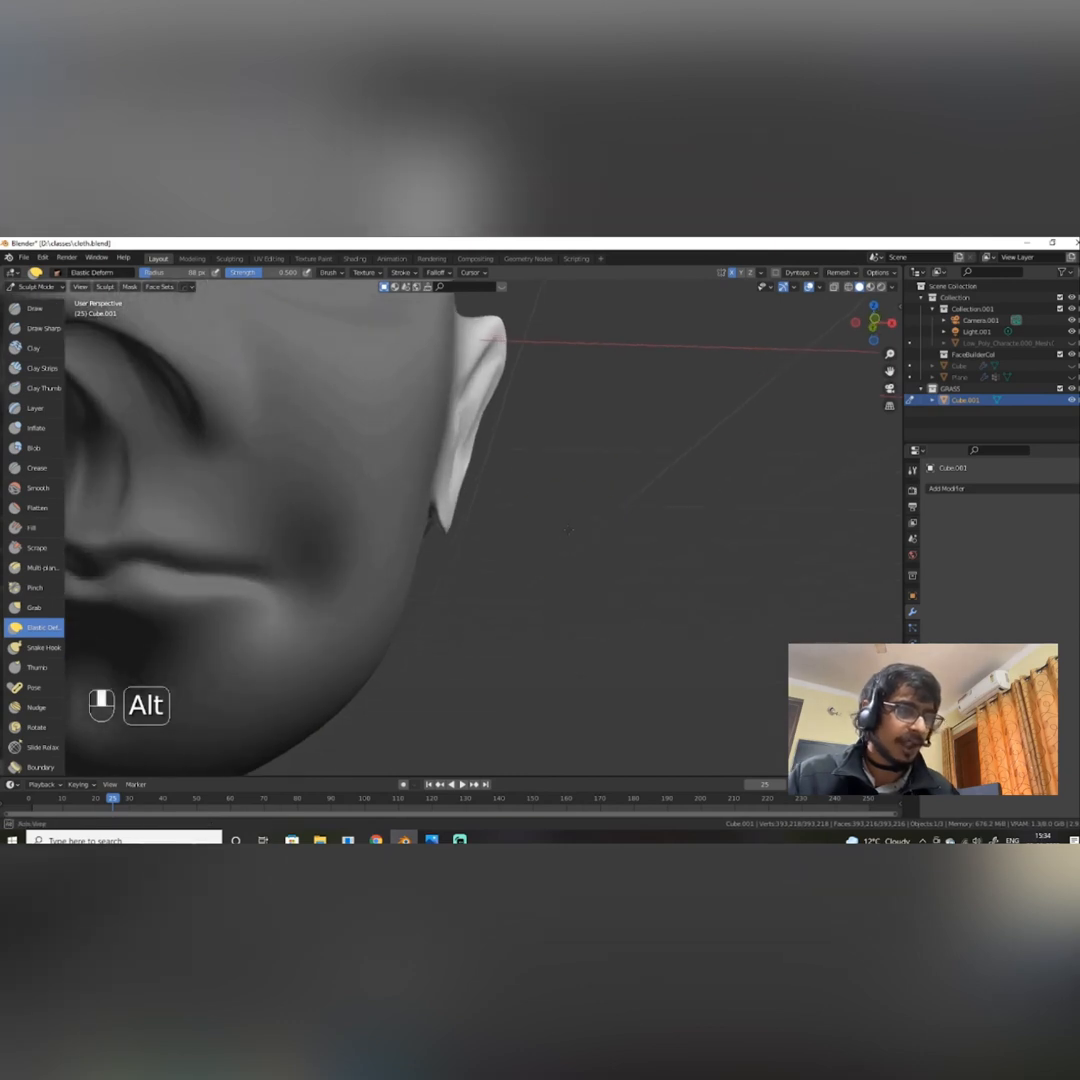
pyautogui.scroll(-6, 567, 523)
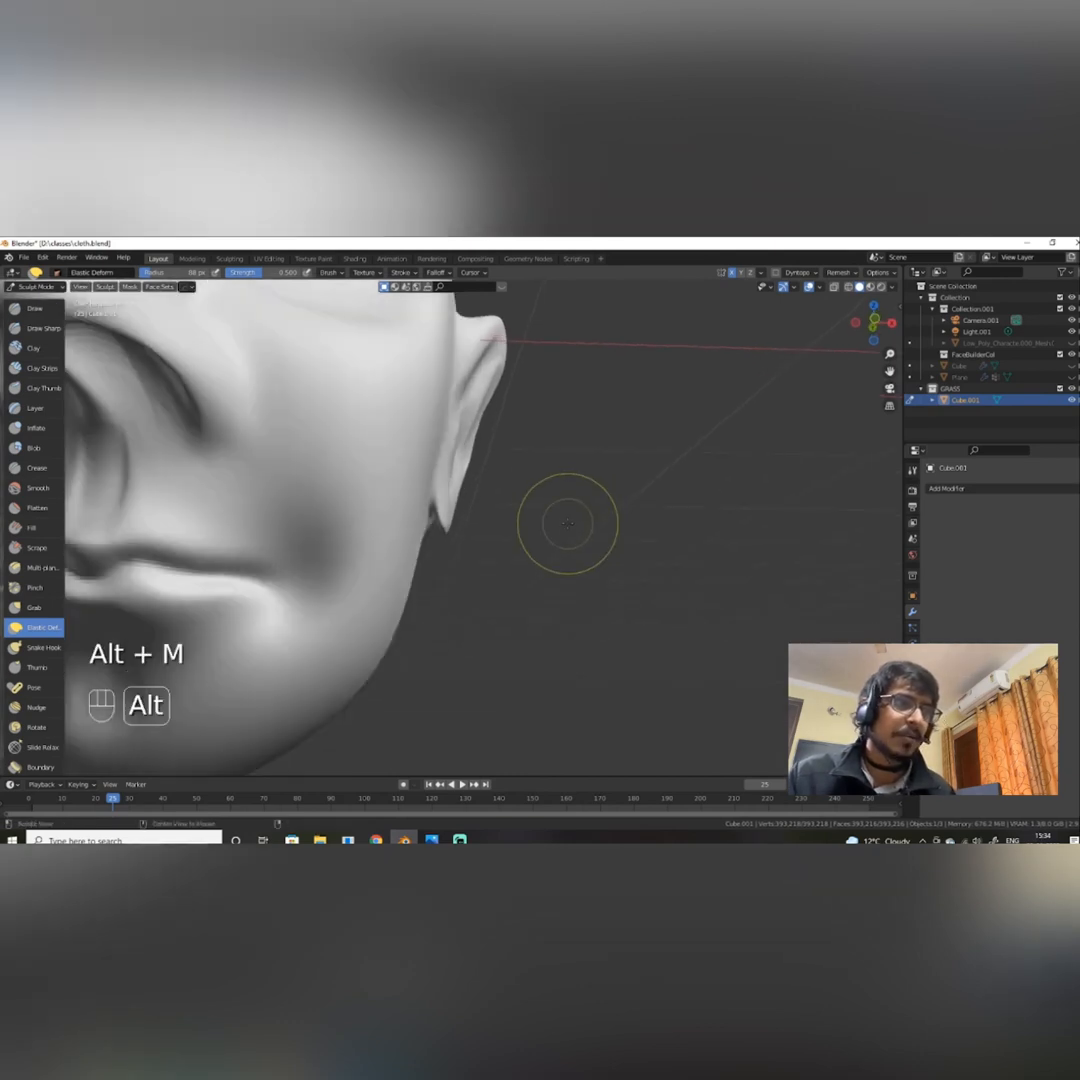
pyautogui.moveTo(560, 520)
pyautogui.keyDown('alt'); pyautogui.mouseDown()
pyautogui.moveTo(385, 589)
pyautogui.moveTo(545, 509)
pyautogui.moveTo(627, 622)
pyautogui.moveTo(591, 636)
pyautogui.moveTo(588, 480)
pyautogui.moveTo(569, 588)
pyautogui.moveTo(553, 550)
pyautogui.mouseUp(); pyautogui.keyUp('alt')
pyautogui.scroll(2, 627, 622)
pyautogui.scroll(2, 588, 560)
pyautogui.scroll(-4, 565, 582)
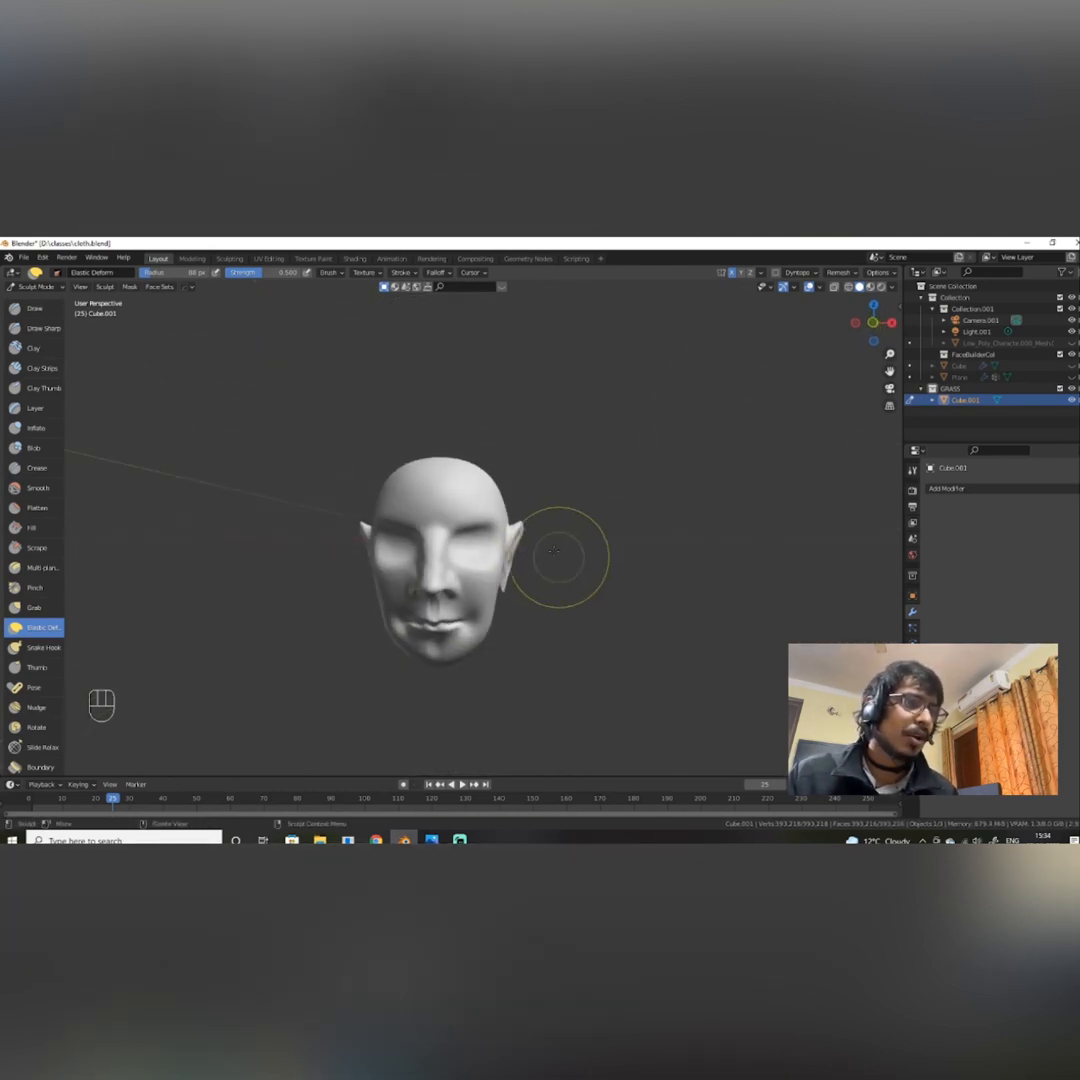
pyautogui.keyDown('alt'); pyautogui.moveTo(480, 466); pyautogui.dragTo(489, 559); pyautogui.keyUp('alt')
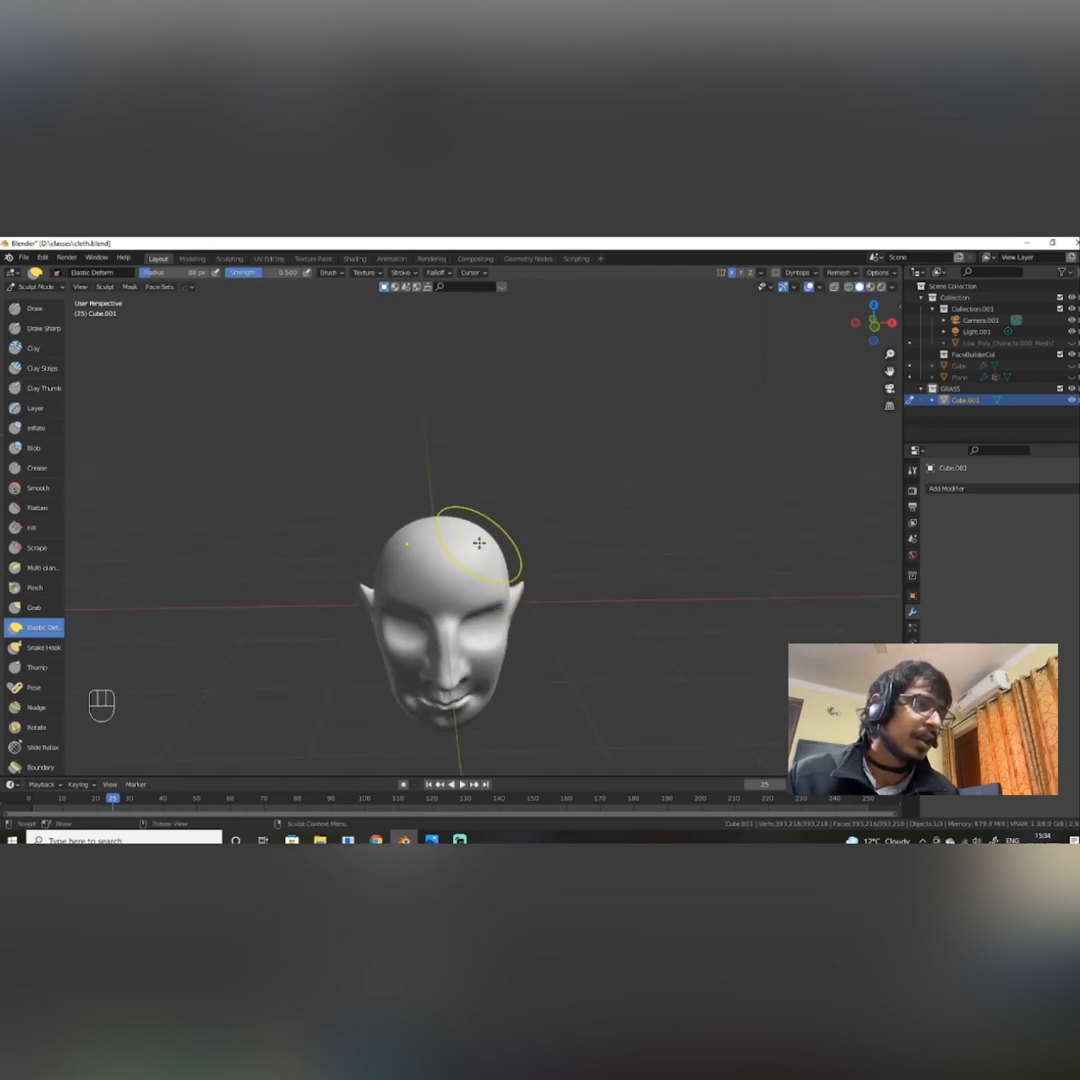
pyautogui.click(47, 650)
pyautogui.moveTo(430, 640)
pyautogui.keyDown('alt'); pyautogui.mouseDown()
pyautogui.moveTo(446, 578)
pyautogui.moveTo(497, 500)
pyautogui.moveTo(564, 459)
pyautogui.moveTo(480, 482)
pyautogui.moveTo(405, 540)
pyautogui.moveTo(448, 564)
pyautogui.moveTo(550, 555)
pyautogui.mouseUp(); pyautogui.keyUp('alt')
pyautogui.hotkey('ctrl', 'z')
pyautogui.scroll(4, 580, 612)
pyautogui.moveTo(552, 624)
pyautogui.keyDown('alt'); pyautogui.mouseDown()
pyautogui.moveTo(646, 571)
pyautogui.moveTo(692, 518)
pyautogui.mouseUp(); pyautogui.keyUp('alt')
pyautogui.hotkey('ctrl', 'z')
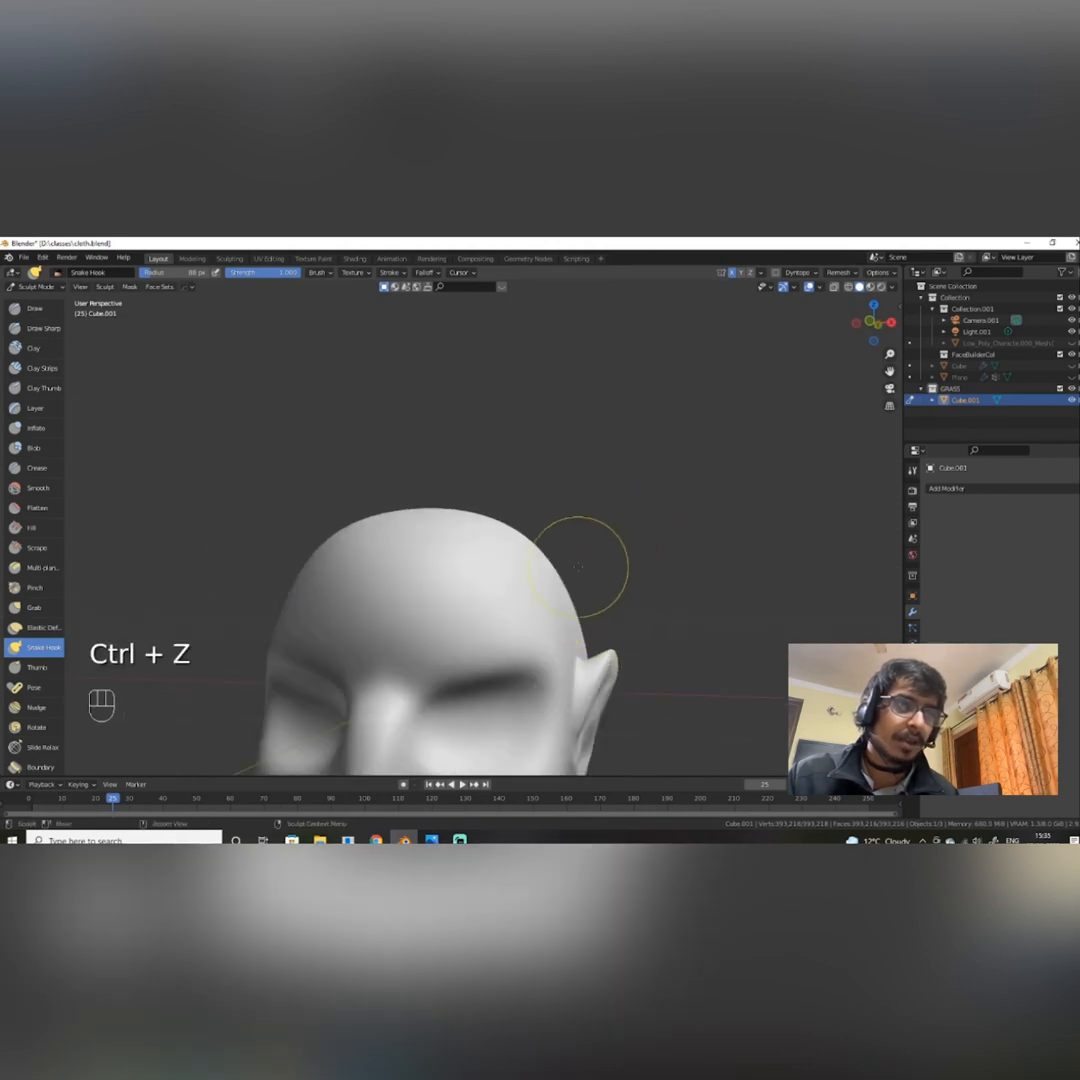
# Pull a symmetric pair of curved horns out of the upper head with Snake Hook at a 191 px radius.
pyautogui.rightClick(517, 565)
pyautogui.moveTo(486, 563)
pyautogui.mouseDown()
pyautogui.moveTo(606, 507)
pyautogui.moveTo(646, 441)
pyautogui.moveTo(658, 350)
pyautogui.moveTo(692, 306)
pyautogui.moveTo(714, 302)
pyautogui.mouseUp()
pyautogui.scroll(-5, 510, 525)
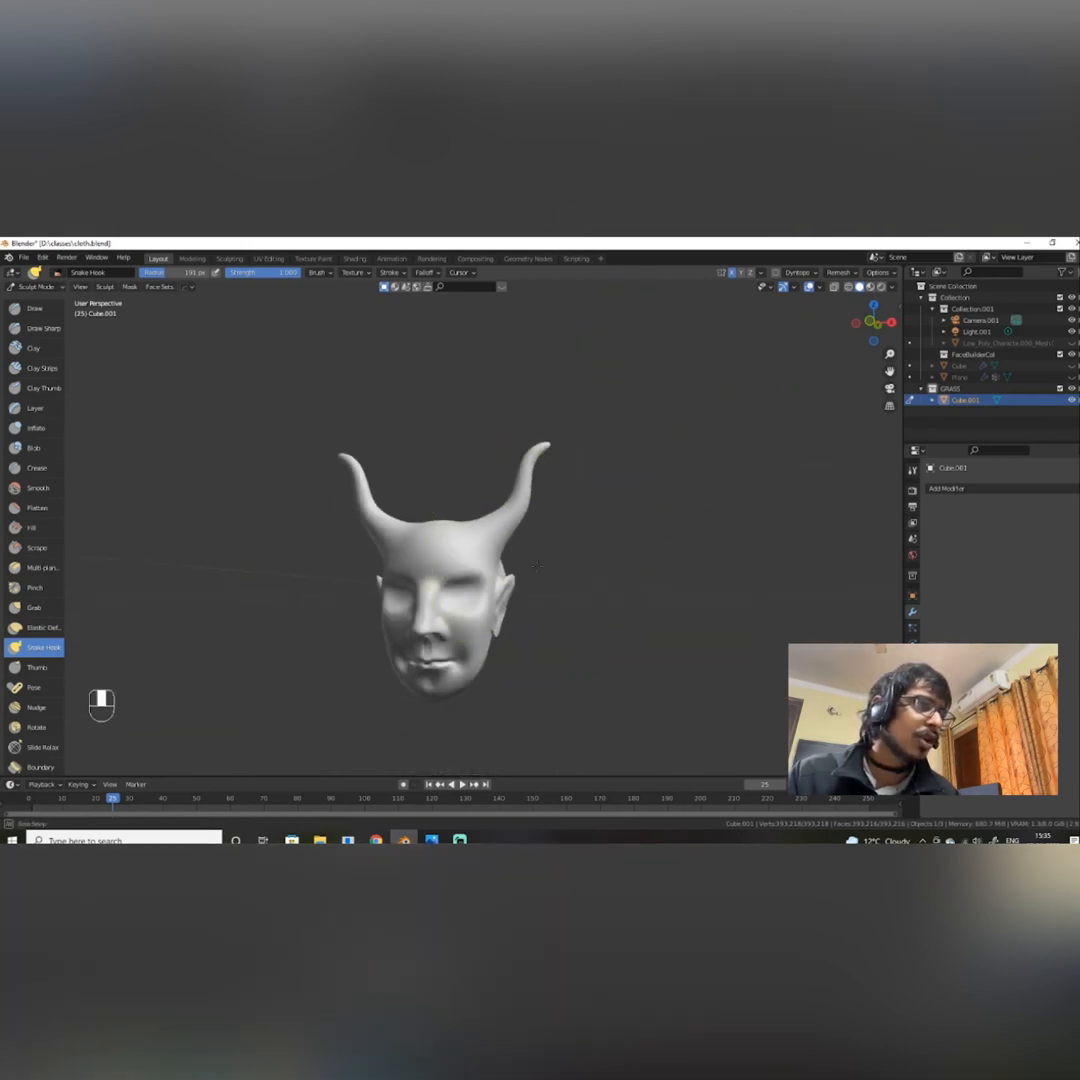
pyautogui.moveTo(475, 490)
pyautogui.mouseDown(button='middle')
pyautogui.moveTo(545, 525)
pyautogui.moveTo(450, 540)
pyautogui.mouseUp(button='middle')
pyautogui.scroll(4, 480, 589)
pyautogui.scroll(2, 480, 589)
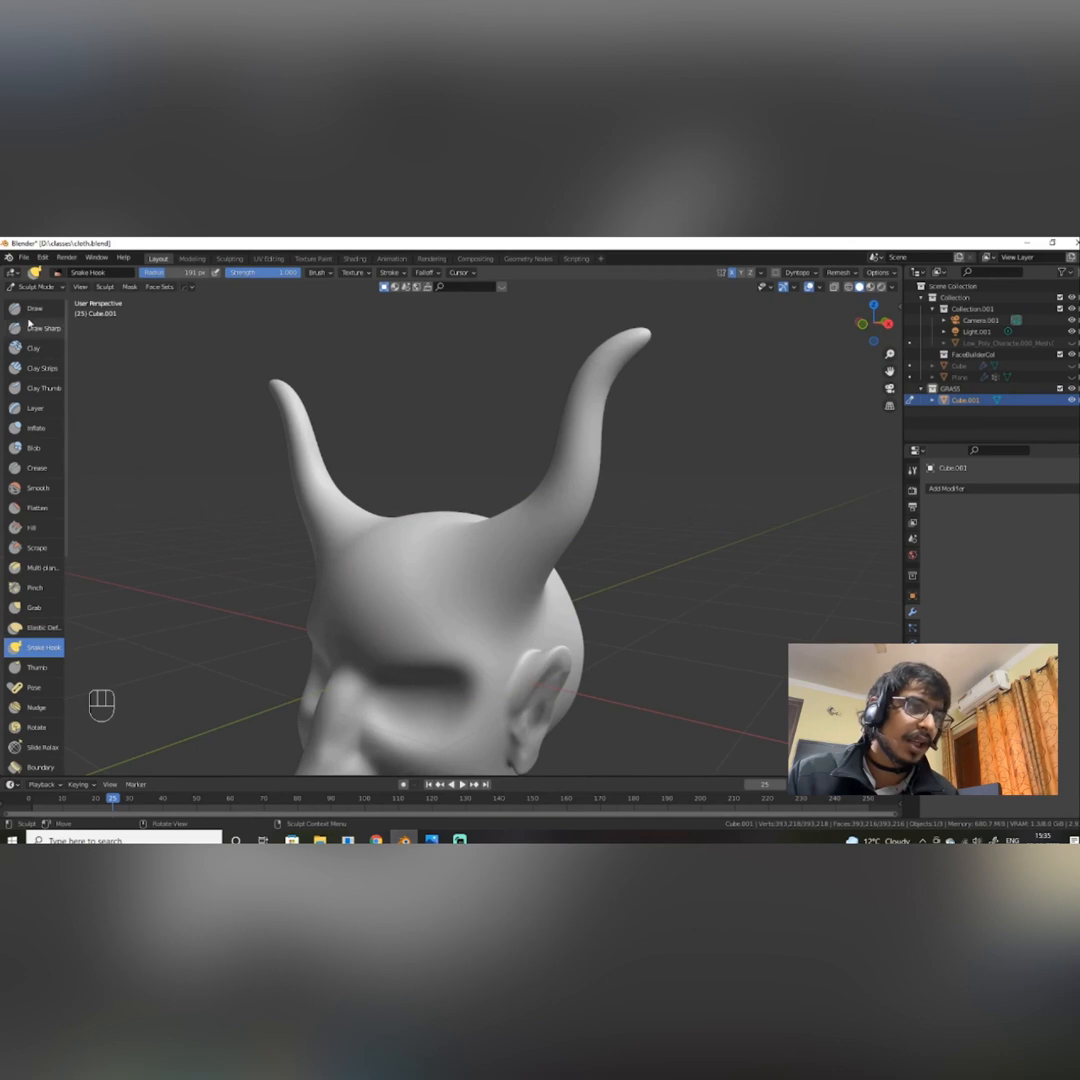
# Carve a crease around the base of the horns with Draw Sharp at a 44 px radius.
pyautogui.click(32, 327)
pyautogui.scroll(4, 472, 620)
pyautogui.rightClick(466, 621)
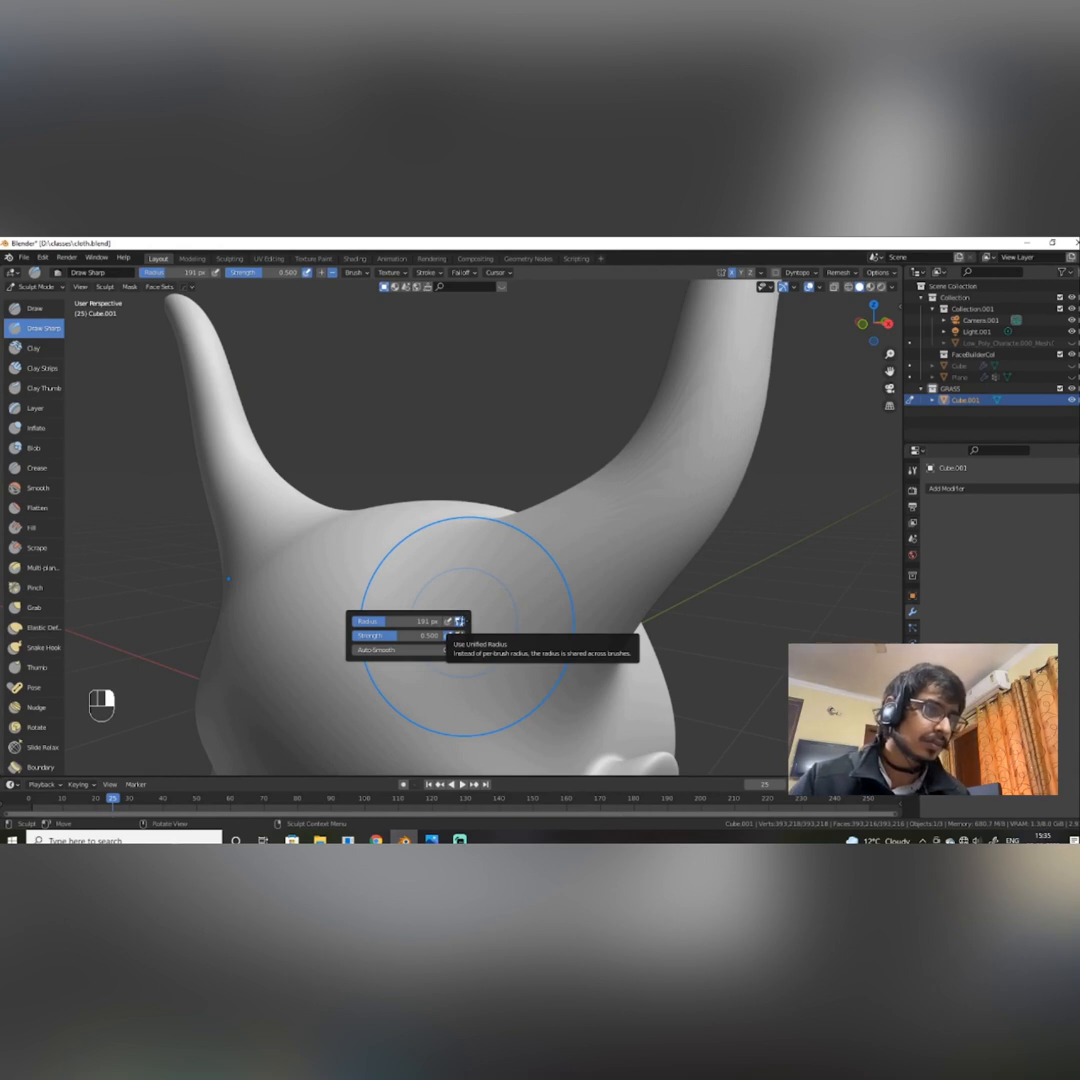
pyautogui.rightClick(412, 607)
pyautogui.moveTo(316, 606); pyautogui.dragTo(309, 605)
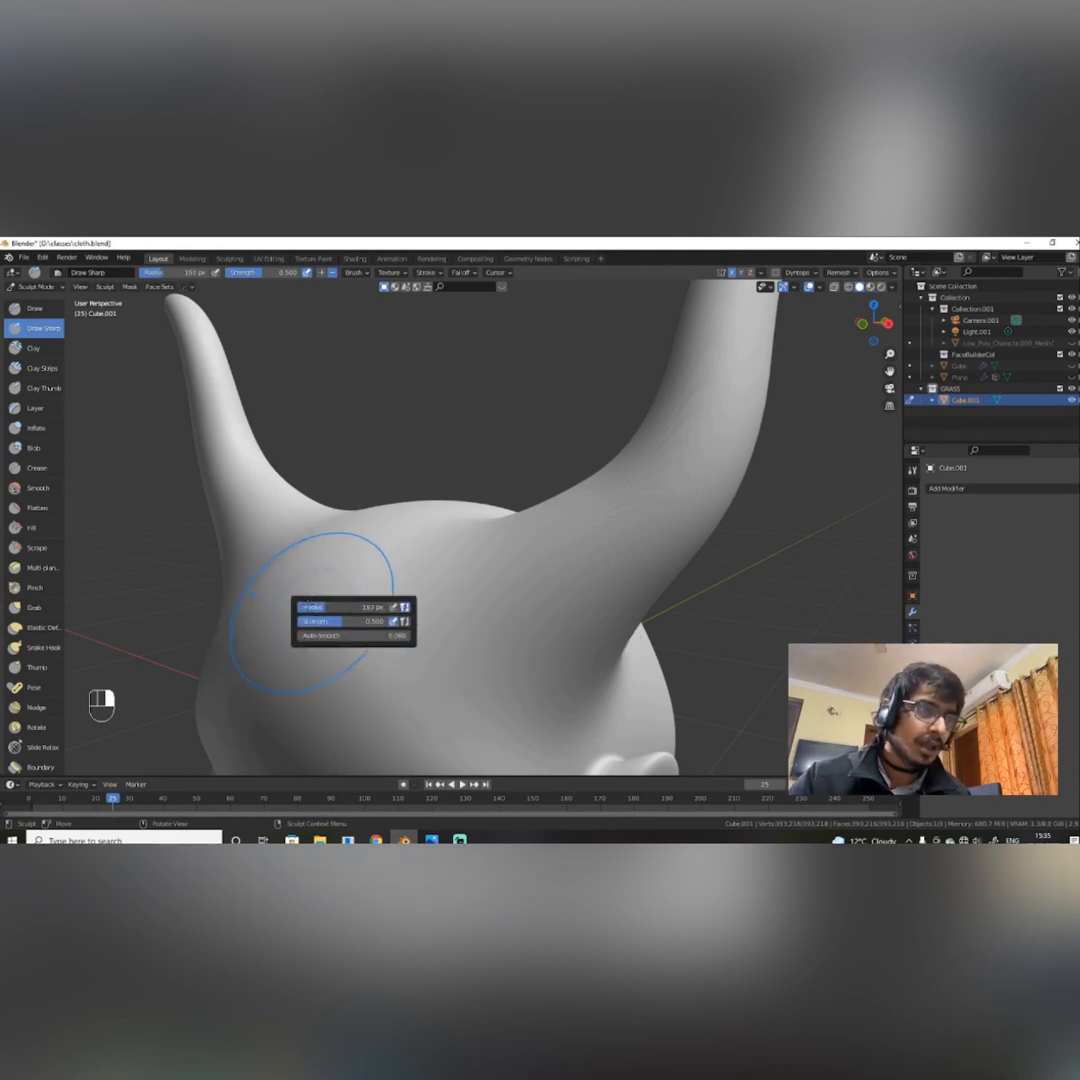
pyautogui.moveTo(443, 527)
pyautogui.mouseDown()
pyautogui.moveTo(455, 630)
pyautogui.moveTo(518, 690)
pyautogui.moveTo(580, 682)
pyautogui.mouseUp()
pyautogui.keyDown('alt'); pyautogui.moveTo(575, 670); pyautogui.dragTo(475, 645); pyautogui.keyUp('alt')
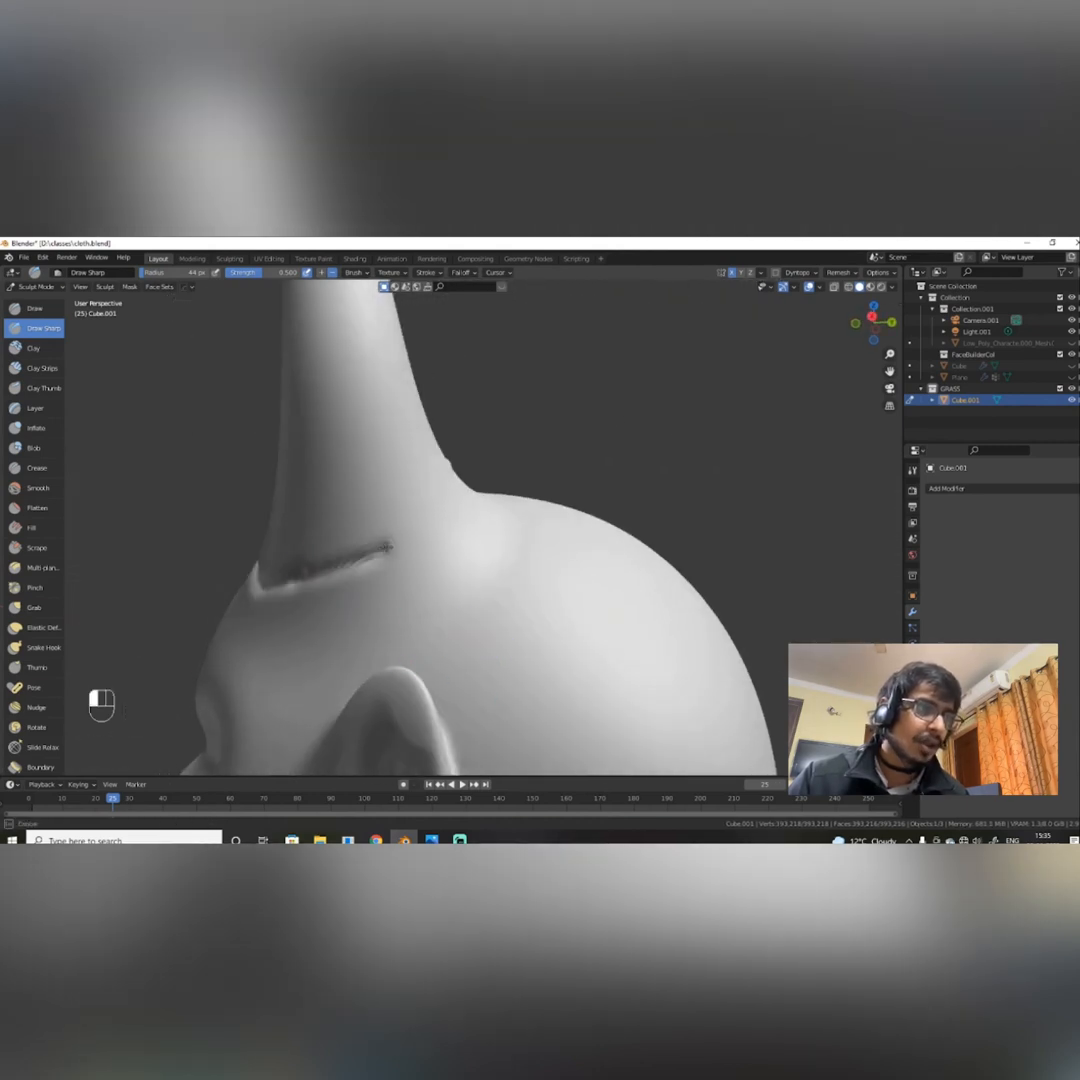
pyautogui.keyDown('alt'); pyautogui.moveTo(388, 546); pyautogui.dragTo(363, 677); pyautogui.keyUp('alt')
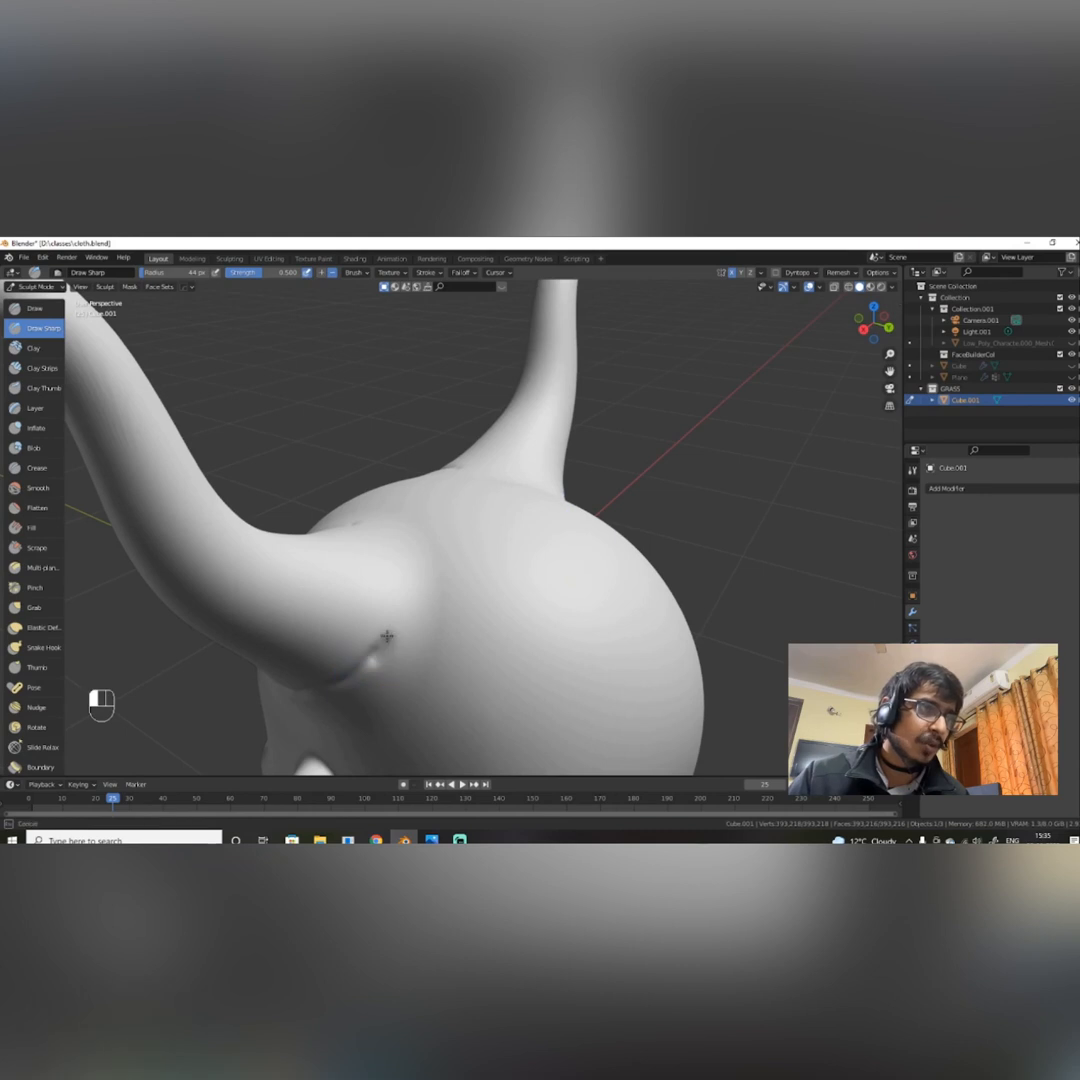
pyautogui.moveTo(364, 522)
pyautogui.keyDown('alt'); pyautogui.mouseDown()
pyautogui.moveTo(470, 571)
pyautogui.moveTo(433, 577)
pyautogui.moveTo(487, 557)
pyautogui.mouseUp(); pyautogui.keyUp('alt')
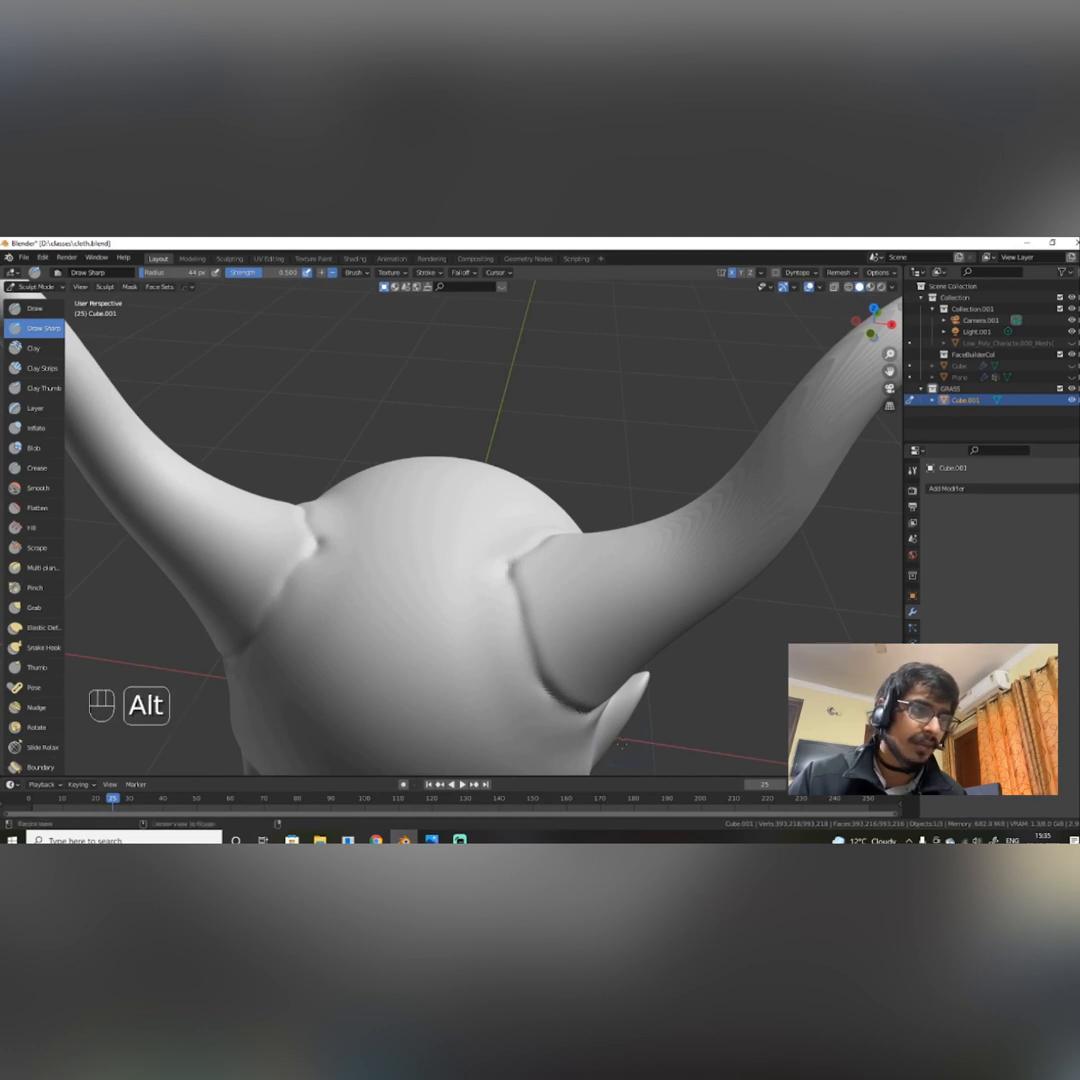
# Smooth the skin along the horn-base crease and refine the groove at the side and back of the head.
pyautogui.keyDown('alt'); pyautogui.moveTo(563, 724); pyautogui.dragTo(504, 685); pyautogui.keyUp('alt')
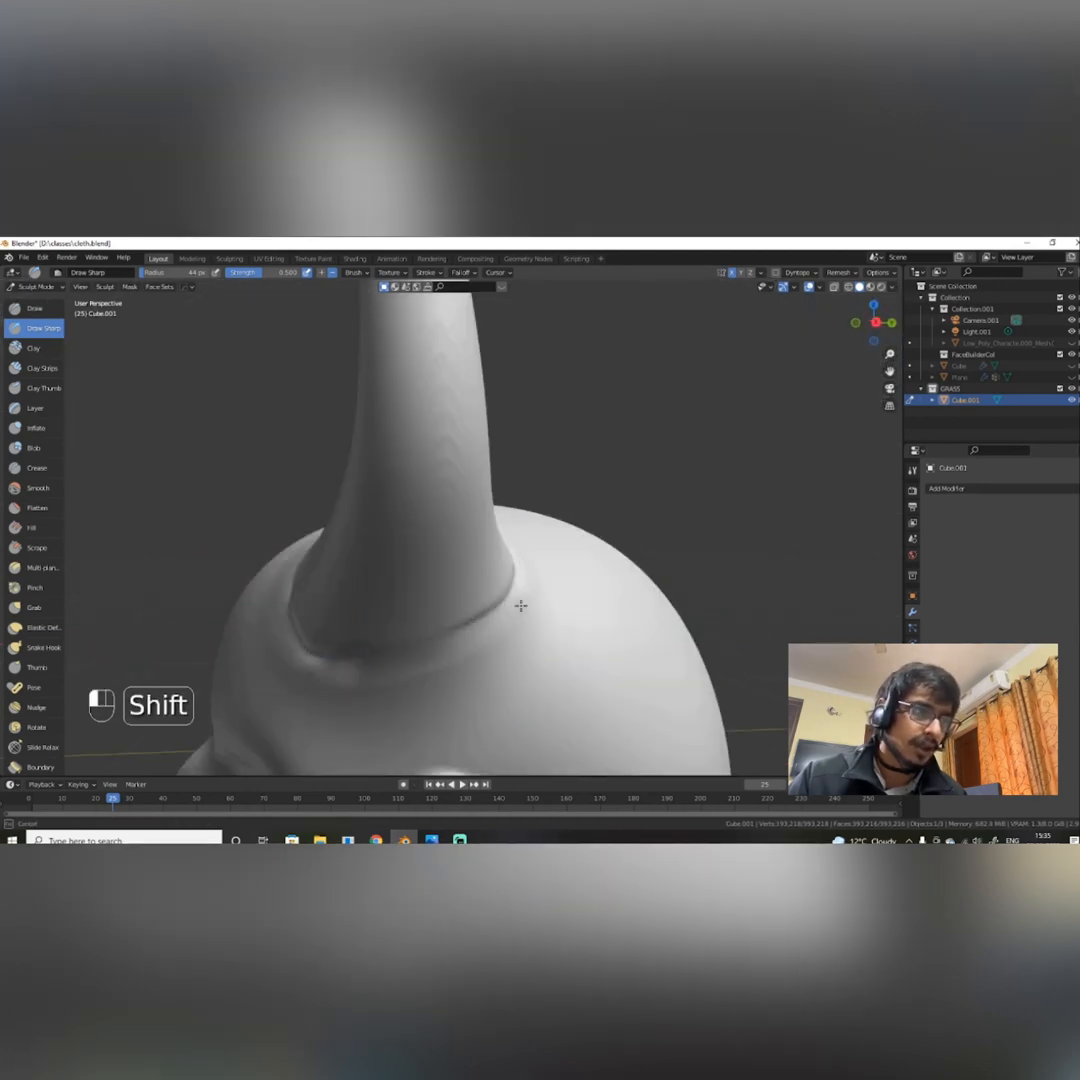
pyautogui.keyDown('alt'); pyautogui.moveTo(521, 605); pyautogui.dragTo(322, 646); pyautogui.keyUp('alt')
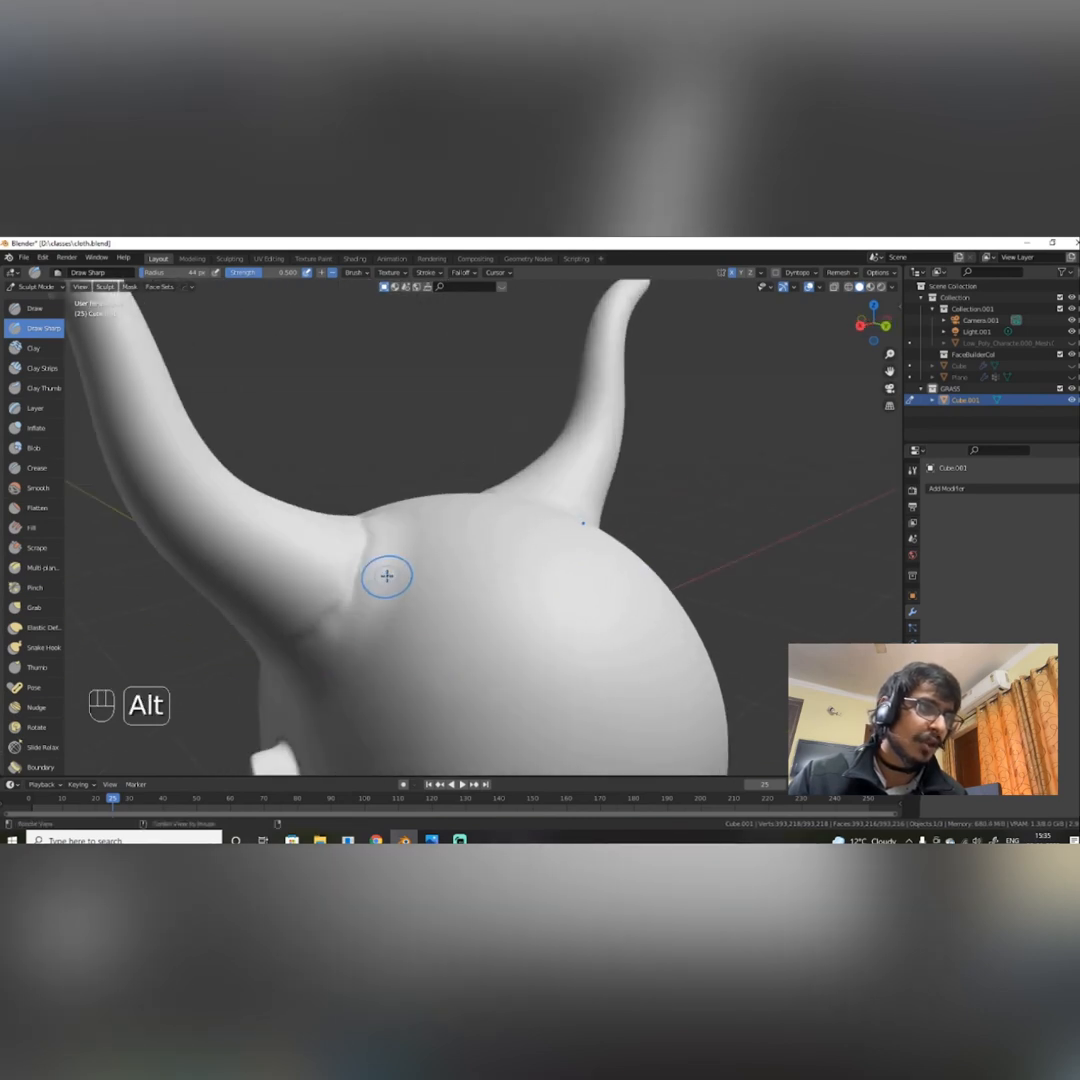
pyautogui.keyDown('alt'); pyautogui.moveTo(386, 574); pyautogui.dragTo(372, 612); pyautogui.keyUp('alt')
pyautogui.keyDown('alt'); pyautogui.moveTo(426, 509); pyautogui.dragTo(570, 450); pyautogui.keyUp('alt')
pyautogui.scroll(-4, 570, 450)
pyautogui.keyDown('alt'); pyautogui.moveTo(480, 560); pyautogui.dragTo(478, 530); pyautogui.keyUp('alt')
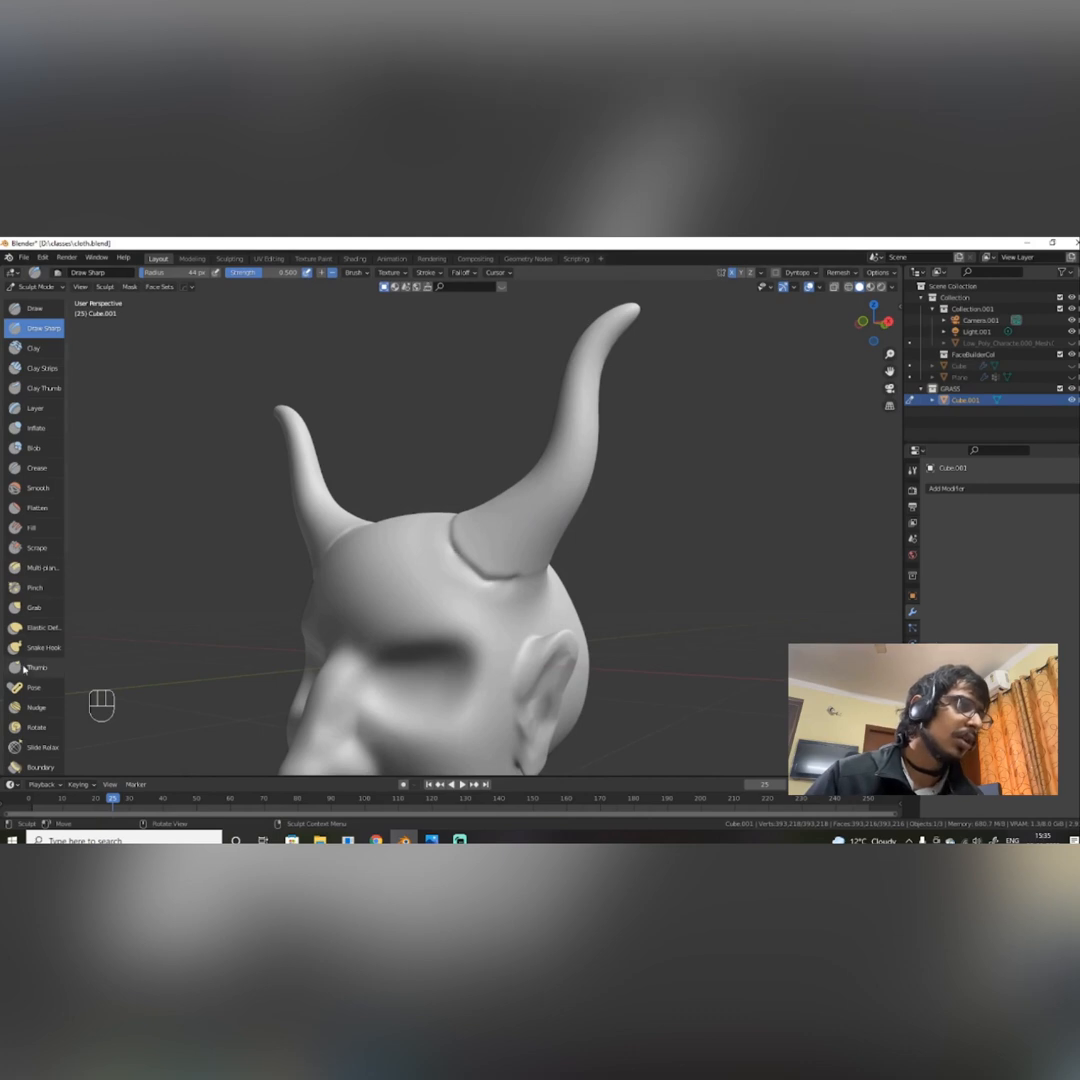
# Tighten the crease around the horn bases with the Pinch brush at a 44 px radius.
pyautogui.scroll(-3, 40, 540)
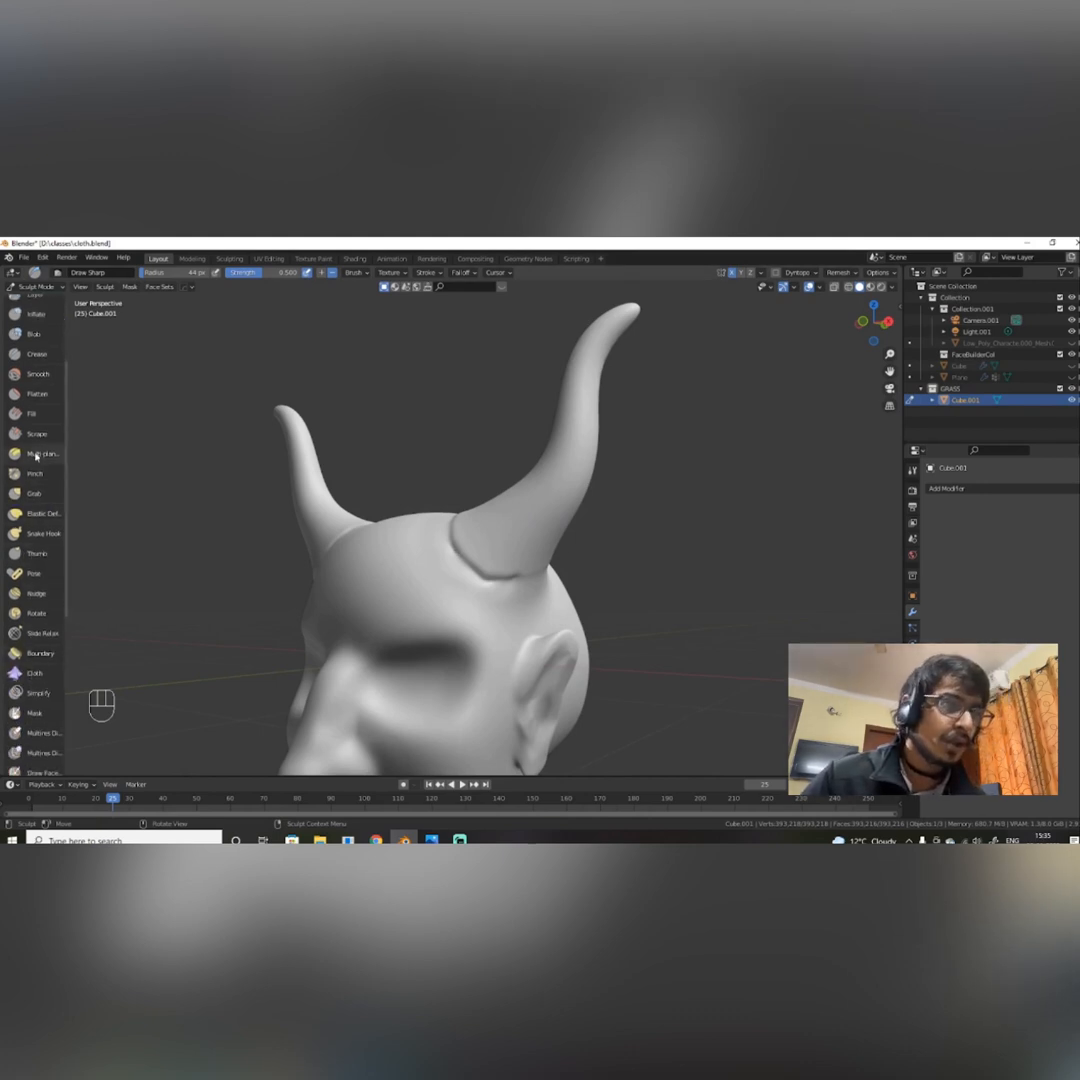
pyautogui.click(29, 481)
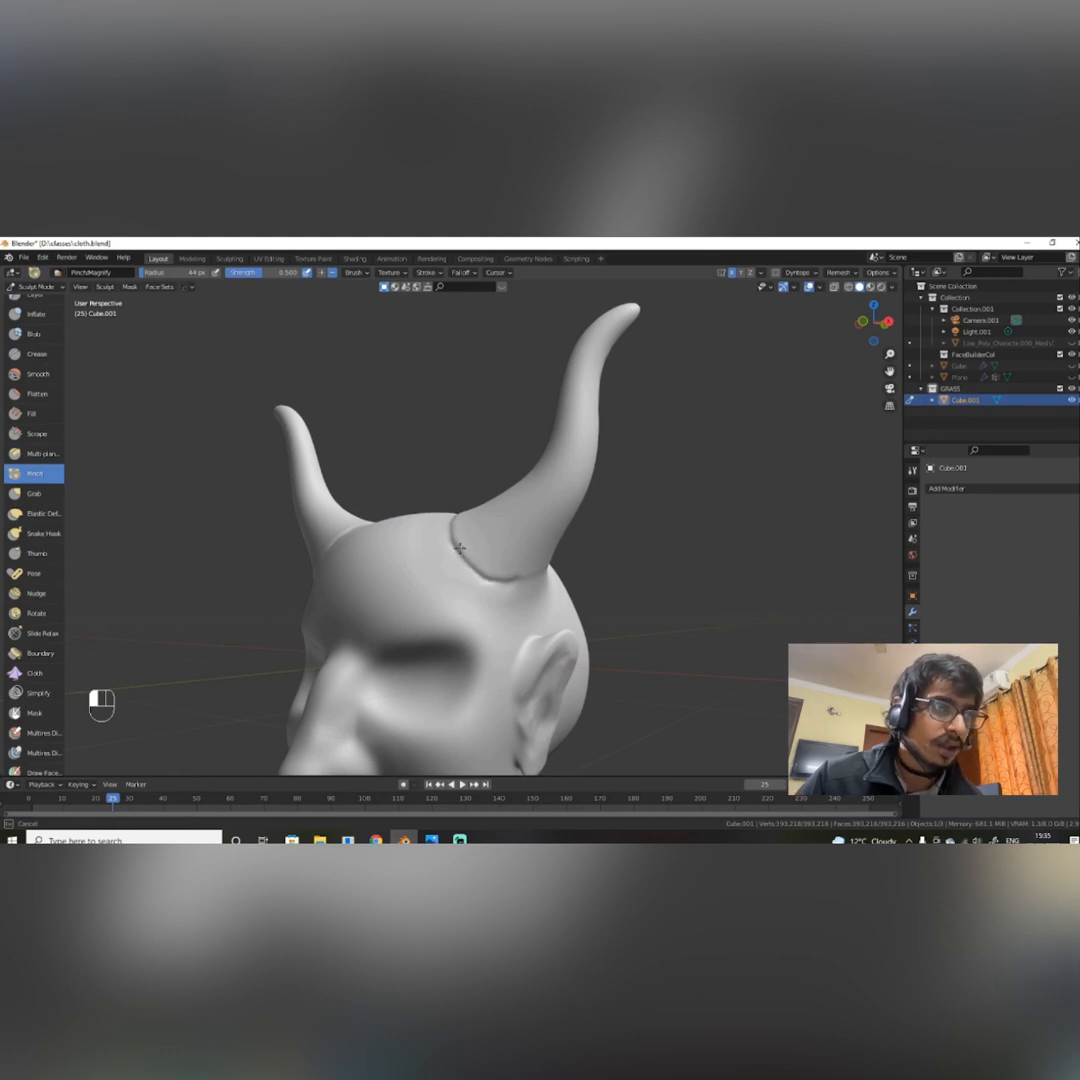
pyautogui.moveTo(522, 591)
pyautogui.keyDown('alt'); pyautogui.mouseDown()
pyautogui.moveTo(410, 574)
pyautogui.moveTo(424, 568)
pyautogui.moveTo(400, 587)
pyautogui.moveTo(513, 530)
pyautogui.mouseUp(); pyautogui.keyUp('alt')
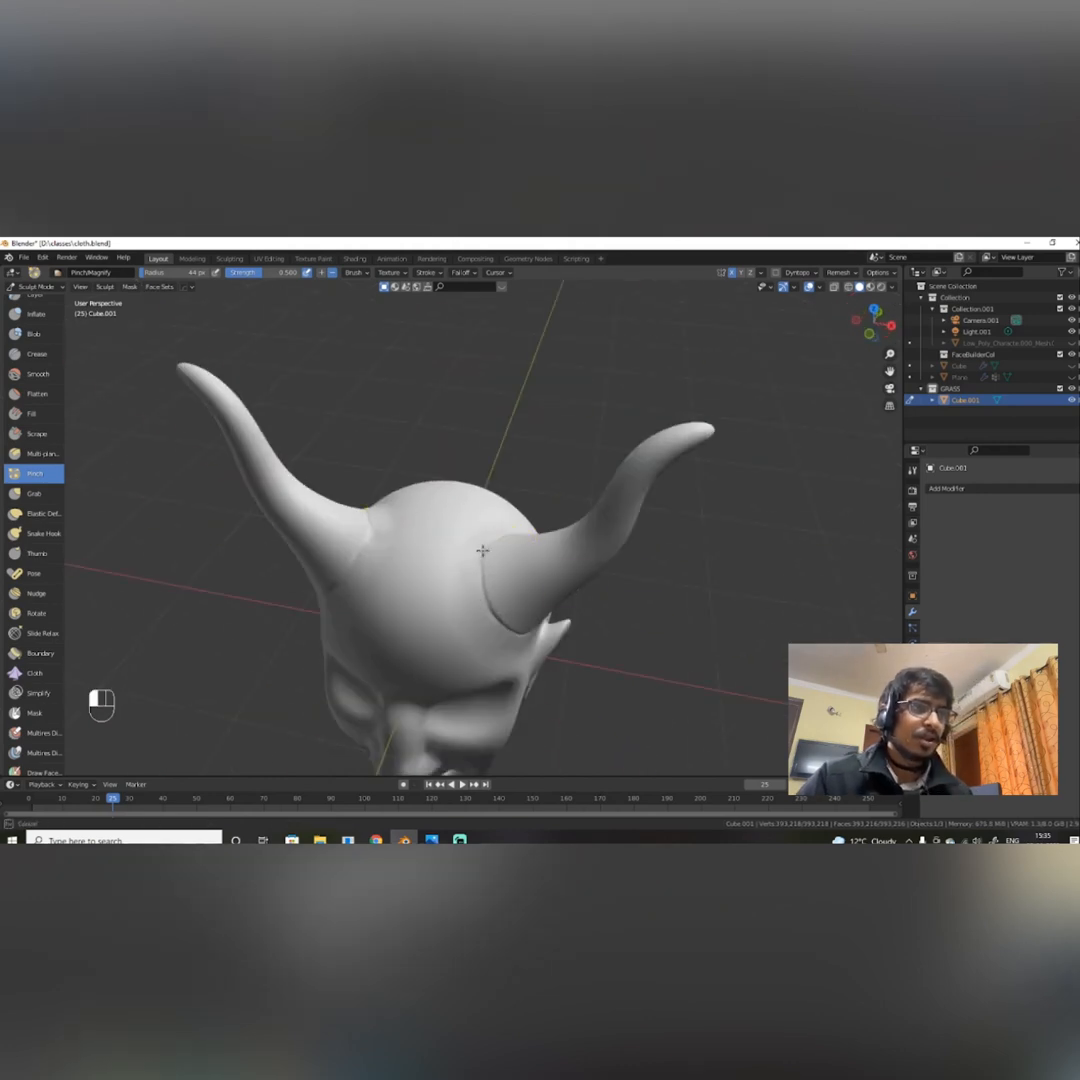
pyautogui.keyDown('alt'); pyautogui.moveTo(505, 621); pyautogui.dragTo(523, 656); pyautogui.keyUp('alt')
pyautogui.scroll(-5, 535, 550)
pyautogui.scroll(5, 526, 671)
pyautogui.scroll(-6, 523, 571)
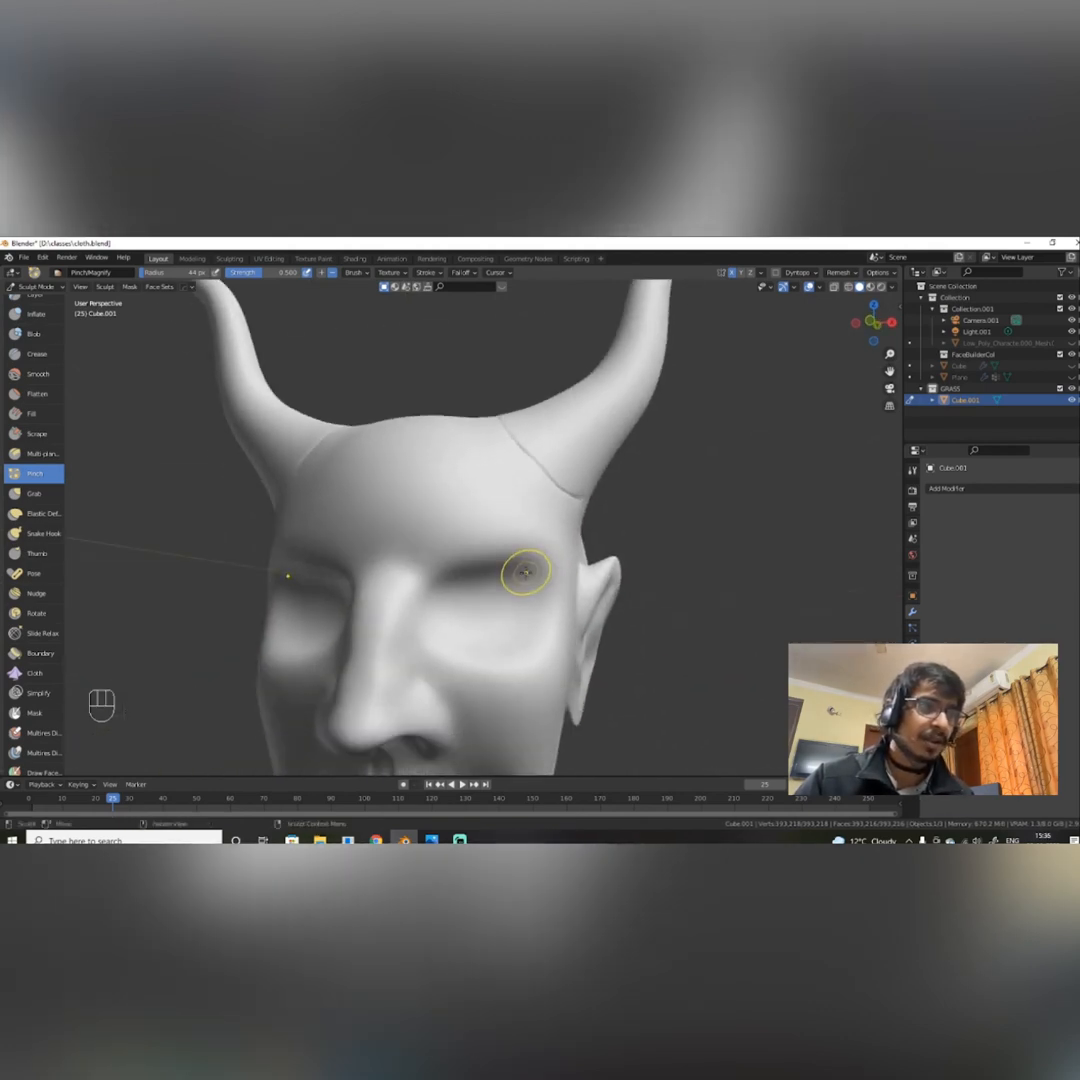
pyautogui.keyDown('alt'); pyautogui.moveTo(523, 571); pyautogui.dragTo(494, 610); pyautogui.keyUp('alt')
# Switch the head to Object Mode and add a UV sphere at the scene origin.
pyautogui.hotkey('ctrl', 'Tab')
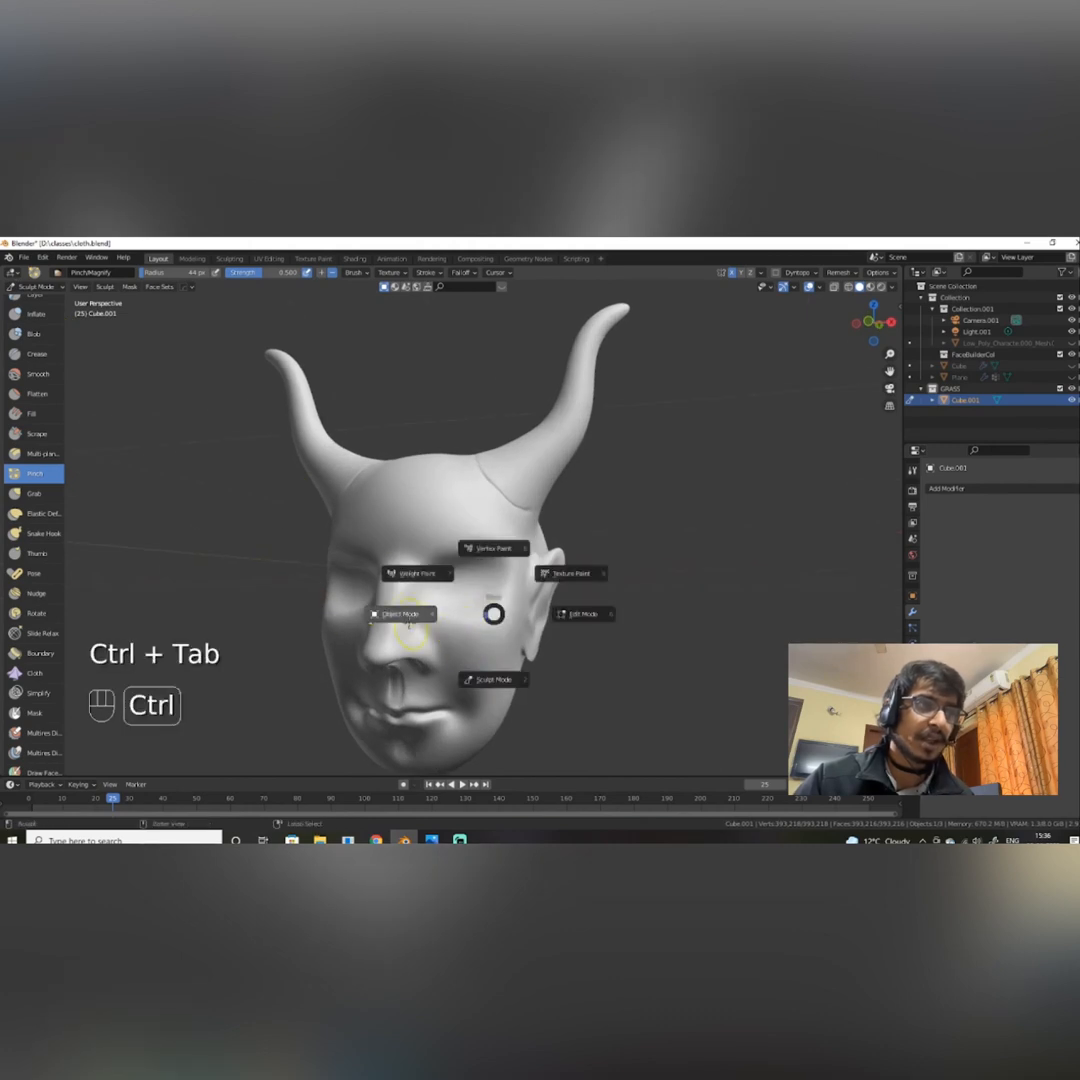
pyautogui.click(479, 614)
pyautogui.hotkey('shift', 'a')
pyautogui.moveTo(470, 585)
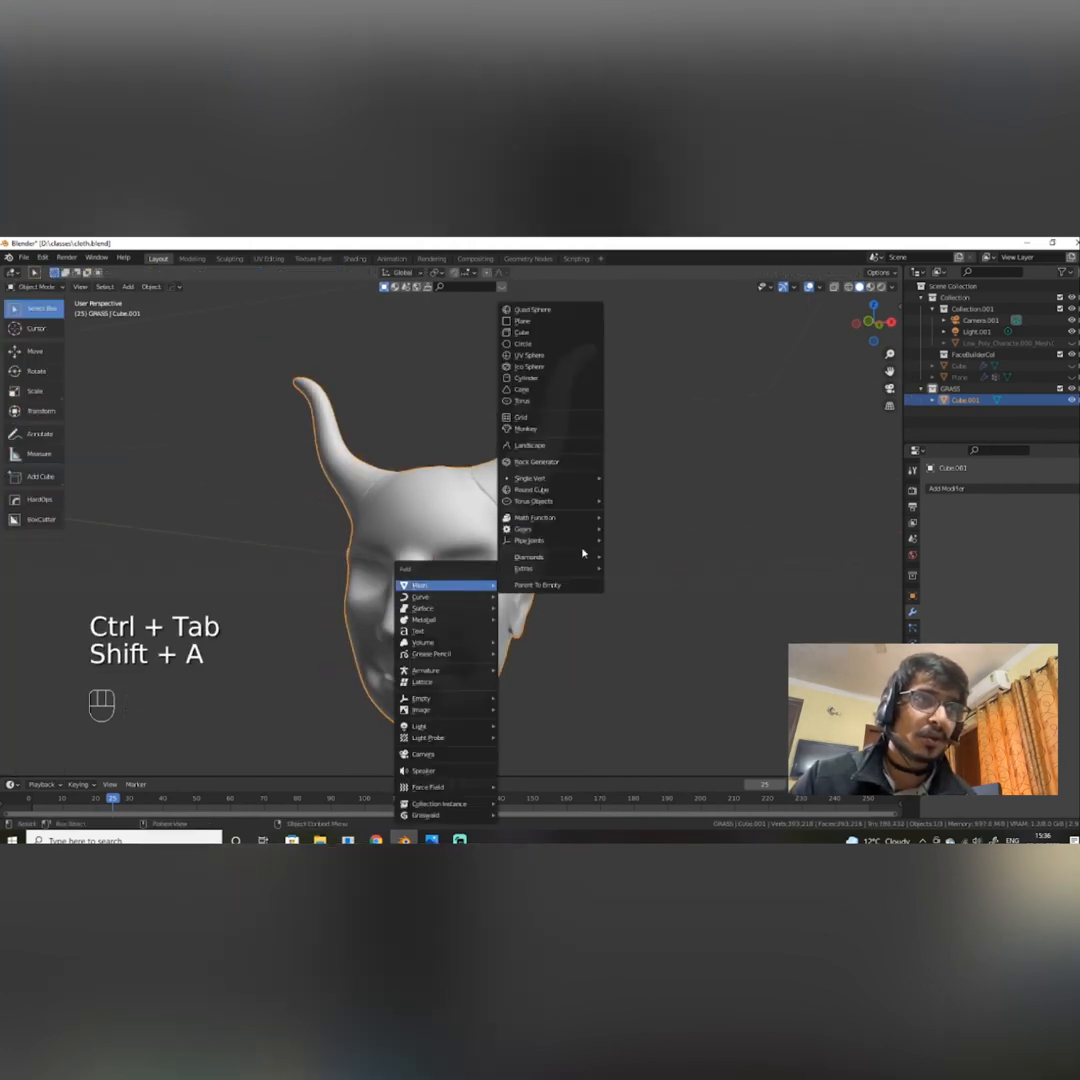
pyautogui.click(539, 358)
pyautogui.keyDown('alt'); pyautogui.moveTo(569, 506); pyautogui.dragTo(392, 525); pyautogui.keyUp('alt')
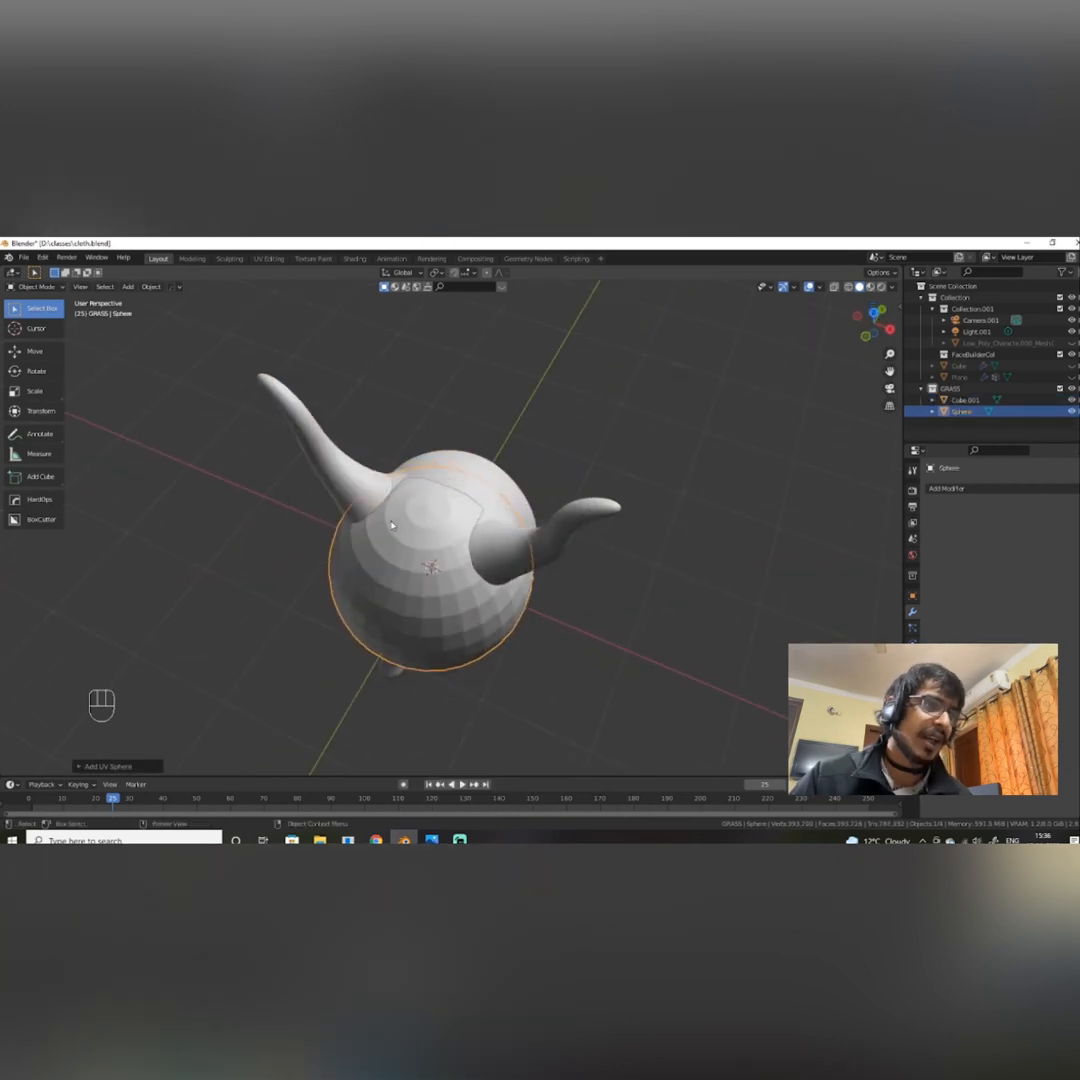
pyautogui.keyDown('alt'); pyautogui.moveTo(455, 500); pyautogui.dragTo(417, 473); pyautogui.keyUp('alt')
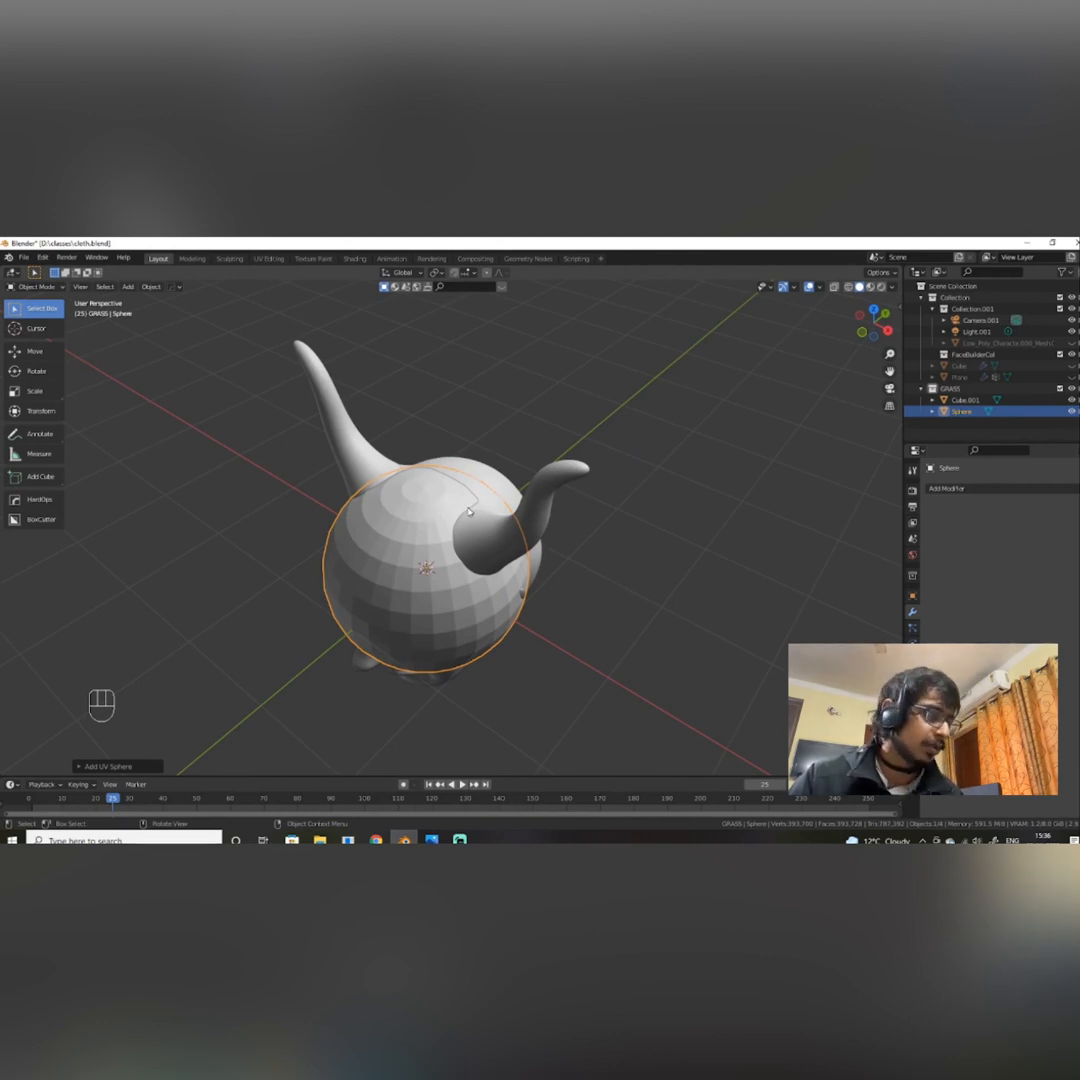
# Rotate the sphere 90° around the global X axis so its pole faces forward.
pyautogui.press('r')
pyautogui.press('x')
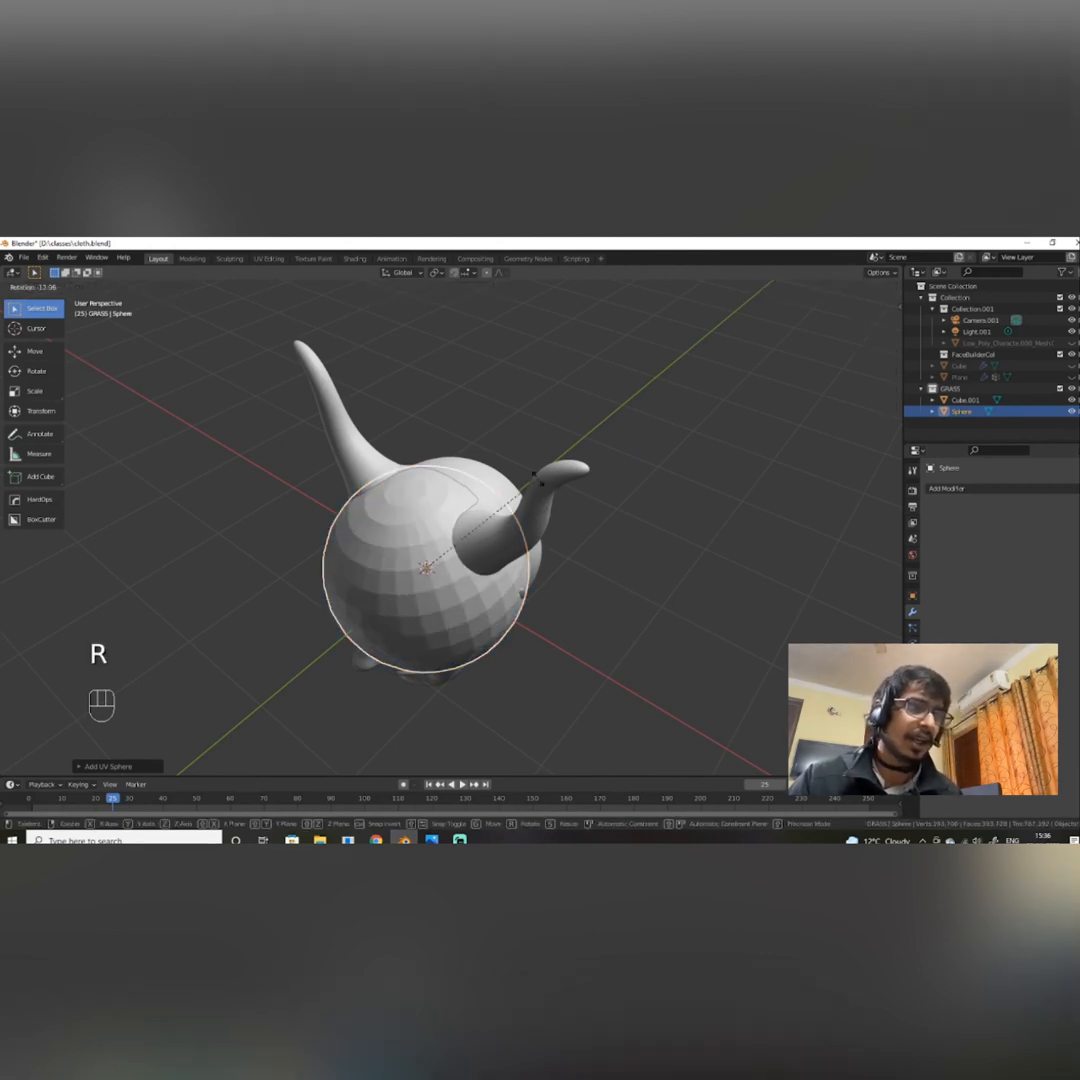
pyautogui.write('90')
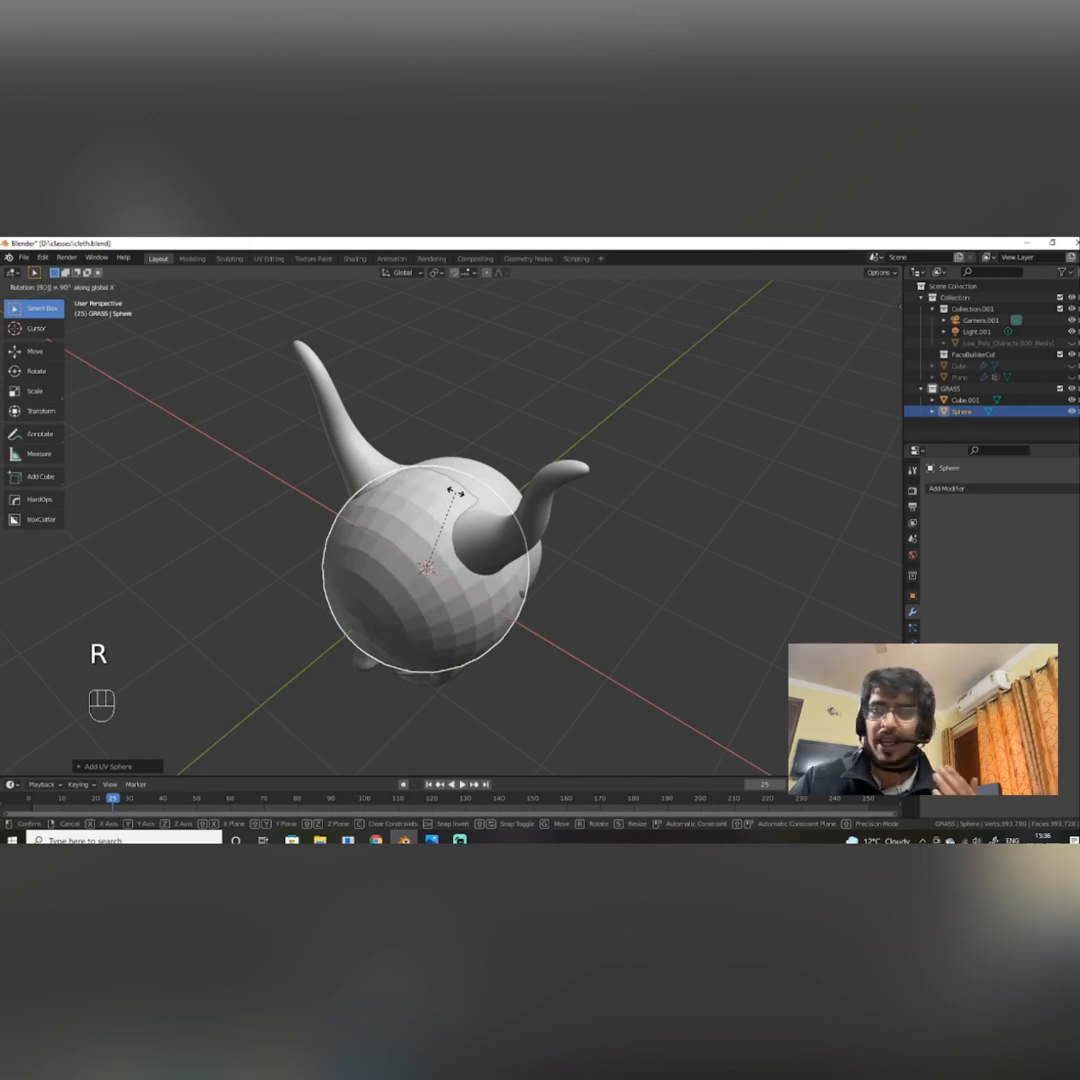
pyautogui.press('Return')
pyautogui.keyDown('alt'); pyautogui.moveTo(504, 598); pyautogui.dragTo(502, 475); pyautogui.keyUp('alt')
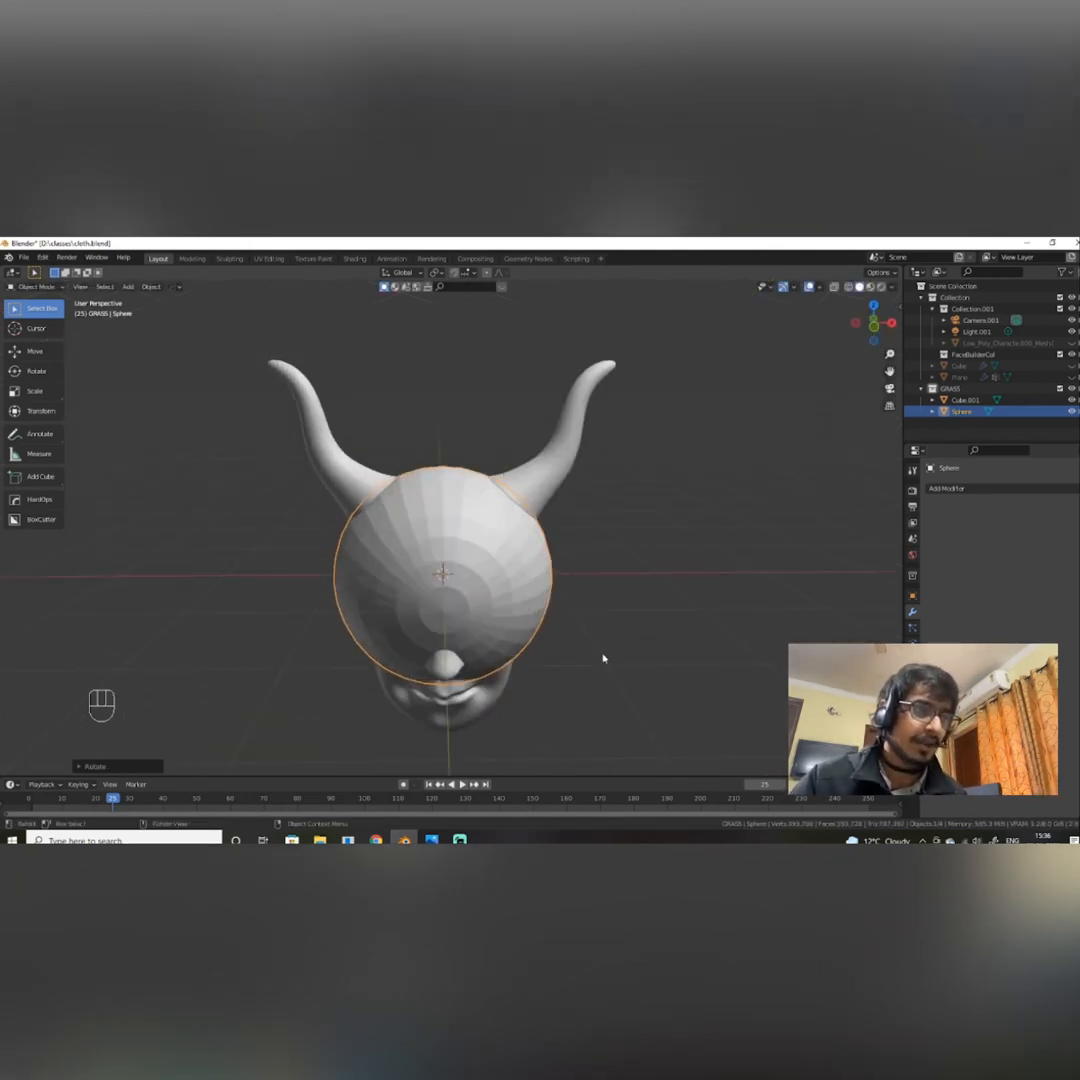
# Scale the sphere to about 0.28 and move it into one eye socket, placing it from the side and front views.
pyautogui.press('s')
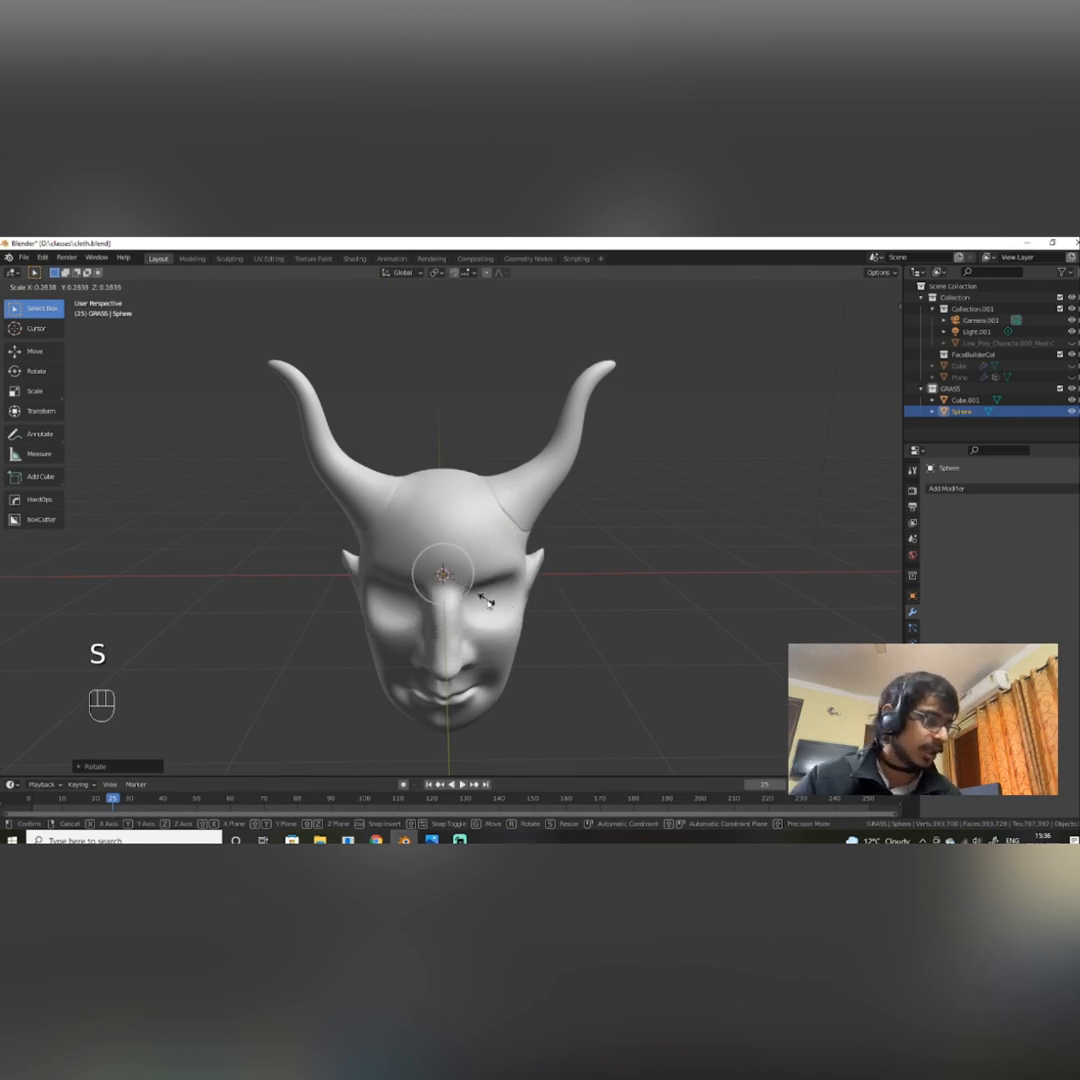
pyautogui.click(488, 602)
pyautogui.press('KP_3')
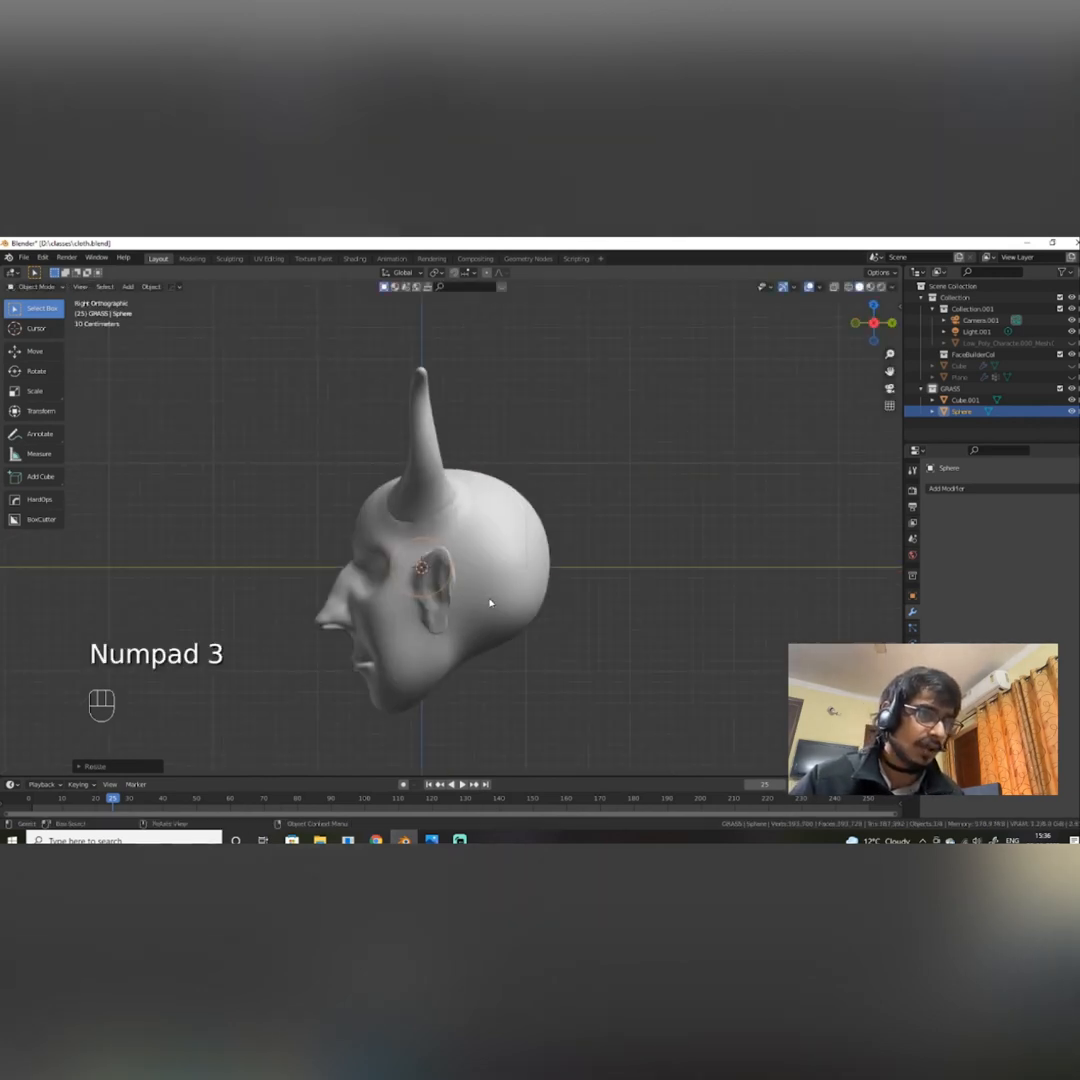
pyautogui.press('g')
pyautogui.click(446, 605)
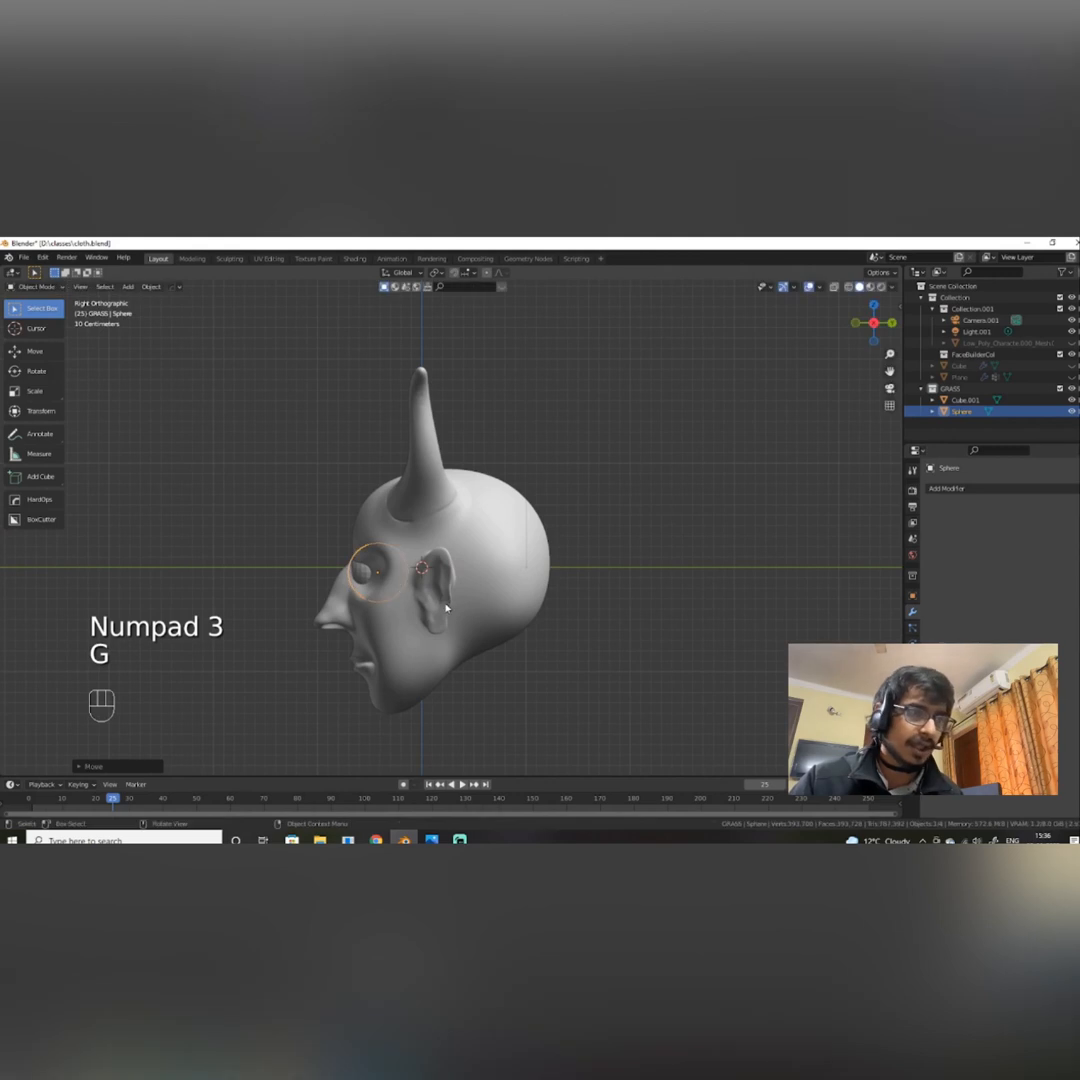
pyautogui.press('KP_1')
pyautogui.press('g')
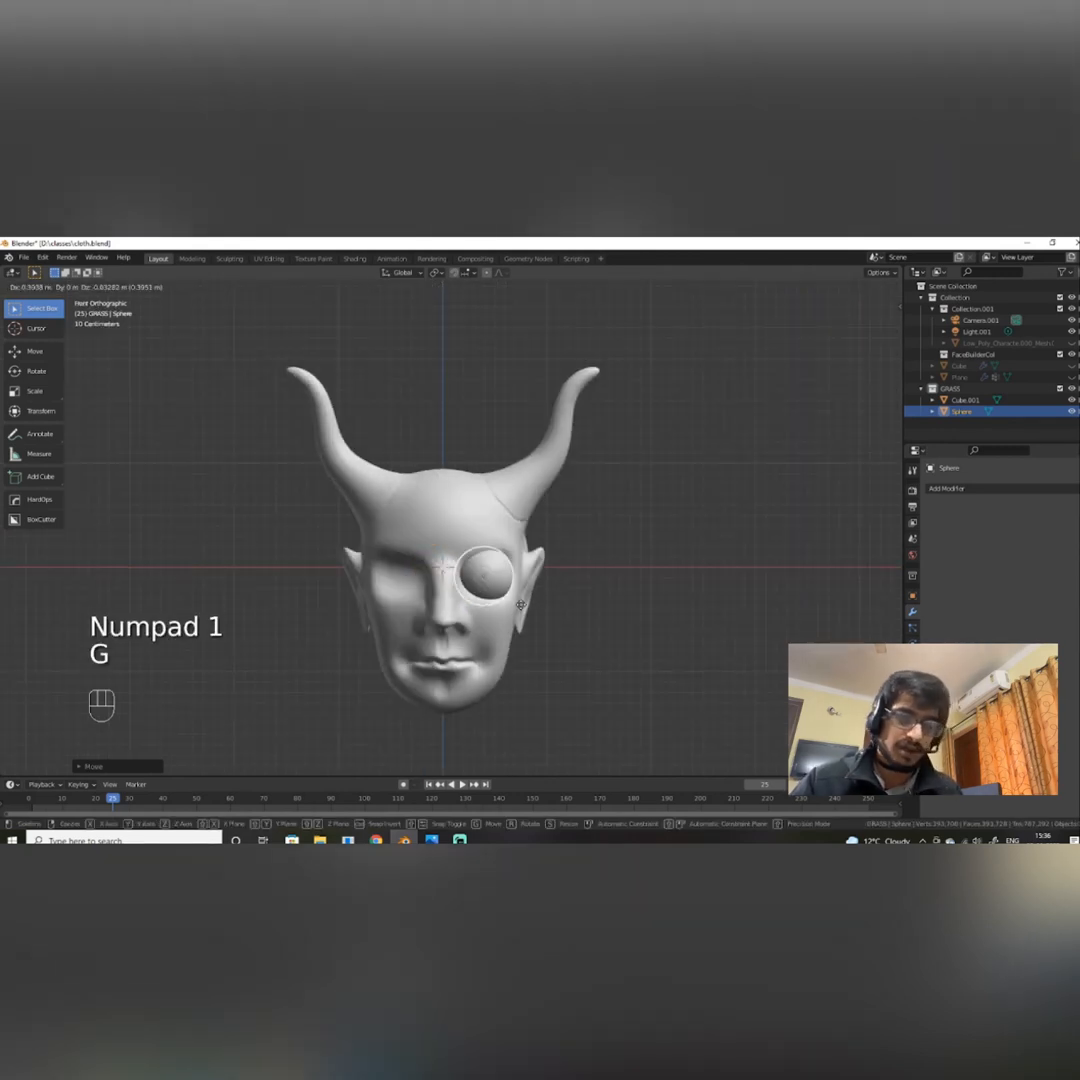
pyautogui.click(527, 613)
# Set the eyeball sphere slightly deeper and higher in the socket from the side view.
pyautogui.moveTo(527, 613); pyautogui.dragTo(392, 625, button='middle')
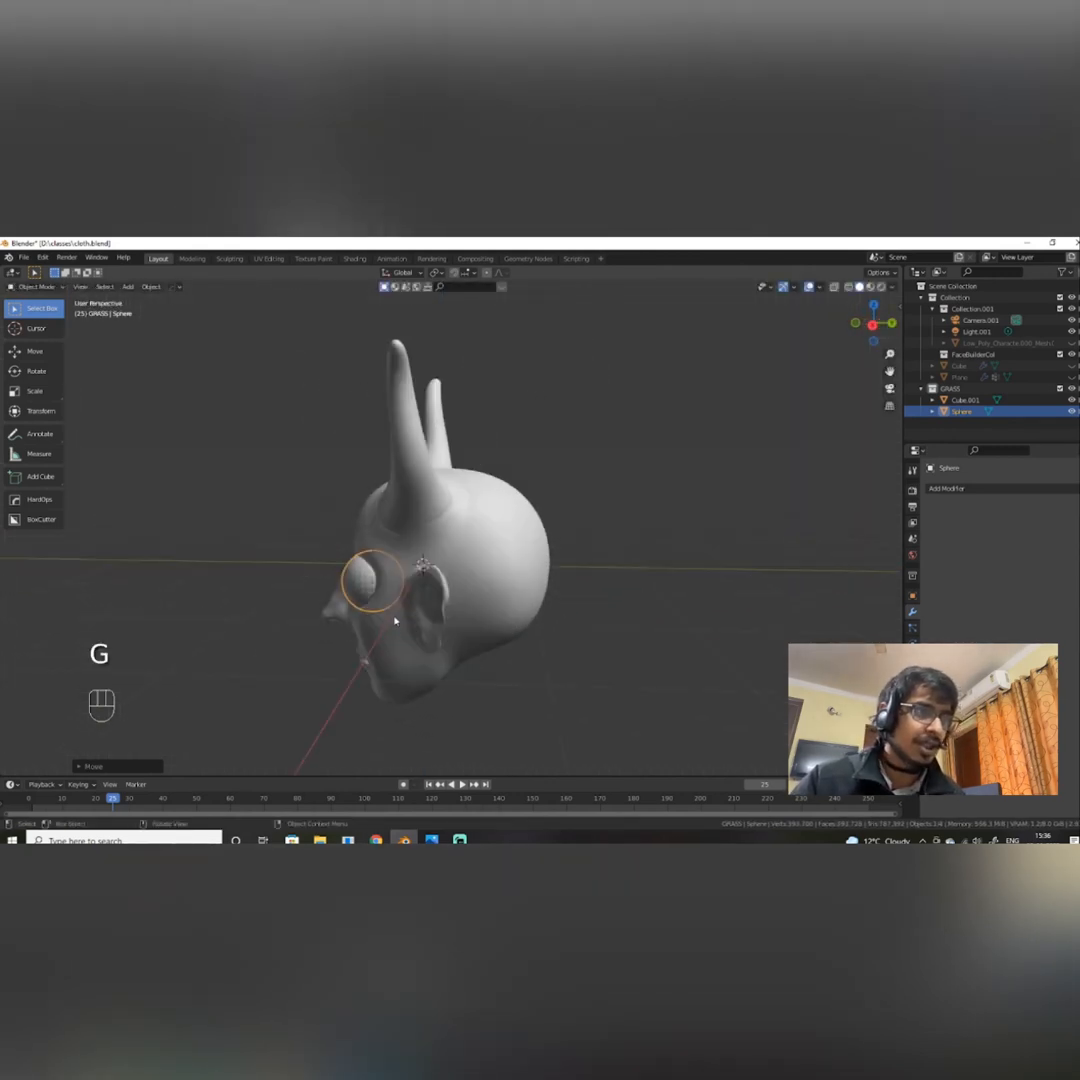
pyautogui.press('KP_3')
pyautogui.press('f')
pyautogui.press('g')
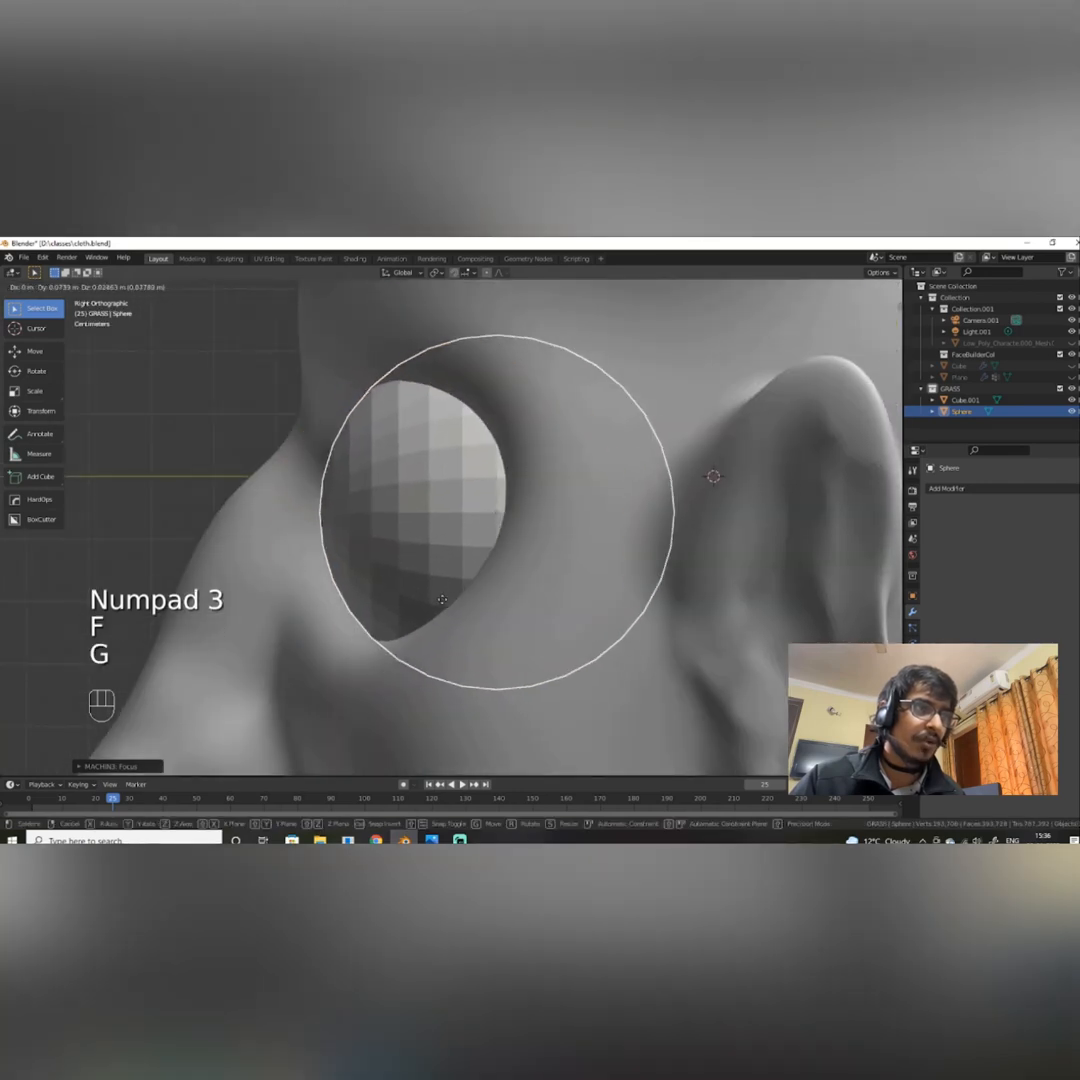
pyautogui.click(453, 617)
# Scale the eyeball sphere down slightly and shift it outward along the global X axis to fit the eye socket.
pyautogui.moveTo(453, 617); pyautogui.dragTo(555, 593, button='middle')
pyautogui.scroll(-5, 588, 632)
pyautogui.press('g')
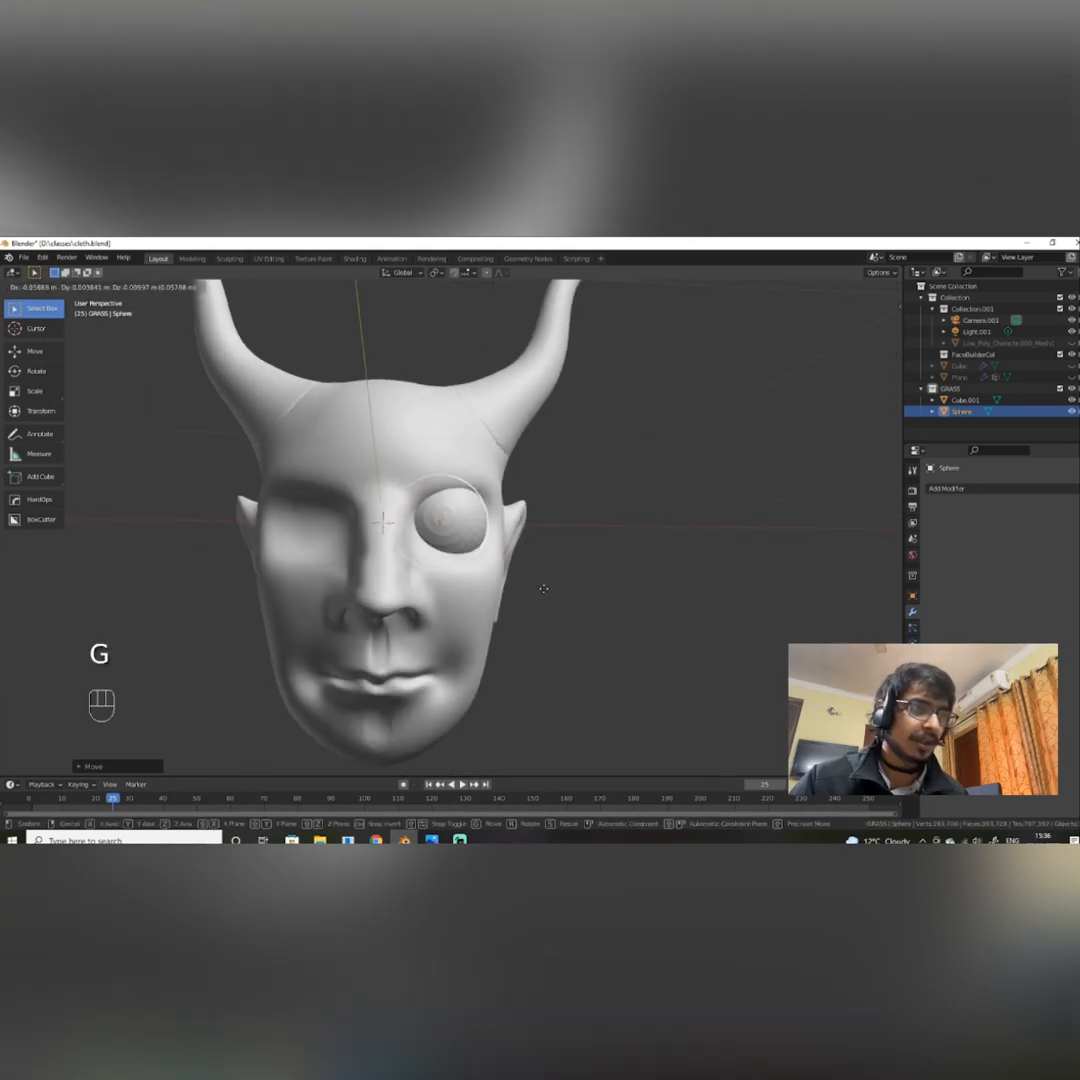
pyautogui.press('s')
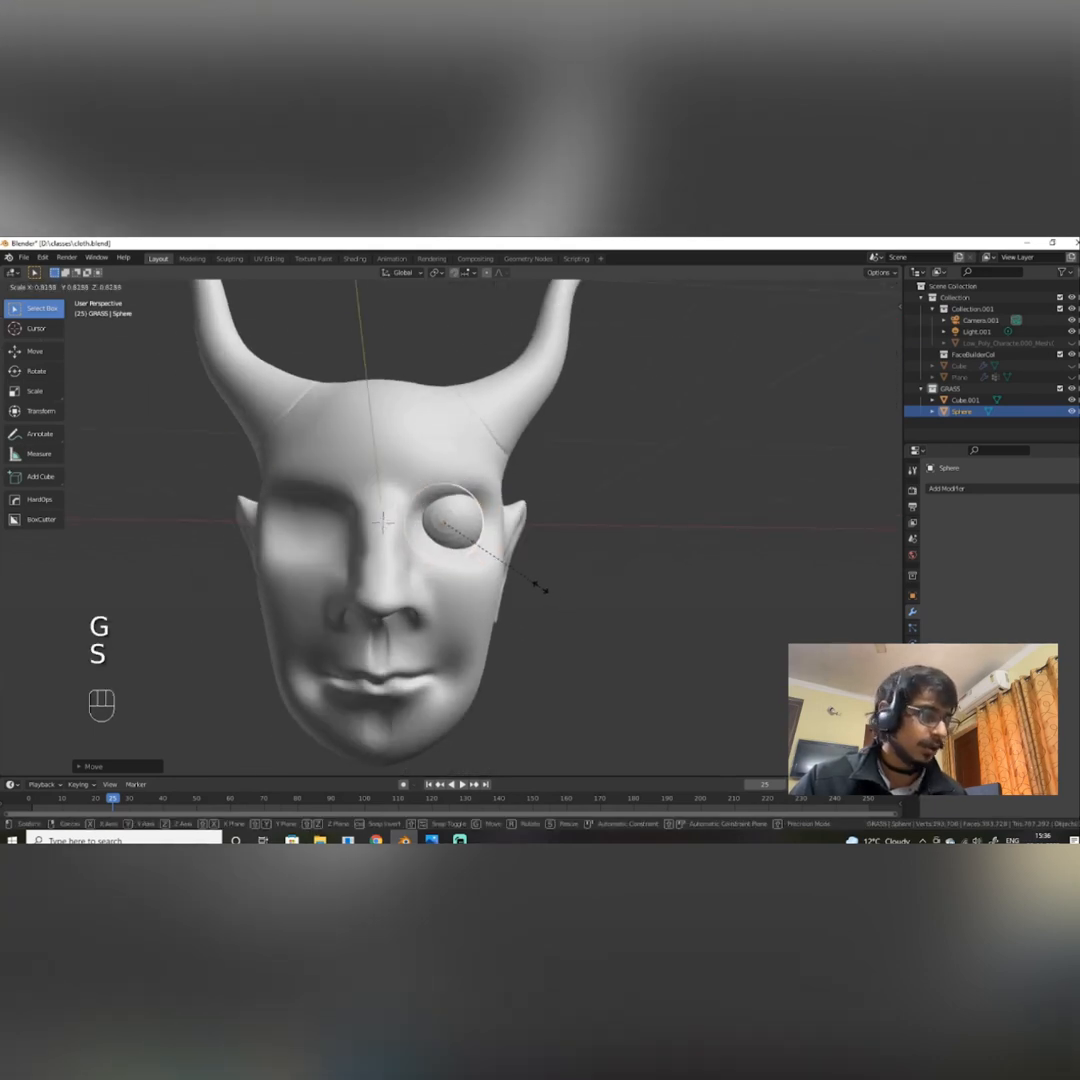
pyautogui.click(540, 588)
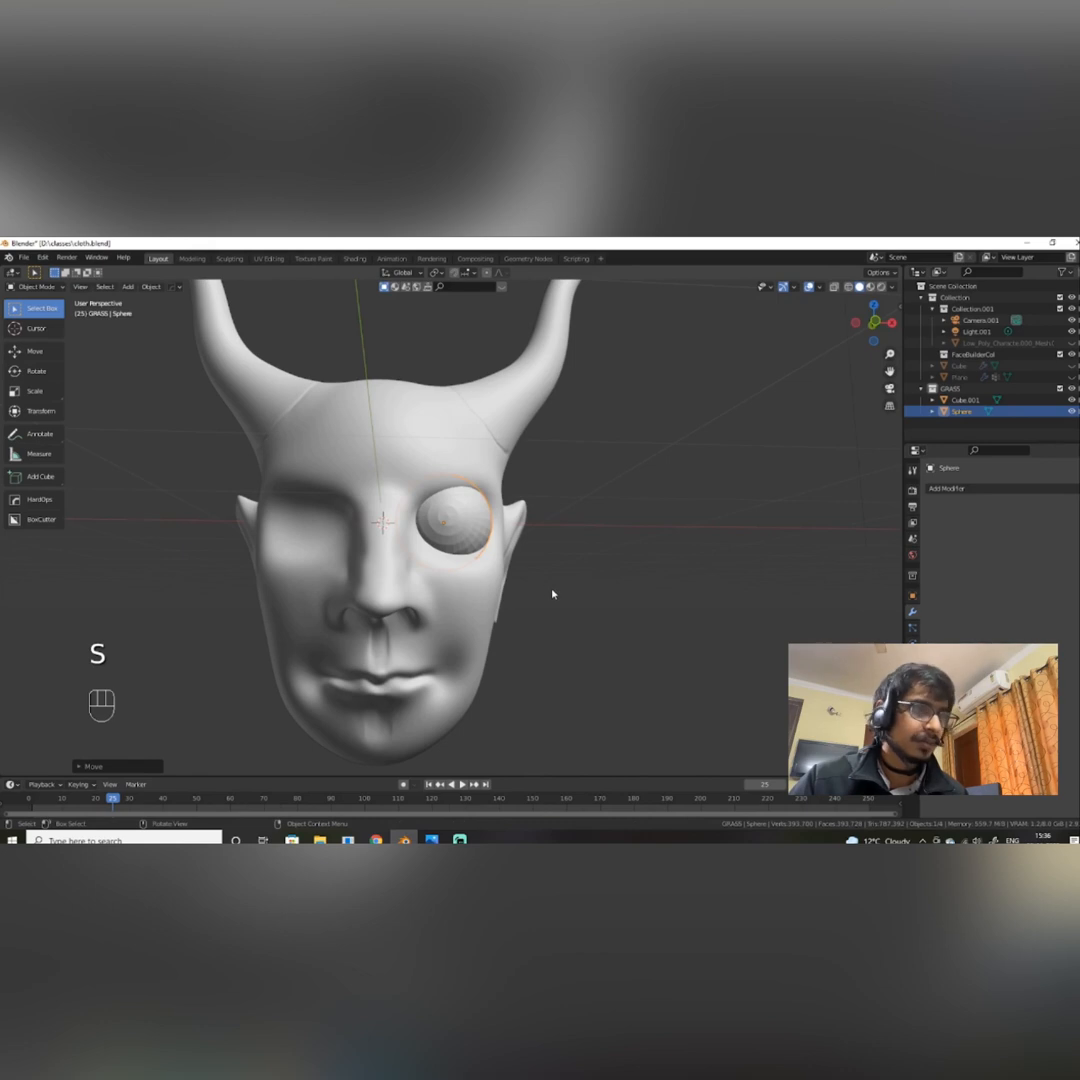
pyautogui.press('s')
pyautogui.click(528, 586)
pyautogui.press('g')
pyautogui.press('x')
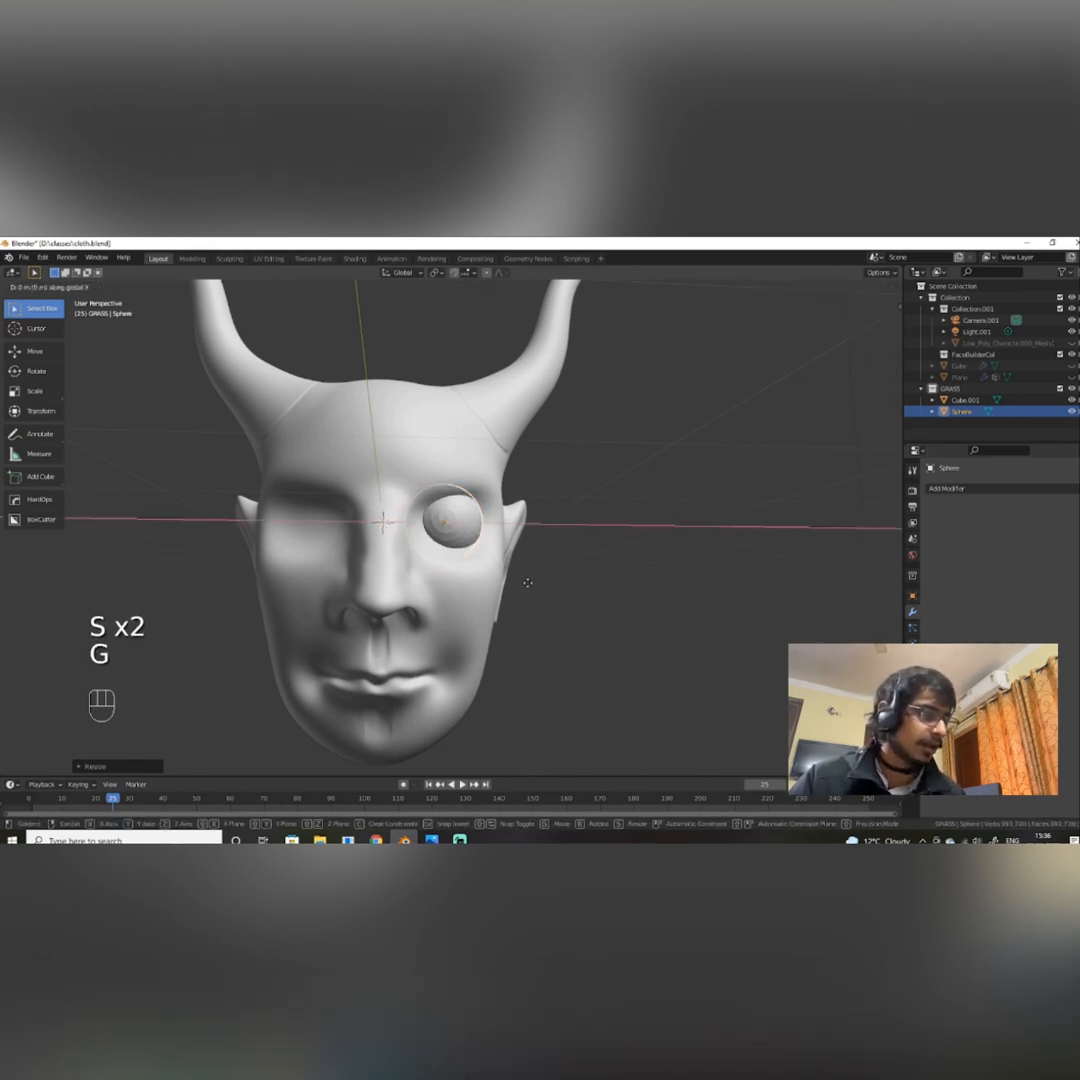
pyautogui.click(530, 584)
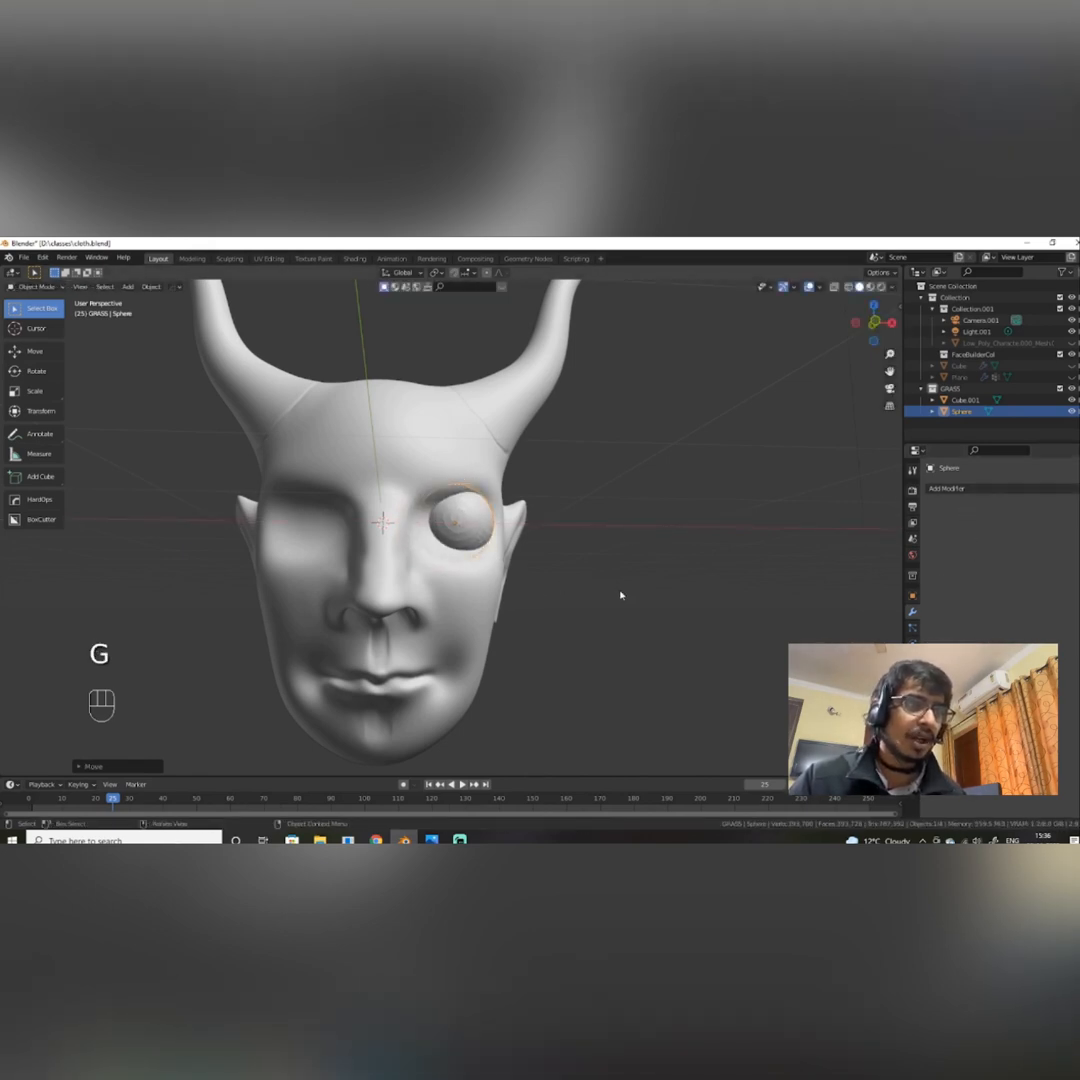
# Save the file and apply all transforms to the eyeball sphere.
pyautogui.hotkey('ctrl', 's')
pyautogui.hotkey('ctrl', 'a')
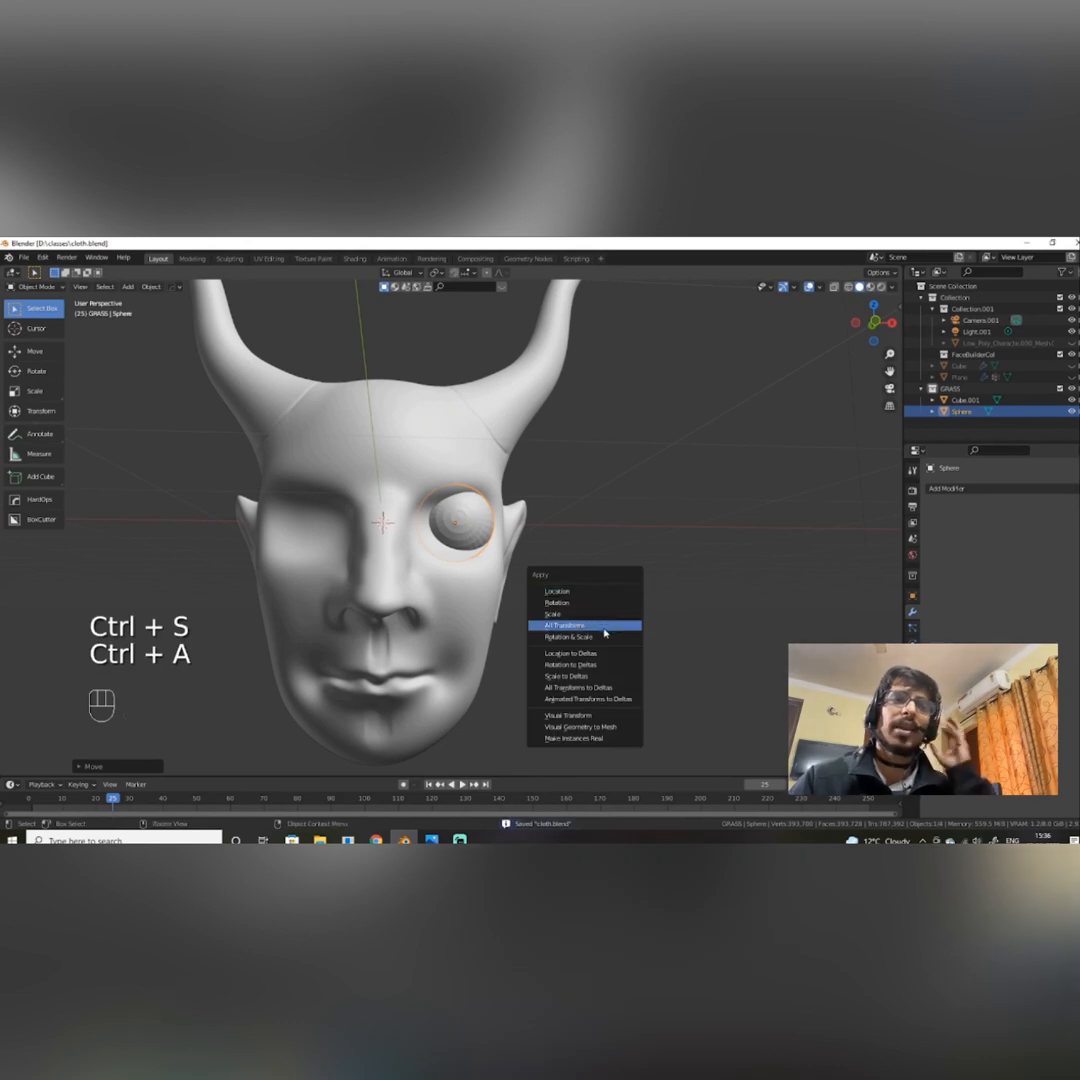
pyautogui.click(603, 627)
# Mirror the eyeball into the other socket with a Mirror modifier on the X axis, and clear the selection.
pyautogui.click(997, 488)
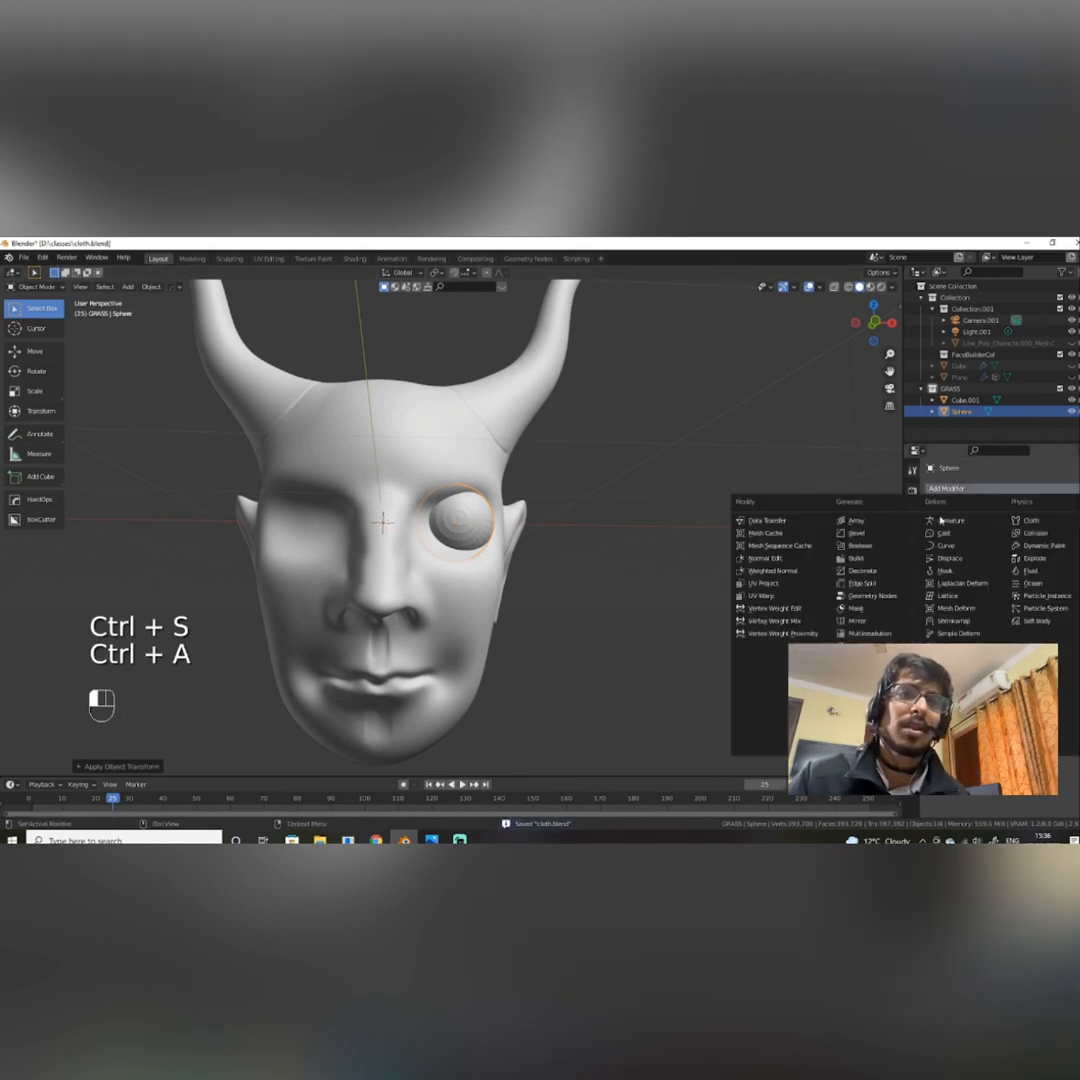
pyautogui.click(868, 620)
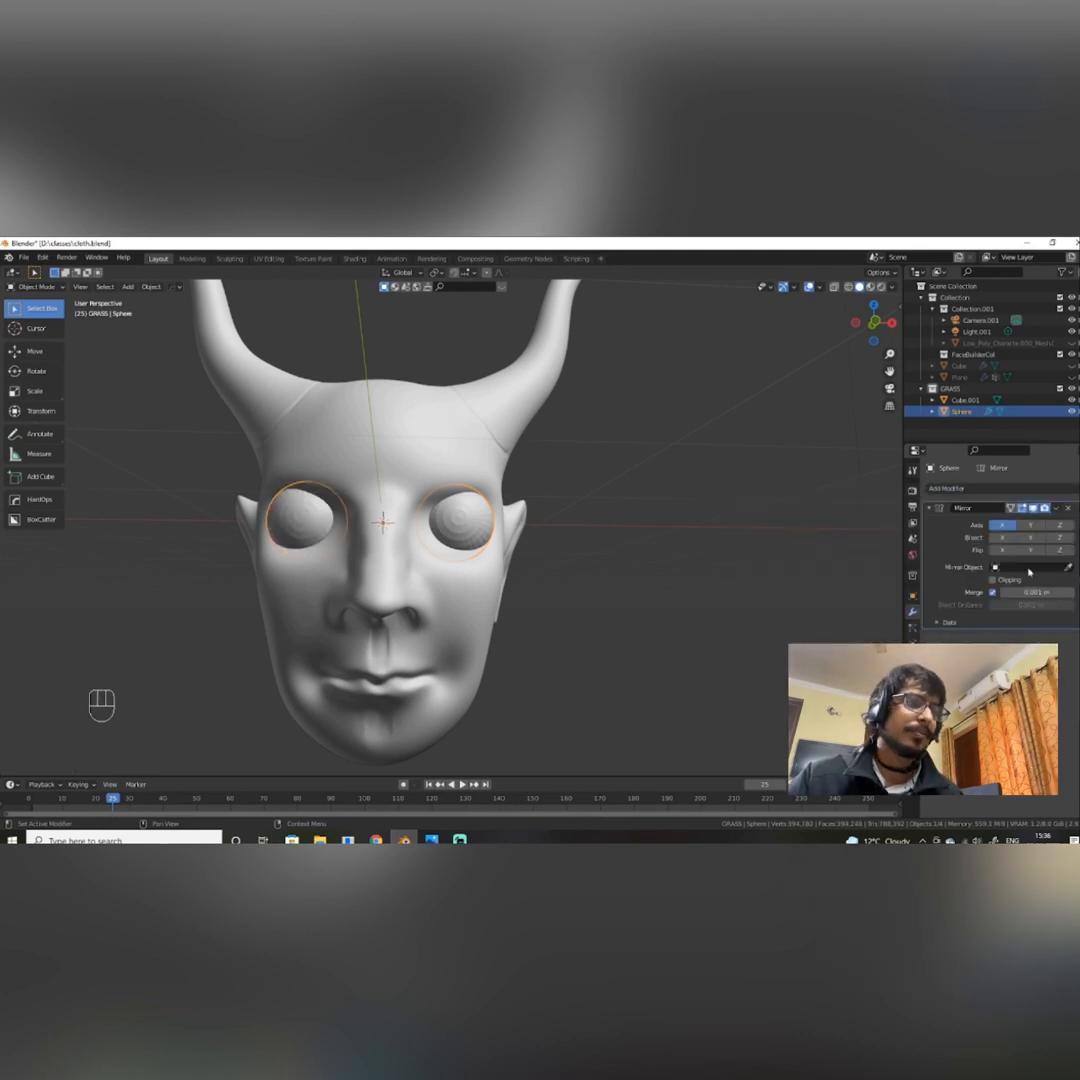
pyautogui.keyDown('alt'); pyautogui.moveTo(578, 586); pyautogui.dragTo(601, 601, button='middle'); pyautogui.keyUp('alt')
pyautogui.scroll(-4, 472, 586)
pyautogui.click(565, 605)
# Examine the horned head and its two eyeballs from the front, side and three-quarter angles in Object Mode.
pyautogui.moveTo(565, 605); pyautogui.dragTo(540, 634, button='middle')
pyautogui.scroll(-2, 541, 628)
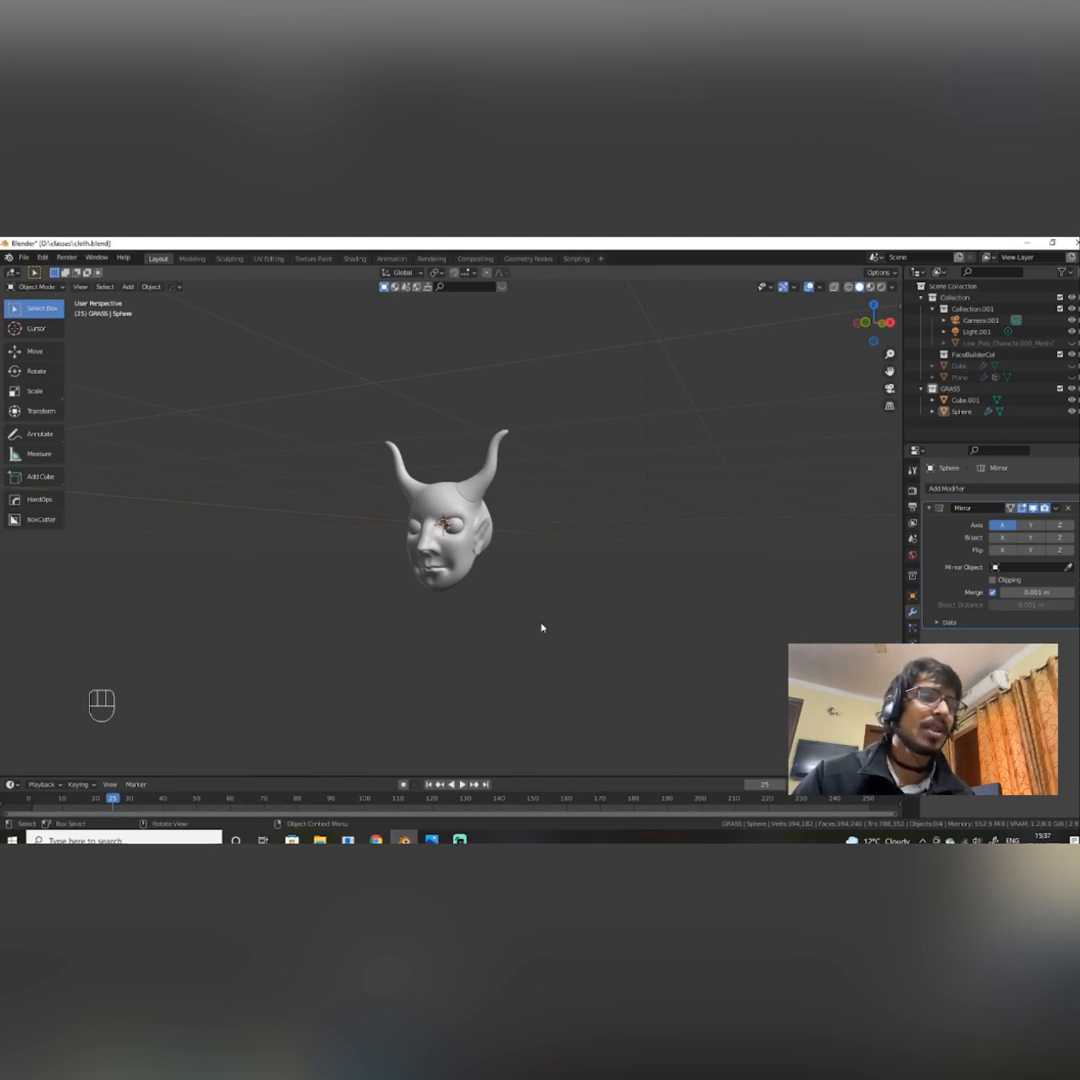
pyautogui.moveTo(541, 628); pyautogui.dragTo(707, 620, button='middle')
pyautogui.scroll(3, 595, 636)
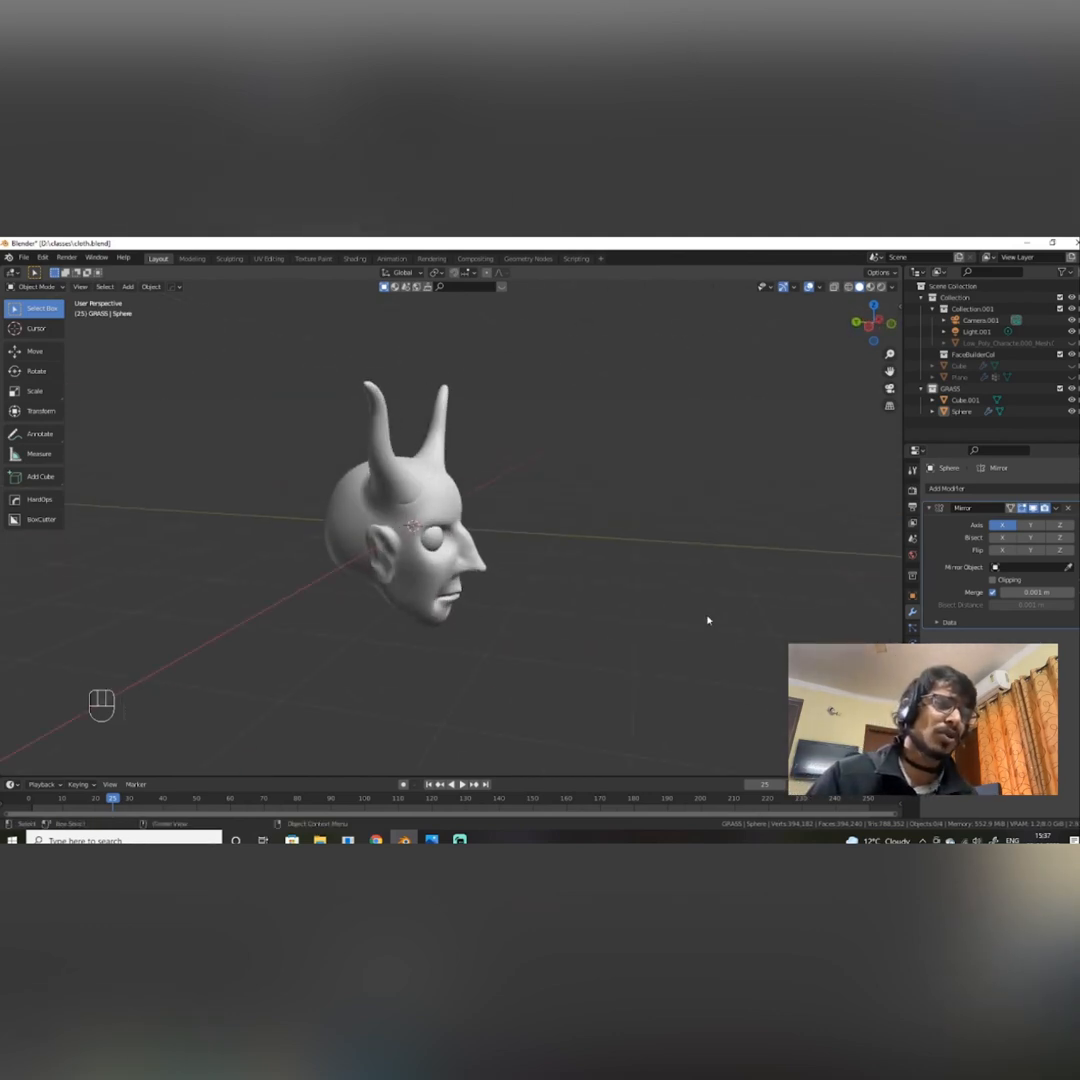
pyautogui.scroll(2, 383, 572)
pyautogui.keyDown('alt'); pyautogui.moveTo(383, 572); pyautogui.dragTo(559, 607, button='middle'); pyautogui.keyUp('alt')
pyautogui.scroll(-3, 475, 551)
pyautogui.scroll(4, 601, 641)
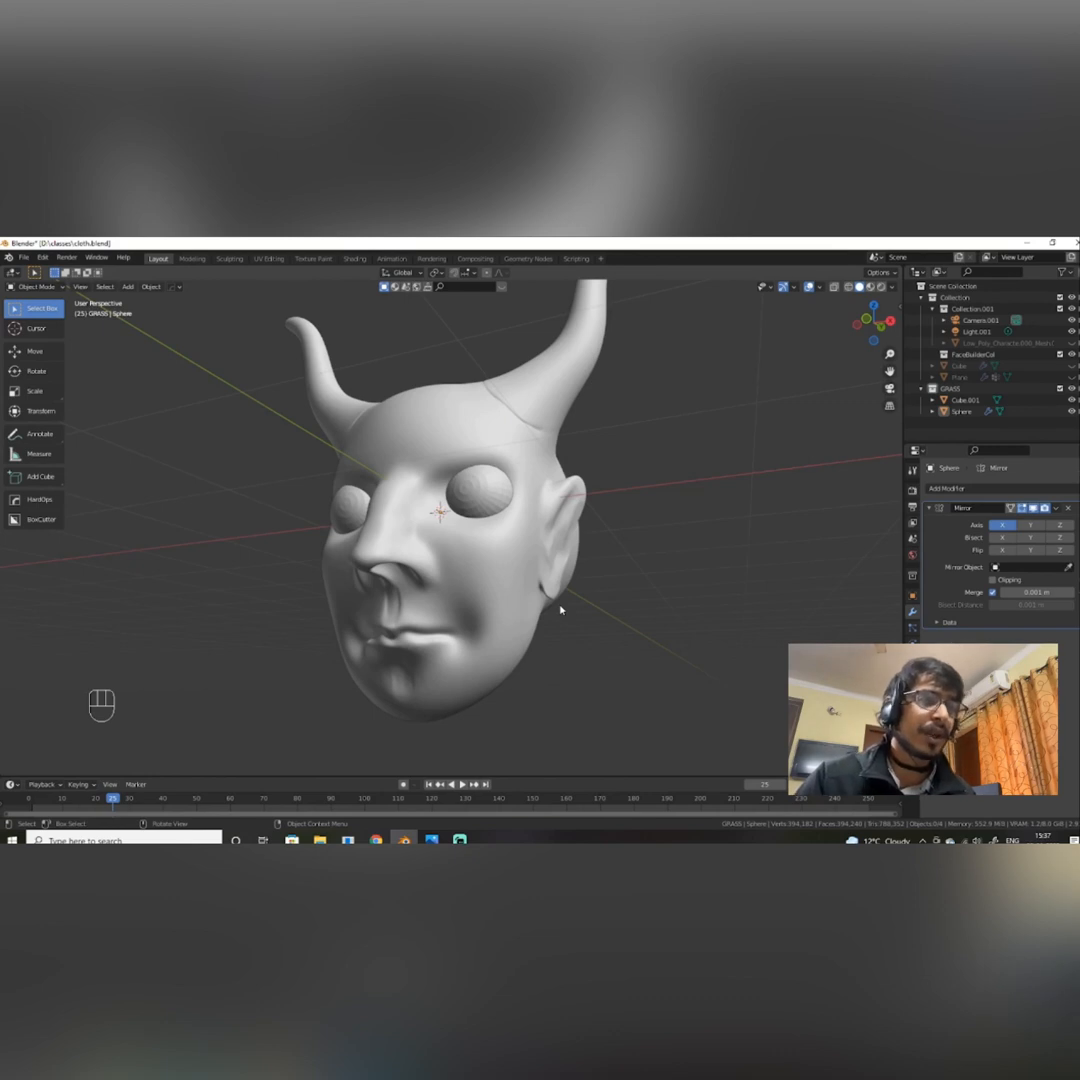
pyautogui.hotkey('ctrl', 'Tab')
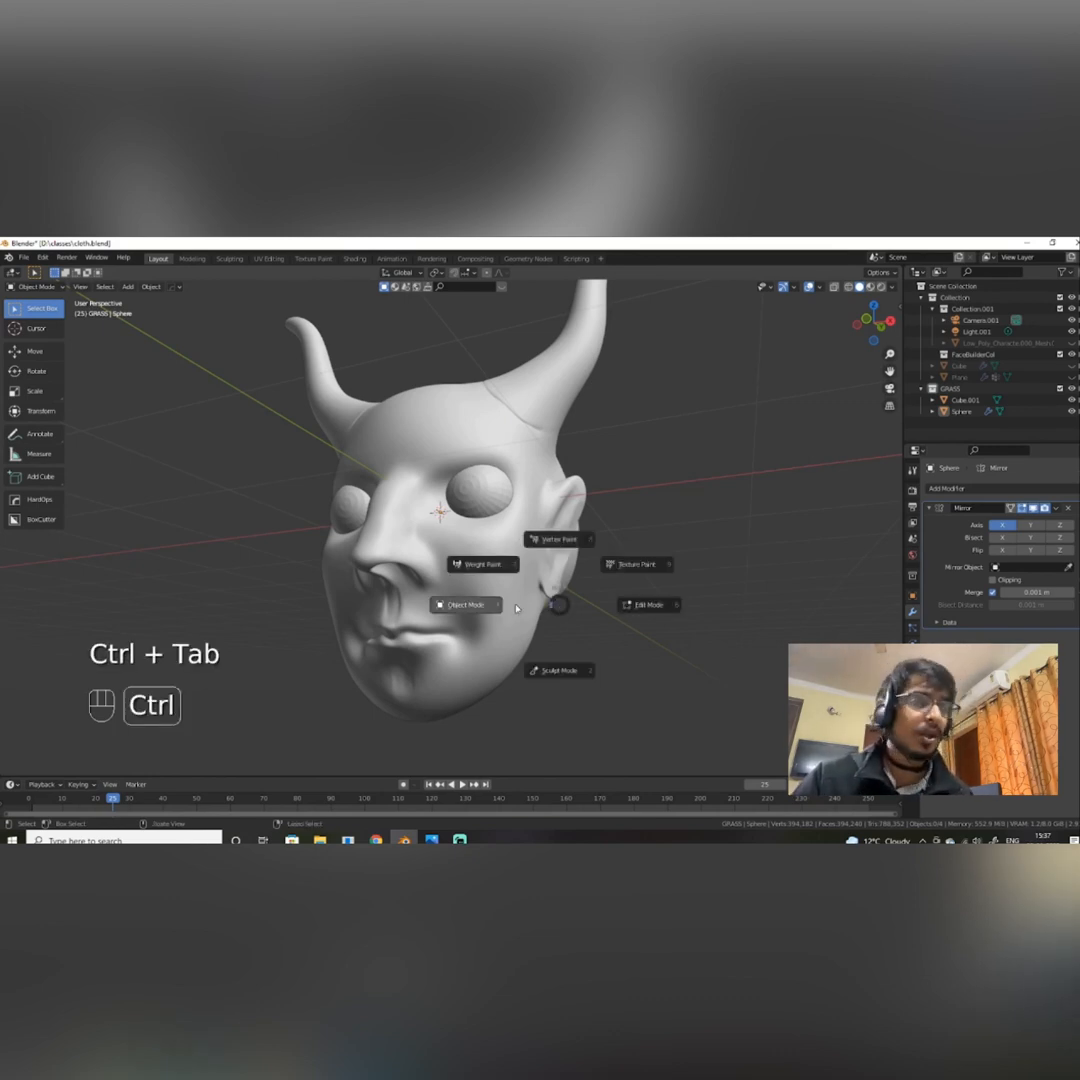
pyautogui.click(500, 612)
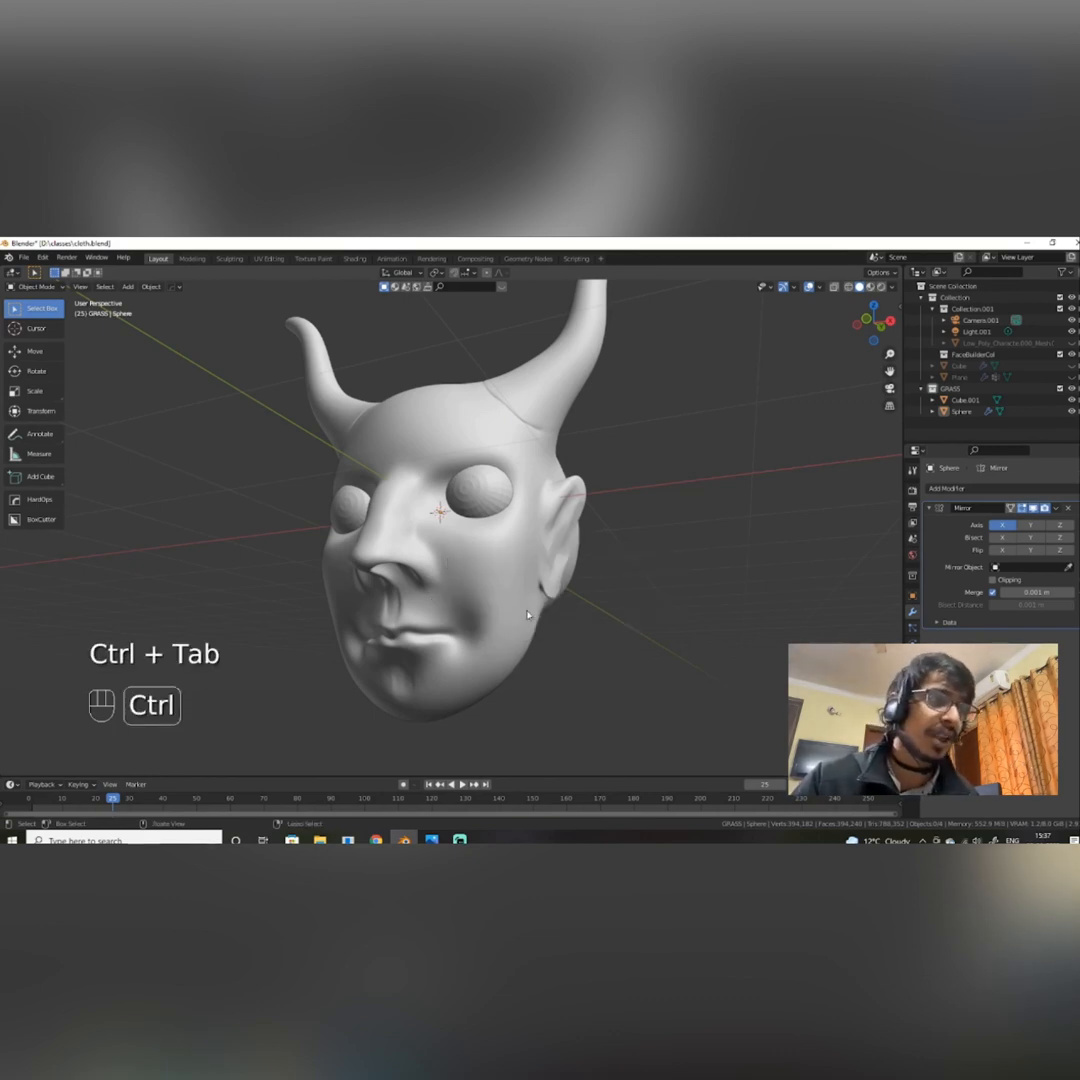
# Start saving the project as a new file and browse to the classes folder on drive D:.
pyautogui.hotkey('ctrl', 'shift', 's')
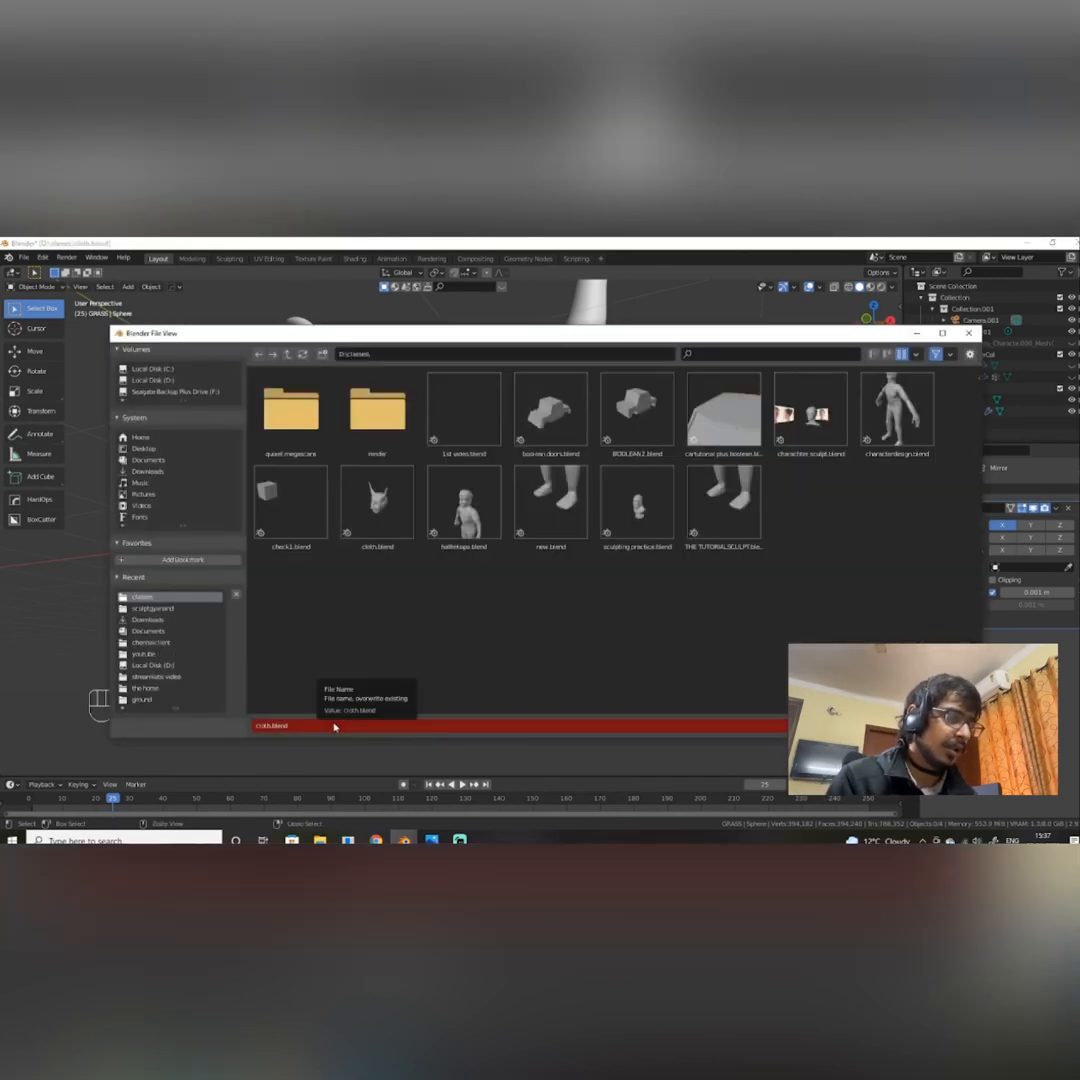
pyautogui.press('p')
pyautogui.press('t')
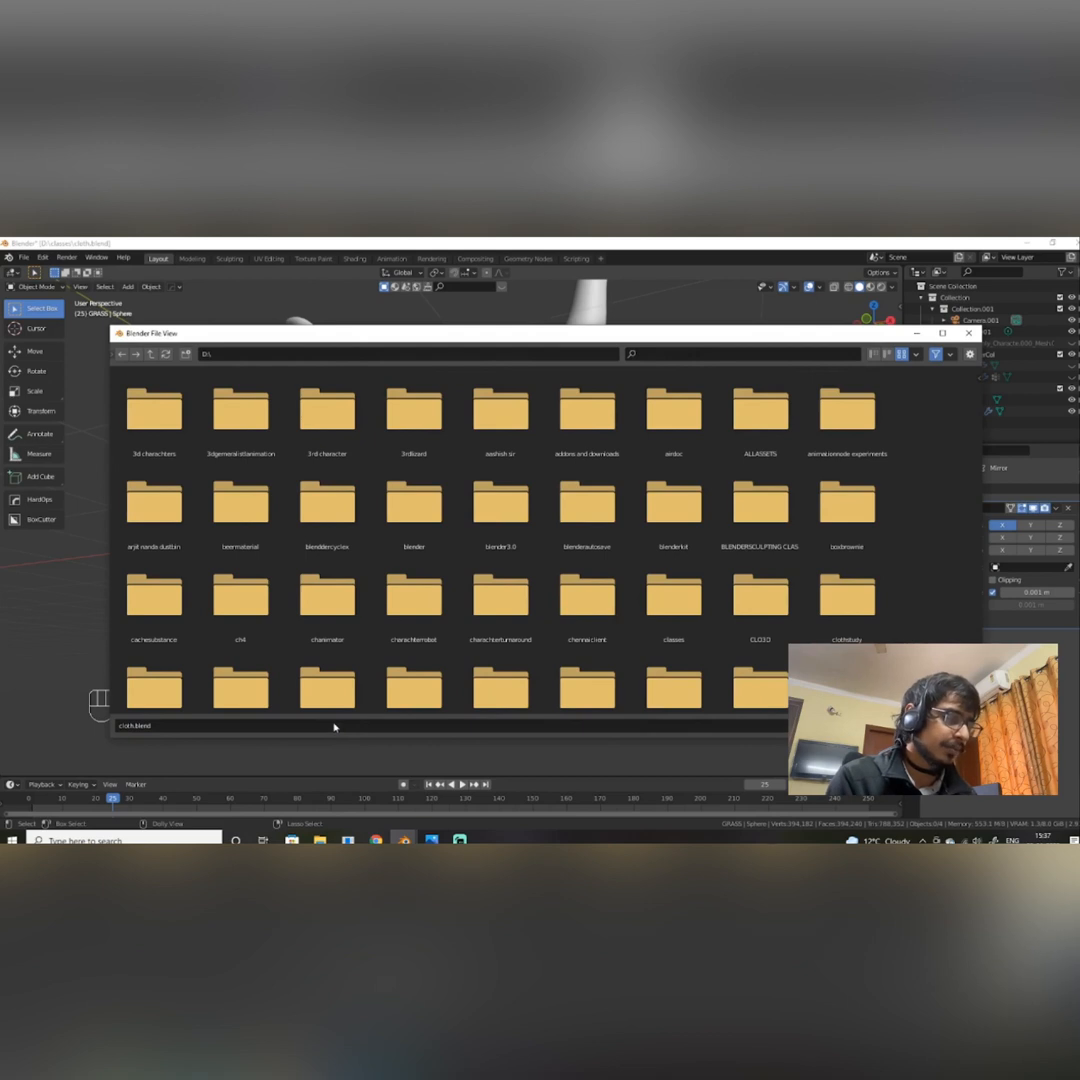
pyautogui.press('p')
pyautogui.press('t')
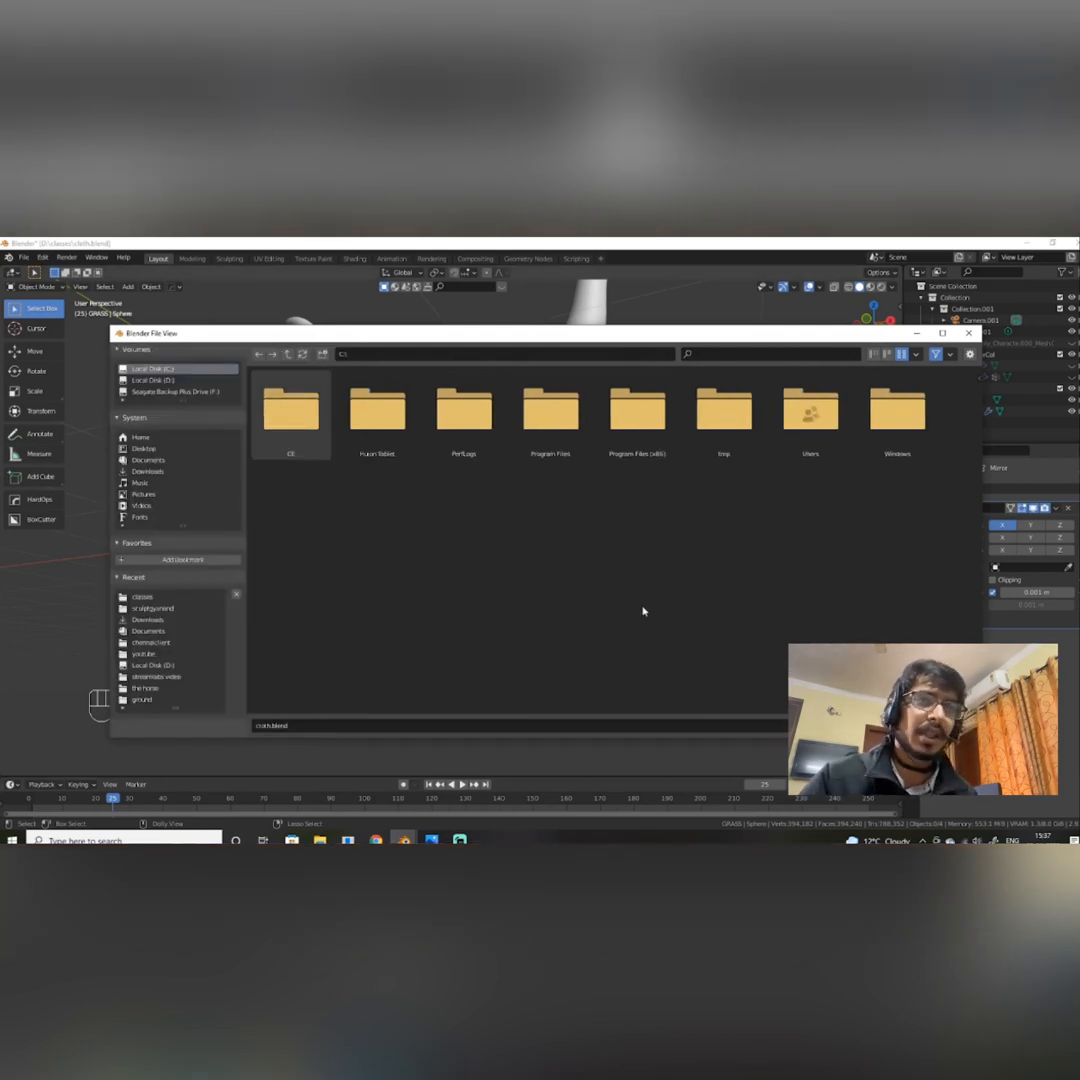
pyautogui.click(140, 380)
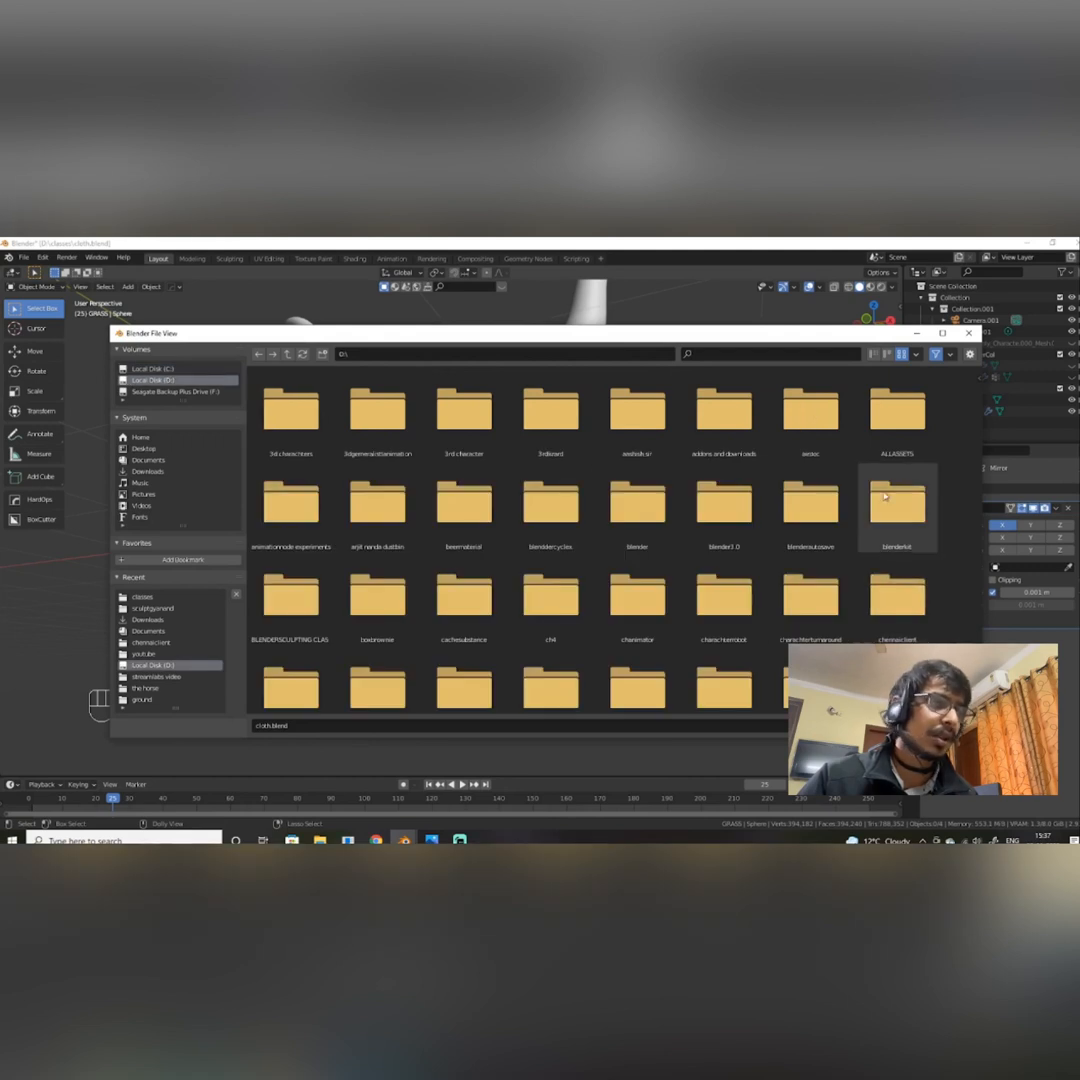
pyautogui.scroll(-1, 583, 687)
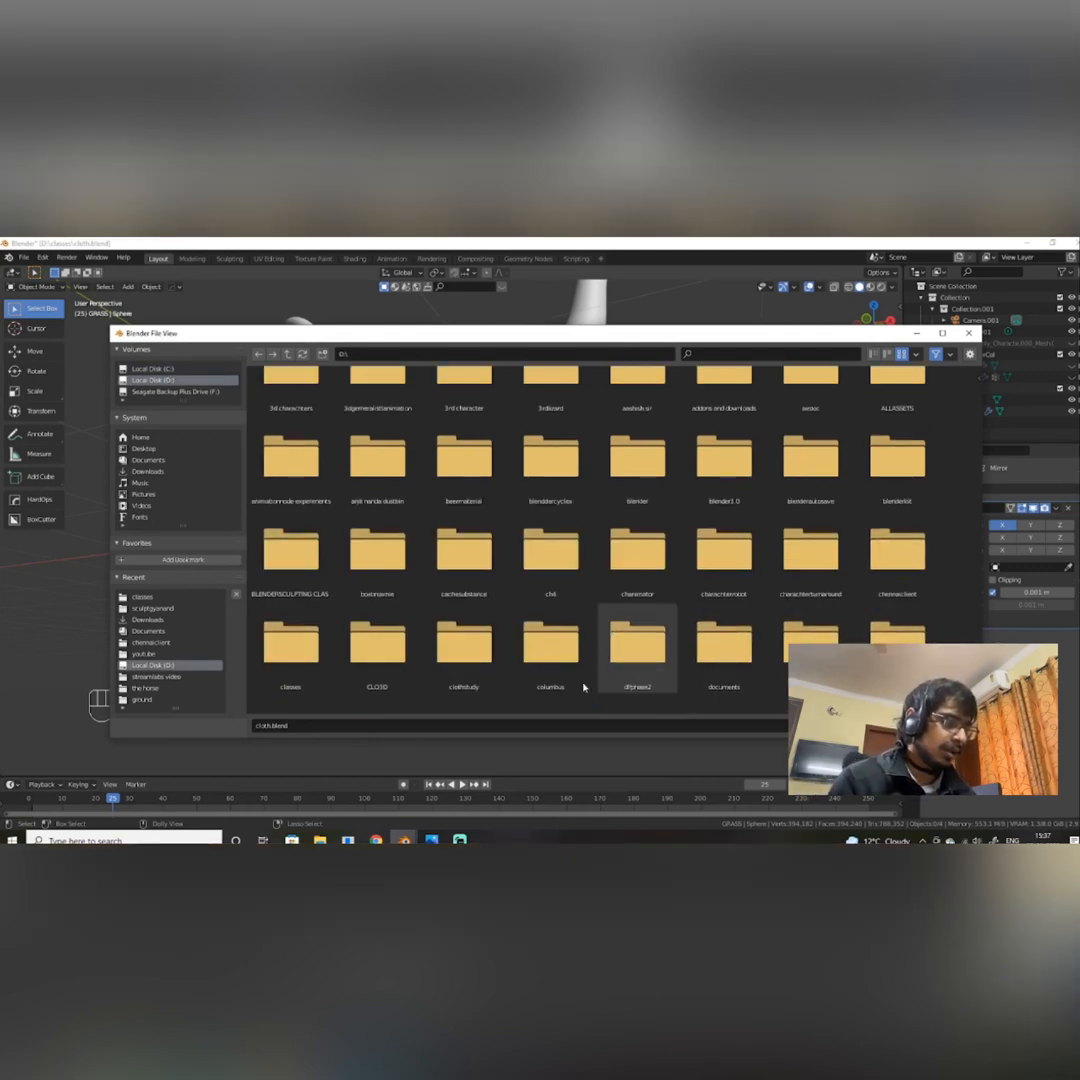
pyautogui.doubleClick(320, 660)
# Name the new file SCULPT PRACTICE and save it.
pyautogui.click(306, 724)
pyautogui.write('s')
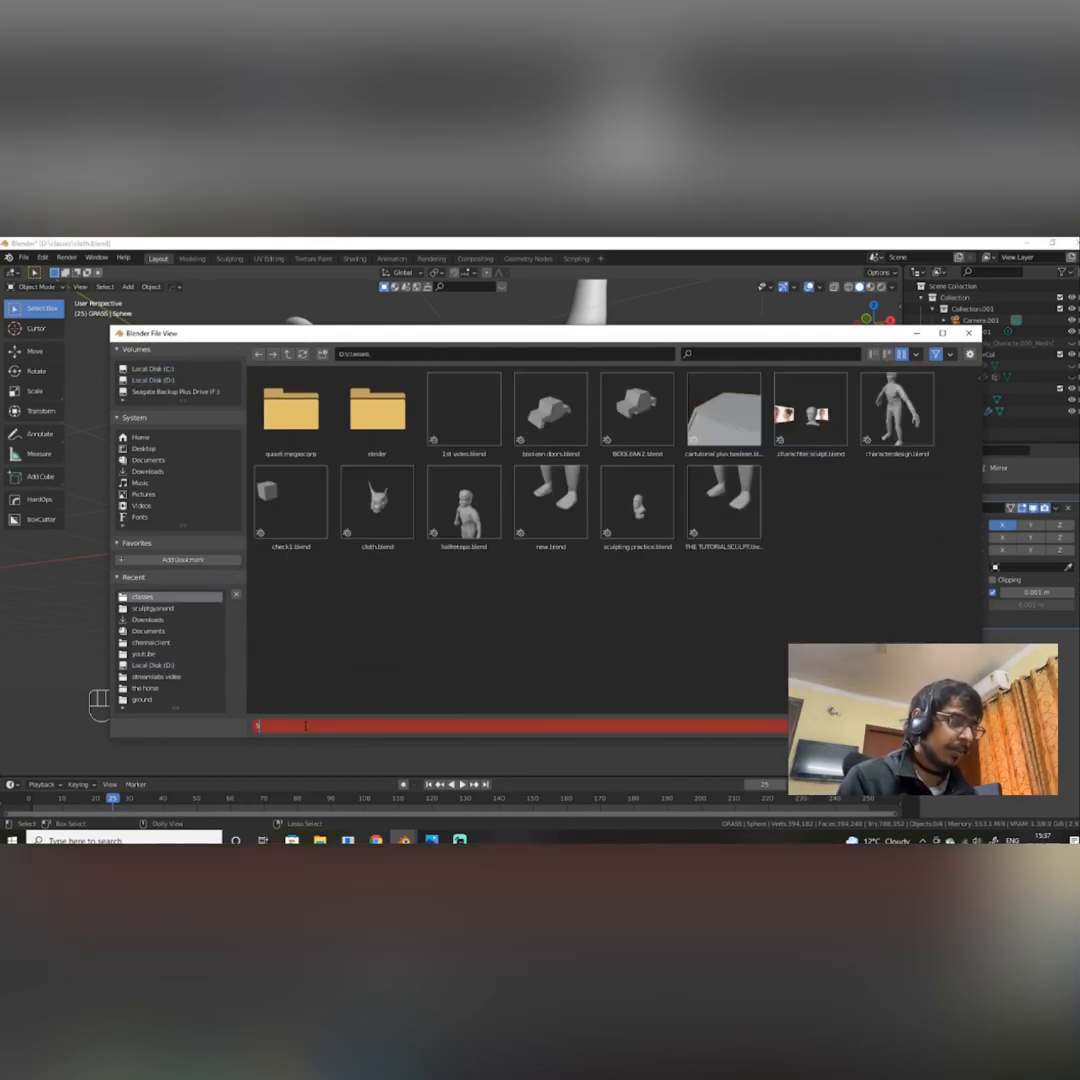
pyautogui.write('CULPT P')
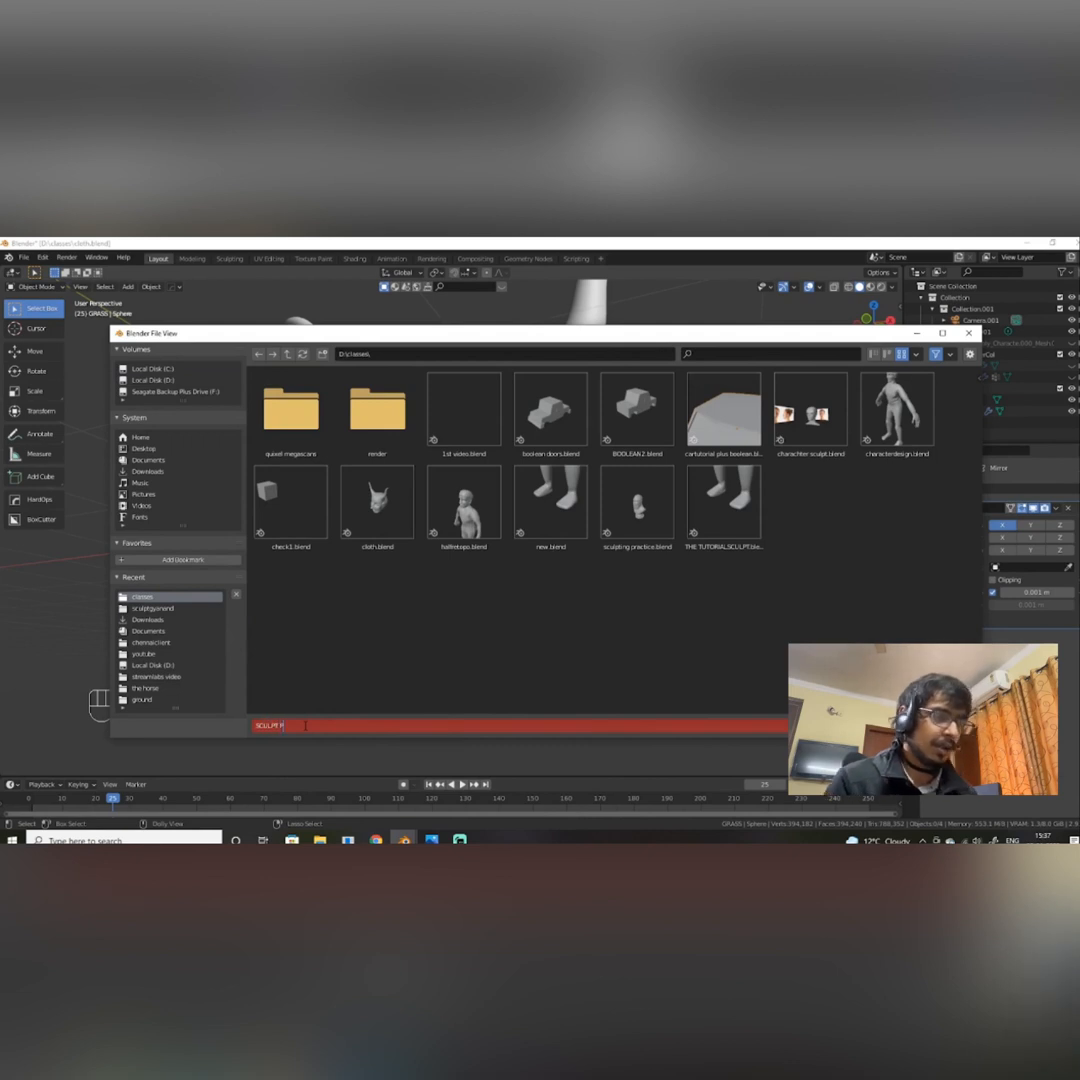
pyautogui.write('RACTIC')
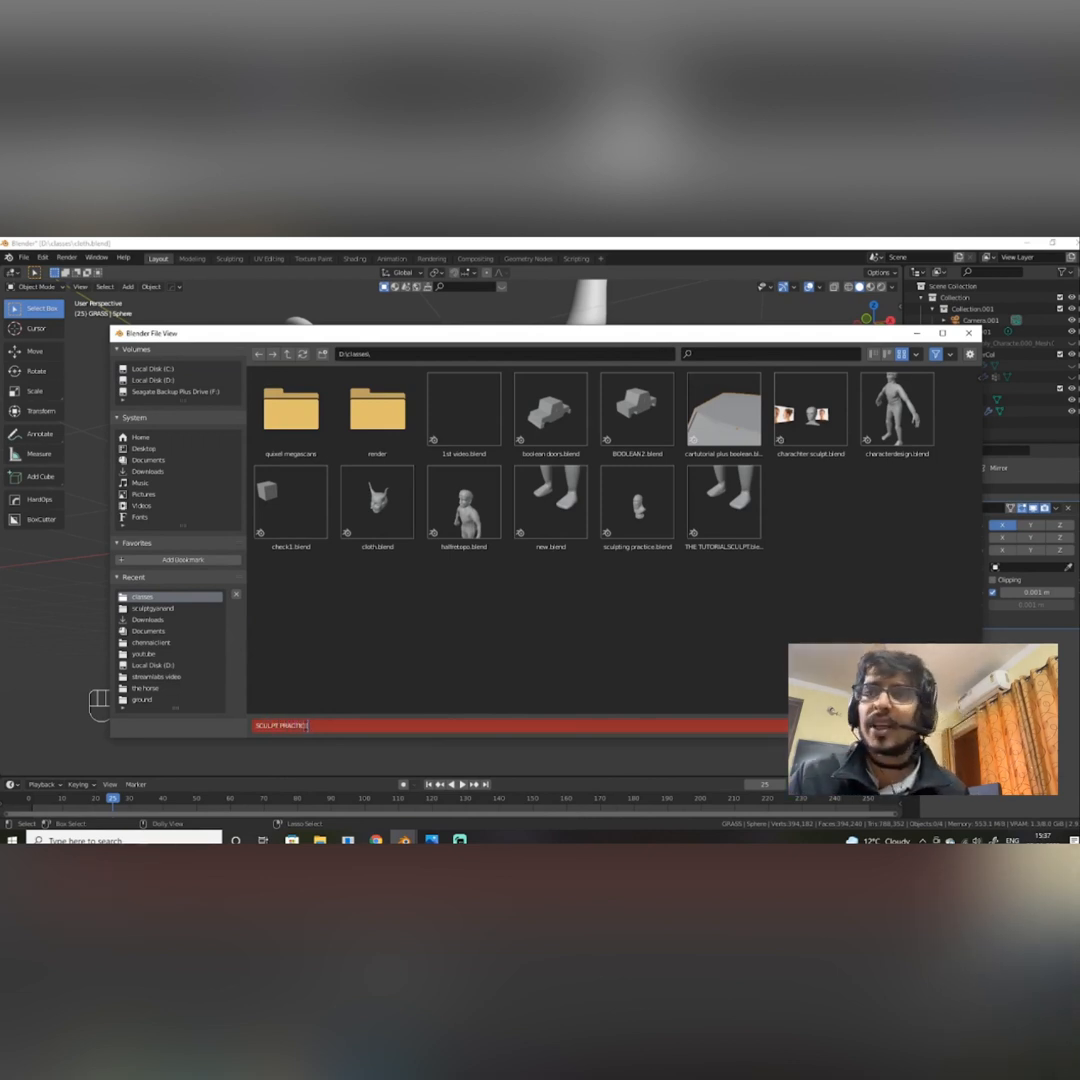
pyautogui.write('E')
pyautogui.press('Return')
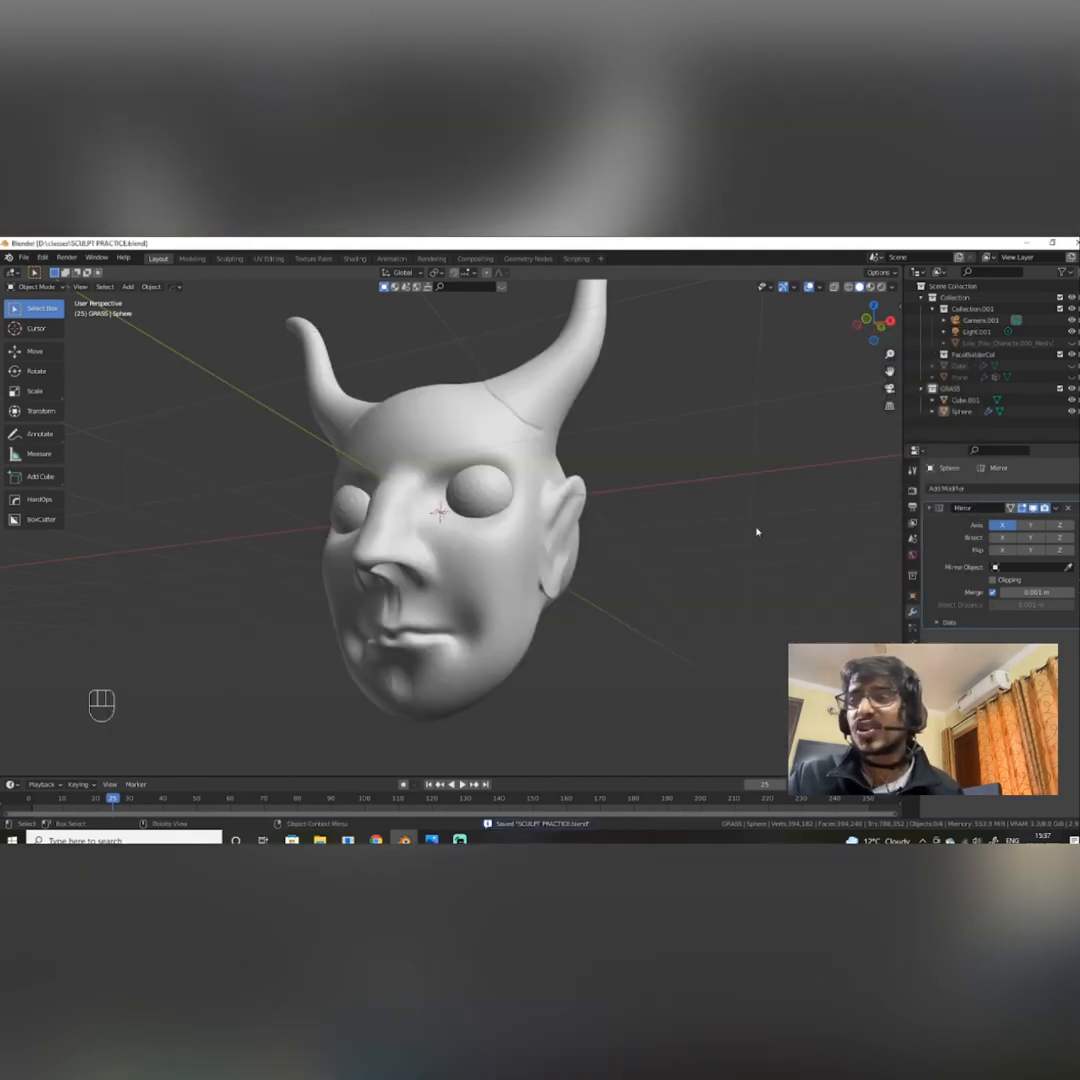
# Review the auto-save options in the Save & Load preferences, and close the preferences.
pyautogui.moveTo(757, 533); pyautogui.dragTo(727, 555, button='middle')
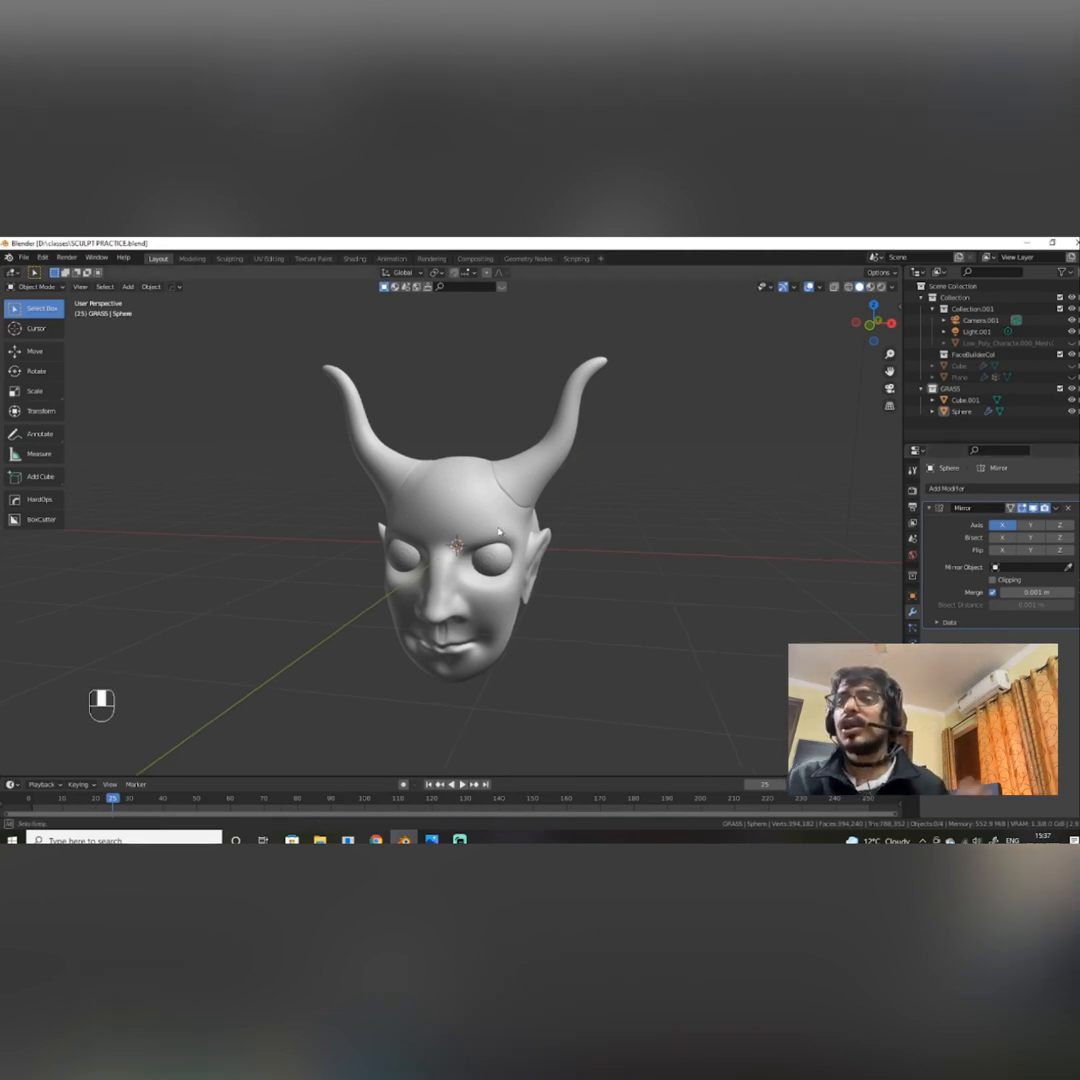
pyautogui.moveTo(520, 520); pyautogui.dragTo(408, 444, button='middle')
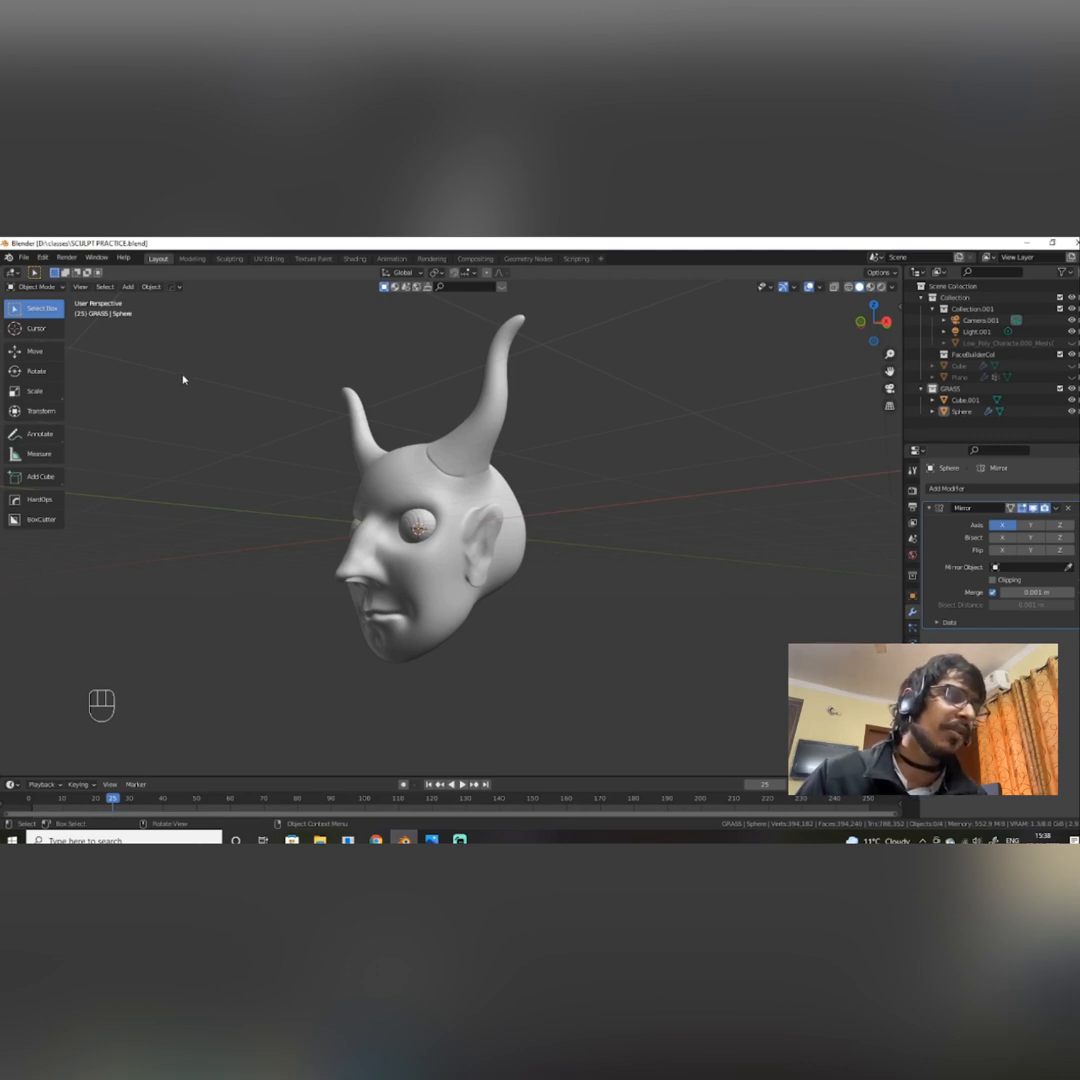
pyautogui.click(43, 257)
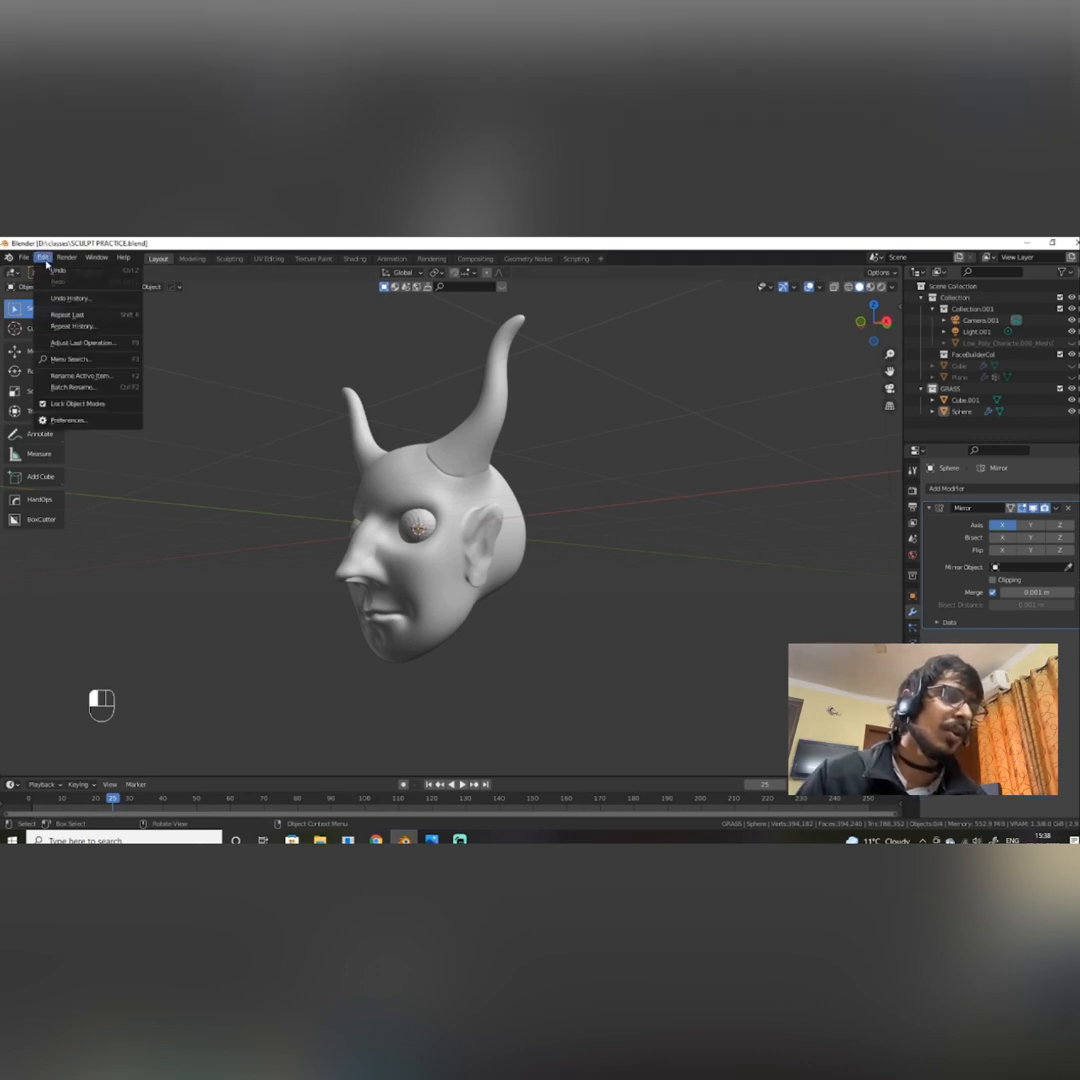
pyautogui.click(61, 421)
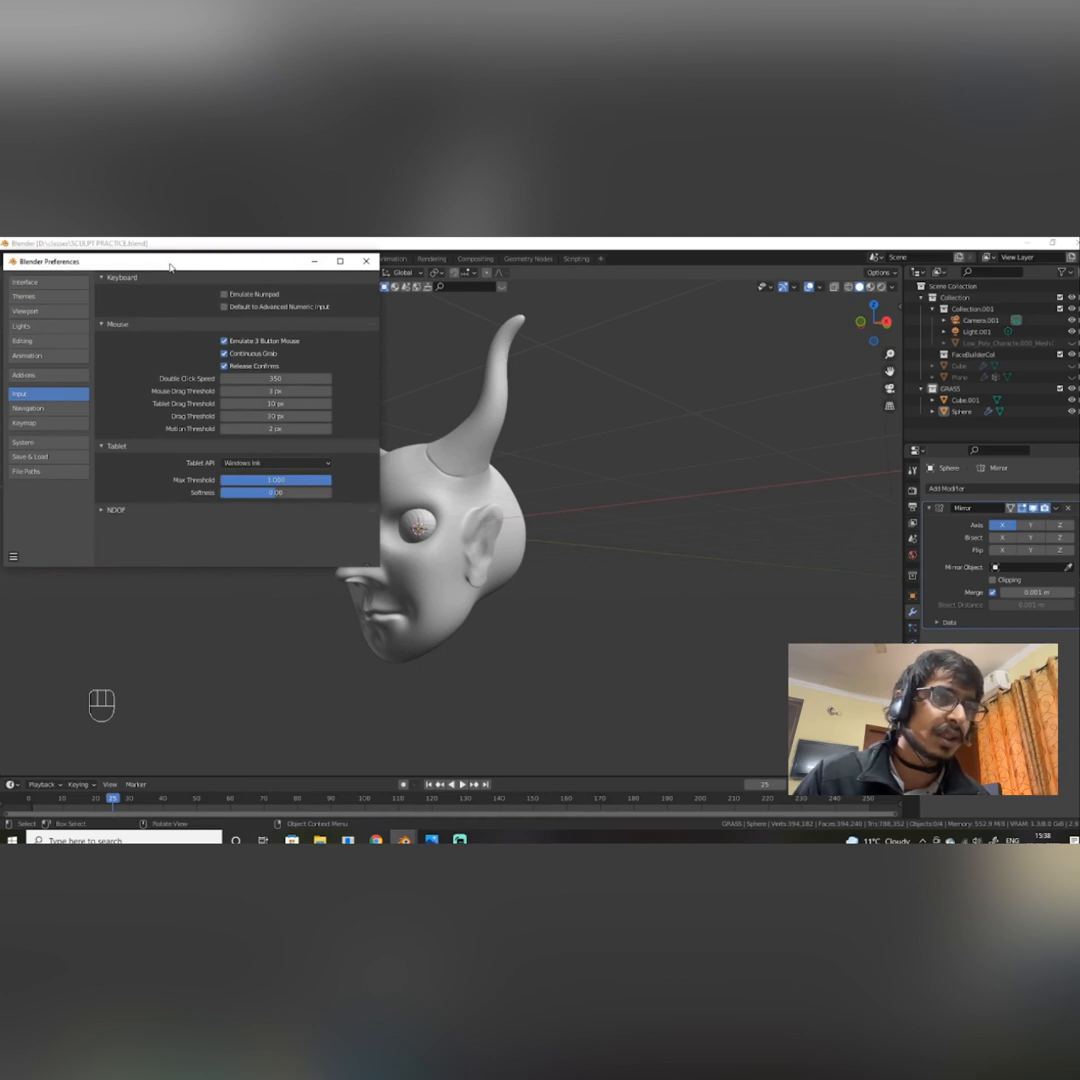
pyautogui.moveTo(170, 266); pyautogui.dragTo(558, 341)
pyautogui.click(421, 518)
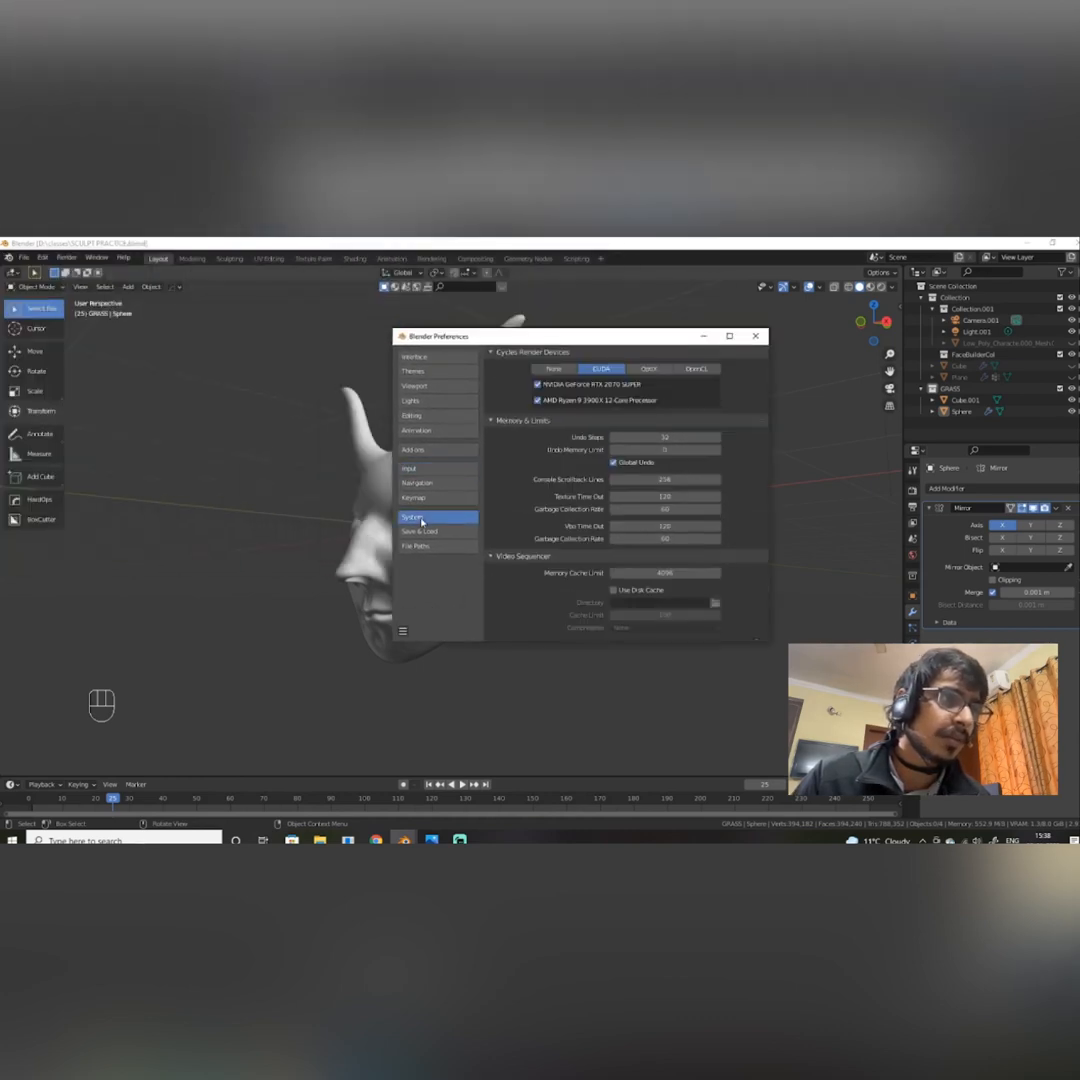
pyautogui.click(420, 532)
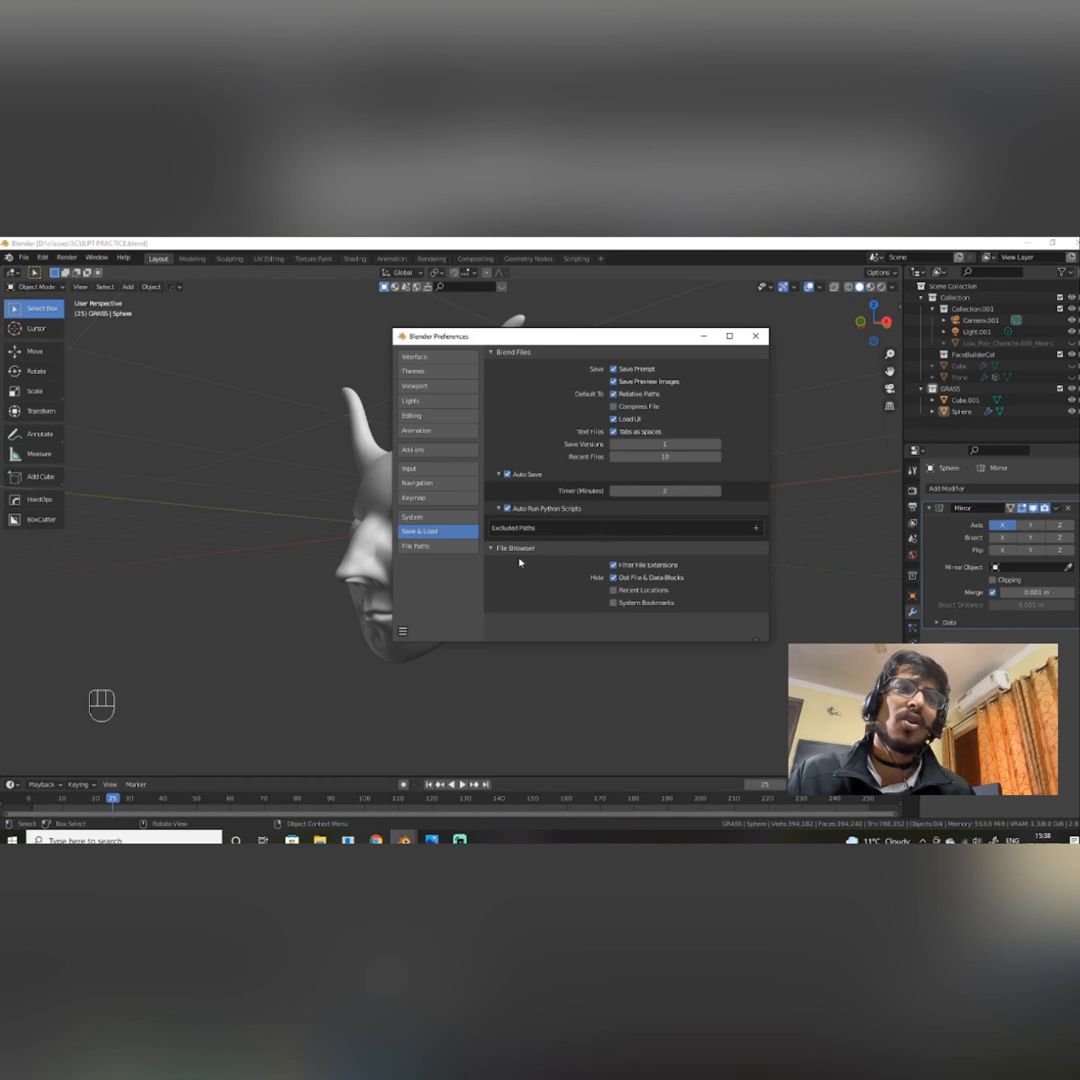
pyautogui.click(755, 336)
# Search the add-ons in the preferences for POWE, enable 3D View: PowerSave and look at its details.
pyautogui.click(42, 257)
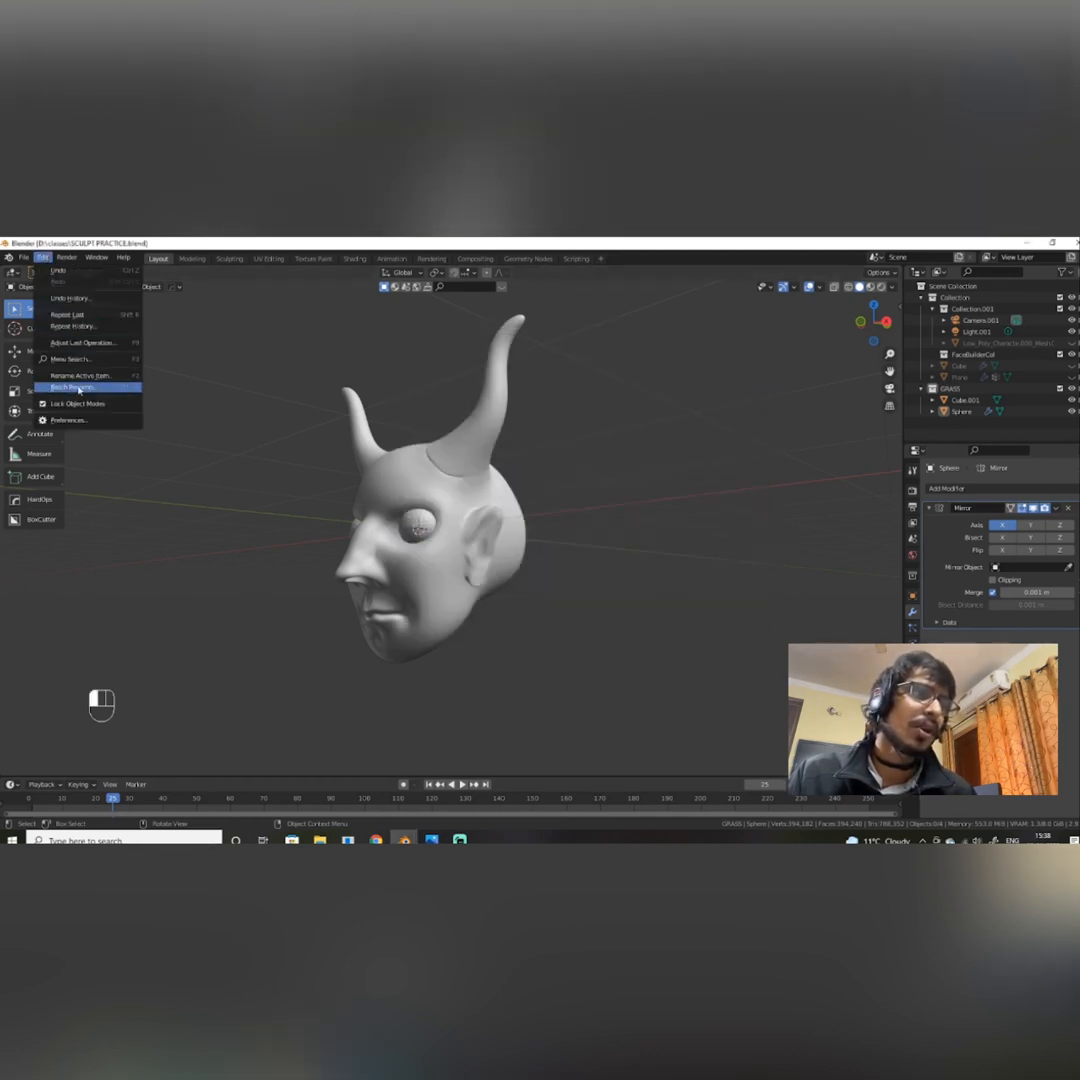
pyautogui.click(74, 429)
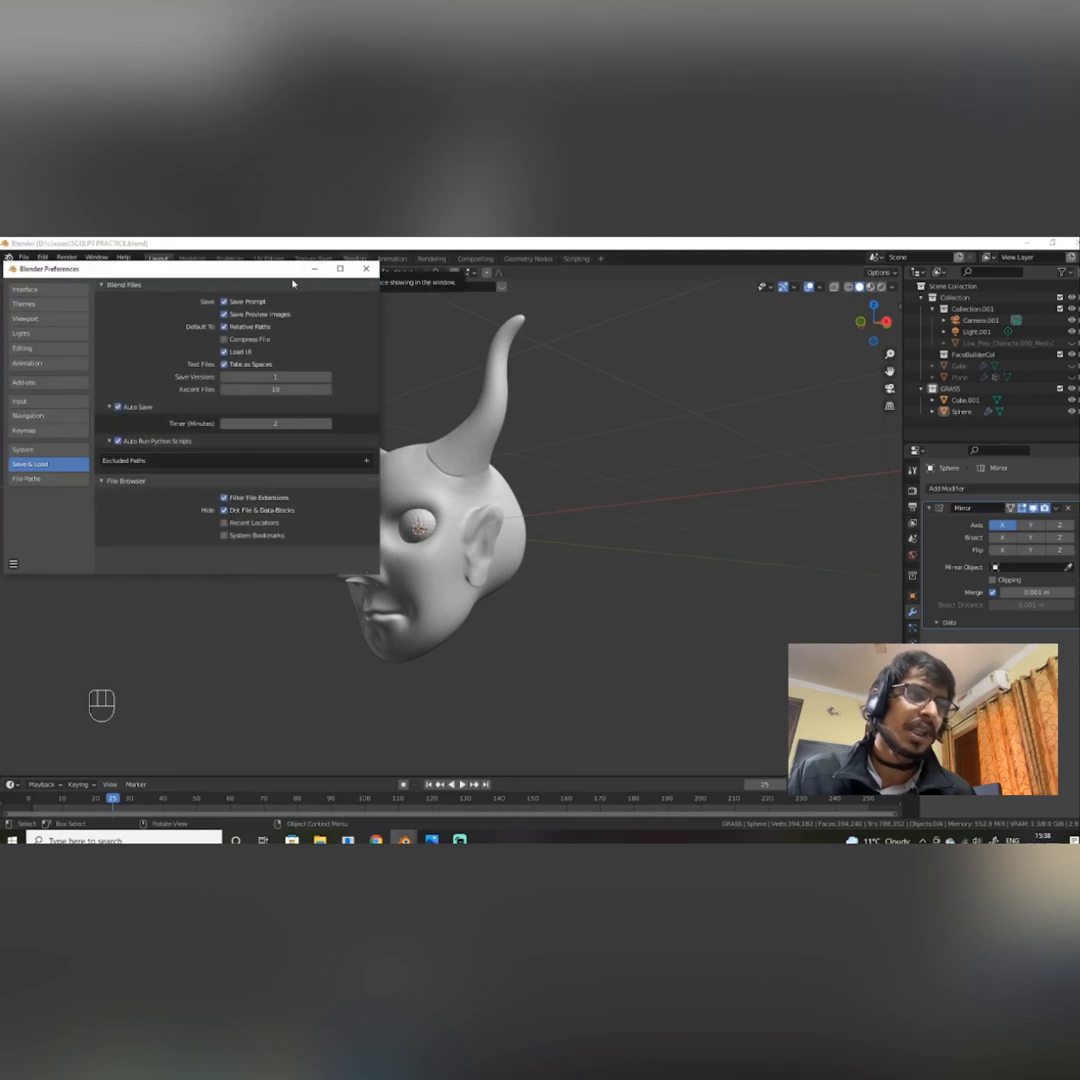
pyautogui.moveTo(328, 270); pyautogui.dragTo(756, 400)
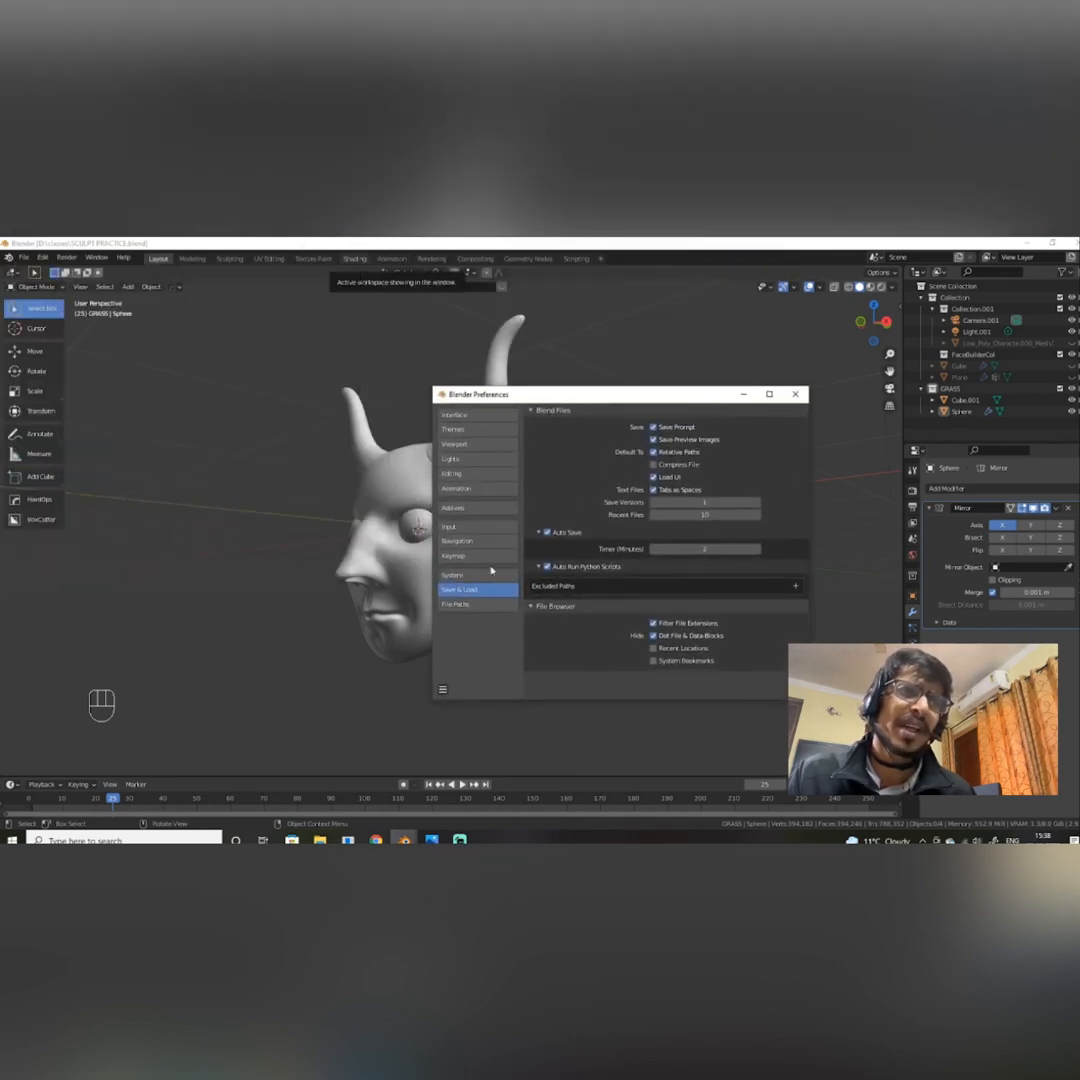
pyautogui.click(487, 508)
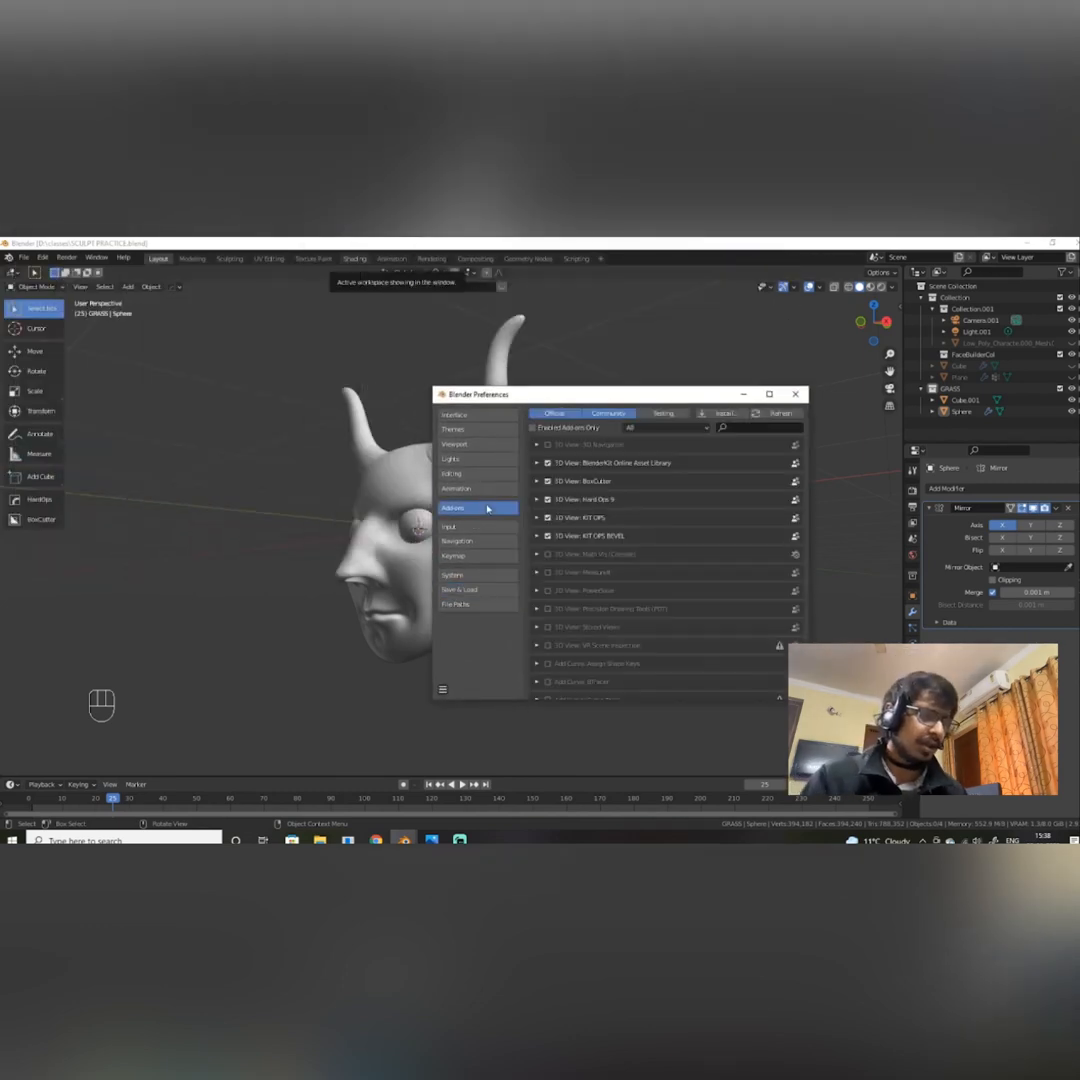
pyautogui.click(738, 427)
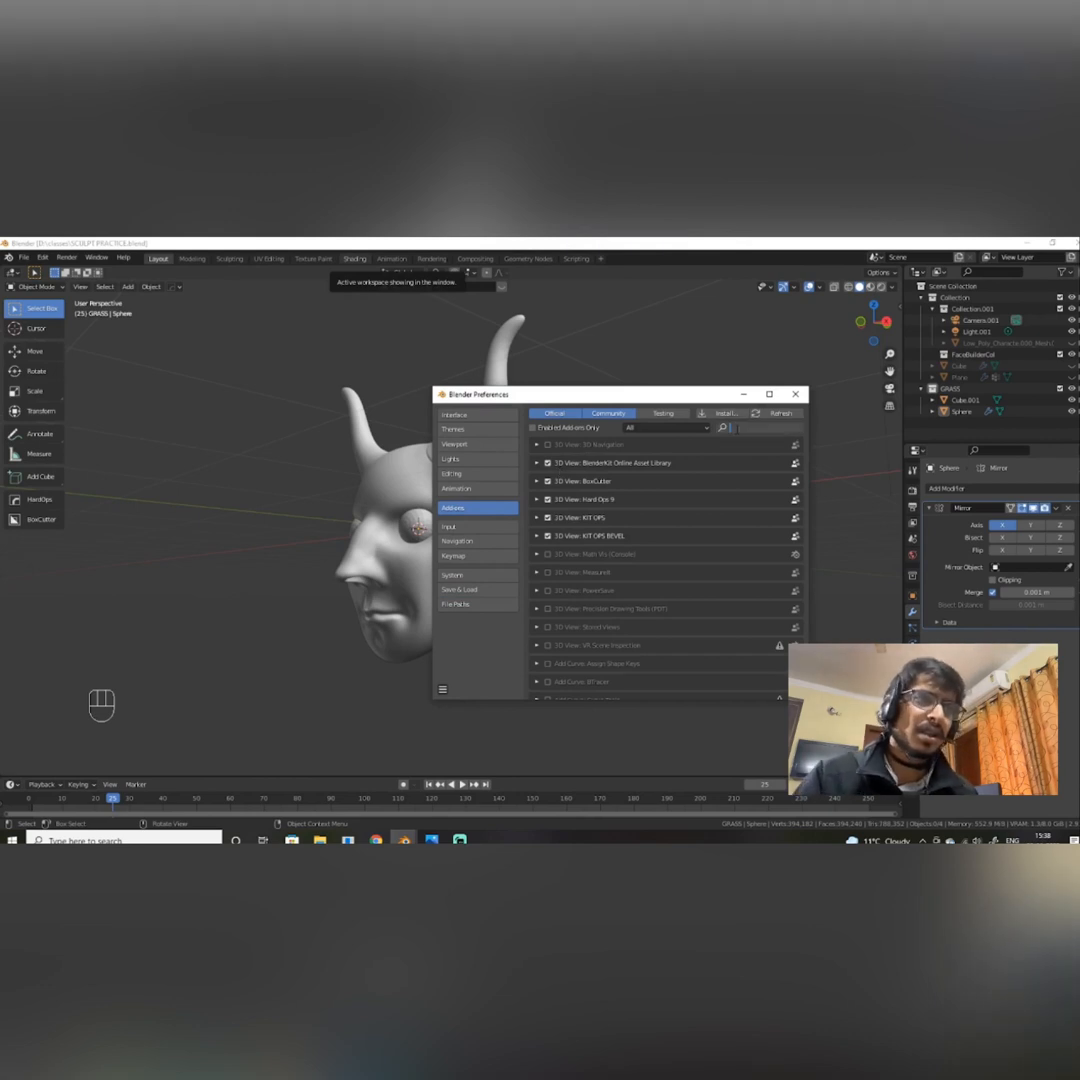
pyautogui.write('POWE')
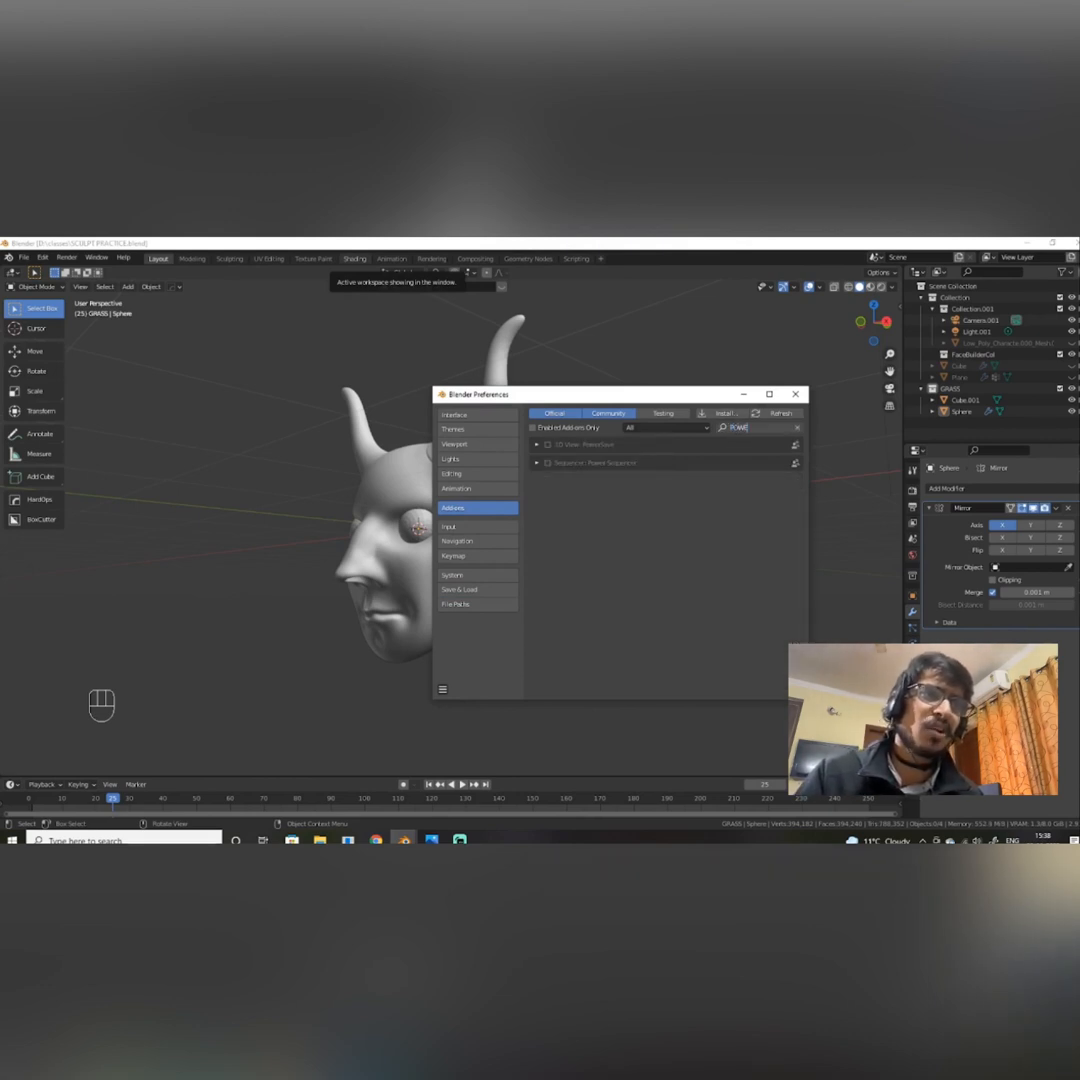
pyautogui.click(549, 448)
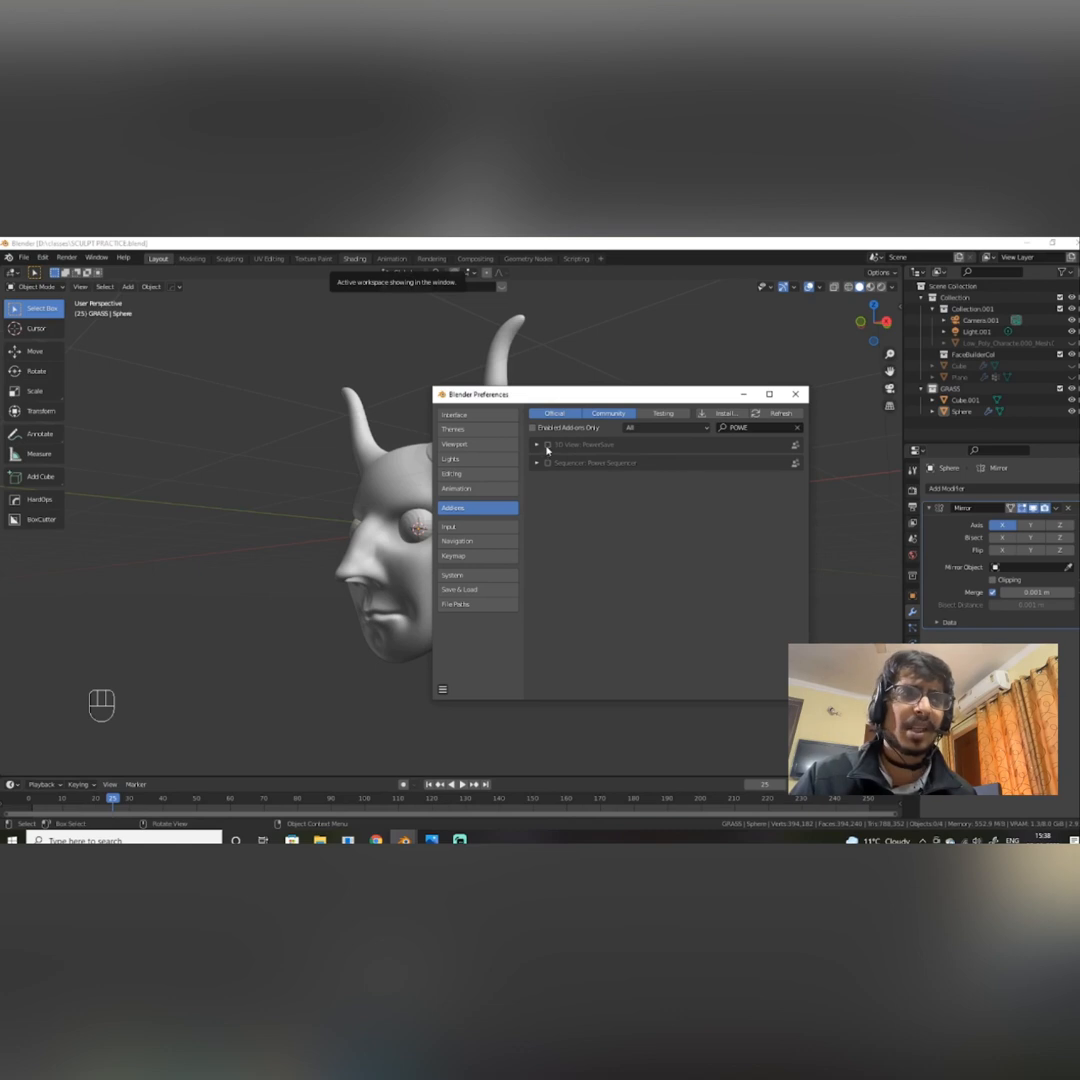
pyautogui.click(547, 445)
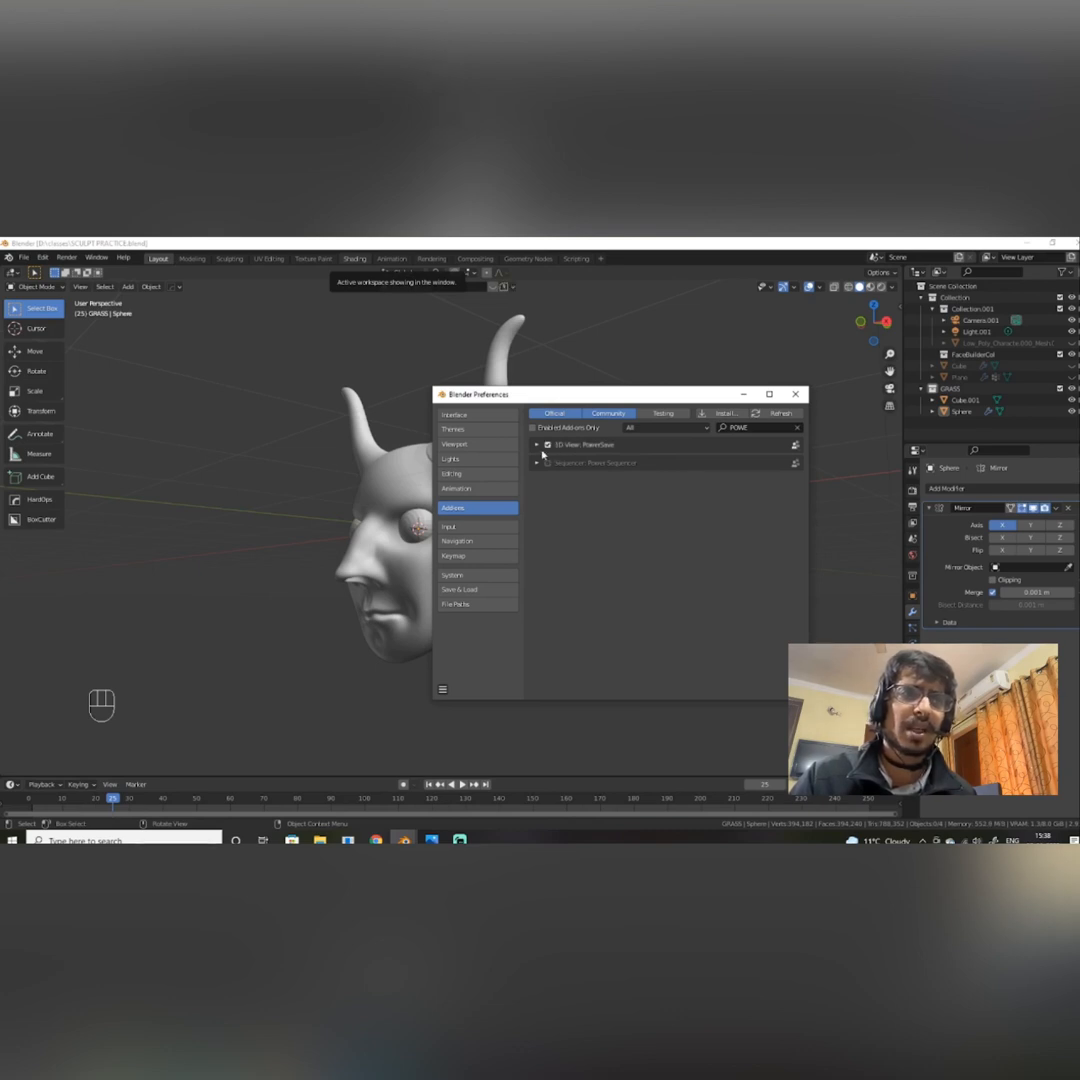
pyautogui.click(537, 445)
pyautogui.click(537, 445)
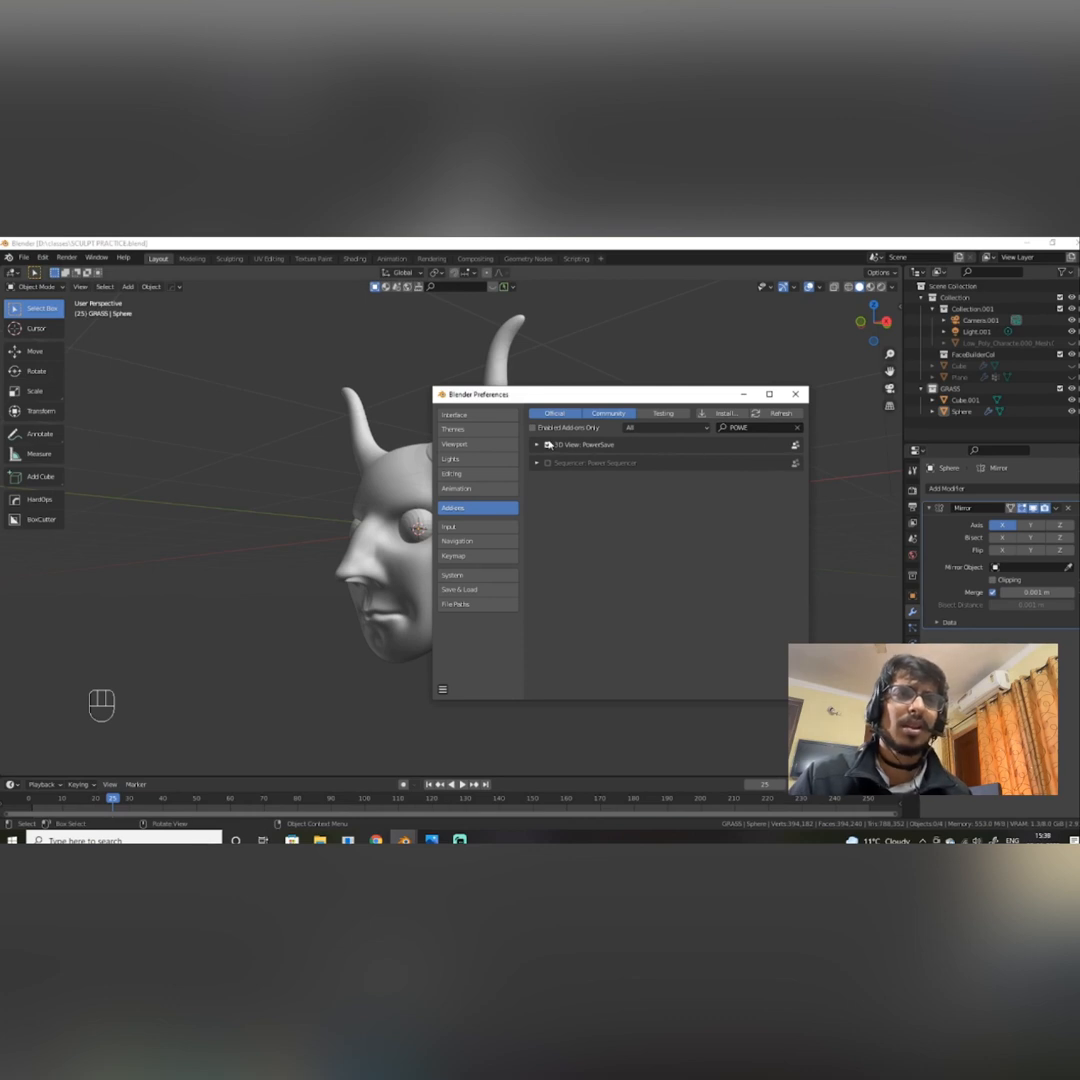
# Disable the PowerSave add-on and close the preferences.
pyautogui.click(547, 445)
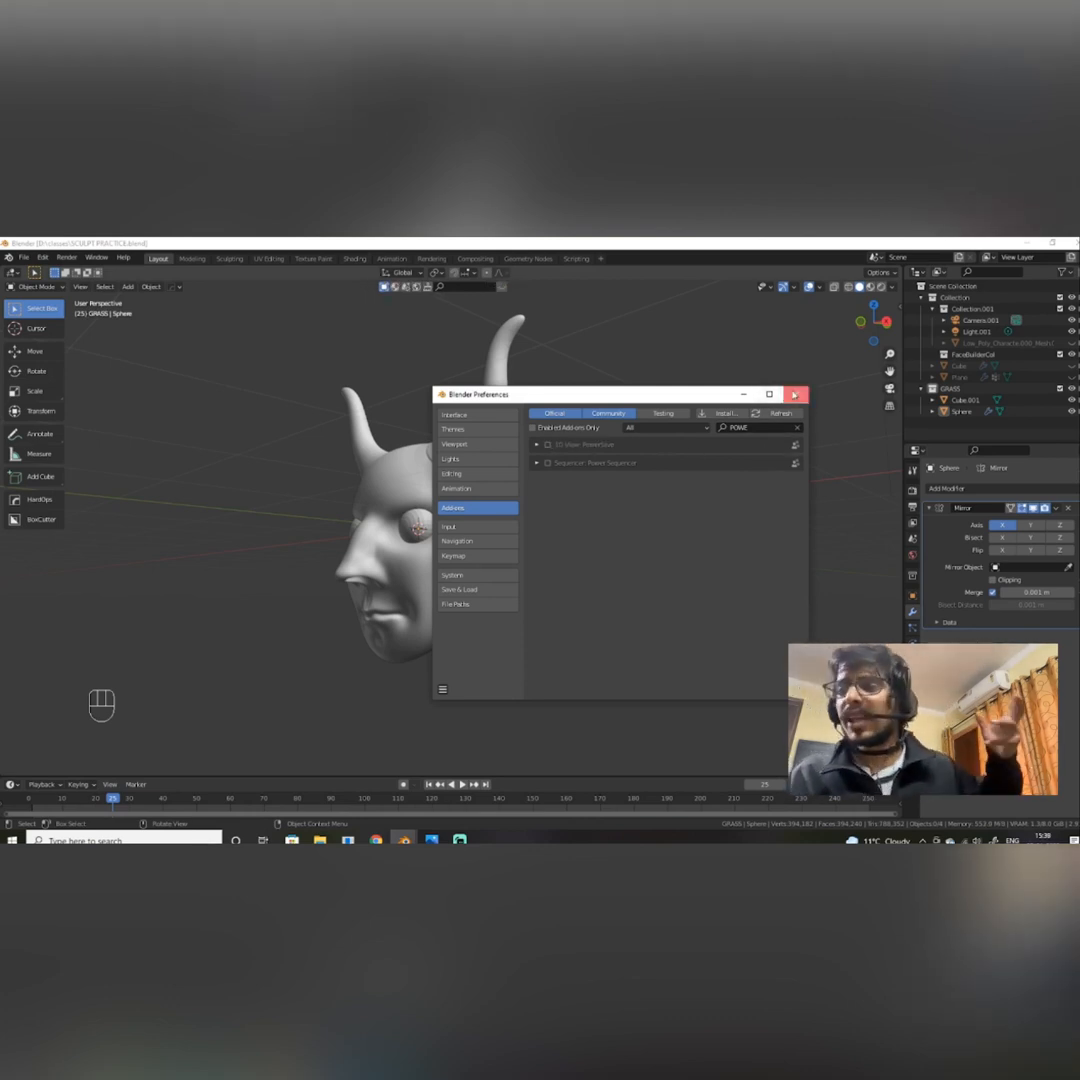
pyautogui.click(794, 395)
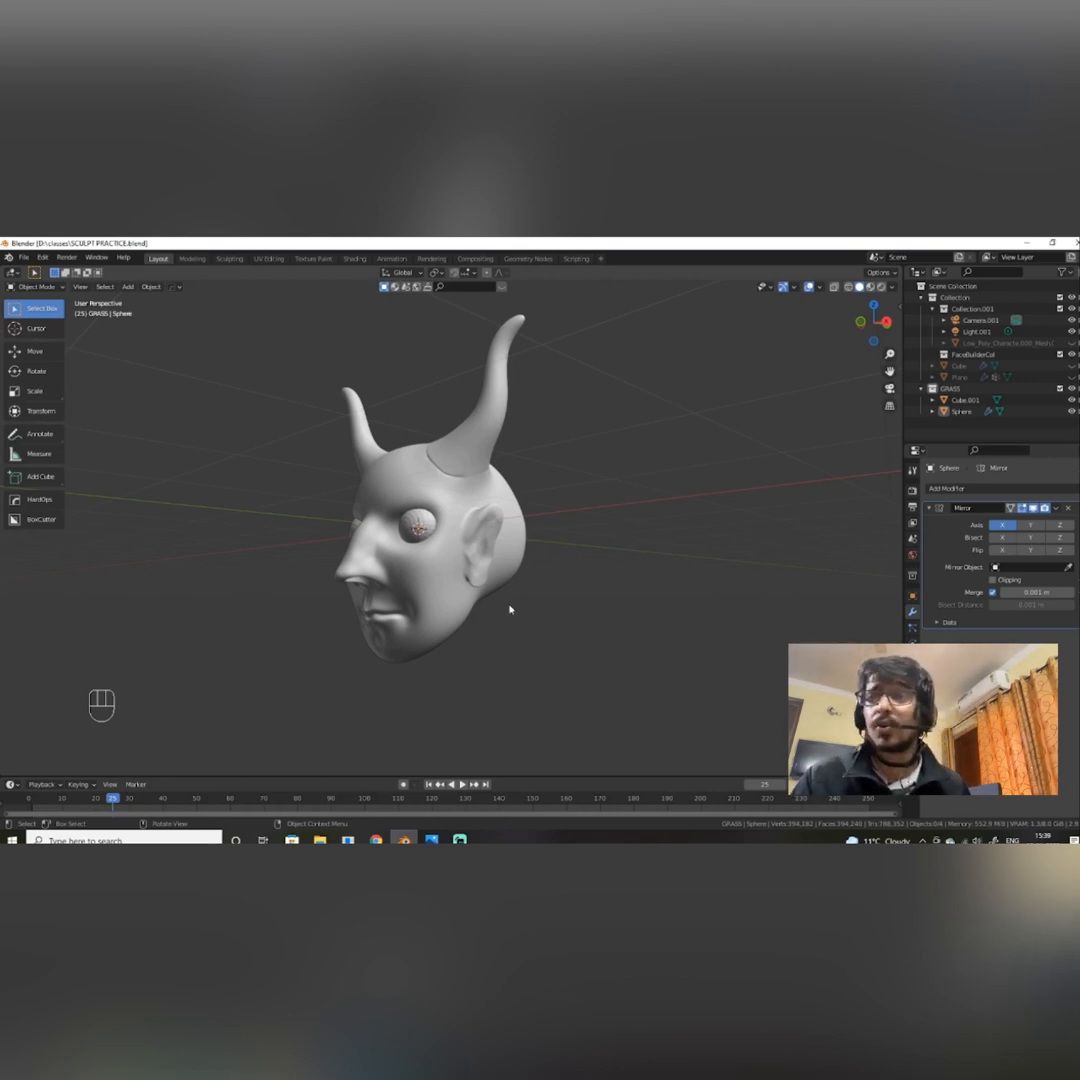
pyautogui.moveTo(706, 605); pyautogui.dragTo(726, 603, button='middle')
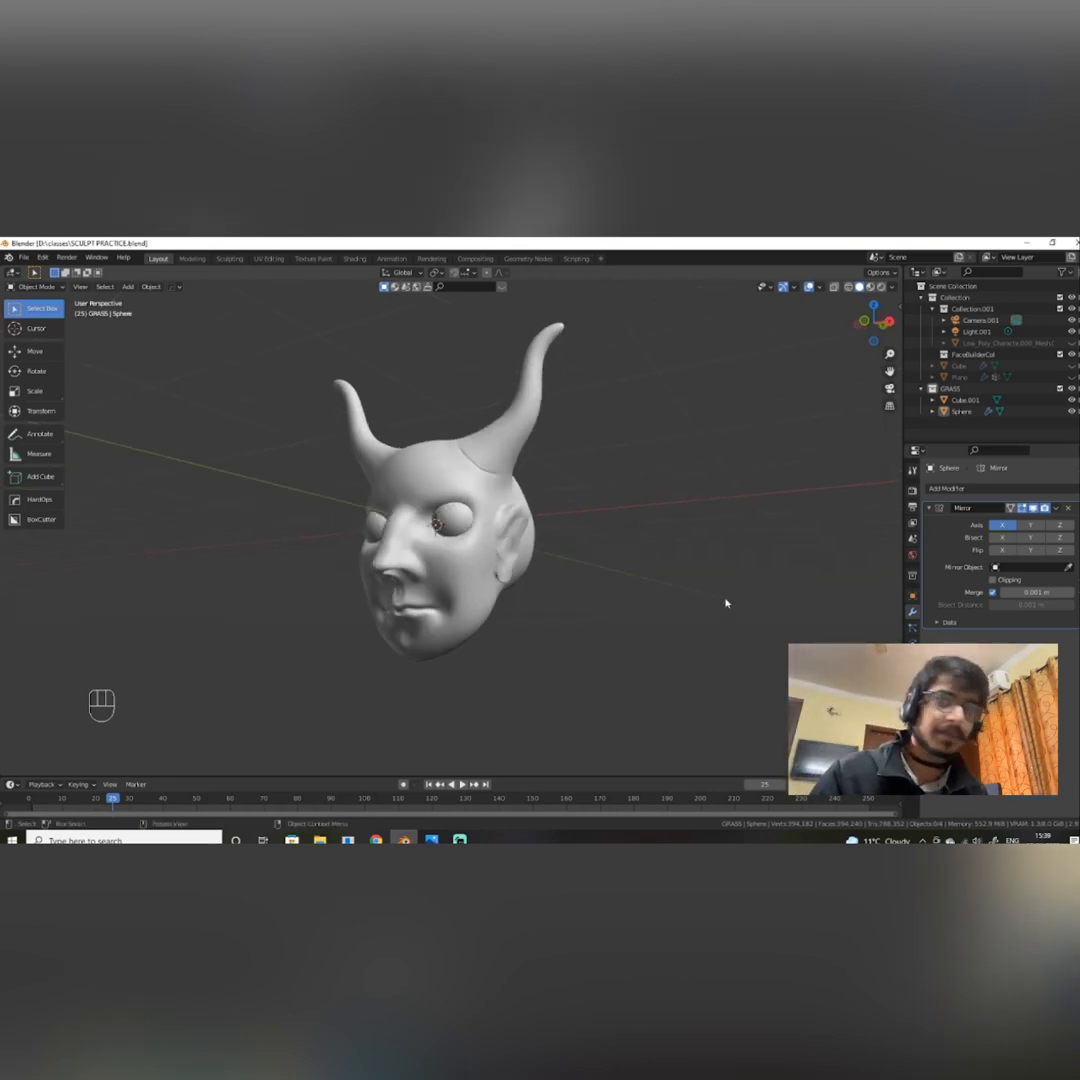